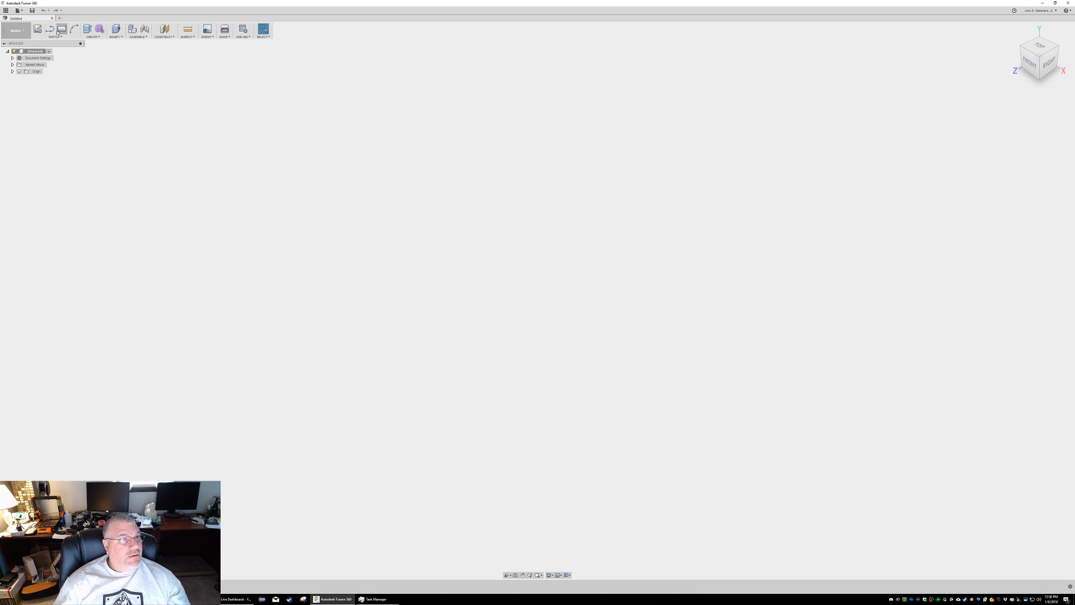
Step: Start a rectangle in a new sketch on the horizontal origin plane
left_click(54, 36)
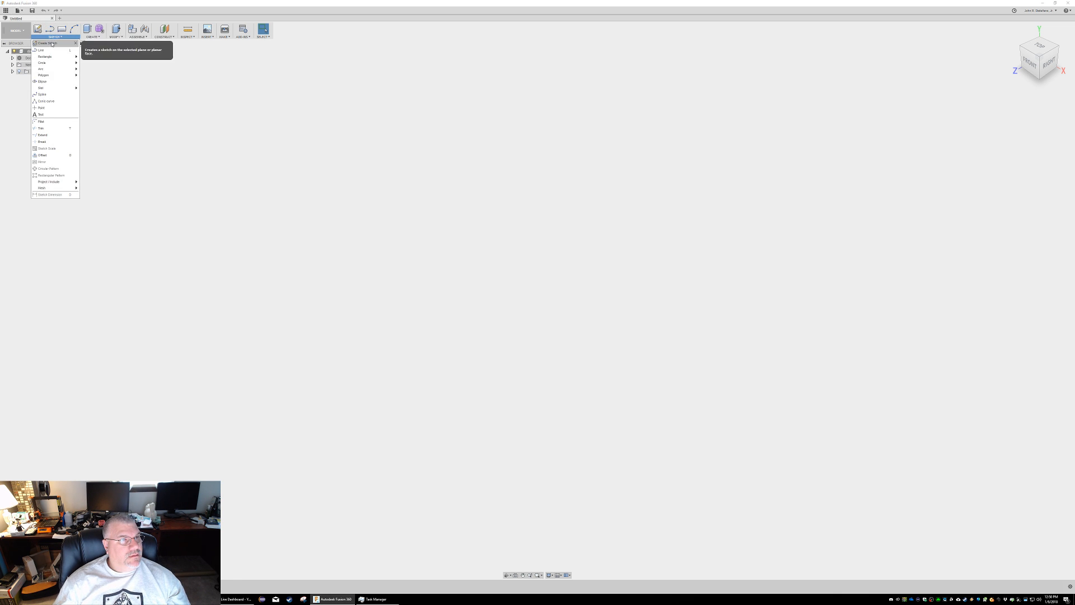
left_click(53, 45)
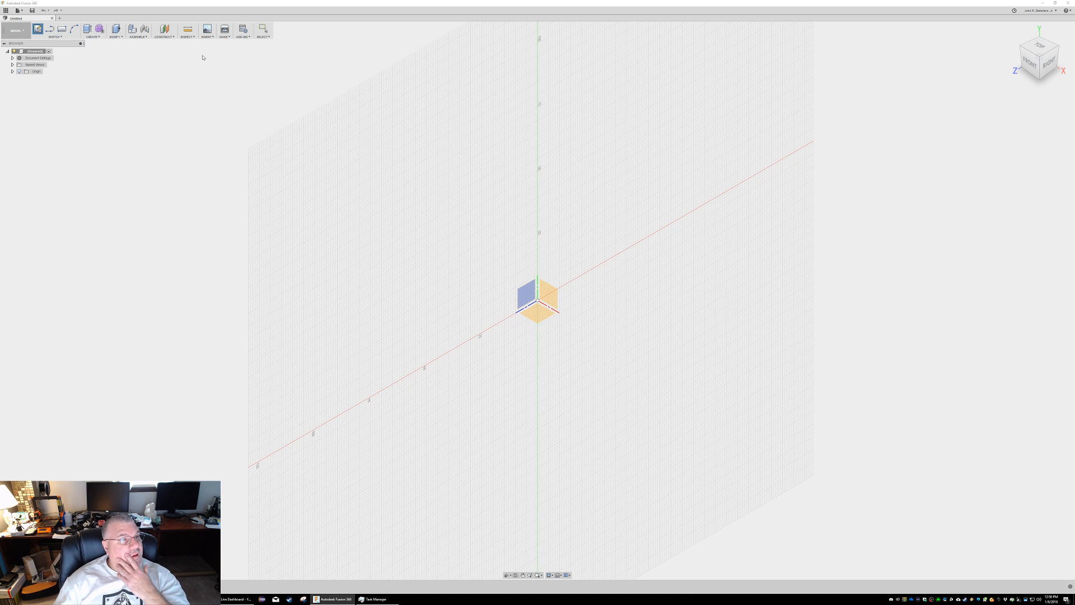
left_click(62, 29)
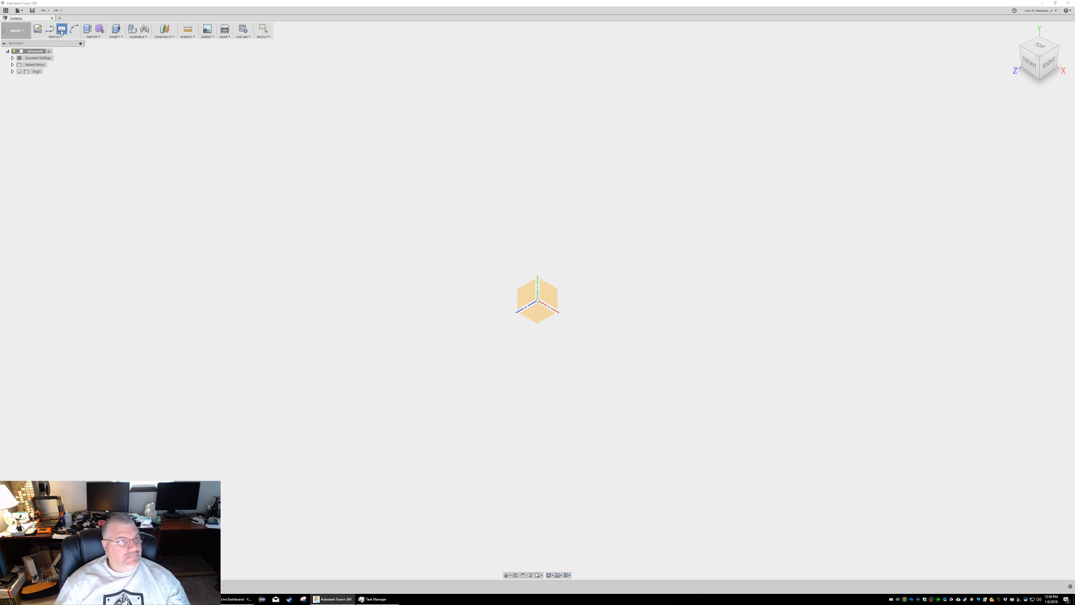
left_click(546, 316)
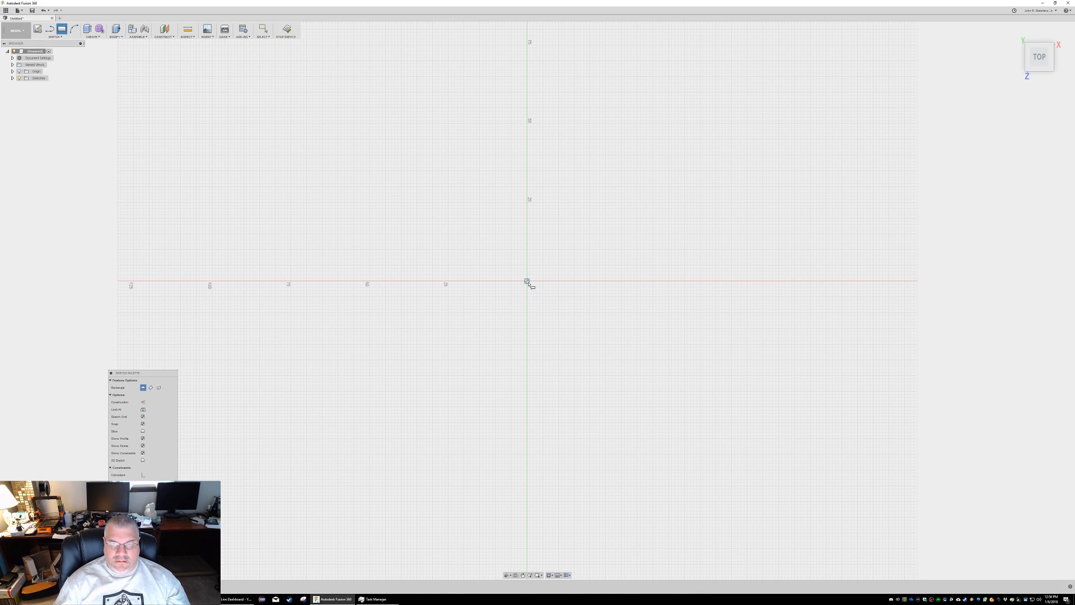
Step: Draw a construction rectangle from the origin, 70 mm wide and 27 mm high
left_click(527, 281)
key("Tab")
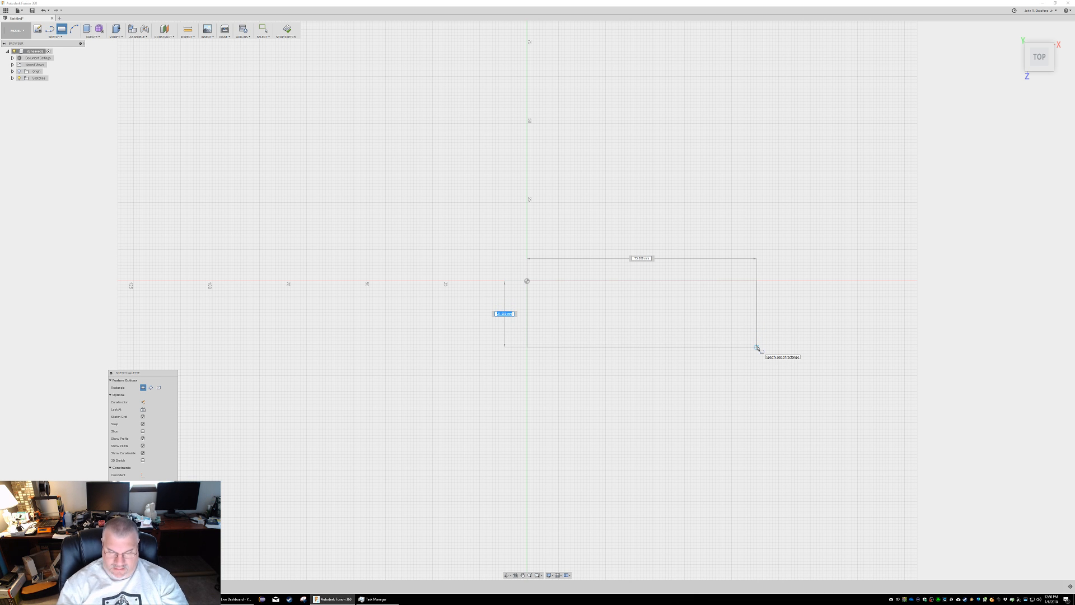
type("27")
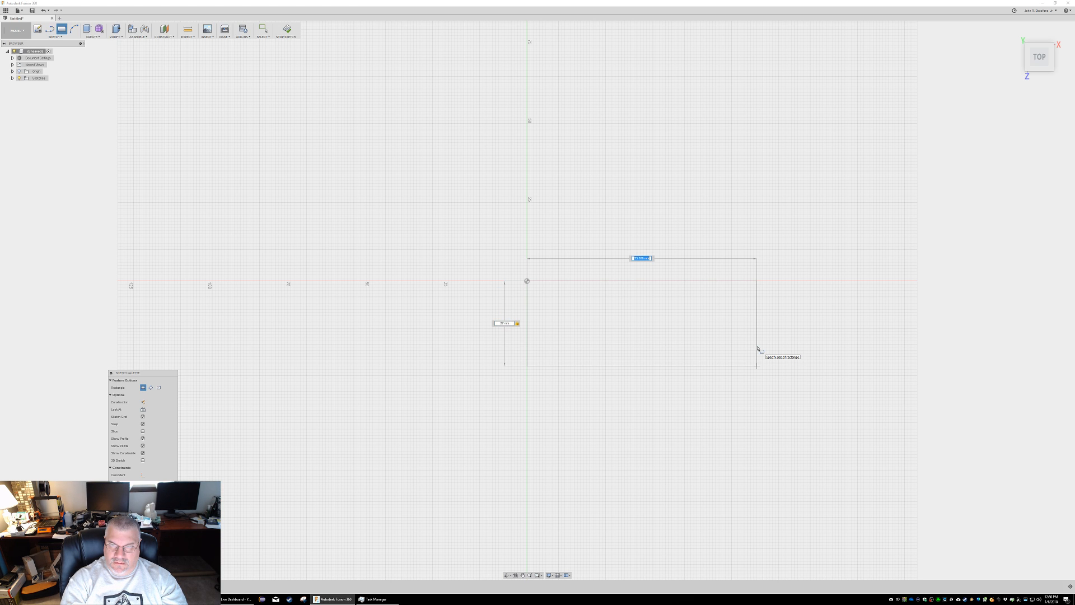
type("70")
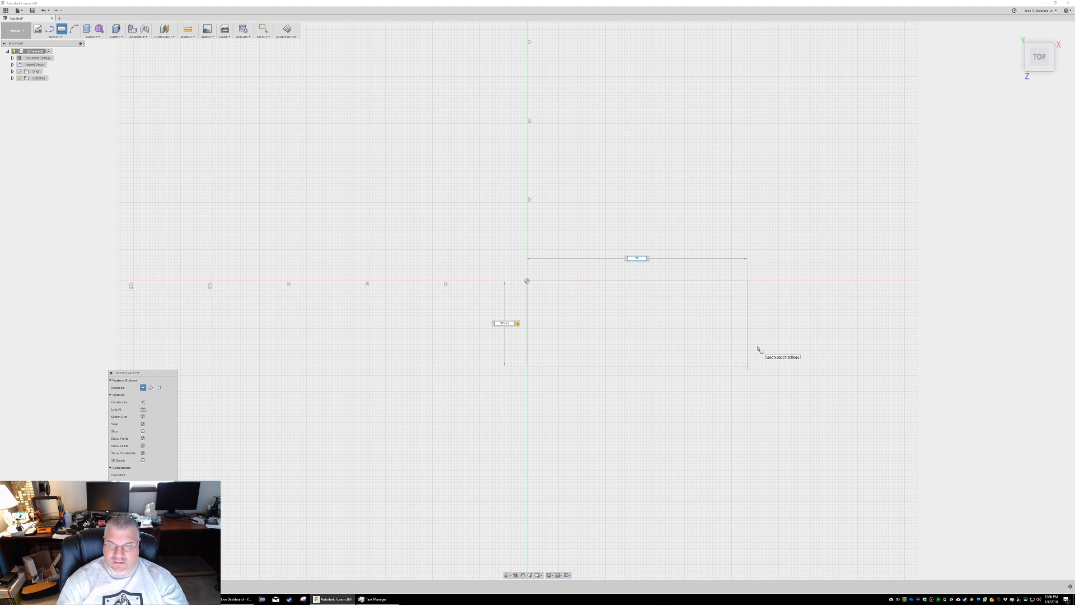
left_click(144, 402)
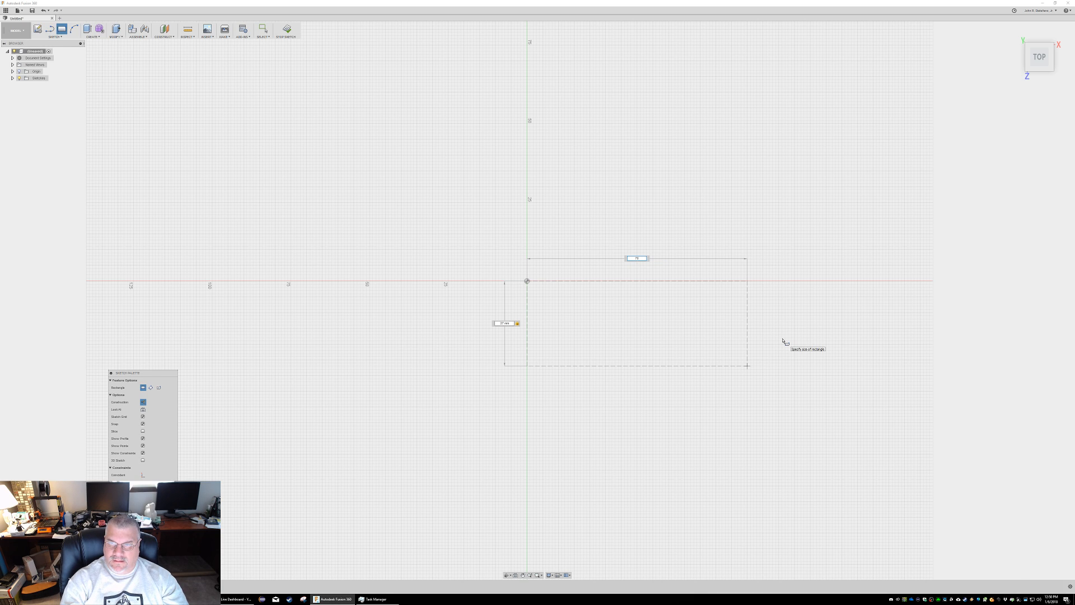
key("Return")
scroll(721, 303, "up", 3)
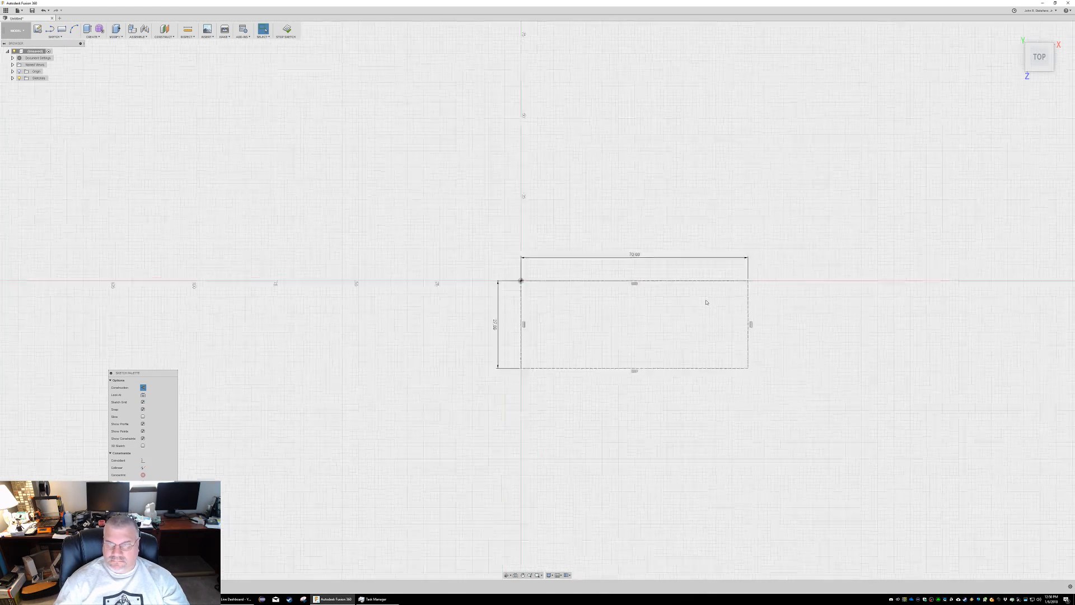
scroll(674, 323, "up", 2)
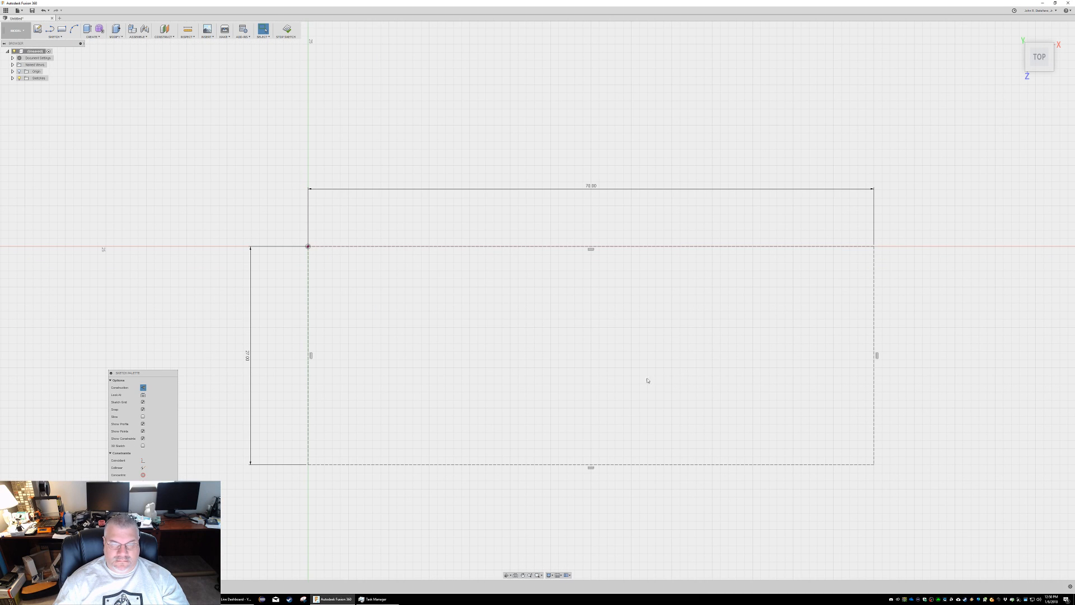
mouse_move(645, 395)
middle_mouse_down()
mouse_move(576, 302)
mouse_move(580, 255)
middle_mouse_up()
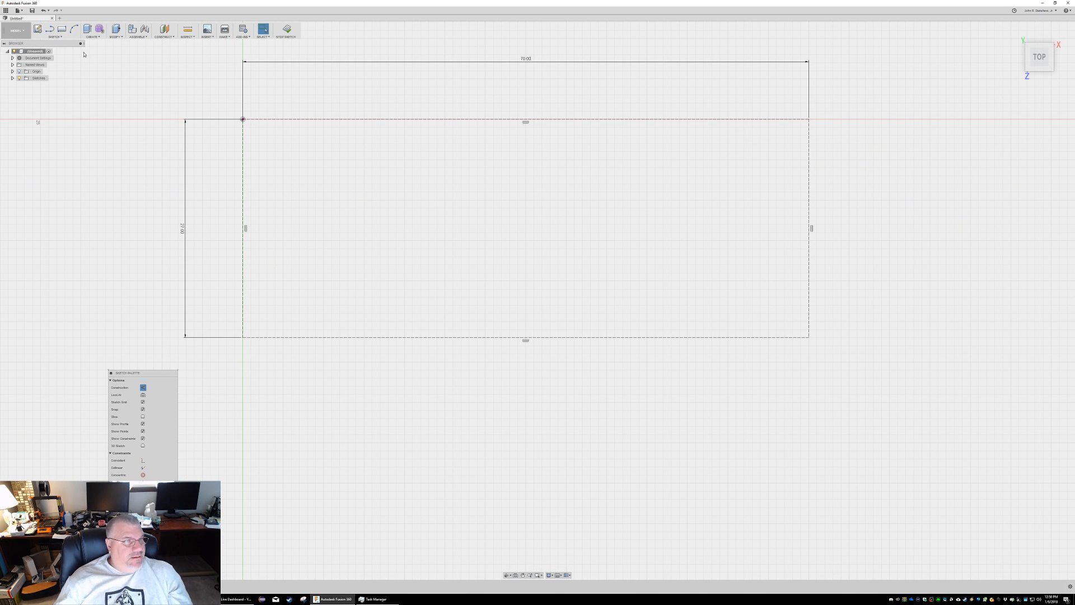
left_click(61, 29)
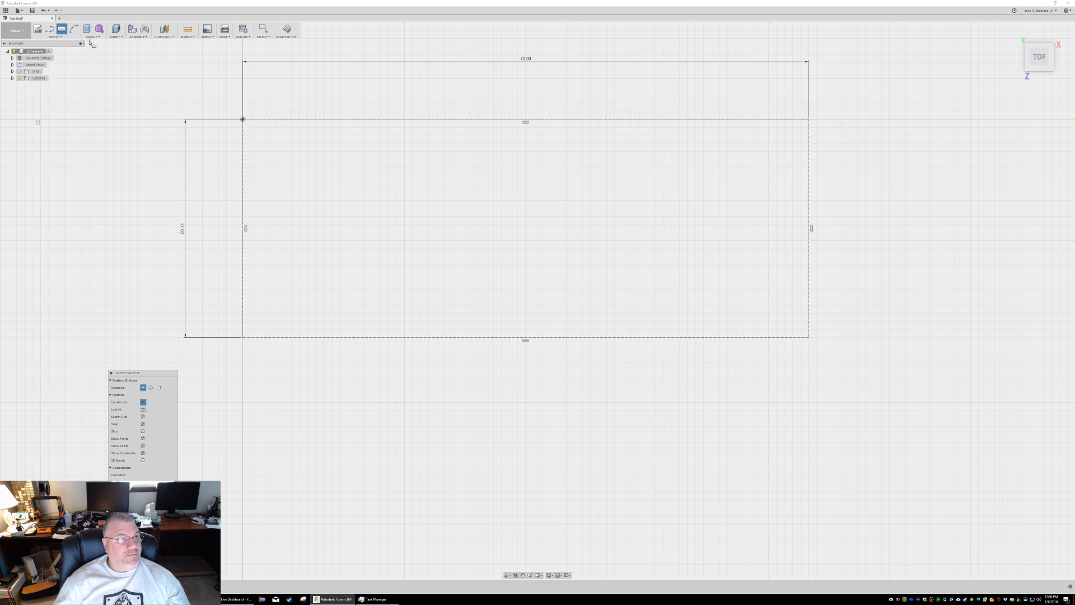
left_click(57, 37)
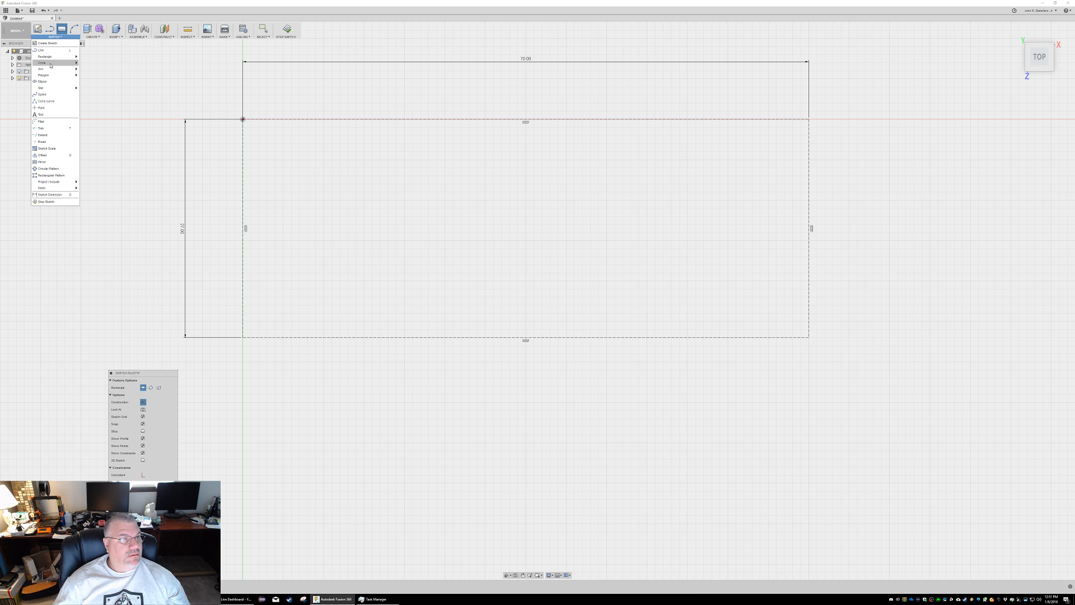
mouse_move(50, 64)
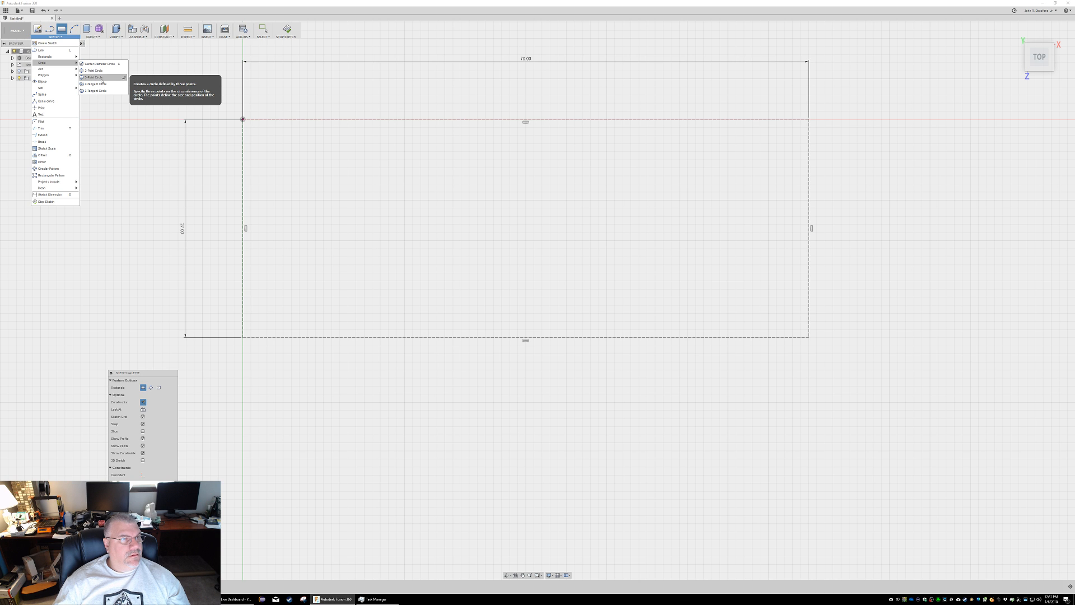
left_click(93, 78)
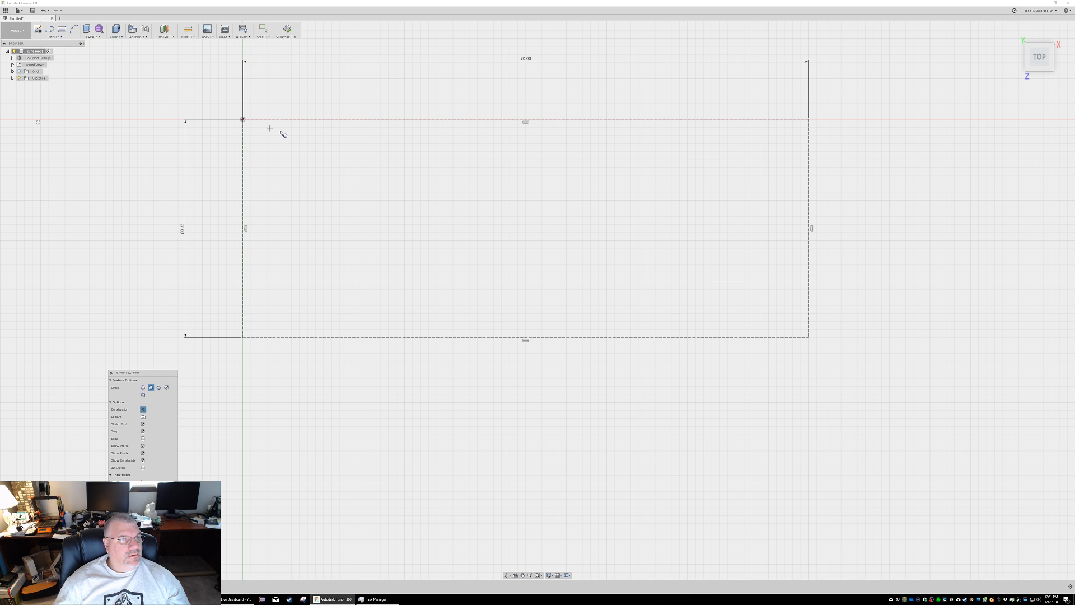
left_click(245, 229)
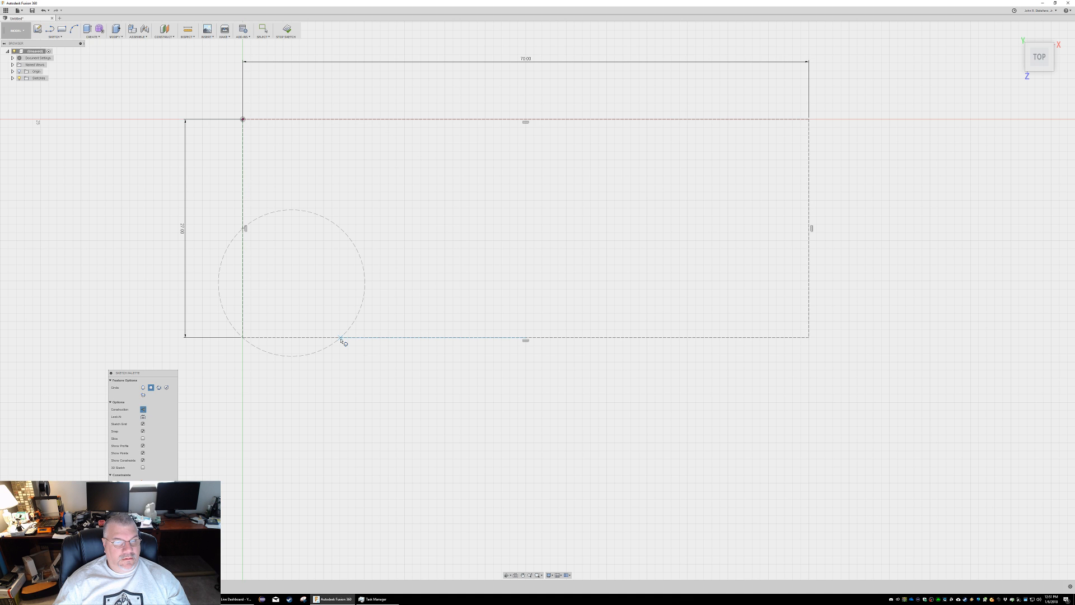
left_click(362, 337)
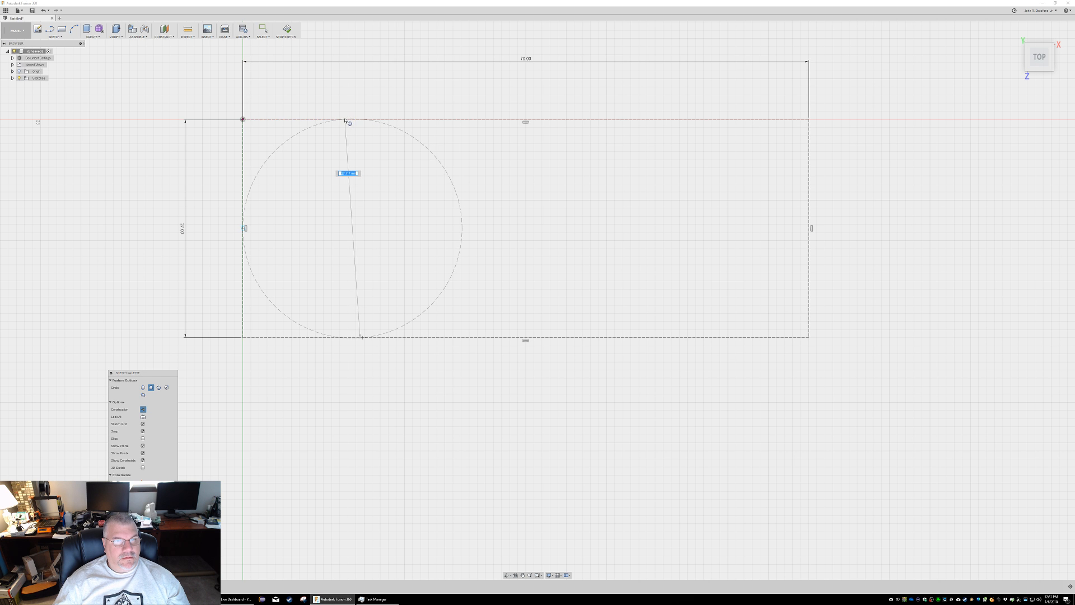
key("Escape")
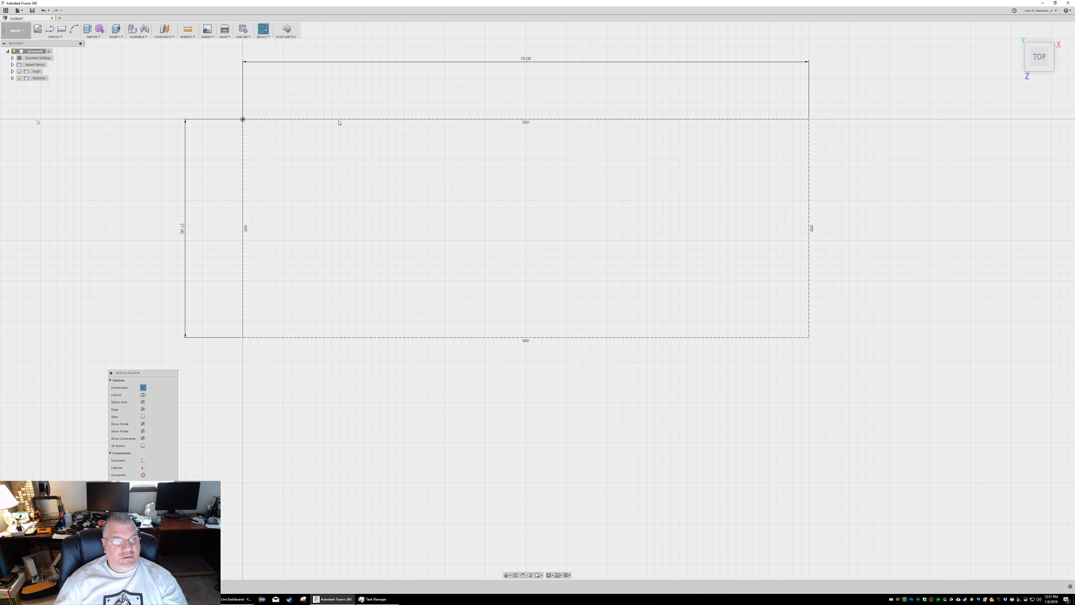
left_click(62, 29)
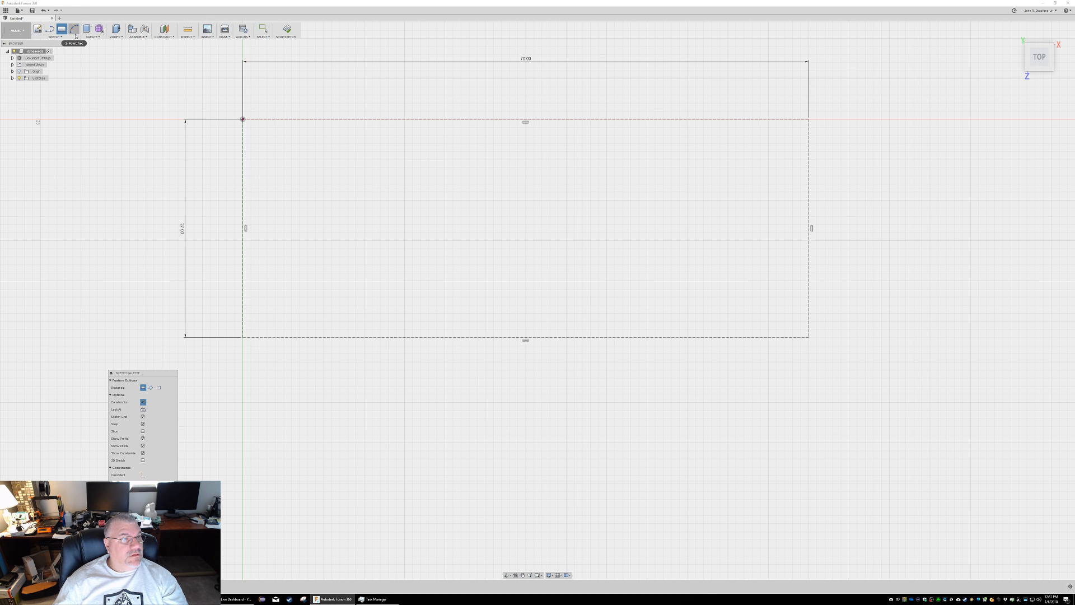
left_click(58, 38)
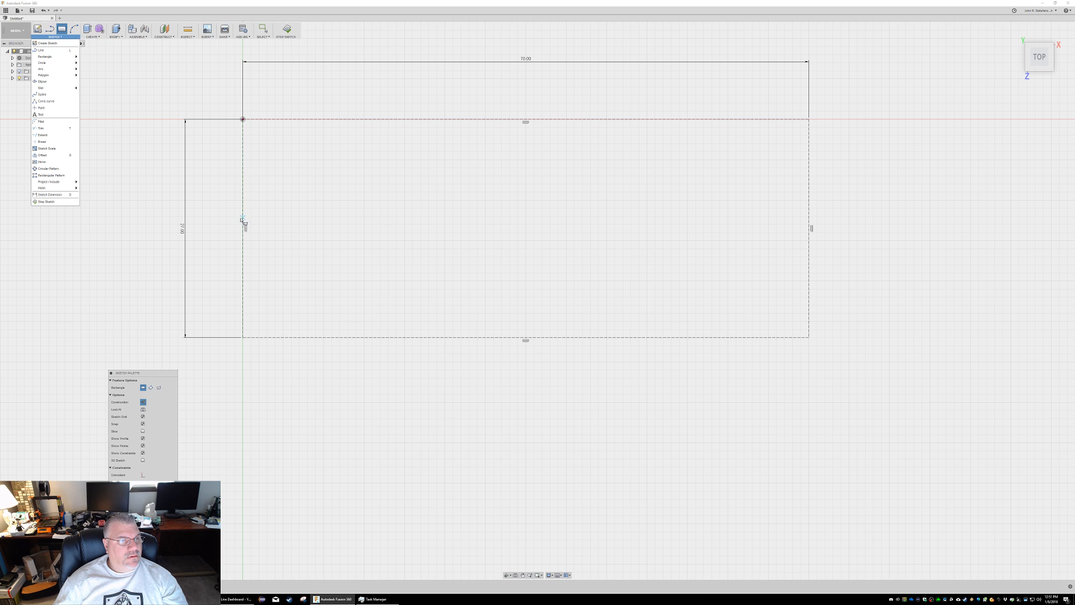
left_click(243, 227)
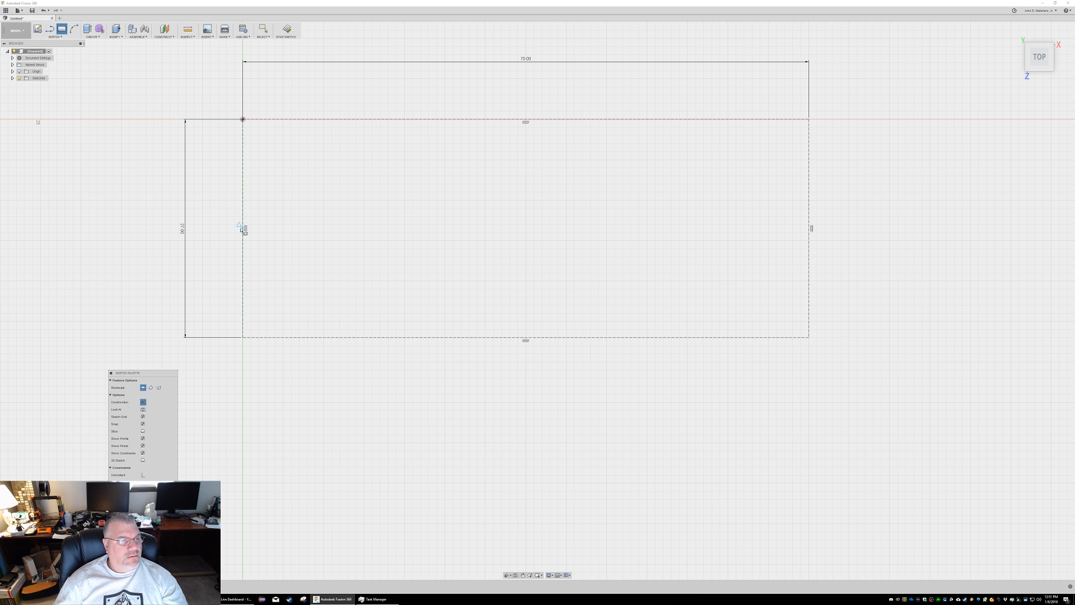
key("Escape")
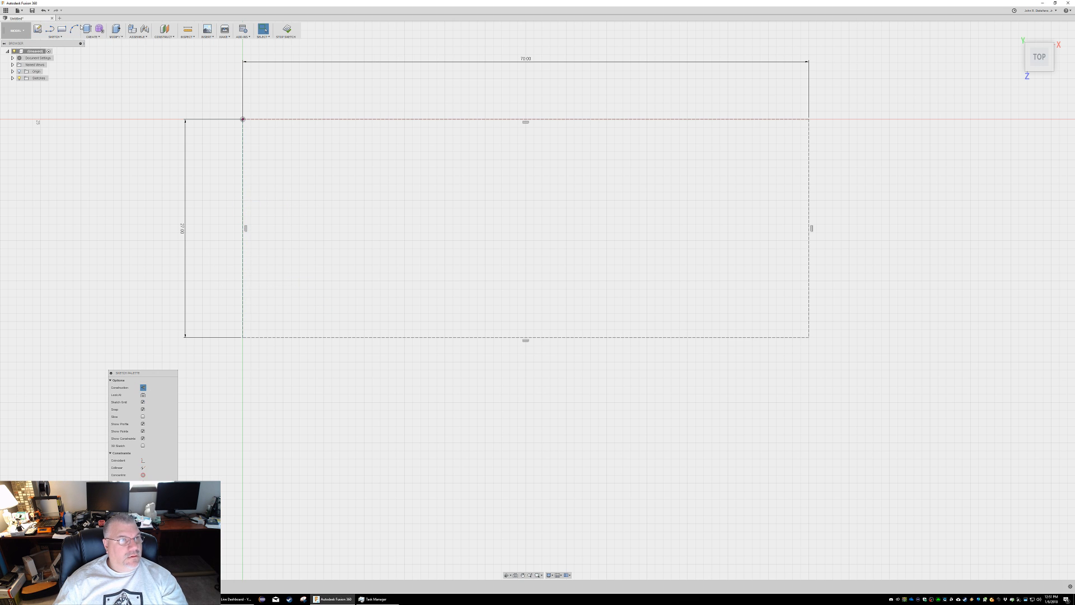
Step: Draw a regular, non-construction circle of 27 mm diameter centred on the midpoint of the rectangle's left edge
left_click(56, 37)
mouse_move(56, 63)
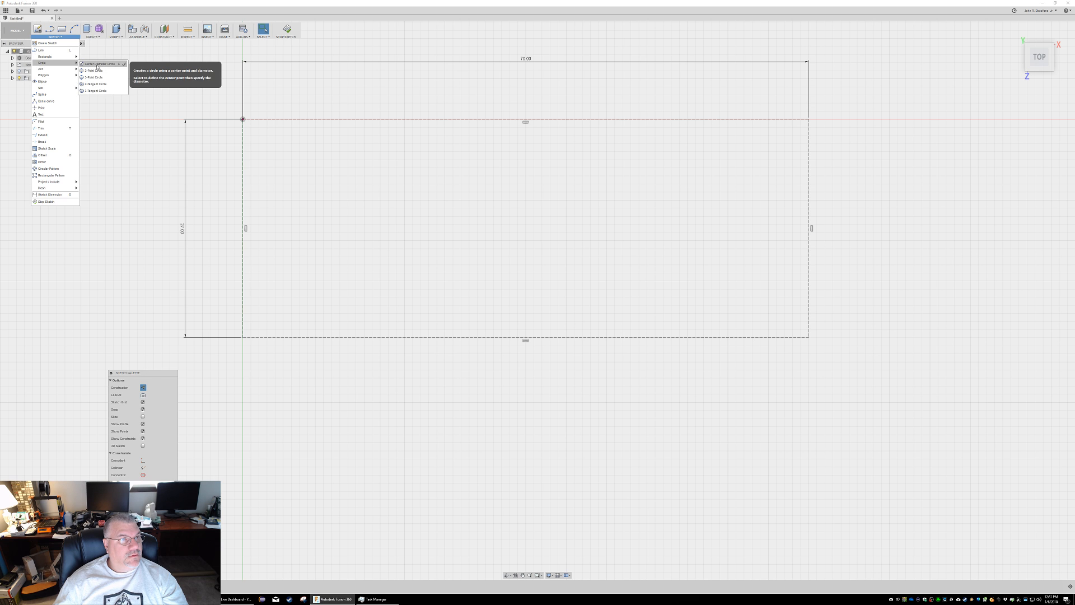
left_click(98, 83)
left_click(143, 409)
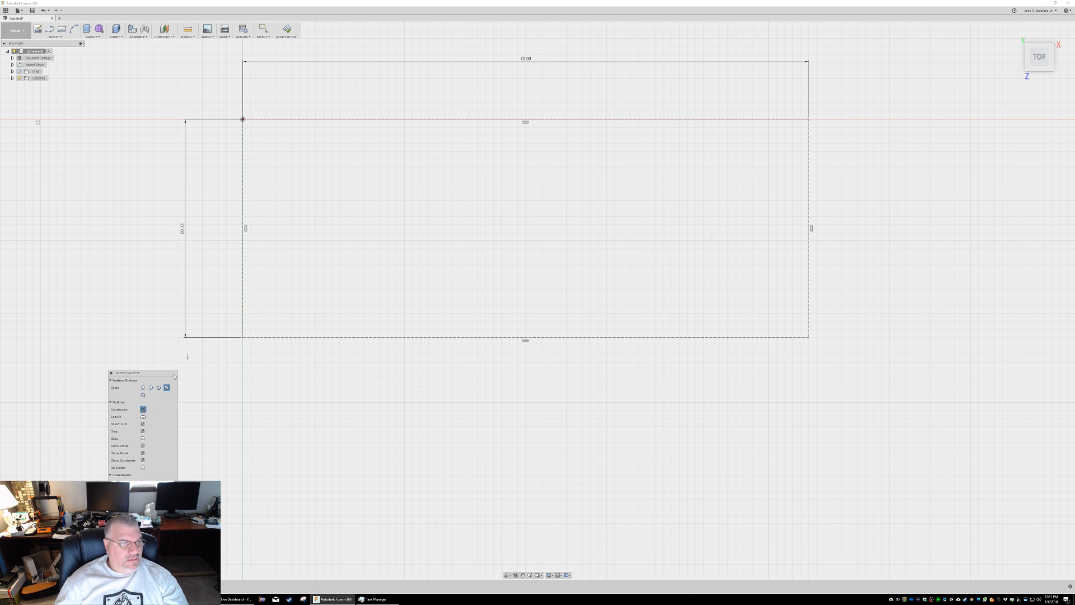
left_click(244, 229)
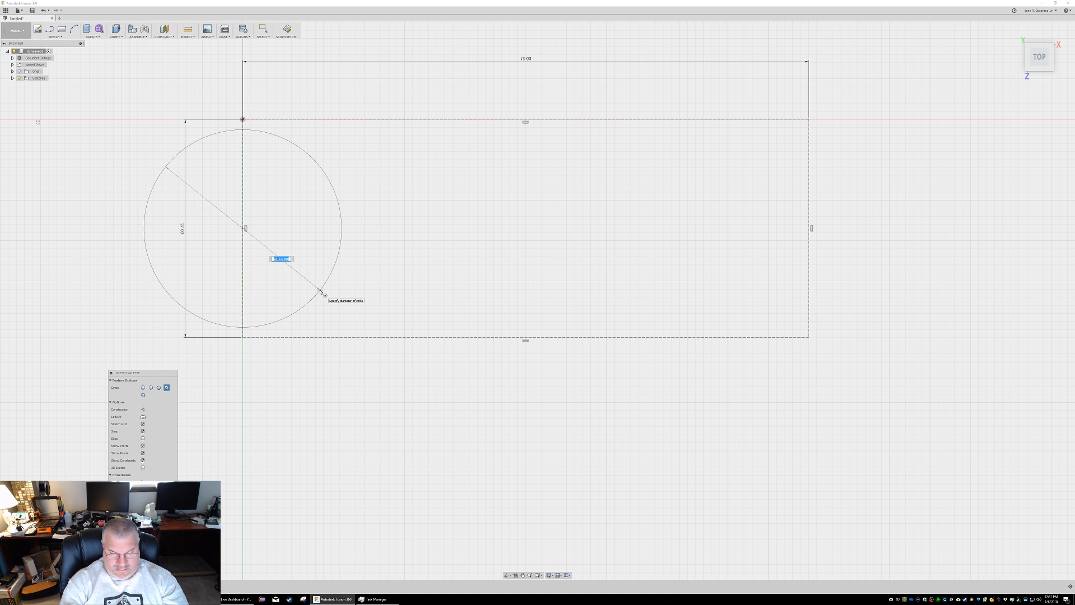
type("27")
key("Tab")
key("Return")
key("Escape")
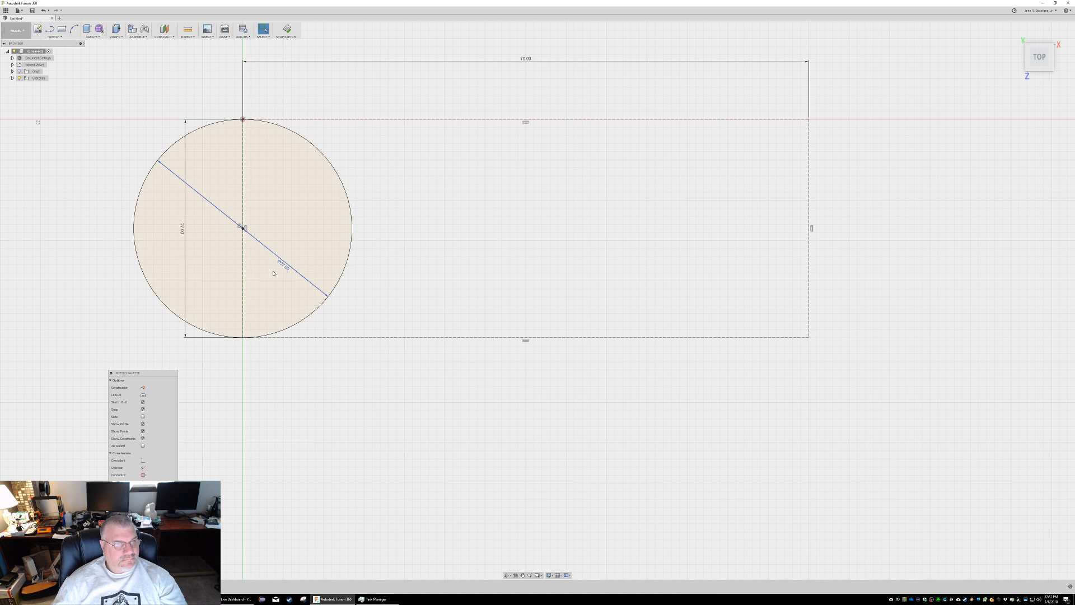
left_click(245, 229)
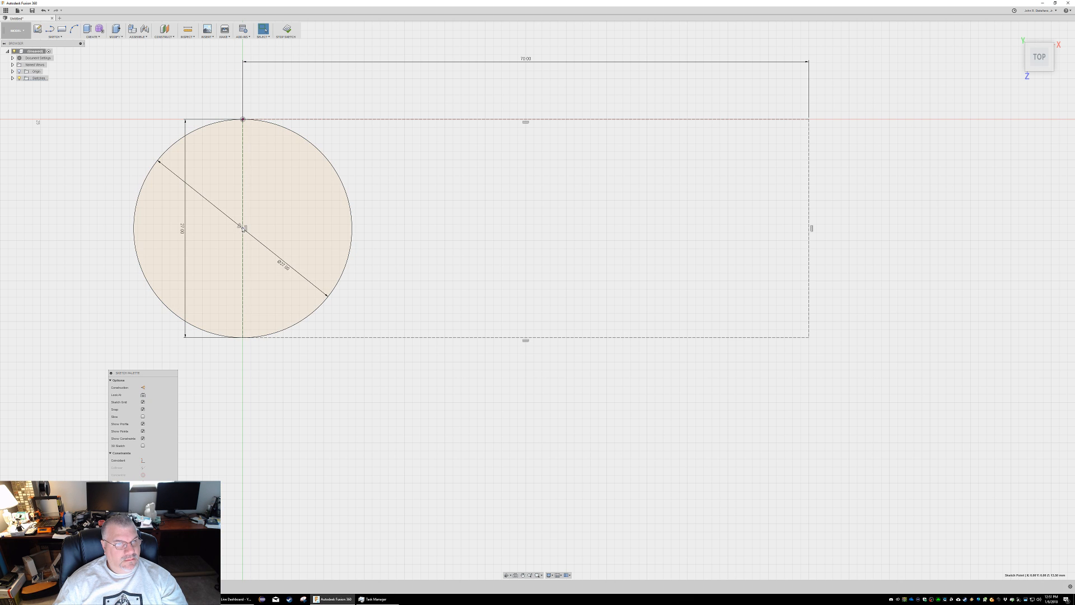
right_click(243, 229)
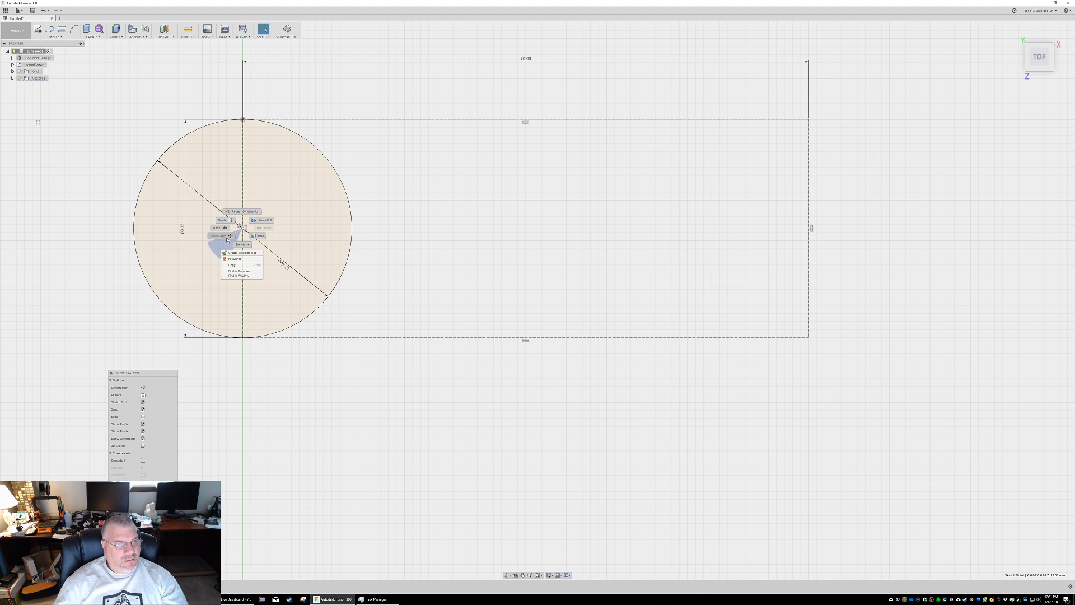
left_click(226, 237)
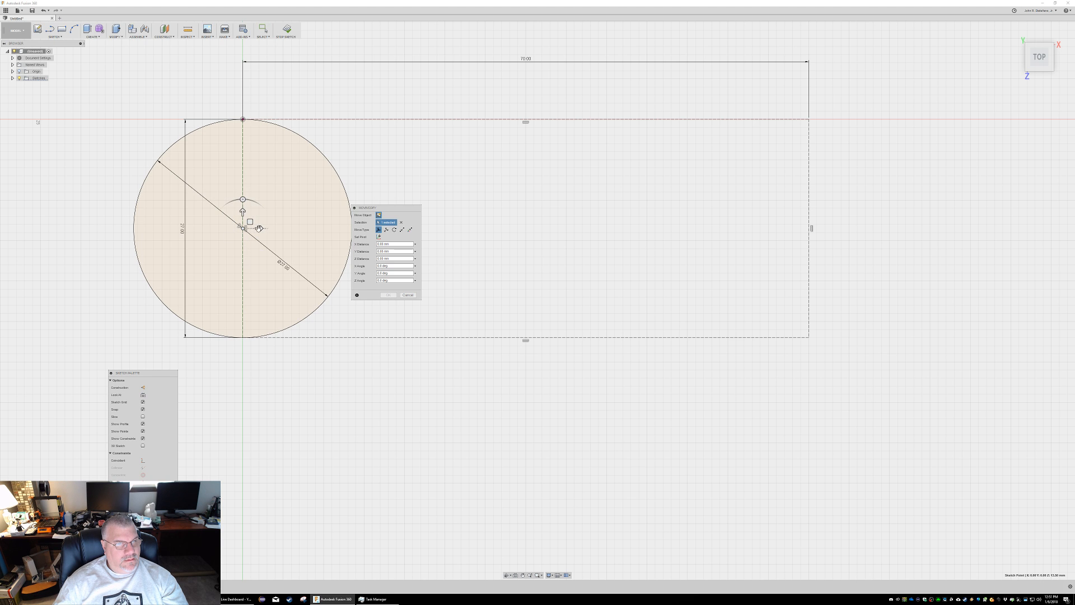
key("Escape")
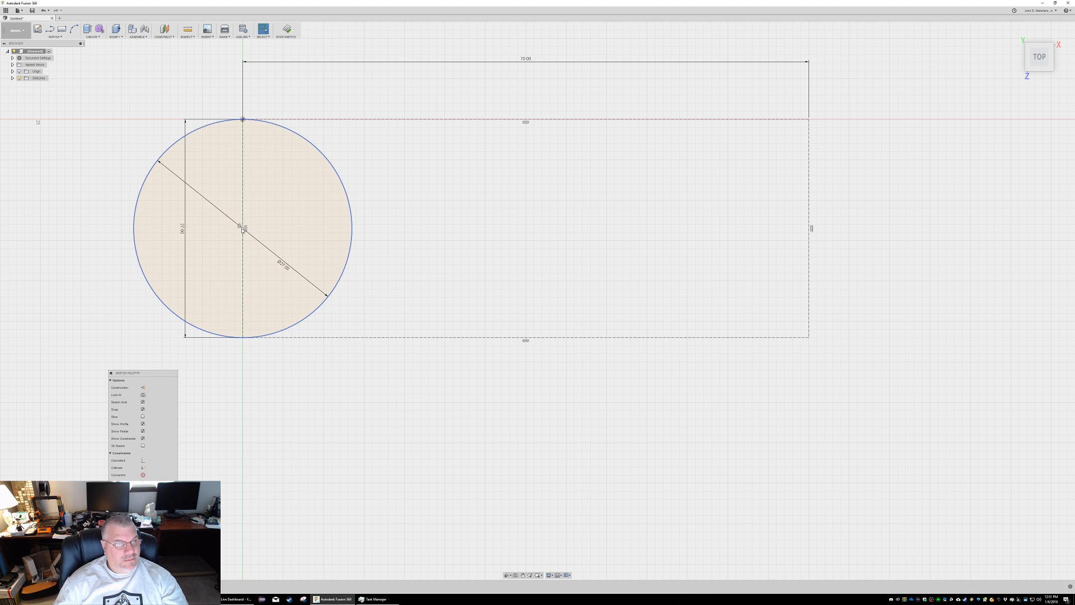
Step: Move the 27 mm circle about 8 mm horizontally toward the inside of the construction rectangle
left_click(279, 127)
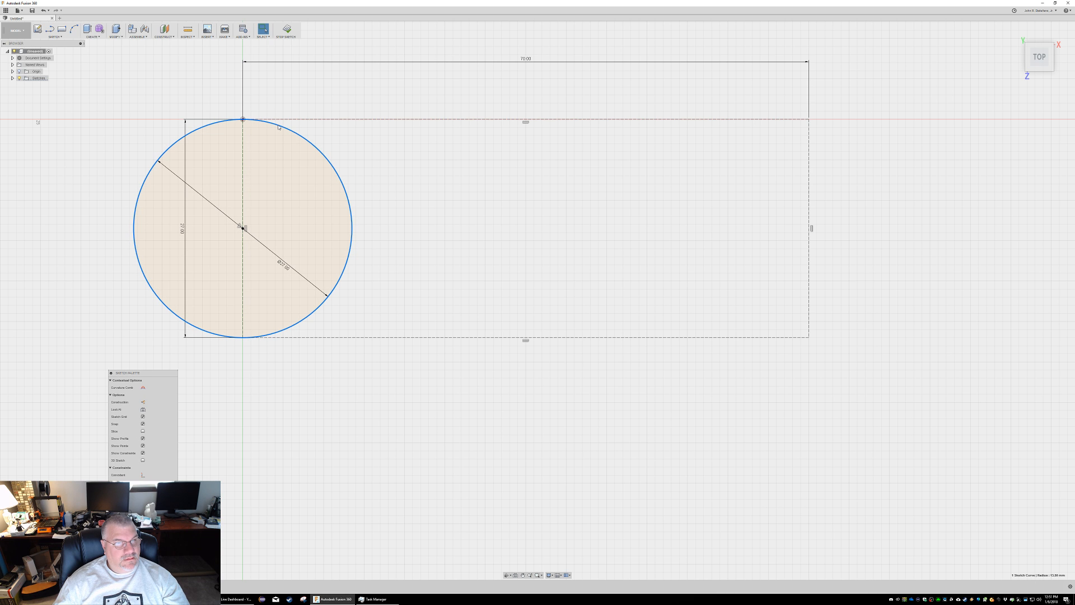
key("m")
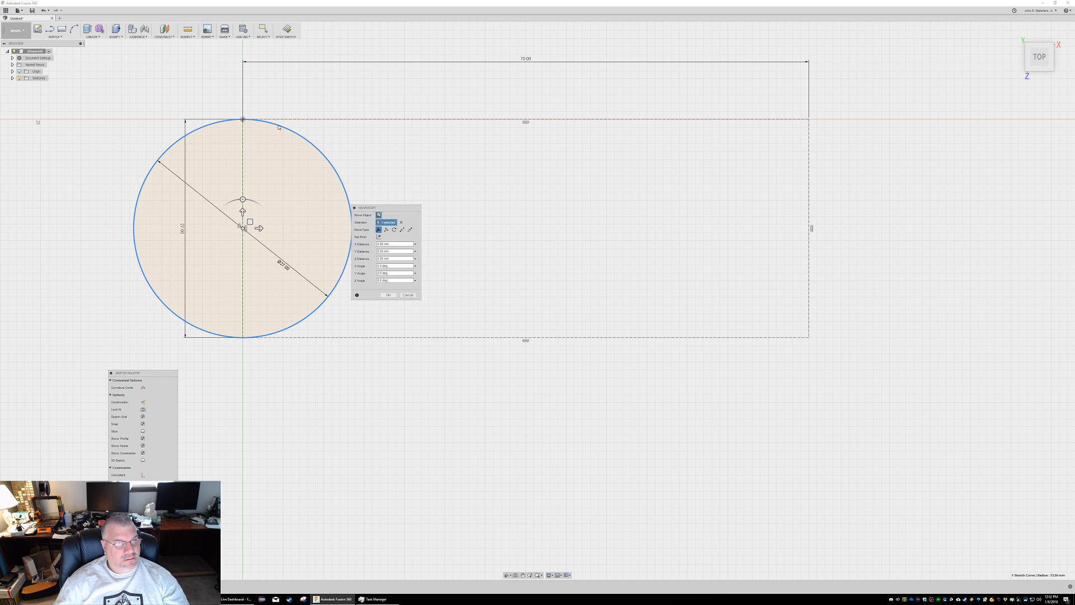
left_click_drag(258, 228, 324, 219)
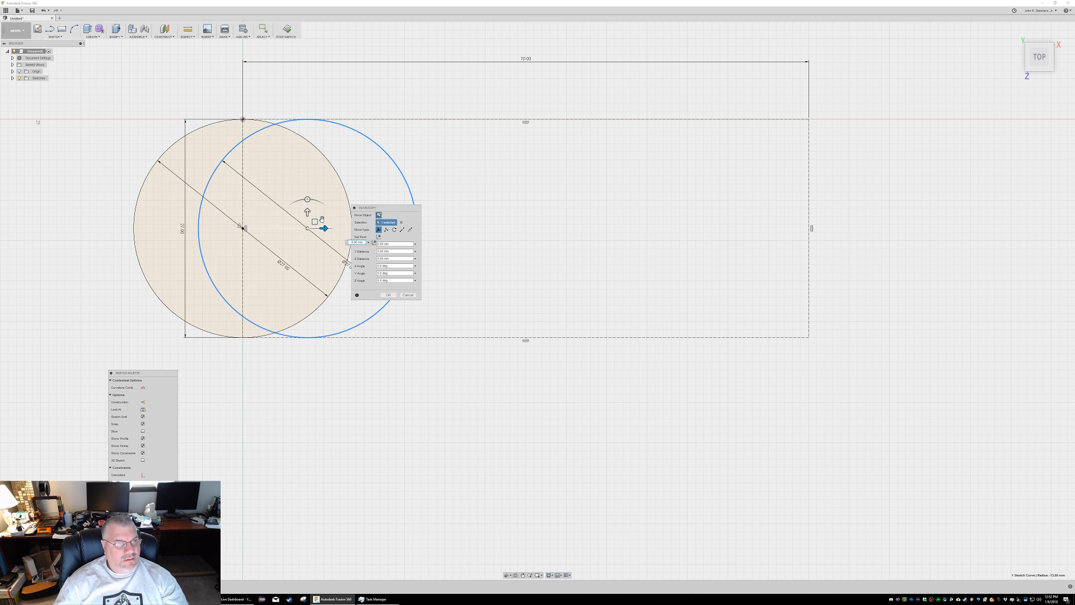
left_click(402, 229)
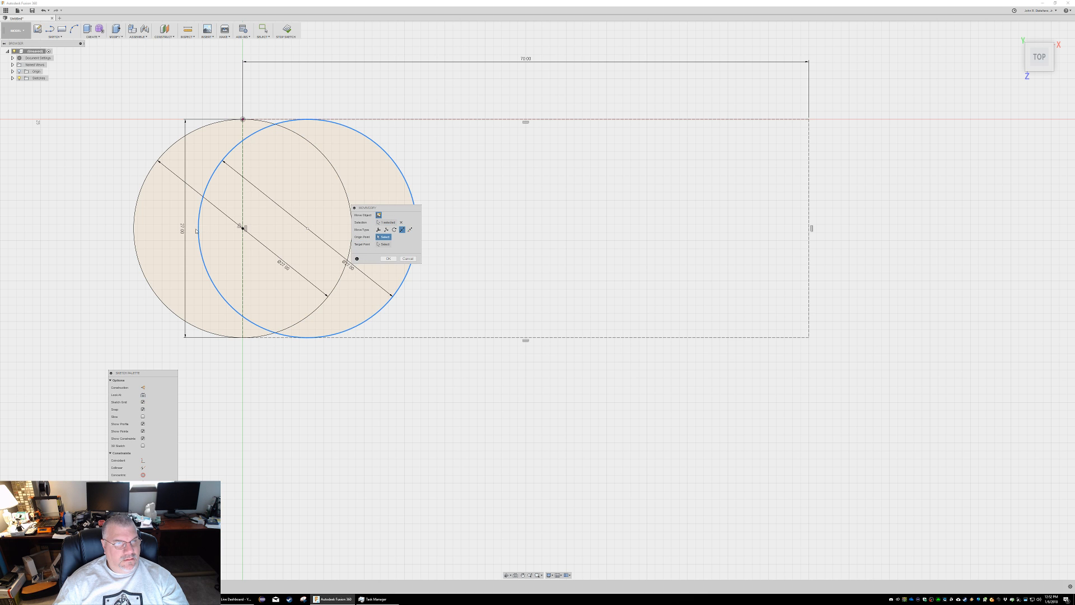
key("Escape")
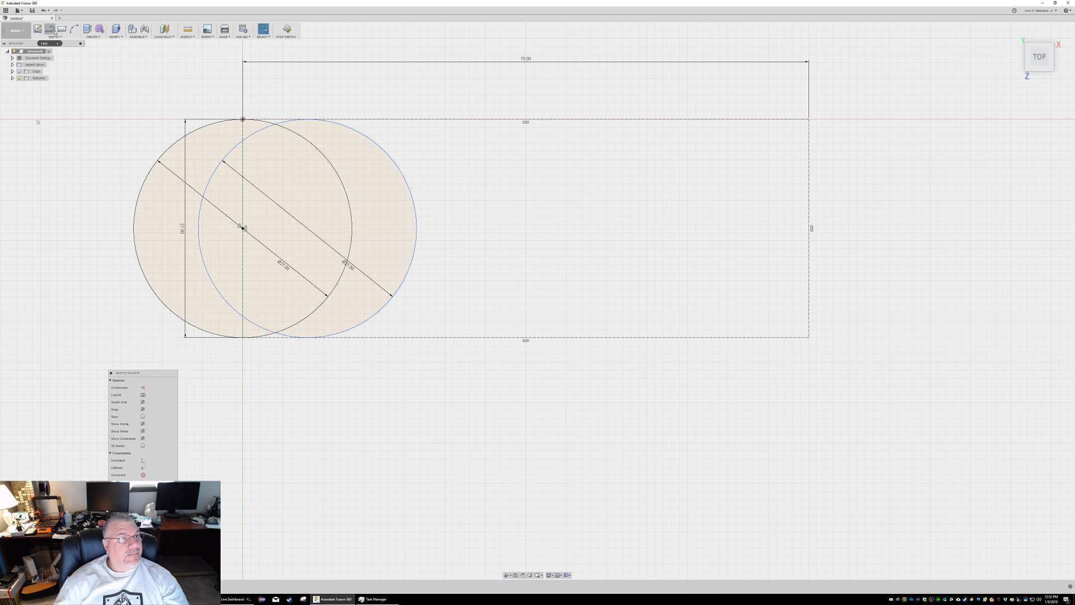
Step: Place a sketch point on the left quadrant of the 27 mm circle that was moved inward
left_click(51, 30)
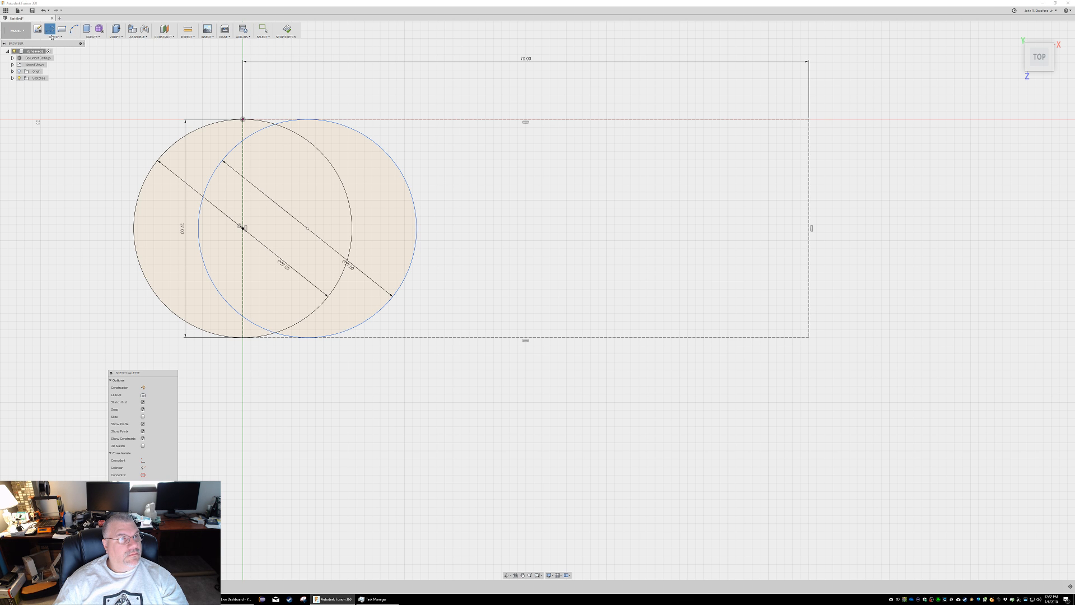
left_click(54, 36)
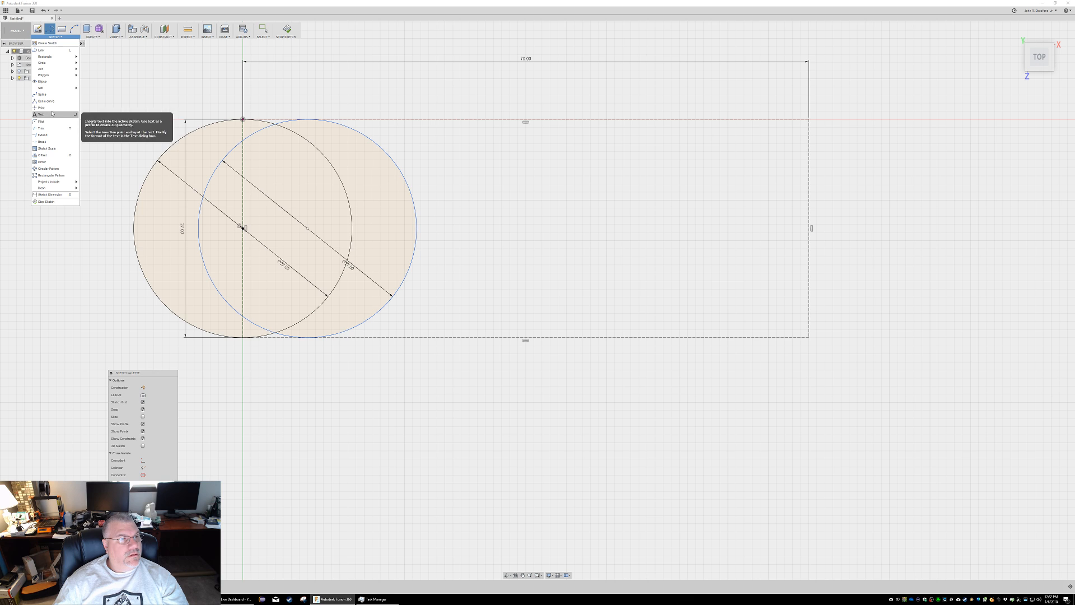
left_click(53, 114)
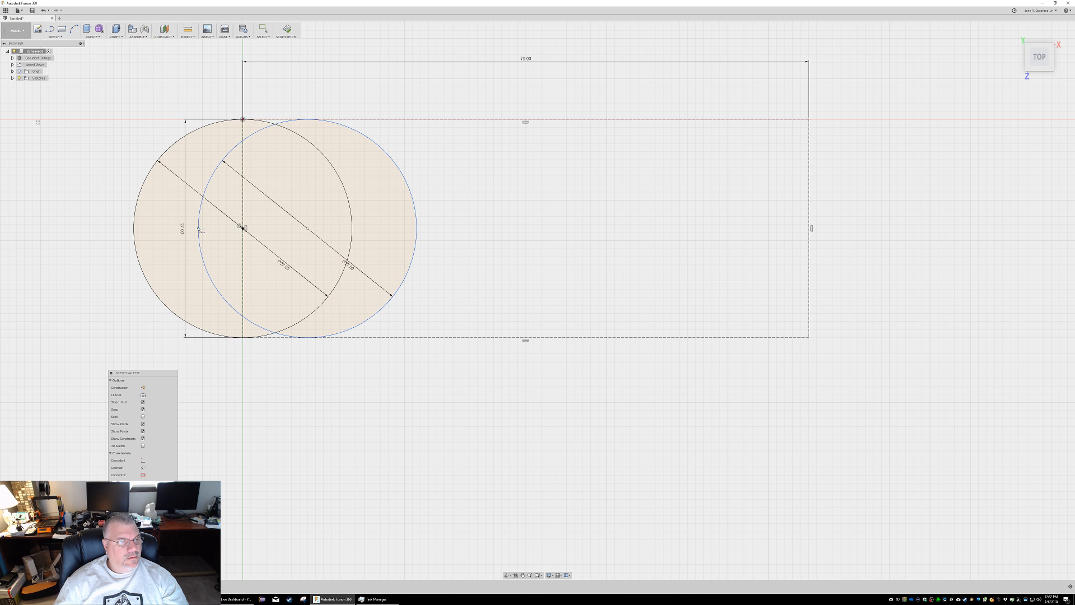
key("Escape")
mouse_move(201, 209)
left_mouse_down()
mouse_move(230, 210)
mouse_move(138, 212)
mouse_move(205, 212)
left_mouse_up()
key("ctrl+z")
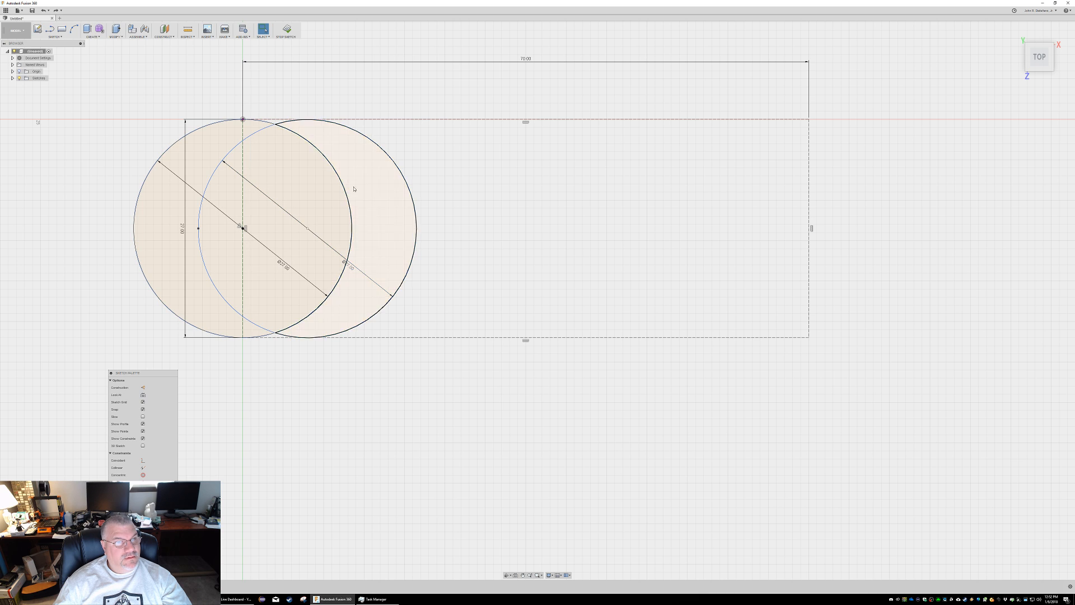
Step: Move the inner 27 mm circle point to point, from its left quadrant point to the midpoint of the construction rectangle's left edge
left_click(369, 140)
right_click(370, 139)
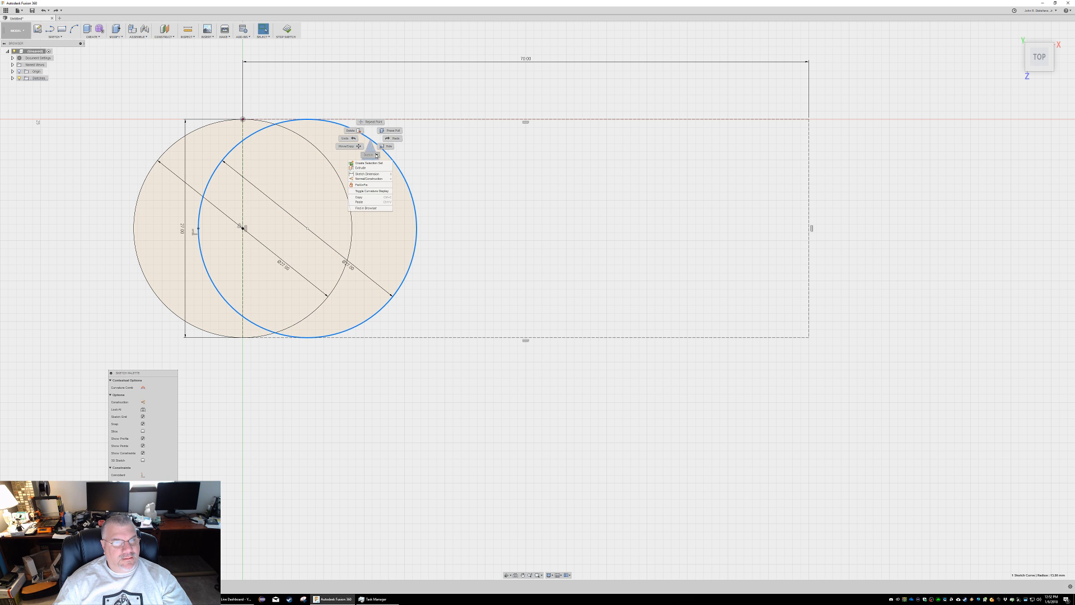
left_click(350, 146)
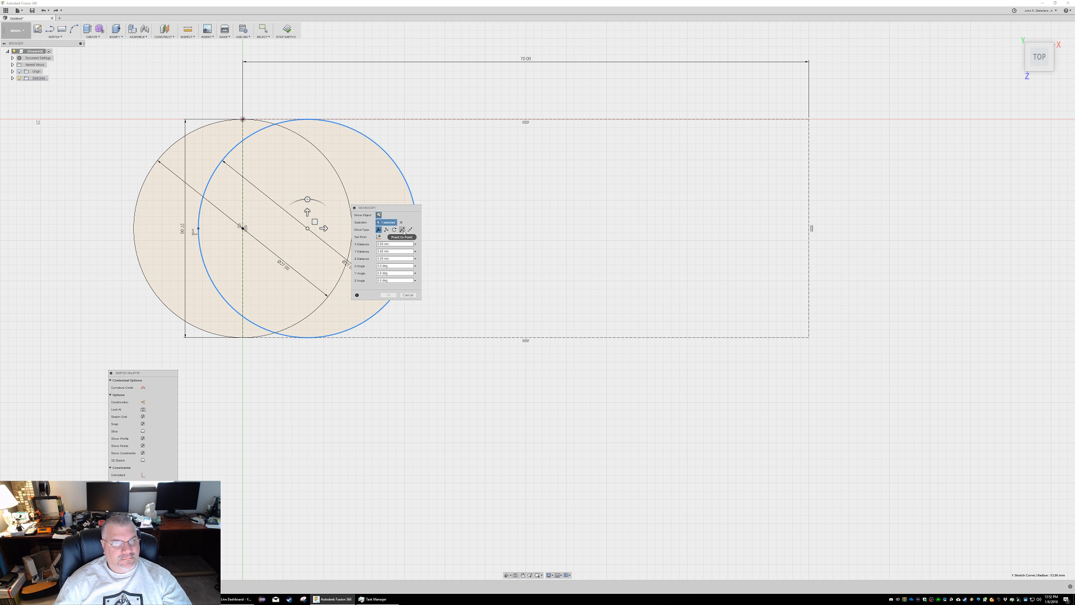
left_click(402, 229)
left_click(198, 228)
left_click(243, 228)
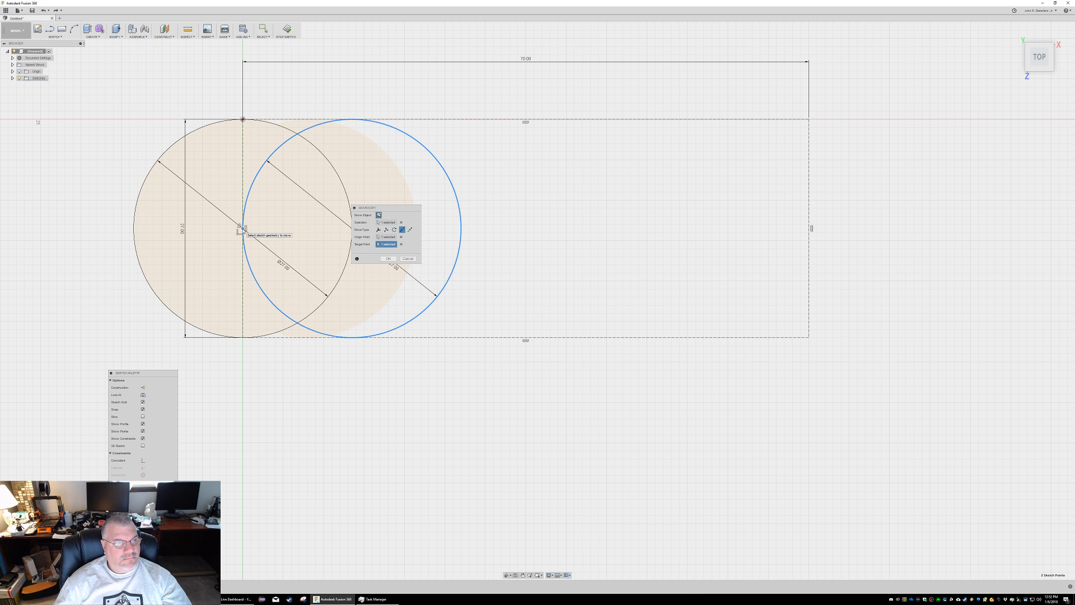
key("Return")
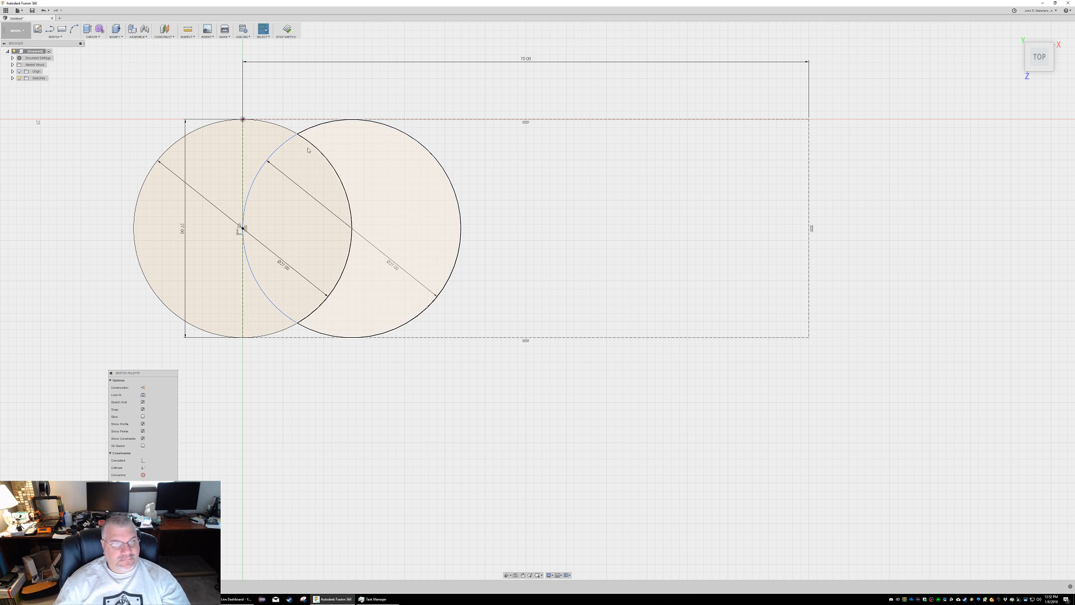
Step: Place a sketch point on the right quadrant of the moved circle
left_click(458, 210)
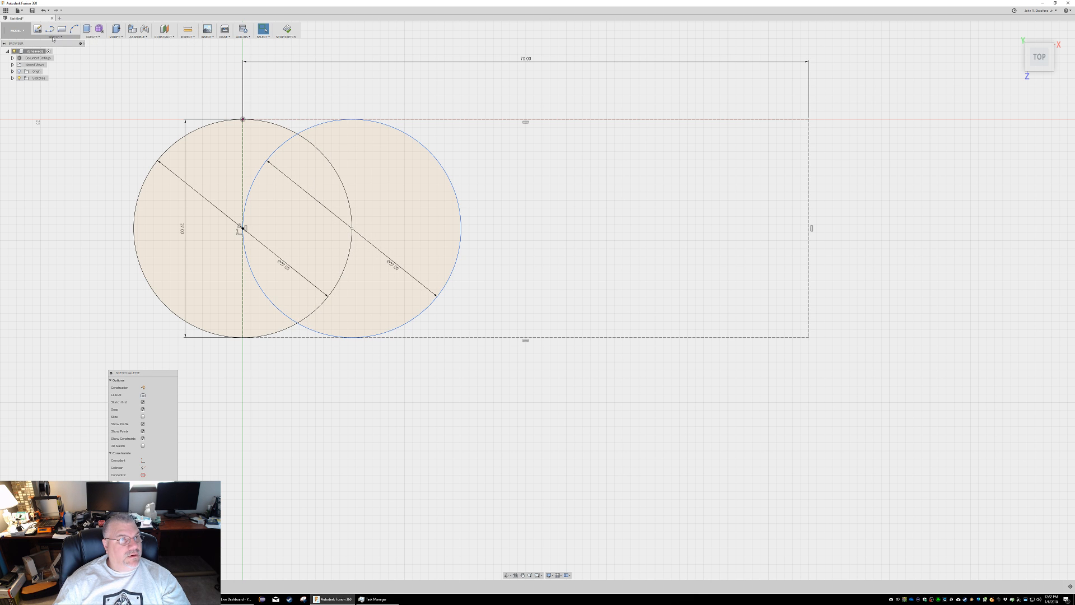
left_click(55, 37)
left_click(50, 109)
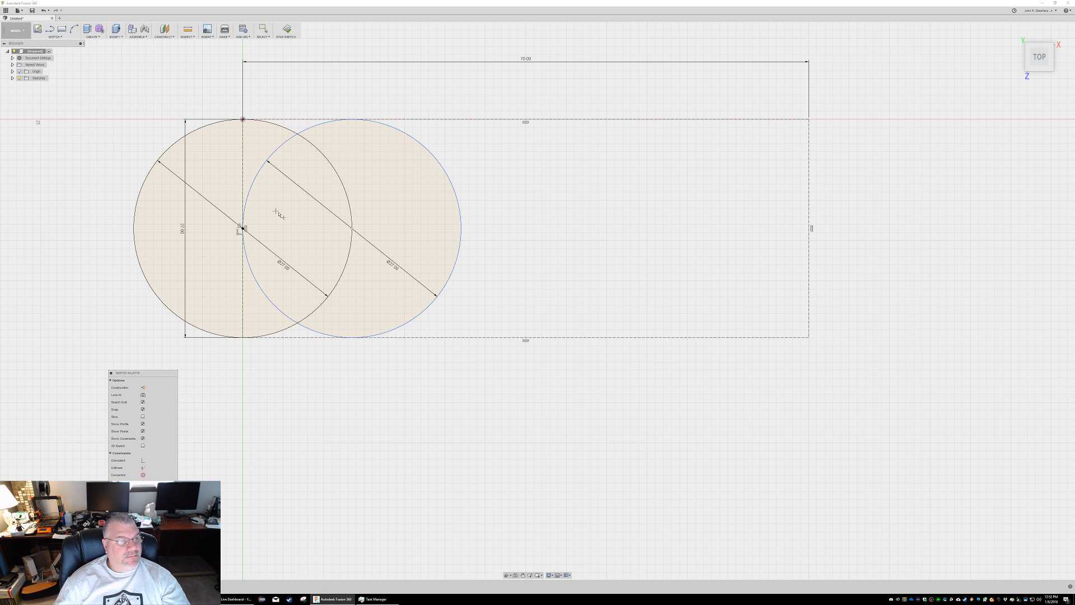
left_click(461, 228)
key("Escape")
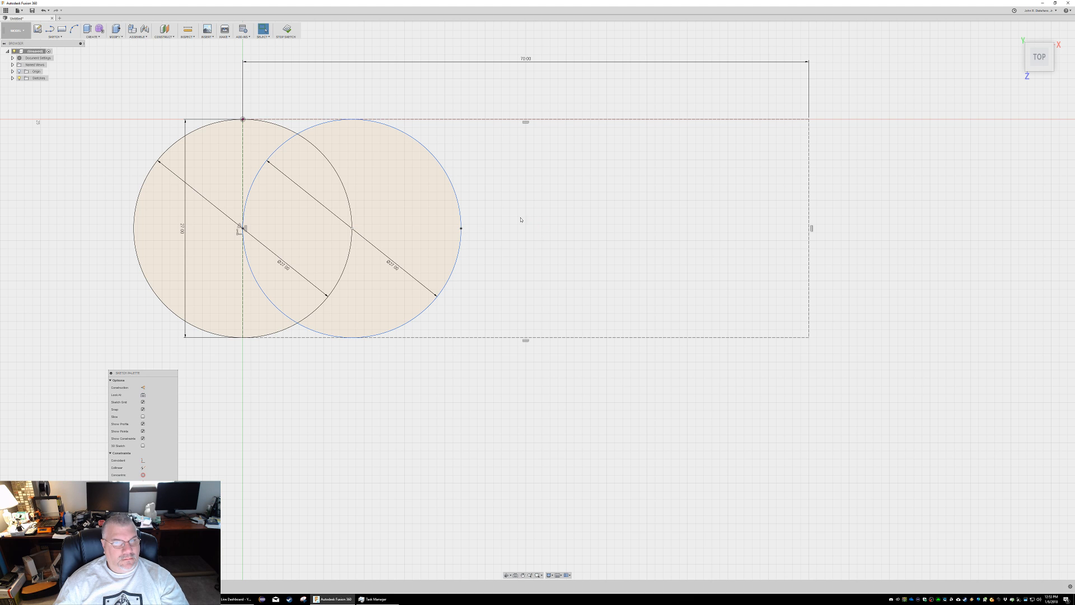
left_click(331, 122)
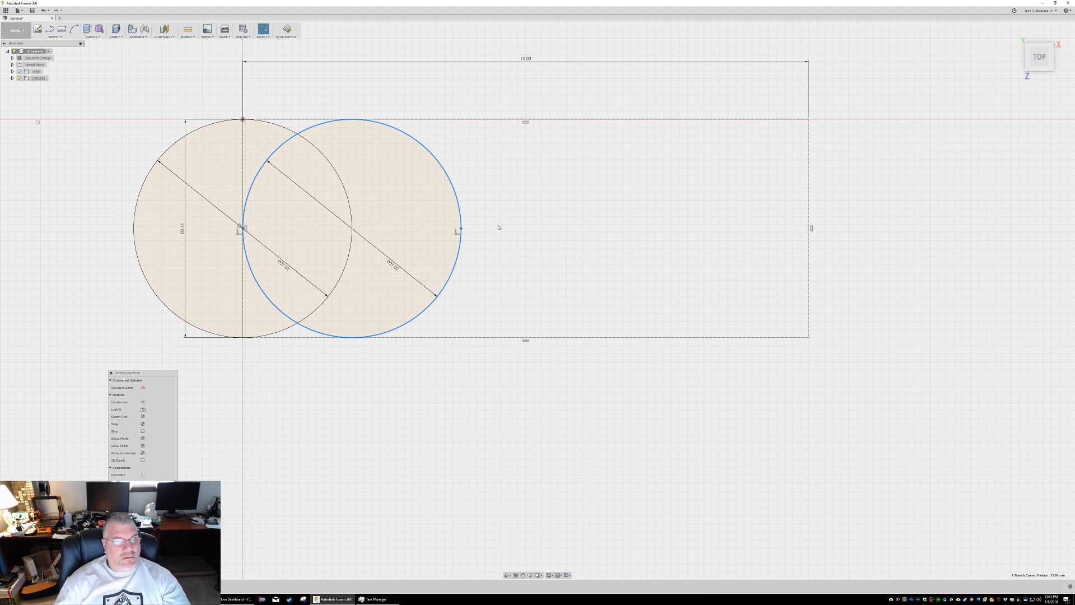
left_click(461, 229)
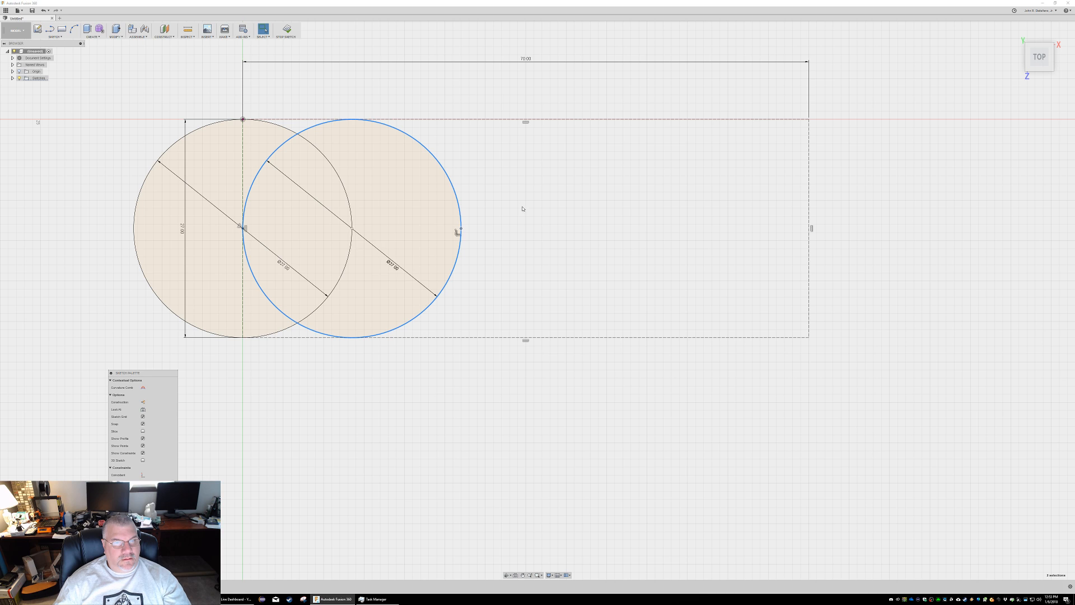
key("m")
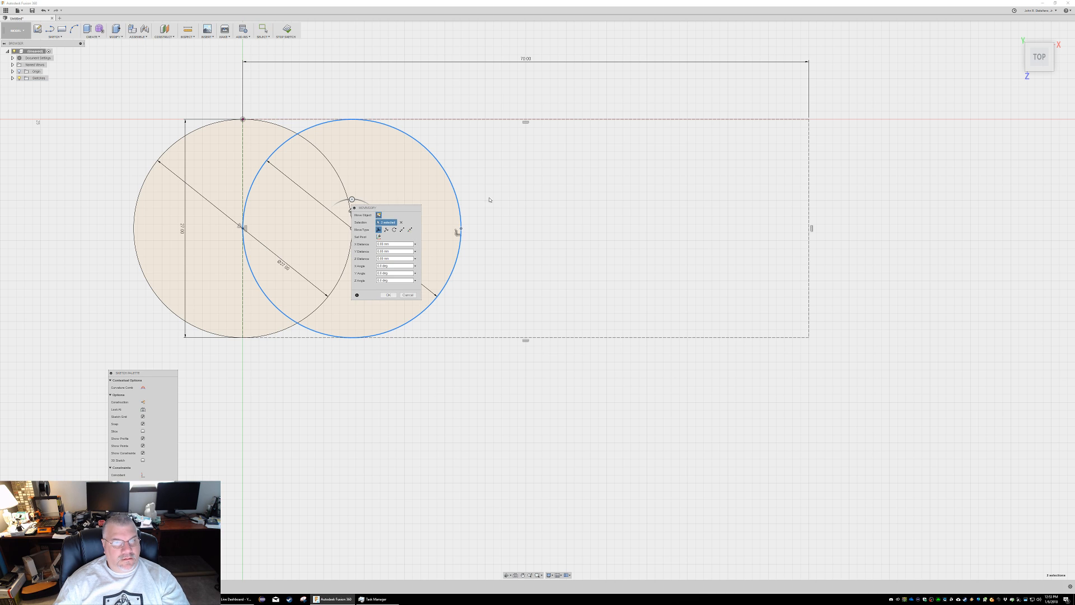
left_click(402, 230)
left_click(461, 229)
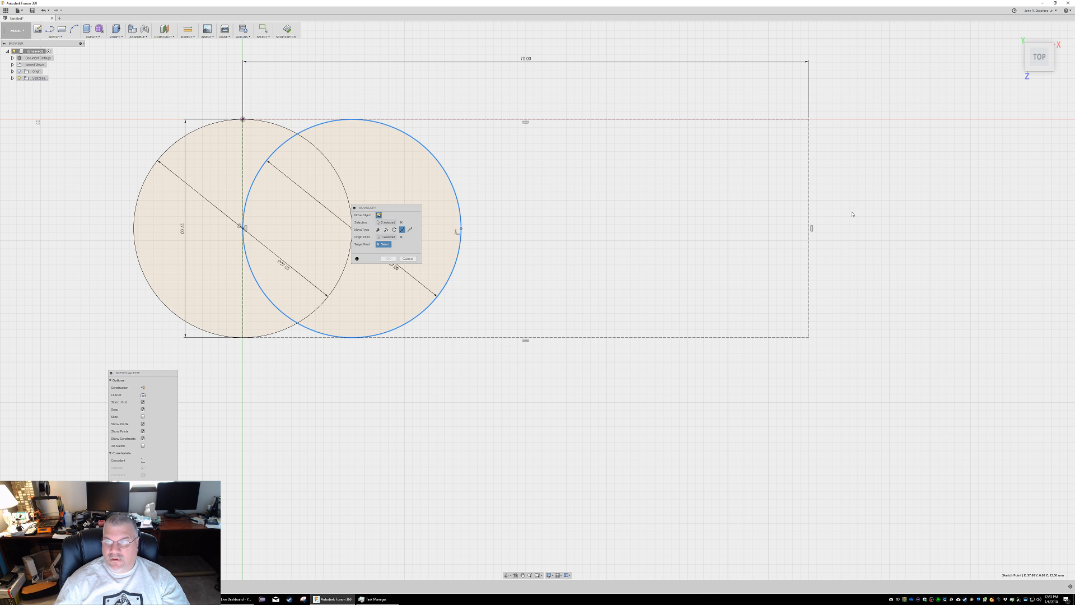
key("Escape")
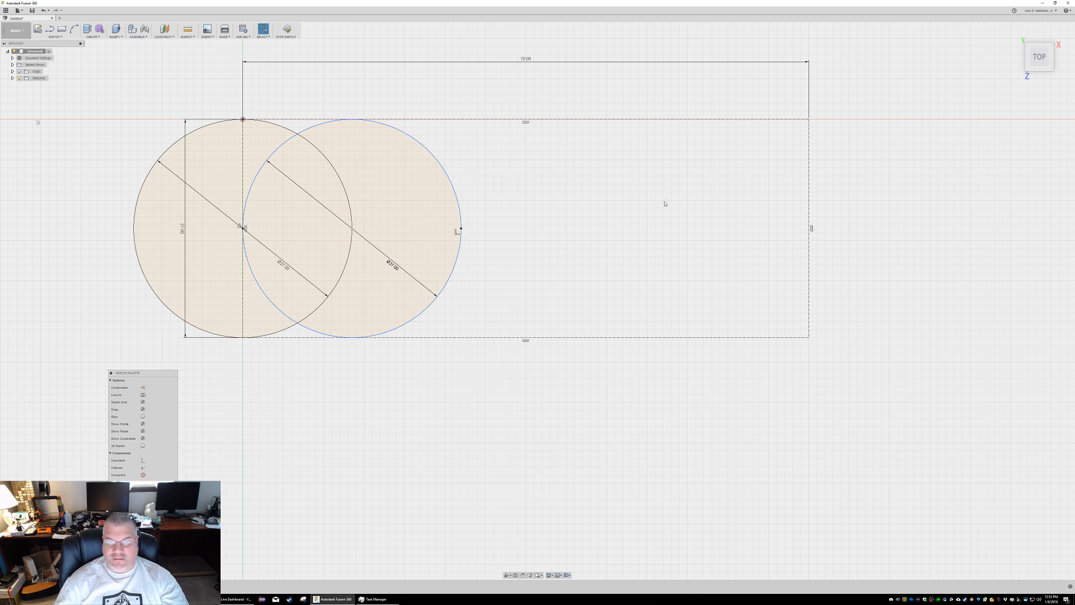
Step: Place a sketch point at the midpoint of the construction rectangle's right edge
left_click(58, 39)
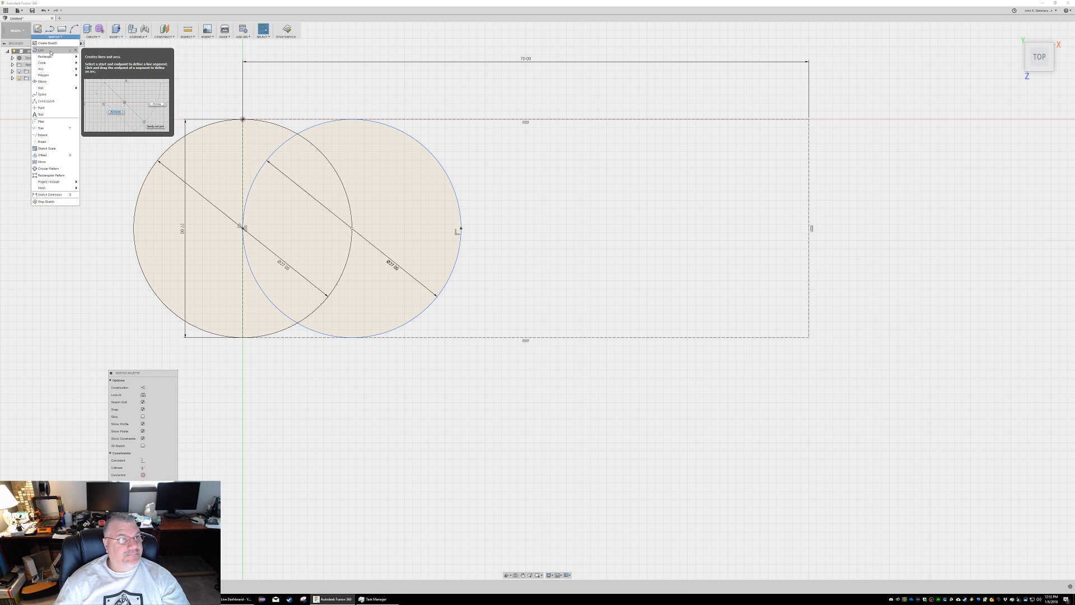
left_click(48, 108)
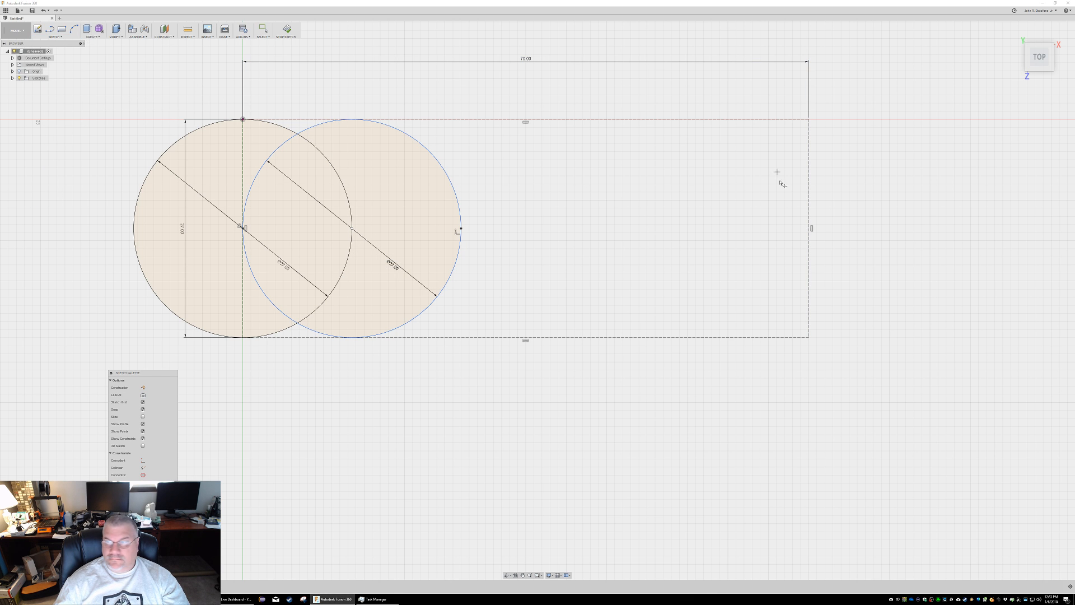
left_click(808, 228)
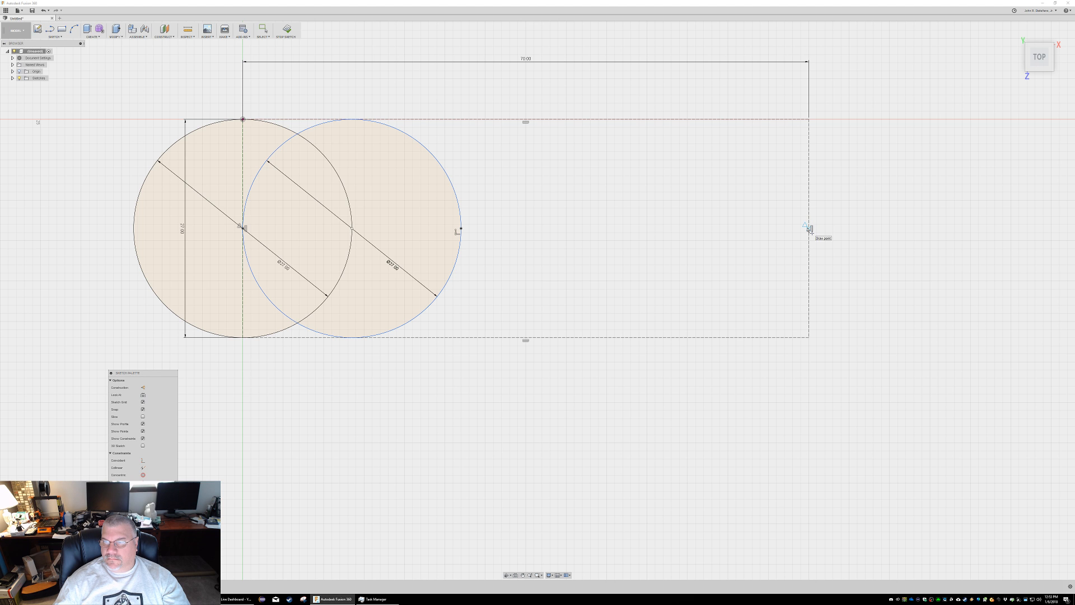
key("Escape")
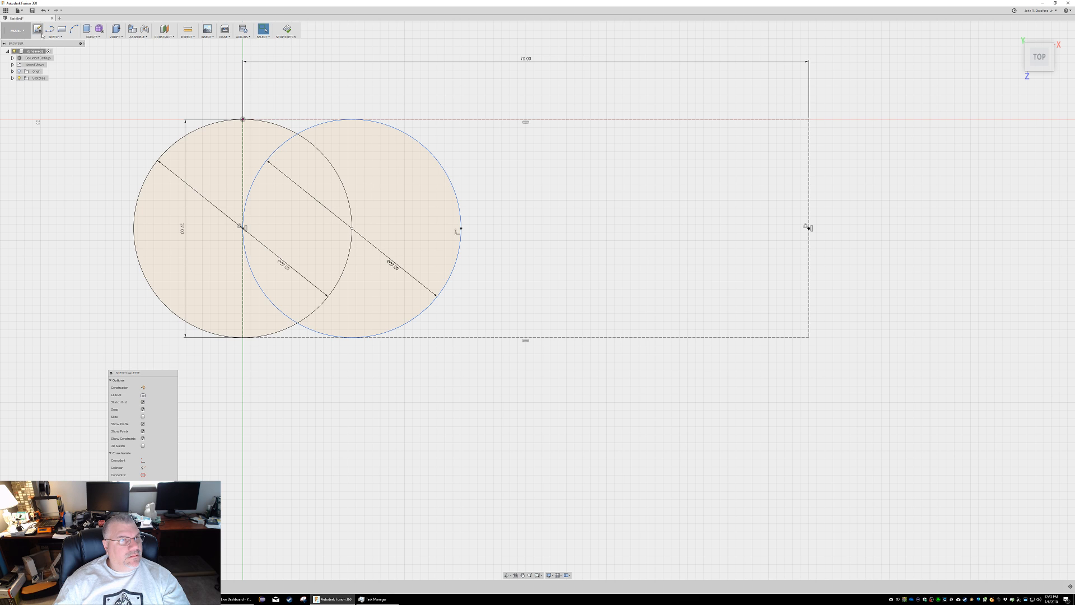
left_click(430, 154)
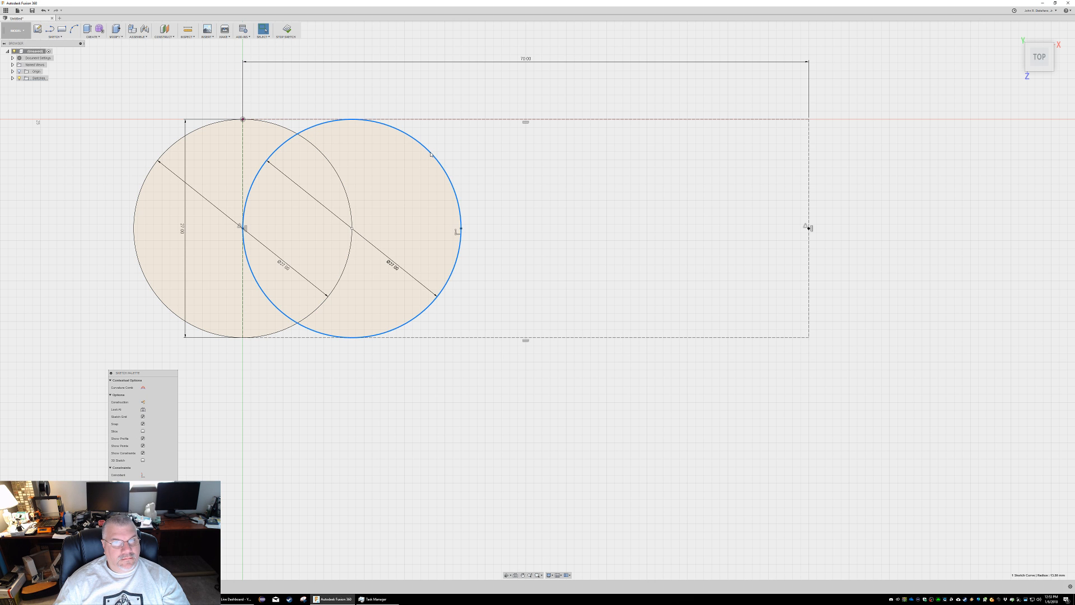
left_click(460, 229, "ctrl")
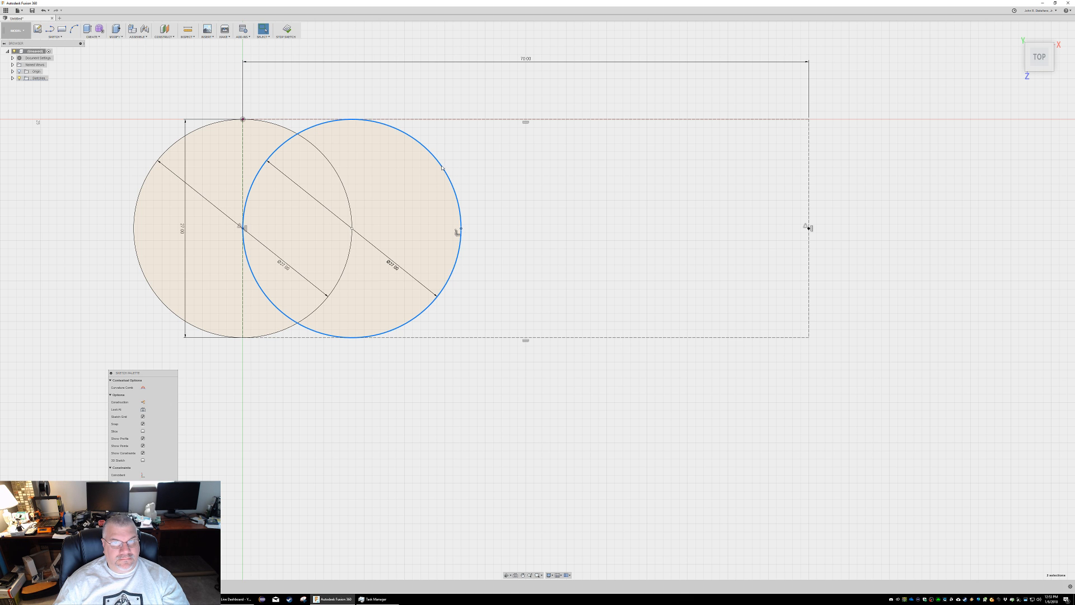
right_click(442, 167)
left_click(462, 201)
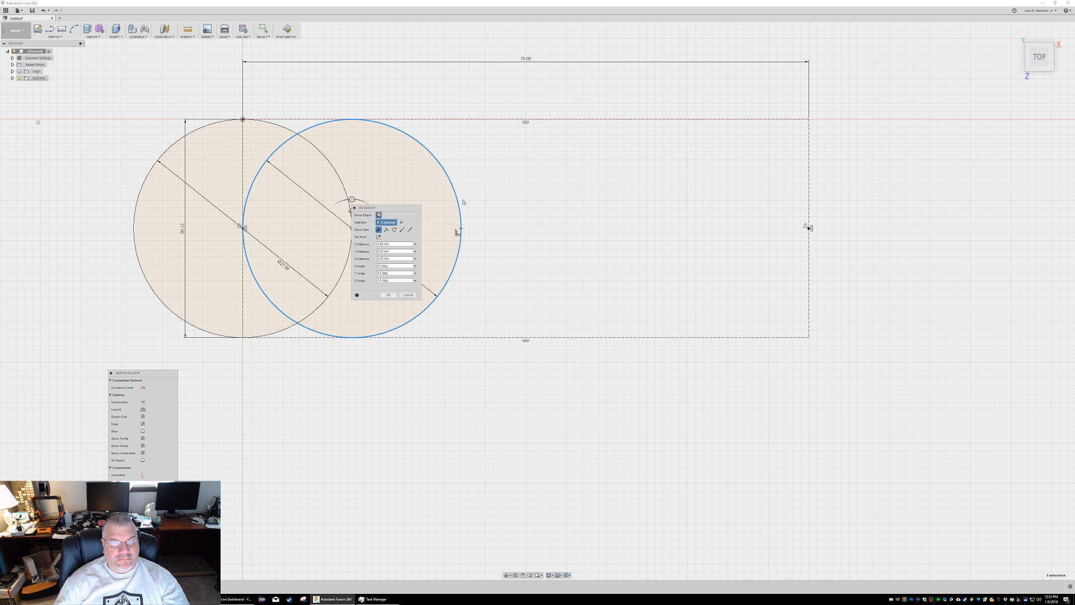
left_click(401, 229)
left_click(461, 228)
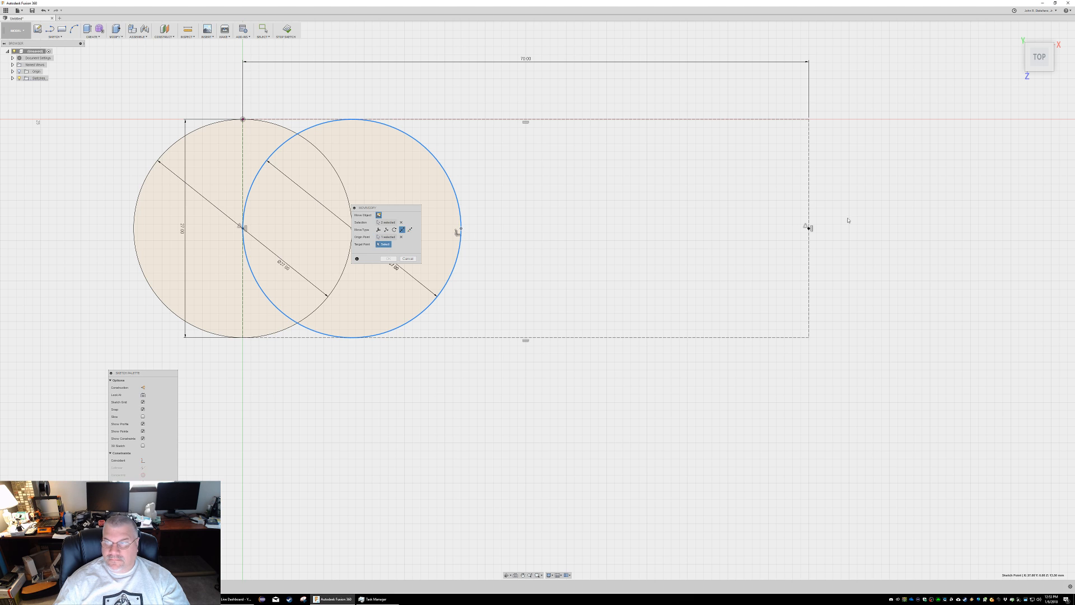
left_click(809, 228)
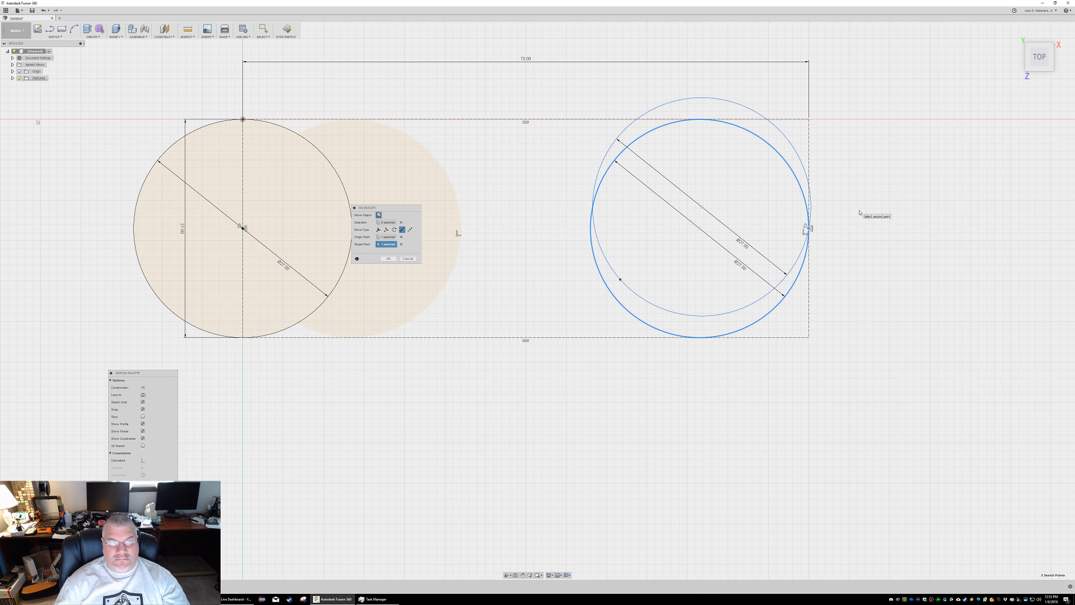
key("Escape")
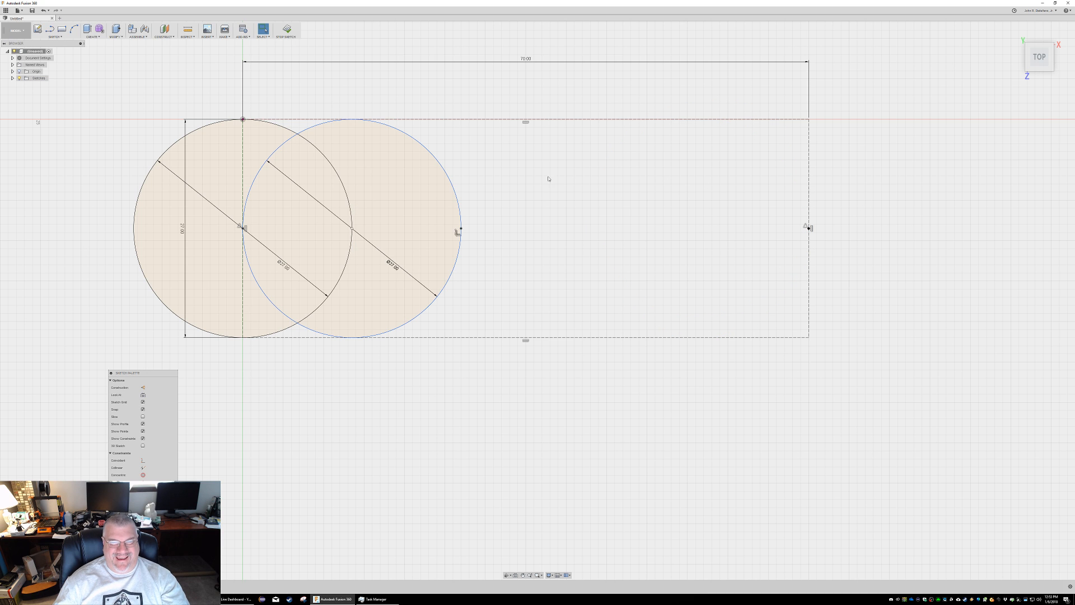
Step: Copy the inner 27 mm circle and move the copy point to point, from its right quadrant to the midpoint of the rectangle's right edge
left_click(448, 179)
key("m")
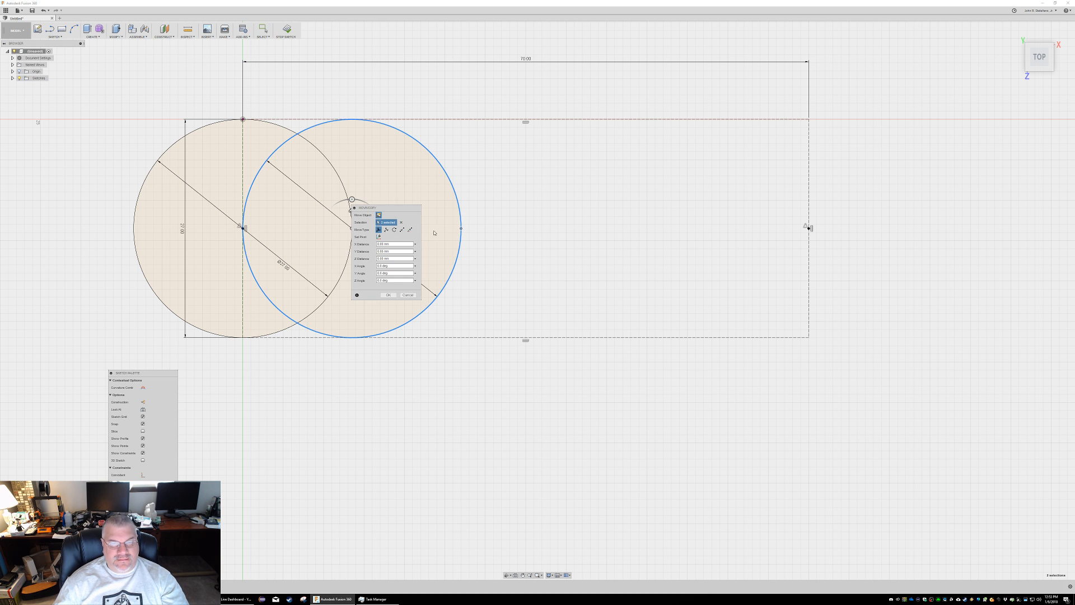
left_click(402, 229)
left_click(461, 229)
left_click(810, 229)
key("Return")
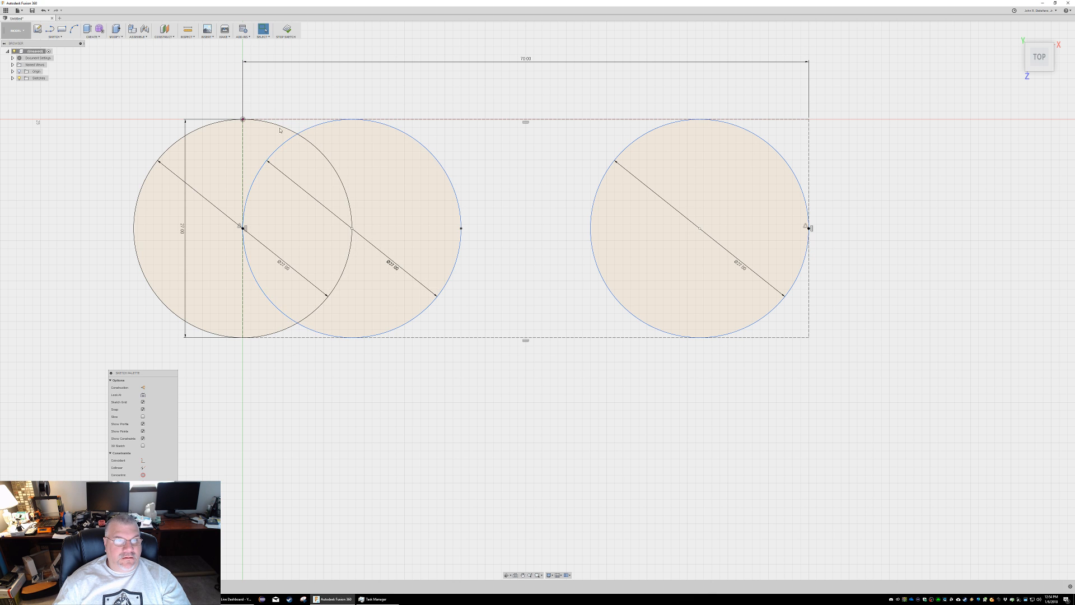
Step: Draw a two-point rectangle from the top of the inner left circle to the bottom of the right circle
left_click(61, 30)
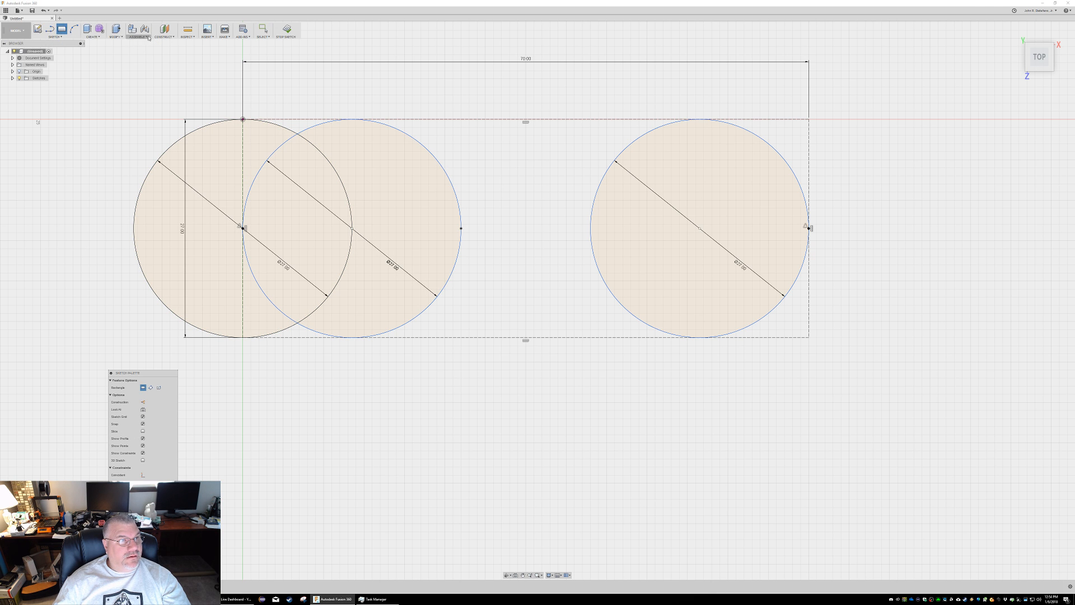
left_click(352, 120)
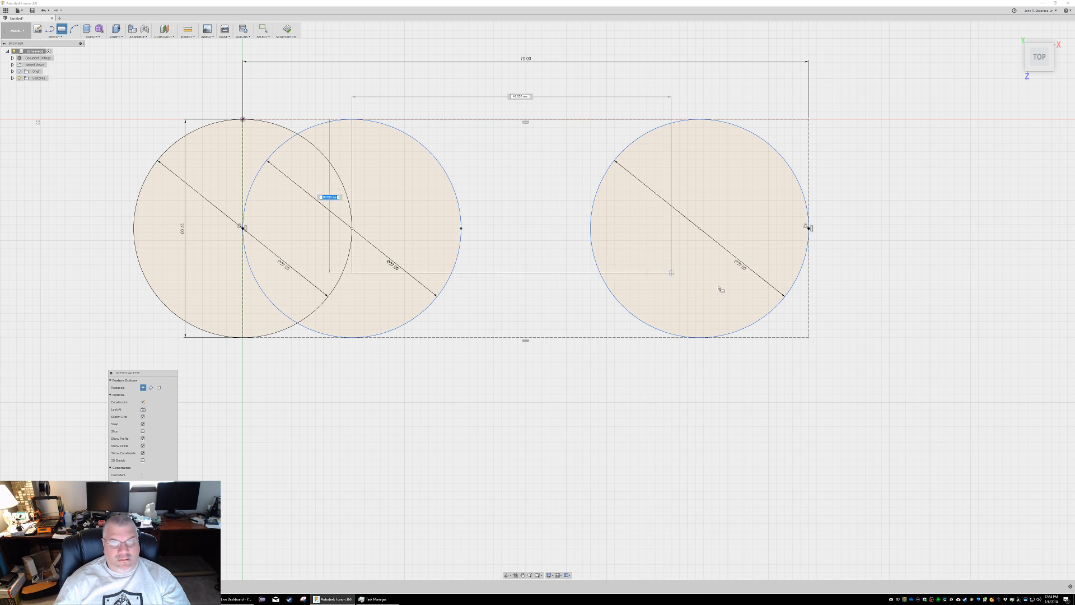
left_click(699, 337)
key("Escape")
Step: Trim the inner halves of the two end circles and the rectangle's vertical sides to leave a rounded slot outline
key("t")
left_click(598, 185)
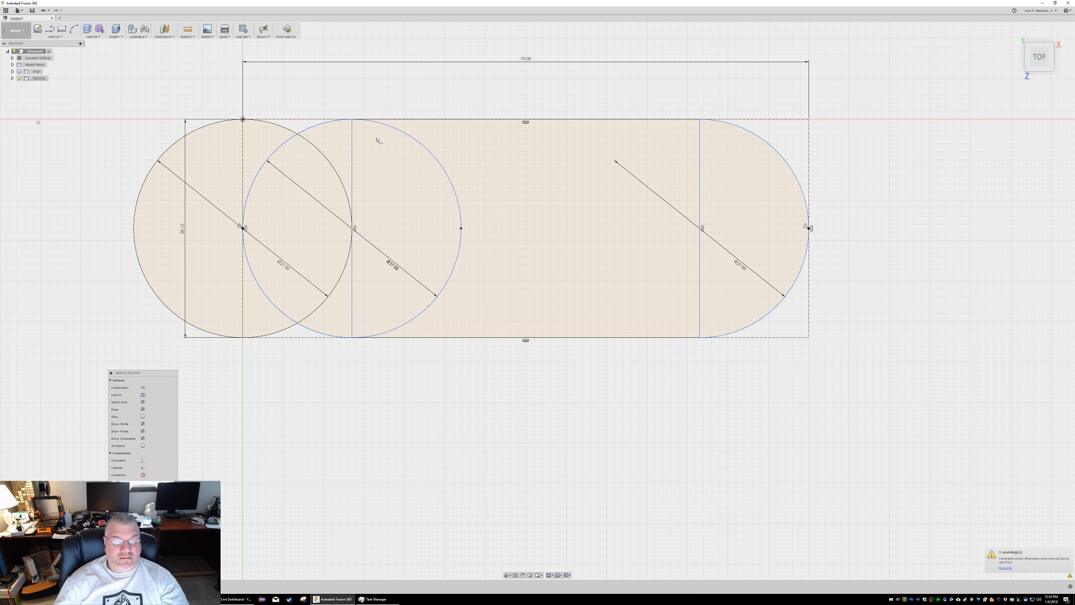
left_click(406, 136)
left_click(353, 150)
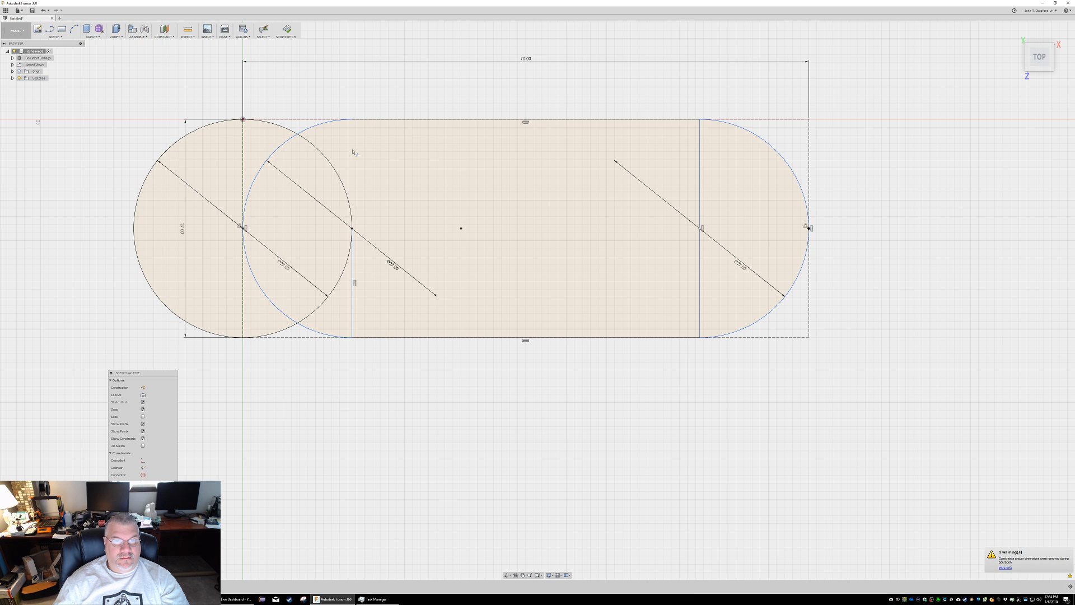
left_click(353, 280)
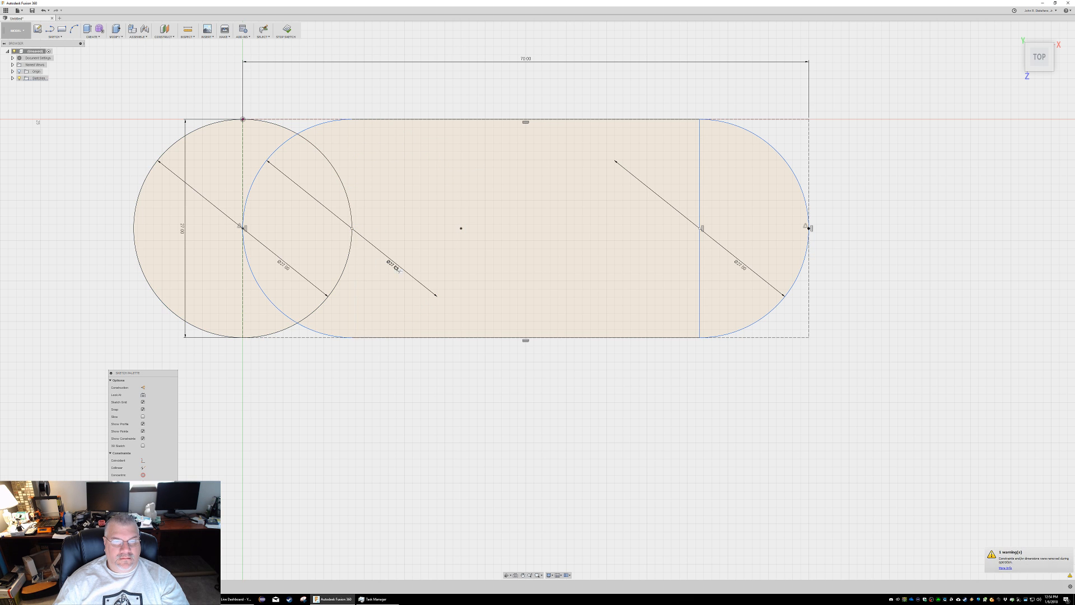
left_click(700, 198)
key("Escape")
Step: Delete the leftmost 27 mm circle overlapping the rounded slot outline and select the remaining slot profile
left_click(586, 157)
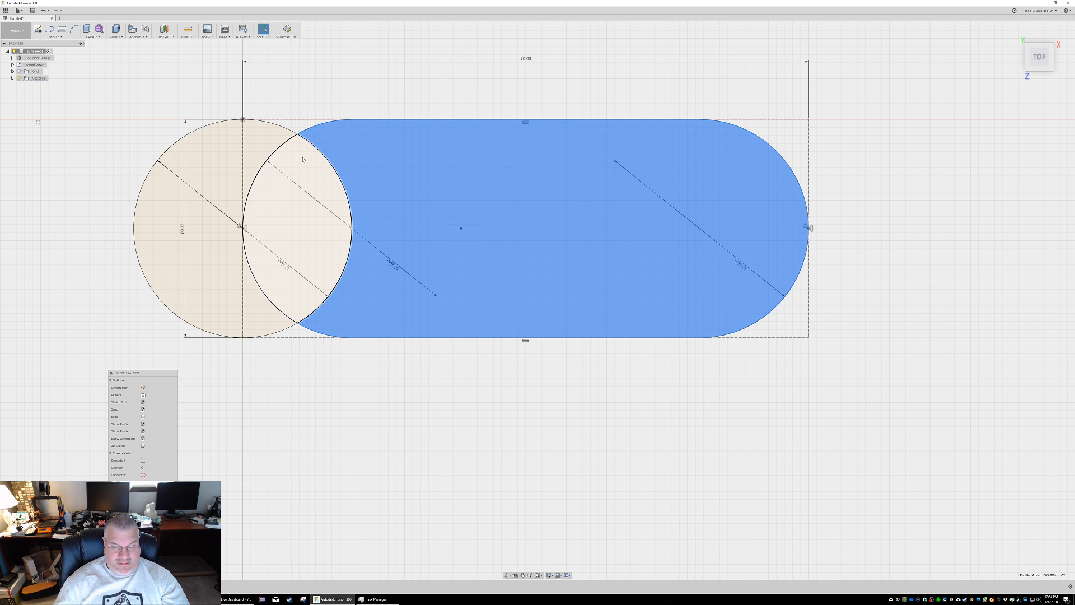
left_click(317, 150)
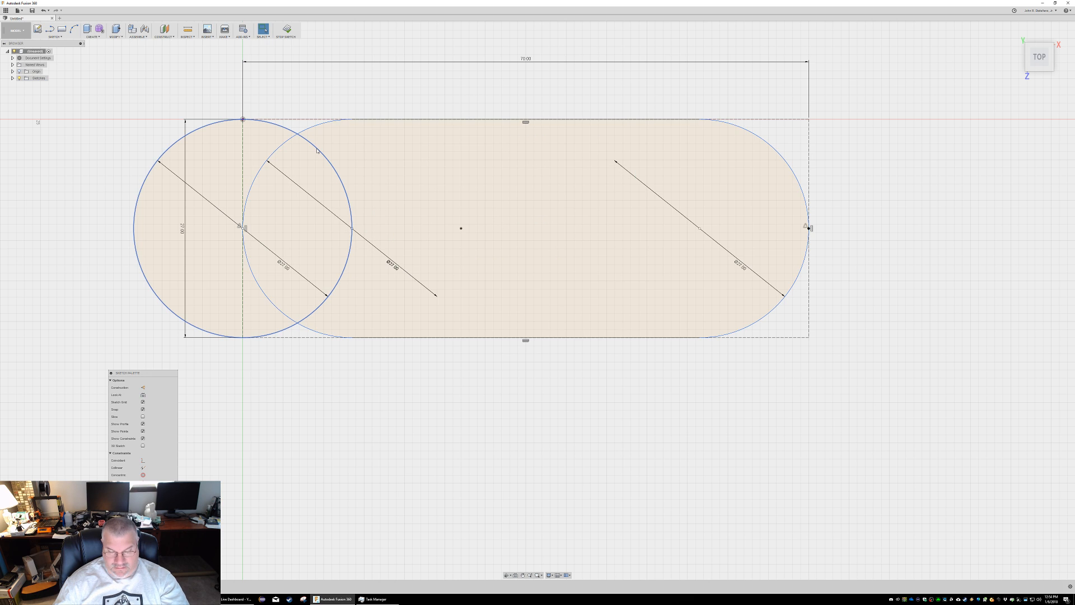
left_click(269, 123)
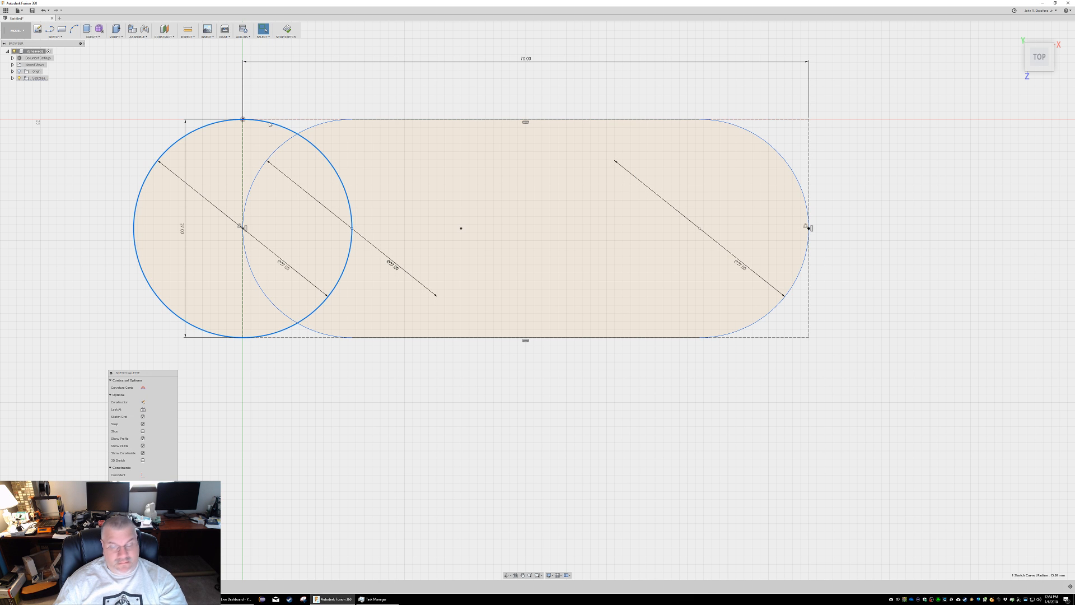
key("Delete")
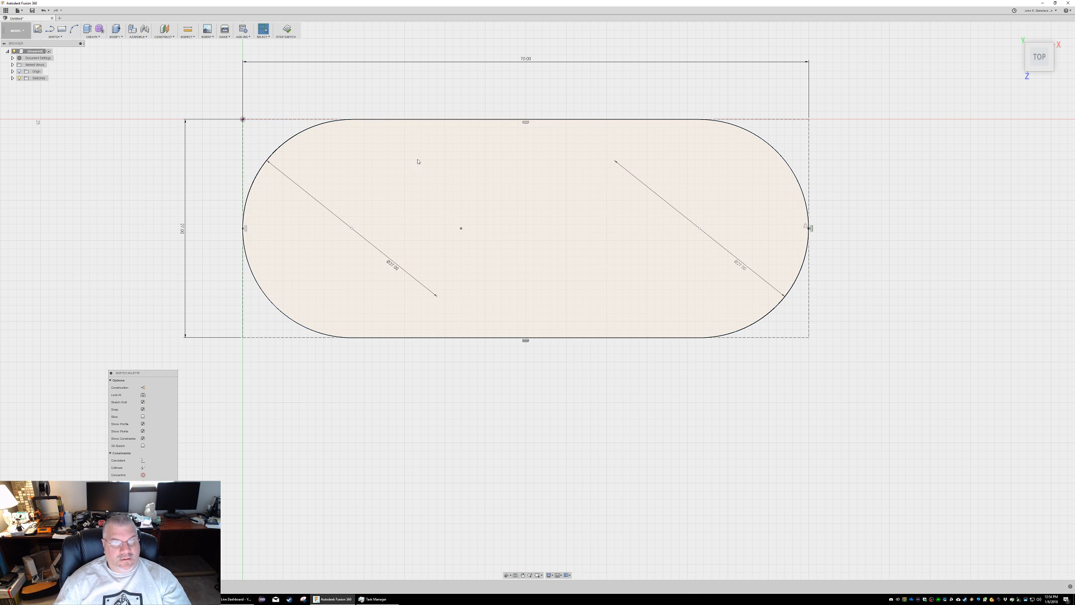
left_click(650, 207)
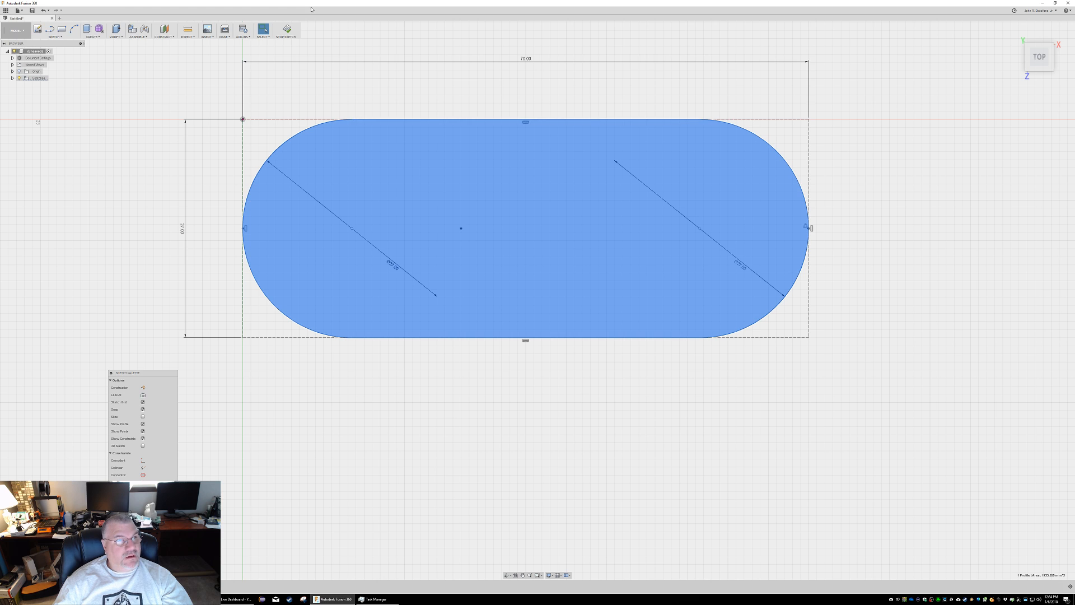
left_click(55, 37)
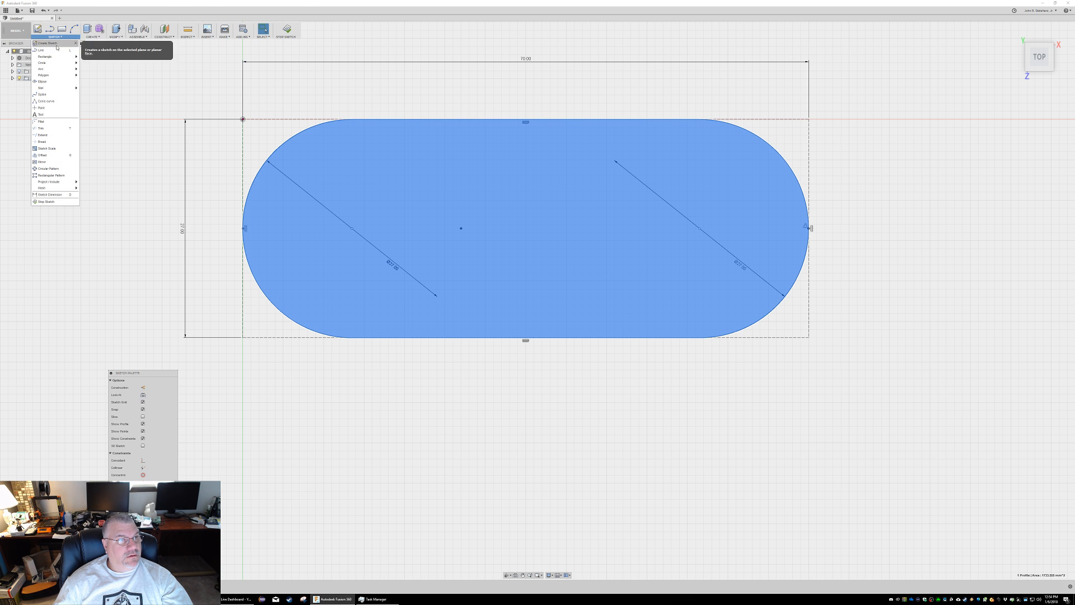
mouse_move(56, 62)
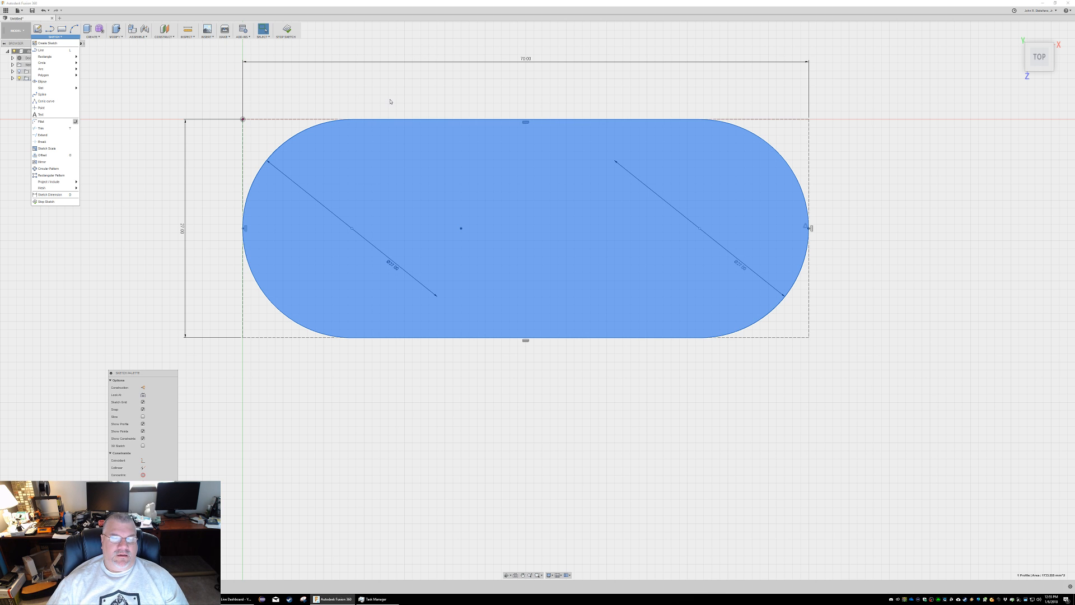
left_click(18, 33)
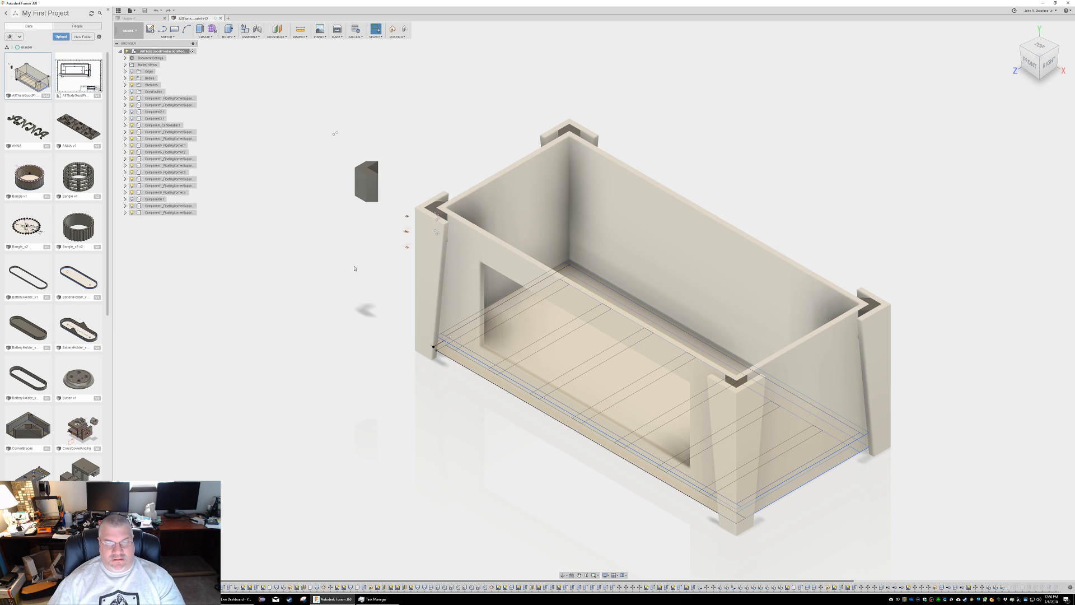
middle_click_drag(623, 502, 612, 437, "shift")
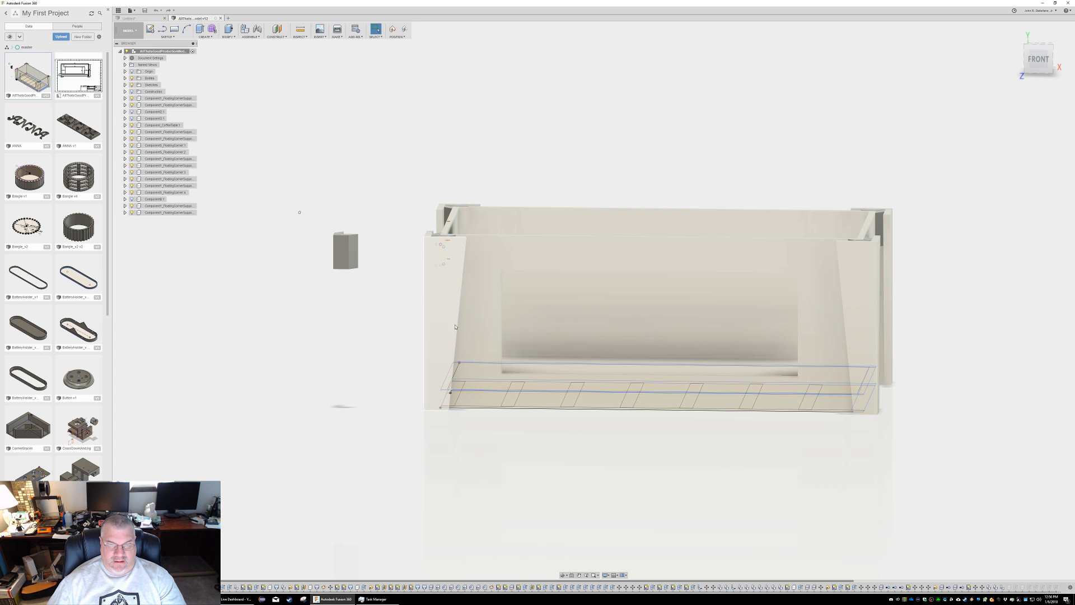
middle_click_drag(468, 252, 367, 229, "shift")
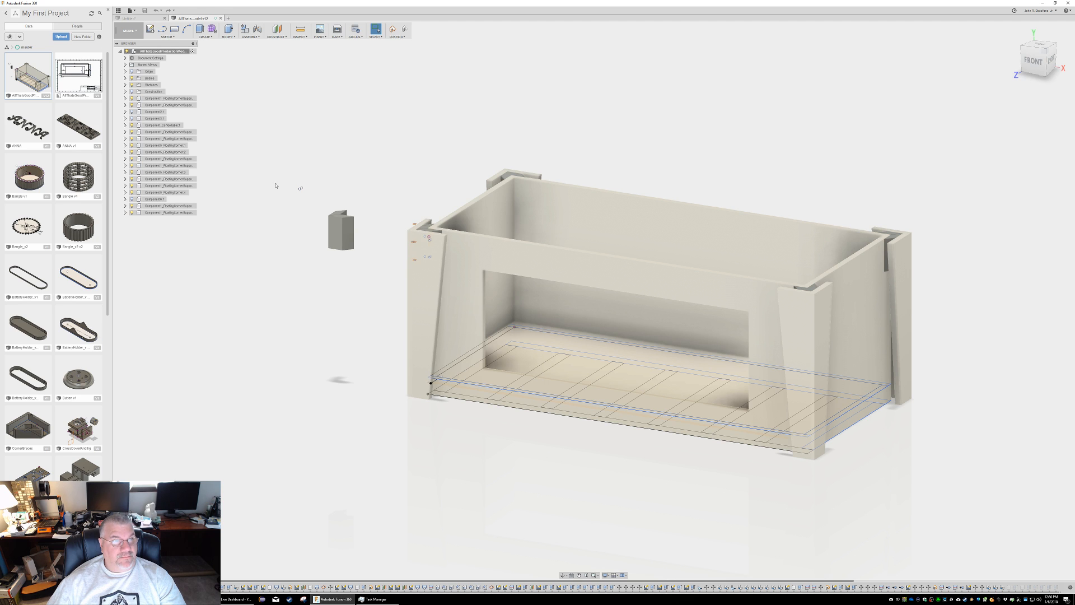
key("alt+Tab")
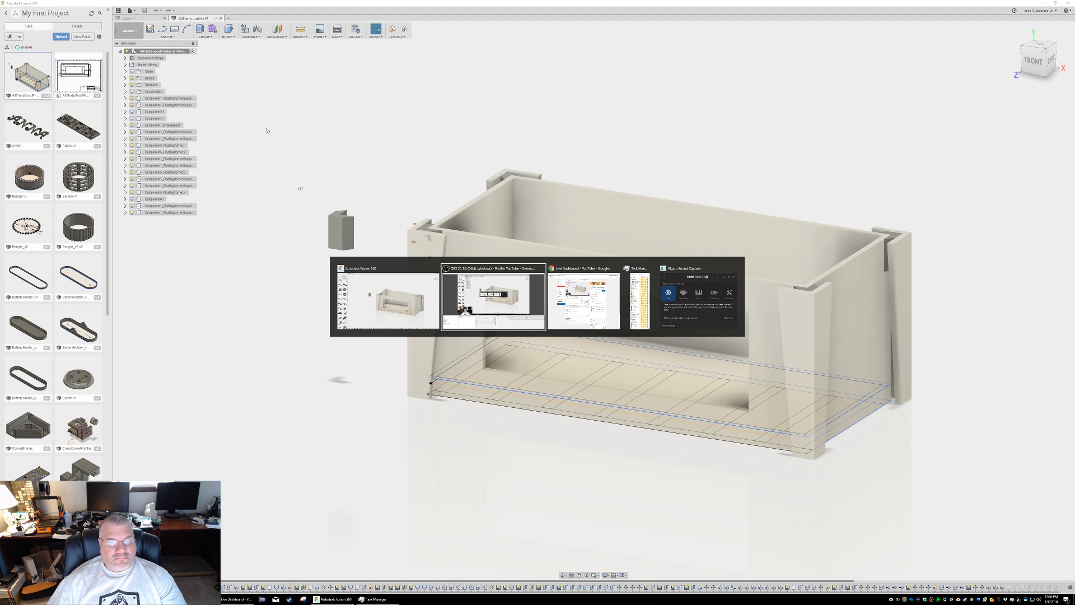
key("Escape")
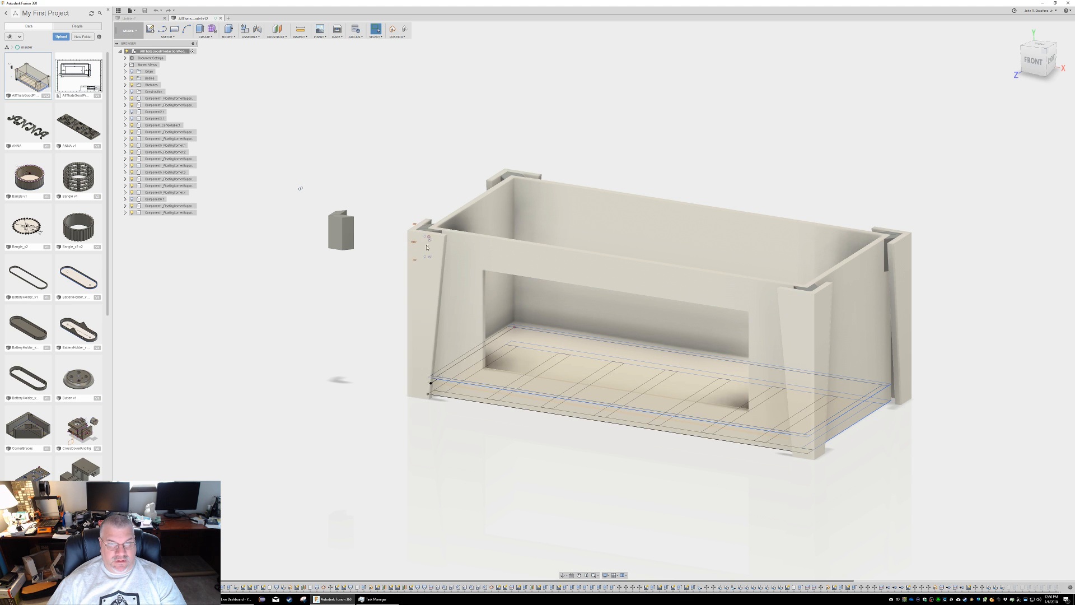
key("alt+Tab")
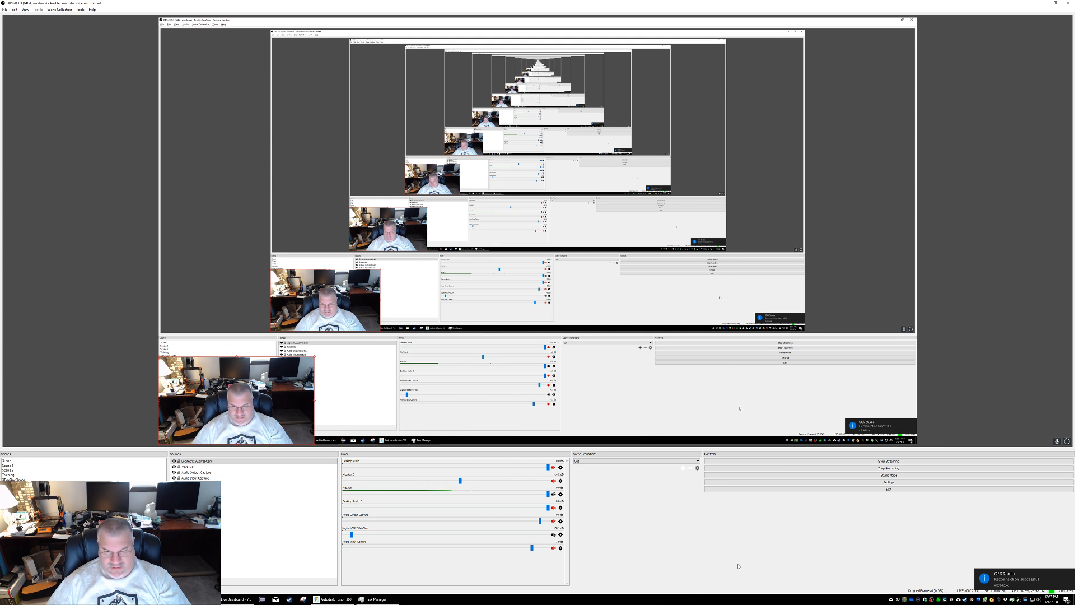
mouse_move(317, 600)
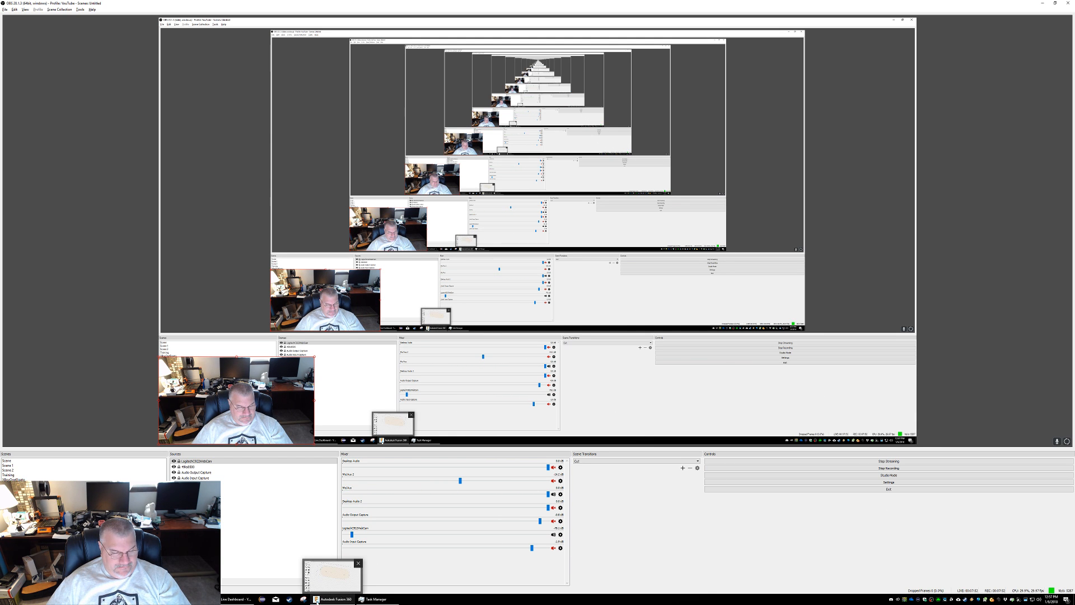
left_click(317, 600)
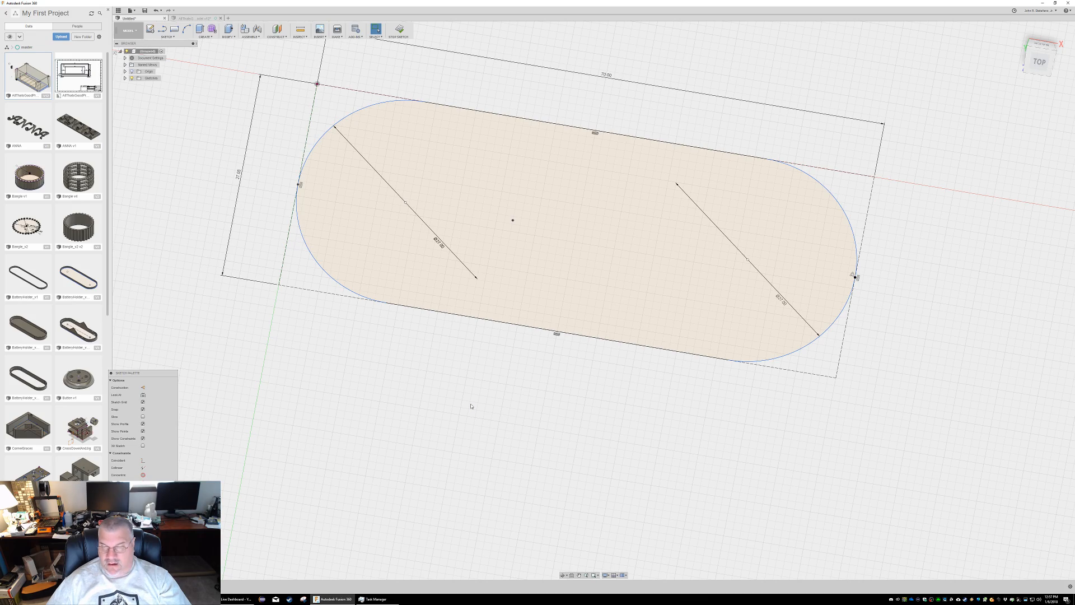
Step: Draw a 24 mm center-diameter circle concentric with the slot's rounded end nearest the origin
mouse_move(411, 406)
middle_mouse_down("shift")
mouse_move(424, 408)
mouse_move(376, 390)
mouse_move(391, 401)
mouse_move(384, 413)
mouse_move(420, 403)
mouse_move(389, 422)
mouse_move(390, 401)
middle_mouse_up("shift")
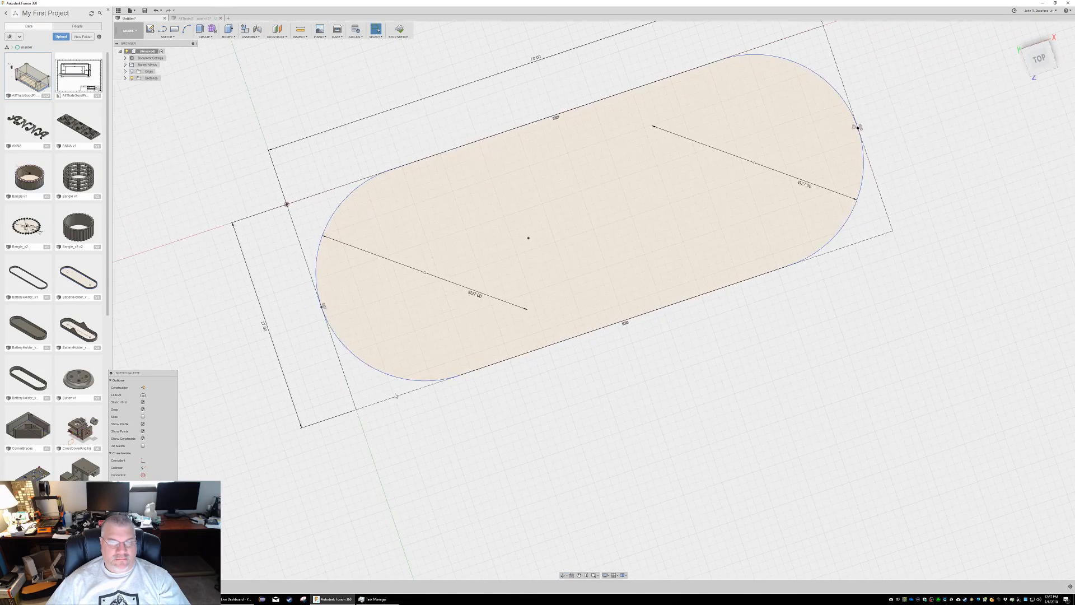
left_click(167, 36)
mouse_move(166, 63)
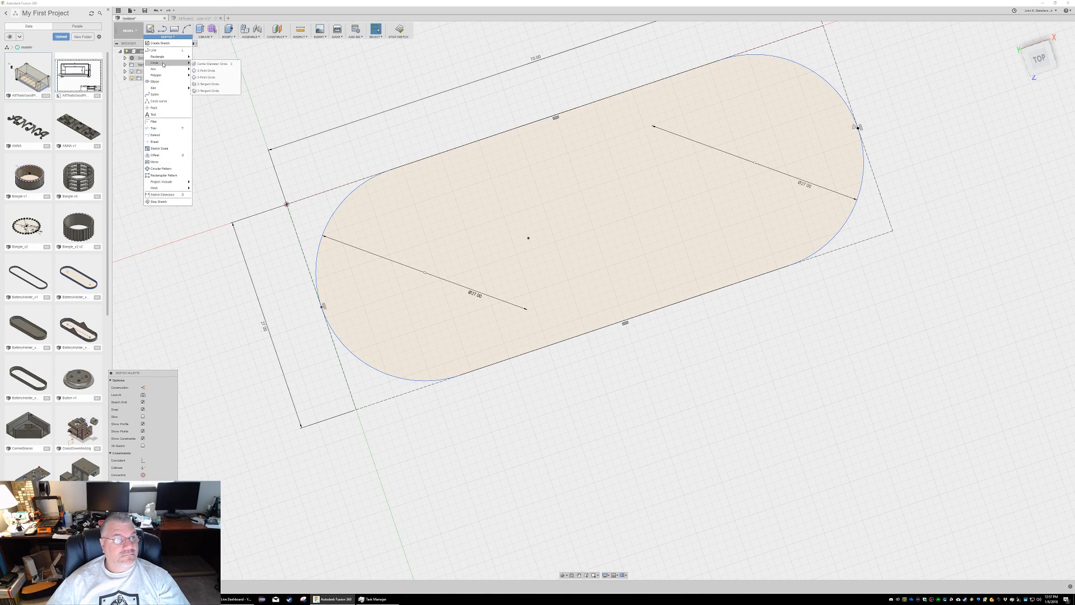
left_click(208, 64)
left_click(425, 272)
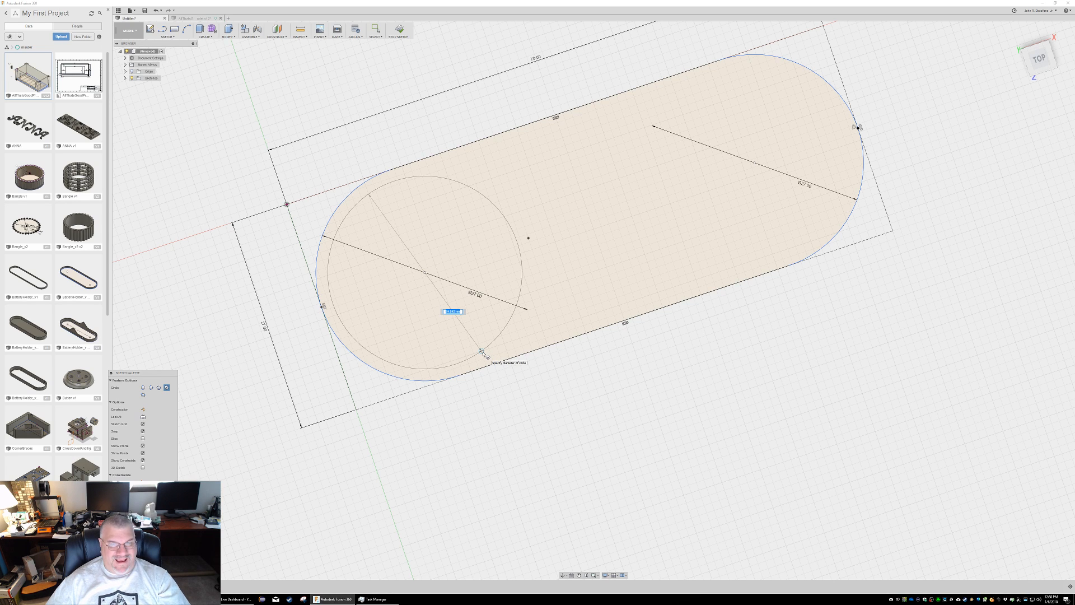
type("24")
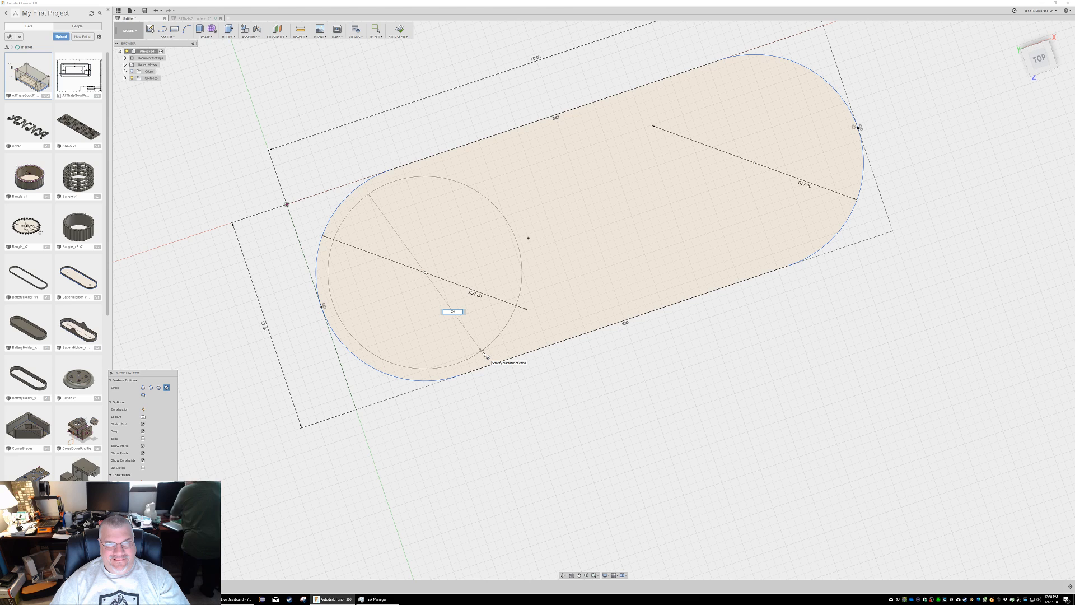
key("Tab")
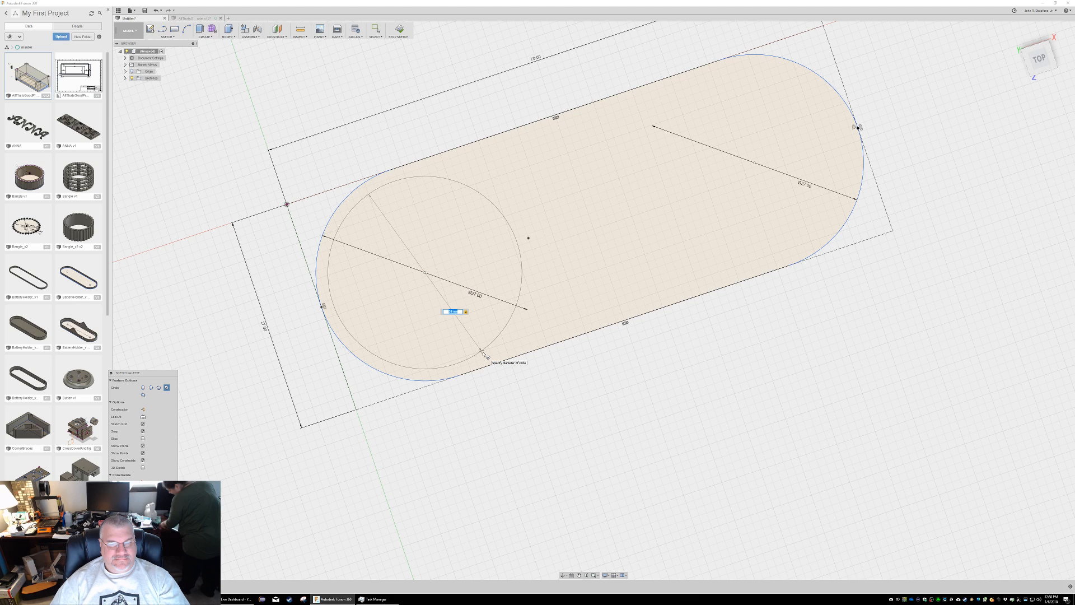
key("Return")
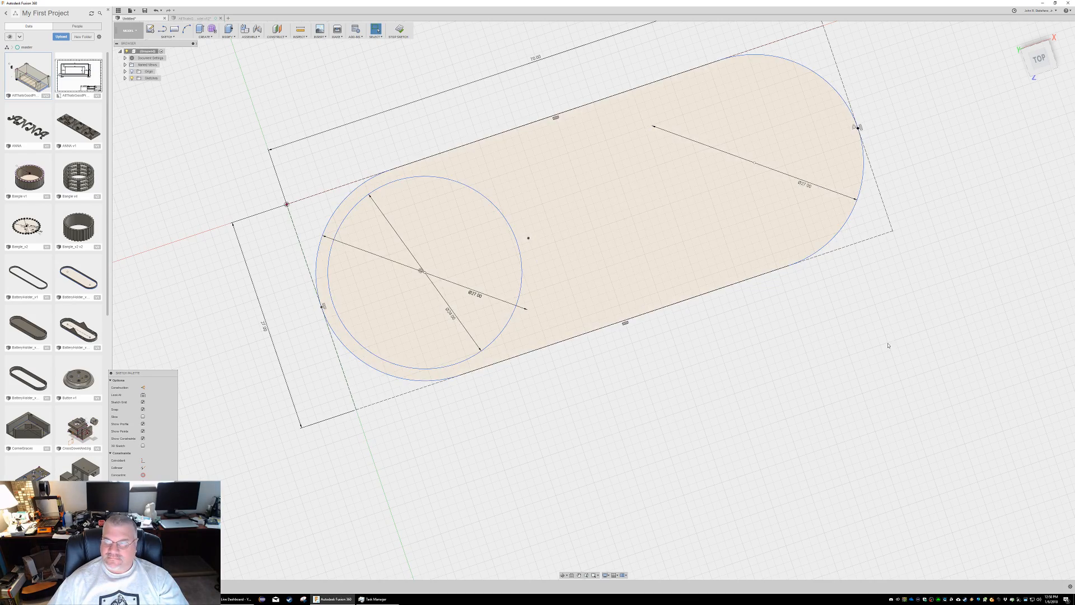
Step: Copy the 24 mm circle point to point, from its center to the center of the slot's opposite rounded end
mouse_move(887, 345)
middle_mouse_down("shift")
mouse_move(873, 321)
mouse_move(868, 341)
mouse_move(794, 334)
mouse_move(784, 307)
mouse_move(681, 324)
middle_mouse_up("shift")
mouse_move(471, 350)
middle_mouse_down()
mouse_move(475, 435)
mouse_move(493, 473)
middle_mouse_up()
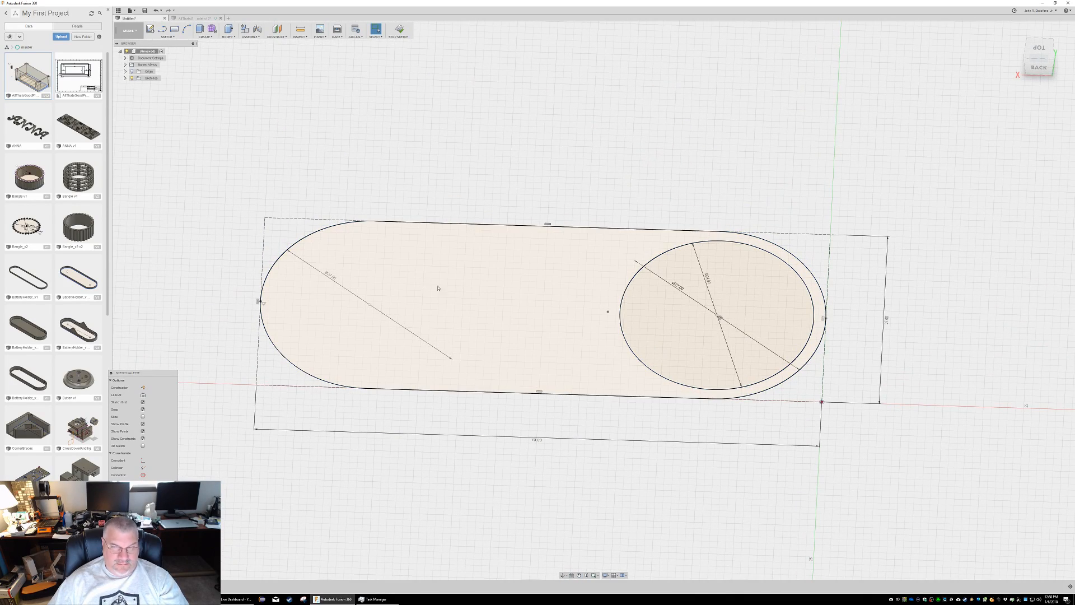
left_click(680, 247)
key("m")
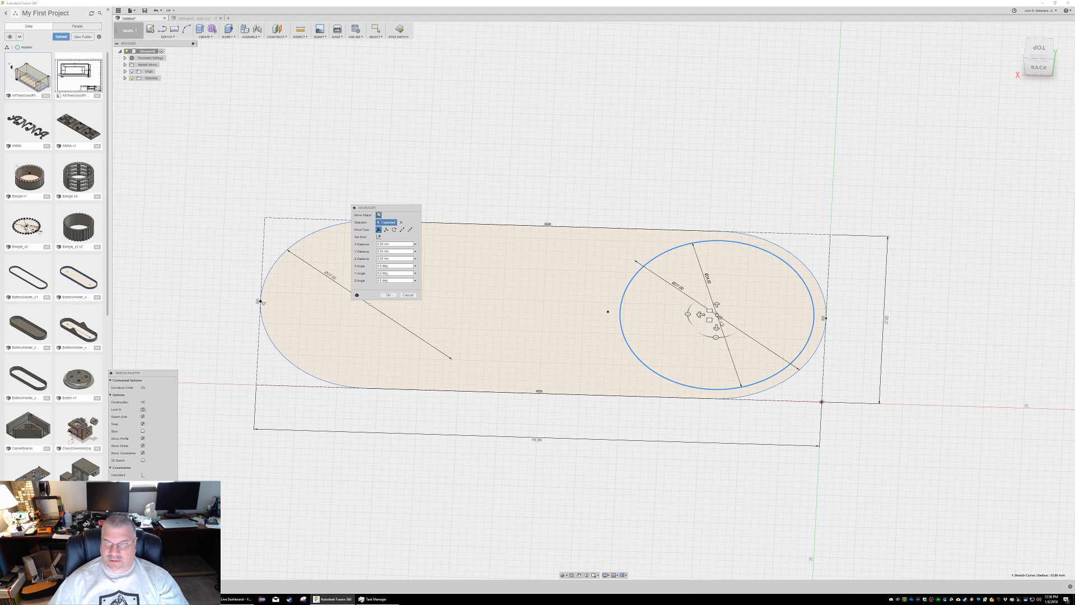
left_click(402, 230)
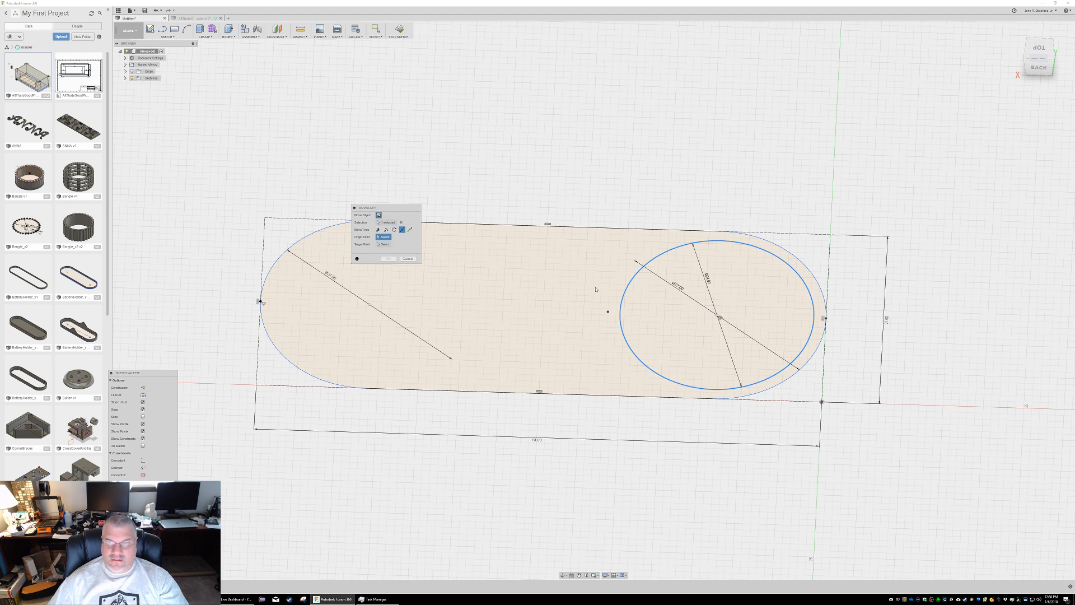
left_click(719, 317)
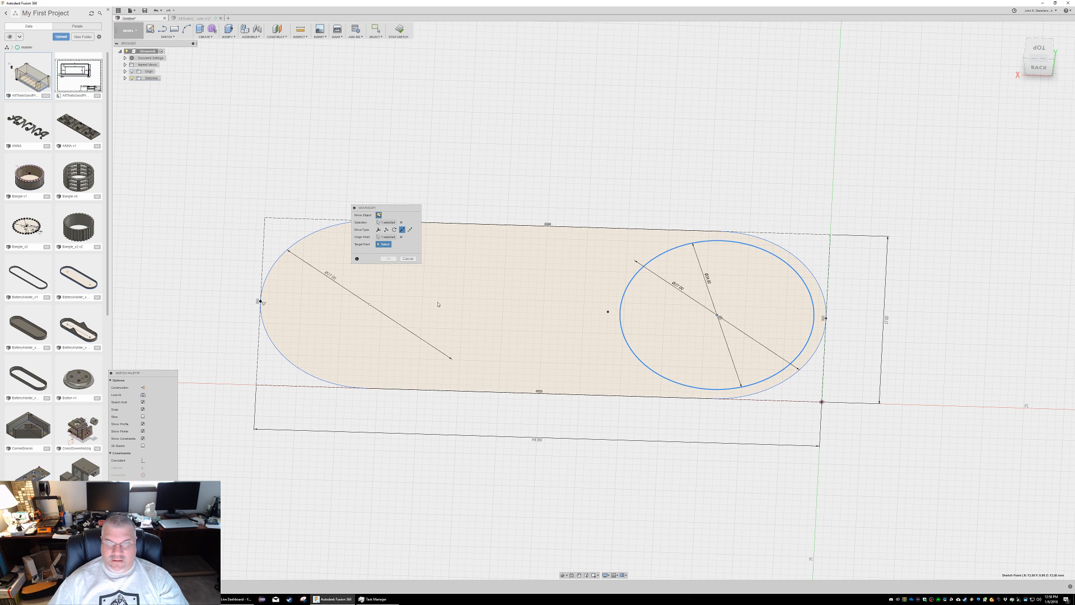
left_click(369, 305)
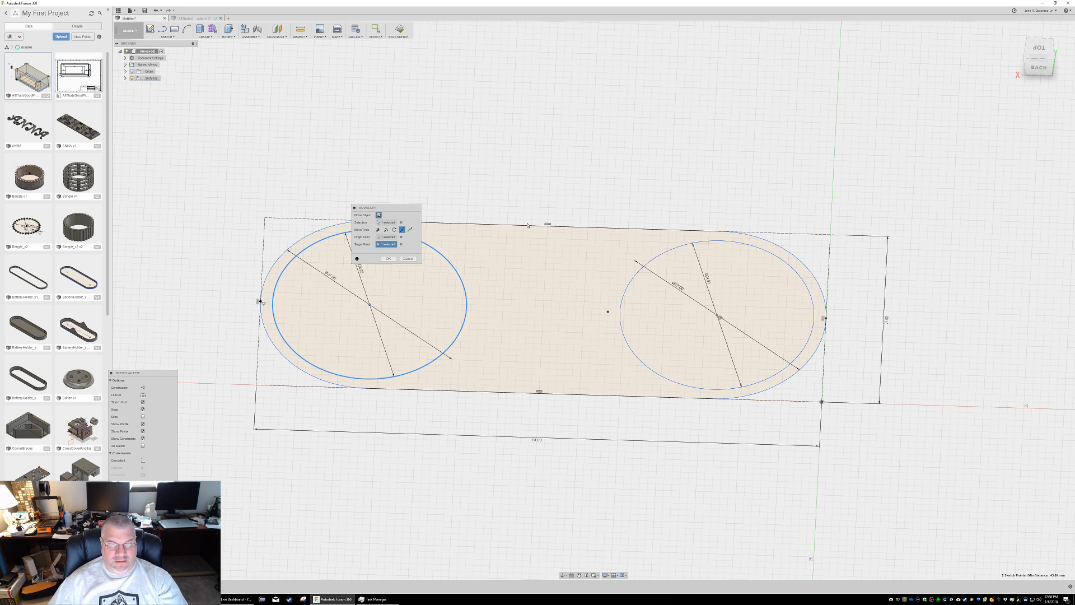
left_click(388, 258)
Step: Draw two two-point rectangles between the 24 mm circles, each from one circle's center to the opposite circle's top or bottom quadrant
mouse_move(350, 151)
middle_mouse_down("shift")
mouse_move(352, 180)
mouse_move(344, 176)
mouse_move(352, 171)
middle_mouse_up("shift")
left_click(174, 28)
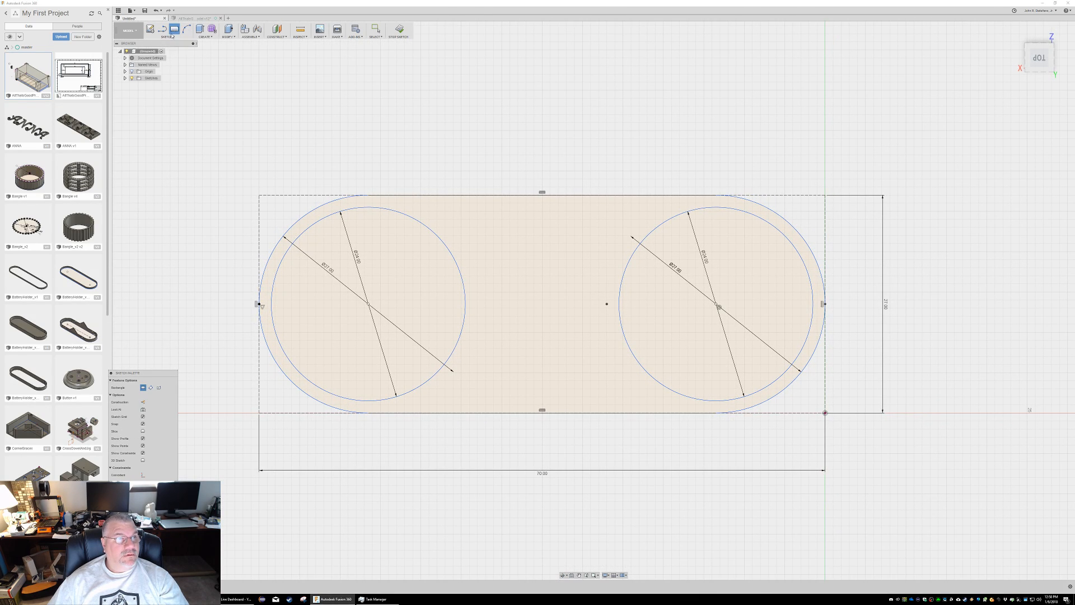
left_click(369, 304)
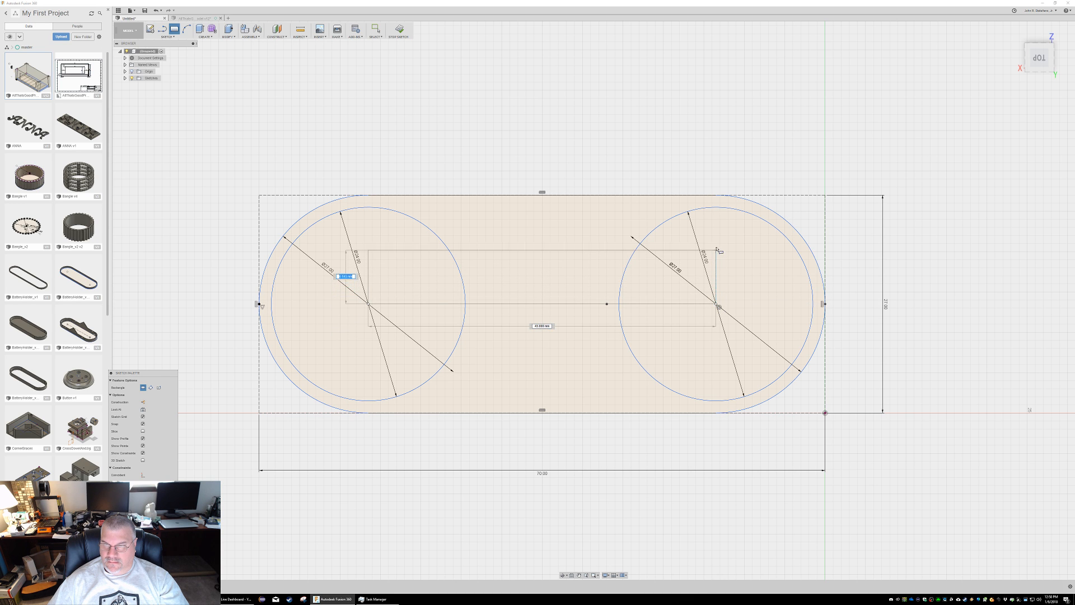
left_click(716, 208)
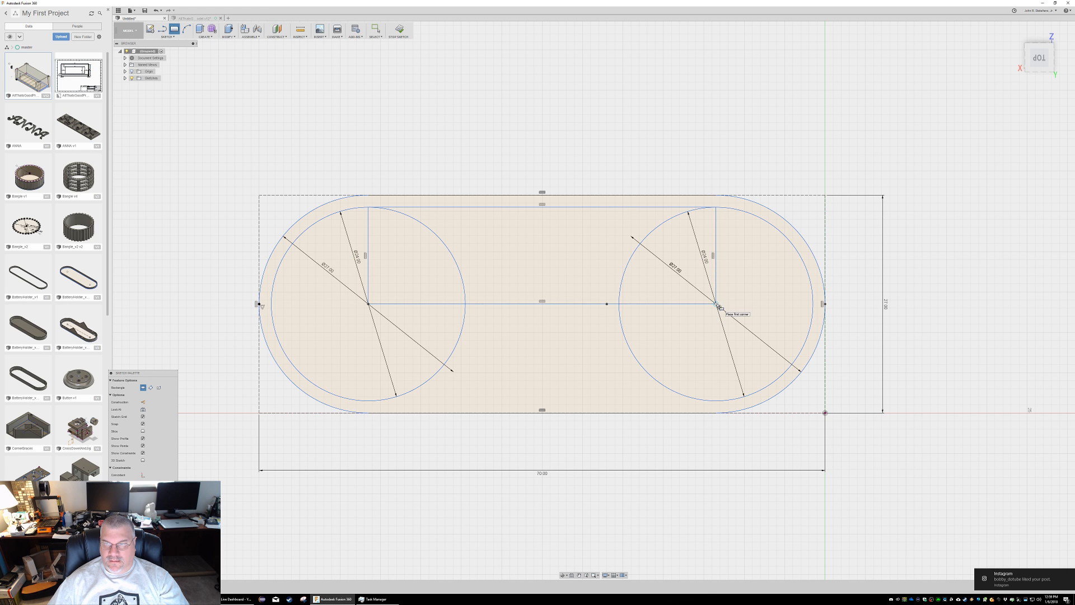
left_click(717, 304)
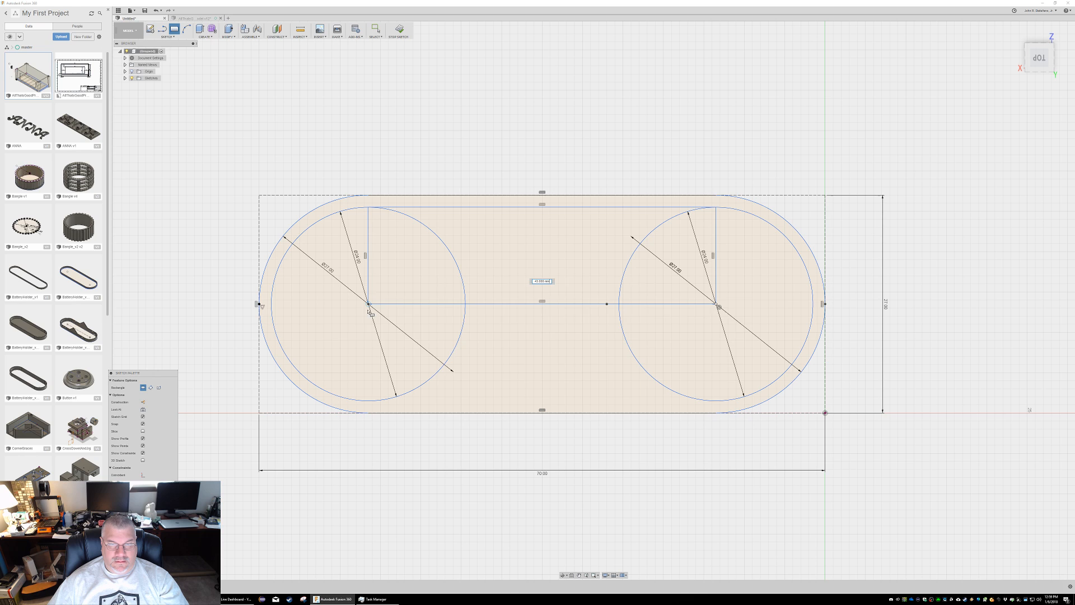
left_click(369, 401)
key("Escape")
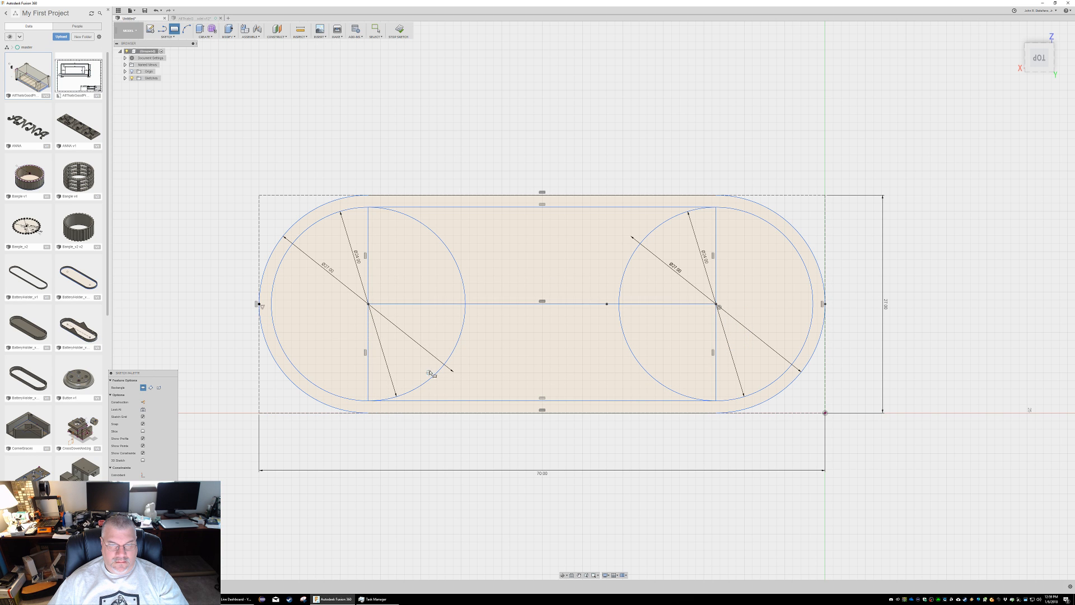
Step: Trim the horizontal centre lines and the inward-facing arcs of both 24 mm circles
key("t")
left_click(432, 305)
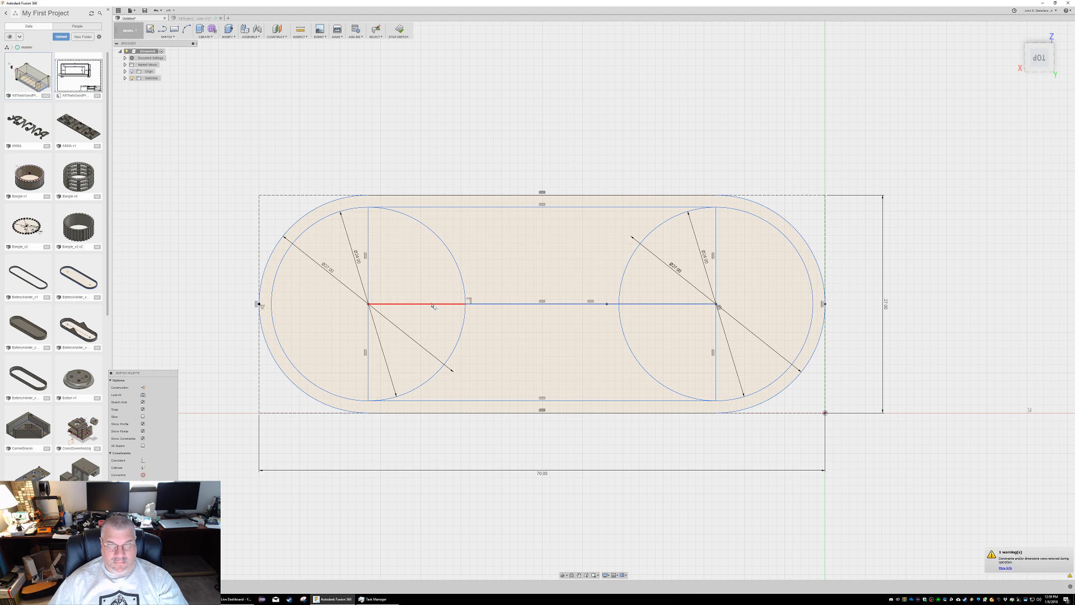
left_click(432, 305)
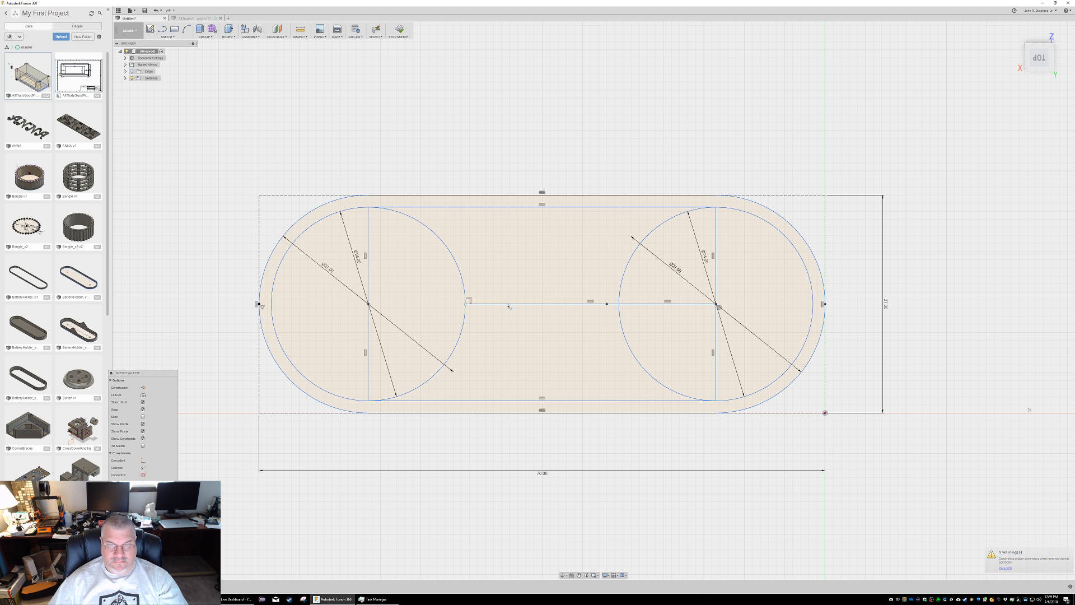
left_click(469, 301)
left_click(468, 299)
left_click(649, 235)
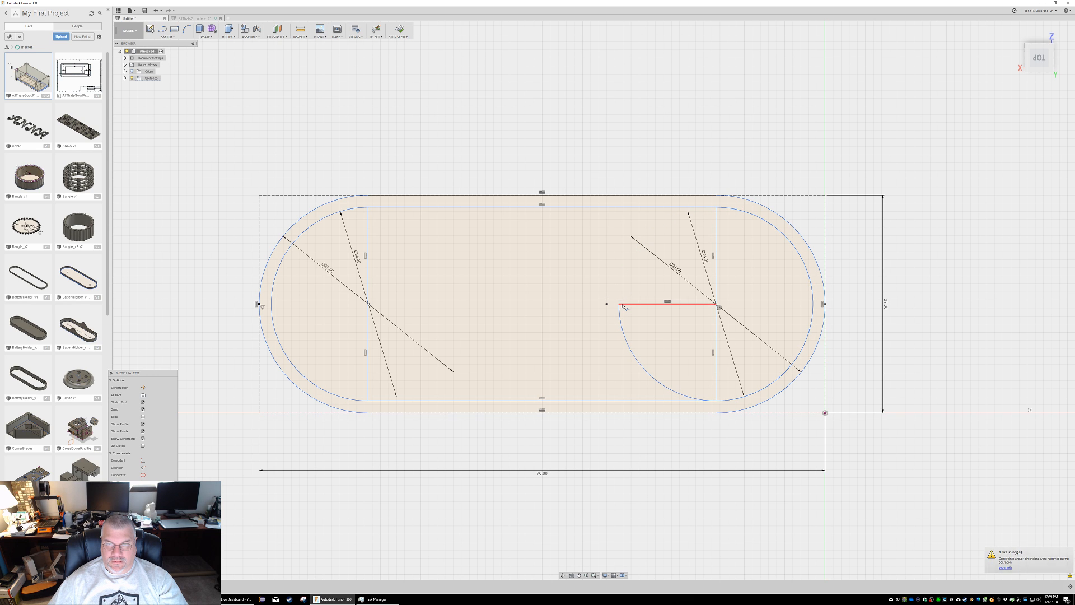
left_click(618, 314)
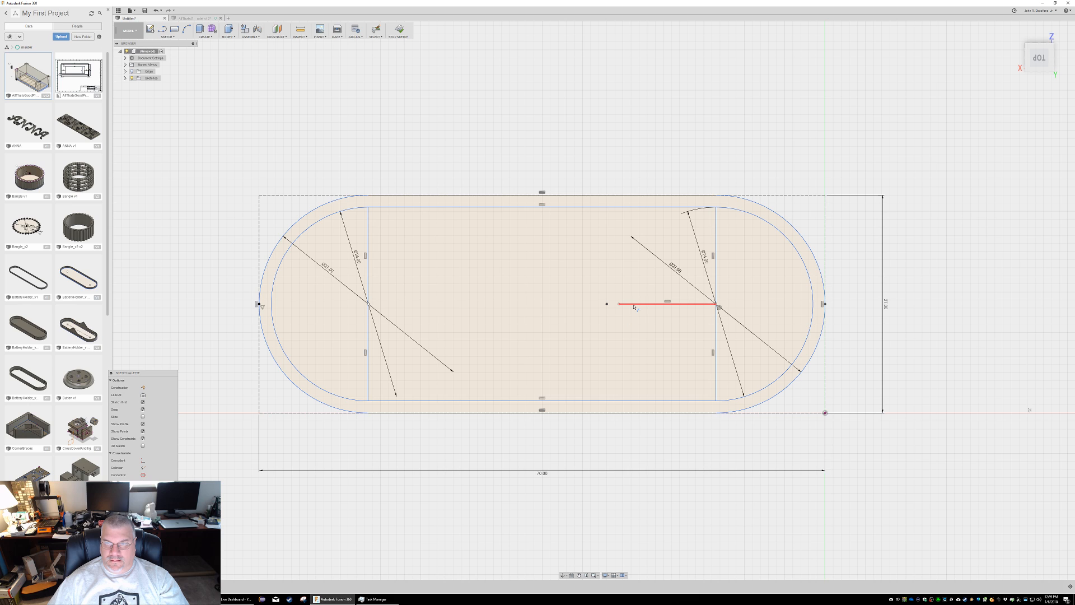
left_click(634, 306)
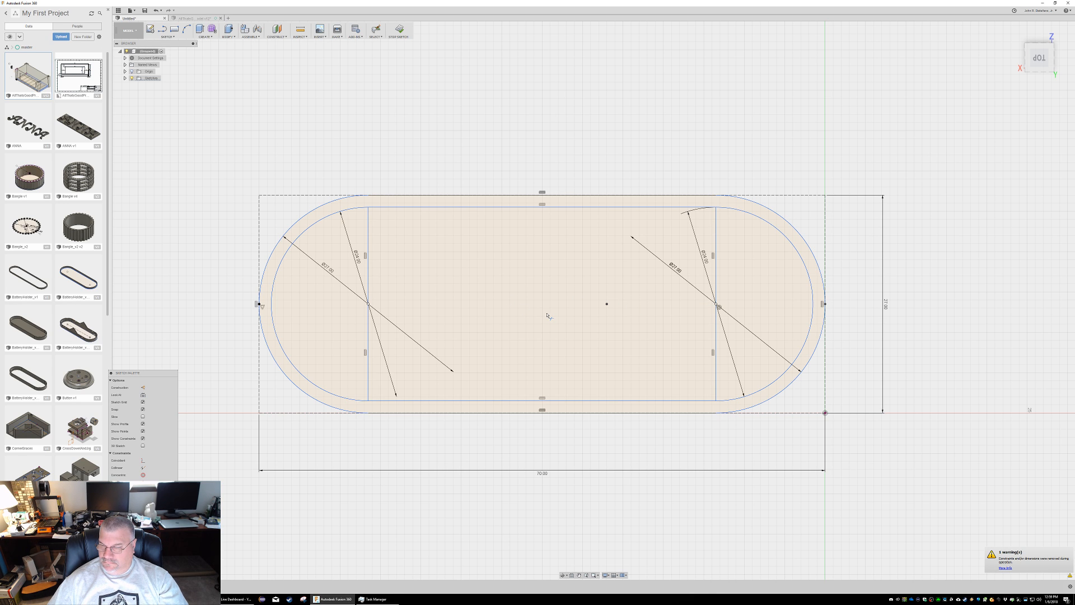
key("Escape")
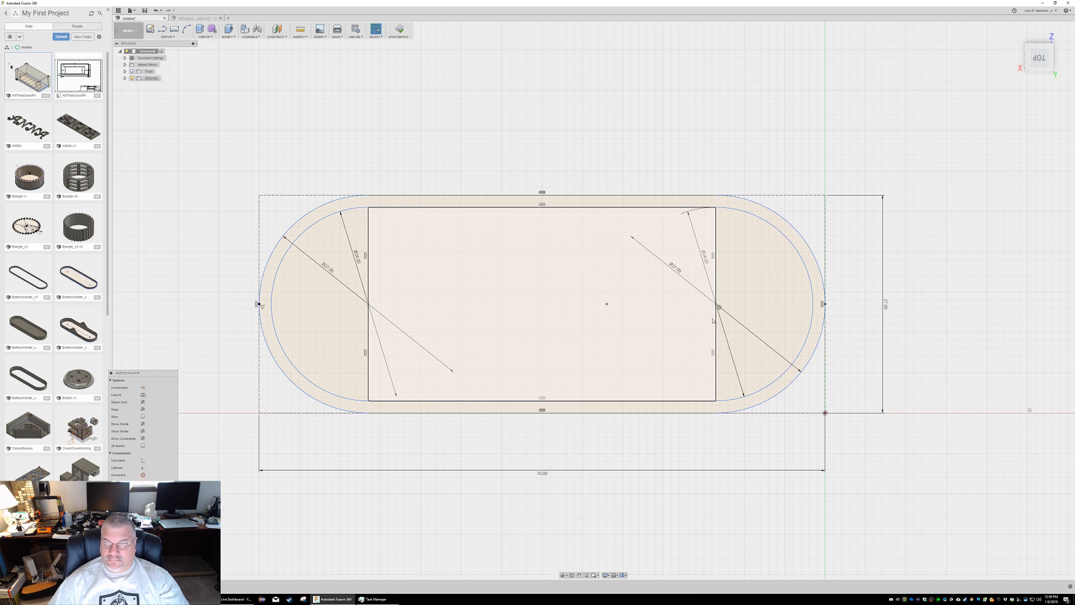
Step: Trim the vertical lines through both circle centres and select the inner slot profile
key("t")
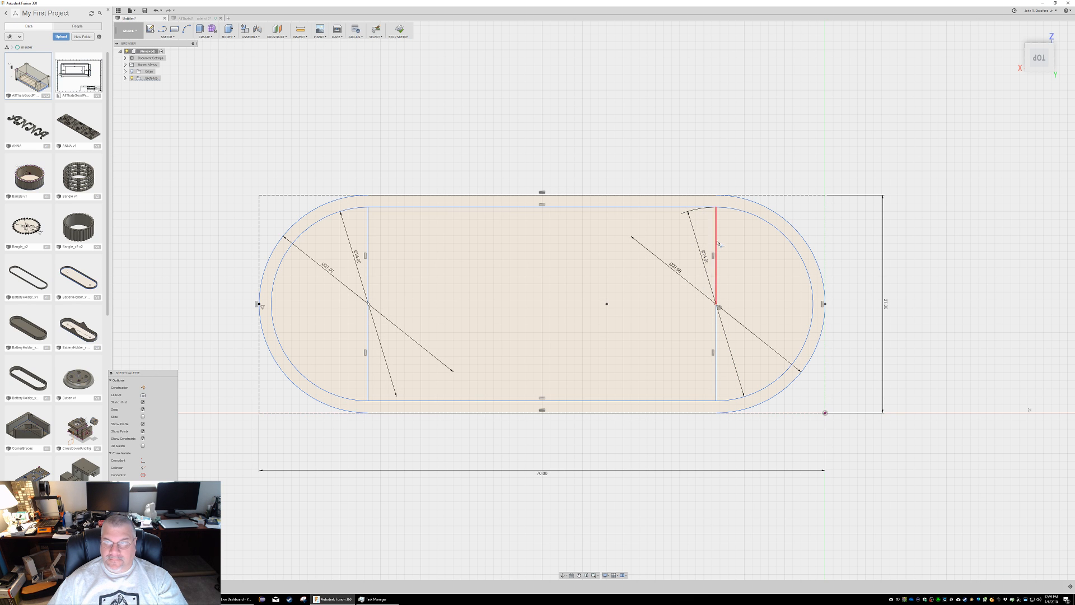
left_click(715, 249)
left_click(715, 330)
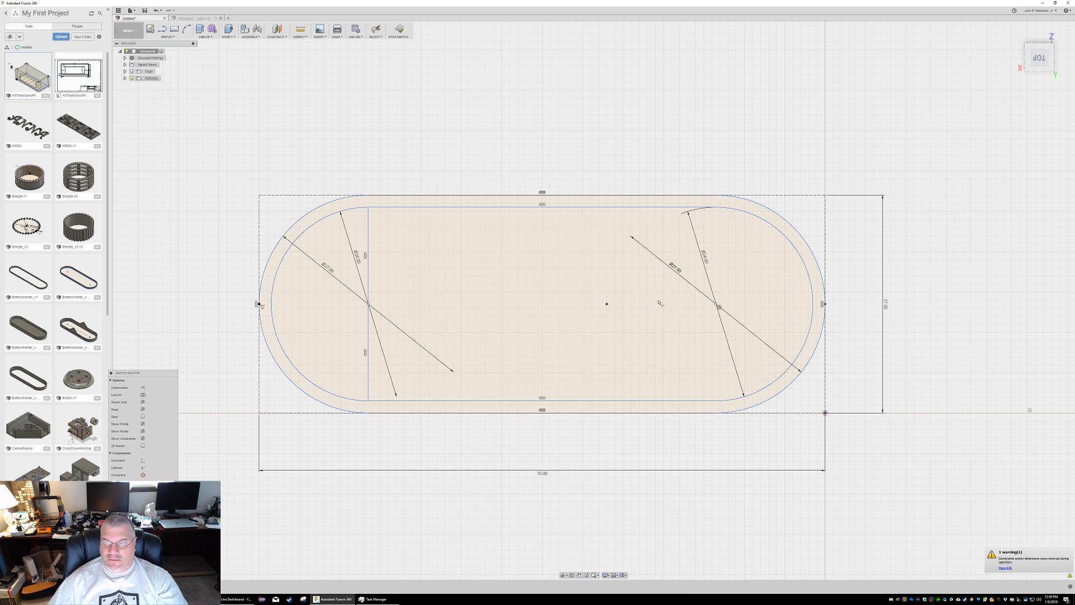
left_click(369, 274)
left_click(369, 333)
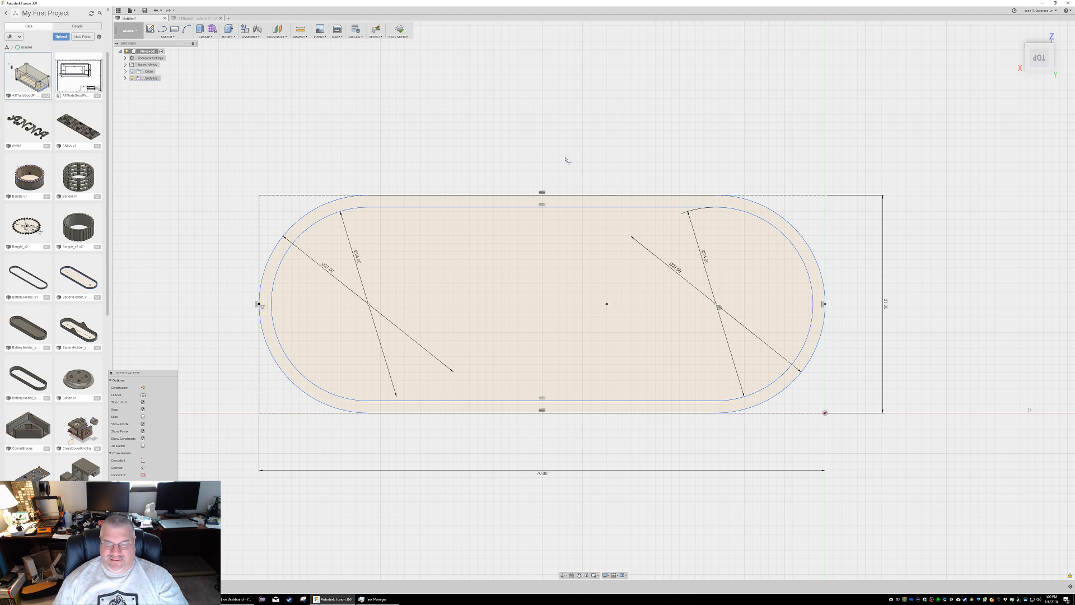
mouse_move(495, 157)
middle_mouse_down("shift")
mouse_move(488, 144)
mouse_move(500, 145)
middle_mouse_up("shift")
key("Escape")
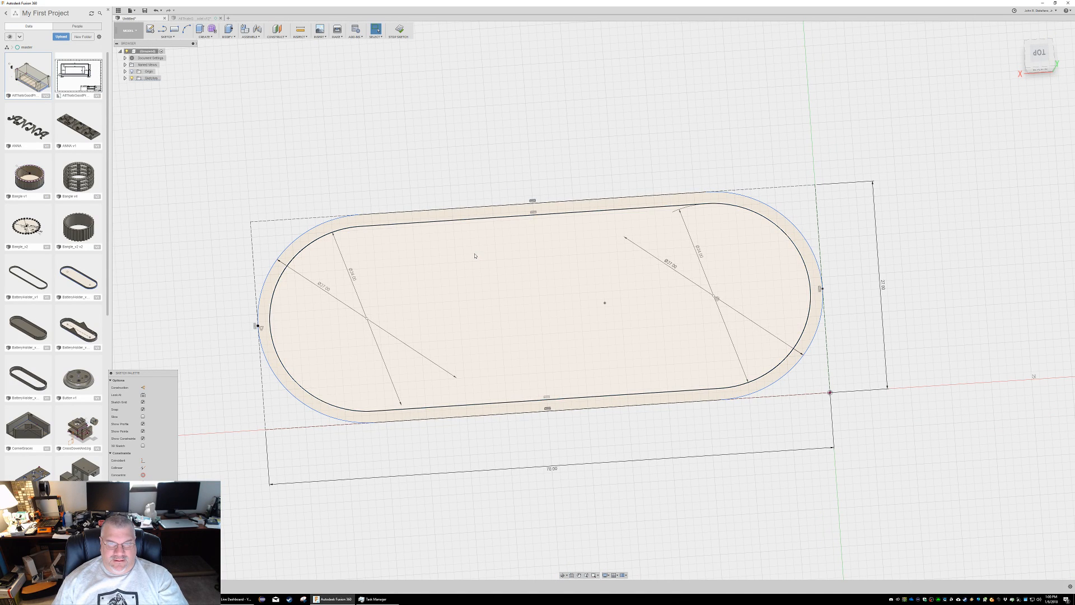
left_click(469, 254)
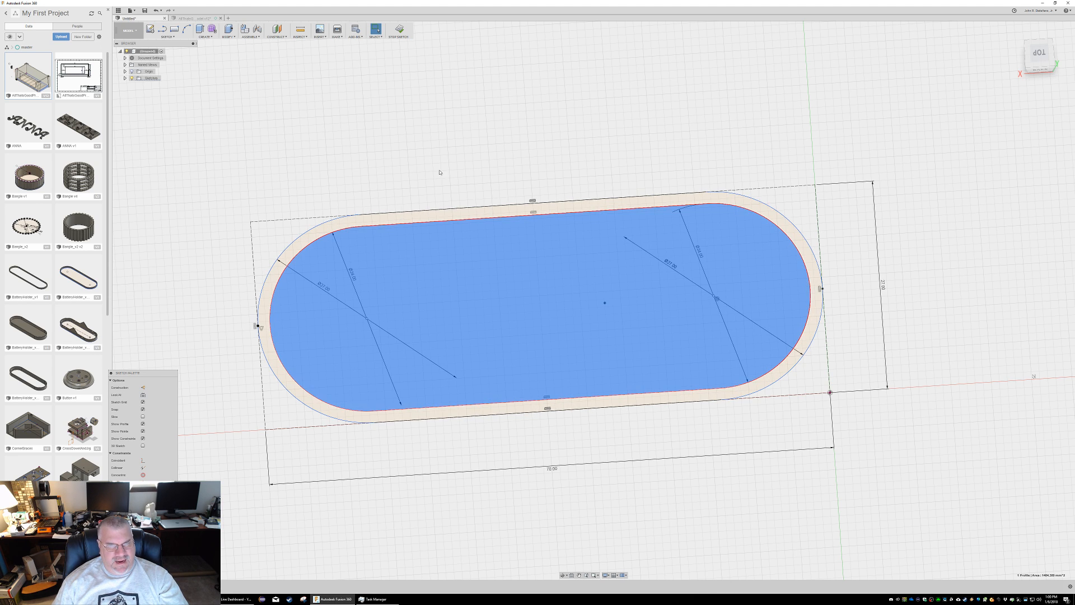
Step: Switch to the other open design, examine the box model's underside and interior, and return to the slot sketch
mouse_move(457, 161)
middle_mouse_down("shift")
mouse_move(468, 149)
mouse_move(457, 155)
middle_mouse_up("shift")
key("alt+Tab")
key("Tab")
key("Escape")
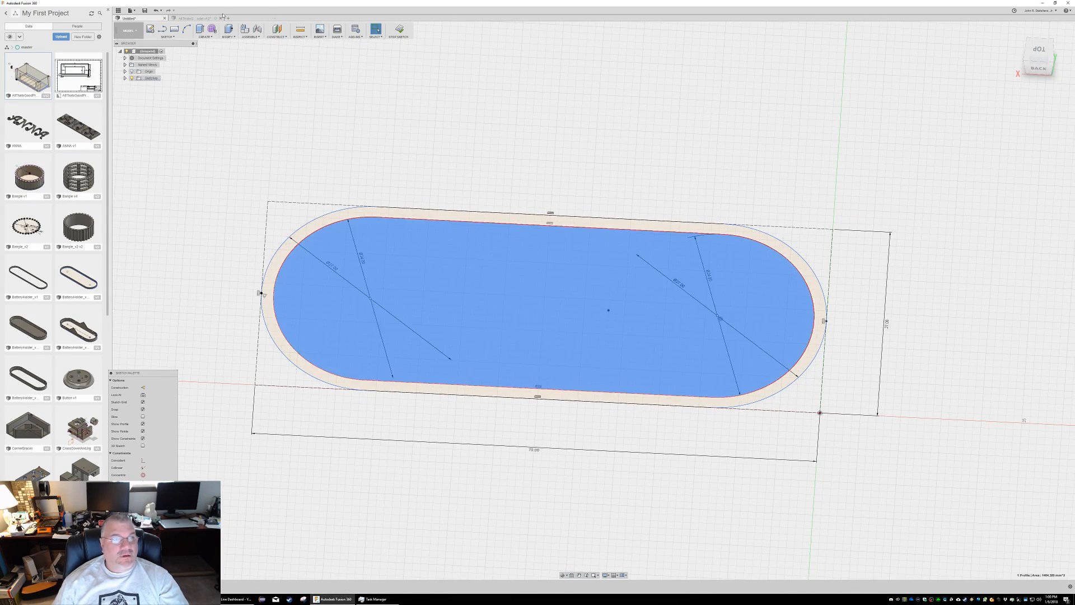
left_click(193, 19)
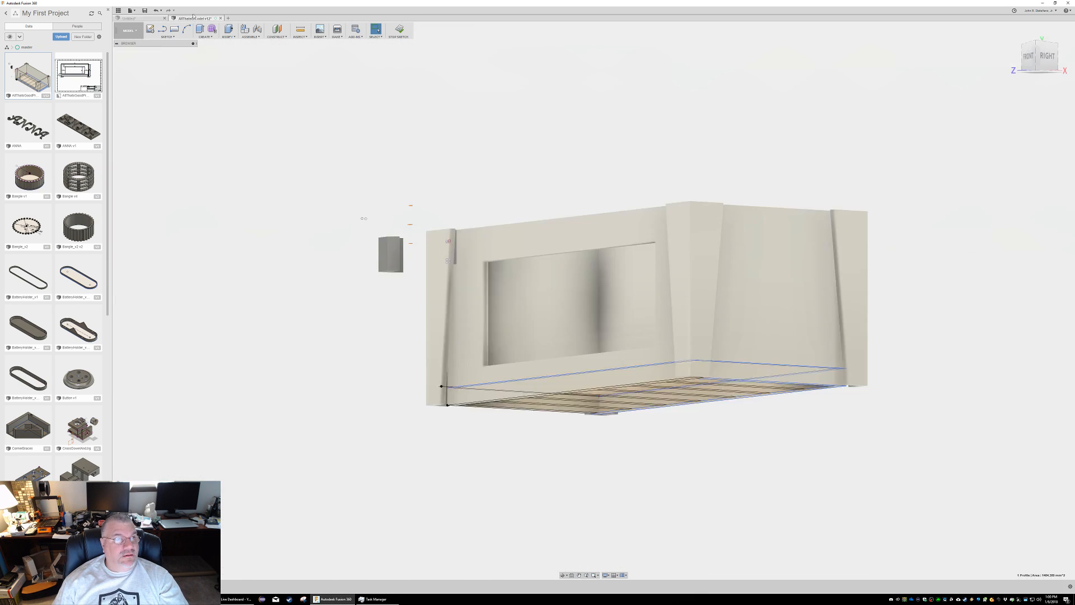
middle_click_drag(521, 190, 568, 128, "shift")
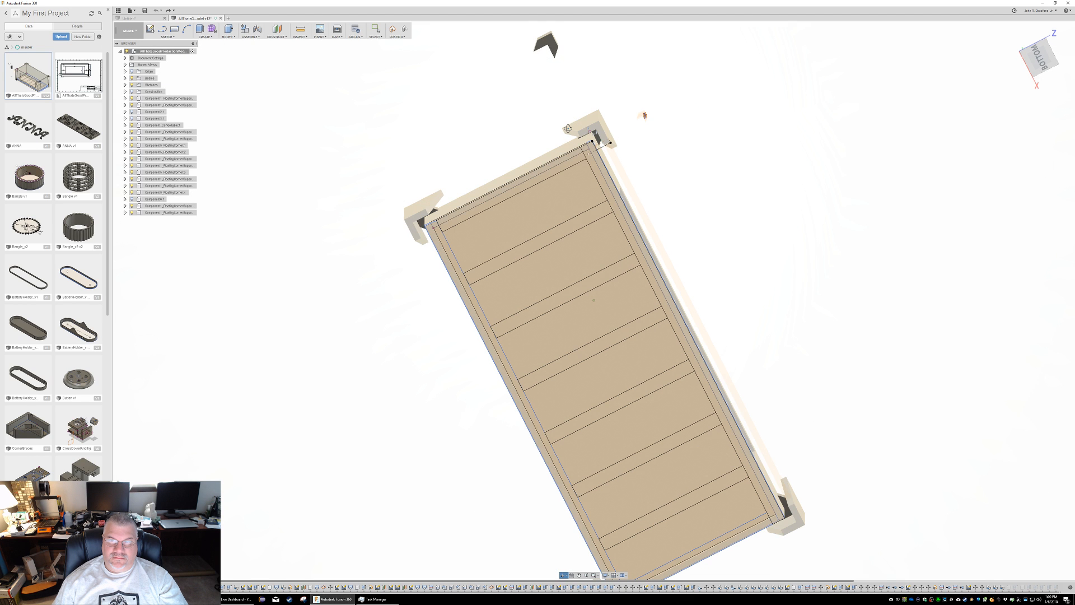
key("alt+Tab")
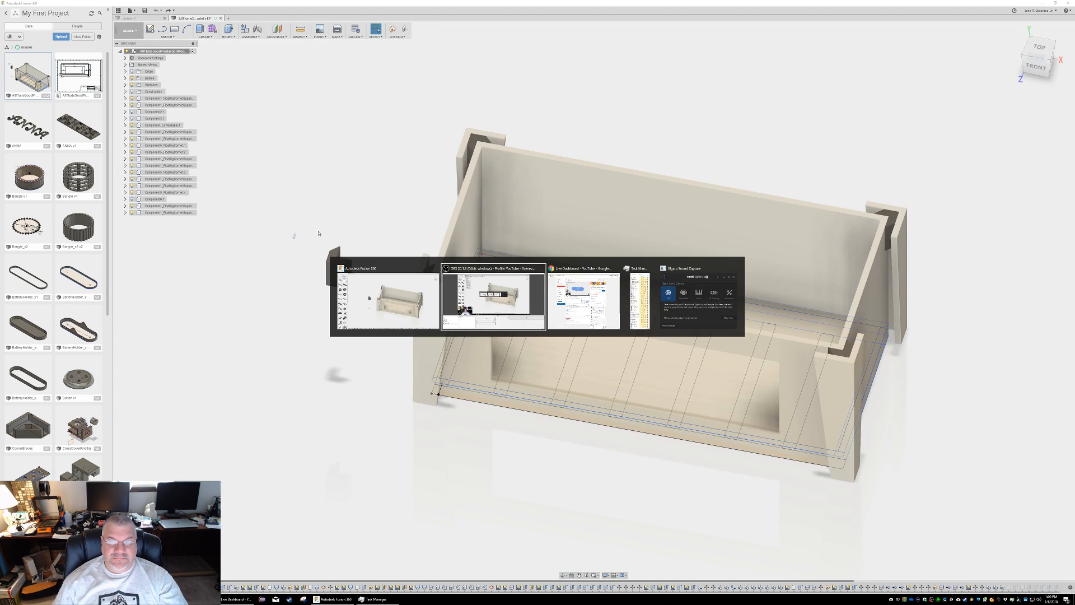
key("alt+Tab")
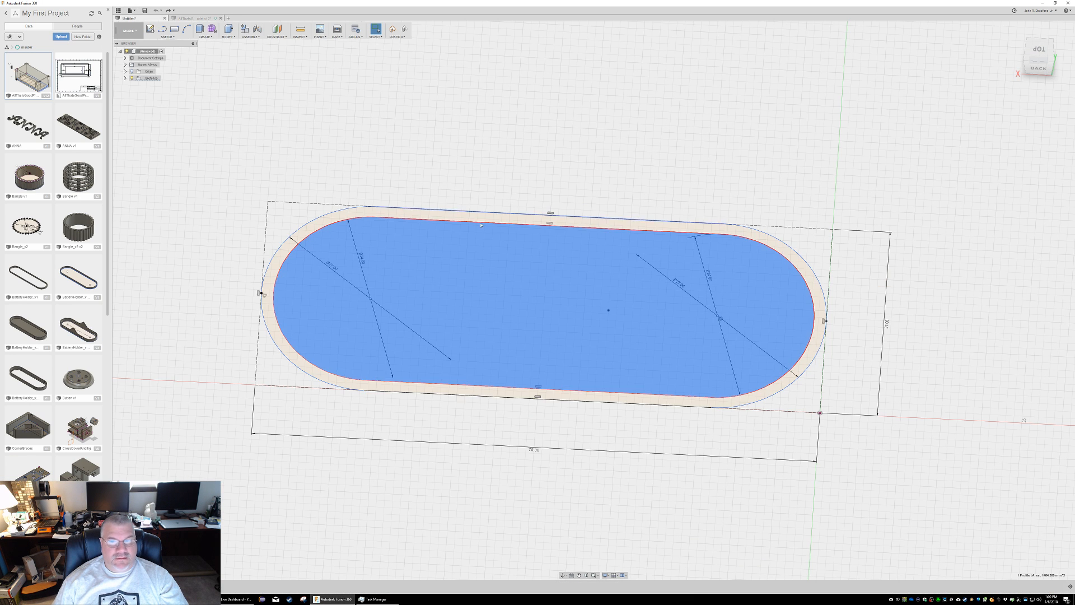
double_click(481, 225)
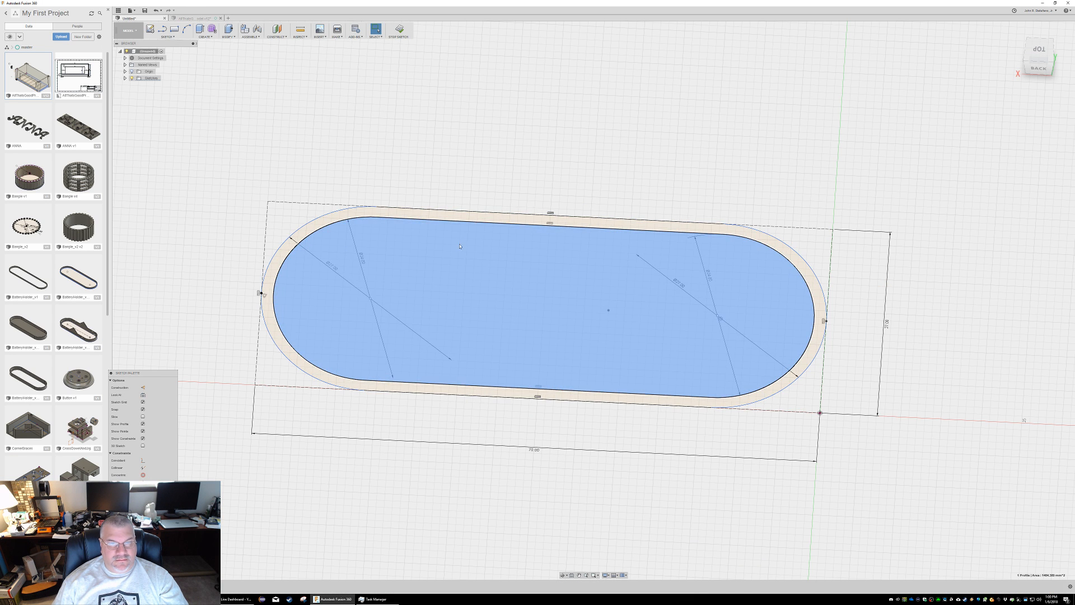
right_click(409, 215)
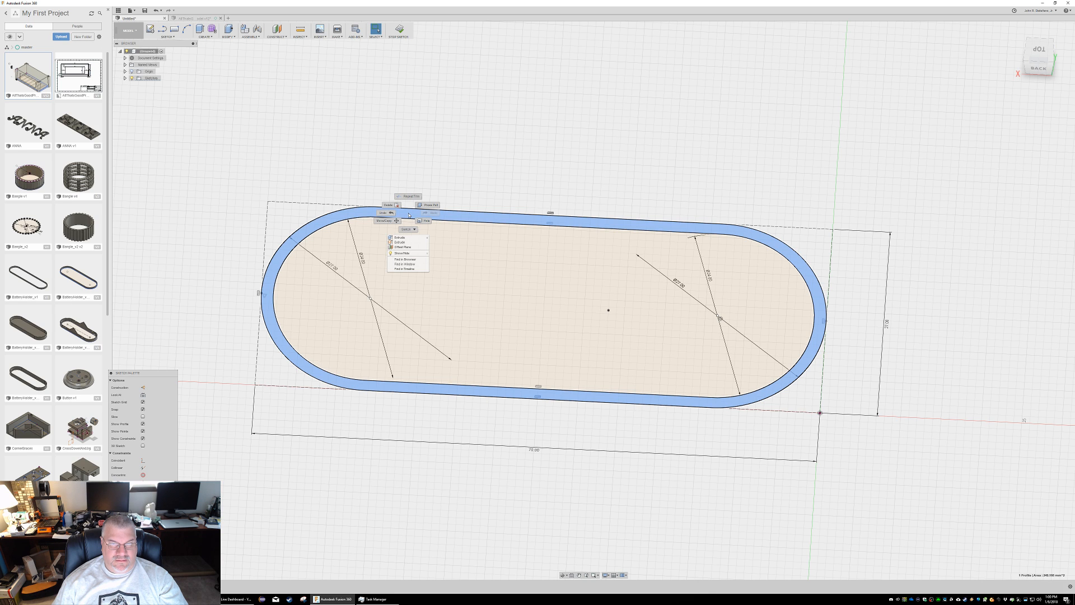
left_click(399, 242)
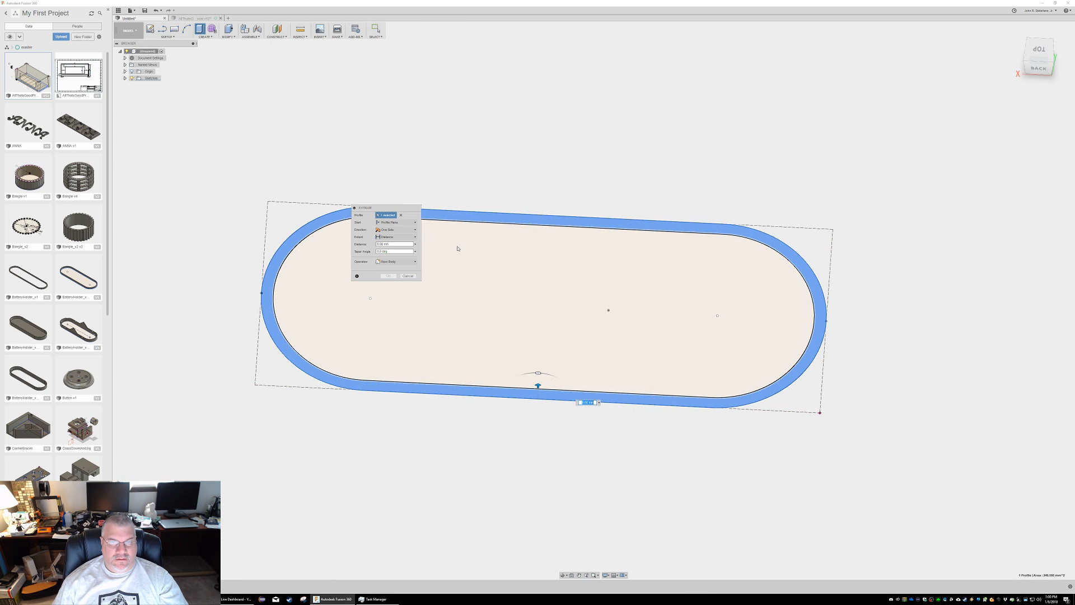
key("Escape")
double_click(405, 213)
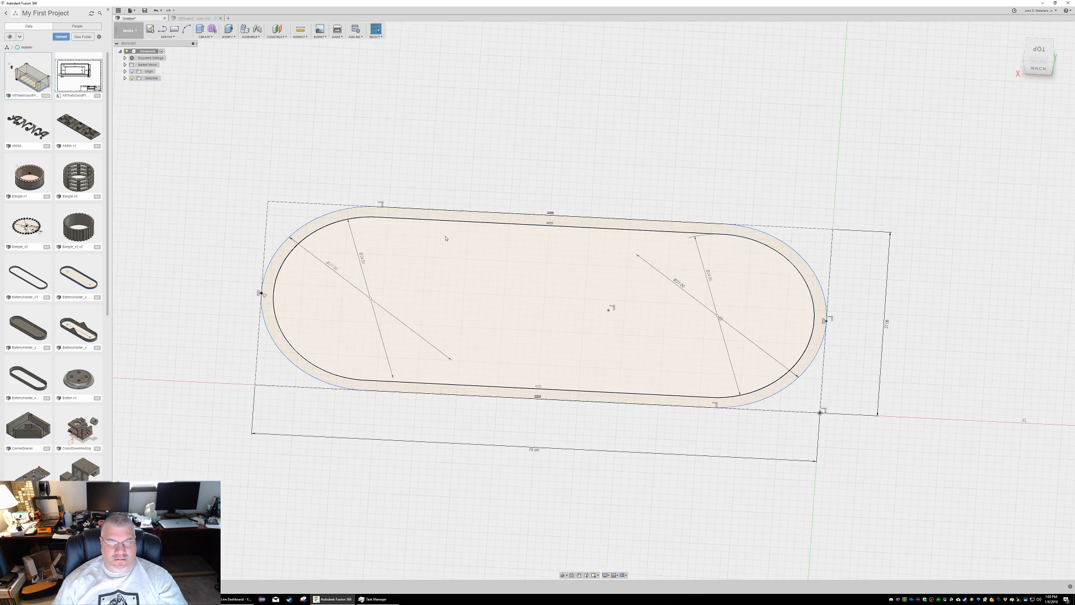
Step: Extrude the outer ring and inner slot profiles together upward into one solid round-ended body
left_click(404, 215)
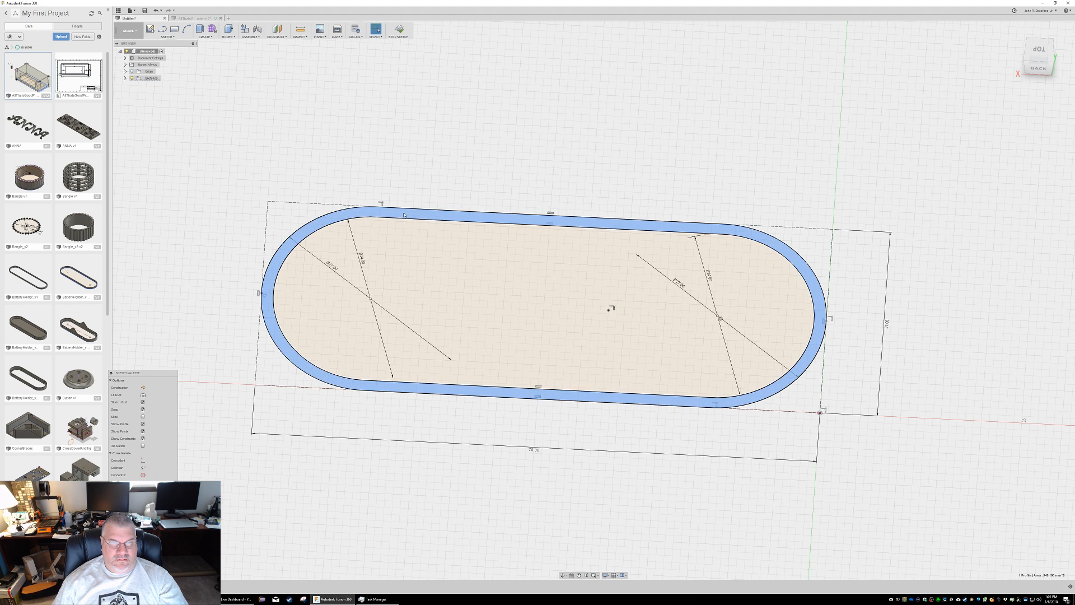
left_click(399, 240, "ctrl")
right_click(398, 240)
left_click(402, 267)
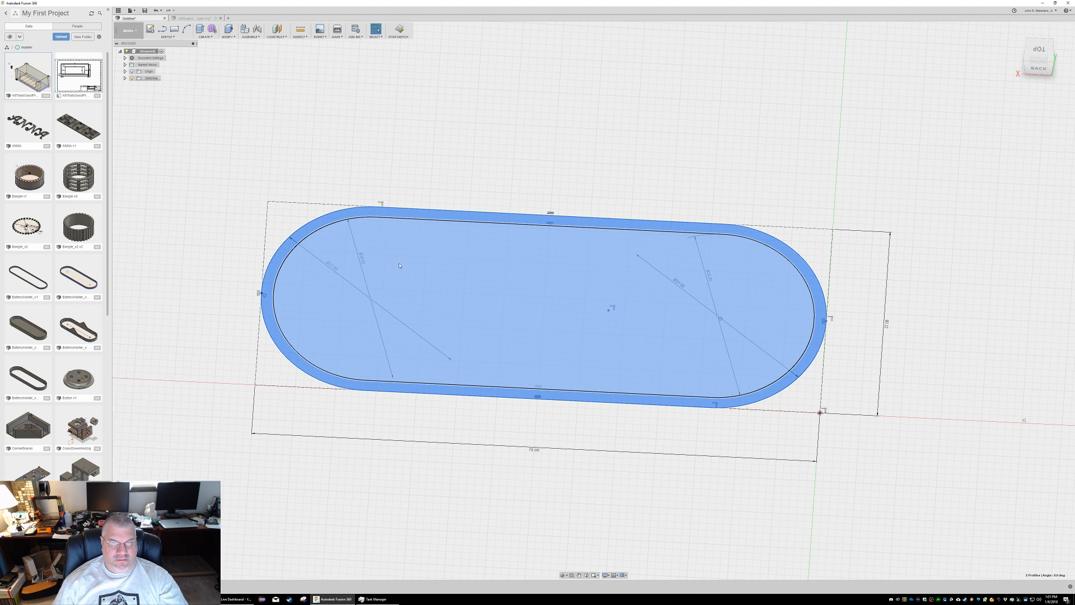
left_click_drag(543, 304, 544, 272)
key("Return")
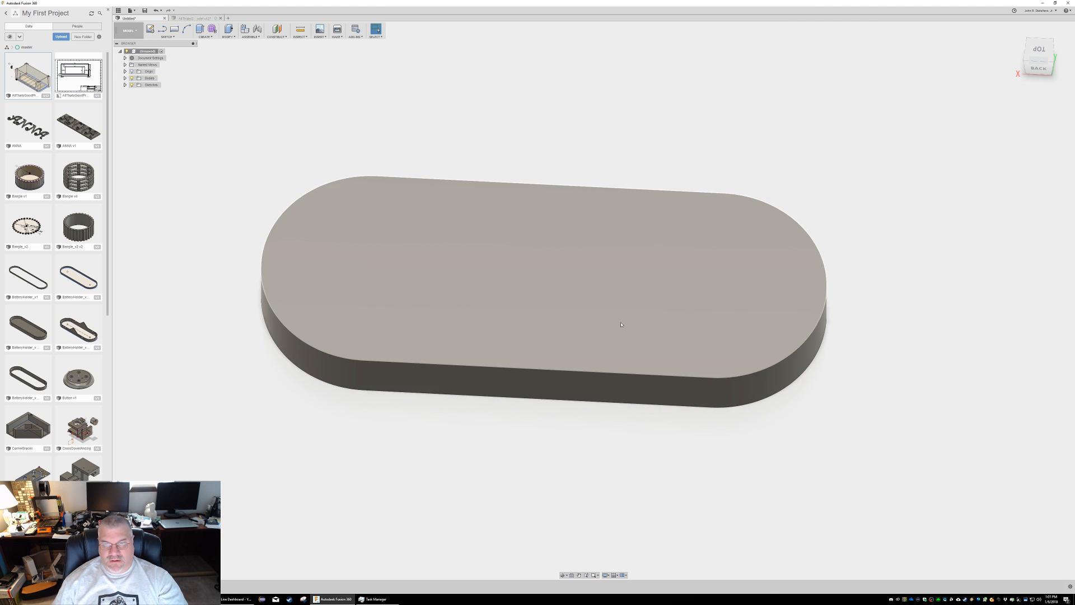
Step: Show the hidden slot sketch on the underside of the solid body
middle_click_drag(623, 457, 615, 403, "shift")
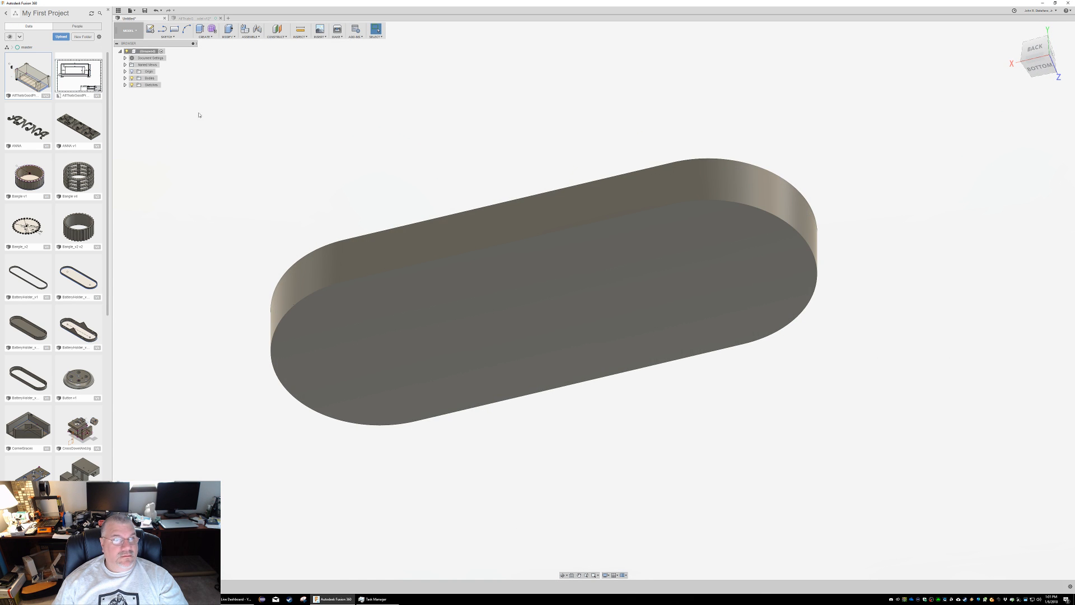
left_click(137, 91)
middle_click_drag(384, 149, 396, 147, "shift")
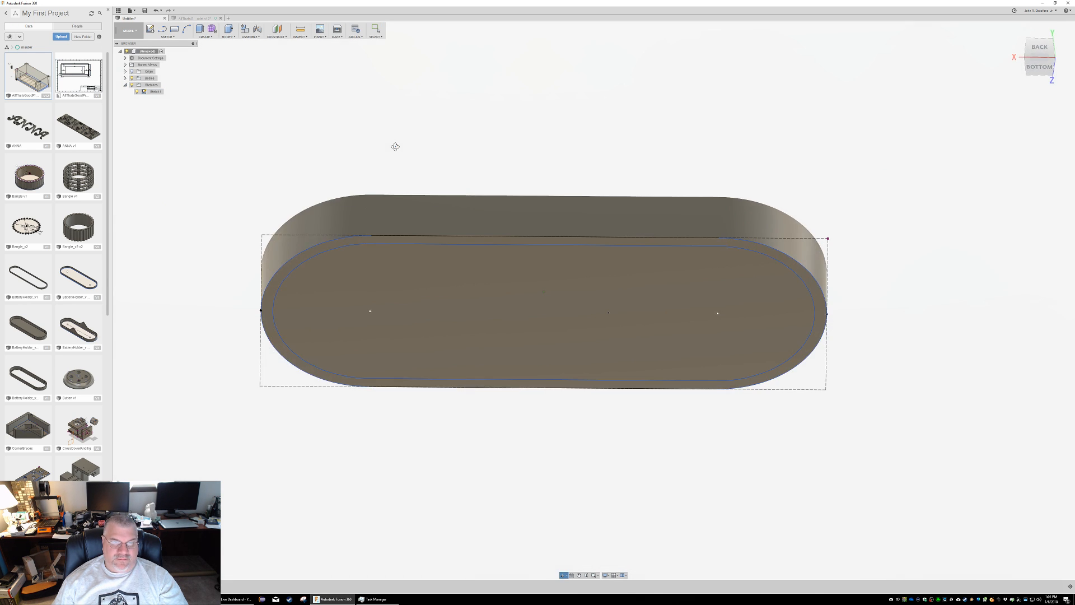
Step: Extrude the inner slot profile partway into the body as a cut, hollowing it while leaving a closed floor
left_click(404, 298)
right_click(404, 299)
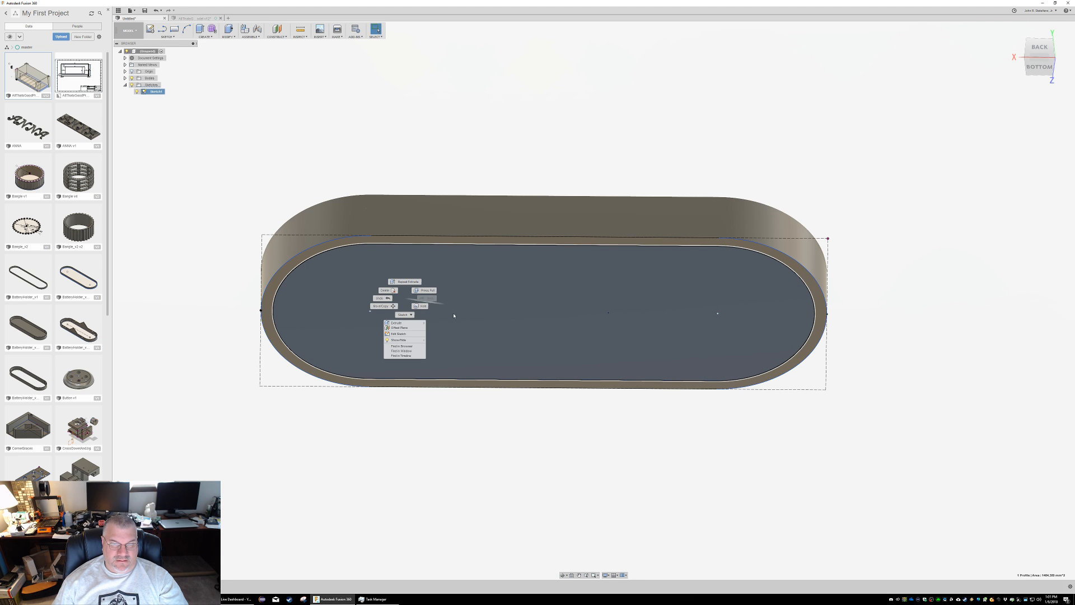
left_click(394, 324)
left_click_drag(543, 306, 543, 278)
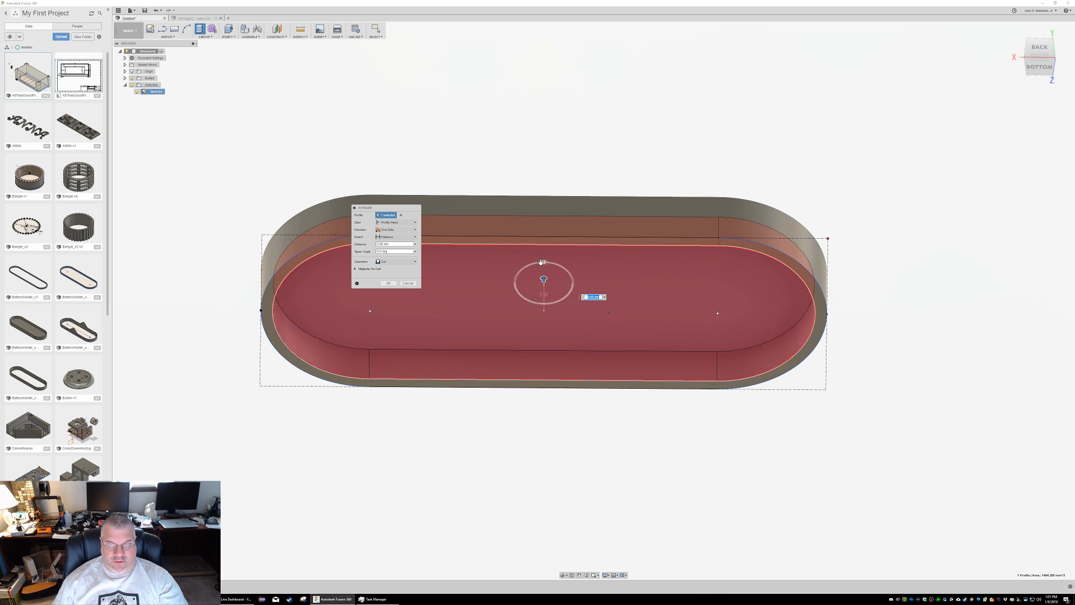
middle_click_drag(515, 149, 512, 173, "shift")
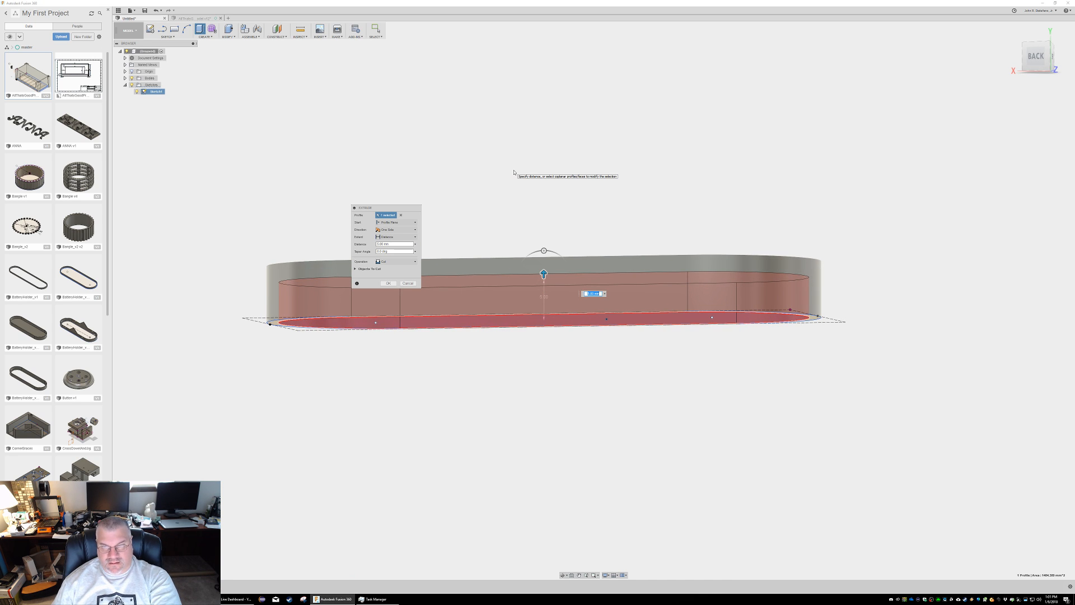
key("Escape")
middle_click_drag(528, 209, 530, 144, "shift")
Step: Try to create a rib from the inner slot outline with Symmetric thickness and To Next depth
left_click(235, 37)
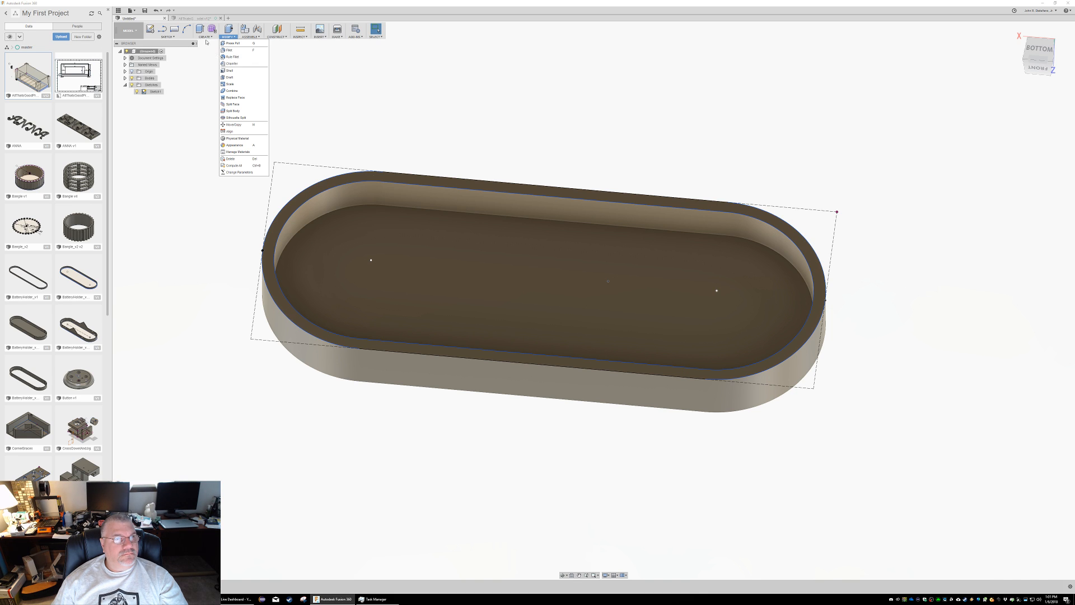
mouse_move(205, 37)
left_click(211, 79)
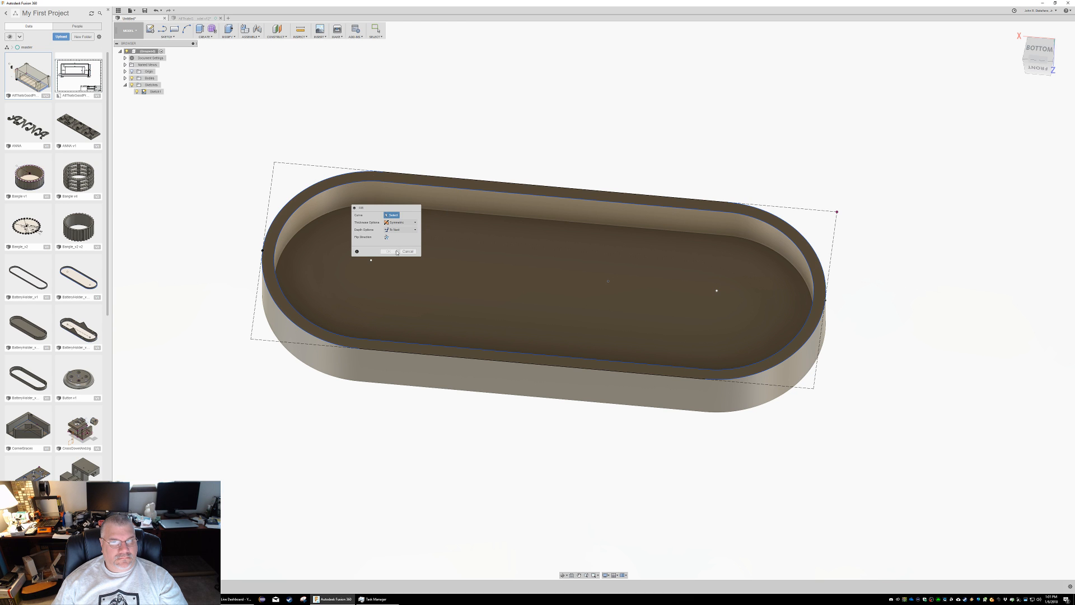
left_click_drag(381, 208, 146, 190)
middle_click_drag(214, 182, 204, 188, "shift")
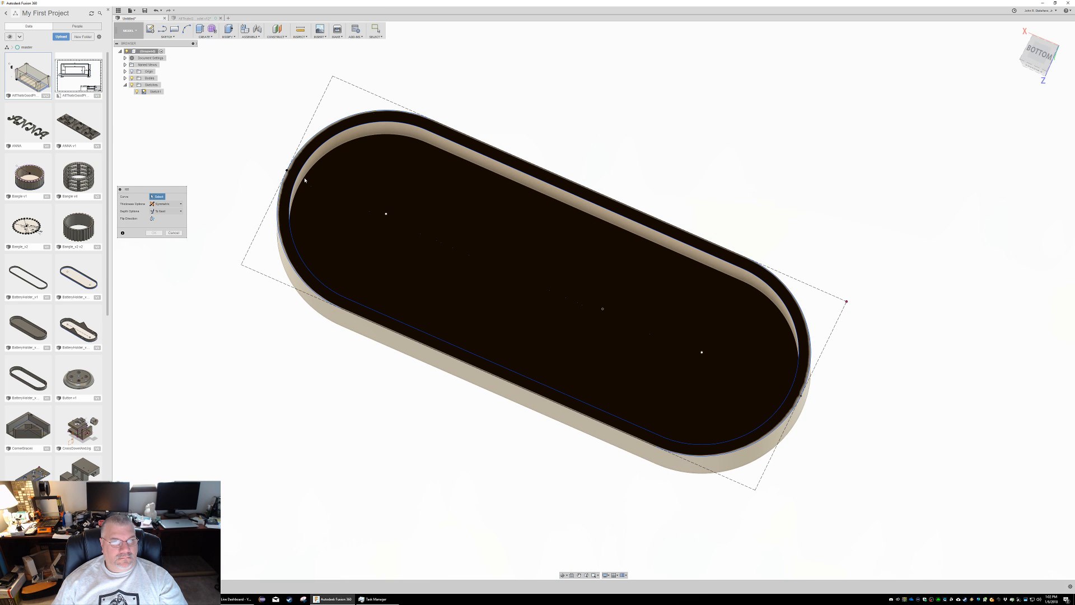
middle_click_drag(237, 144, 245, 92, "shift")
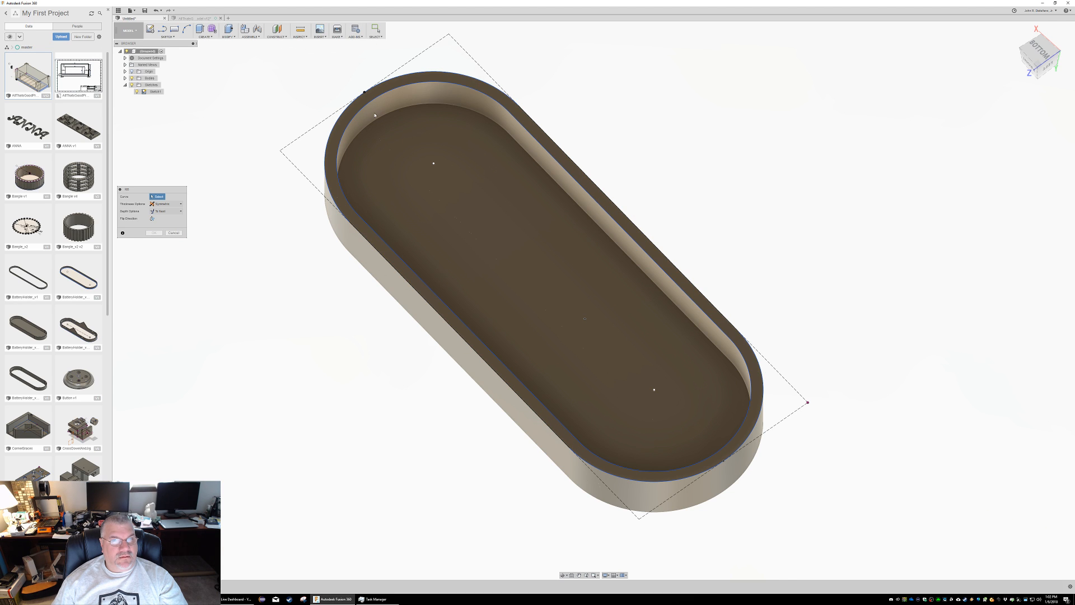
left_click(370, 104)
left_click_drag(369, 103, 370, 122)
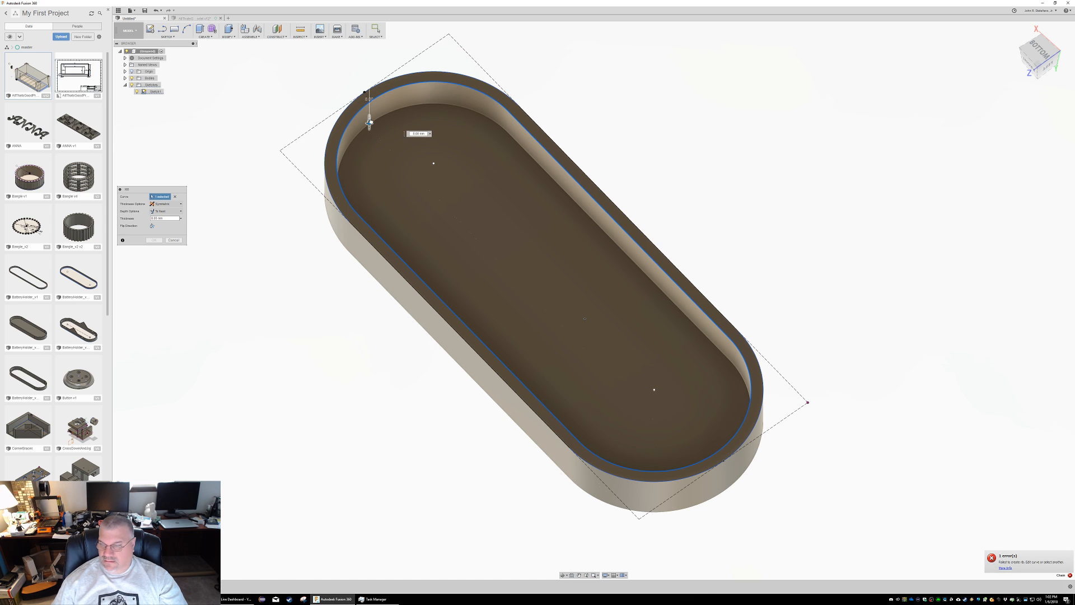
key("Escape")
left_click(382, 134)
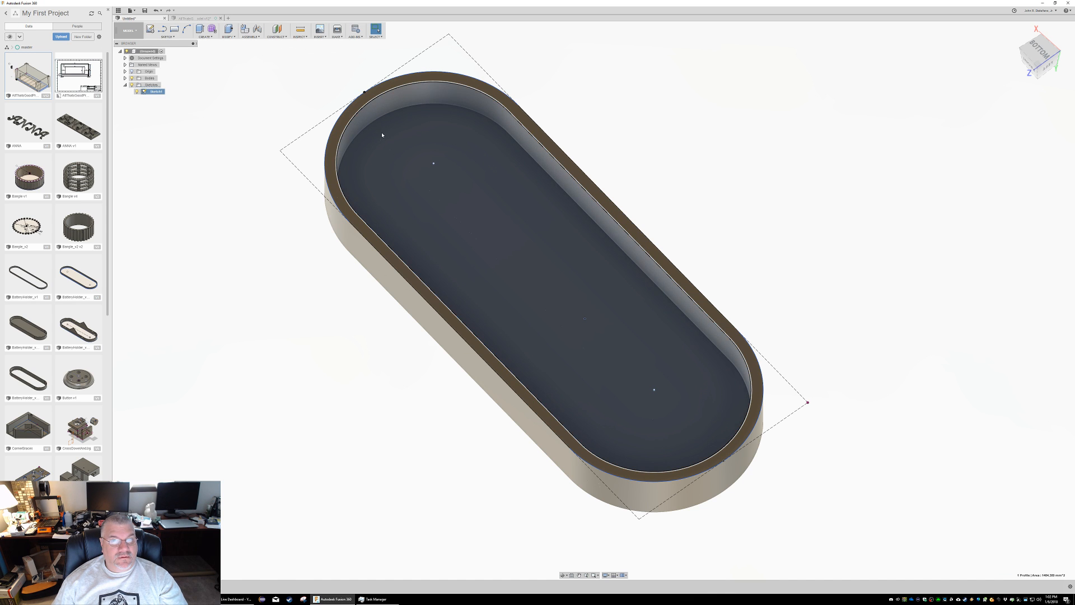
key("Escape")
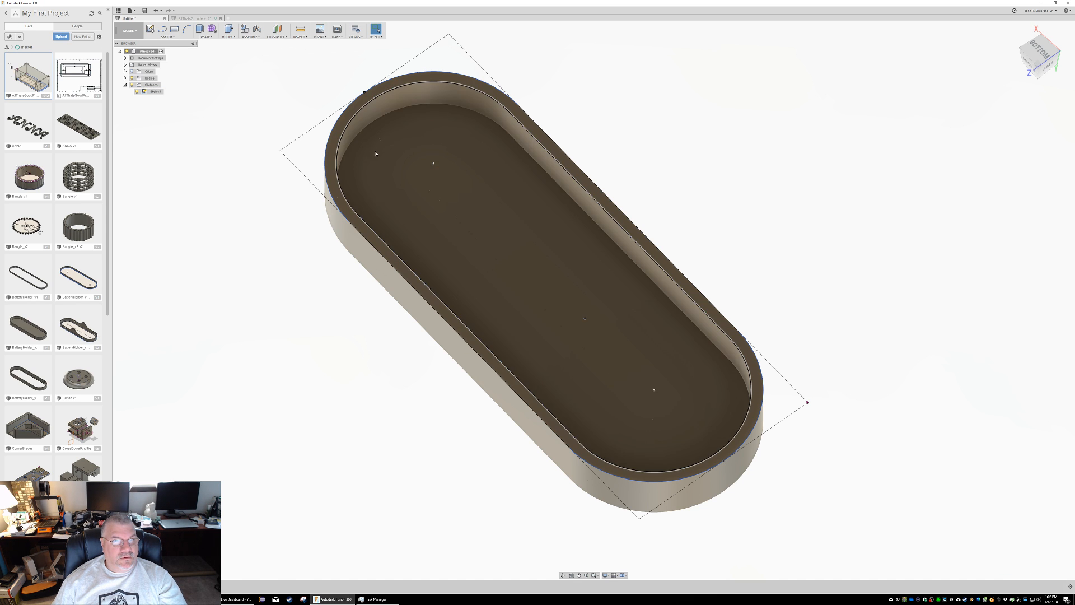
middle_click_drag(391, 158, 286, 154, "shift")
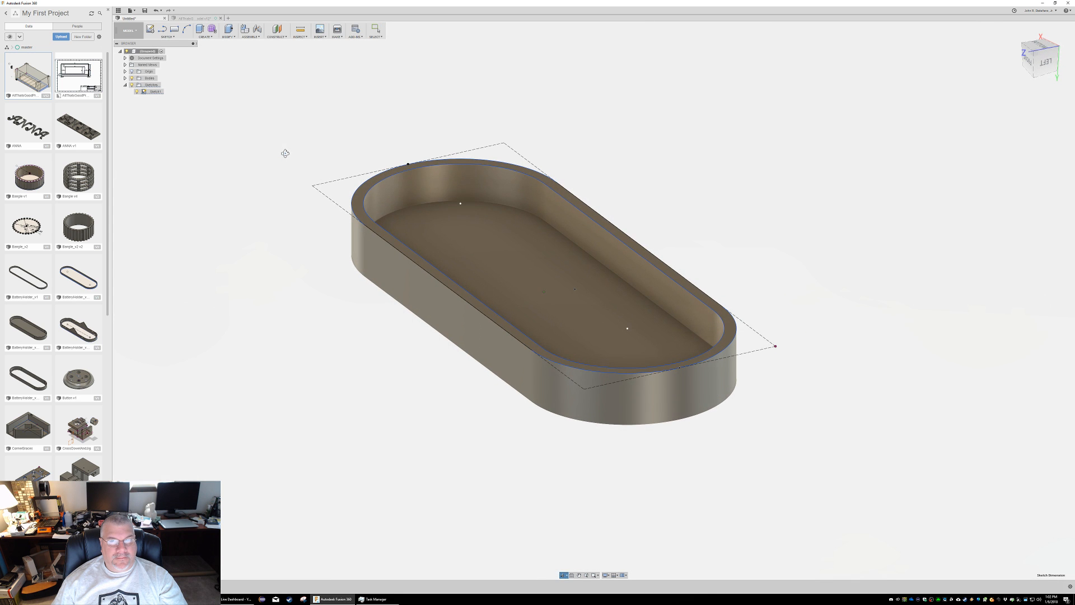
middle_click_drag(447, 230, 291, 281, "shift")
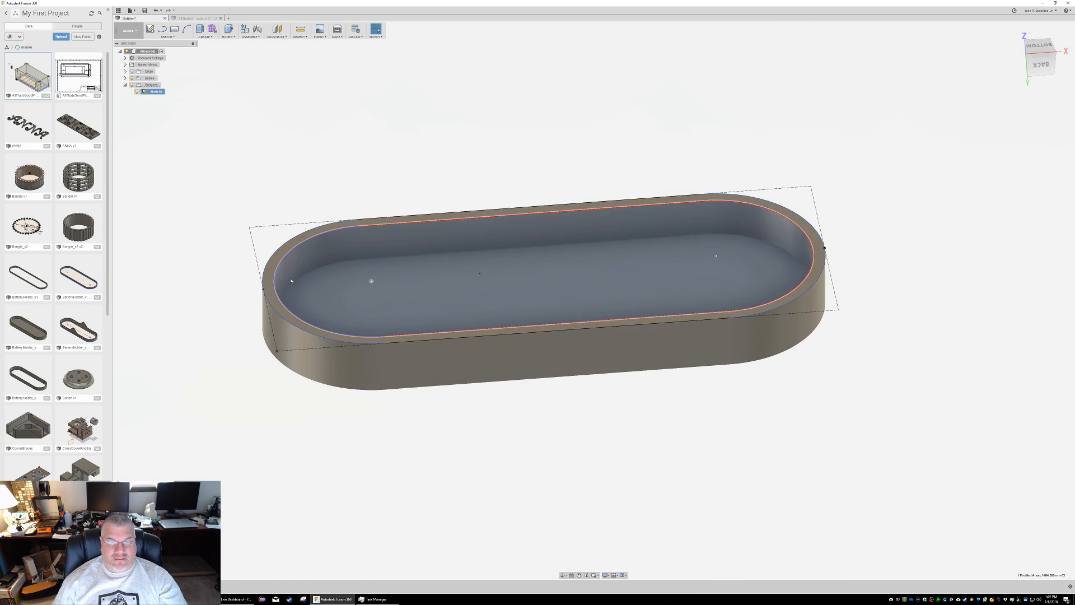
left_click(386, 425)
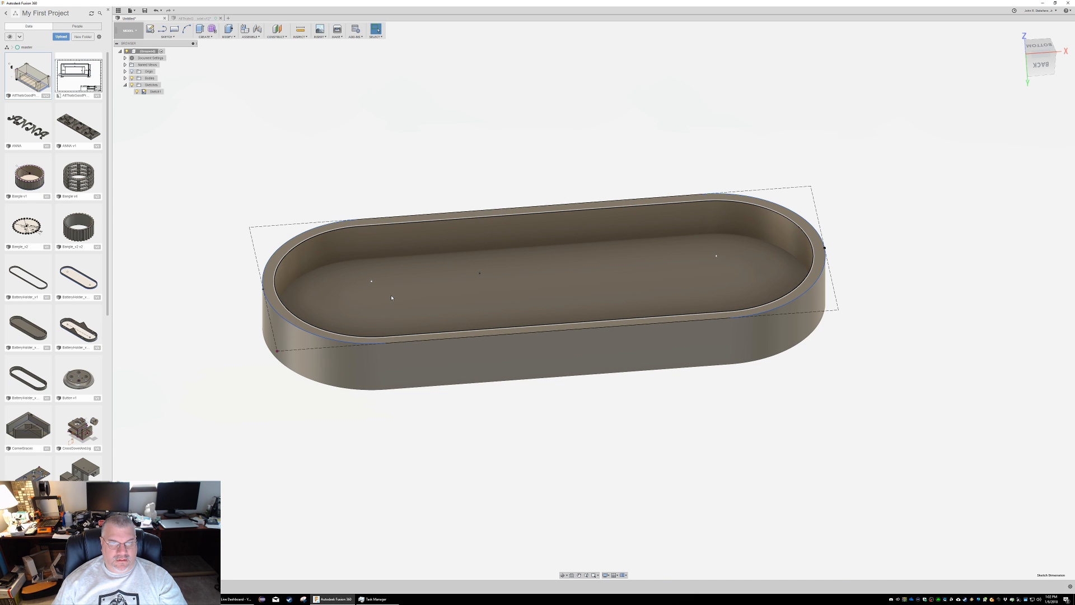
left_click(392, 297)
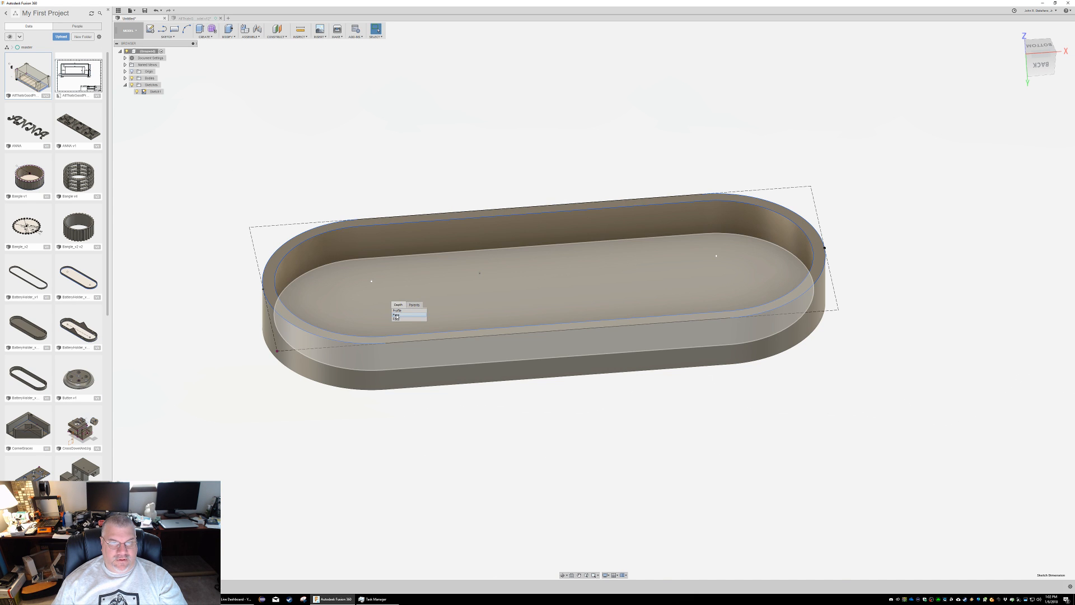
left_click(396, 317)
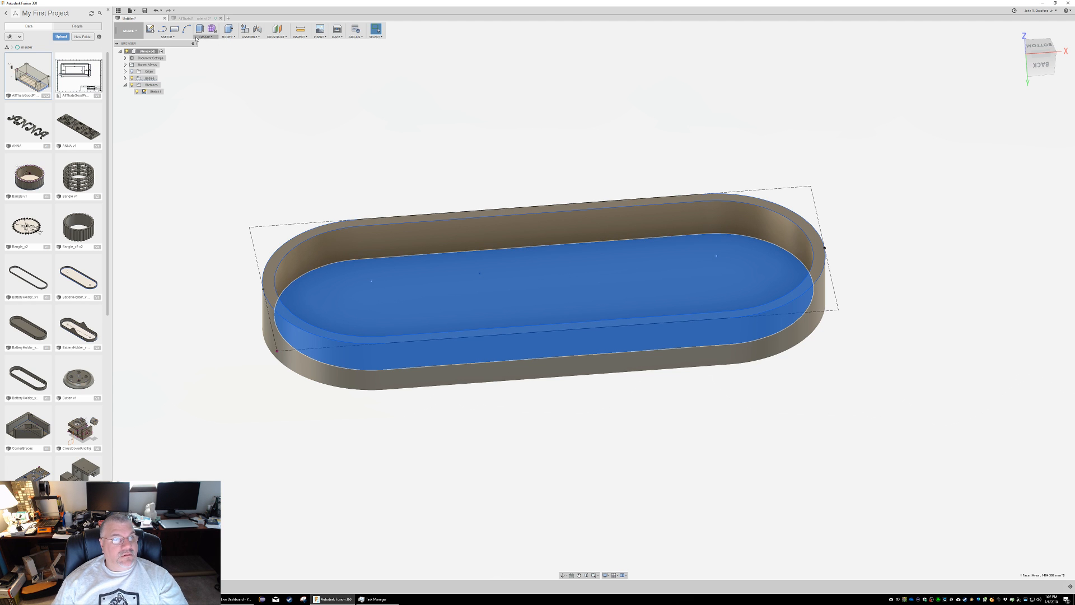
left_click(213, 37)
left_click(218, 77)
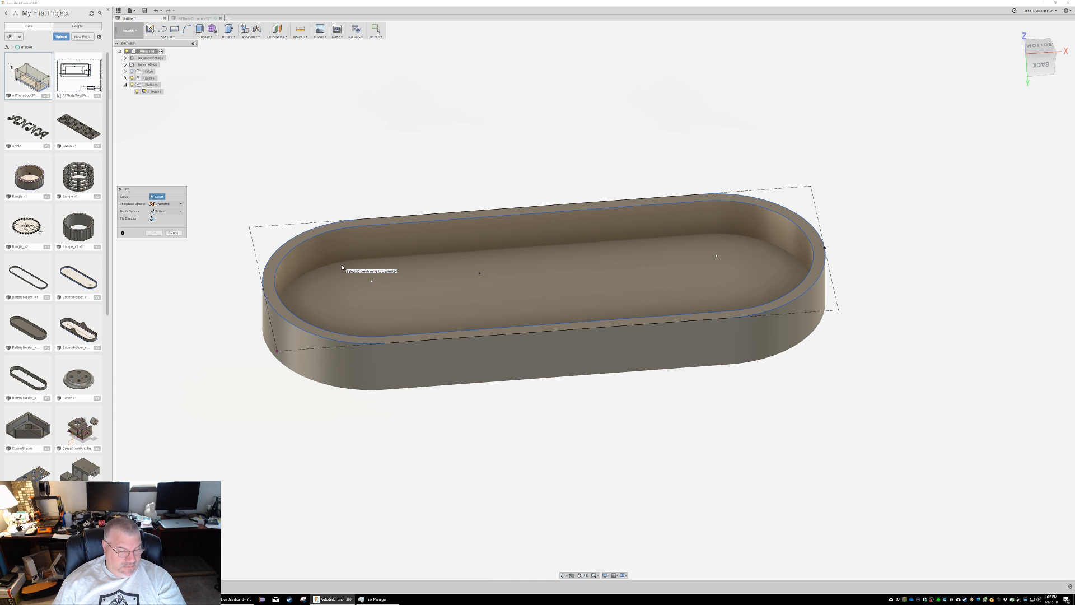
key("Escape")
Step: Save the design as CoffeeTableAccentPieceForFloatingCorner in the master folder of My First Project
middle_click_drag(440, 156, 246, 146, "shift")
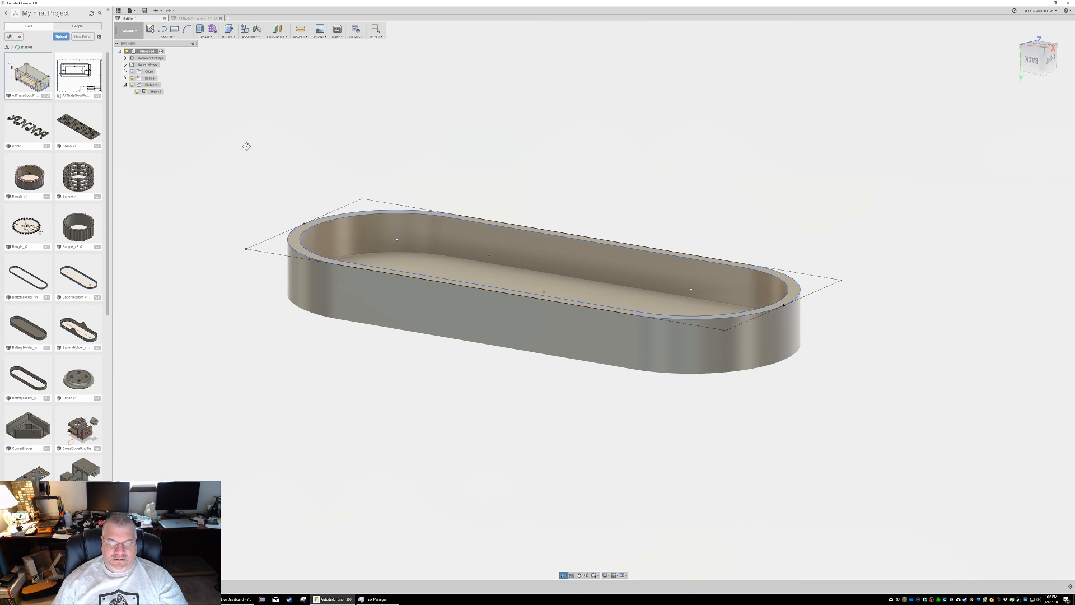
mouse_move(246, 146)
middle_mouse_down("shift")
mouse_move(267, 171)
mouse_move(276, 109)
mouse_move(264, 86)
mouse_move(233, 167)
mouse_move(269, 171)
mouse_move(253, 155)
mouse_move(264, 106)
mouse_move(245, 139)
mouse_move(245, 161)
mouse_move(255, 159)
mouse_move(254, 109)
mouse_move(218, 168)
mouse_move(248, 151)
mouse_move(247, 129)
mouse_move(247, 159)
middle_mouse_up("shift")
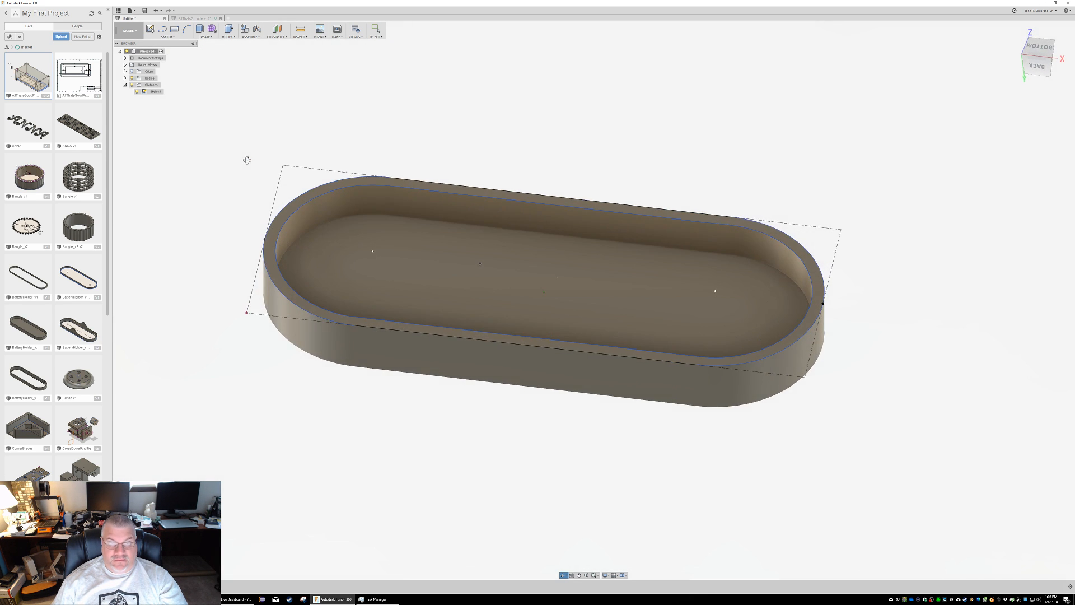
scroll(314, 251, "down", 6)
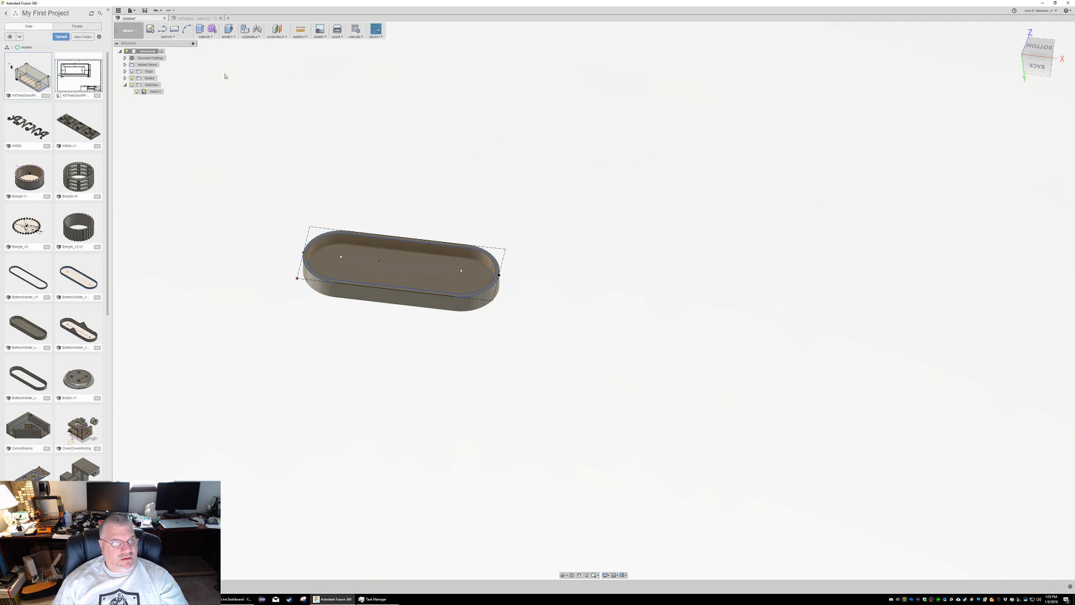
left_click(145, 12)
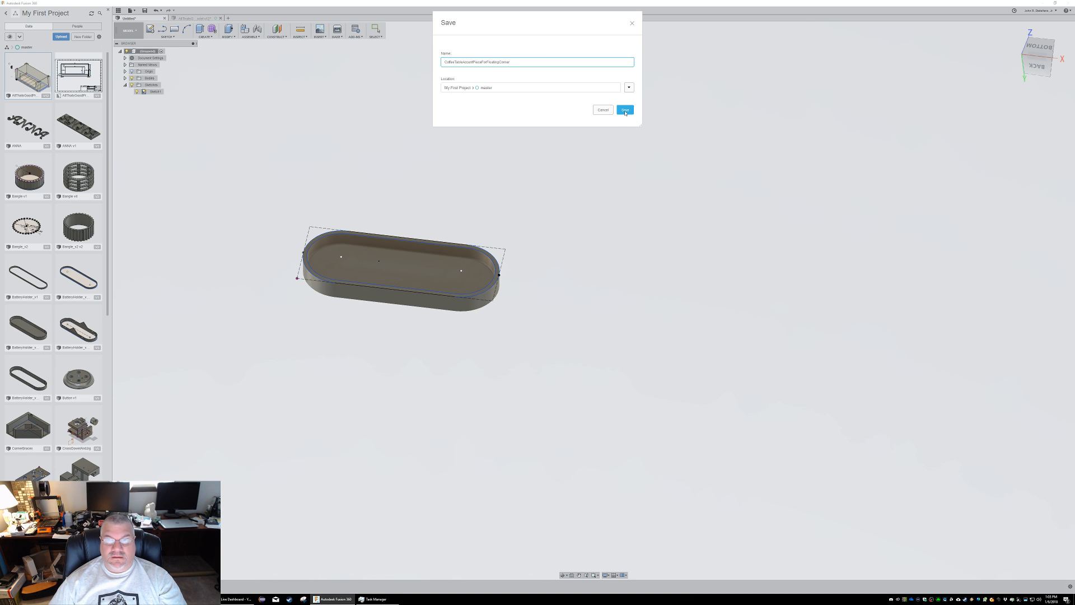
left_click(626, 110)
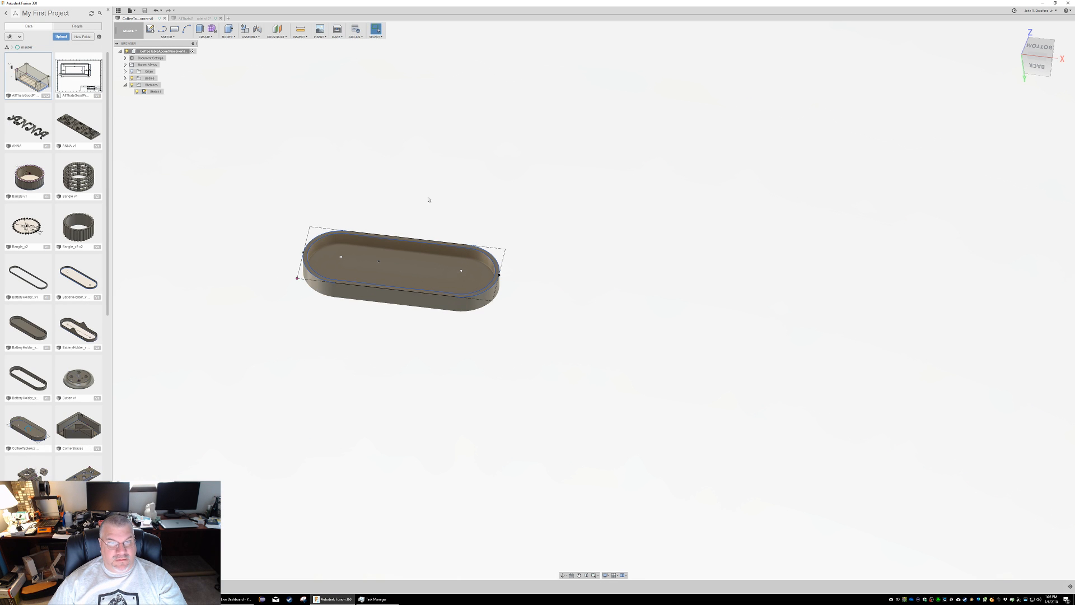
Step: Open the 3D Print settings for the saved design
middle_click_drag(429, 198, 383, 212, "shift")
scroll(381, 212, "down", 2)
scroll(380, 211, "up", 3)
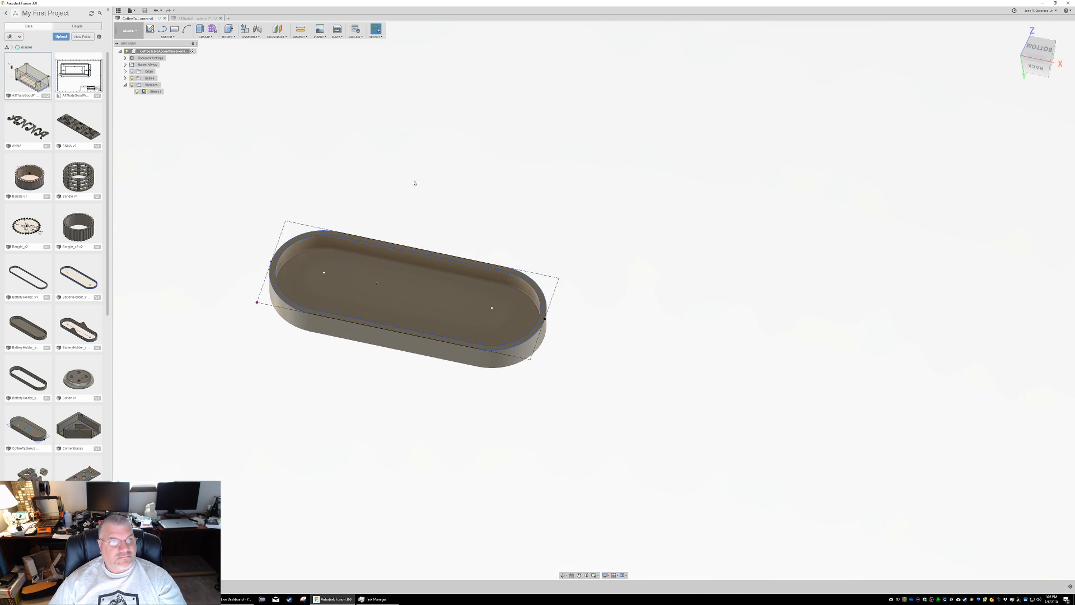
left_click(137, 10)
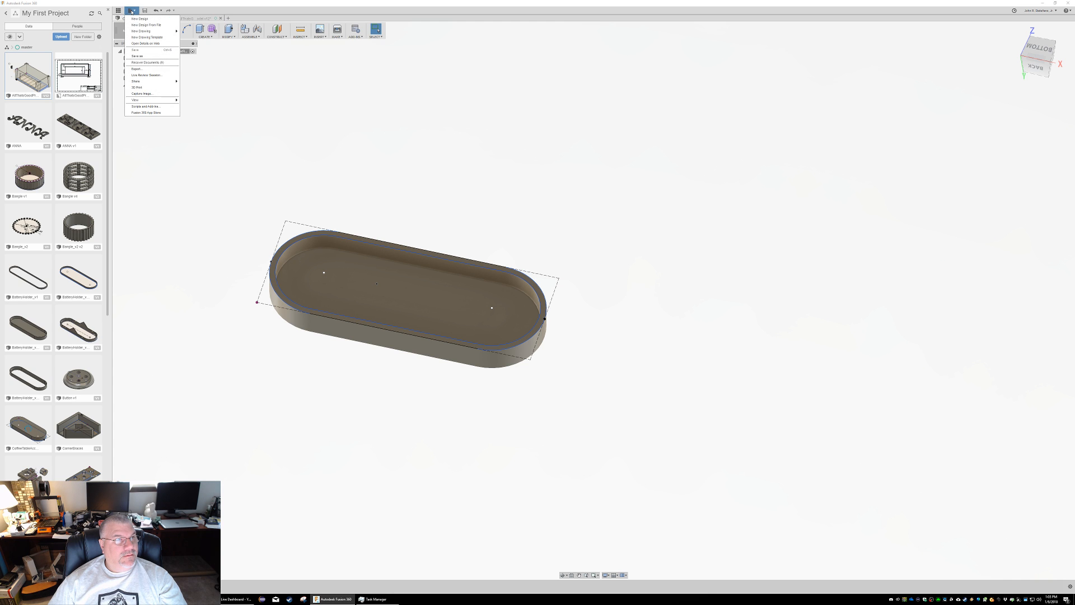
left_click(149, 88)
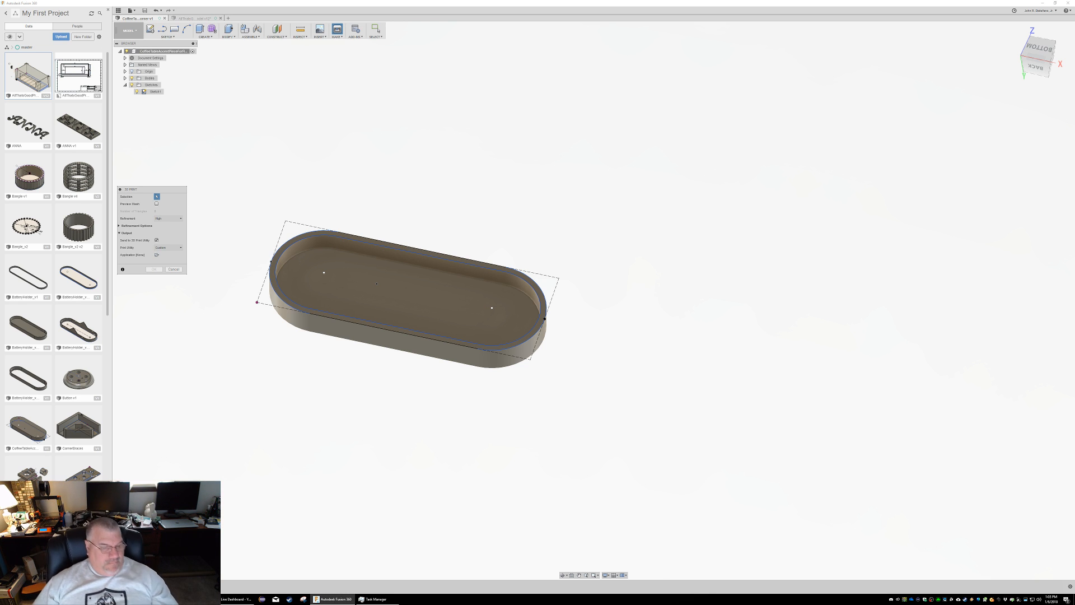
Step: Open OctoPrint in a new Chrome window and connect it to the printer
right_click(236, 598)
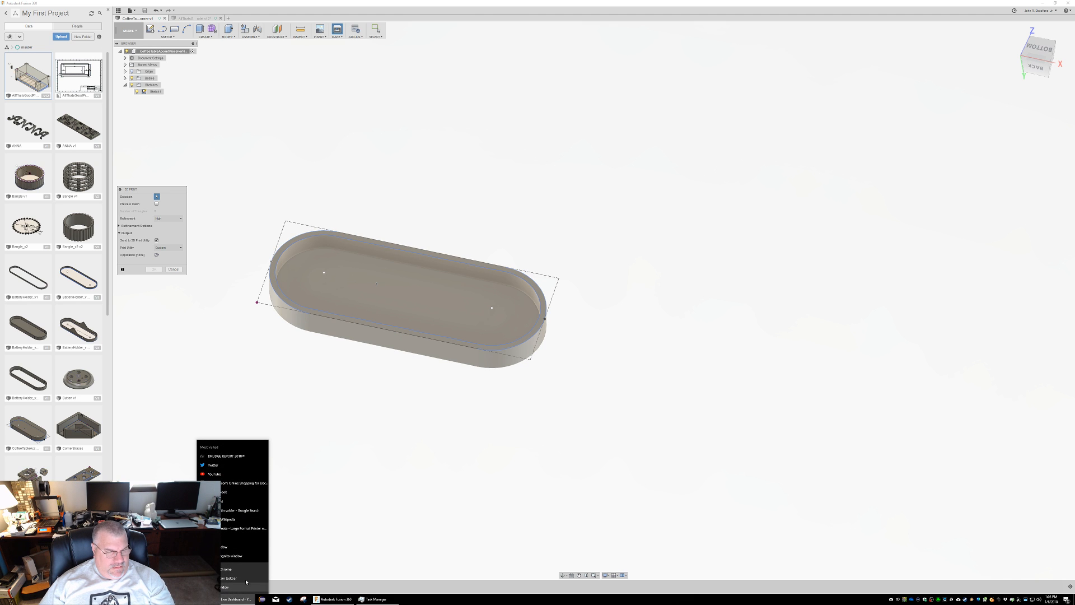
left_click(235, 546)
left_click_drag(638, 85, 662, 133)
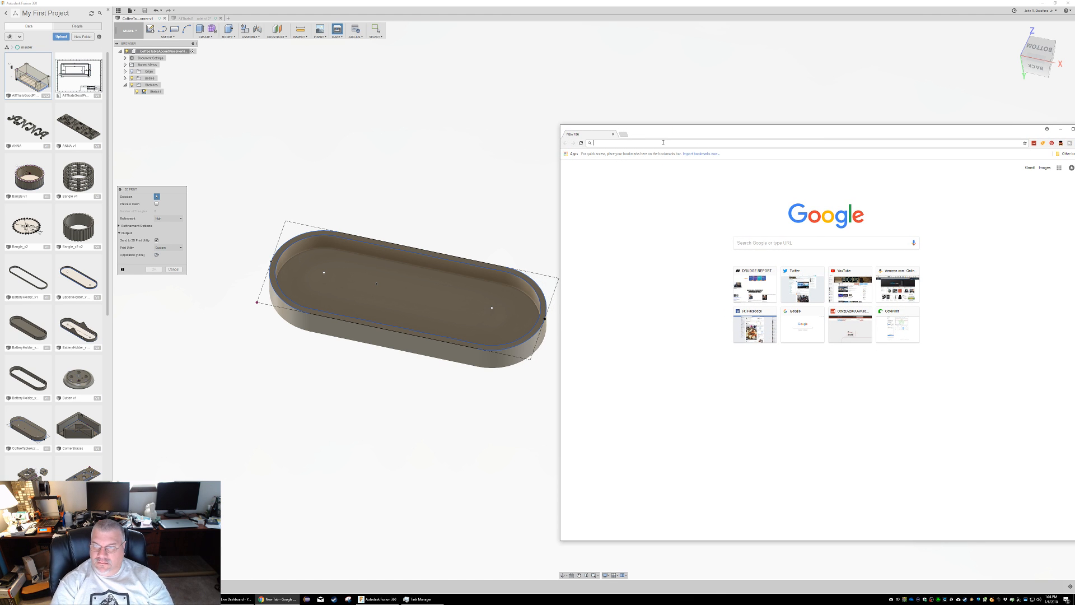
type("octo")
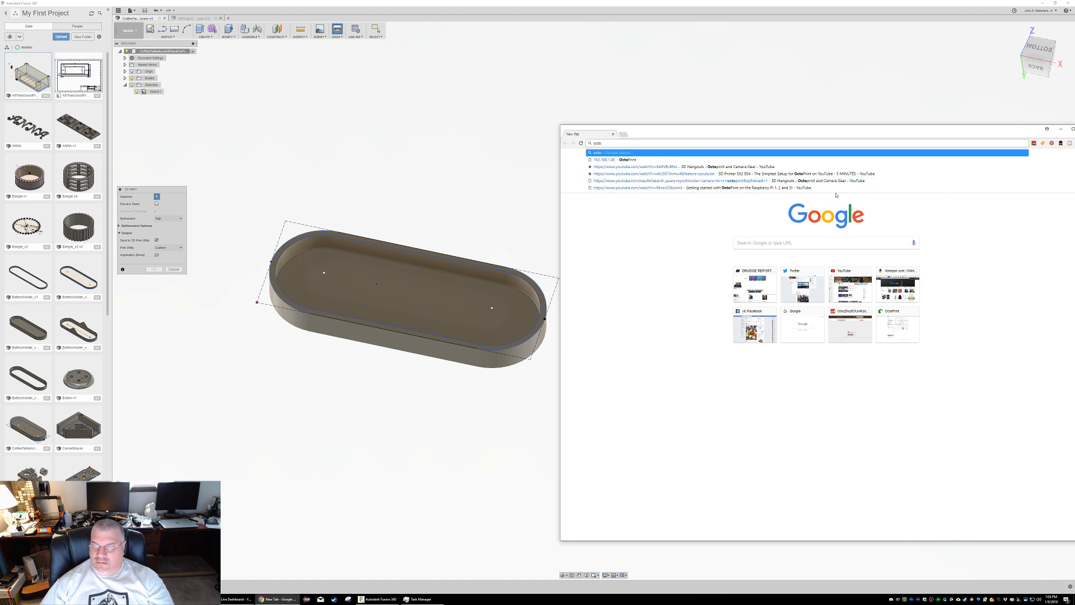
left_click(903, 329)
left_click_drag(750, 132, 714, 51)
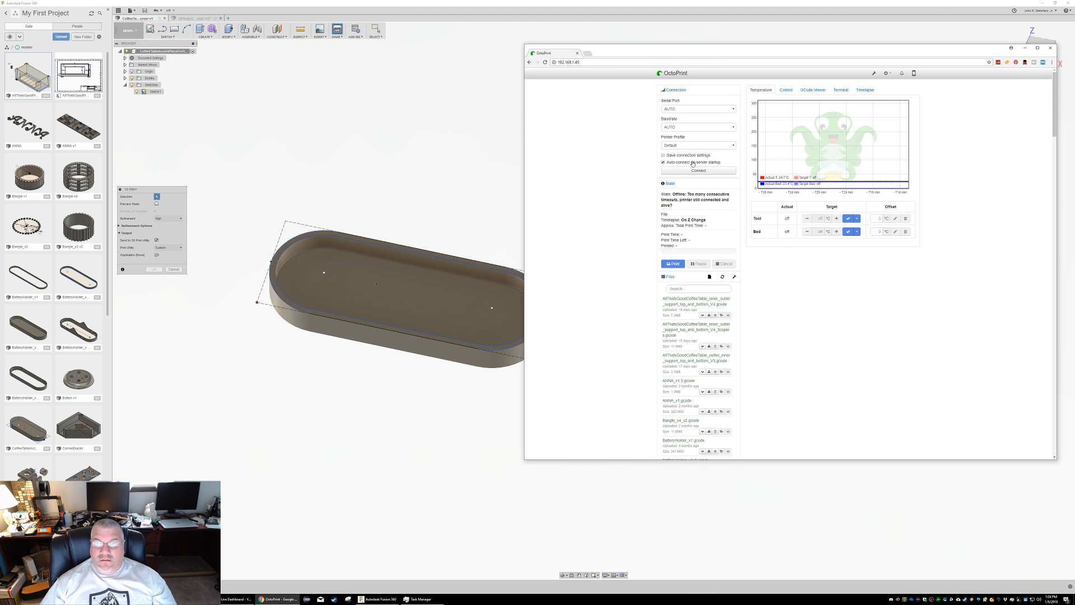
left_click(694, 171)
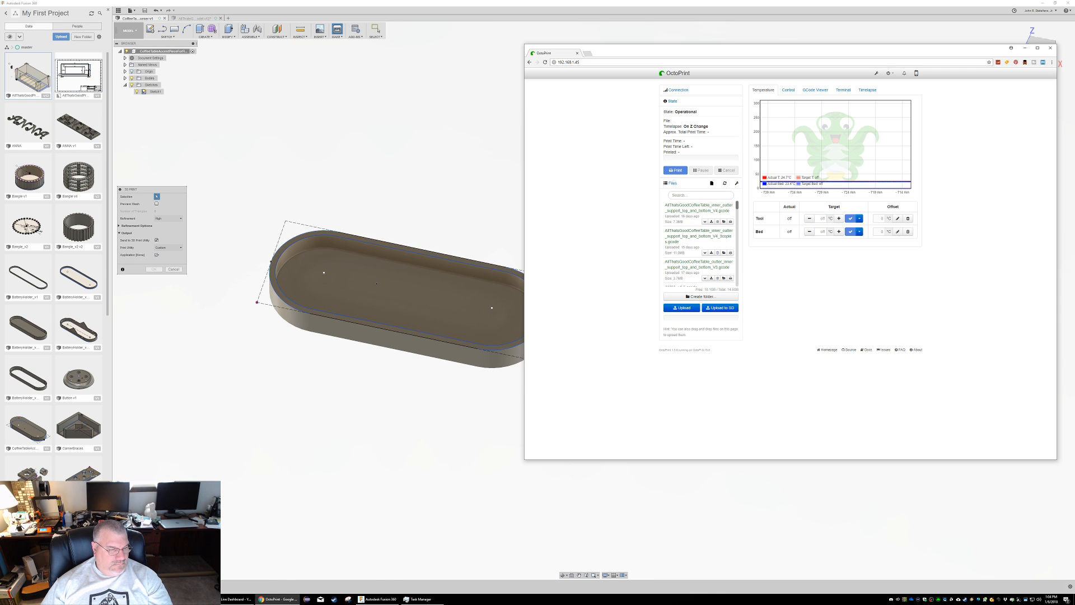
Step: Launch Slic3r Prusa Edition and switch back to the 3D Print settings in Fusion 360
key("super")
left_click(355, 303)
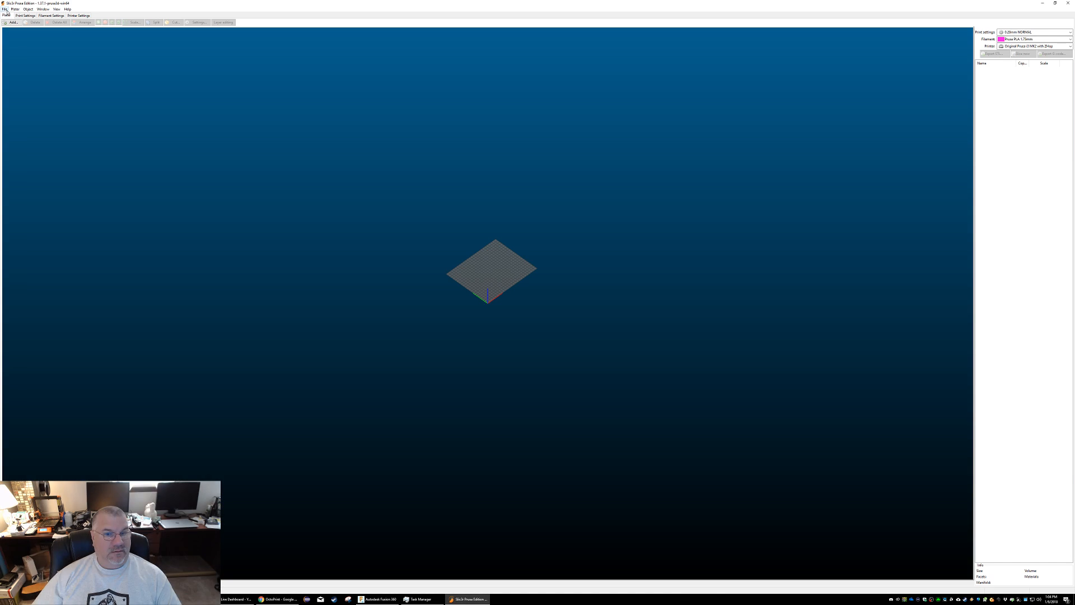
key("alt+Tab")
key("alt+Tab")
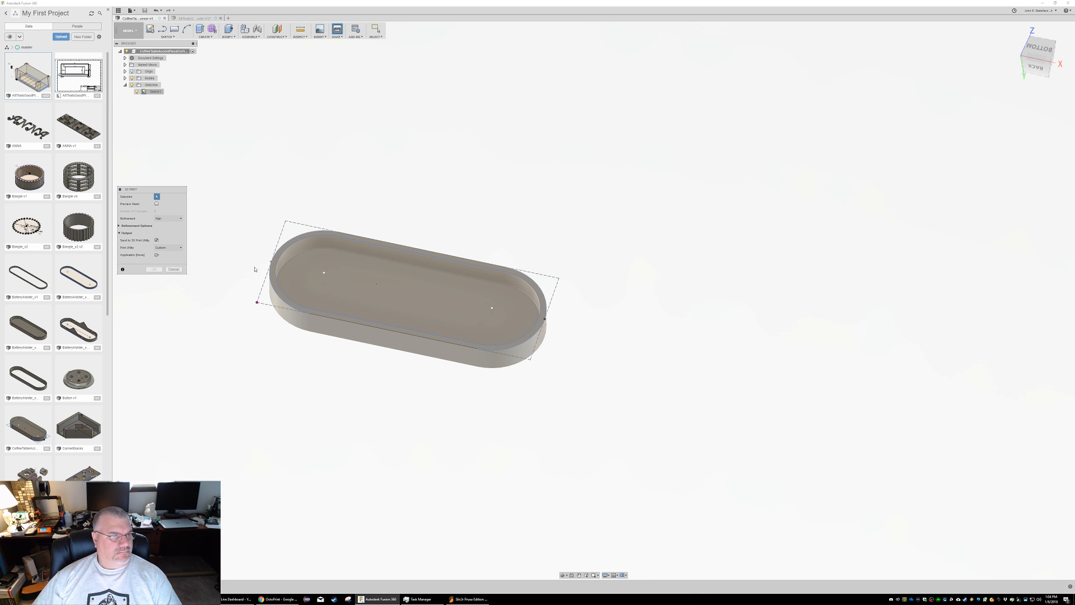
Step: Turn off sending to the print utility and export the body as CoffeeTableAccentPieceForFloatingCorner v1.stl in the AllThatsGood_CoffeeTable folder
left_click(157, 240)
left_click(326, 272)
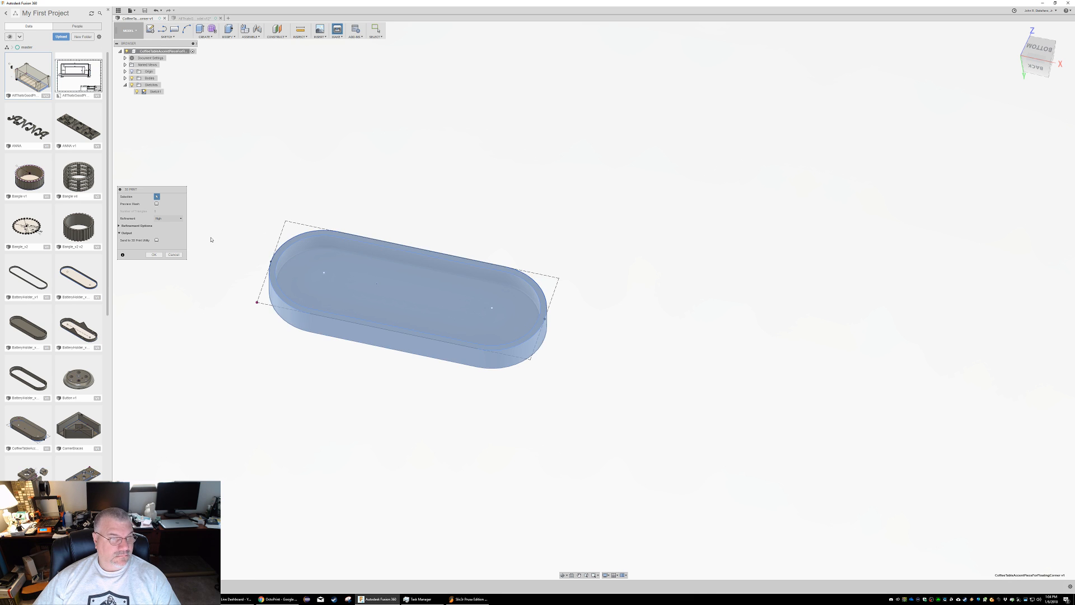
left_click(149, 255)
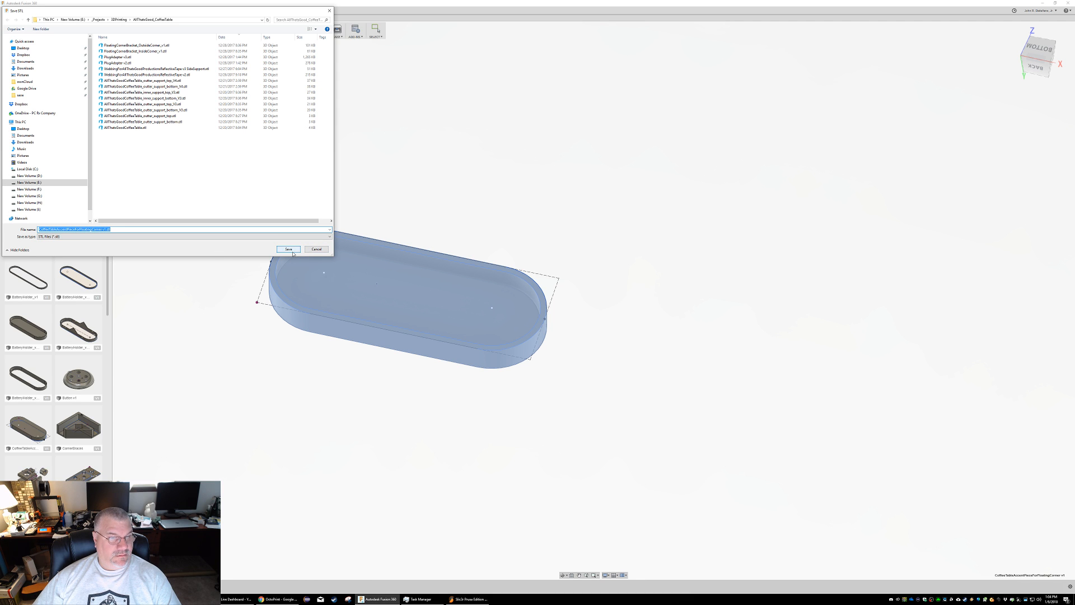
left_click(289, 249)
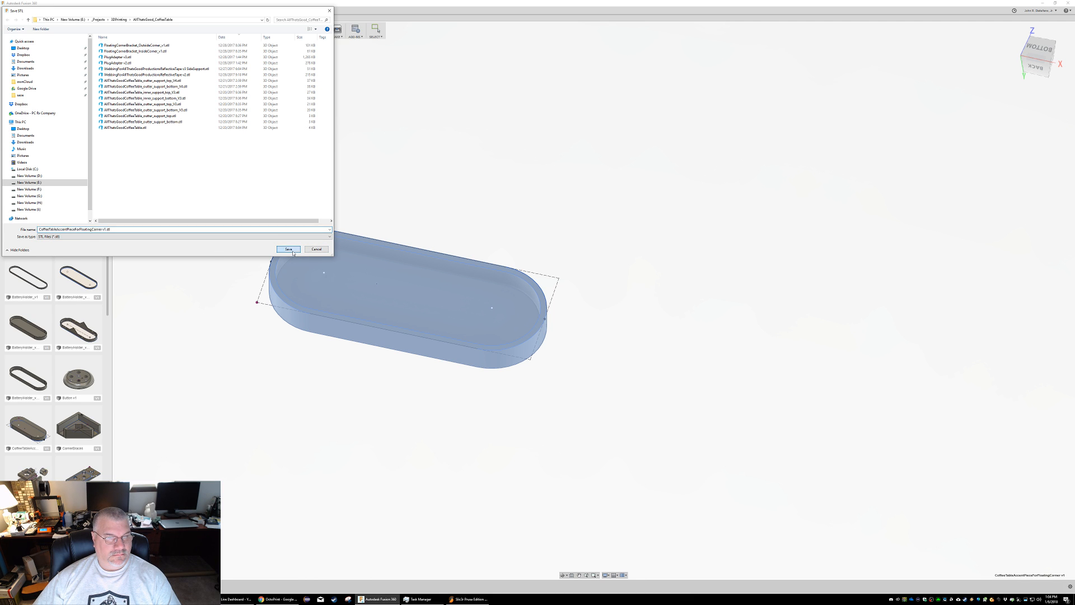
Step: Switch to Slic3r and add CoffeeTableAccentPieceForFloatingCorner v1.stl to the plate
key("alt+Tab")
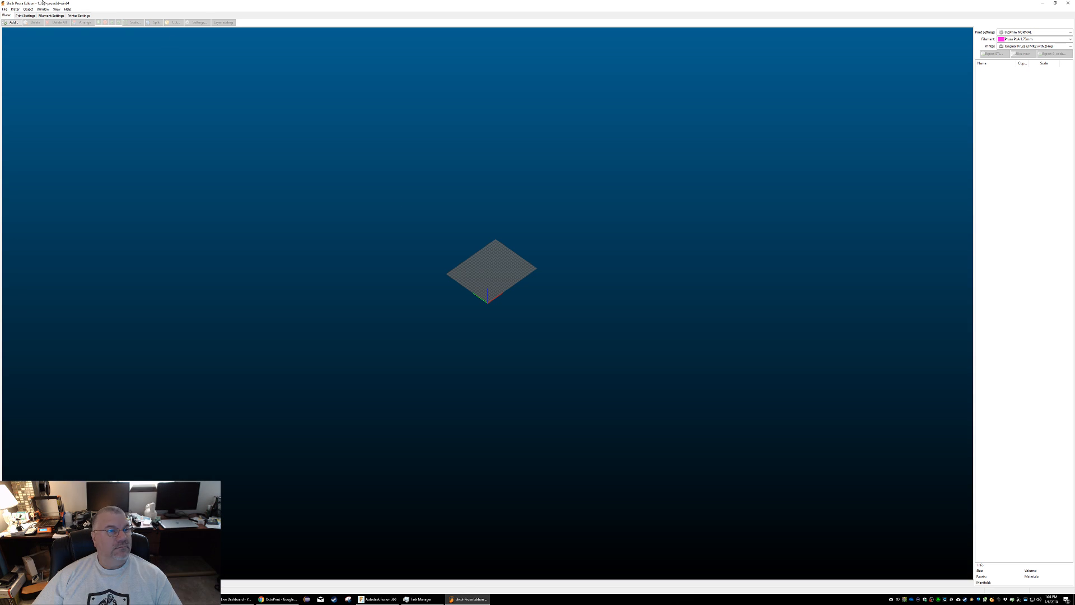
left_click(15, 22)
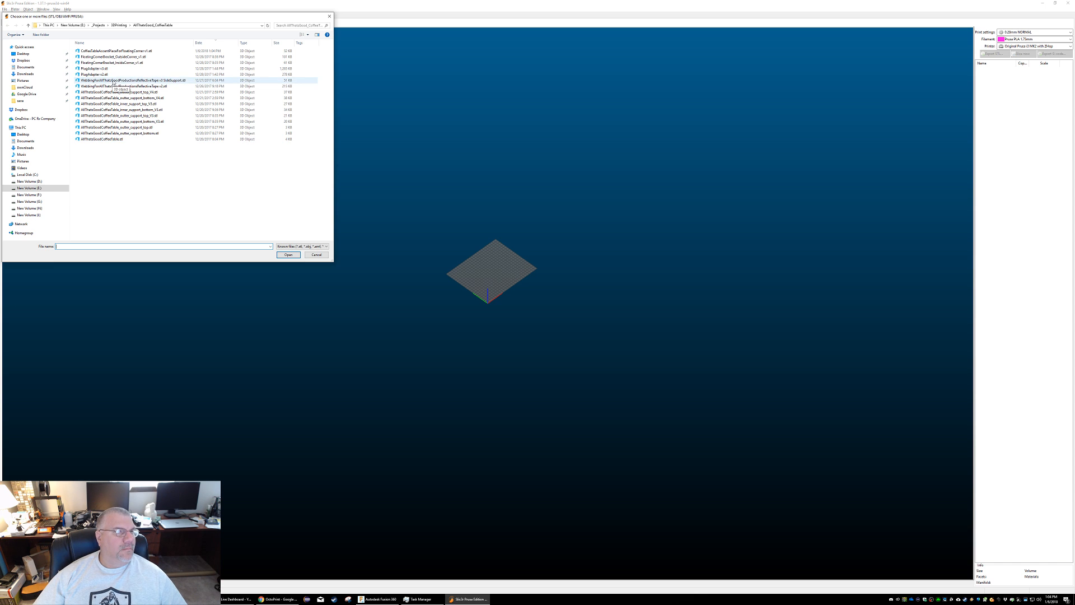
double_click(106, 53)
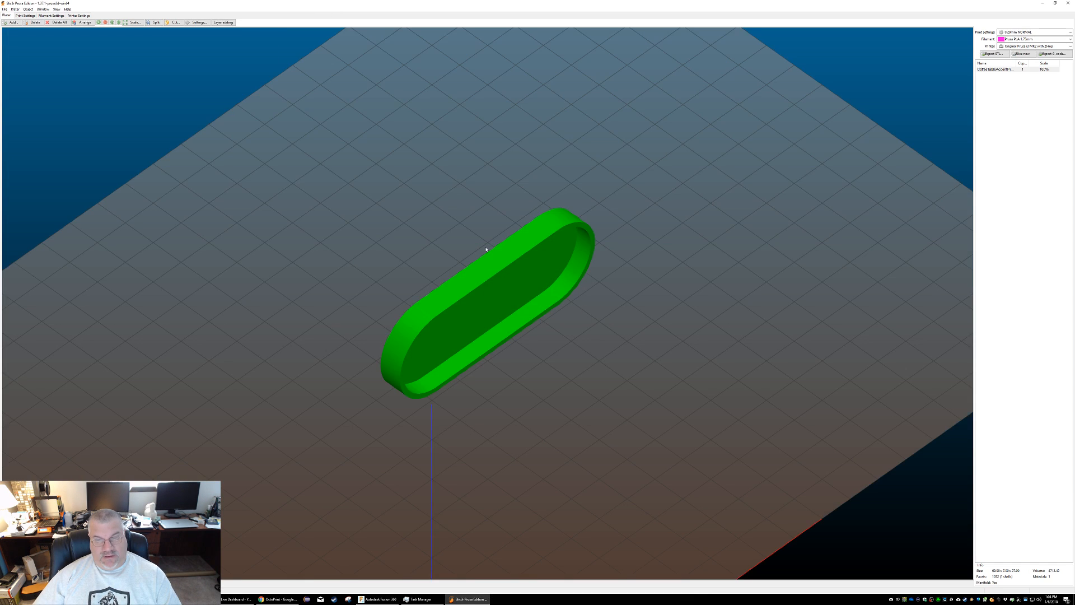
Step: Rotate the part around the X axis so it lies flat on its closed floor with the recess facing up
right_click(475, 277)
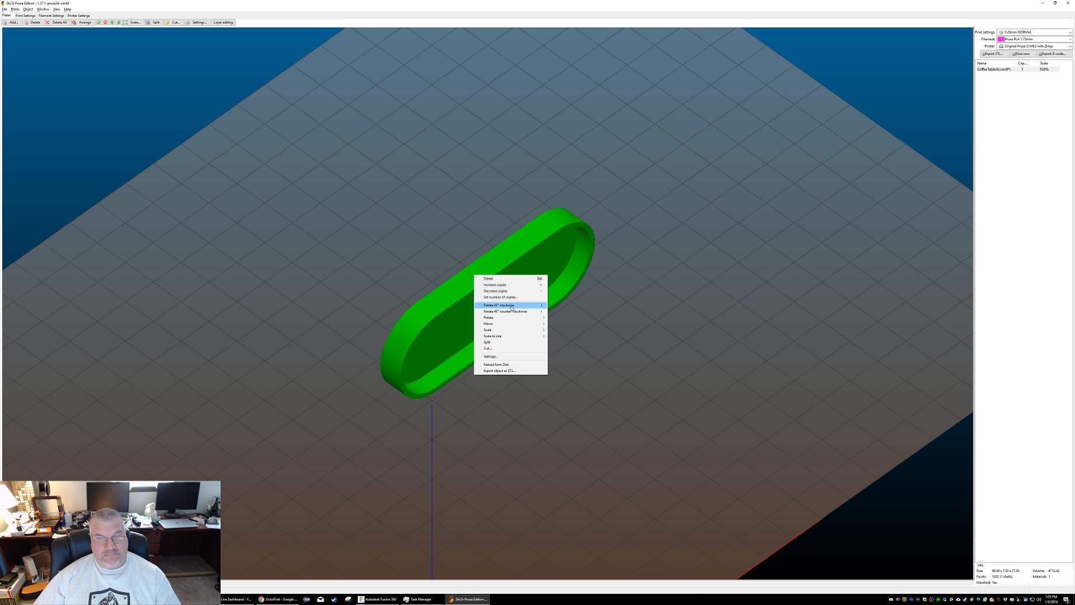
mouse_move(523, 317)
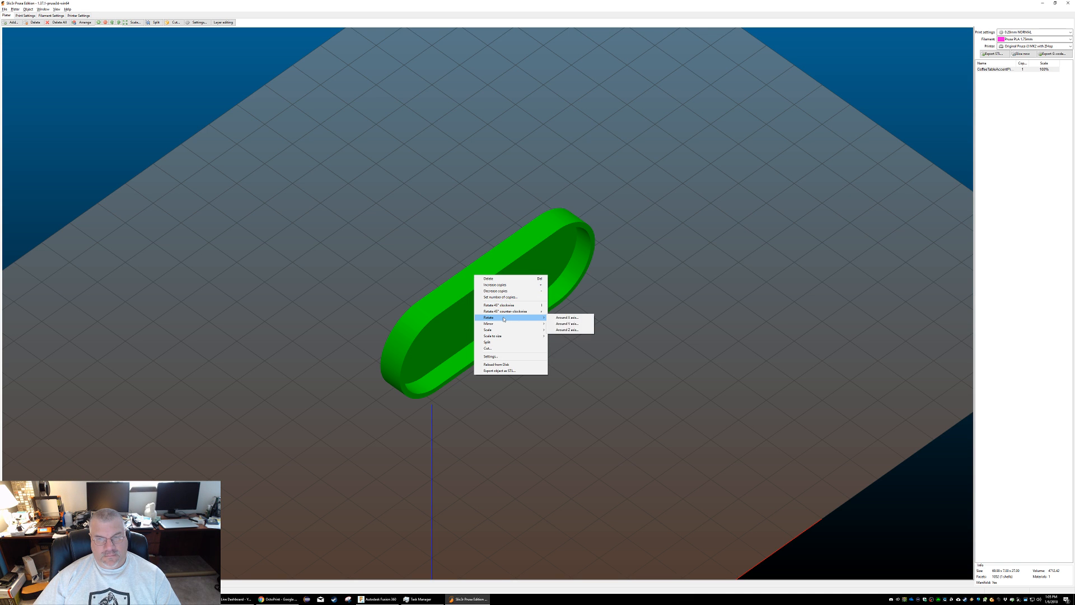
left_click(584, 320)
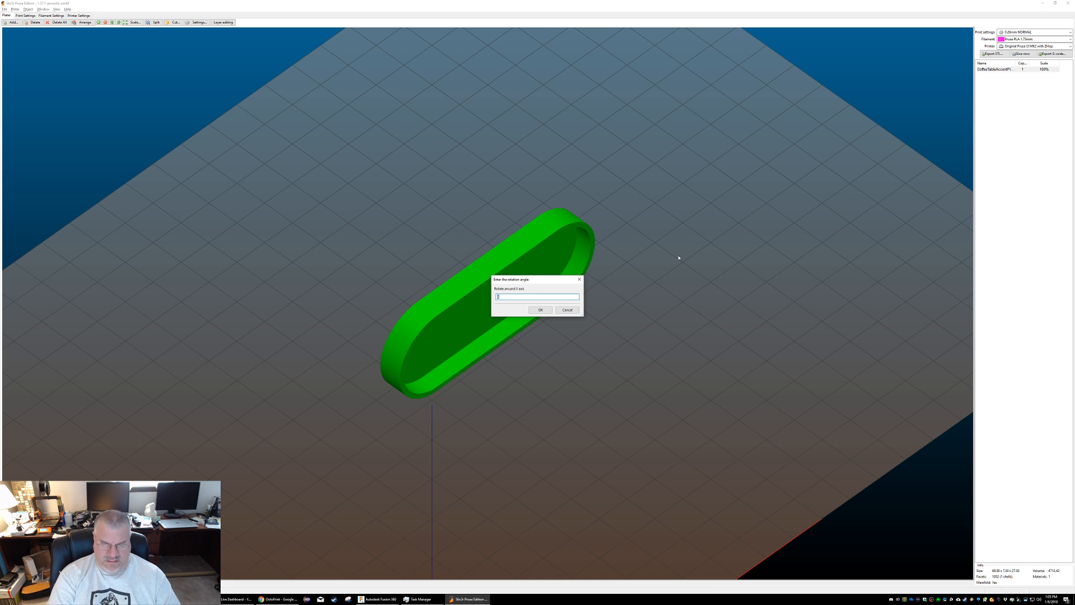
key("Return")
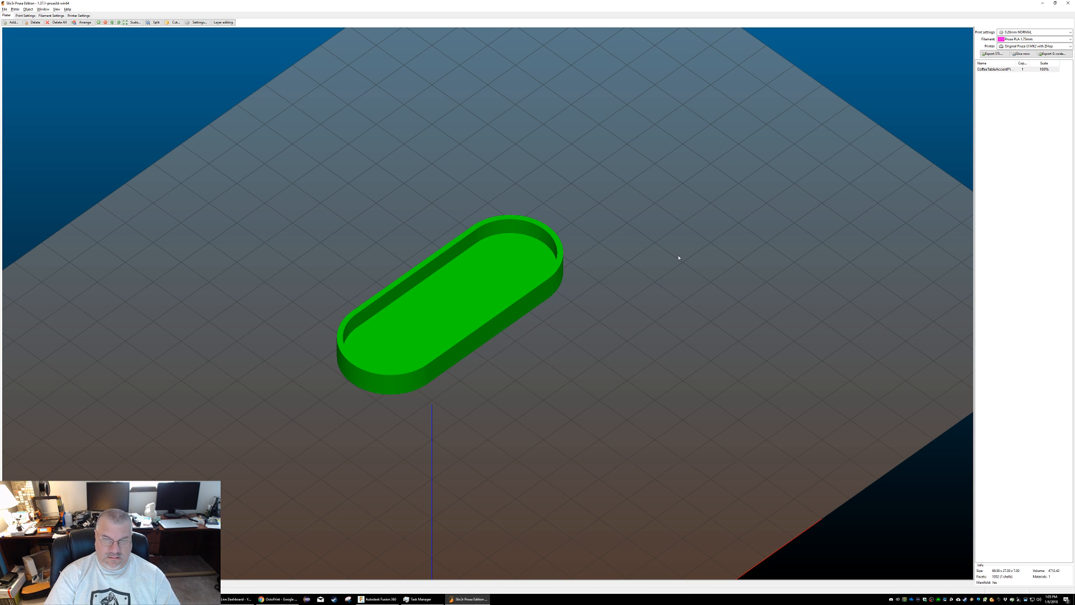
Step: Move the part to the plate's far-left edge and set its number of copies to 7
scroll(575, 187, "down", 5)
left_click_drag(472, 281, 269, 265)
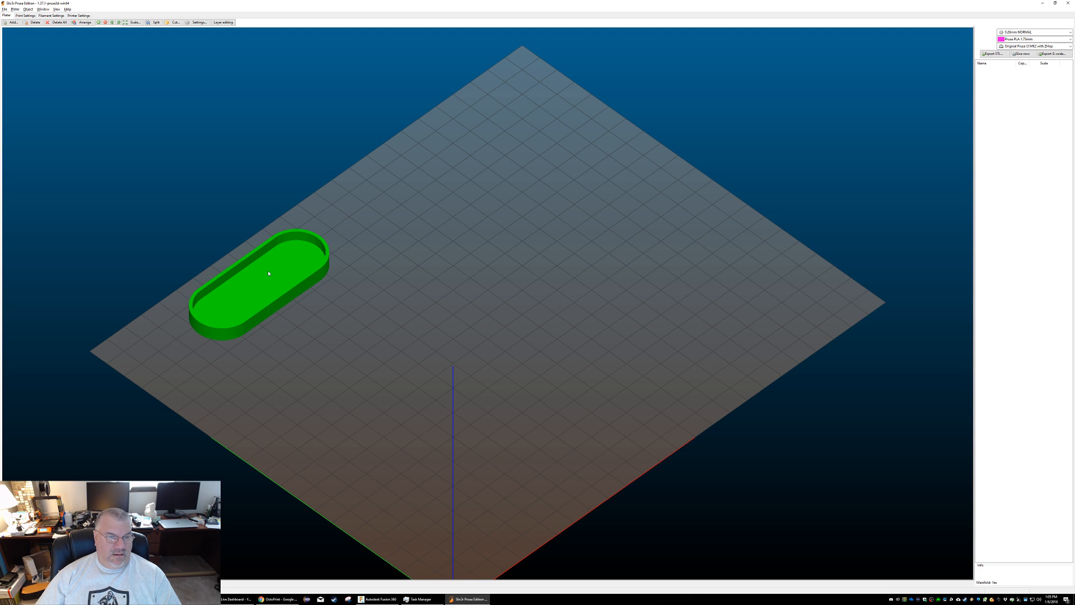
right_click(269, 273)
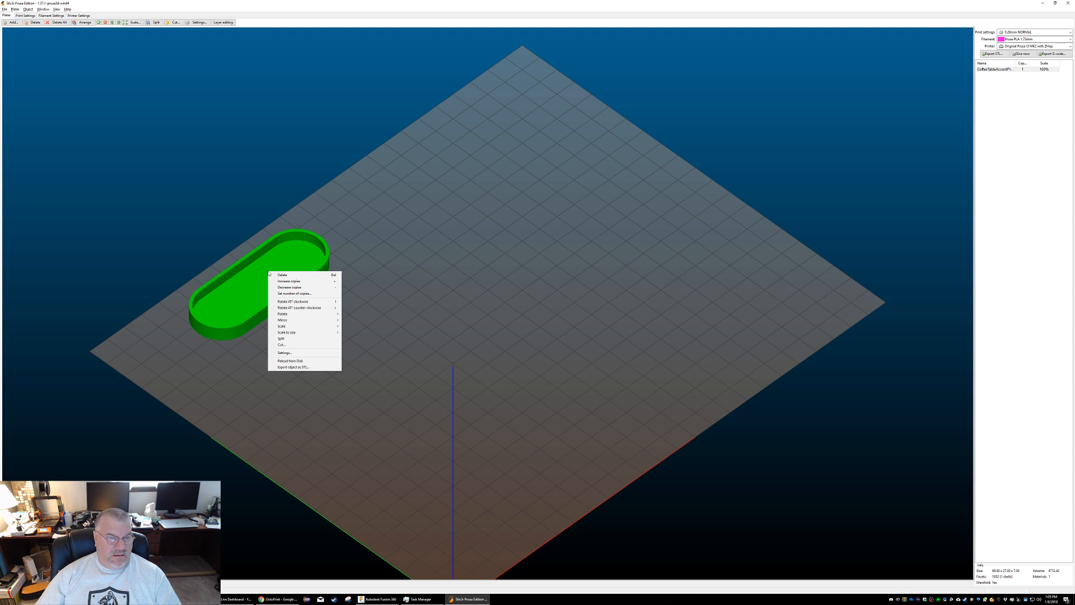
left_click(291, 293)
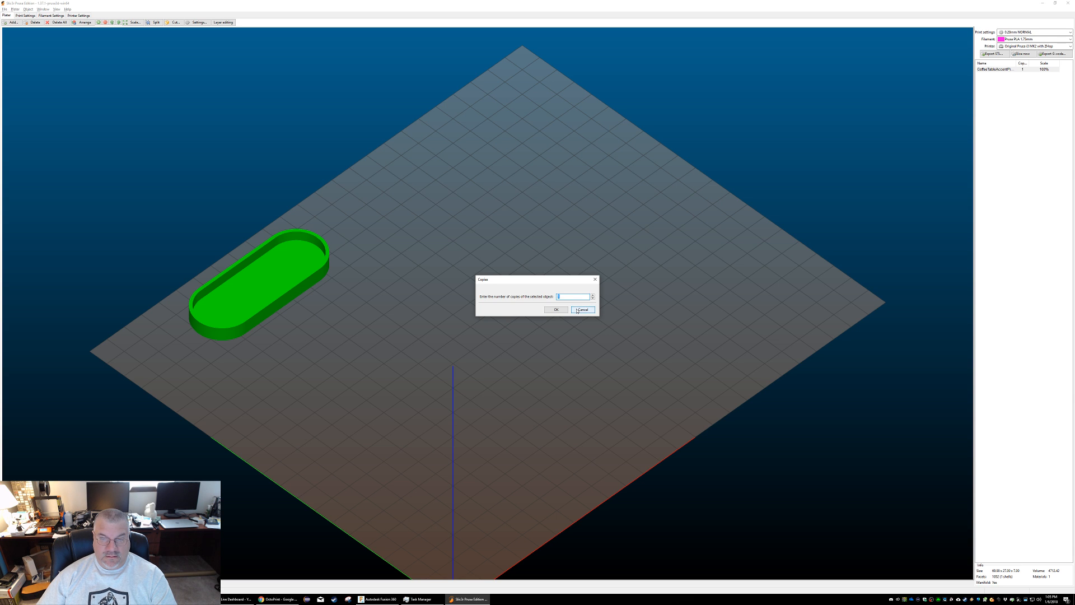
type("7")
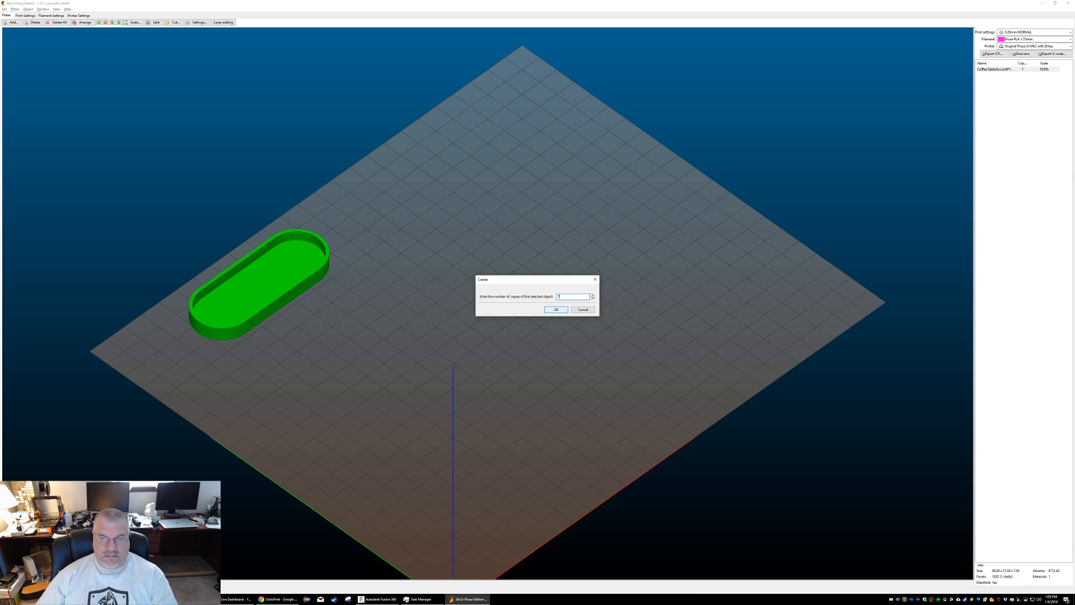
left_click(556, 310)
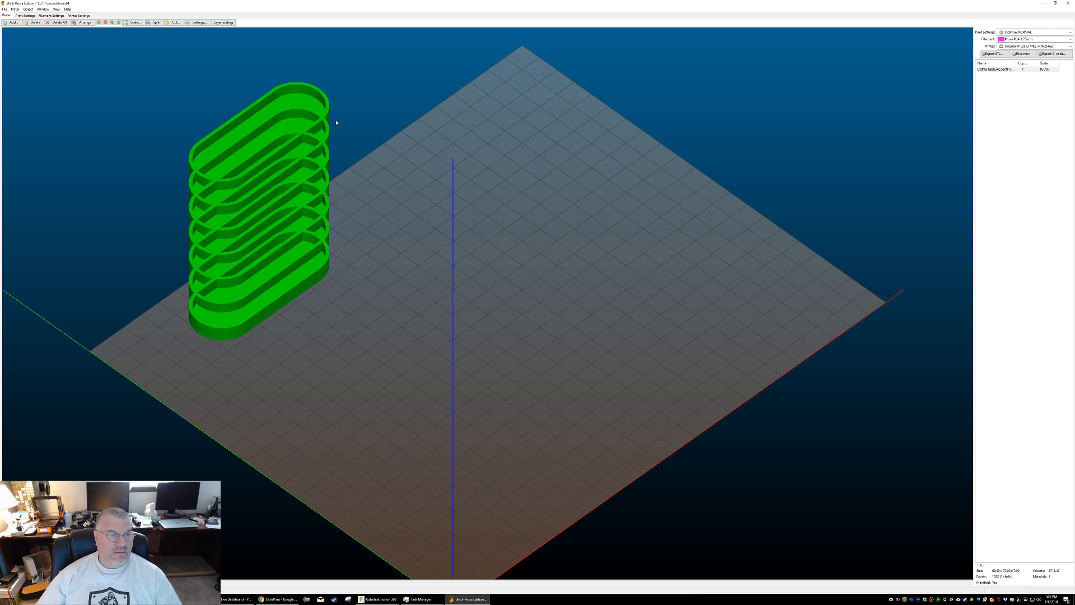
Step: Pull two copies out of the stack, auto-arrange all seven, and shift the two far-right copies toward the back-left edge
left_click_drag(255, 102, 499, 223)
left_click_drag(245, 282, 354, 365)
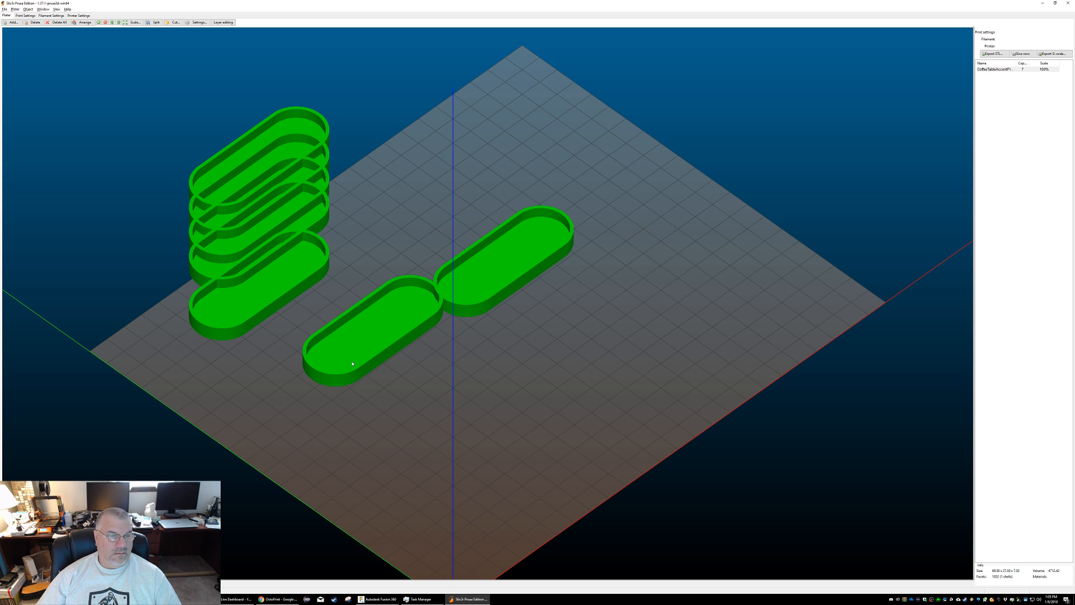
left_click(83, 22)
left_click_drag(583, 242, 516, 206)
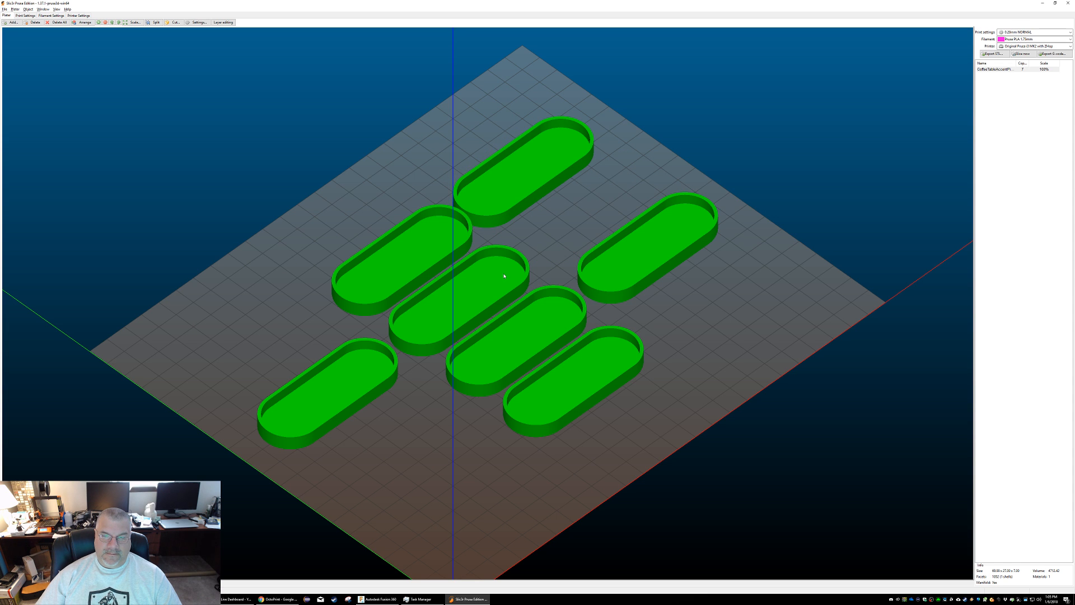
left_click_drag(611, 264, 543, 227)
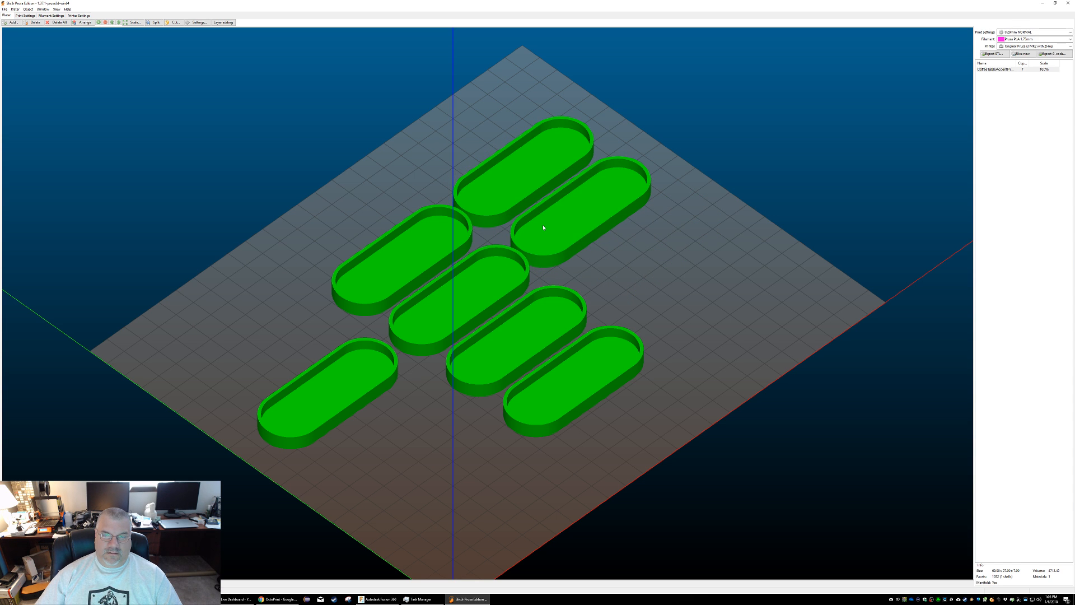
Step: Add one more copy of the part and auto-arrange all eight on the plate
right_click(473, 274)
left_click(499, 282)
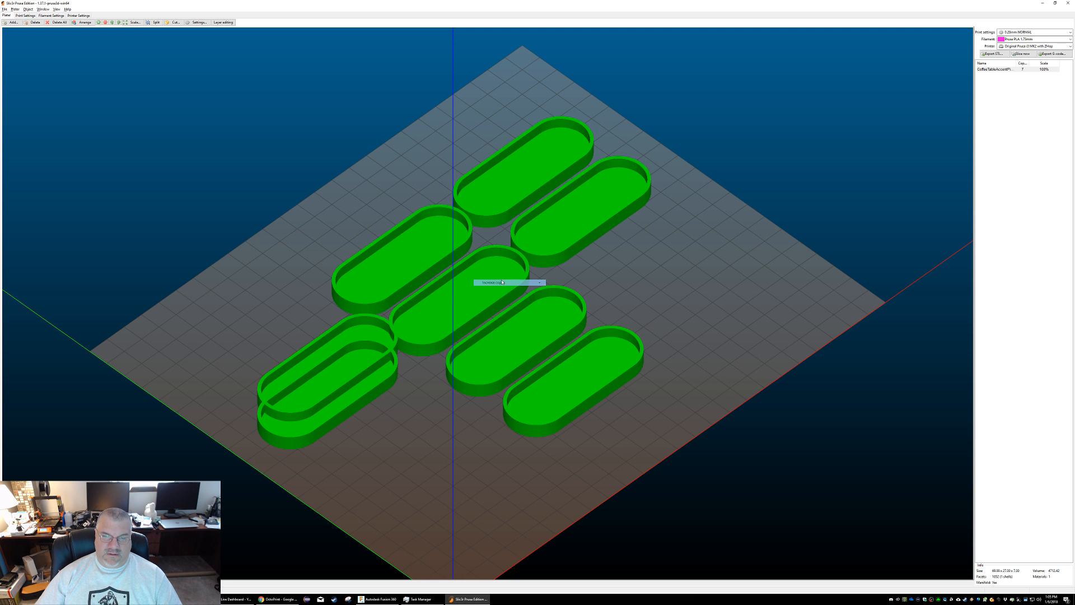
left_click(83, 23)
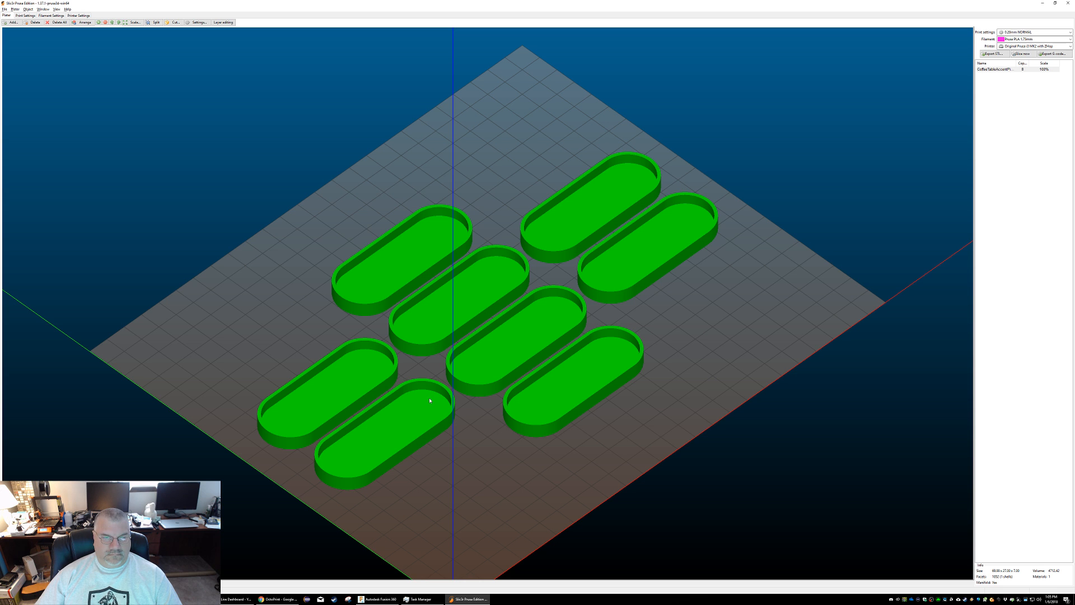
left_click_drag(673, 371, 641, 419)
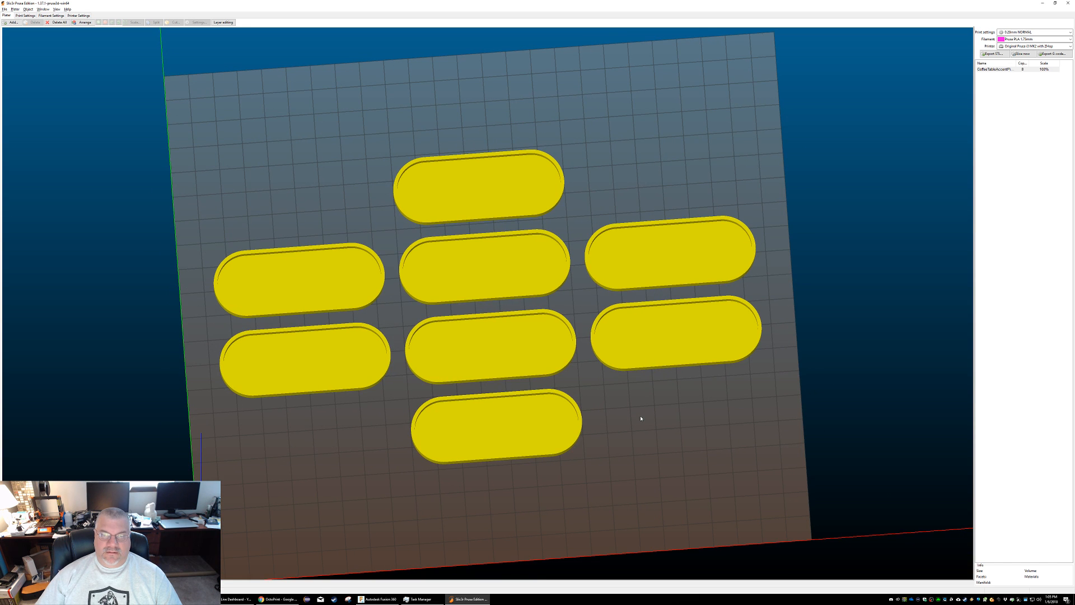
left_click_drag(641, 418, 638, 418)
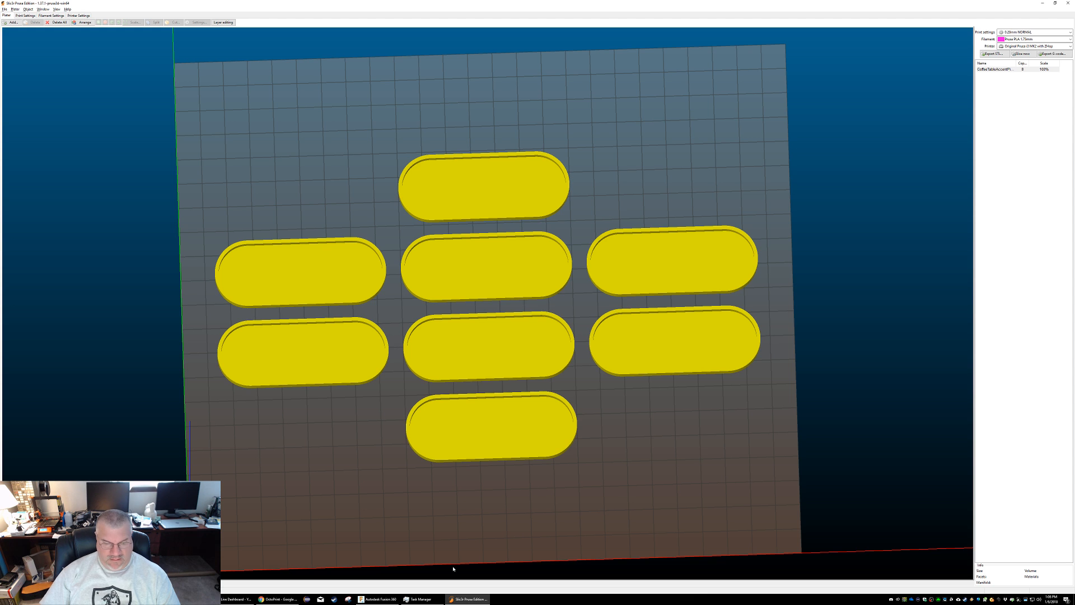
Step: Switch to the YouTube Live Dashboard, make the author of the latest chat message a moderator, and return to Slic3r
left_click(231, 599)
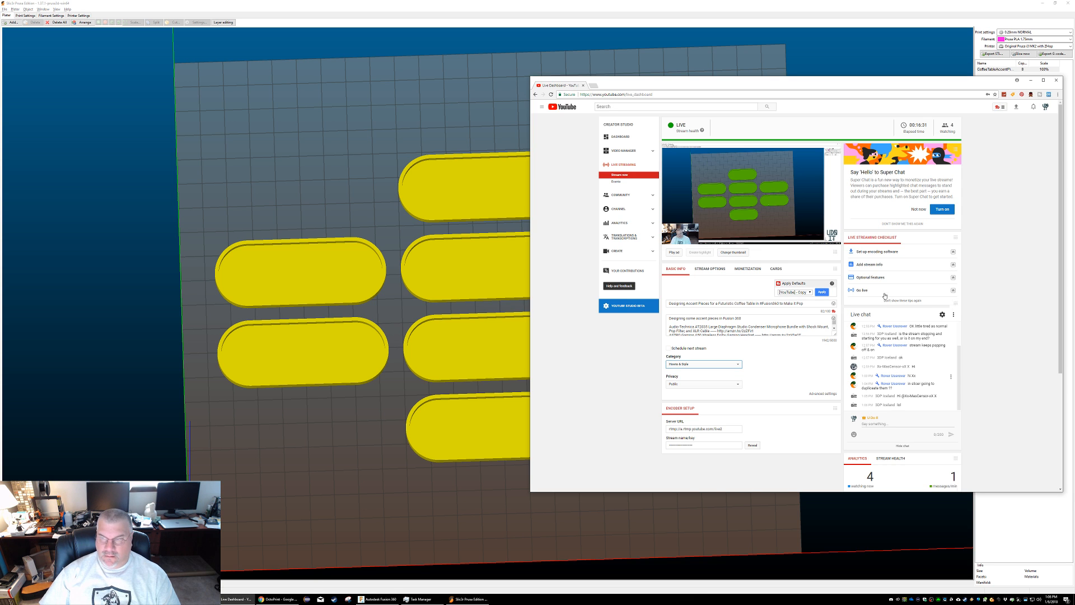
left_click(950, 406)
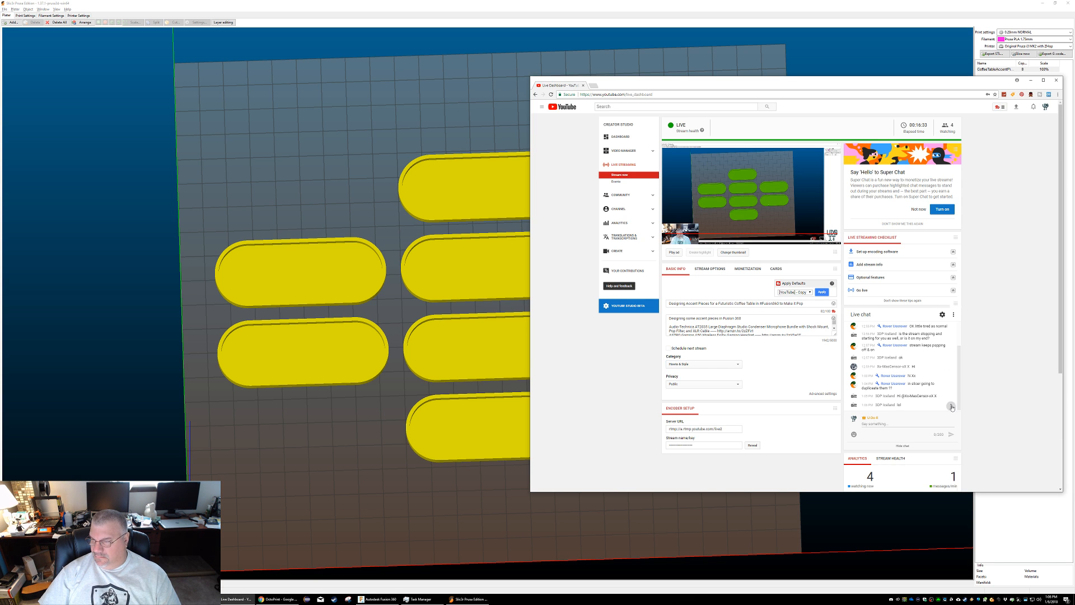
left_click(950, 392)
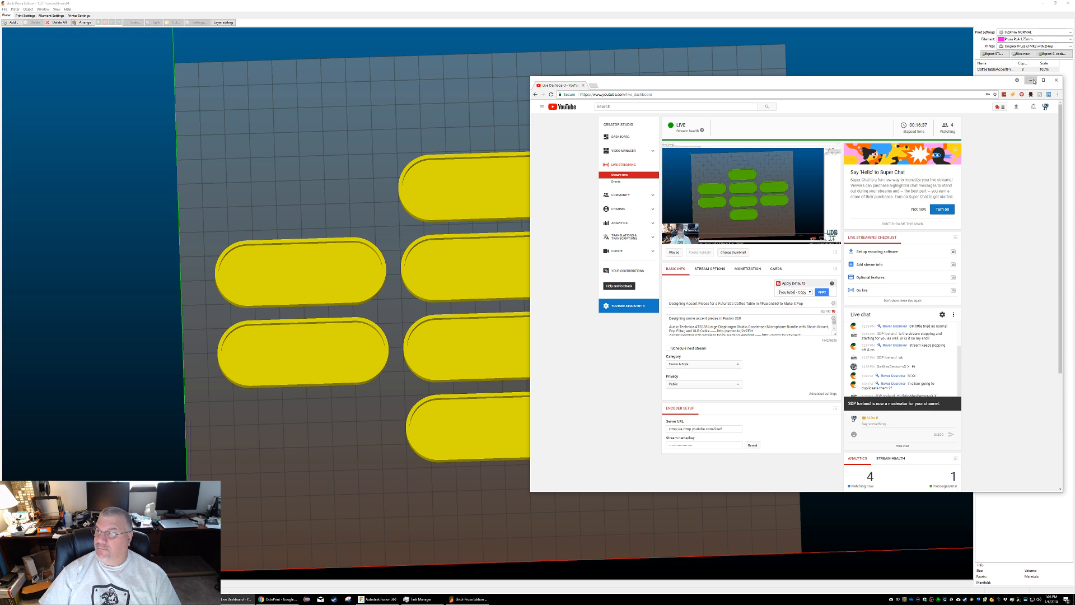
left_click(1032, 82)
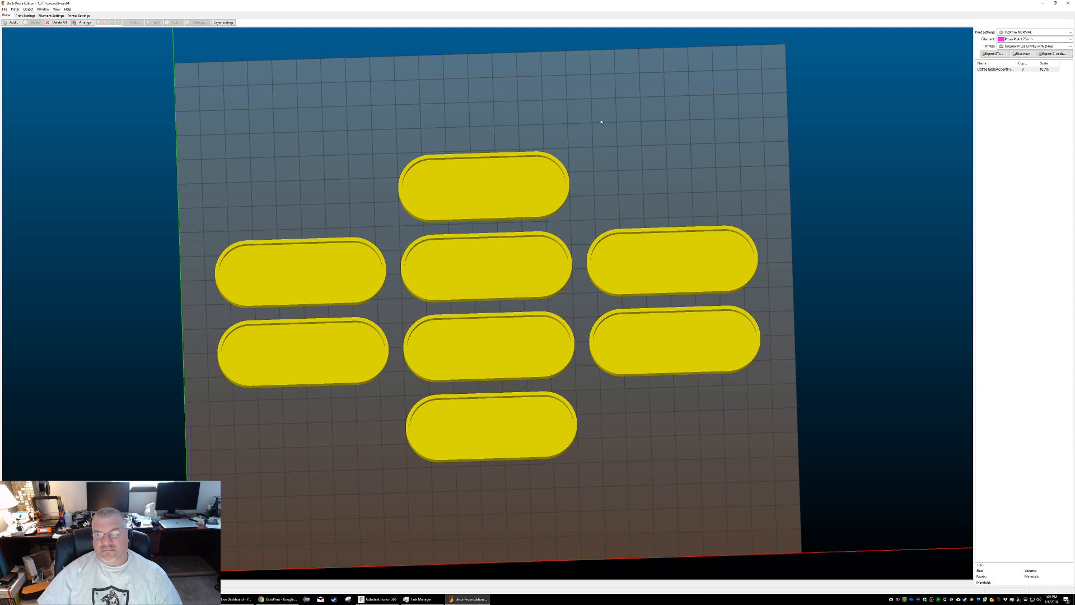
Step: Line up four copies in a column along the plate's right edge and shift two middle copies toward the back-left
left_click_drag(597, 122, 500, 132)
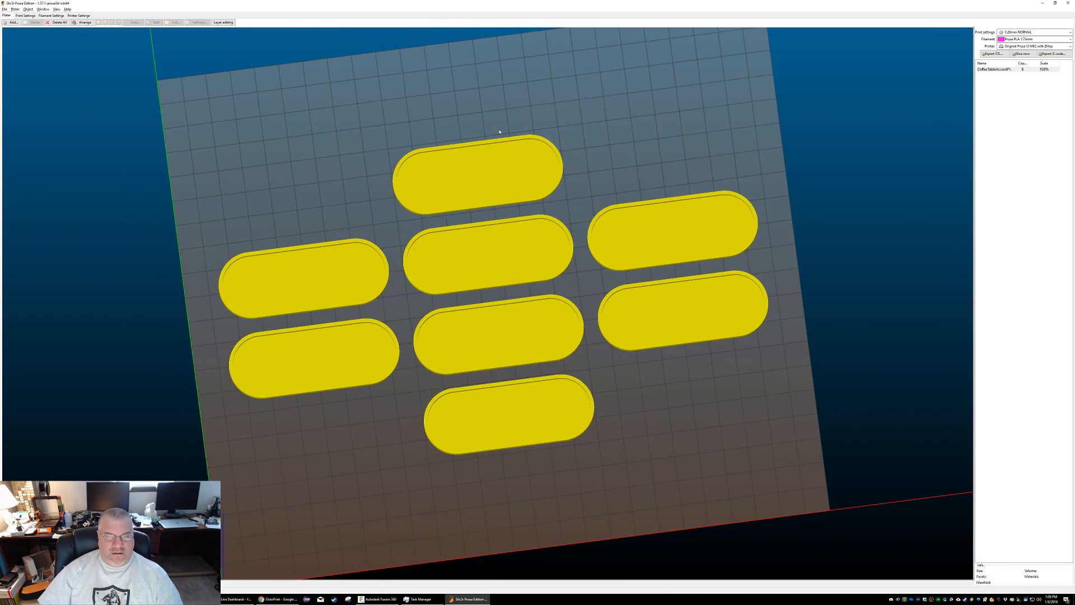
mouse_move(598, 148)
left_mouse_down()
mouse_move(590, 125)
mouse_move(585, 133)
left_mouse_up()
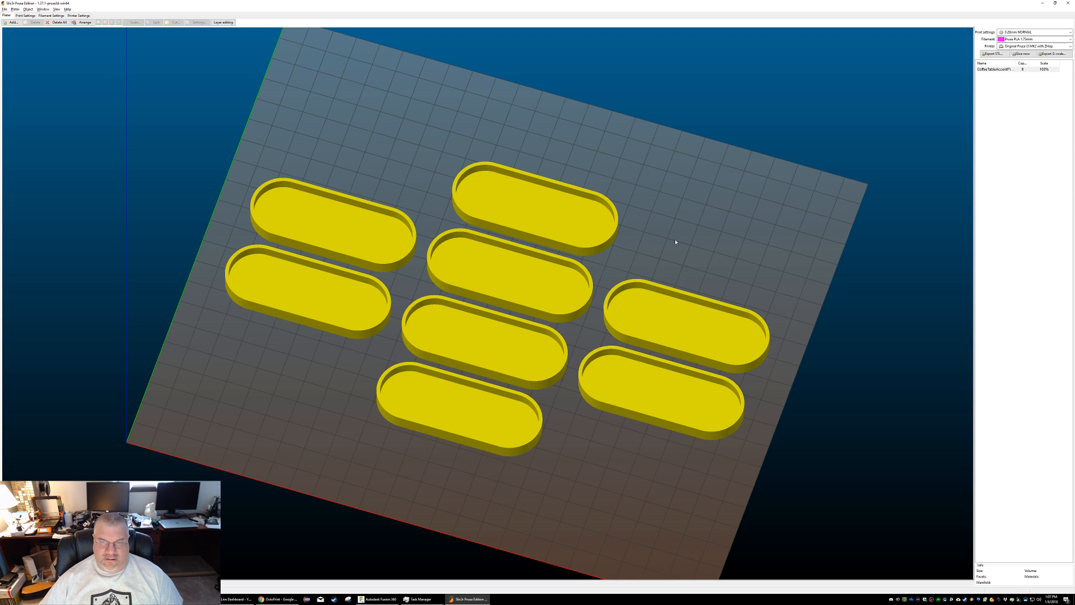
left_click_drag(671, 252, 674, 283)
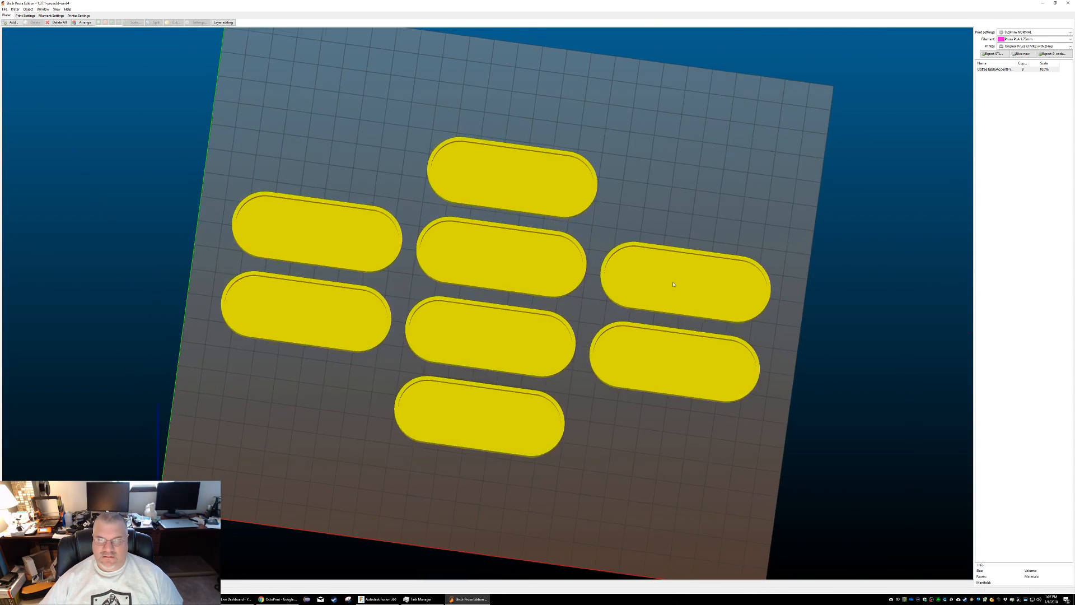
left_click(611, 268)
left_click_drag(613, 244, 649, 186)
left_click_drag(308, 232, 673, 290)
left_click_drag(322, 319, 674, 442)
left_click_drag(488, 177, 382, 159)
left_click_drag(464, 273, 360, 252)
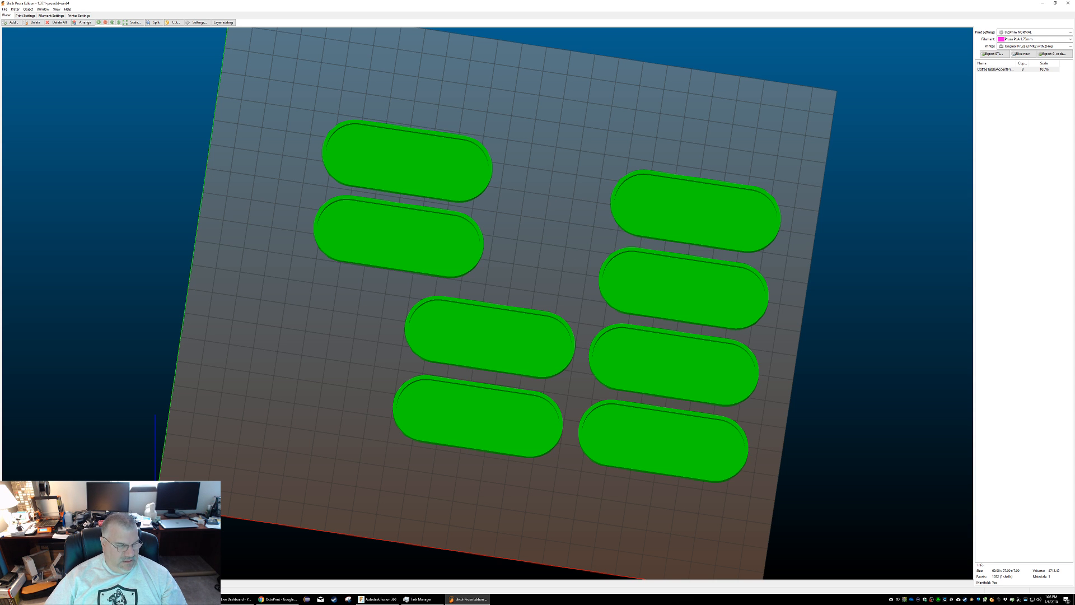
Step: Preview the sliced plate with tool colouring and single-layer display, stepping down from the top layer to the lower solid layers
left_click(27, 583)
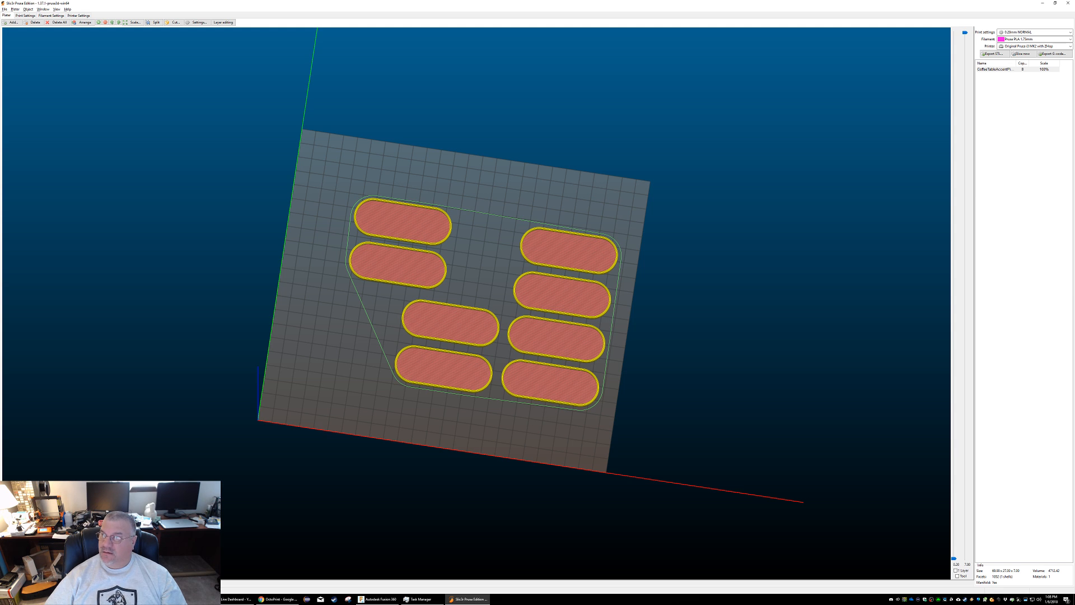
left_click(958, 576)
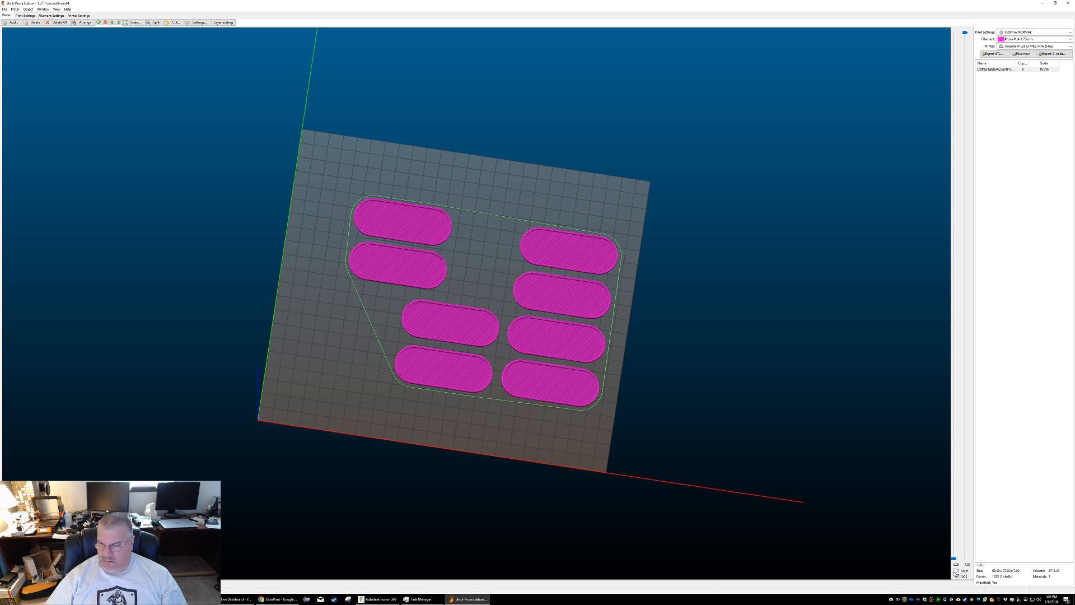
left_click(956, 570)
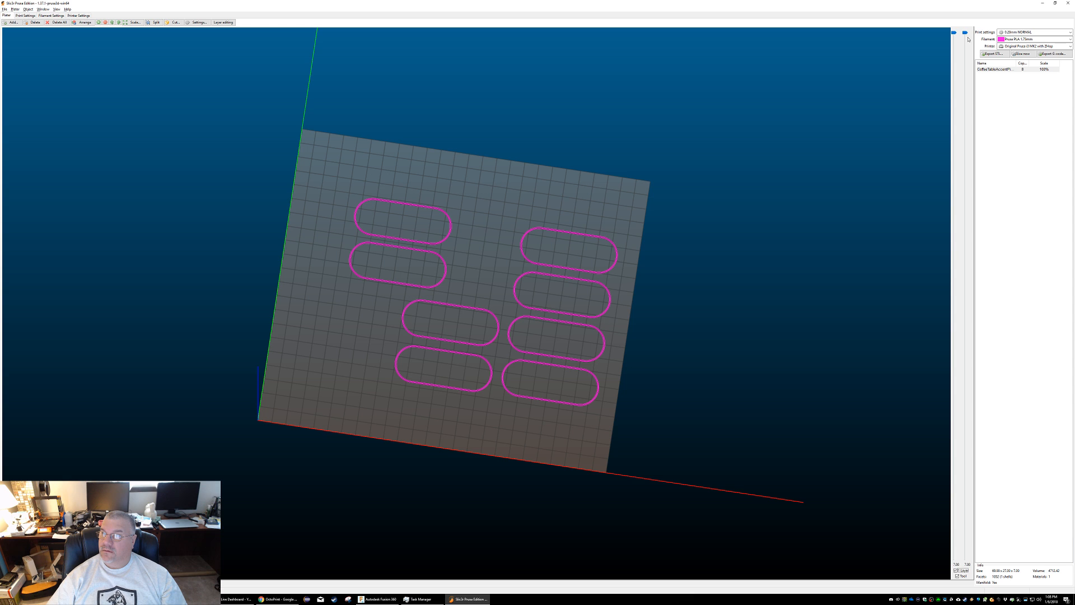
left_click_drag(968, 39, 970, 72)
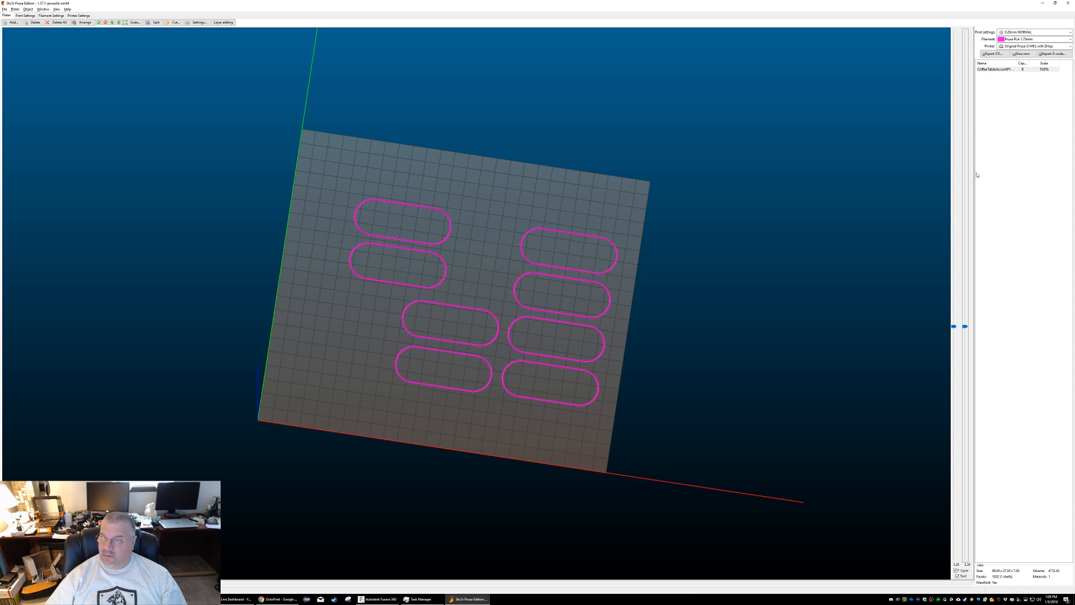
left_click_drag(965, 327, 962, 526)
left_click(956, 576)
left_click(956, 570)
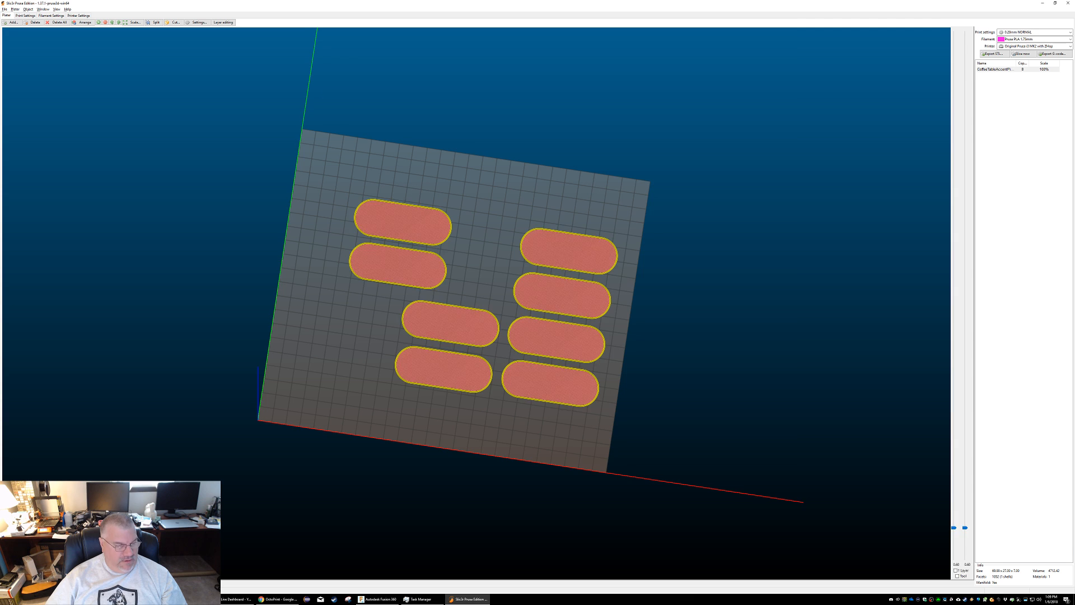
Step: Leave the preview, remove all objects from the plate, and add the coffee table accent piece STL again
left_click(7, 582)
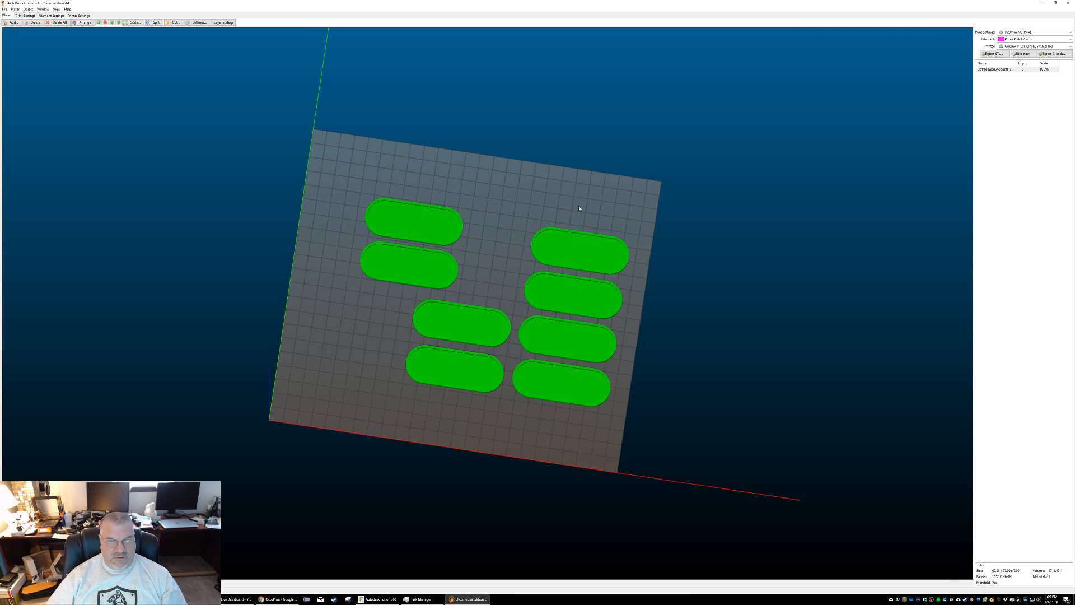
left_click_drag(523, 198, 522, 193)
left_click(564, 258)
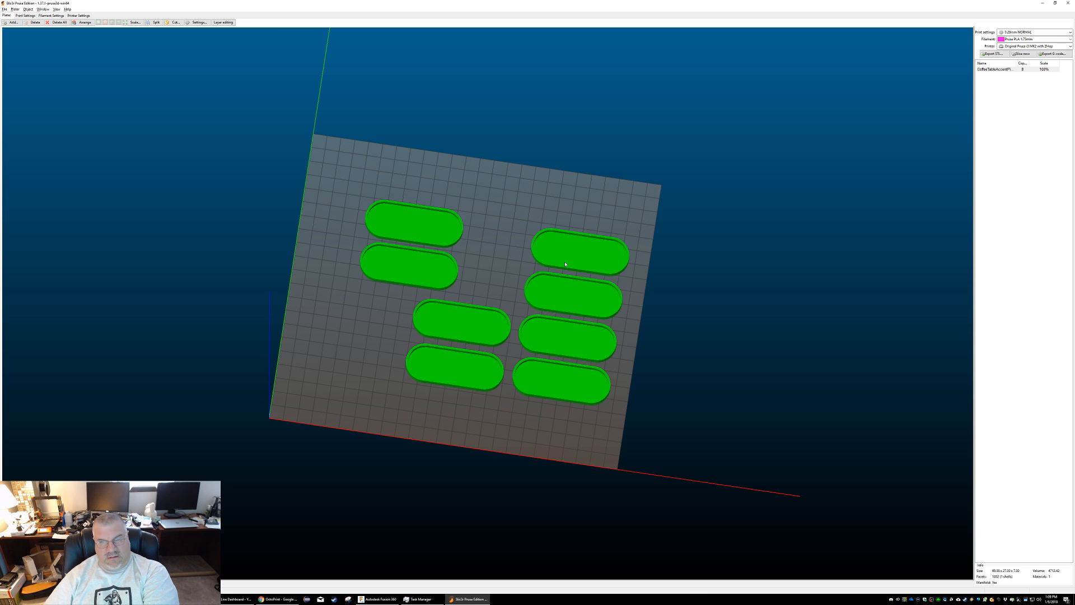
left_click(58, 22)
left_click(11, 23)
double_click(96, 51)
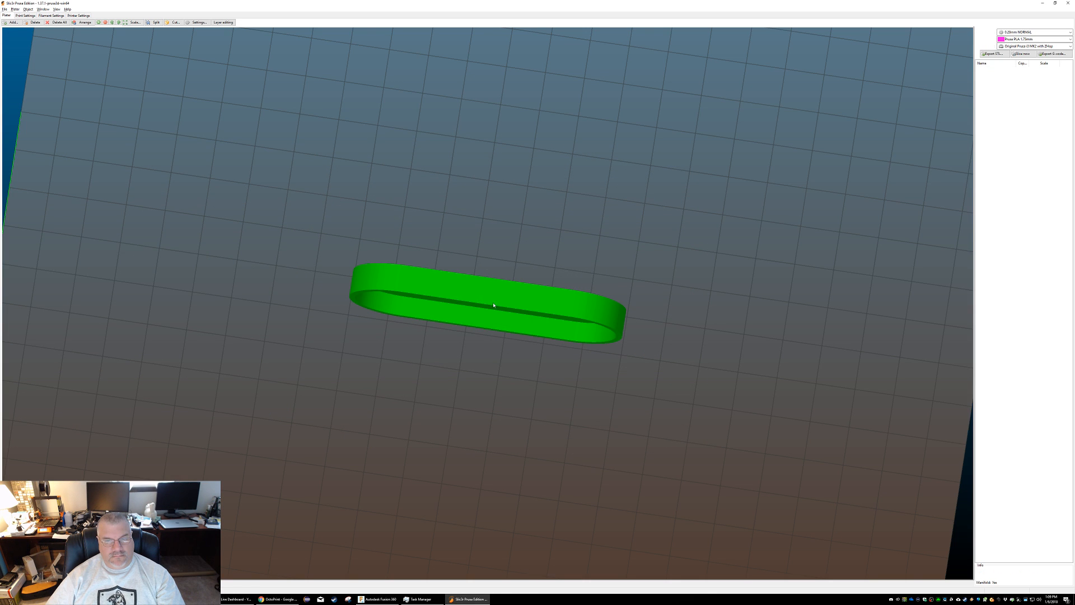
Step: Rotate the part by -90 degrees around the X axis so it lies flat with its recess facing up
right_click(457, 301)
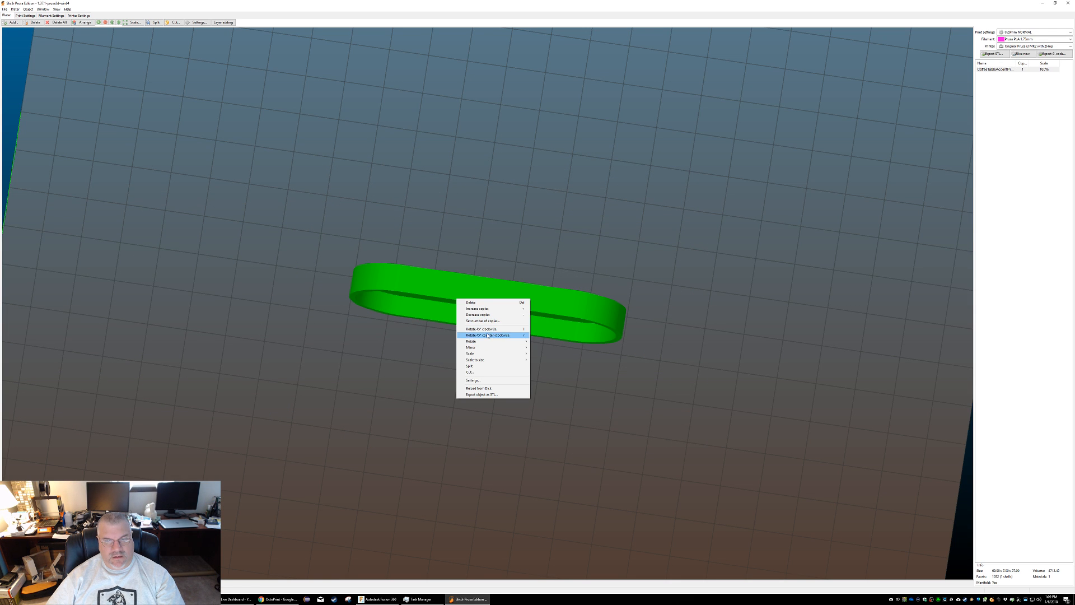
mouse_move(473, 341)
left_click(571, 341)
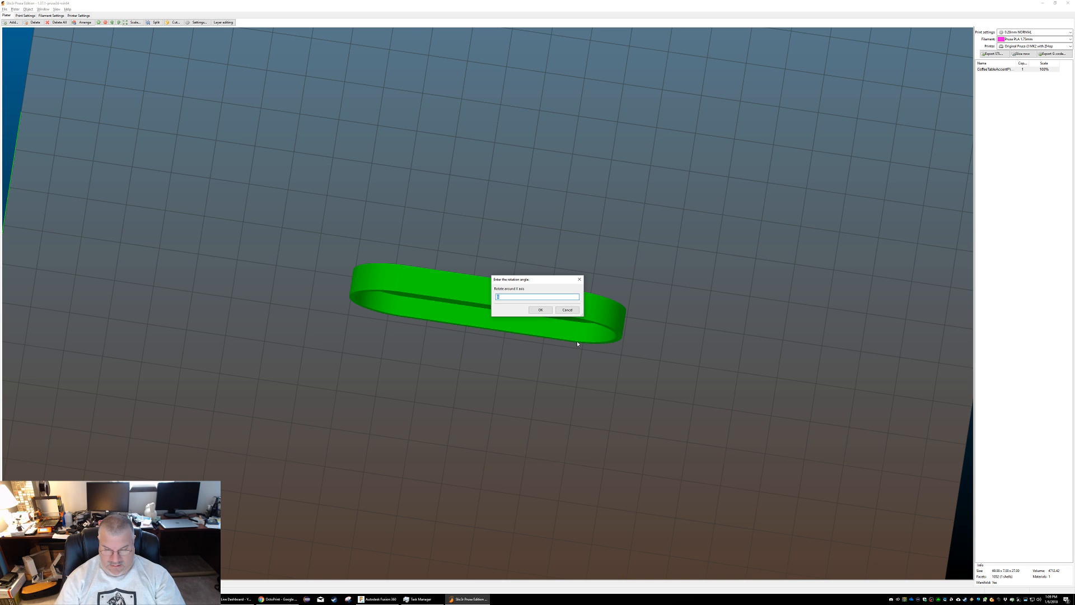
type("-90")
key("Return")
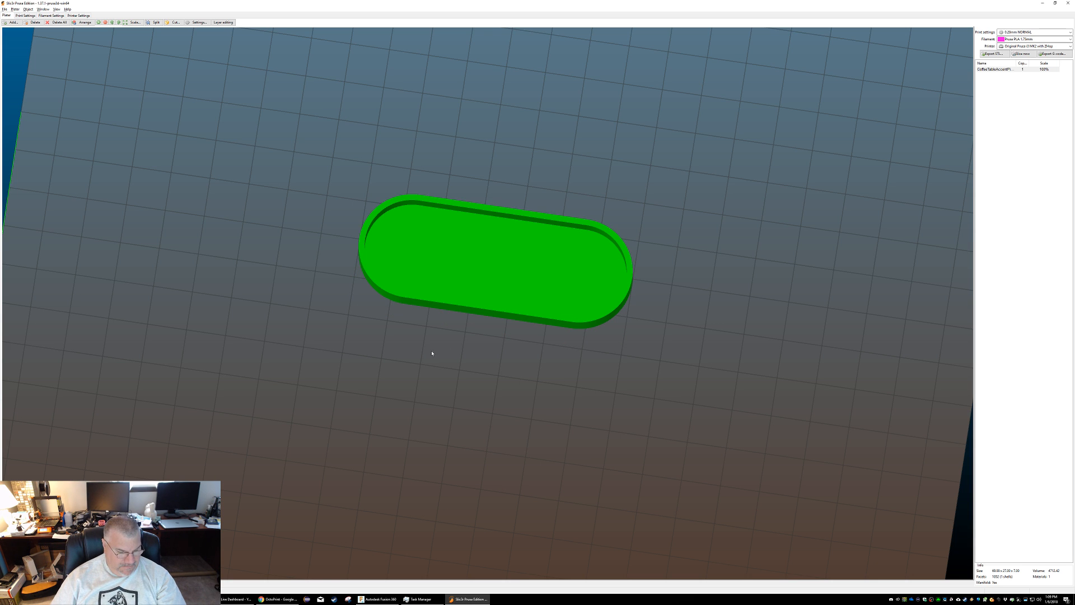
Step: Move the part to the plate's back-left corner, add a second copy and place it directly in front of the first
scroll(424, 351, "down", 5)
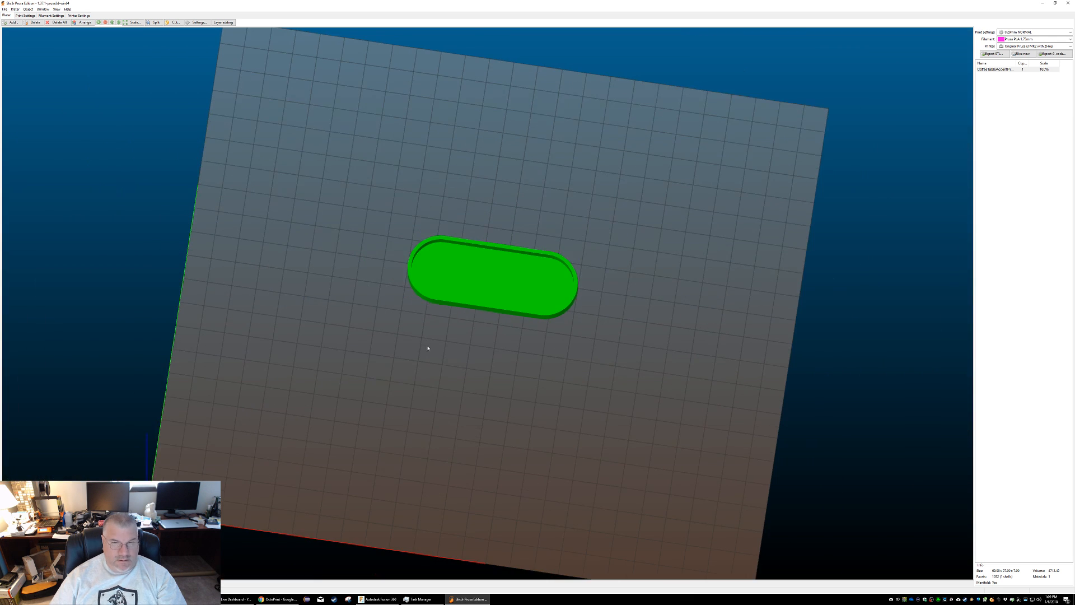
left_click_drag(475, 269, 362, 122)
right_click(362, 122)
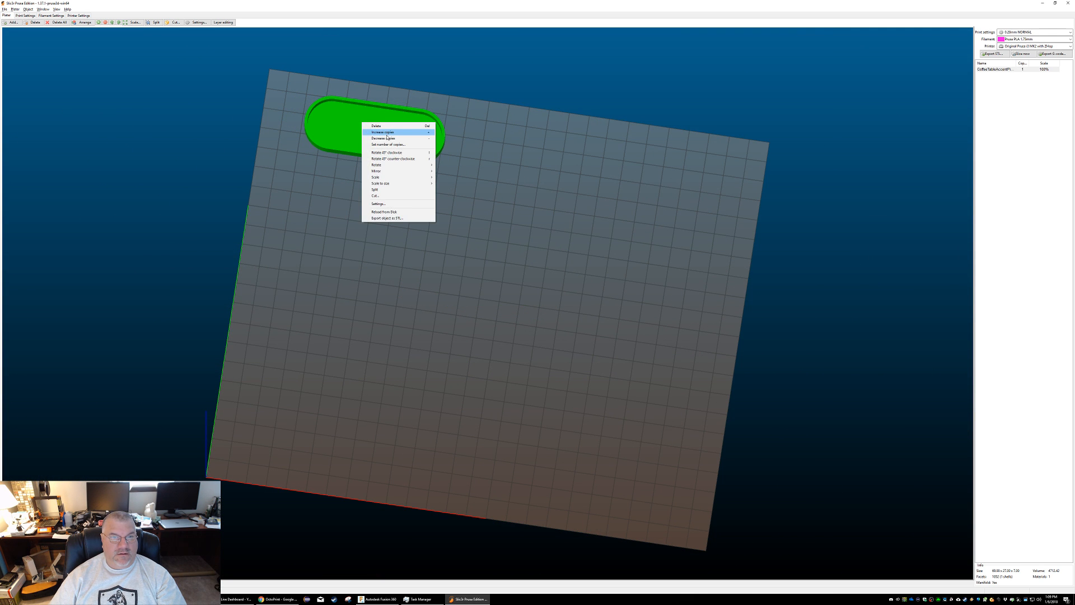
left_click(384, 132)
left_click_drag(436, 102, 403, 178)
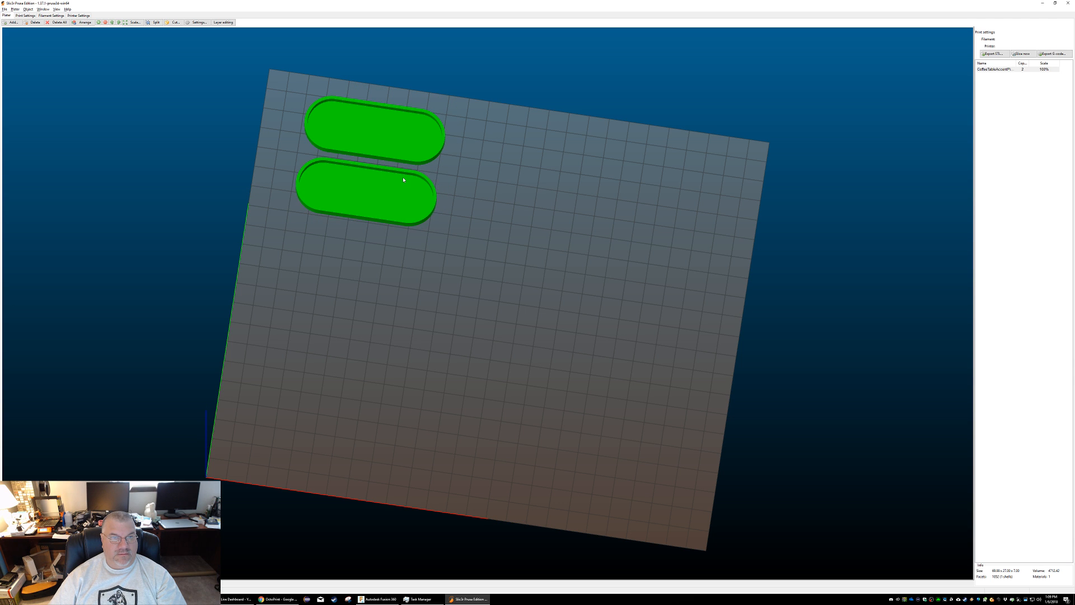
Step: Add a third and fourth copy and line them up in front to form a column of four
right_click(400, 135)
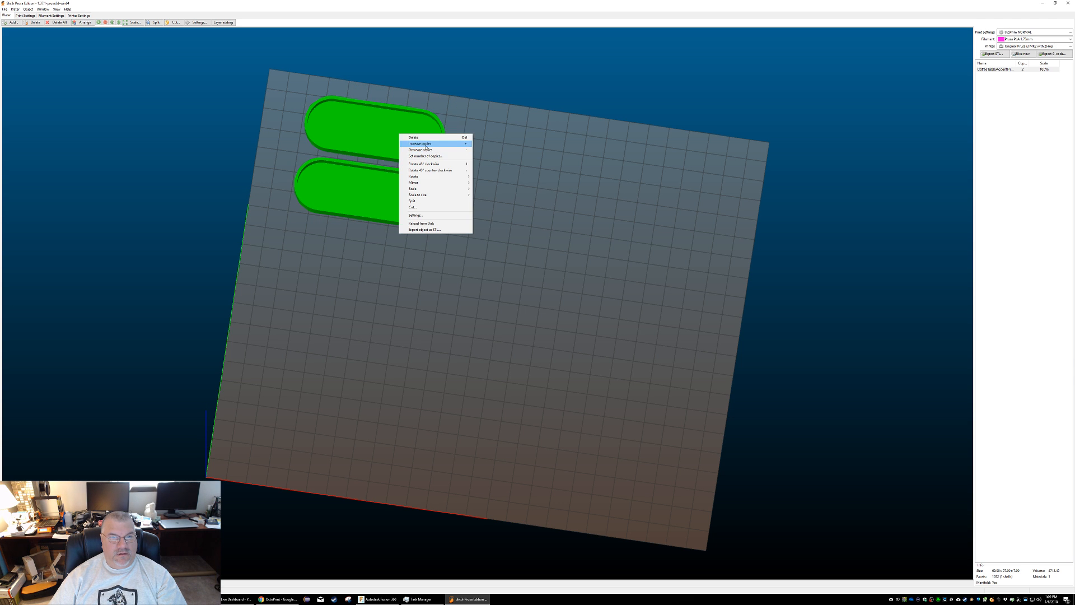
left_click(436, 146)
left_click_drag(440, 150, 422, 221)
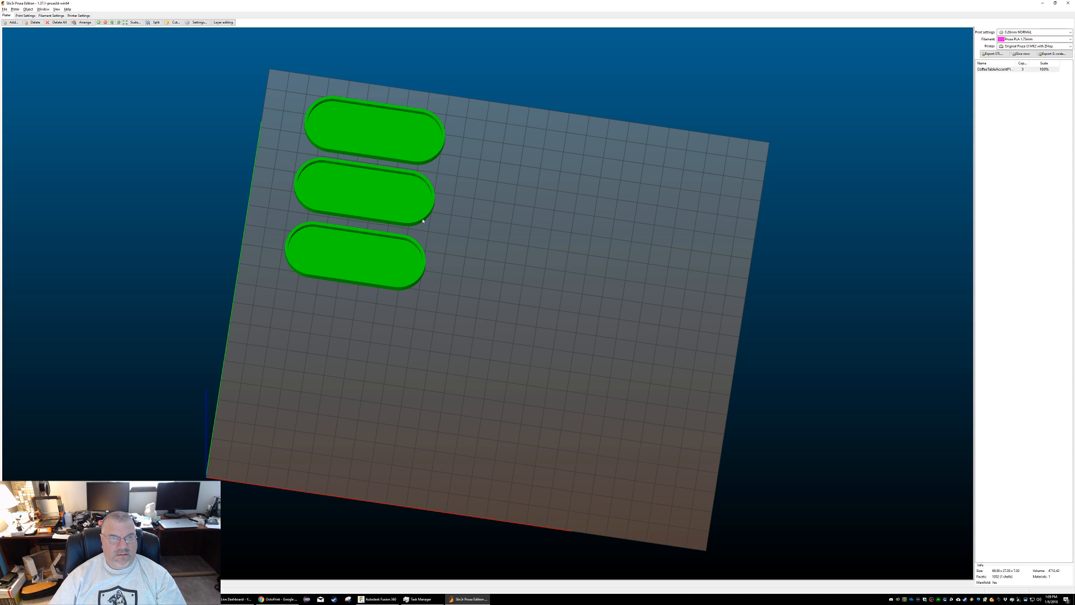
right_click(424, 137)
left_click(439, 142)
left_click_drag(442, 238, 409, 325)
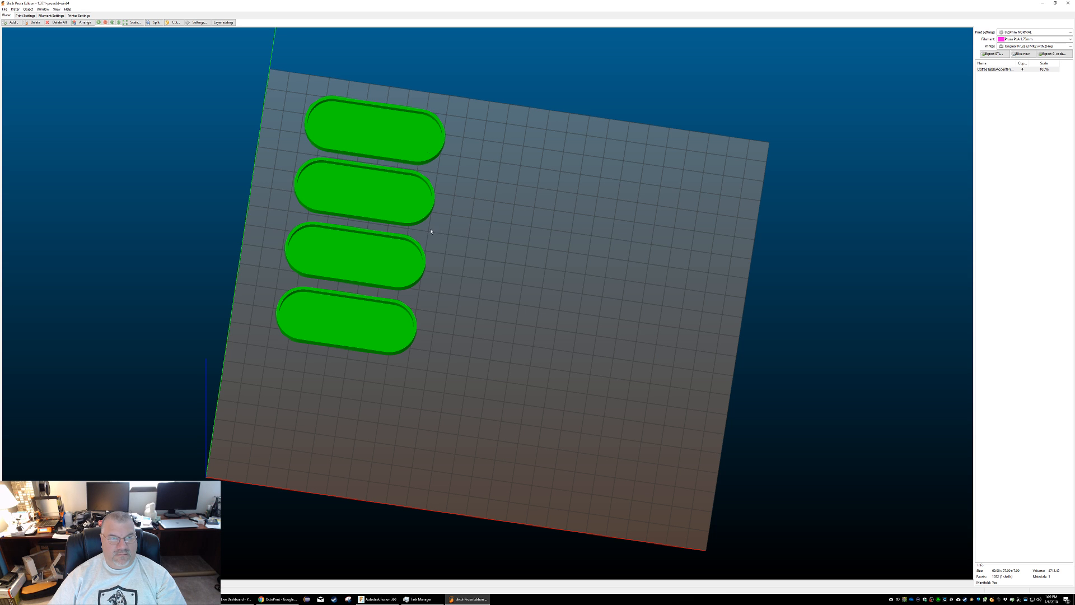
Step: Shift the four copies one by one toward the front of the plate, keeping them evenly spaced in their column
left_click(348, 379)
left_click_drag(357, 331, 346, 397)
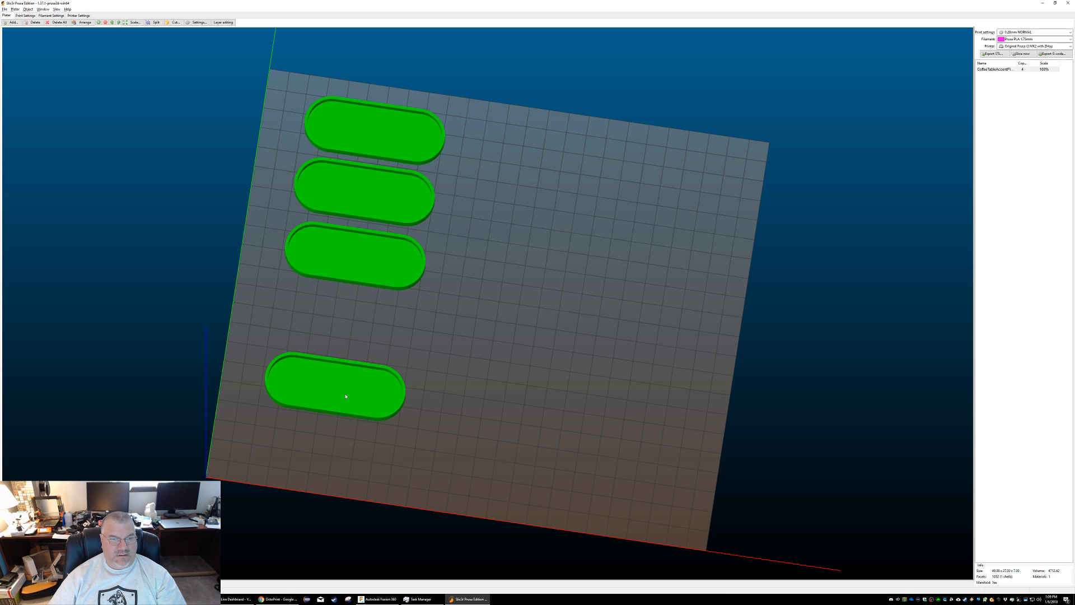
left_click_drag(360, 263, 353, 334)
left_click(484, 340)
left_click_drag(484, 341, 486, 374)
left_click(352, 229)
left_click_drag(352, 229, 358, 300)
left_click_drag(397, 427, 400, 425)
left_click_drag(344, 170, 343, 248)
Step: Add a fifth and sixth copy and place them in a second column beside the two rearmost parts
right_click(343, 244)
left_click(358, 252)
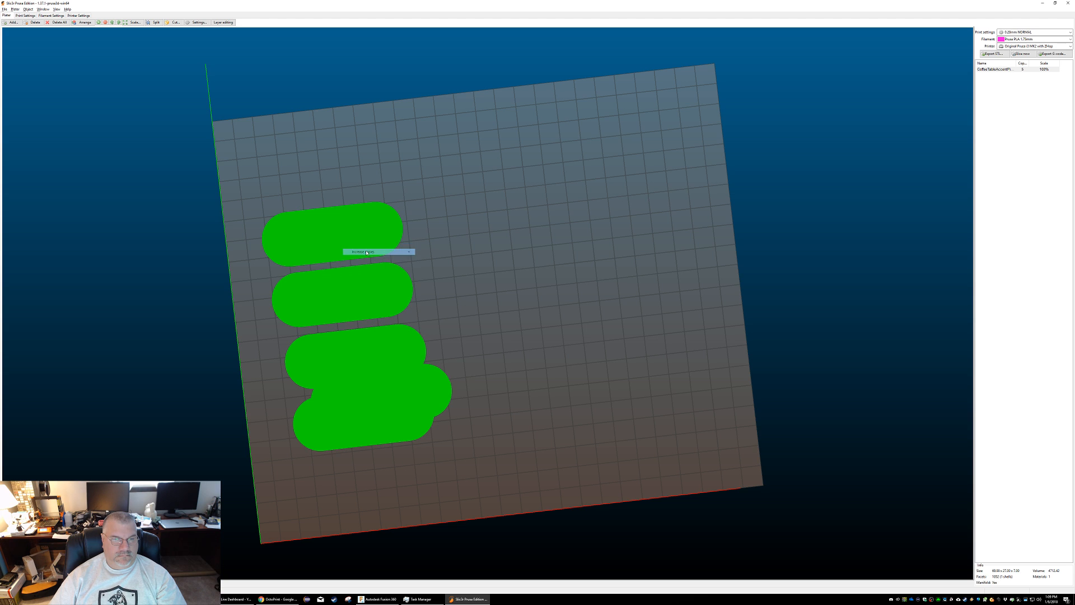
left_click_drag(448, 381, 550, 207)
right_click(368, 218)
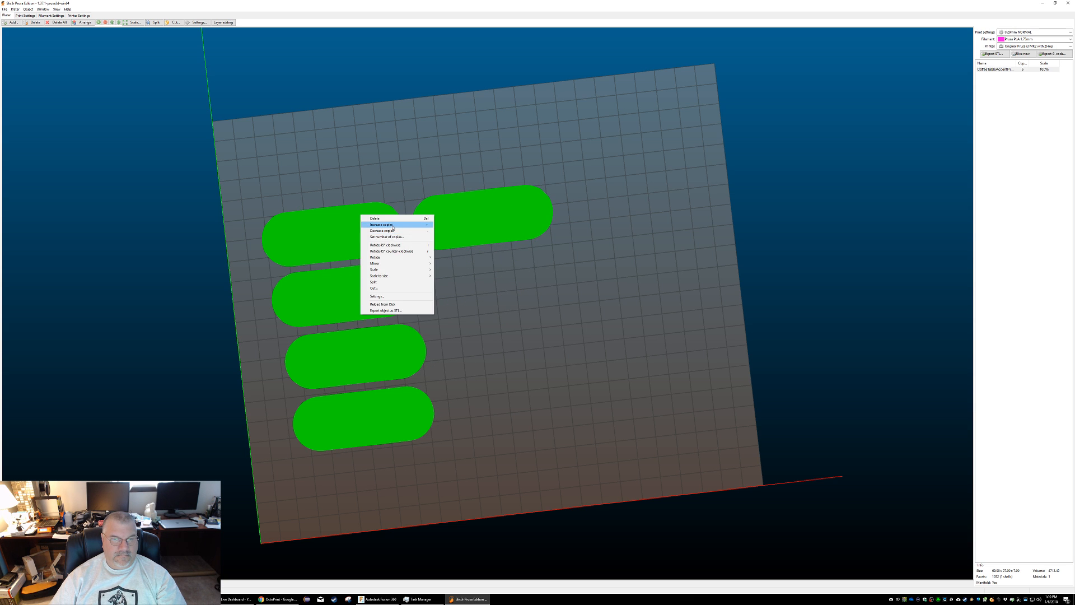
left_click(381, 225)
left_click_drag(534, 175, 525, 260)
Step: Add a seventh and eighth copy and place them at the front of the second column, completing a two-by-four layout
right_click(353, 212)
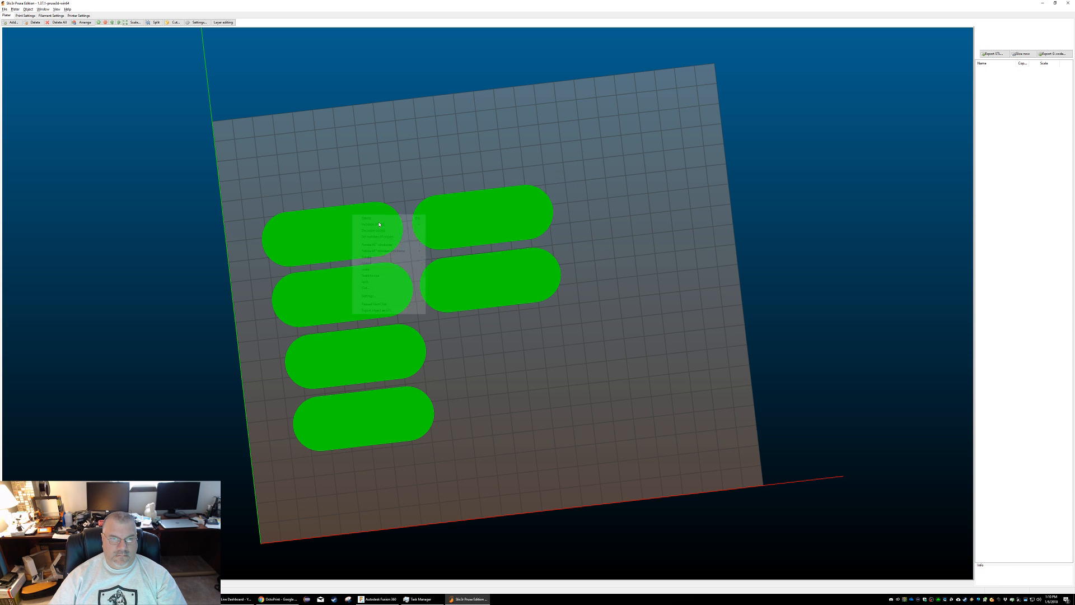
left_click(372, 219)
left_click_drag(572, 245, 565, 330)
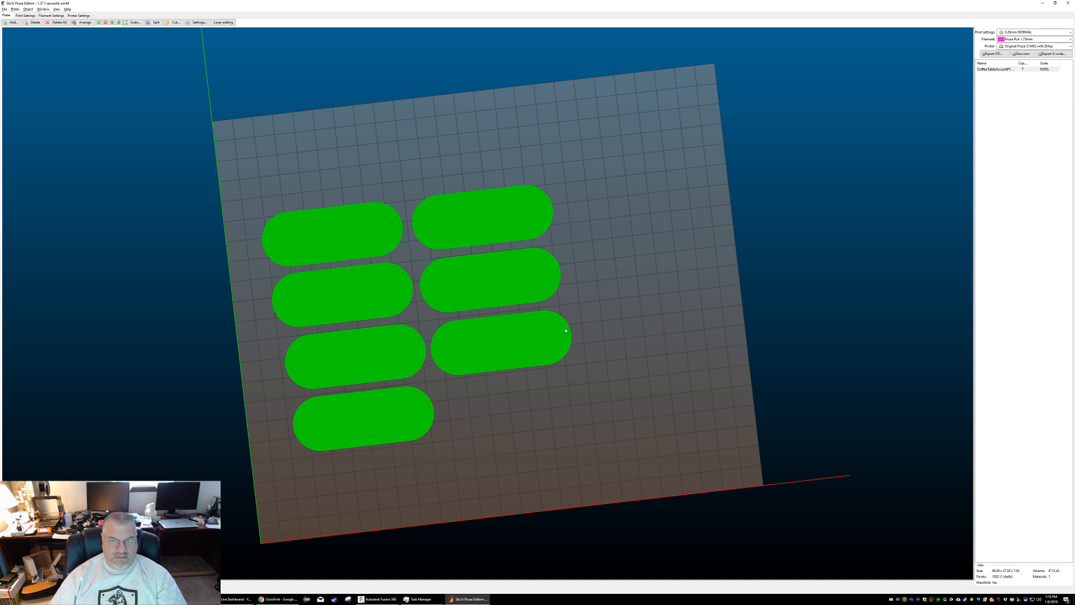
right_click(383, 213)
left_click(392, 220)
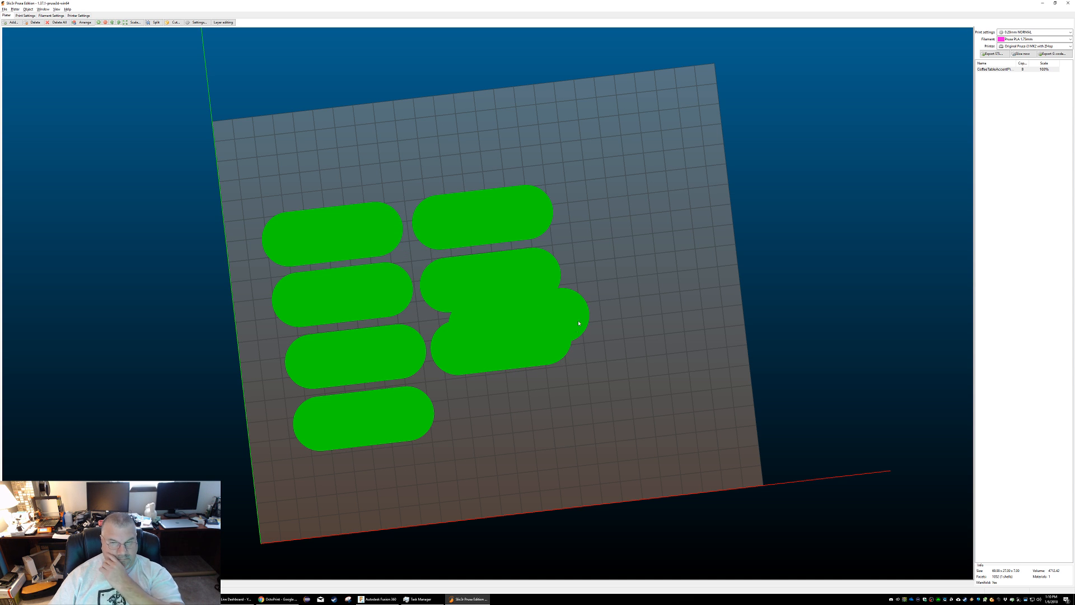
left_click_drag(579, 323, 571, 385)
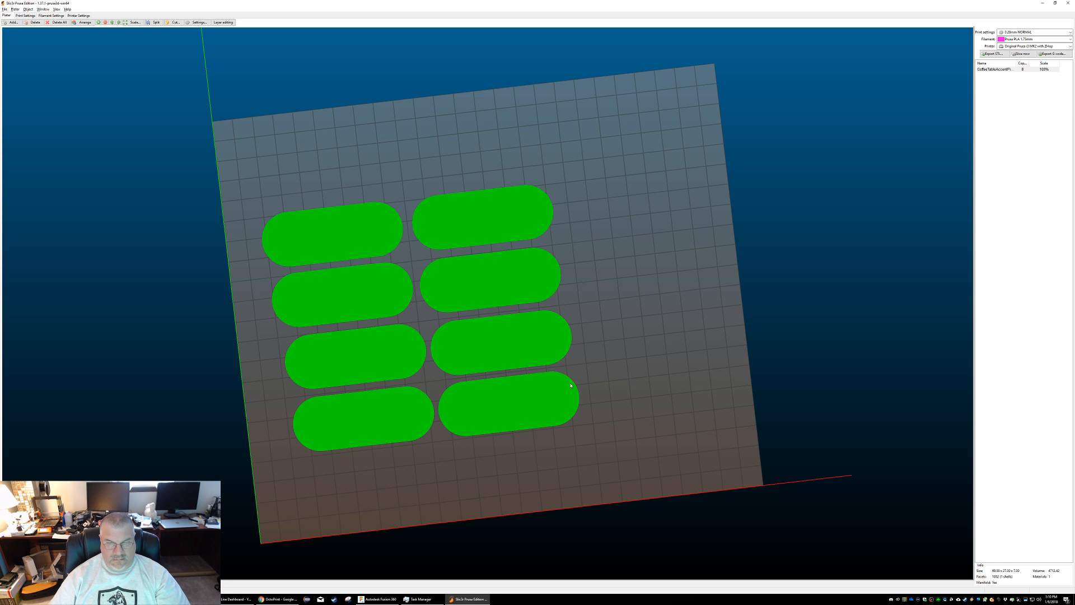
Step: Switch to the OBS window
key("alt+Tab")
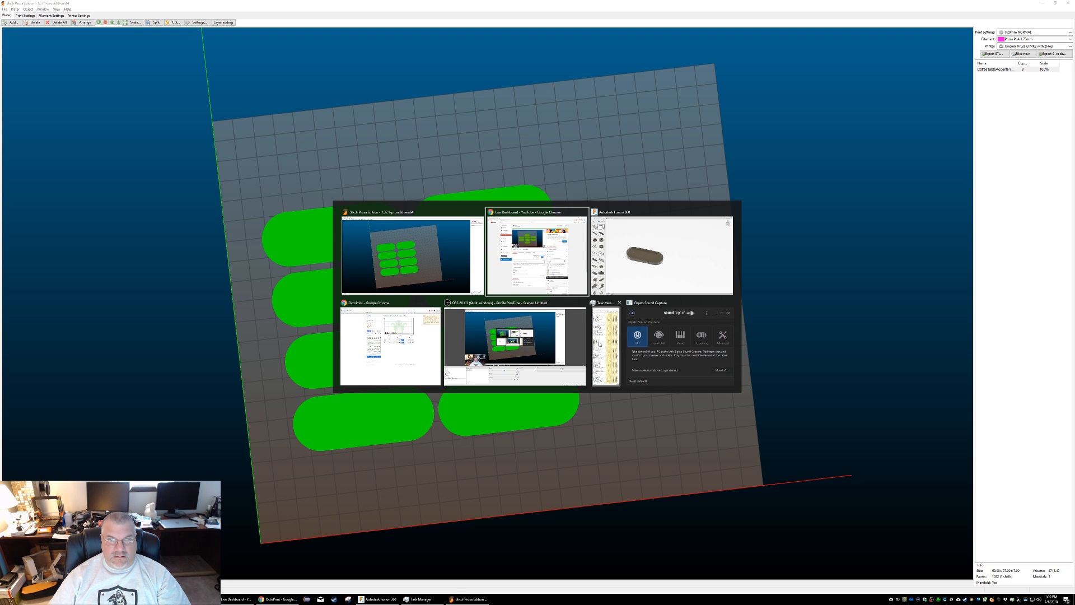
left_click(515, 342)
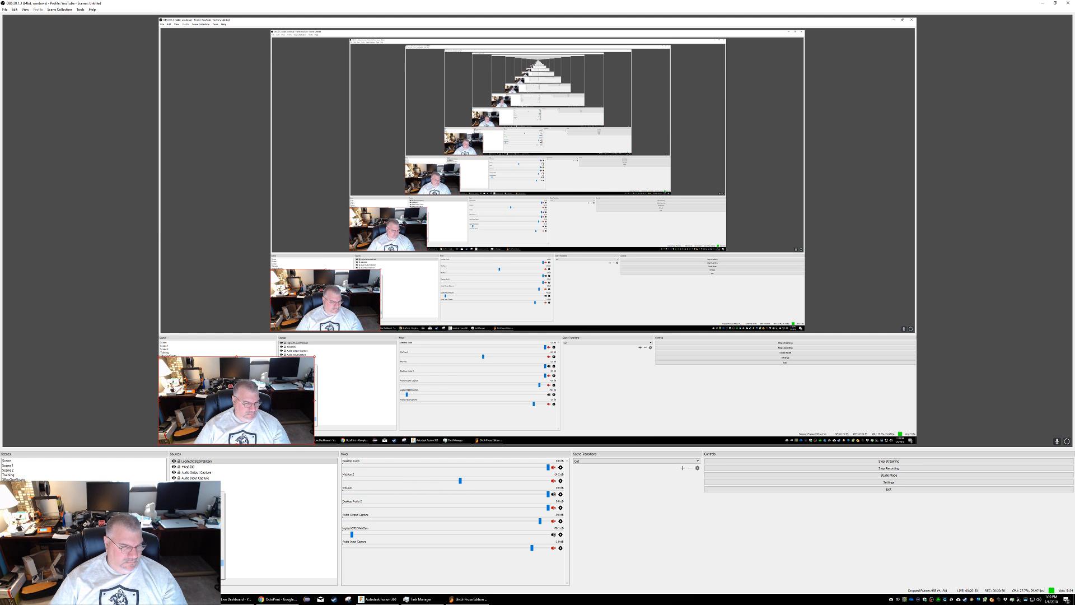
Step: Try adding an existing Logitech webcam source to the scene and remove it again
left_click(197, 563)
left_click(493, 276)
left_click(513, 287)
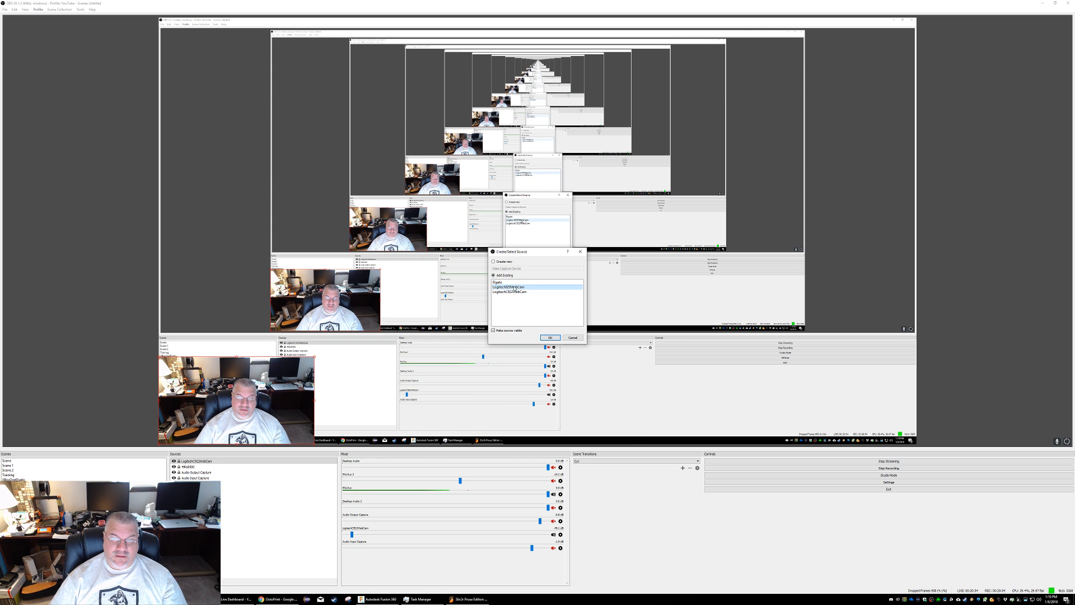
left_click(549, 337)
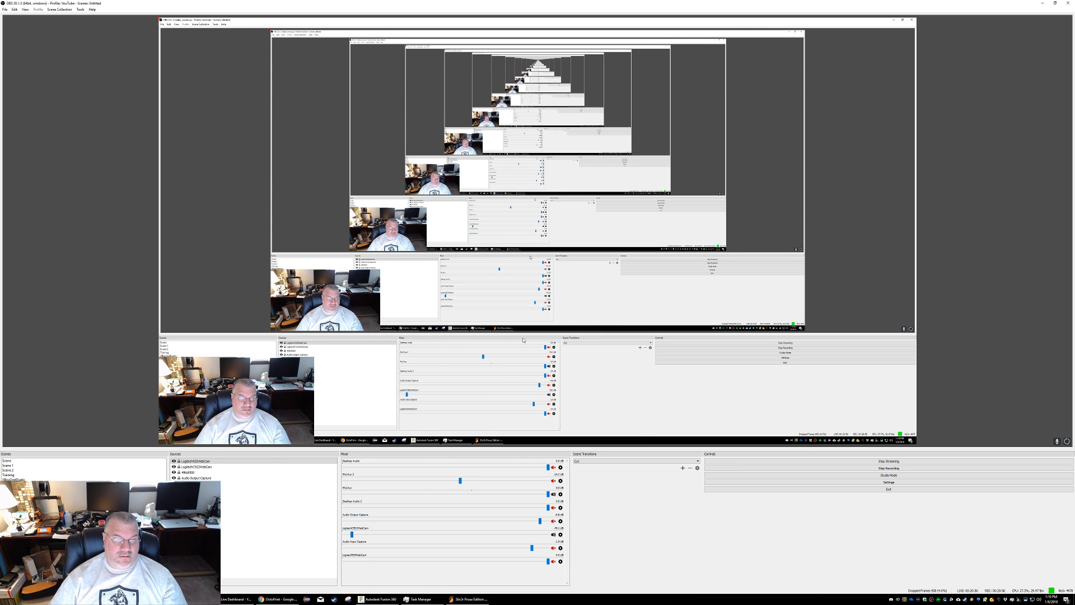
left_click(207, 461)
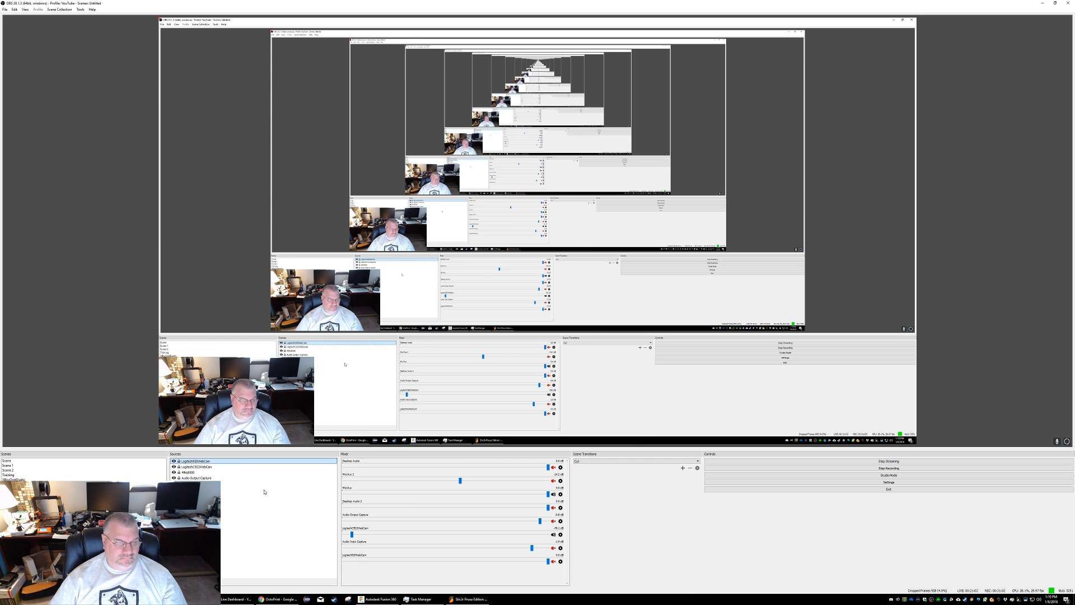
right_click(211, 462)
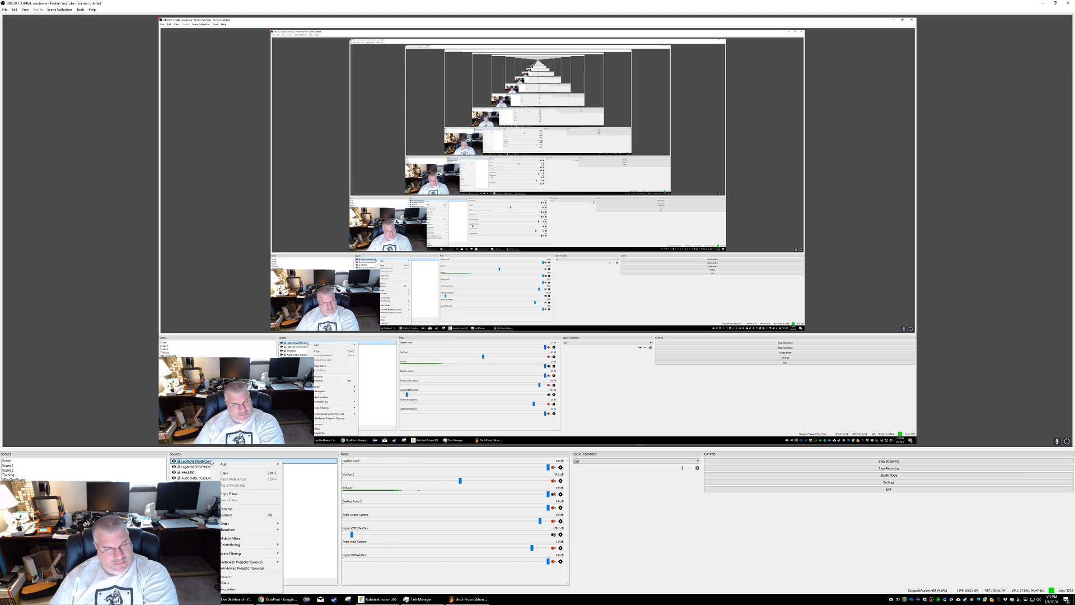
left_click(235, 514)
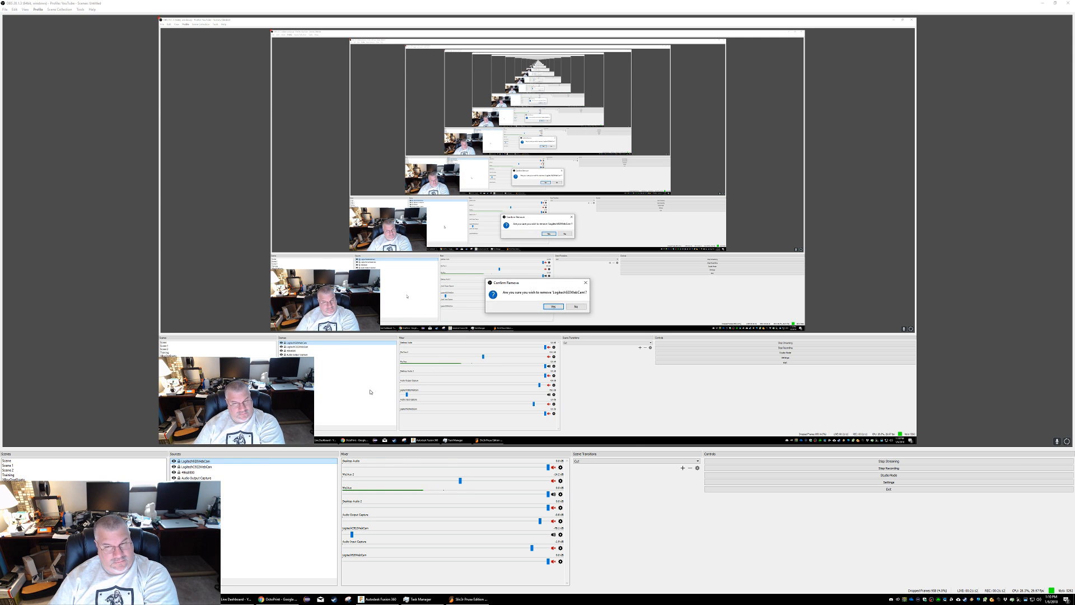
key("Return")
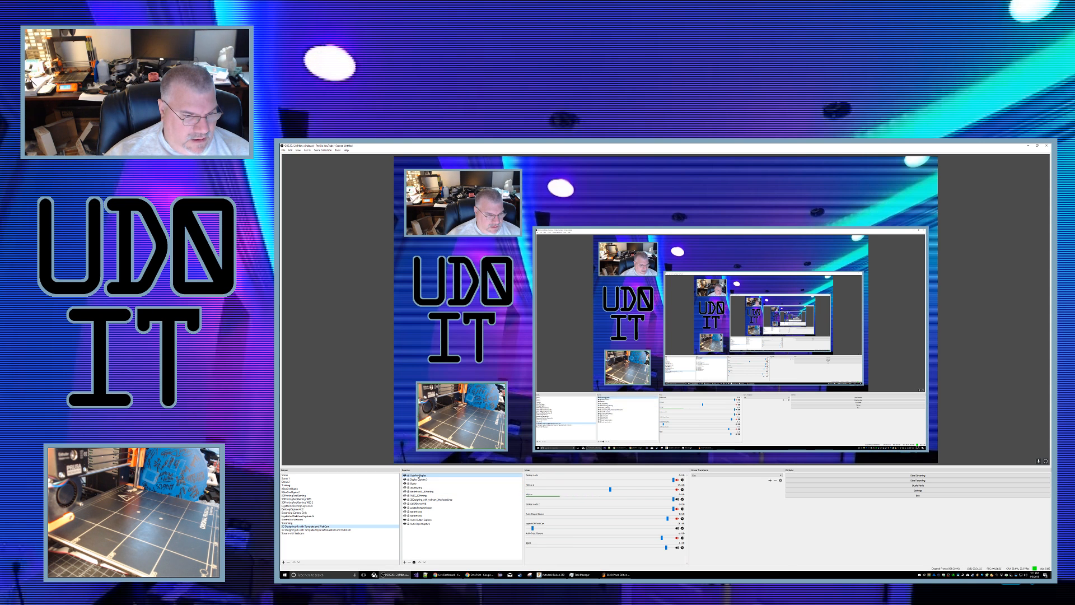
Step: Copy the printer camera source from the template scene into the desktop webcam scene and place it directly above the webcam picture
right_click(417, 475)
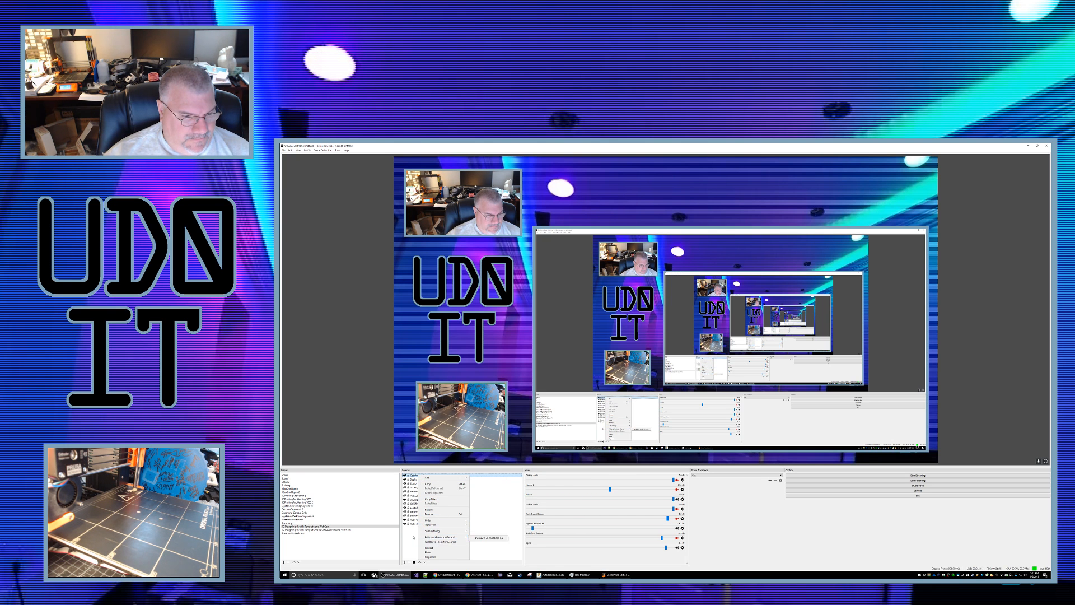
key("Escape")
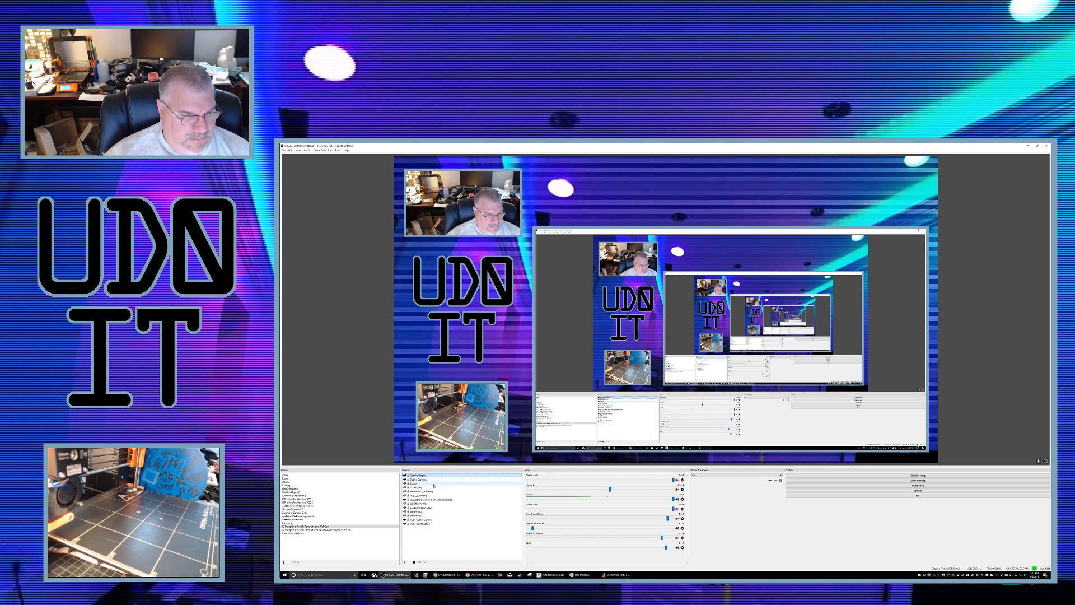
left_click(295, 534)
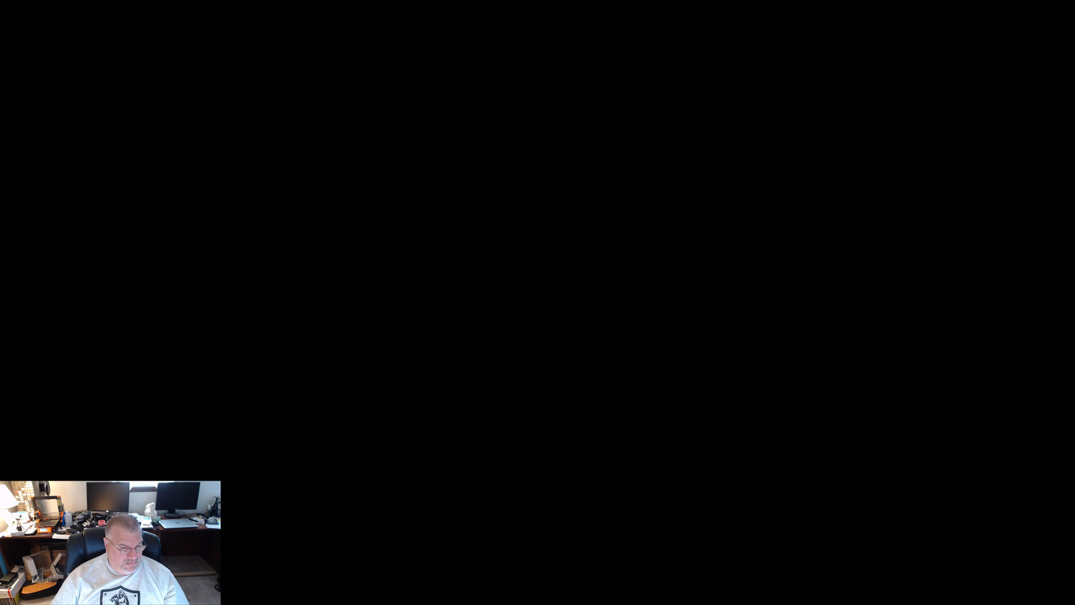
right_click(233, 492)
left_click(258, 509)
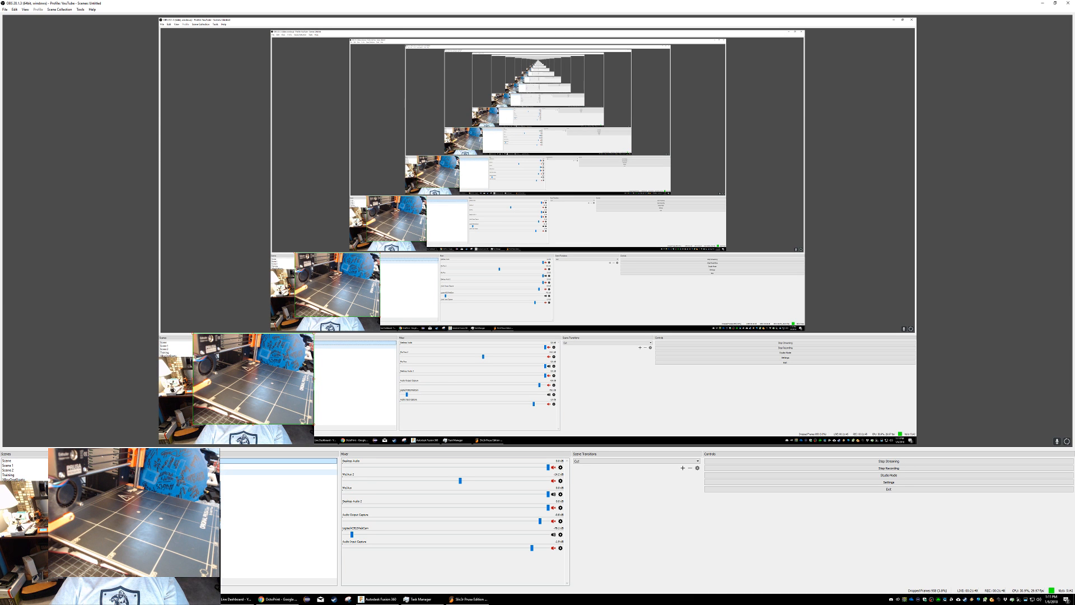
left_click_drag(163, 491, 234, 491)
left_click_drag(324, 364, 239, 294)
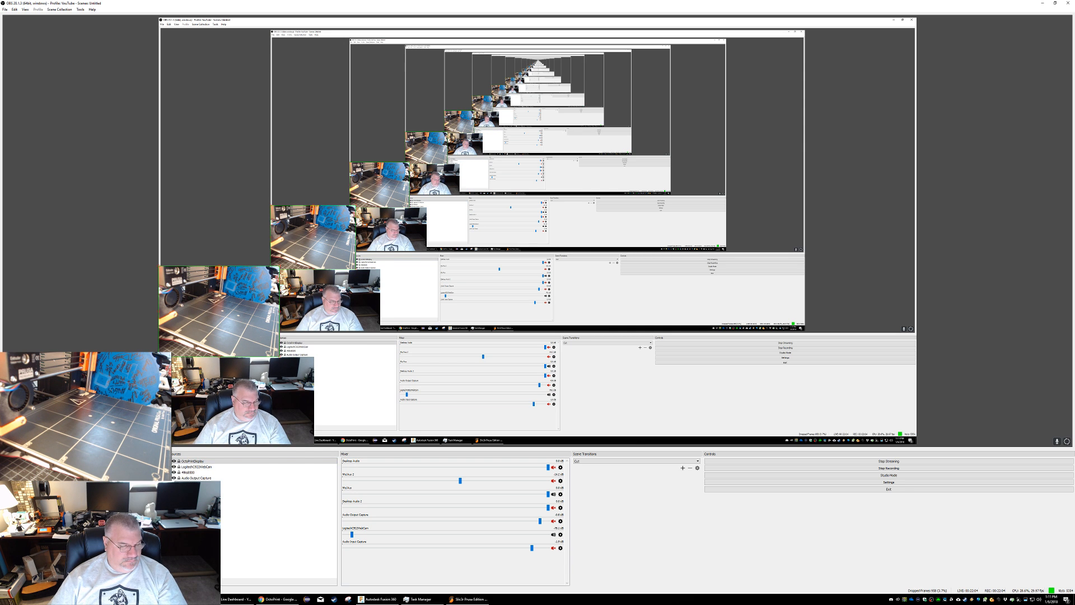
Step: Return to Slic3r and nudge the three rearmost copies of the left column slightly to even out their alignment
left_click(386, 600)
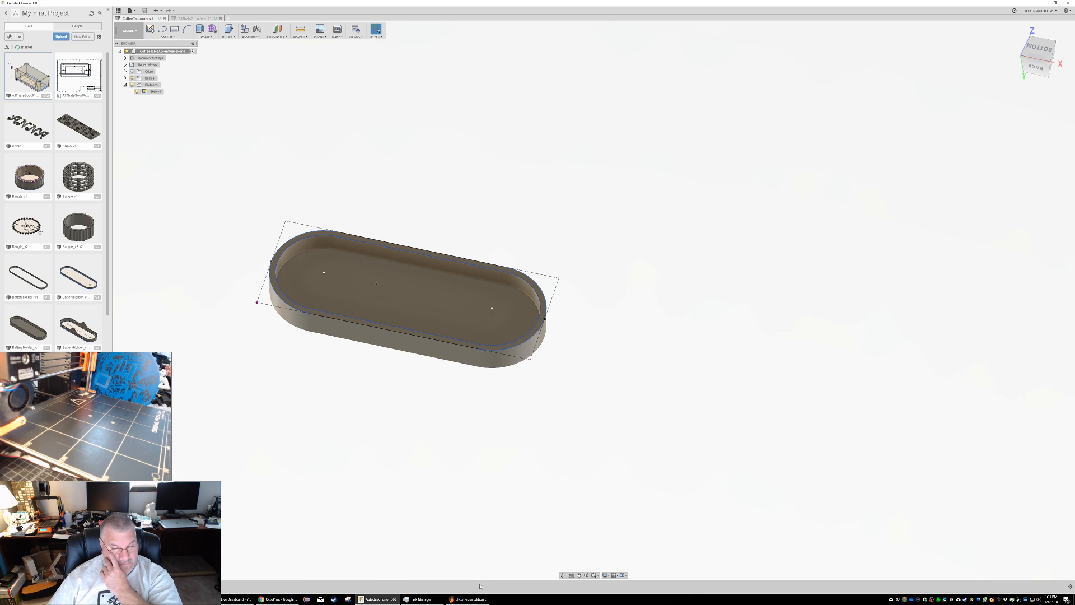
left_click(469, 598)
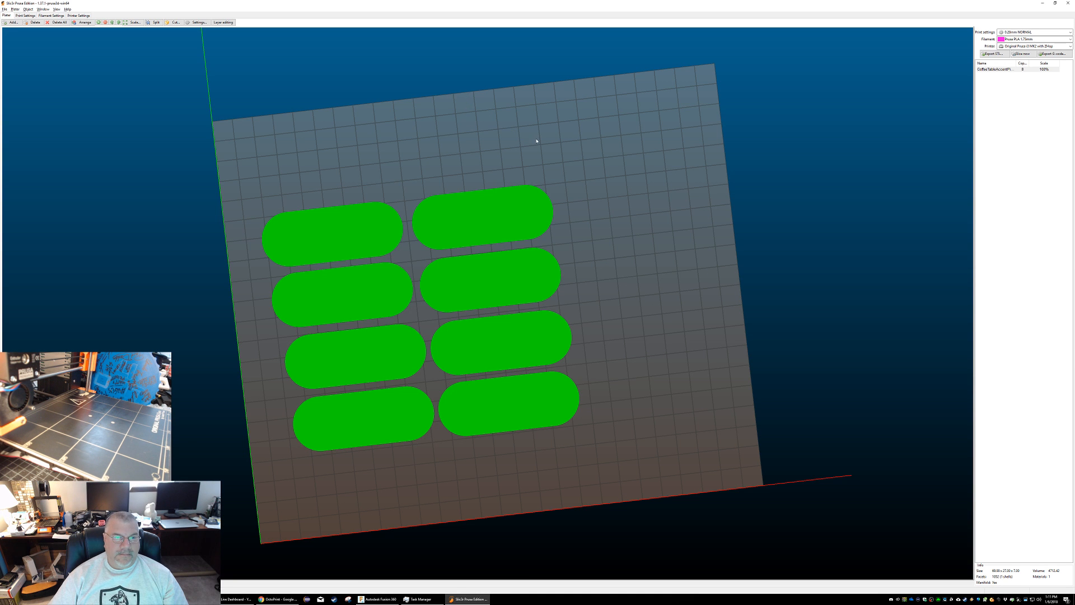
left_click_drag(364, 226, 368, 226)
left_click_drag(358, 281, 358, 281)
left_click_drag(373, 343, 371, 346)
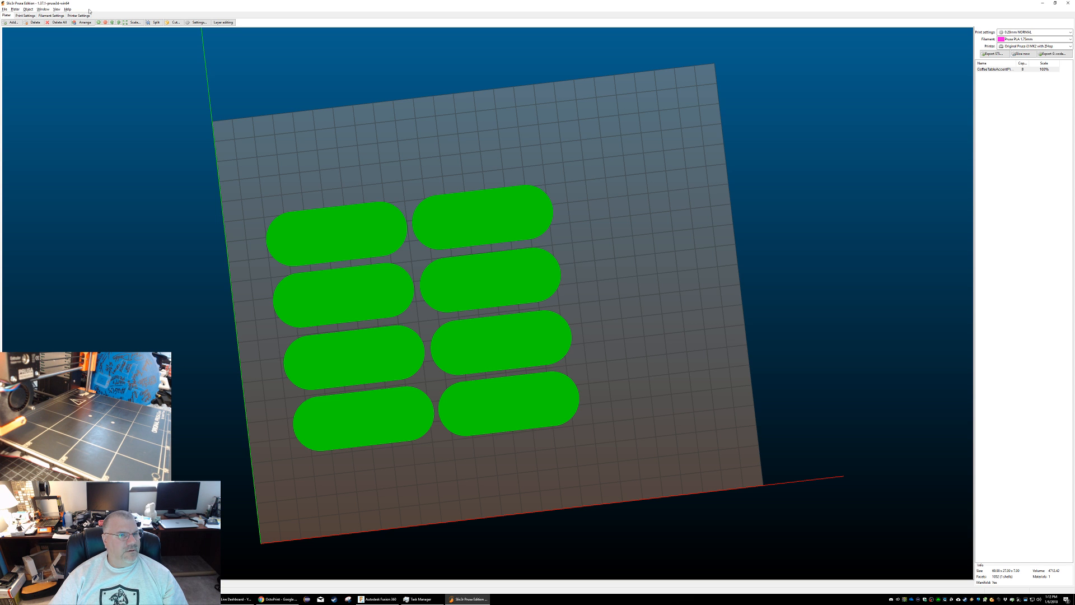
Step: Export the eight-part plate as G-code under the proposed file name in the AllThatsGood_CoffeeTable folder
middle_click_drag(609, 302, 606, 291)
left_click_drag(592, 297, 584, 271)
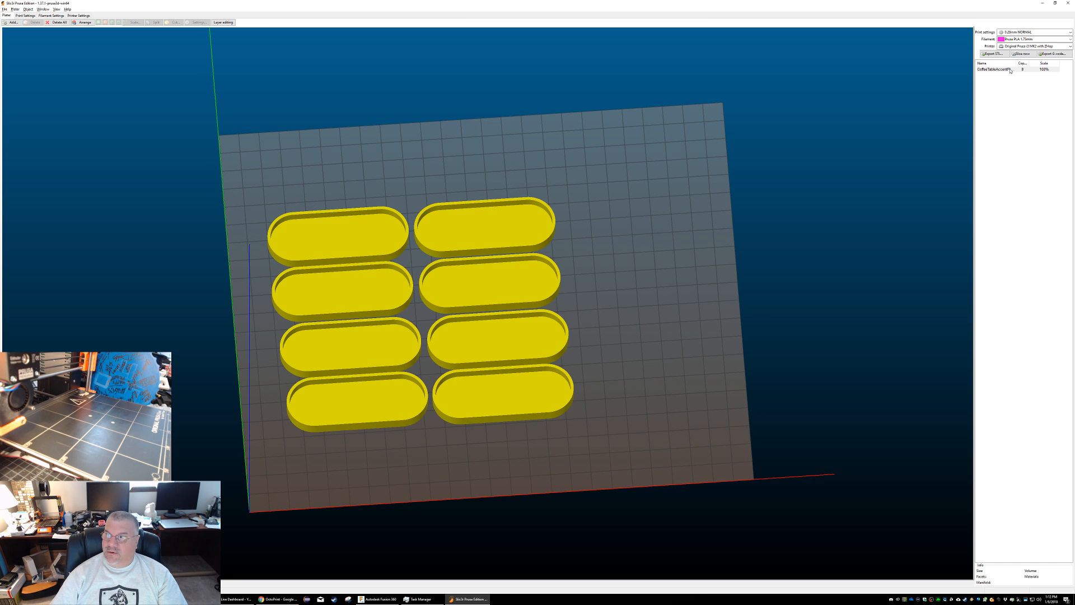
left_click(1058, 55)
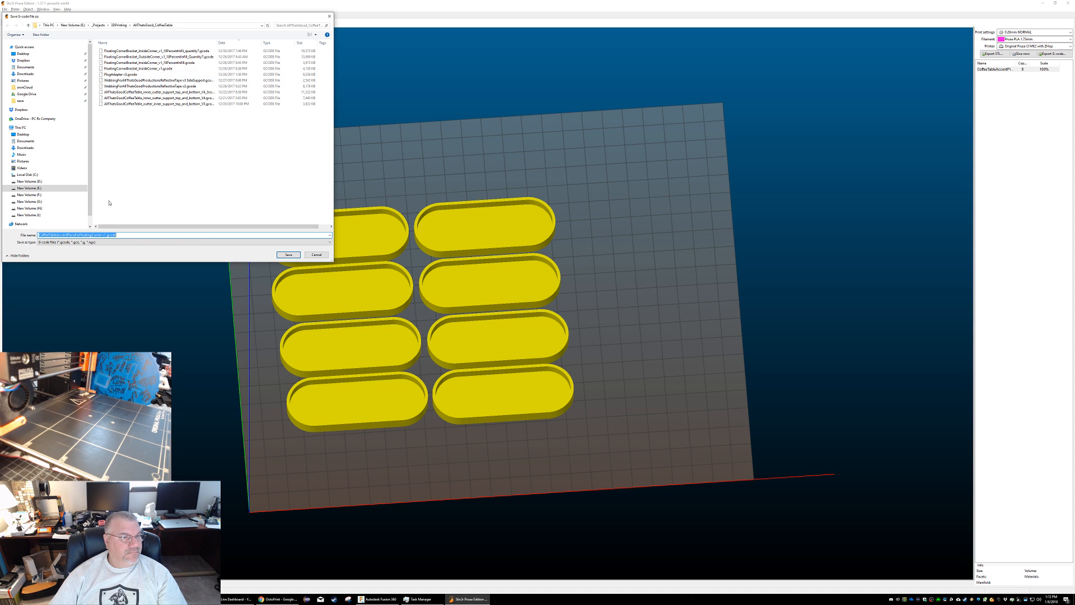
left_click(288, 255)
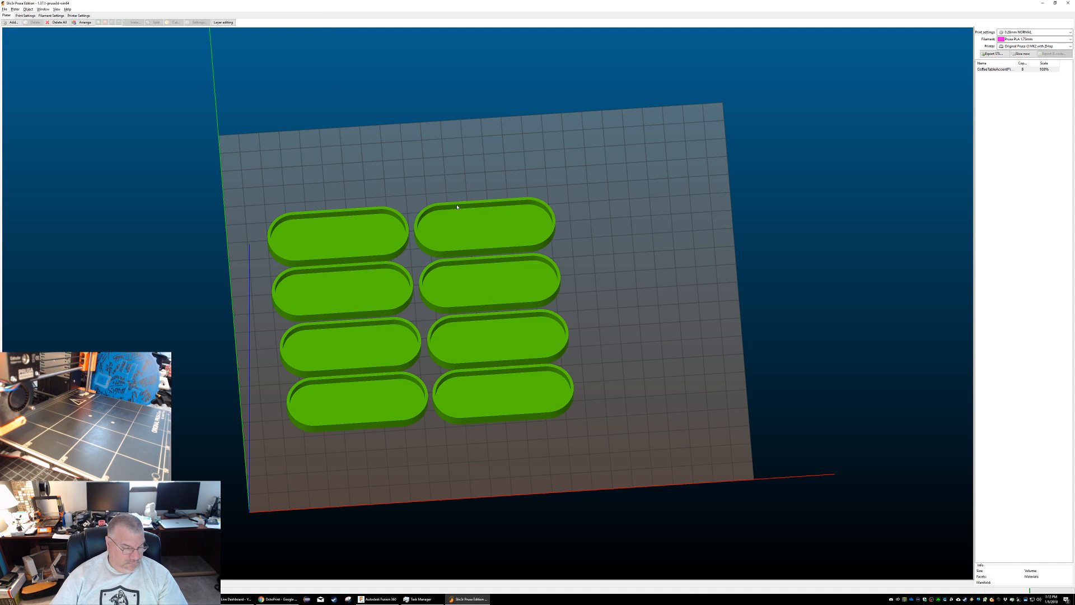
left_click(602, 153)
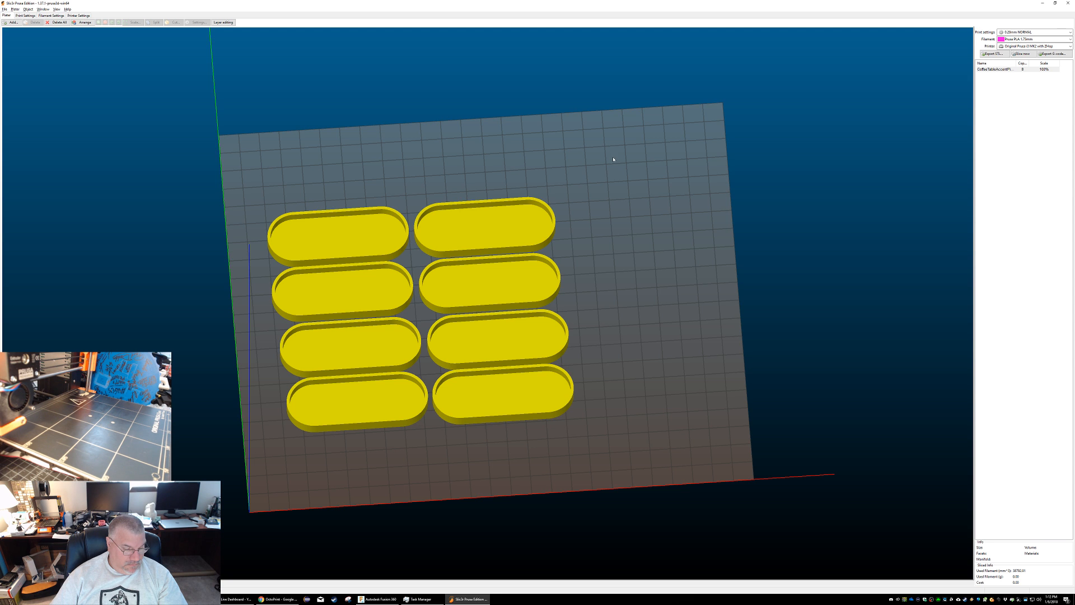
Step: Switch to the OctoPrint browser window
key("alt+Tab")
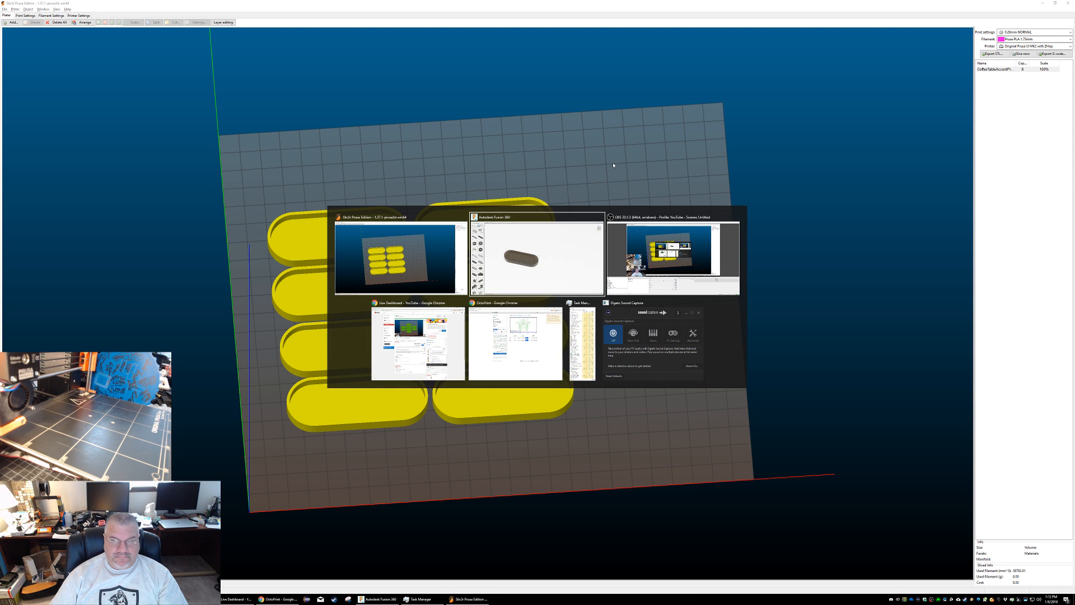
left_click(548, 353)
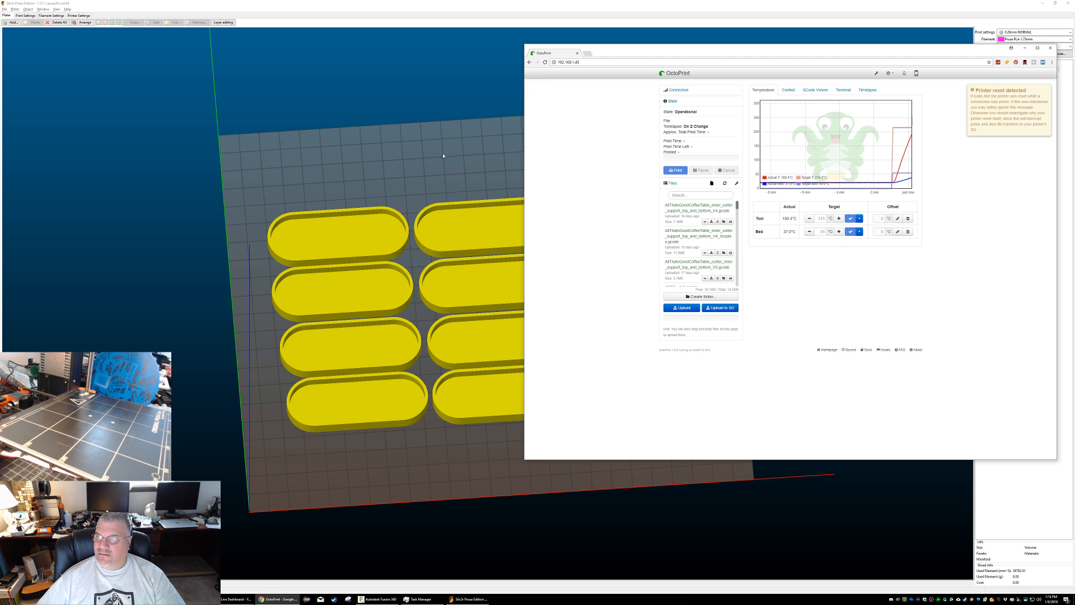
Step: Upload CoffeeTableAccentPieceForFloatingCorner v1.gcode from the AllThatsGood_CoffeeTable folder to OctoPrint
left_click(687, 307)
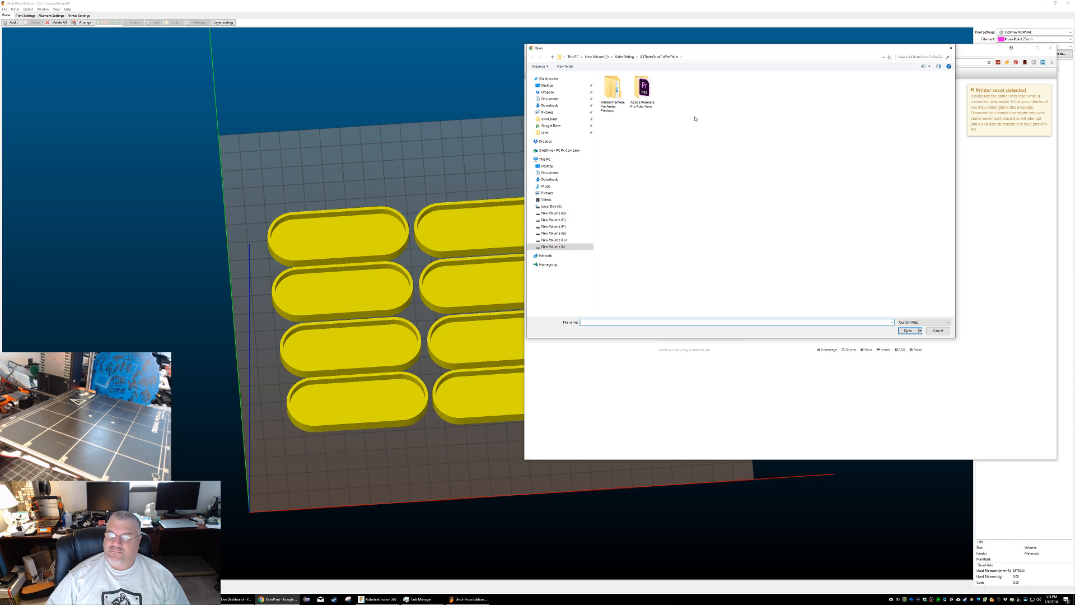
left_click(553, 219)
double_click(615, 83)
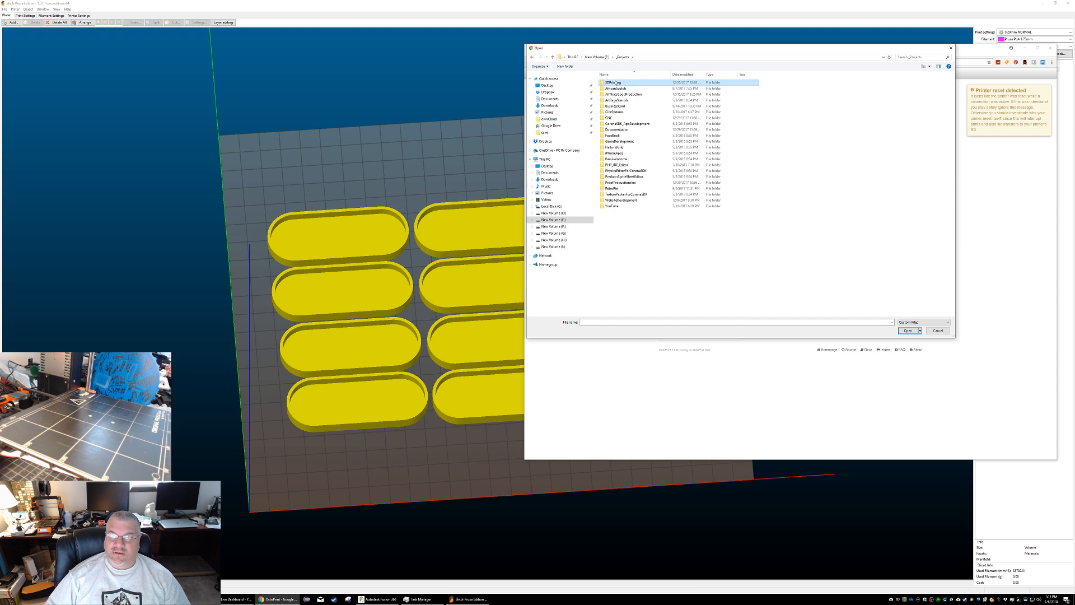
double_click(615, 82)
double_click(666, 83)
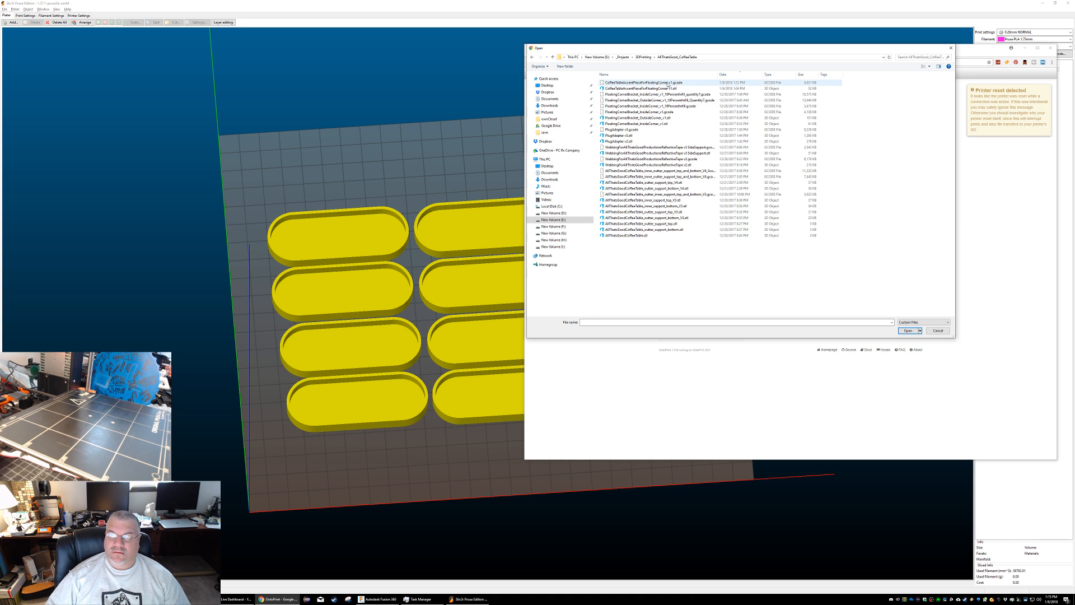
left_click(626, 83)
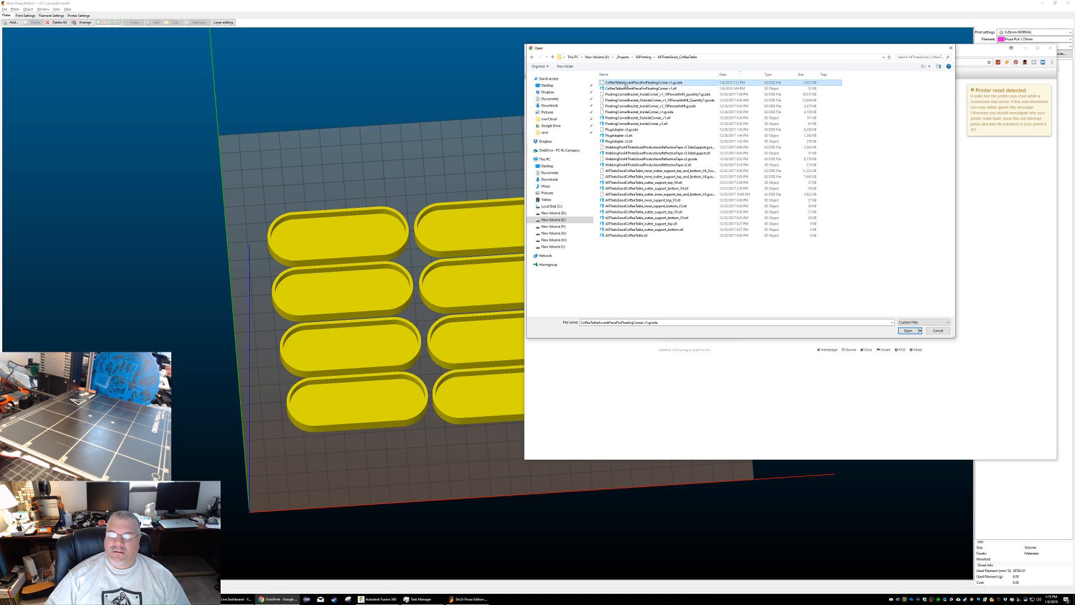
double_click(626, 83)
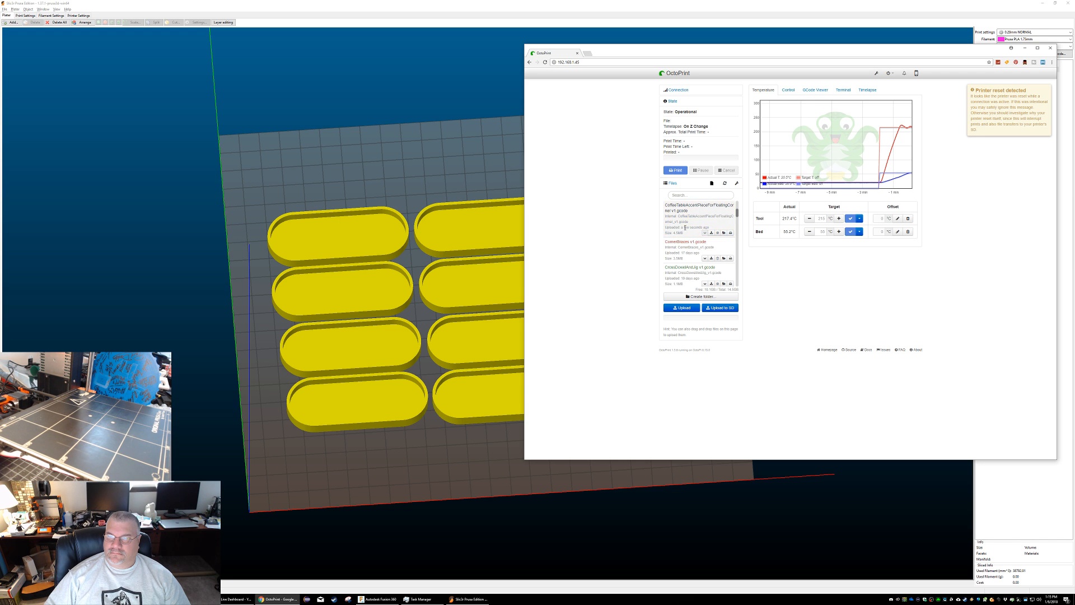
Step: Load the uploaded accent piece G-code for printing, preview its layers in the GCode Viewer and dismiss the printer reset notice
left_click(684, 208)
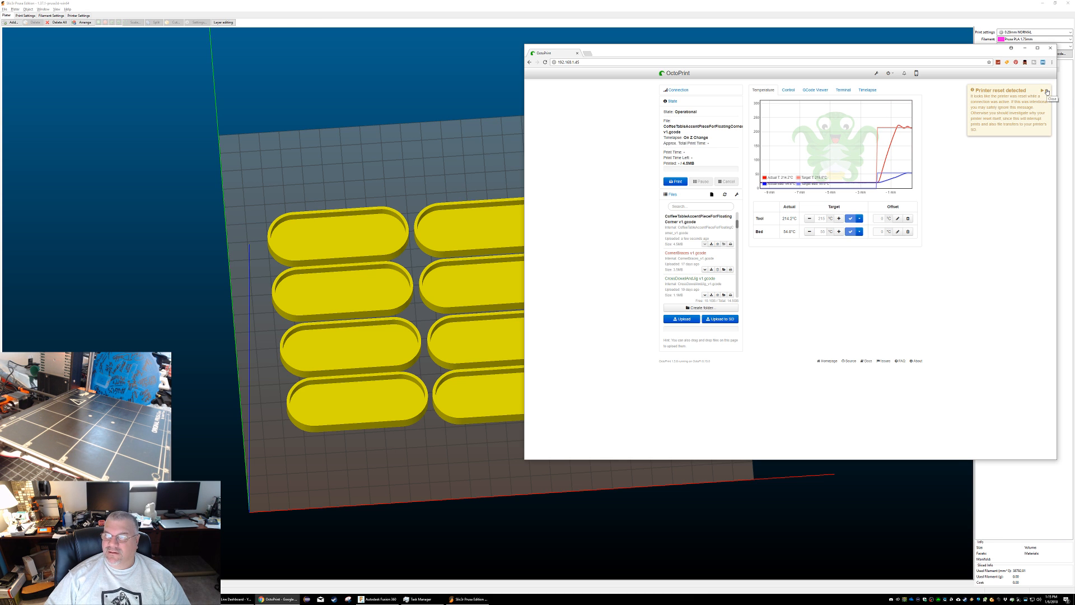
left_click(815, 89)
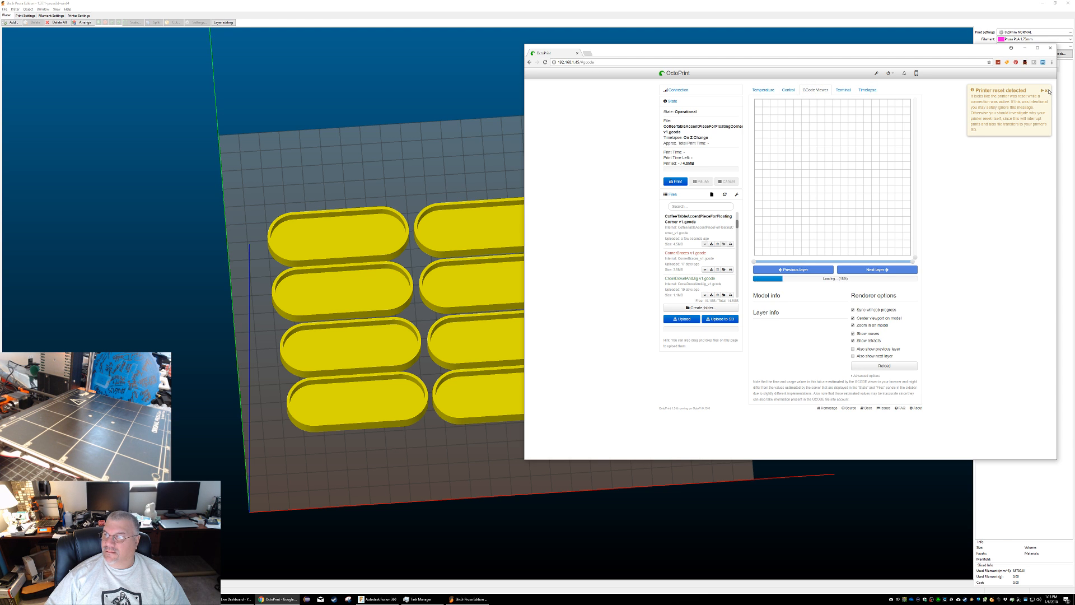
left_click(1048, 91)
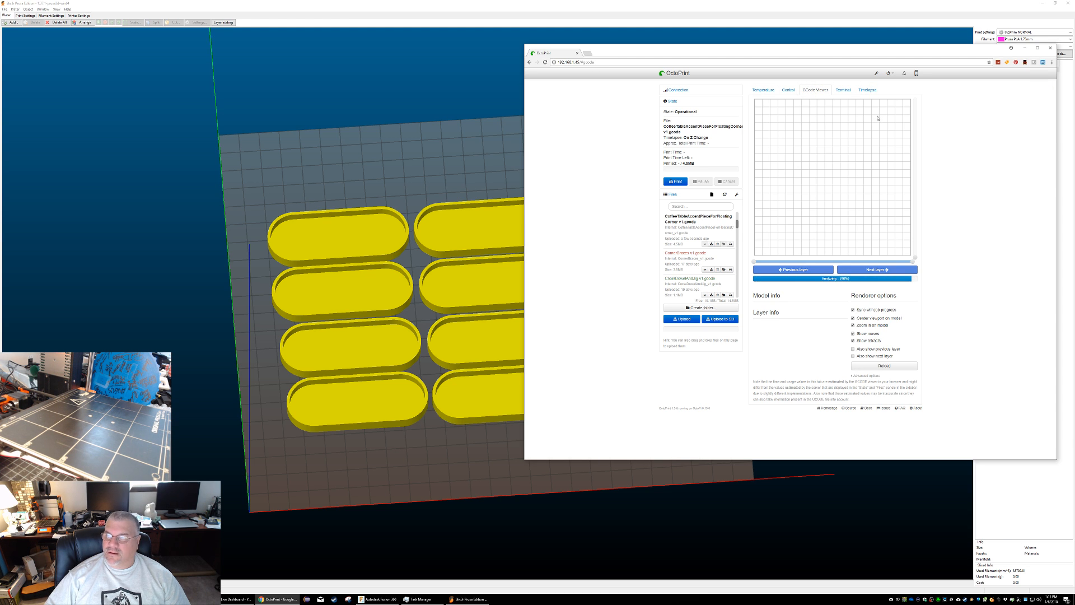
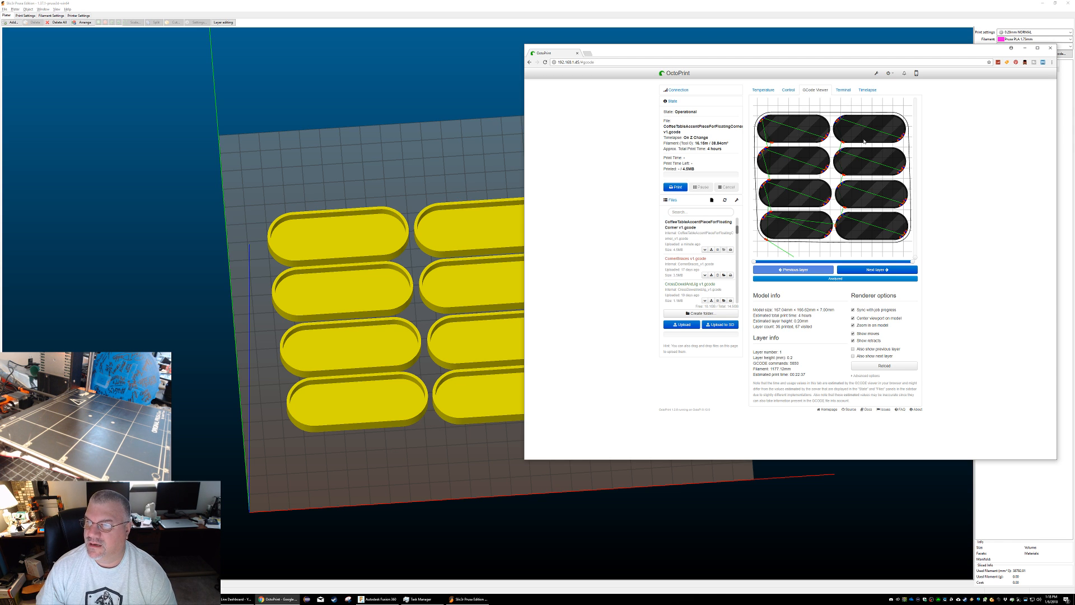
left_click_drag(763, 53, 661, 54)
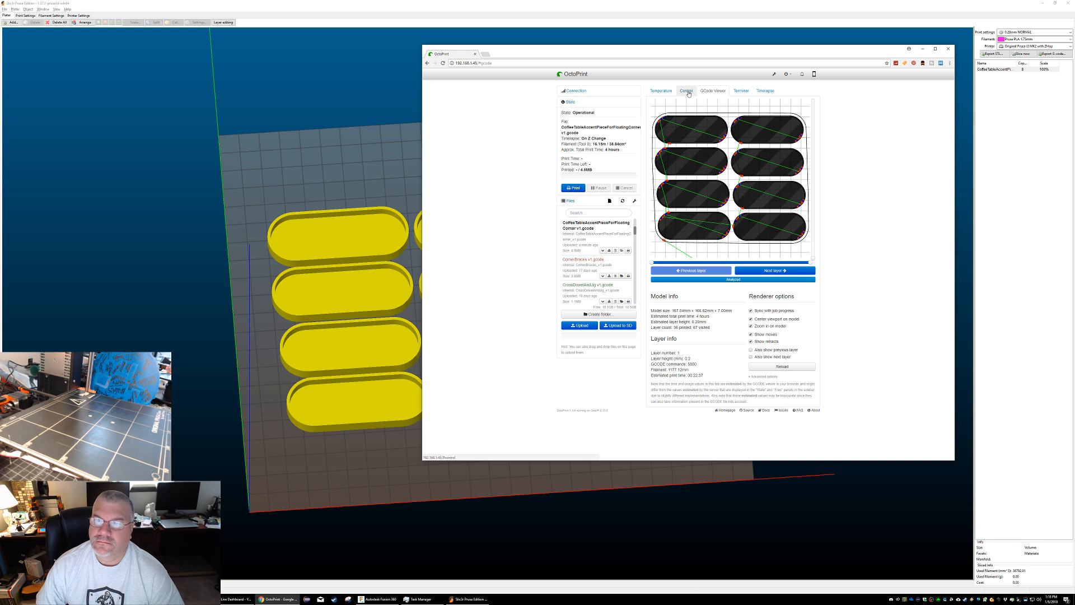
Step: Start the print, reload the accent piece G-code after the communication error, dismiss both notices and start printing again
left_click(572, 188)
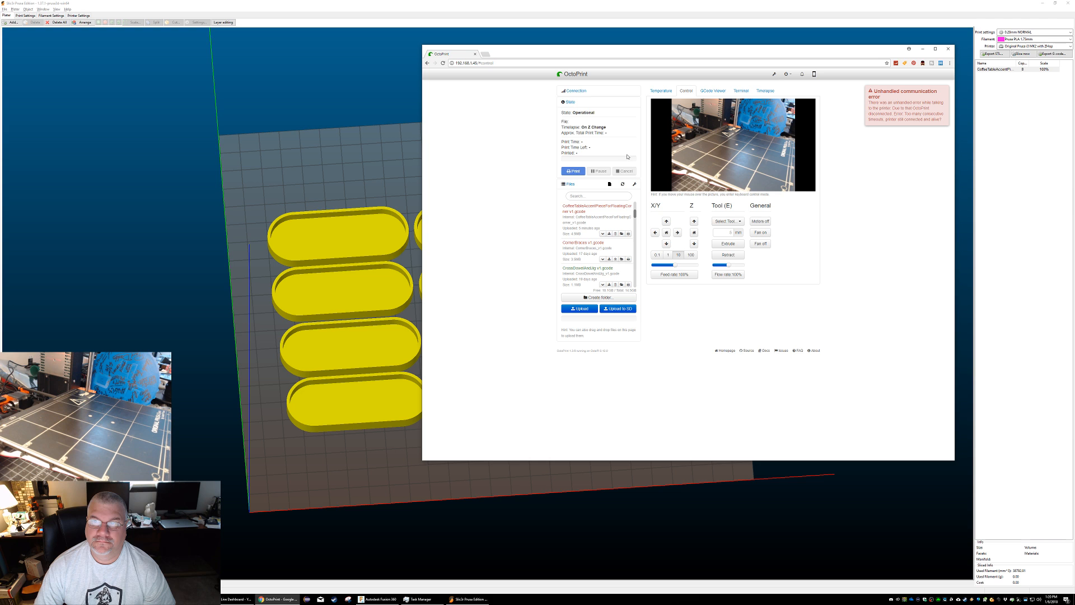
left_click(604, 206)
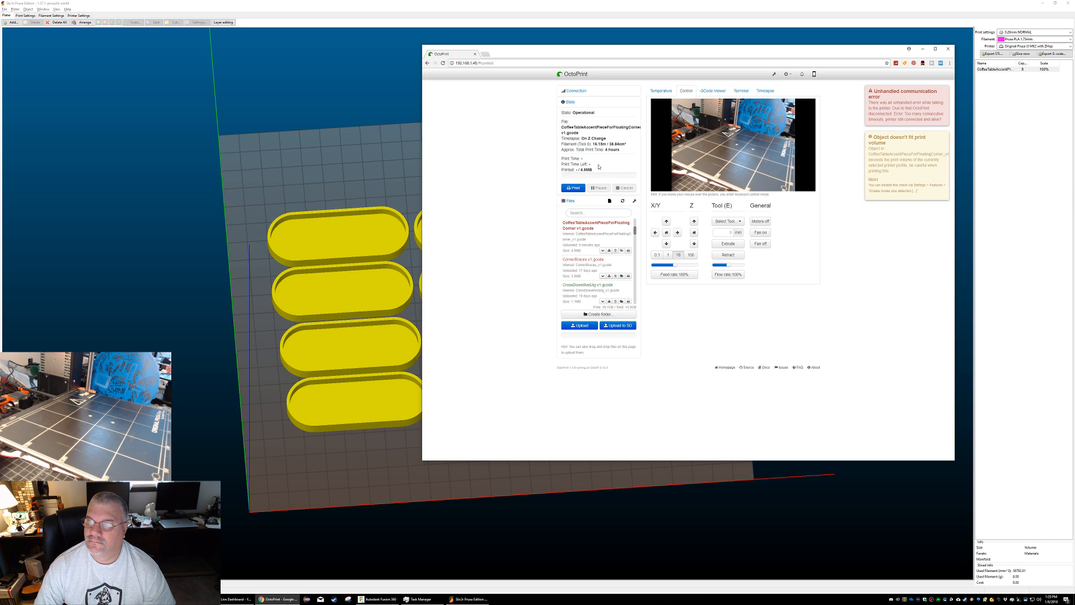
left_click(943, 137)
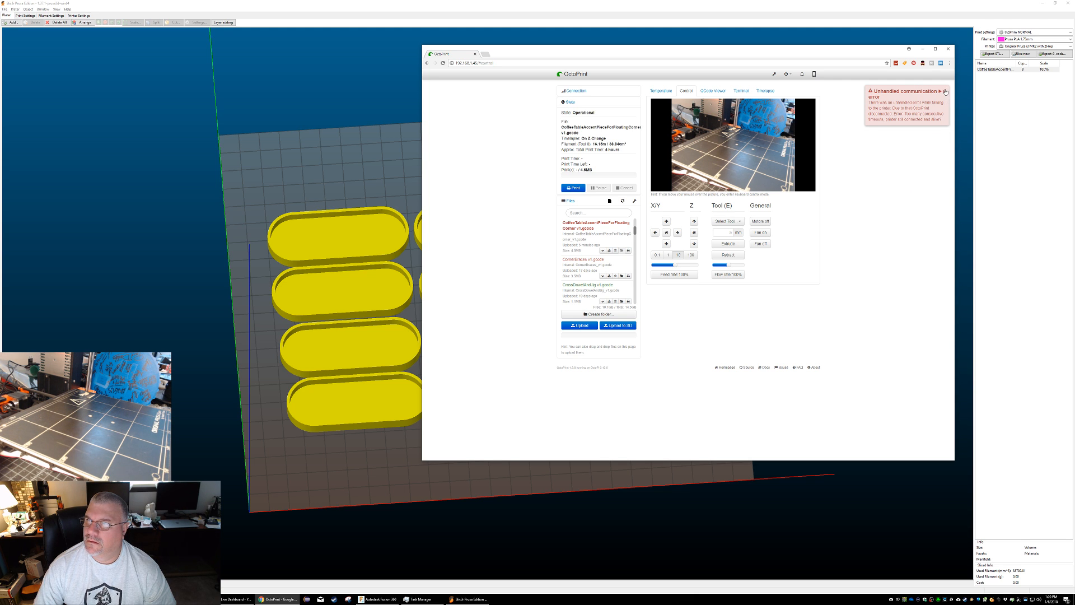
left_click(946, 92)
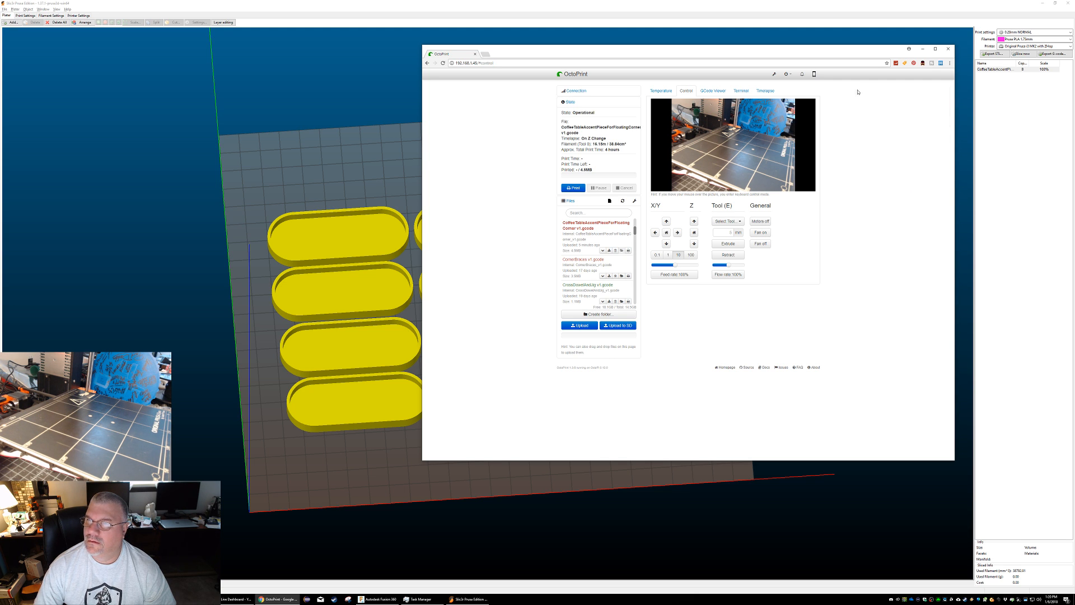
left_click(577, 190)
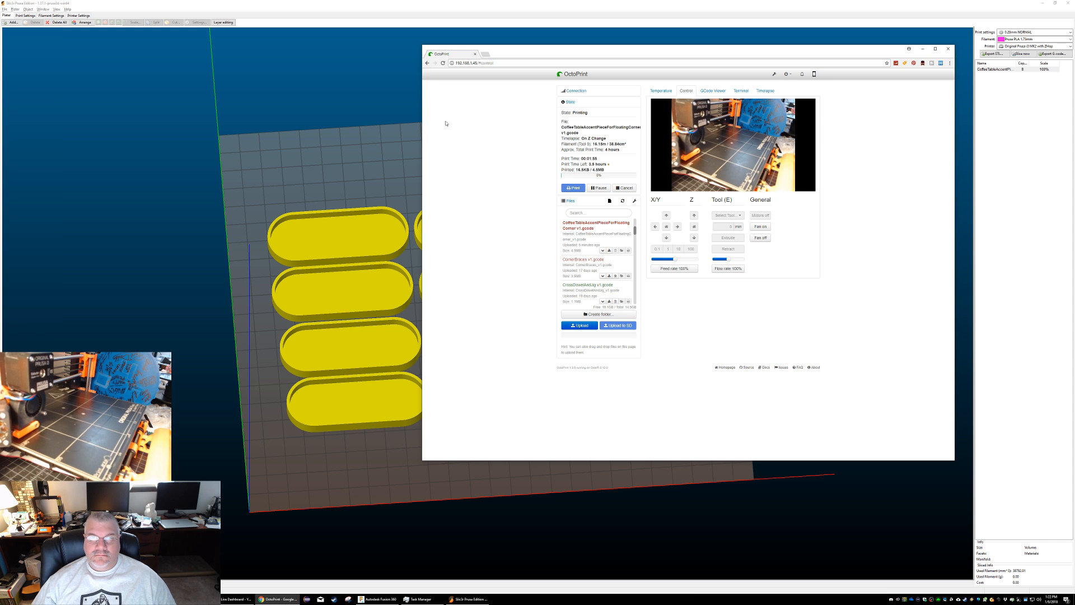
Step: Return to Slic3r and examine the eight-part layout on the print bed from a different angle
left_click(343, 152)
right_click_drag(483, 158, 555, 126)
mouse_move(555, 127)
left_mouse_down()
mouse_move(545, 106)
mouse_move(566, 120)
mouse_move(679, 99)
mouse_move(637, 122)
mouse_move(600, 103)
mouse_move(547, 103)
mouse_move(518, 123)
mouse_move(541, 120)
left_mouse_up()
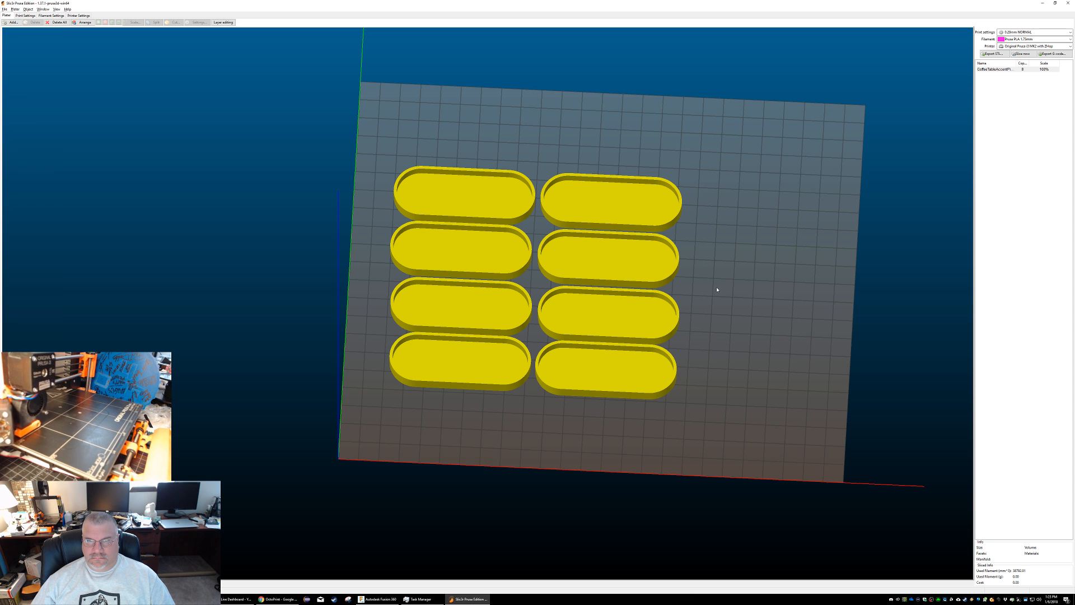
Step: Switch to Fusion 360 and create a new, empty design
key("alt+Tab")
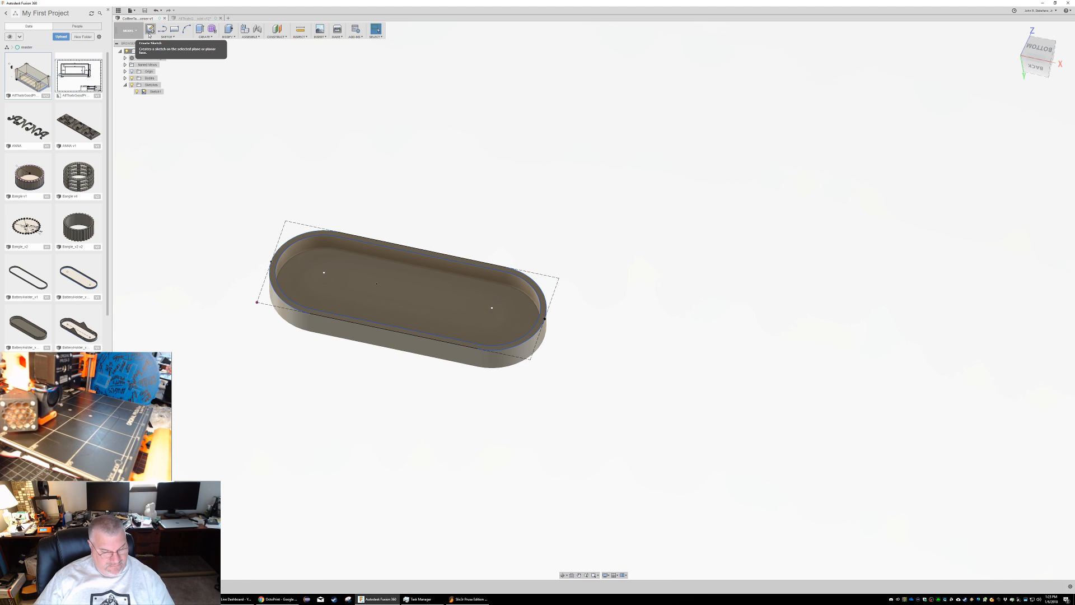
left_click(129, 11)
left_click(273, 83)
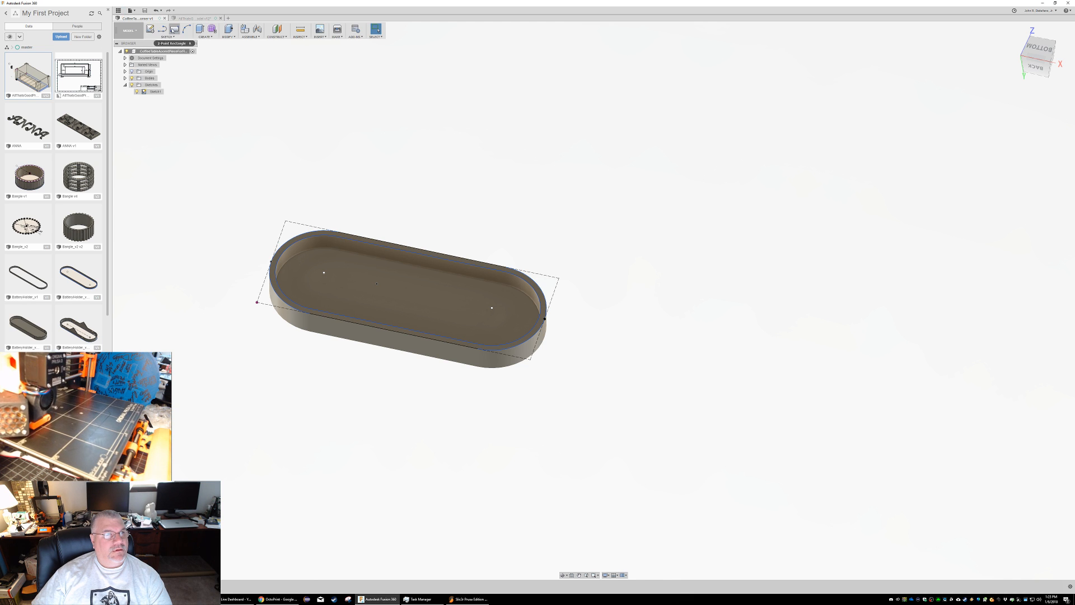
left_click(133, 11)
left_click(145, 23)
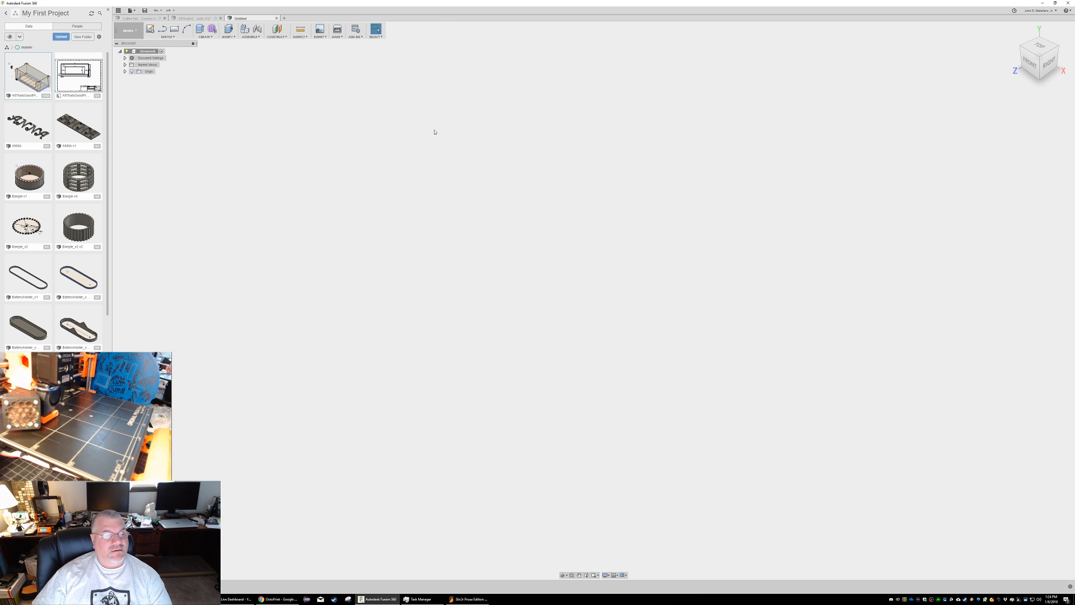
Step: Sketch a 63 by 10 mm two-point rectangle from the origin on the horizontal XZ plane
left_click(150, 29)
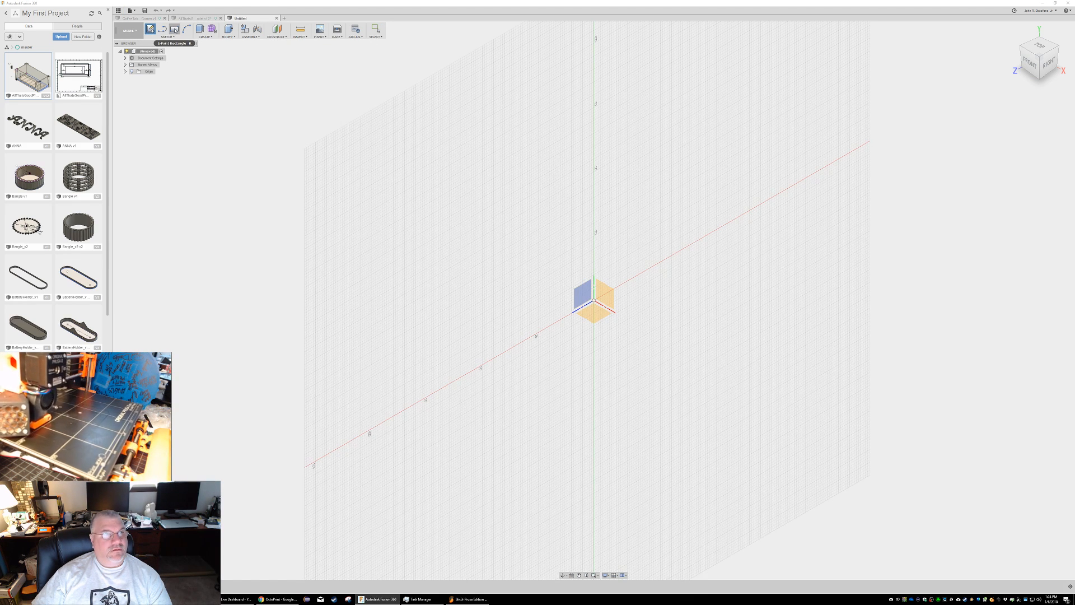
left_click(174, 30)
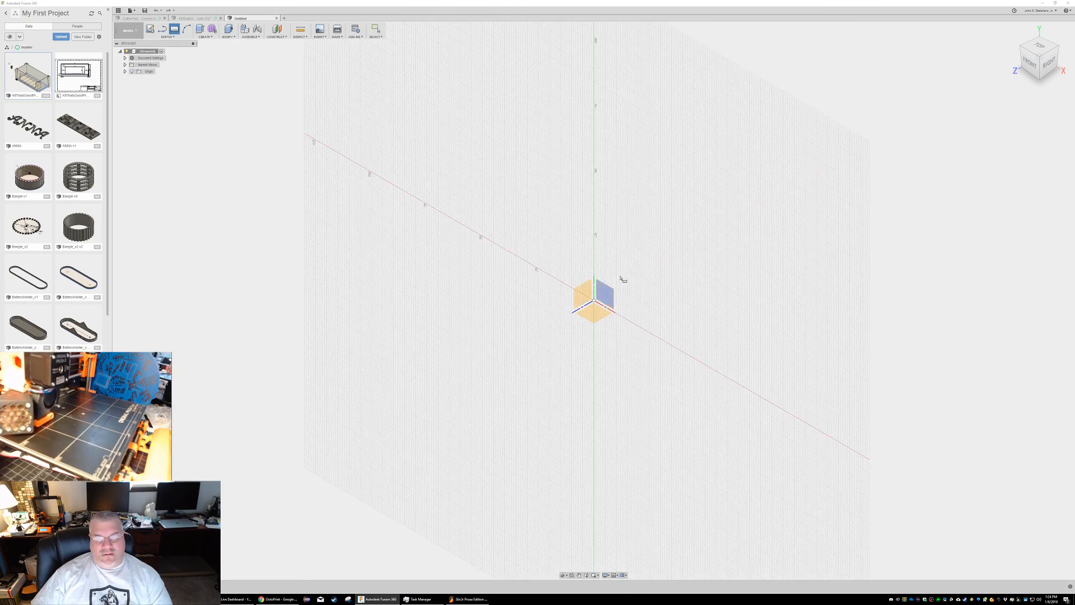
left_click(602, 320)
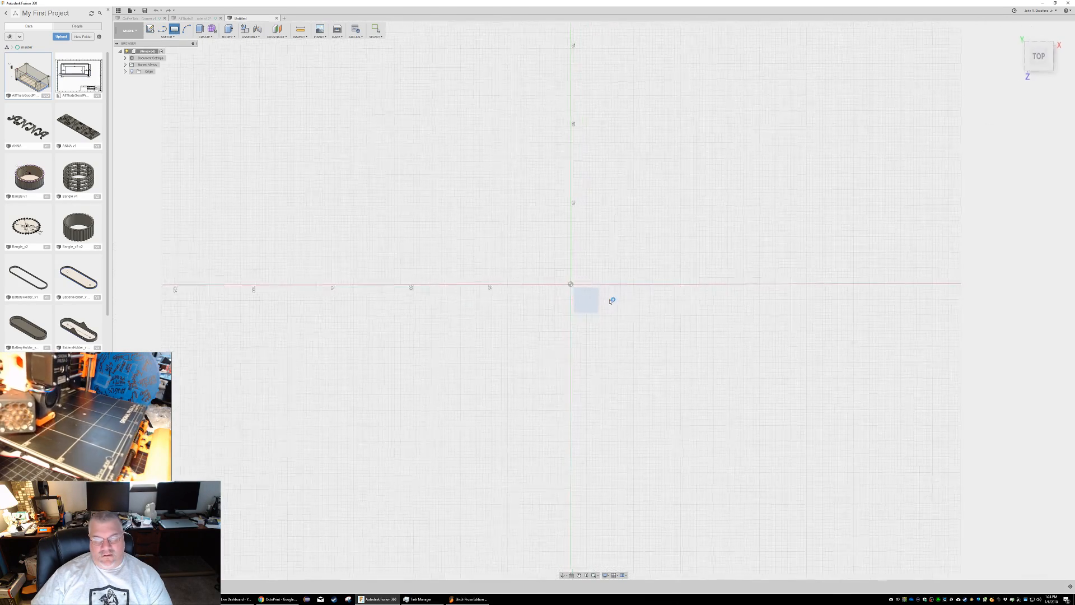
left_click(569, 284)
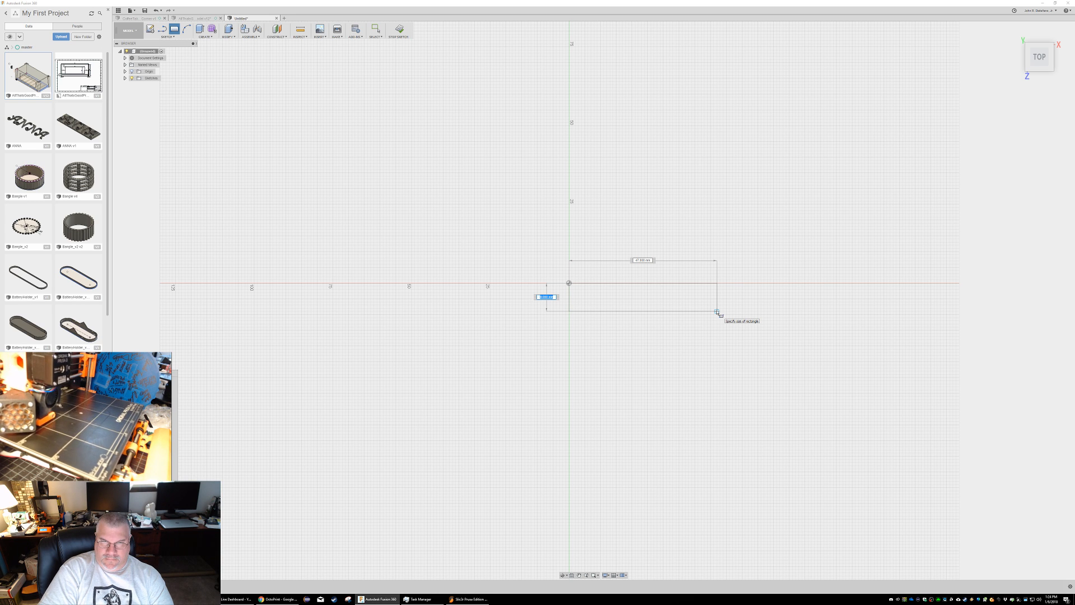
type("8")
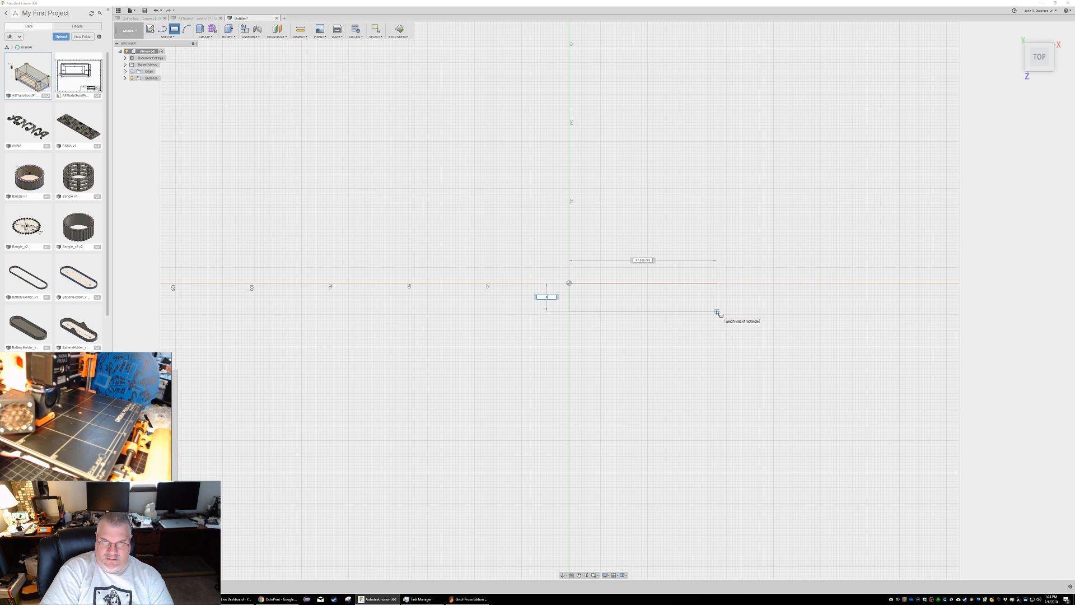
key("Tab")
type("63")
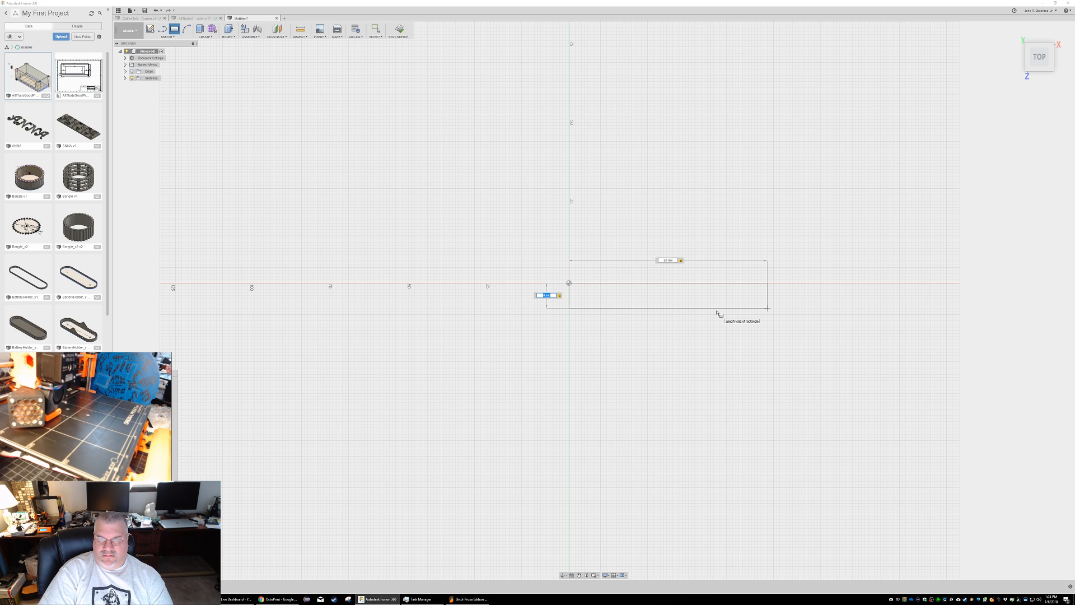
type("10")
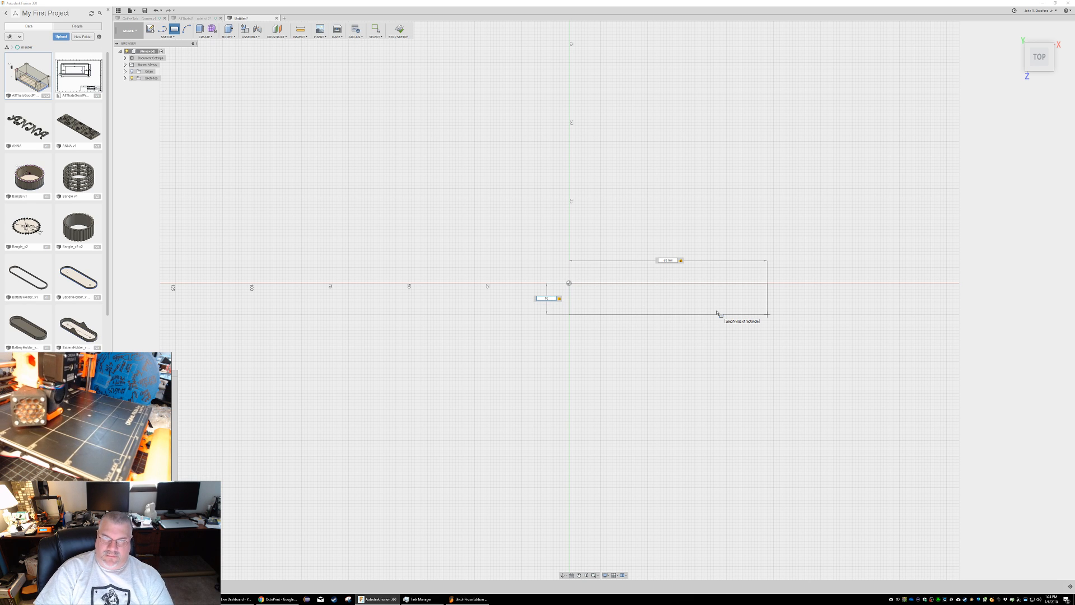
key("Return")
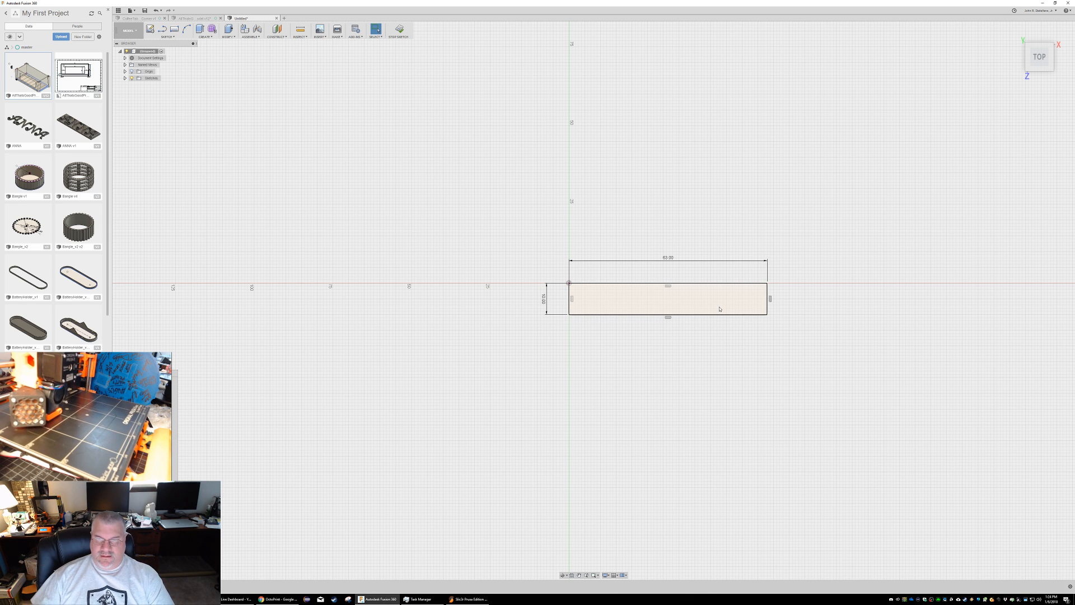
Step: Add a 2 mm deep rectangle from the origin across the full length of the 63 mm rectangle
scroll(593, 289, "down", 1)
scroll(594, 289, "up", 5)
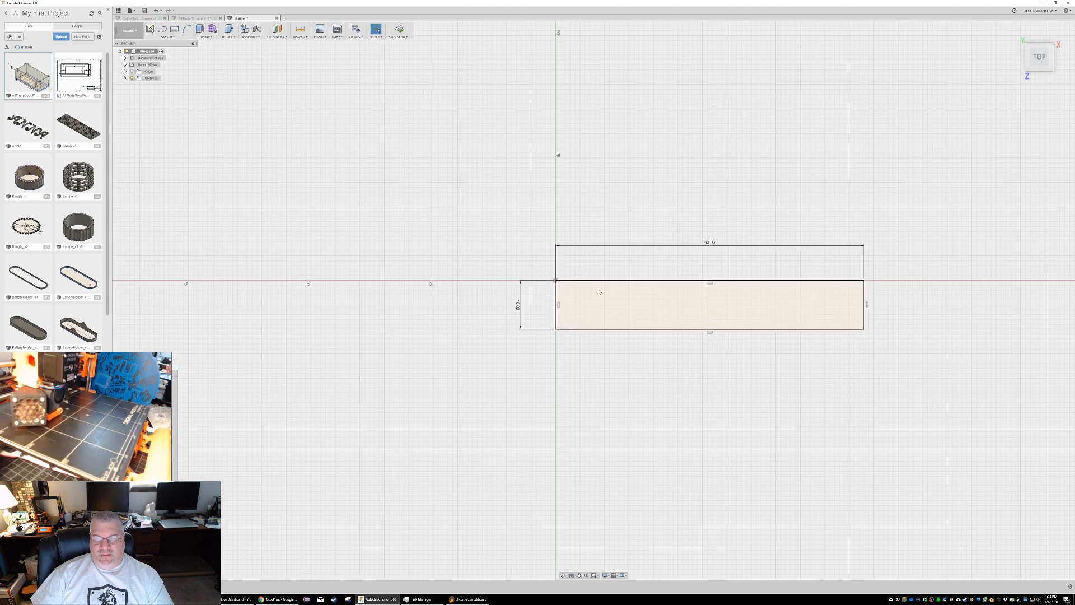
left_click(174, 30)
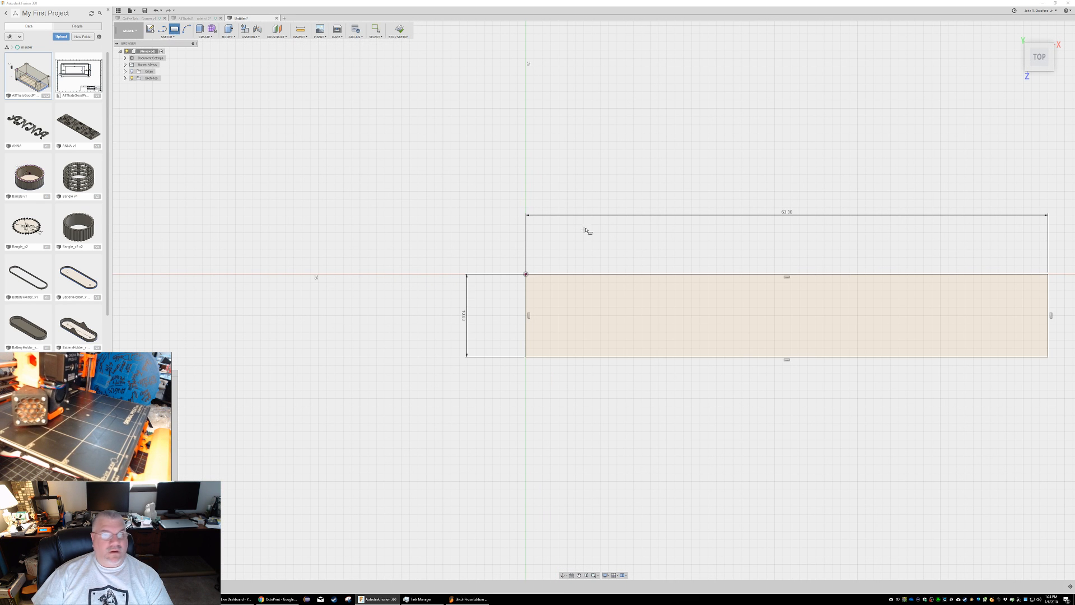
left_click(526, 274)
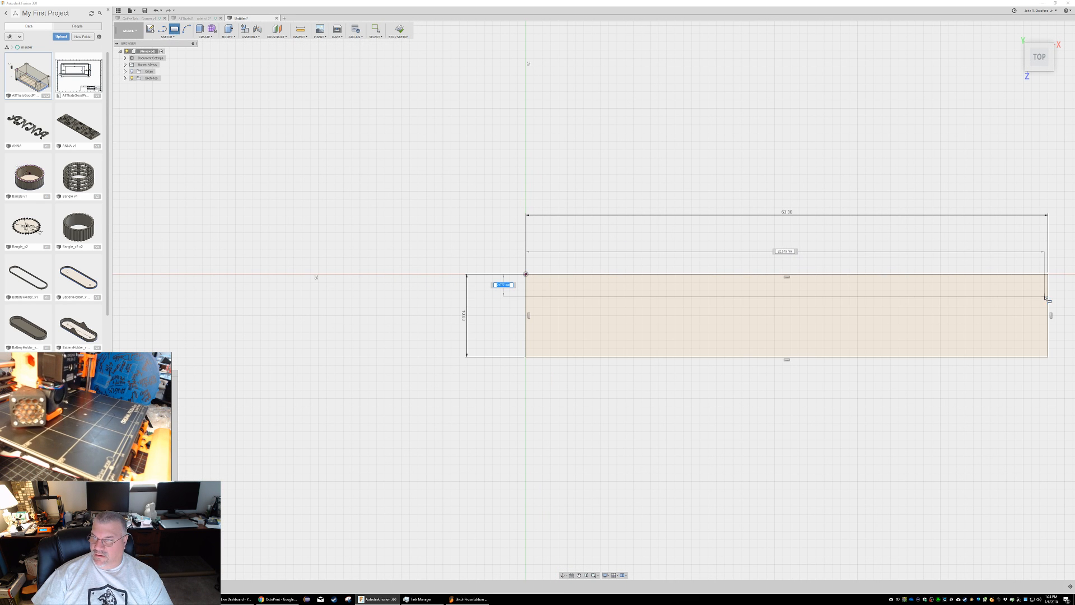
type("2")
key("Return")
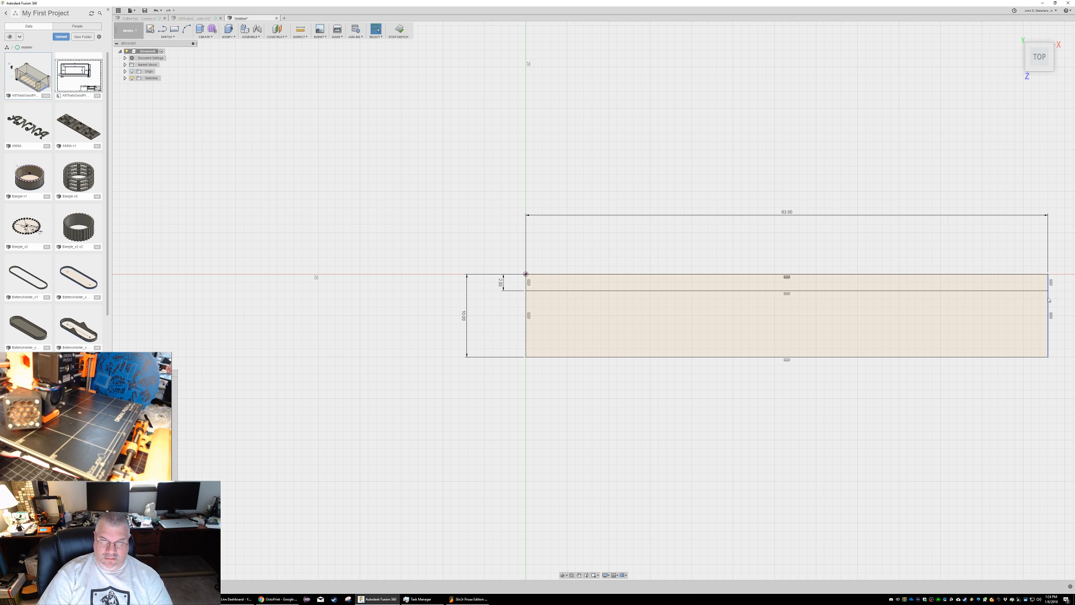
key("Escape")
Step: Extrude the narrow 2 mm strip of the sketch 10 mm upward as a new body to form the upright wall
mouse_move(679, 227)
middle_mouse_down("shift")
mouse_move(700, 220)
mouse_move(700, 209)
mouse_move(694, 220)
middle_mouse_up("shift")
left_click(616, 317)
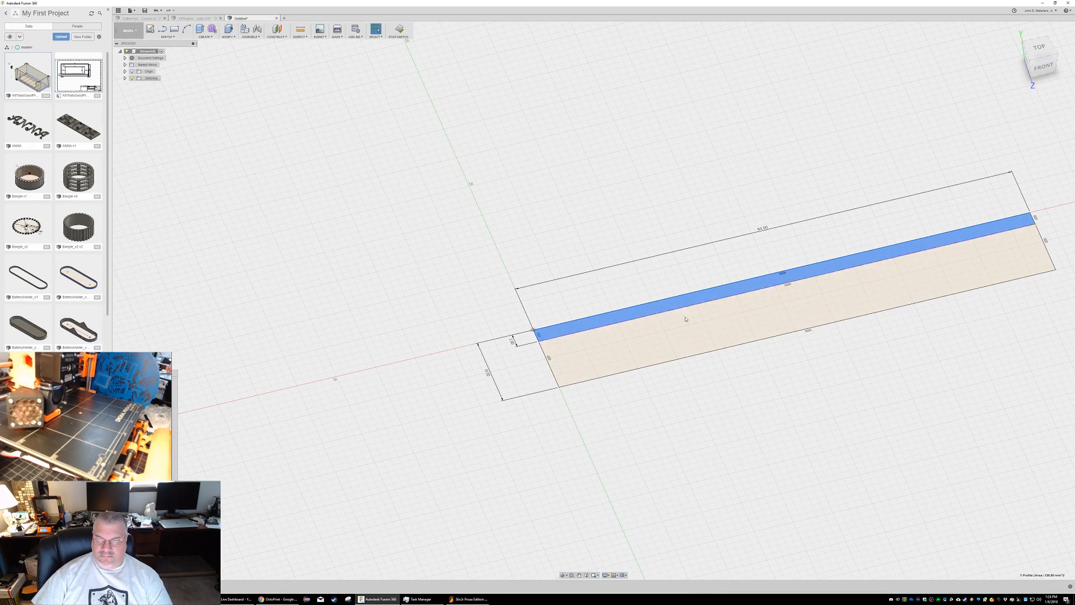
left_click(614, 329, "shift")
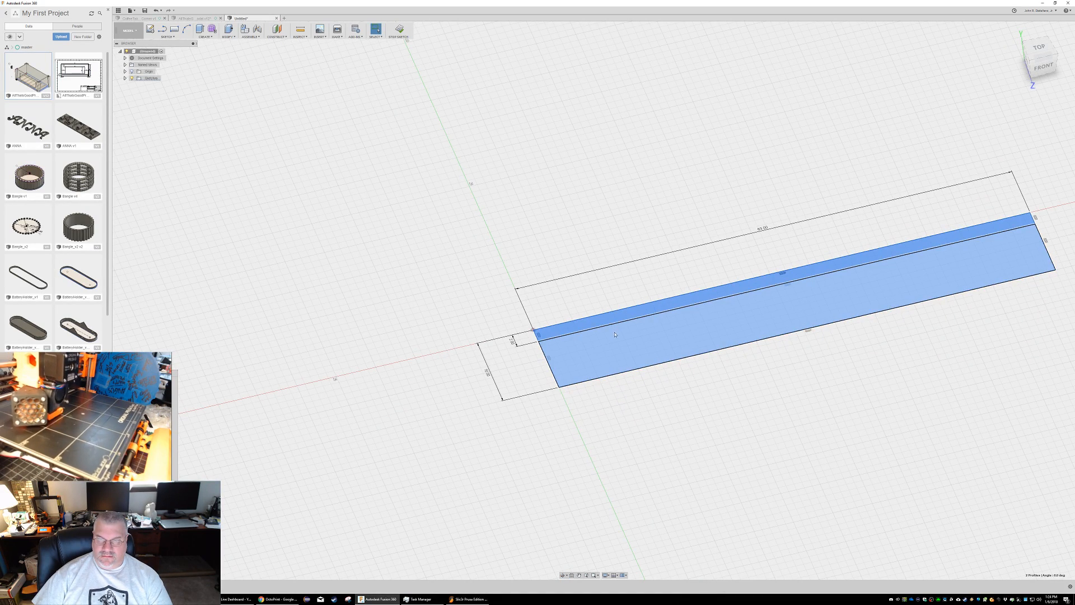
key("Escape")
left_click(591, 317)
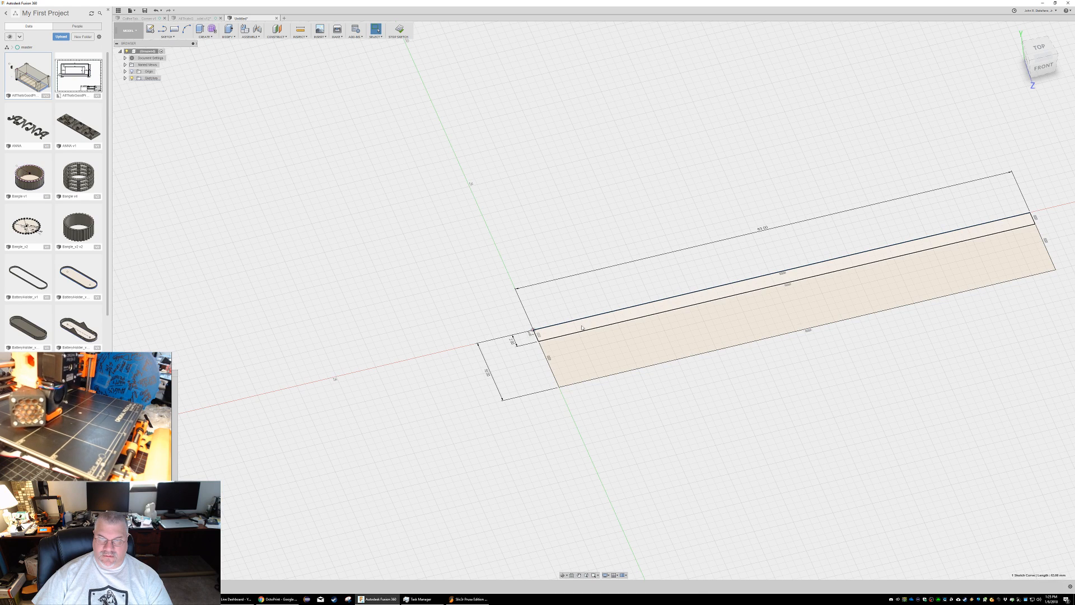
left_click(581, 328)
right_click(584, 327)
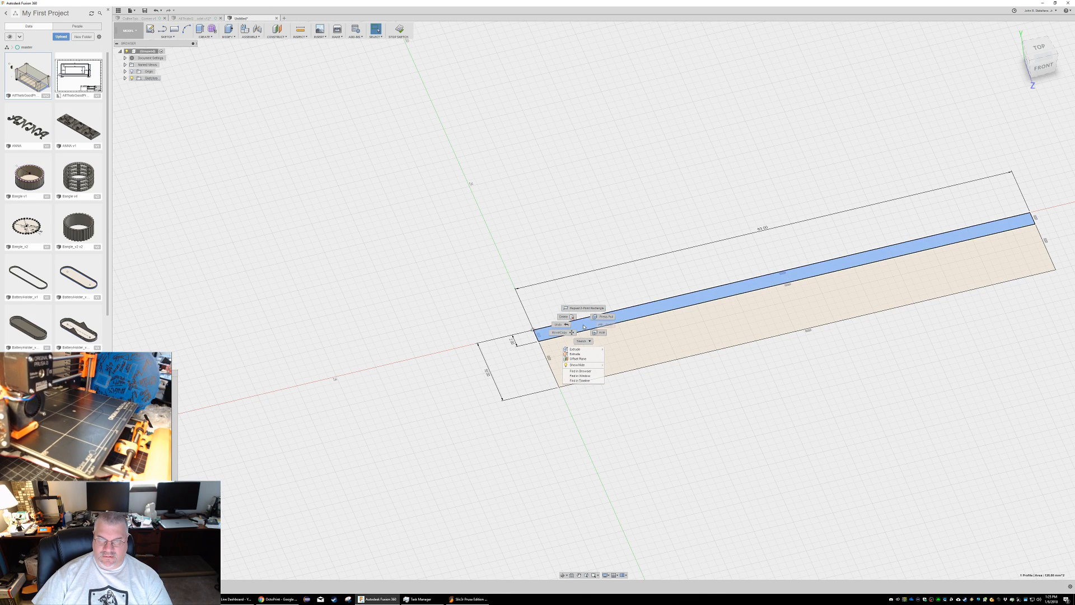
left_click(573, 349)
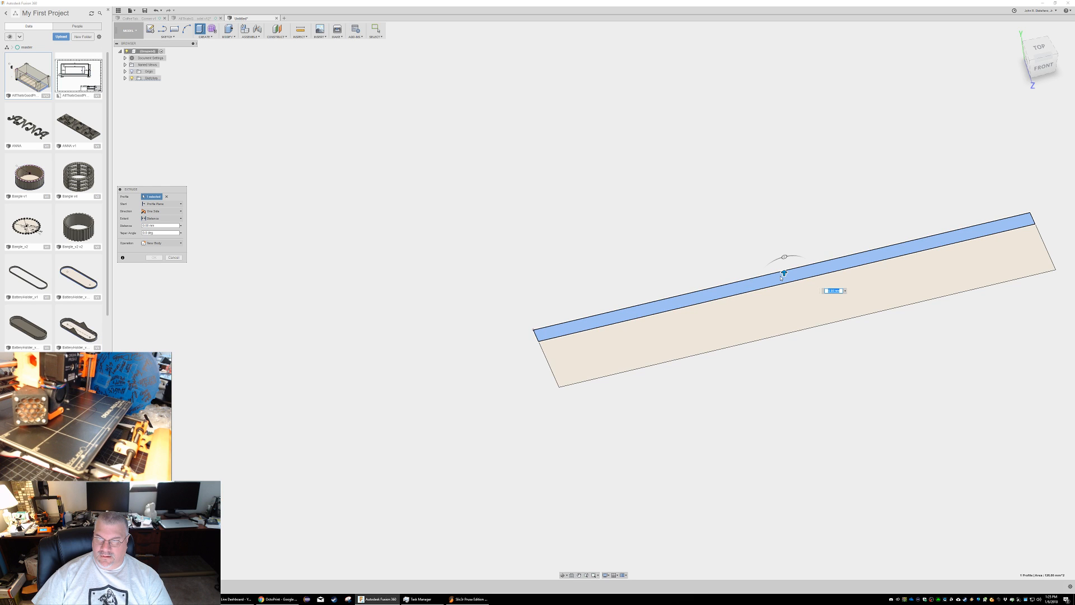
type("1")
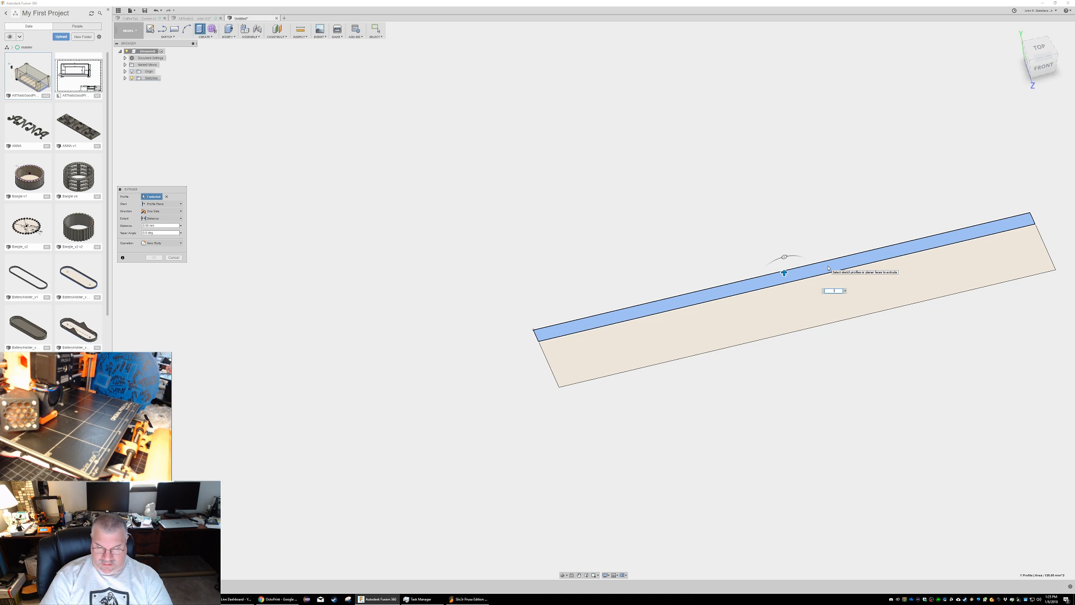
key("Return")
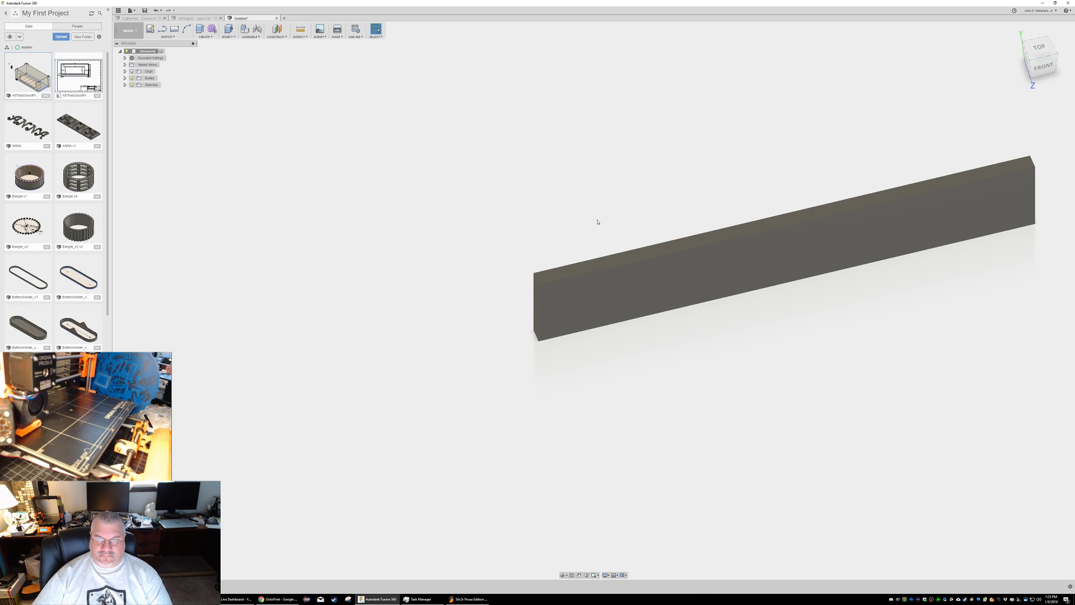
Step: Make the sketch visible again alongside the extruded wall
middle_click_drag(597, 223, 606, 222, "shift")
left_click(124, 85)
left_click(137, 92)
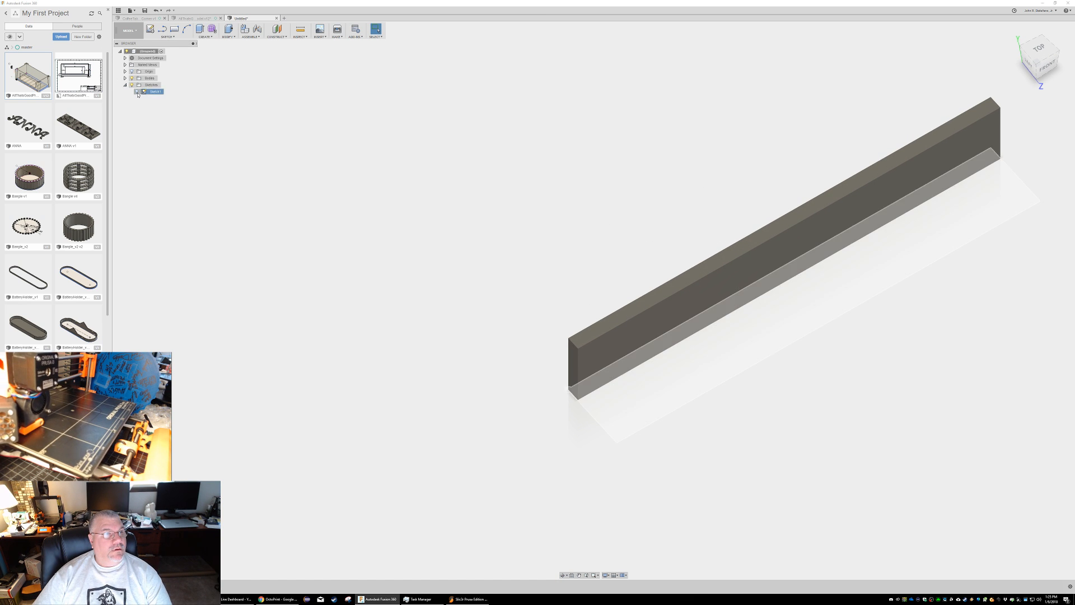
Step: Extrude the remaining wide strip of the sketch 2 mm upward, joined to the upright wall
left_click(663, 372)
mouse_move(770, 398)
middle_mouse_down("shift")
mouse_move(813, 388)
mouse_move(616, 351)
middle_mouse_up("shift")
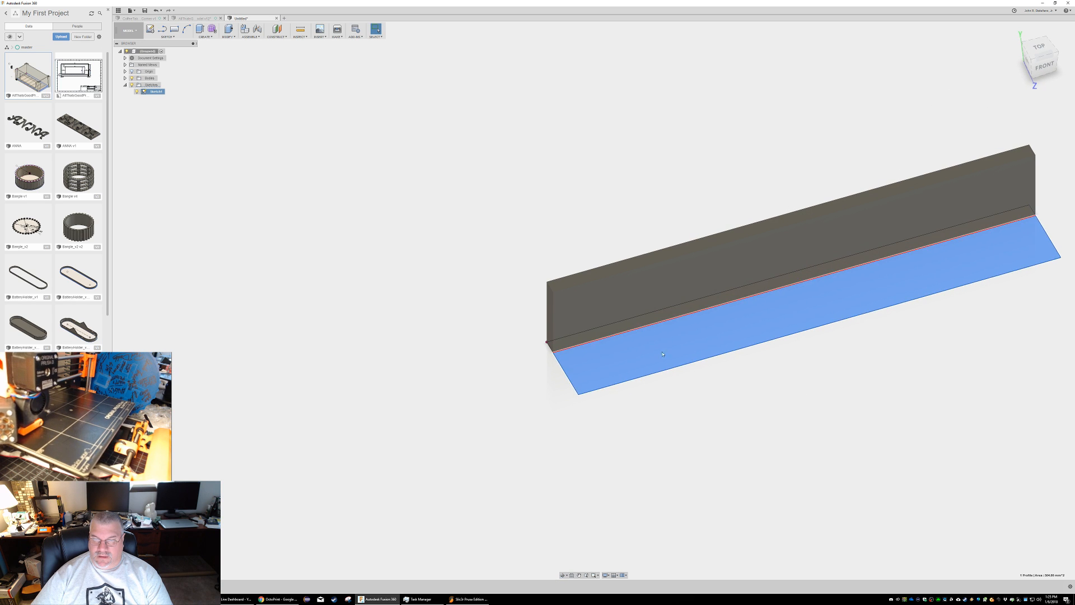
right_click(616, 351)
left_click(612, 375)
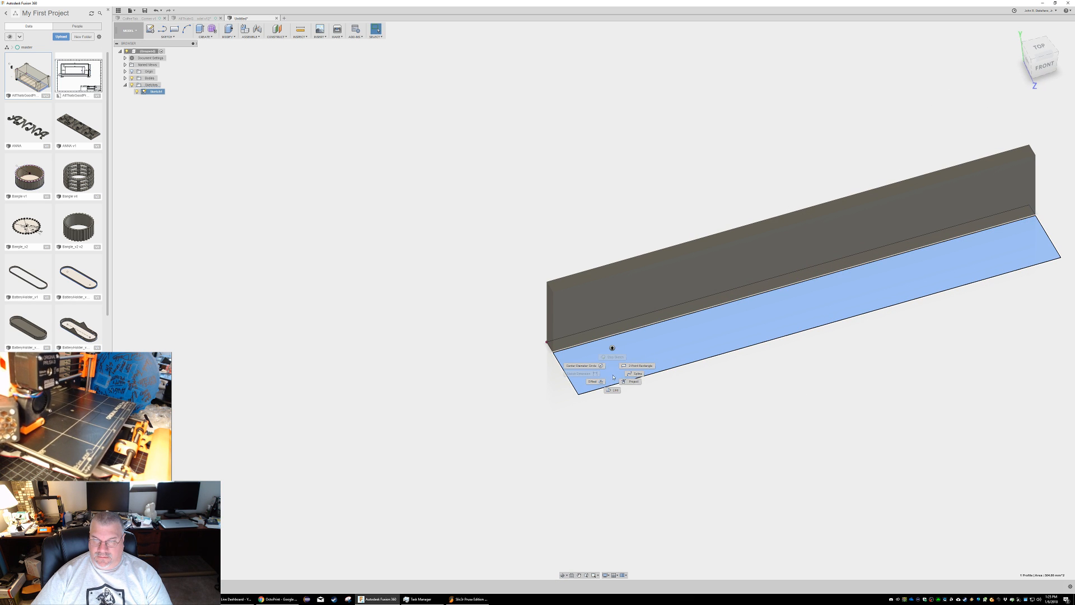
left_click(619, 355)
right_click(620, 354)
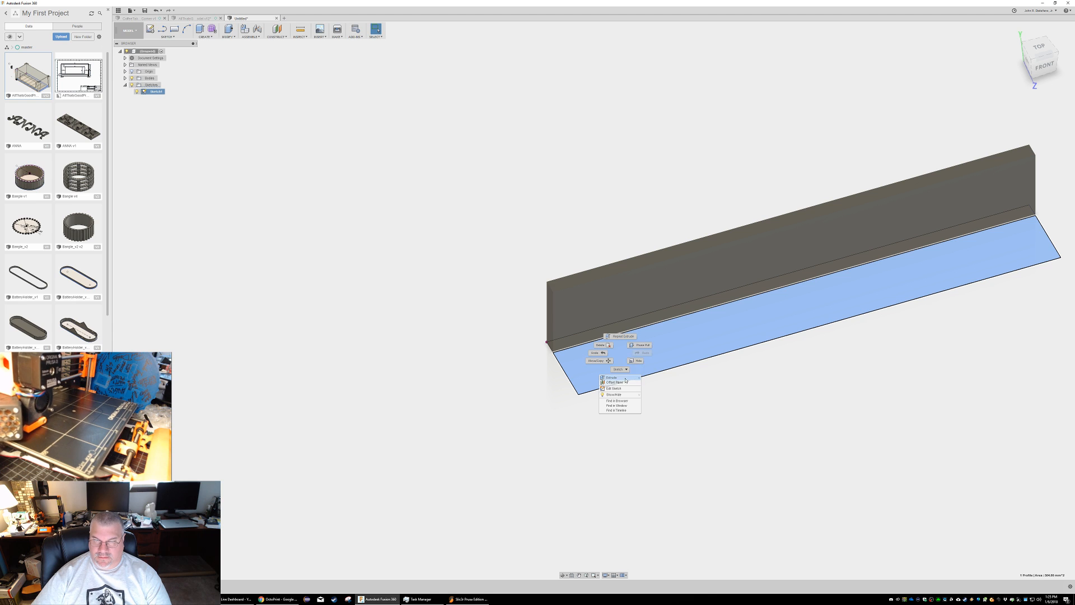
left_click(624, 379)
type("21")
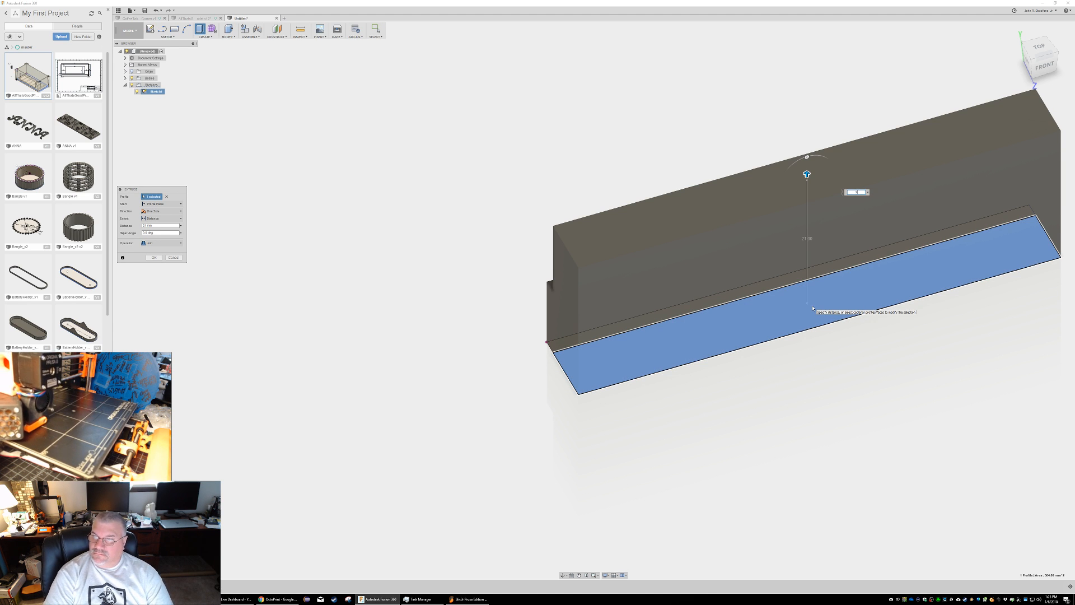
key("BackSpace")
key("Return")
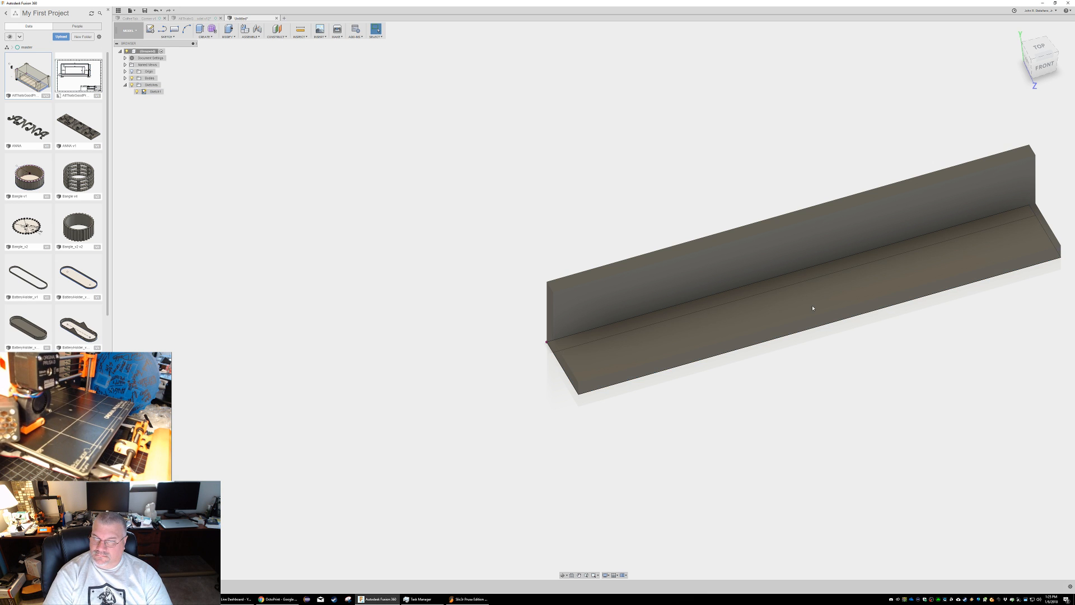
Step: Rotate the upright wall's top face -2 degrees about its short end edge, tapering the wall's height along its length
middle_click_drag(468, 384, 351, 346, "shift")
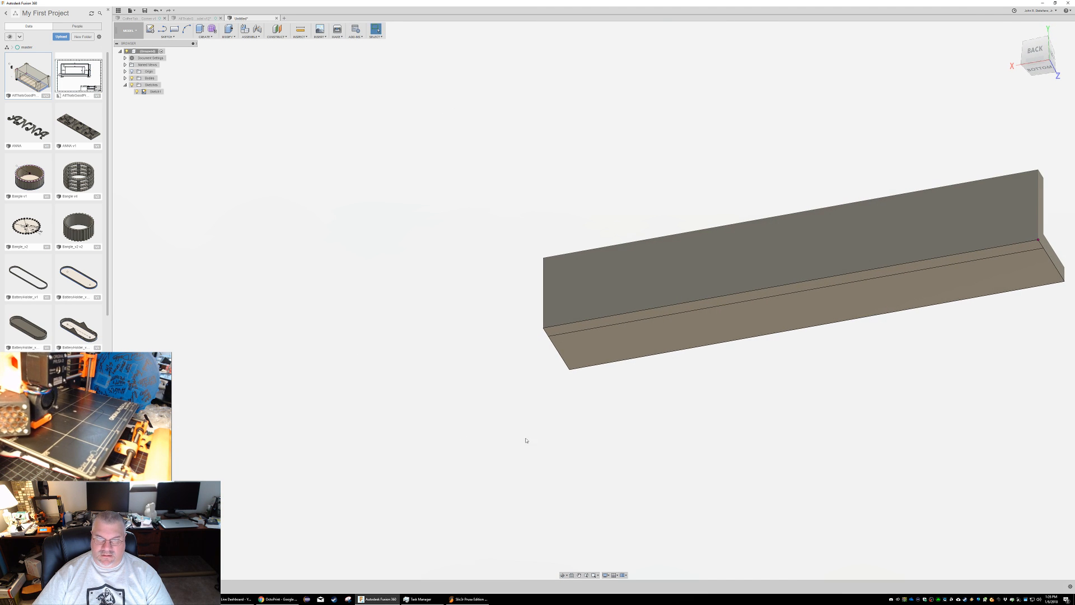
middle_click_drag(526, 440, 453, 434)
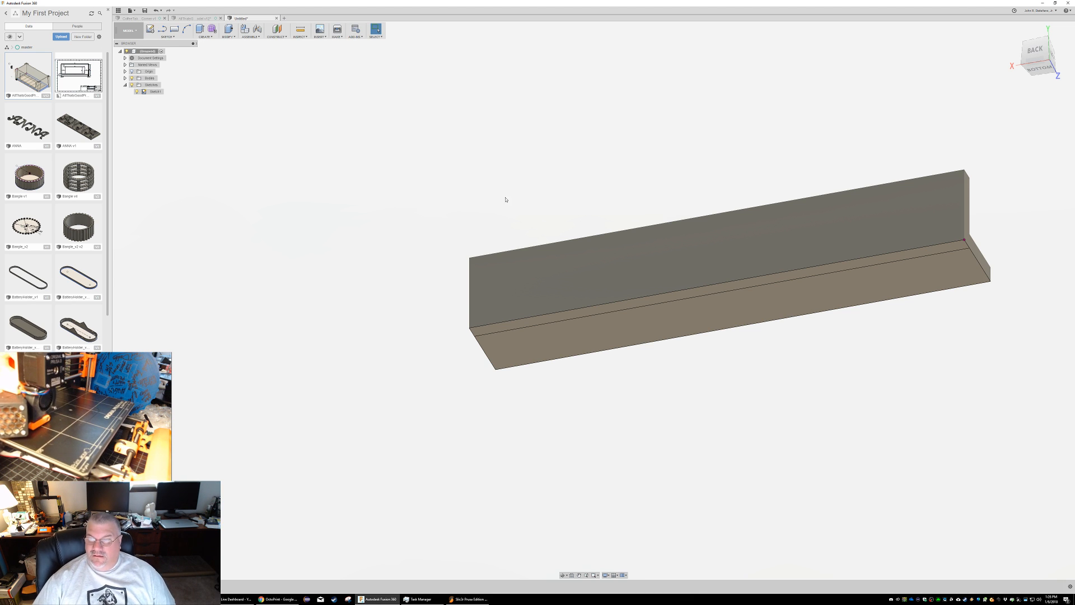
middle_click_drag(632, 200, 562, 225, "shift")
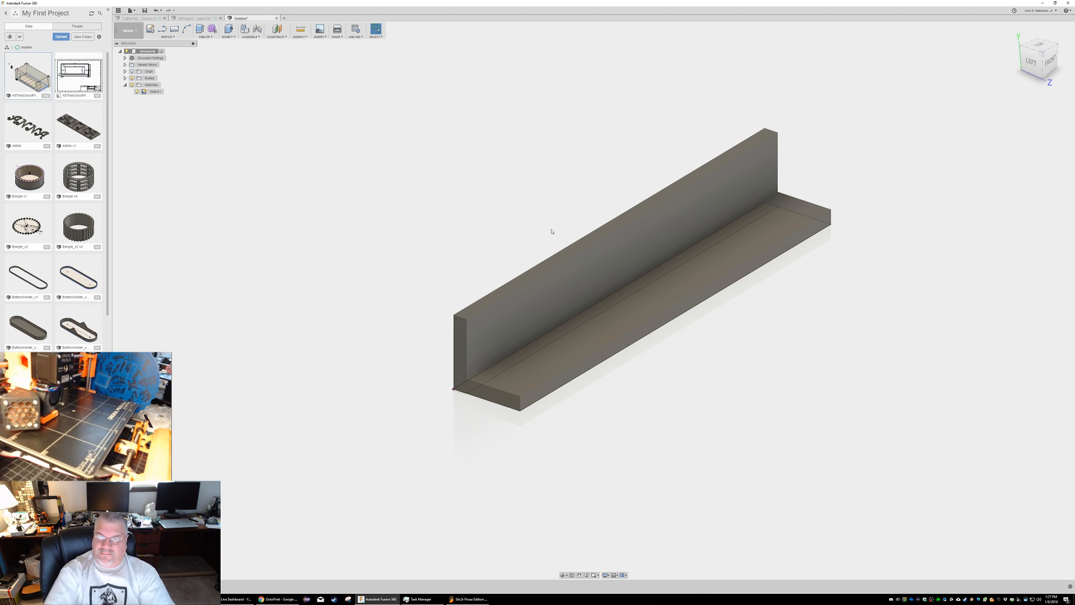
middle_click_drag(513, 212, 357, 196, "shift")
middle_click_drag(344, 193, 266, 230, "shift")
left_click(425, 200)
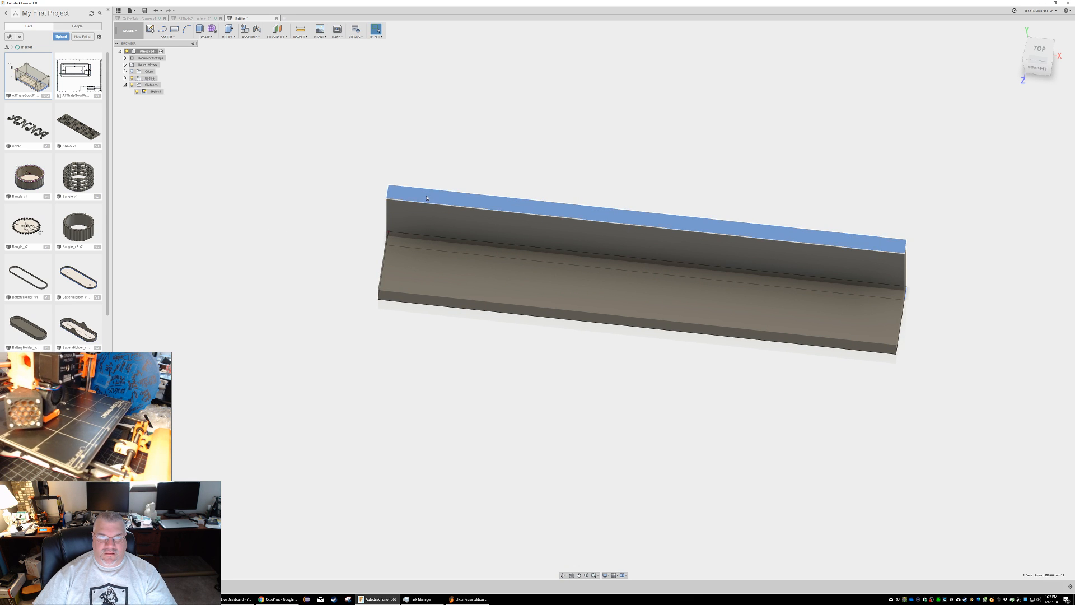
right_click(425, 198)
left_click(413, 203)
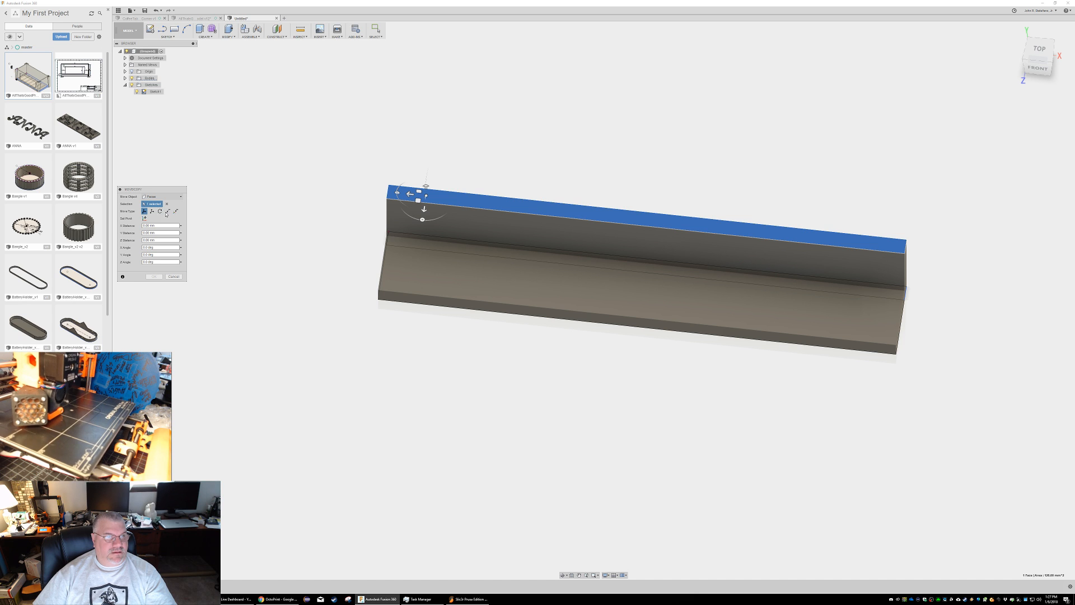
left_click(161, 211)
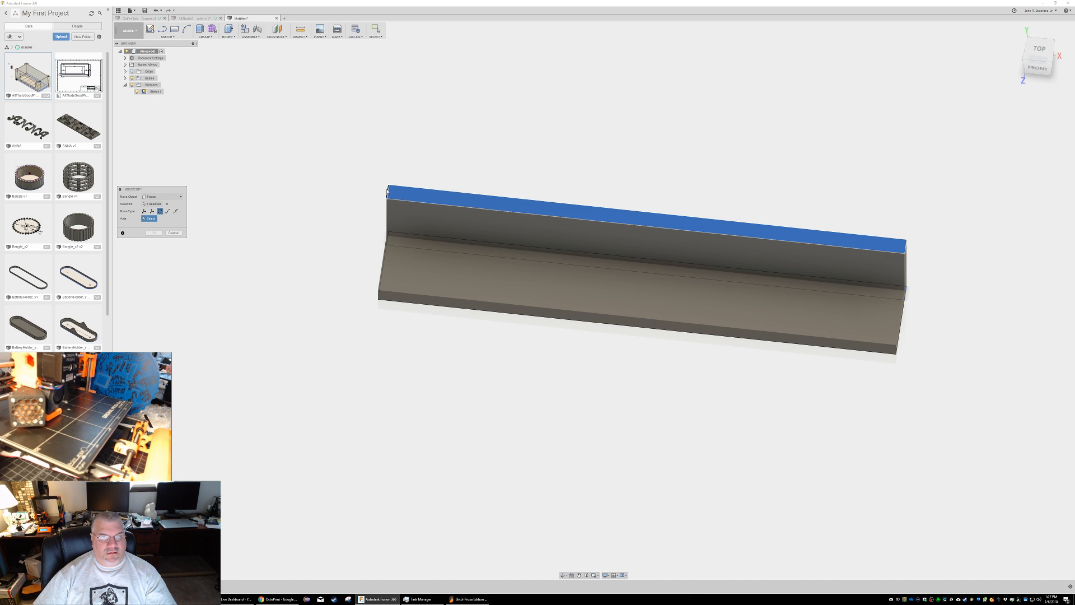
left_click(388, 191)
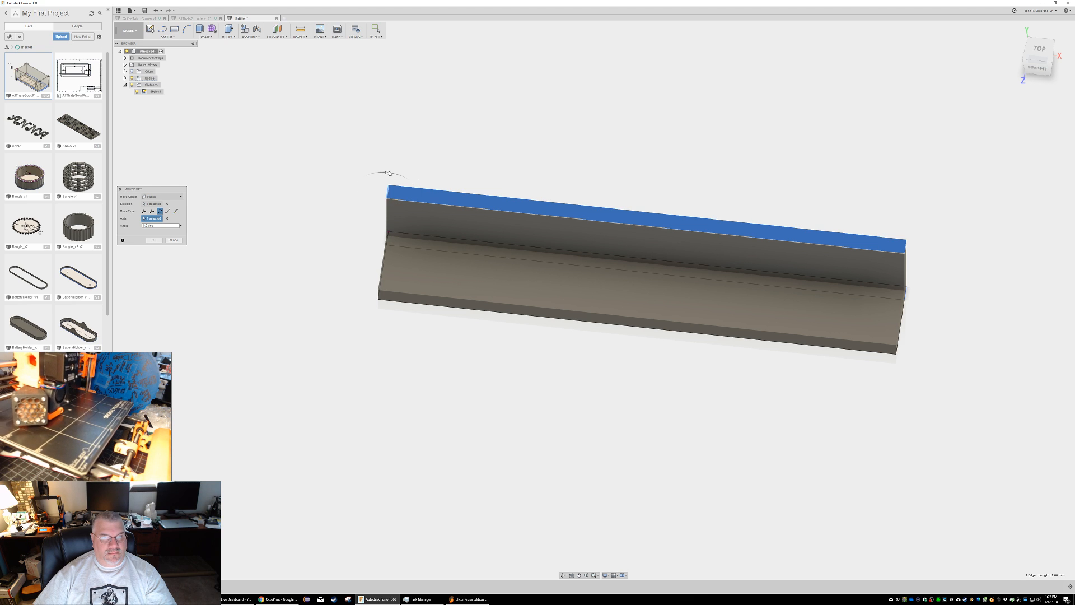
left_click(387, 173)
left_click_drag(387, 172, 388, 172)
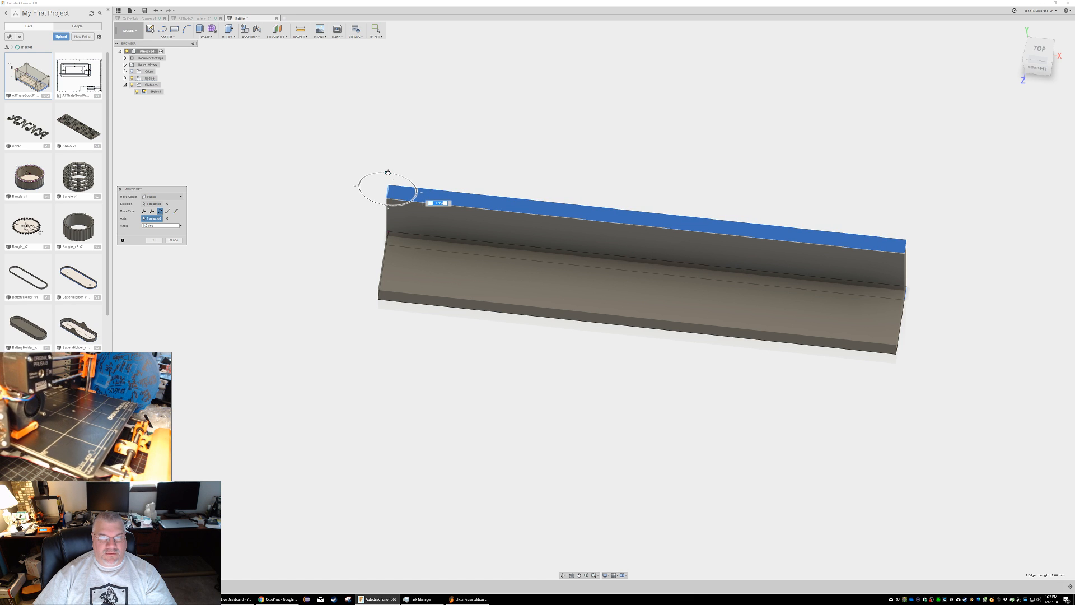
left_click_drag(386, 172, 391, 173)
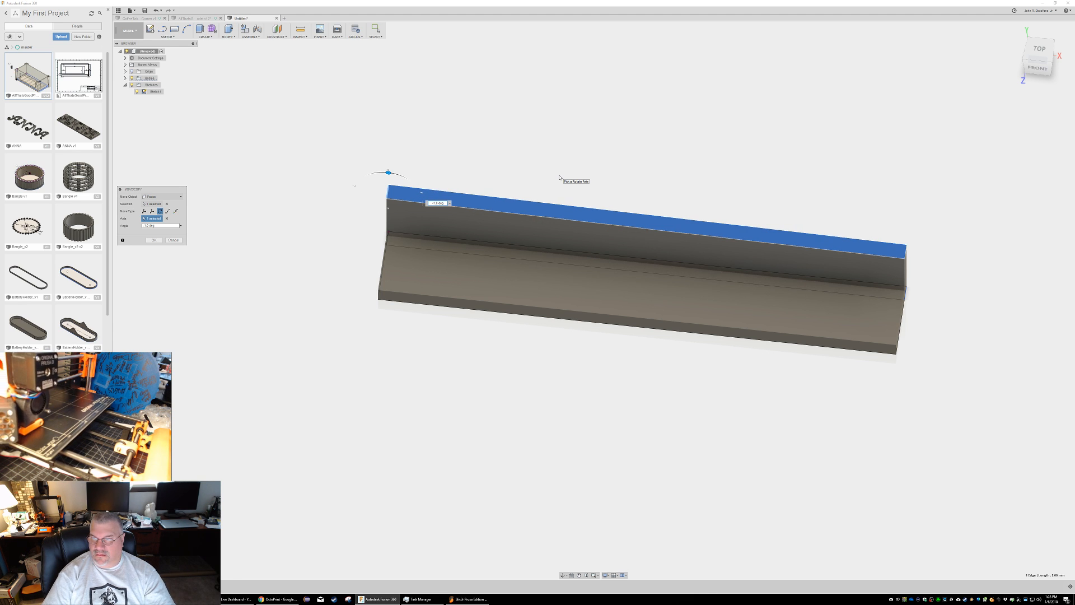
middle_click_drag(720, 136, 630, 115, "shift")
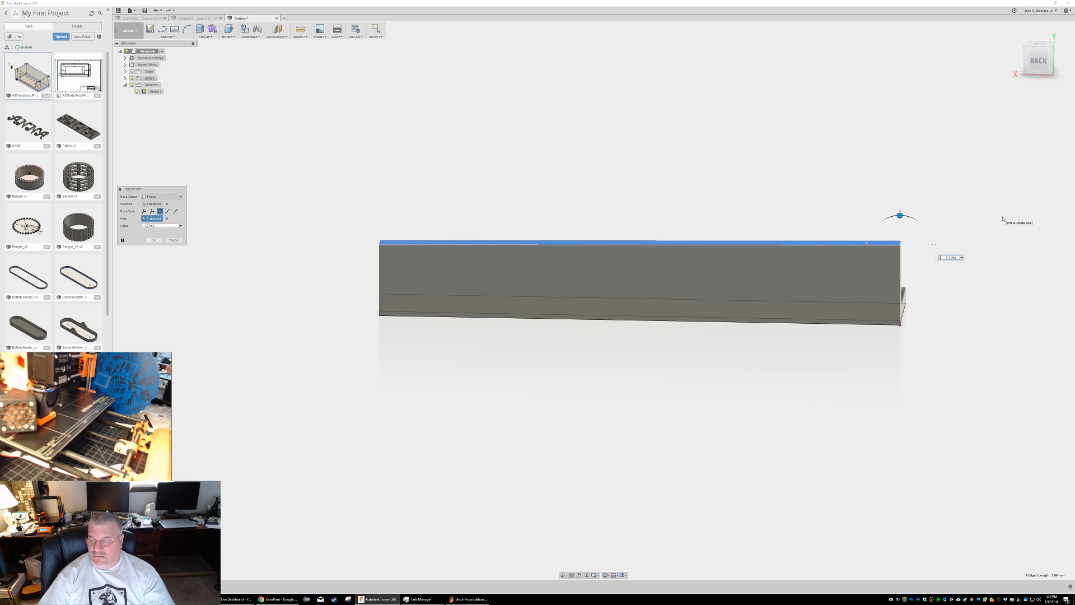
key("Down")
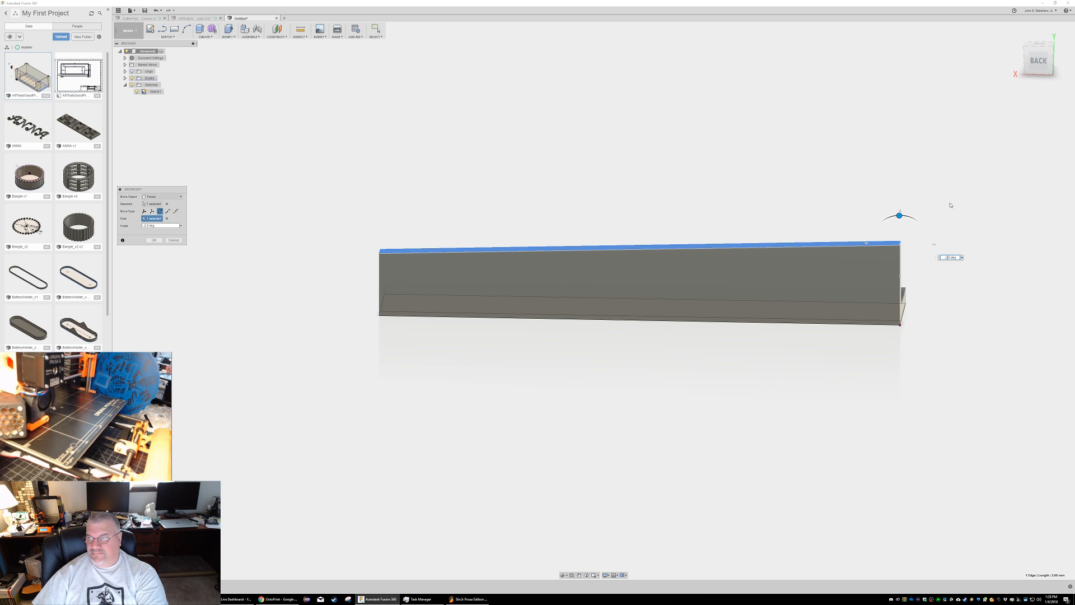
key("Return")
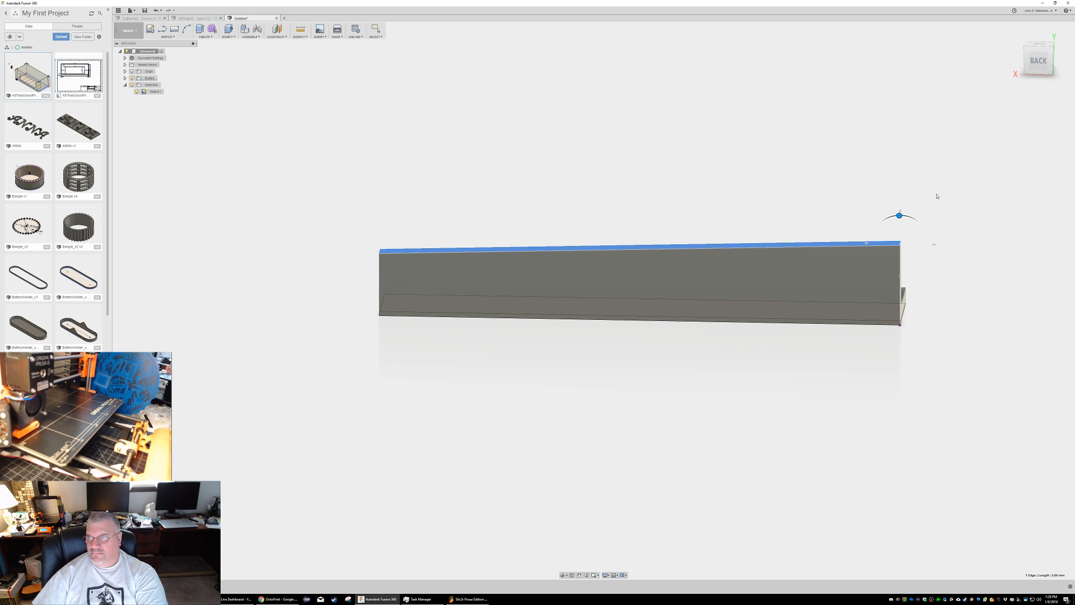
Step: Rotate the base flange's long outer face 2 degrees about its short vertical end edge, narrowing the flange along its length
mouse_move(843, 198)
middle_mouse_down("shift")
mouse_move(768, 203)
mouse_move(765, 187)
middle_mouse_up("shift")
left_click(472, 308)
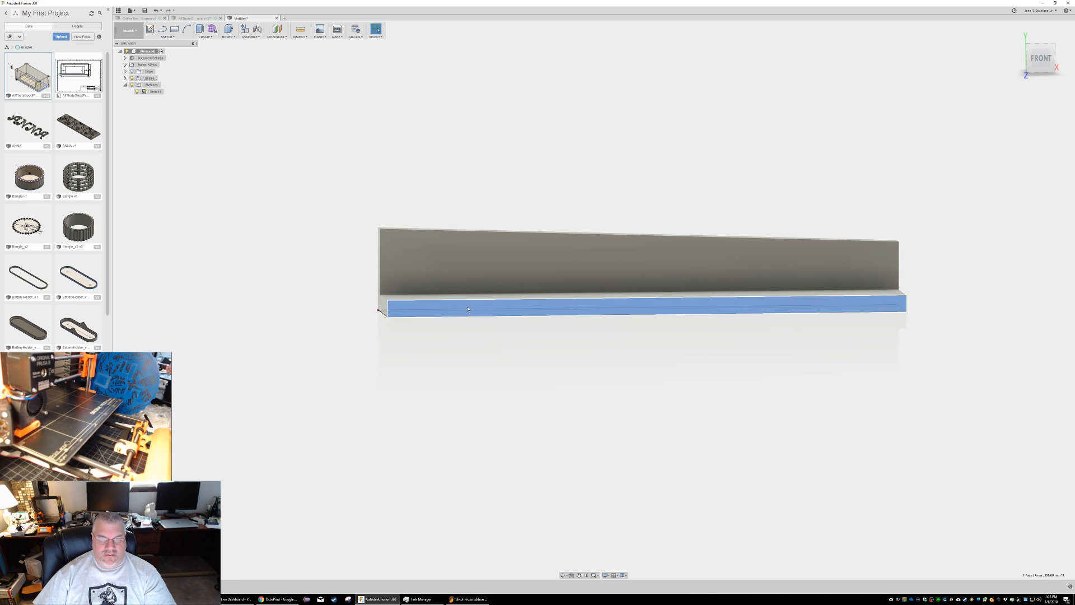
right_click(471, 308)
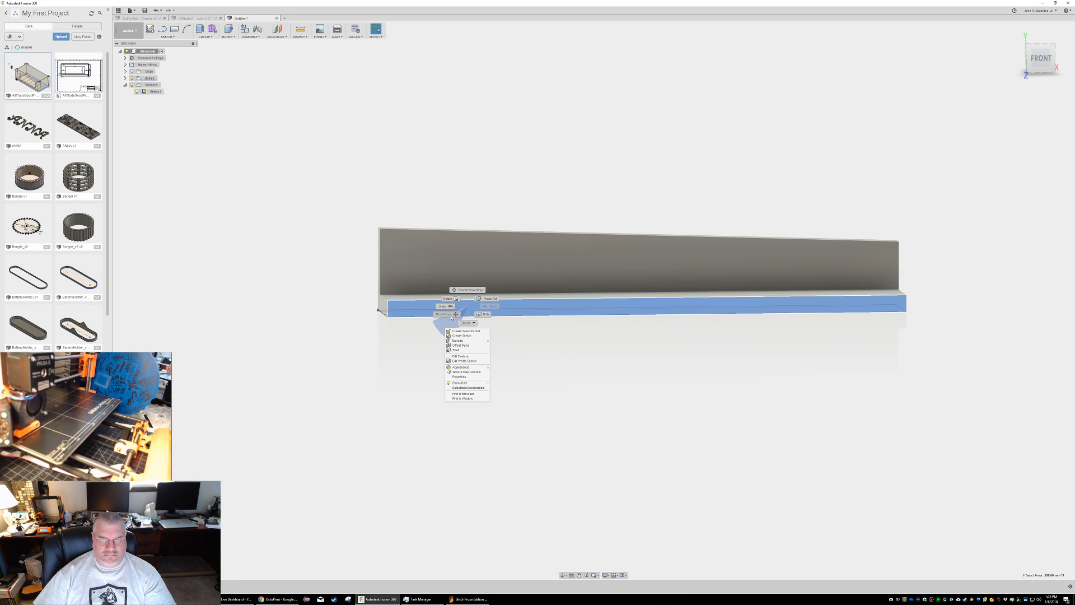
left_click(468, 291)
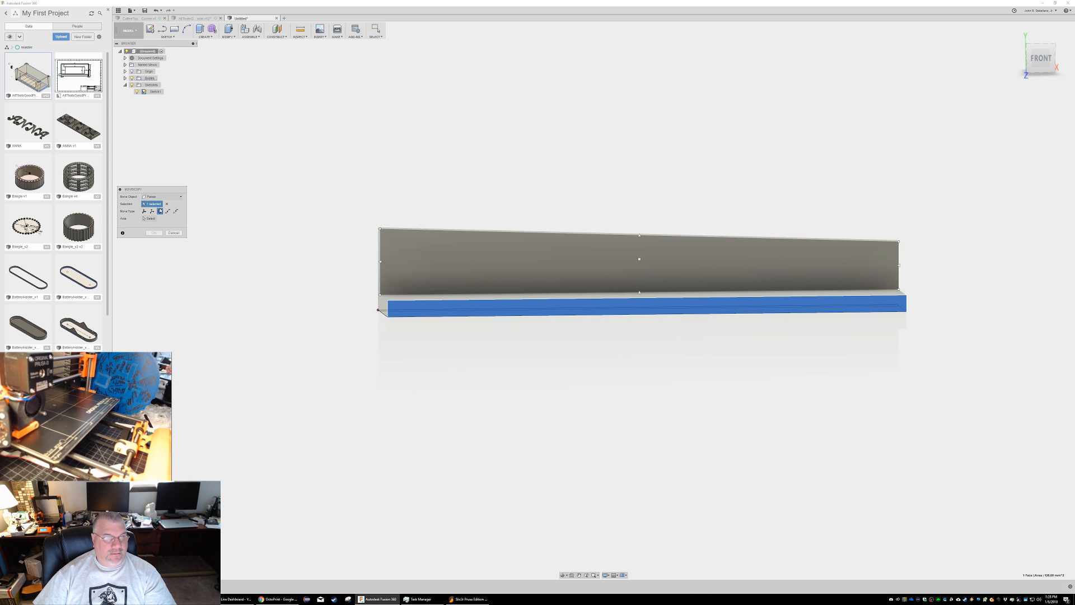
left_click(148, 219)
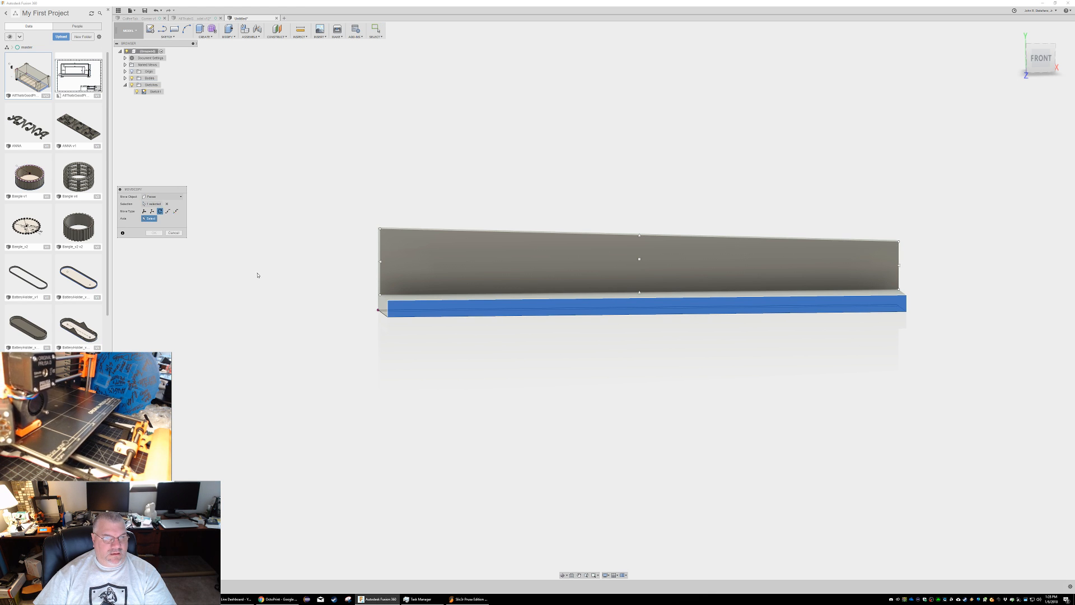
left_click(404, 310)
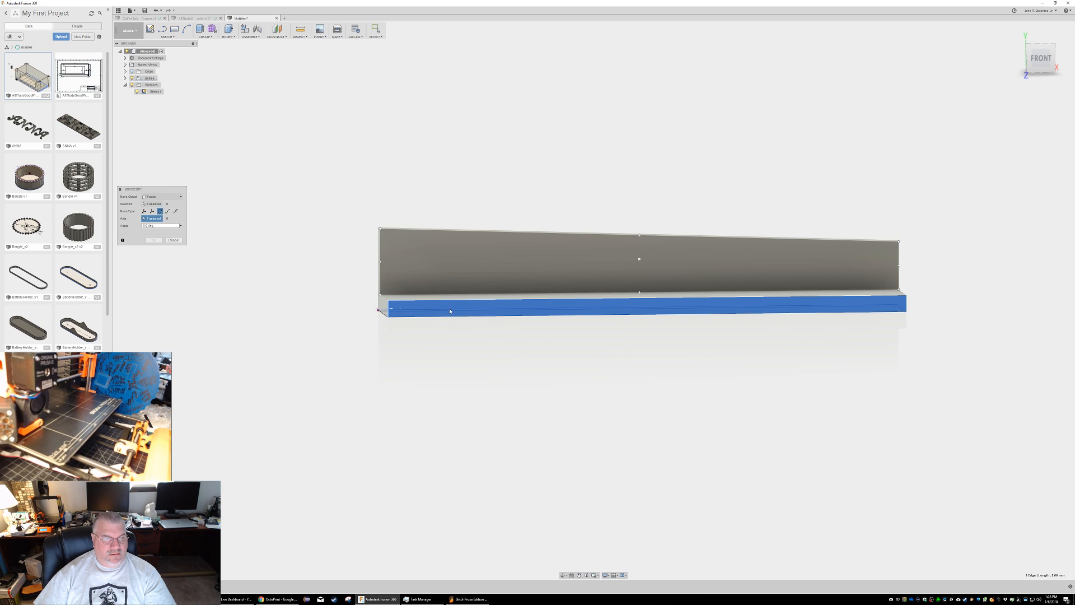
middle_click_drag(608, 329, 552, 314, "shift")
left_click_drag(384, 207, 418, 237)
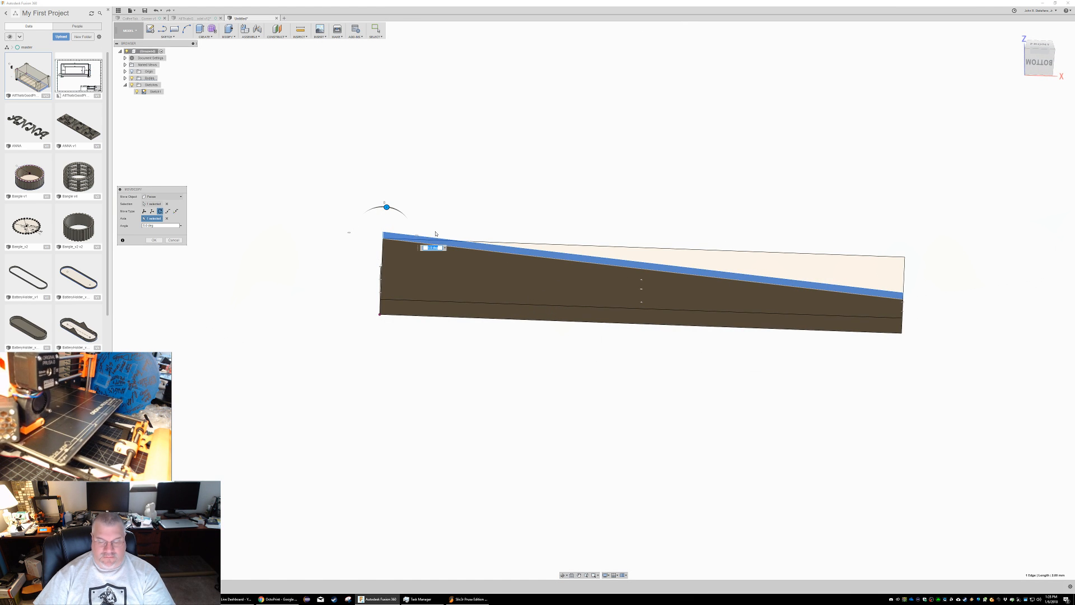
type("2")
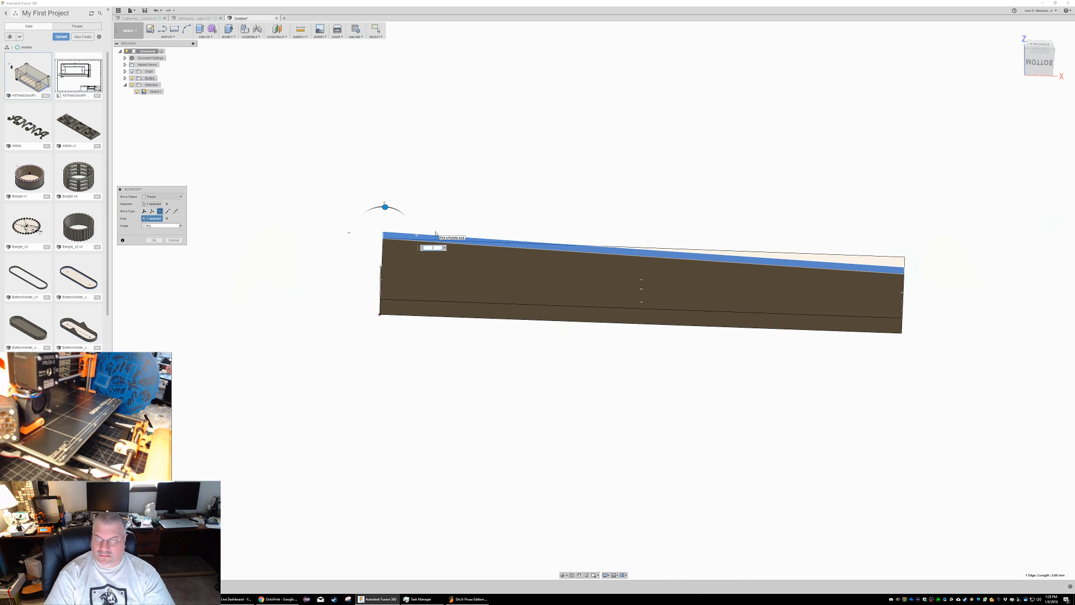
key("Return")
Step: Measure the vertical outer edge of the upright wall at the part's narrow end
middle_click_drag(461, 192, 408, 229, "shift")
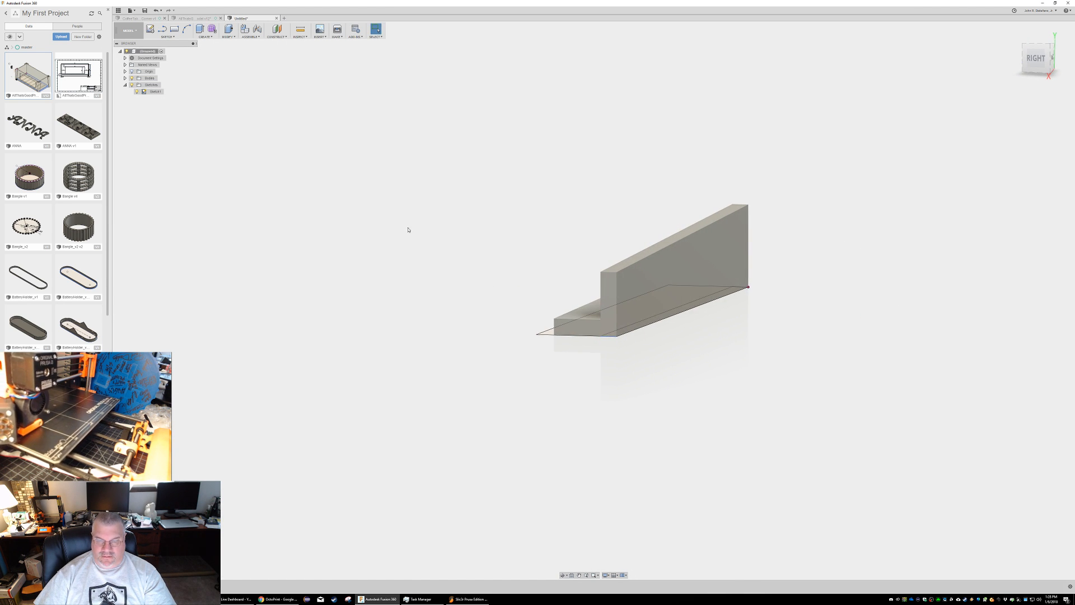
key("i")
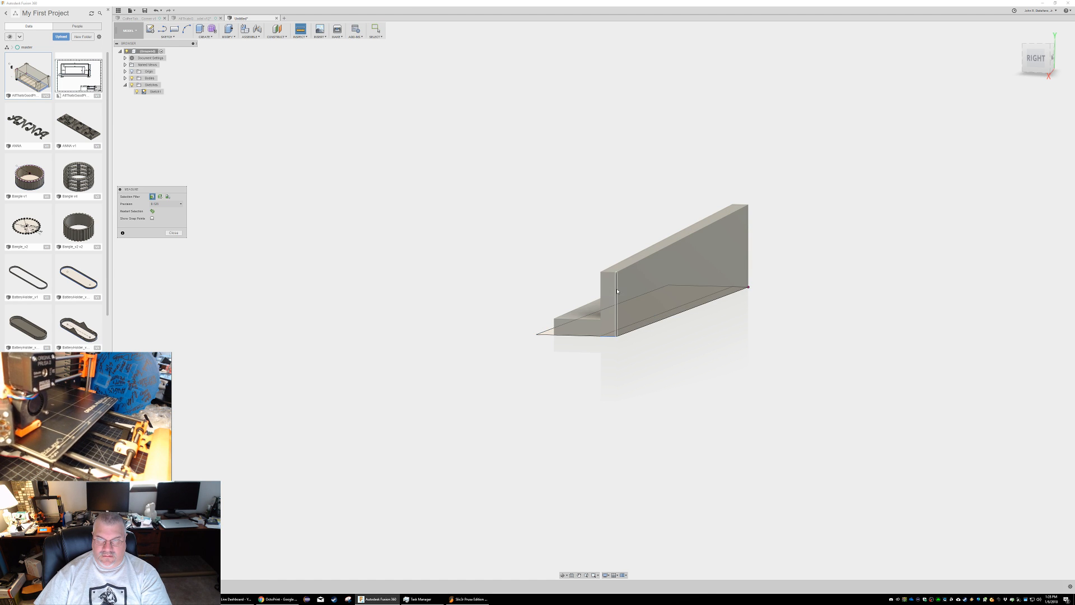
left_click(617, 291)
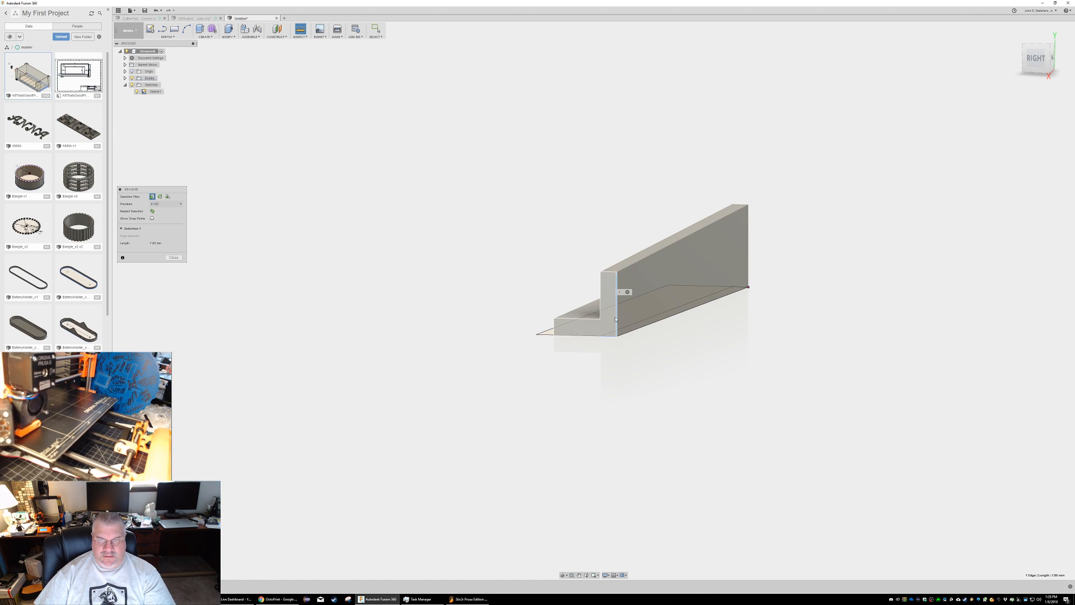
Step: Measure the bottom edge of the base flange at the part's narrow end
left_click(618, 292)
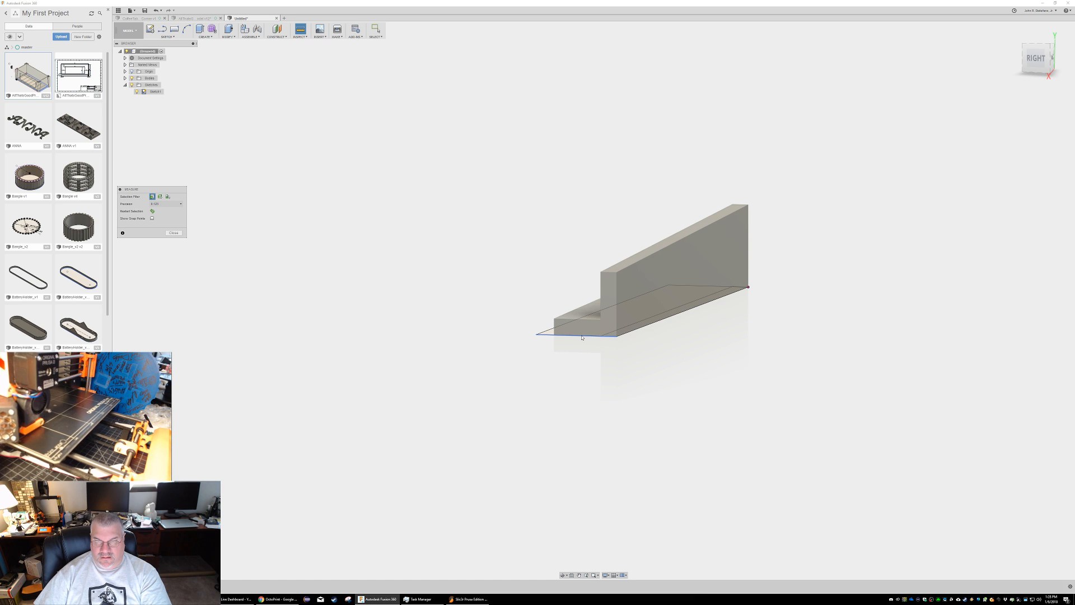
middle_click_drag(597, 352, 590, 219, "shift")
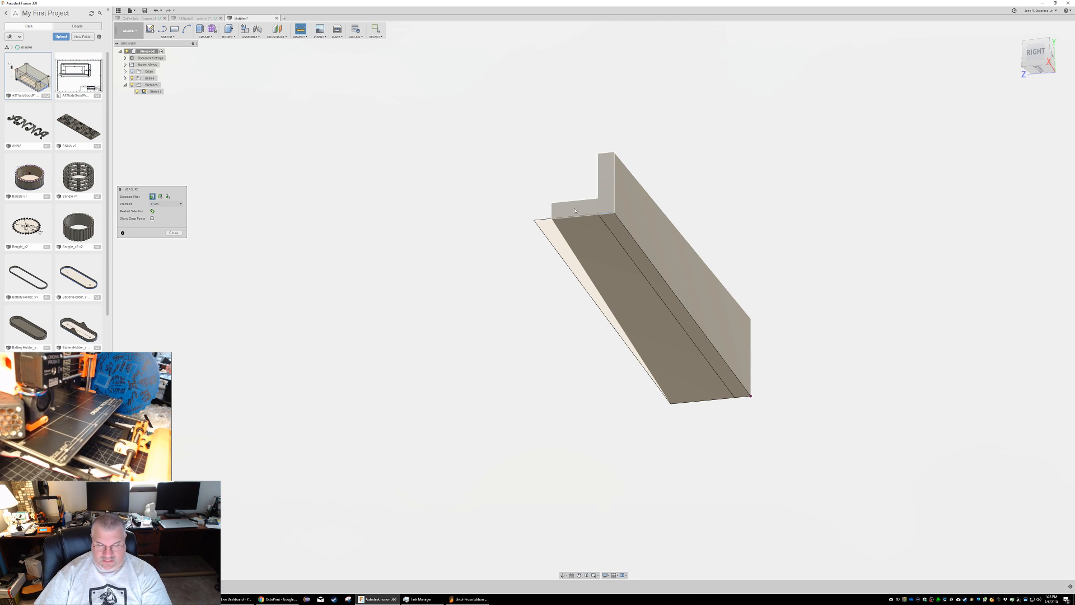
left_click(579, 219)
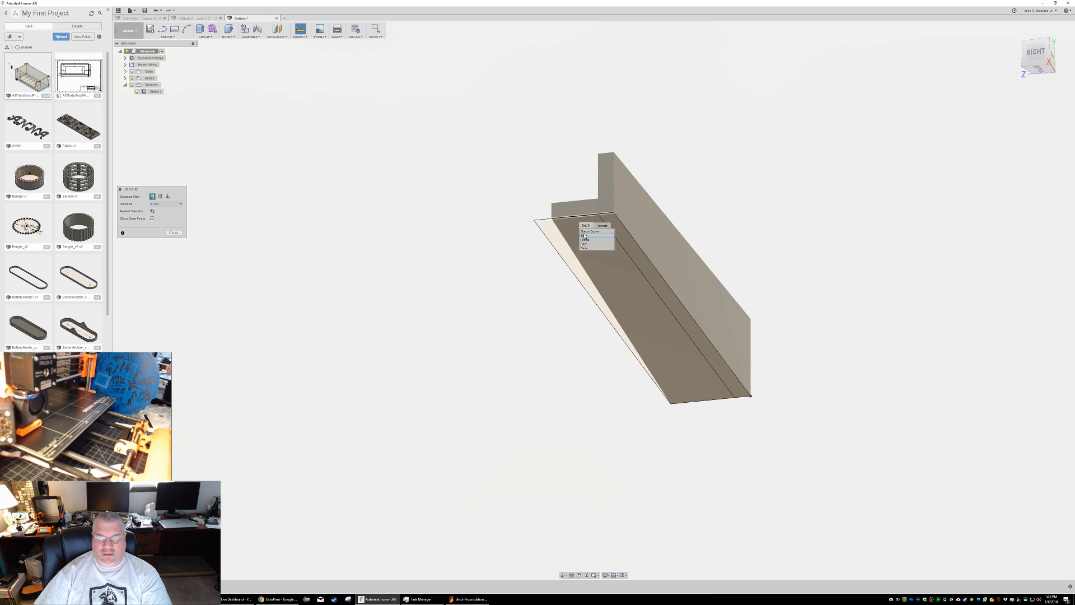
left_click(584, 236)
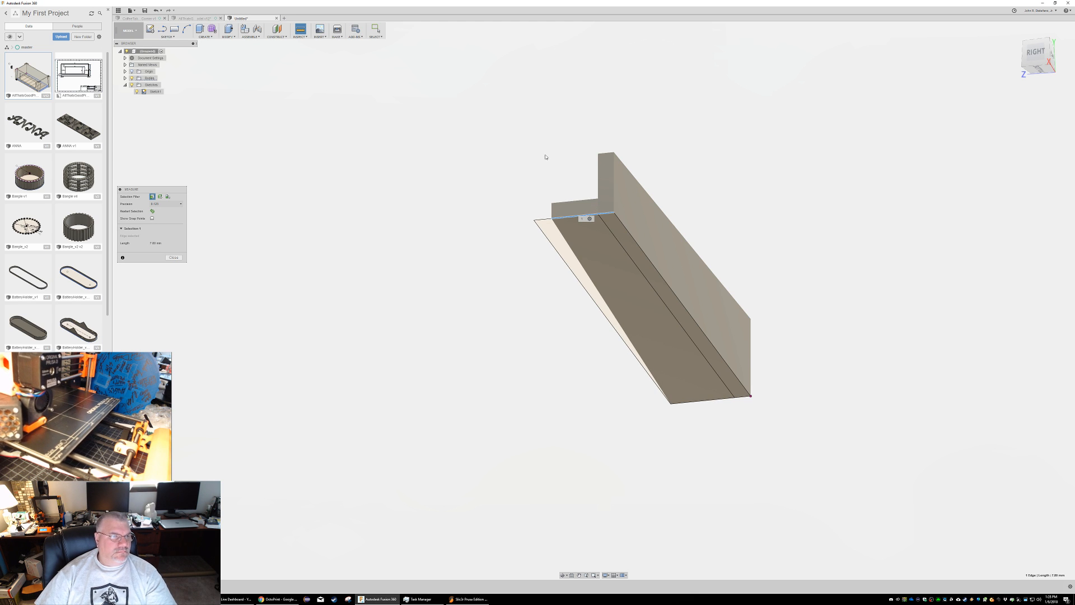
key("Escape")
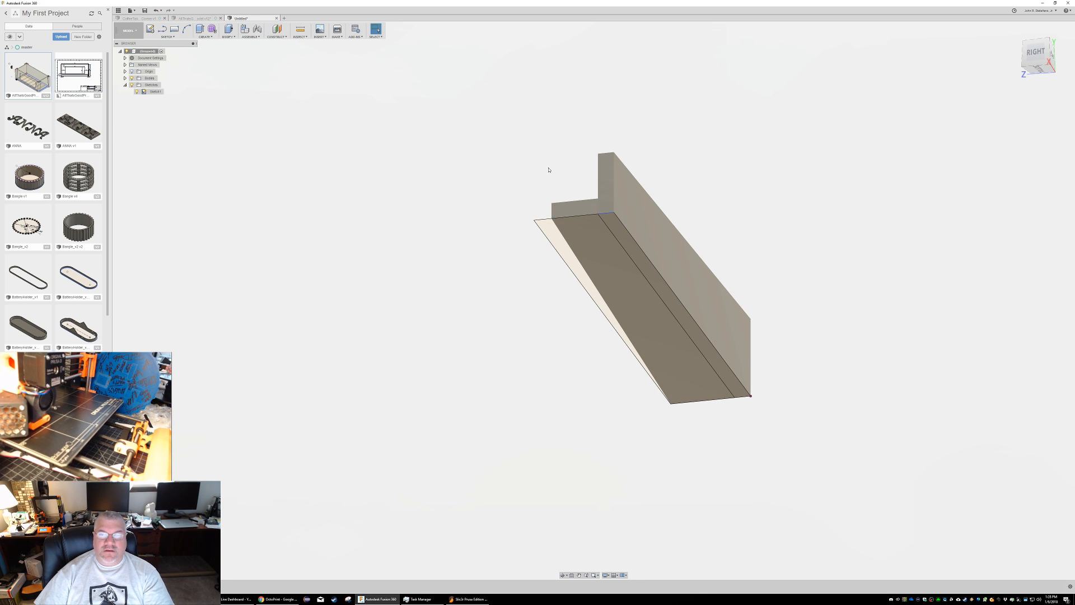
Step: Examine the tapered part from below and above, and inspect the L-shaped end faces at both ends
left_click(583, 231)
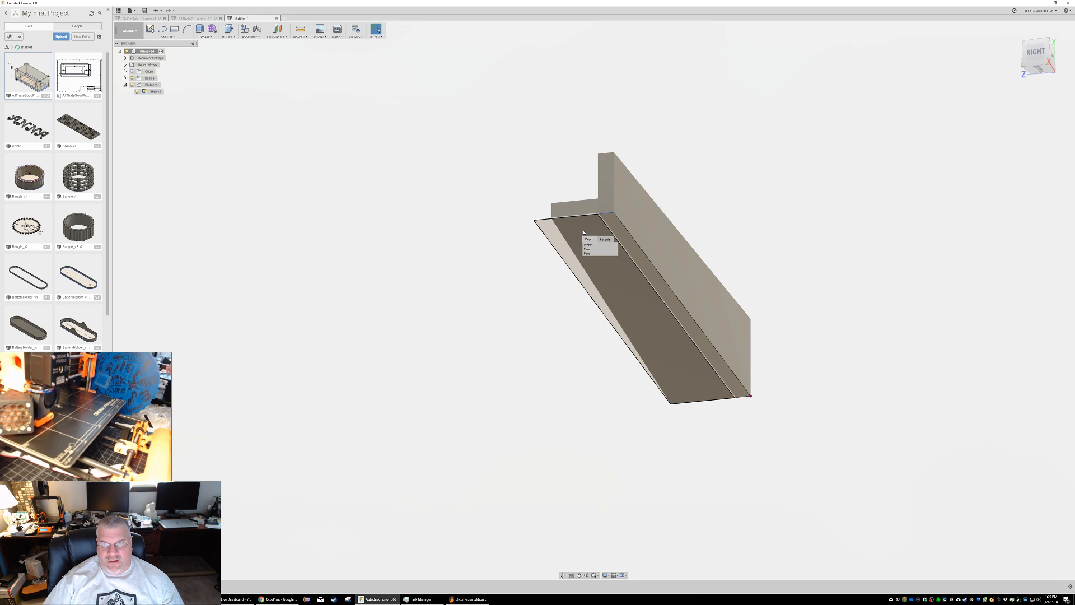
left_click(606, 239)
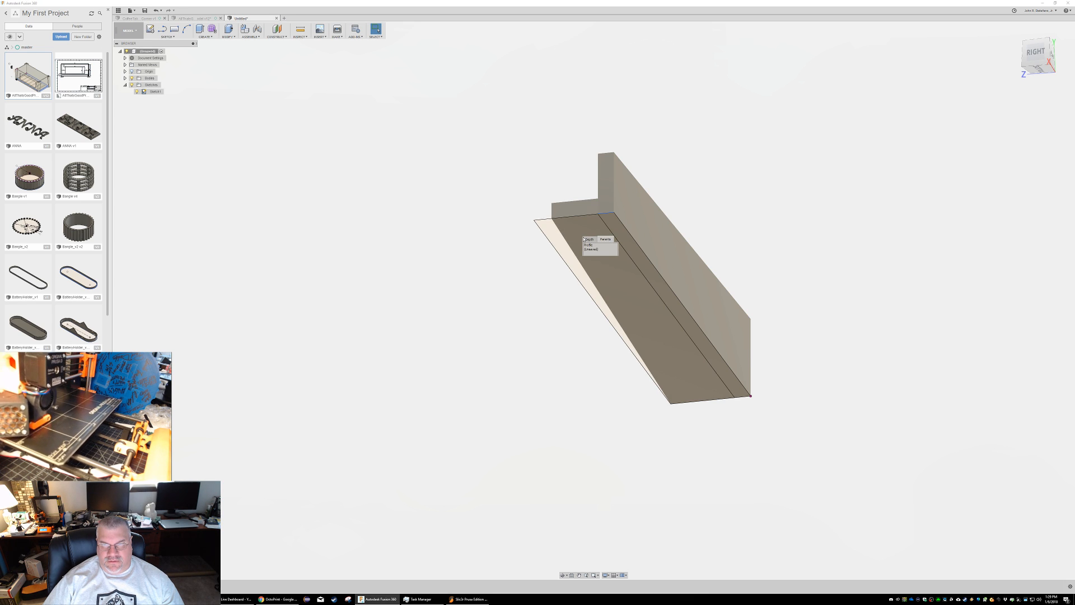
left_click(588, 240)
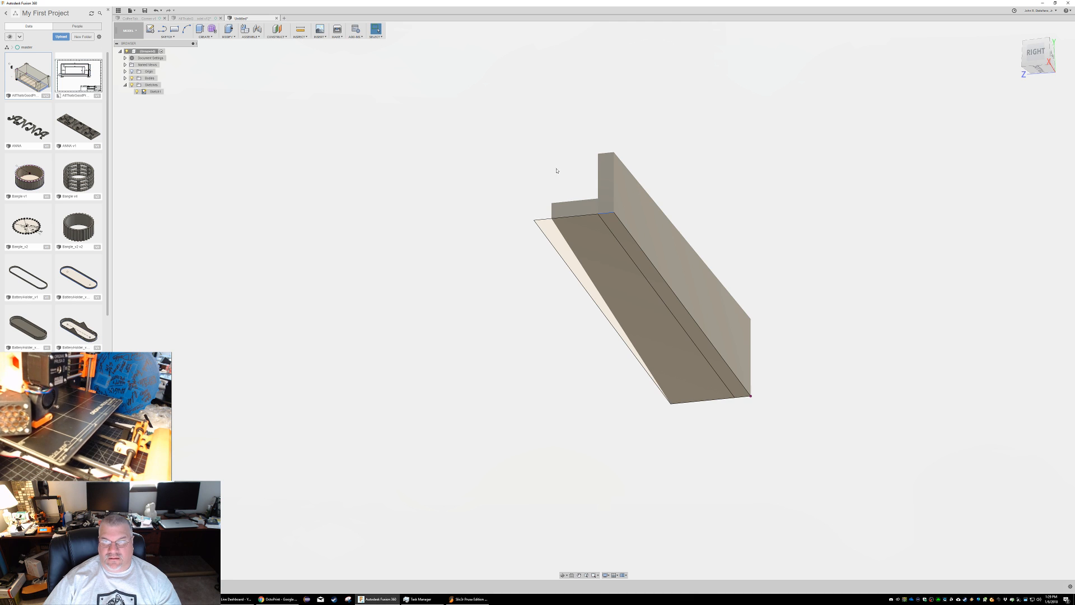
middle_click_drag(556, 172, 563, 180, "shift")
middle_click_drag(763, 267, 828, 247, "shift")
key("Escape")
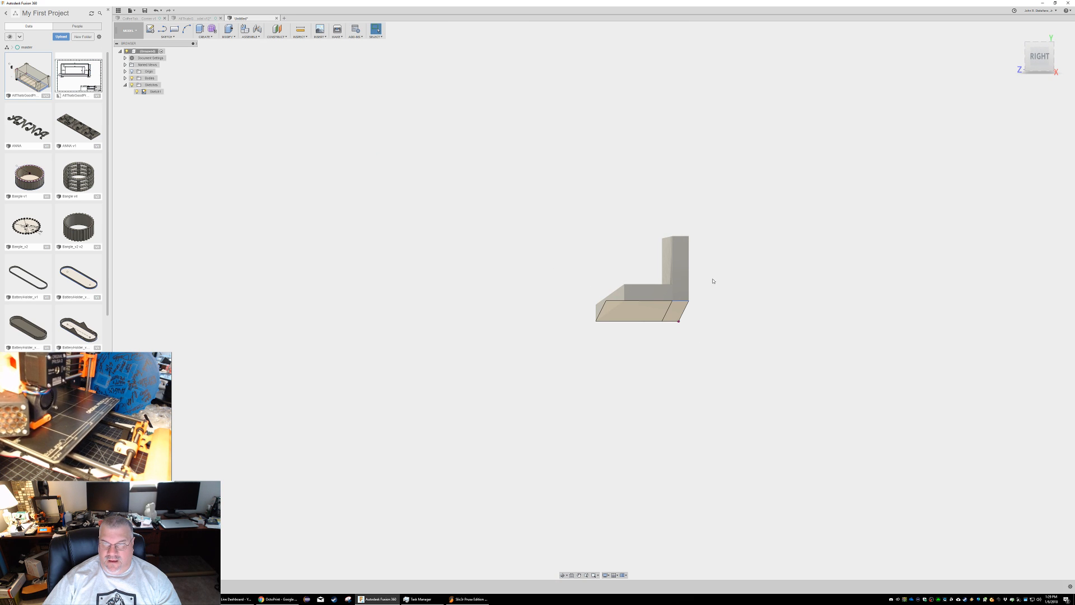
left_click(683, 261)
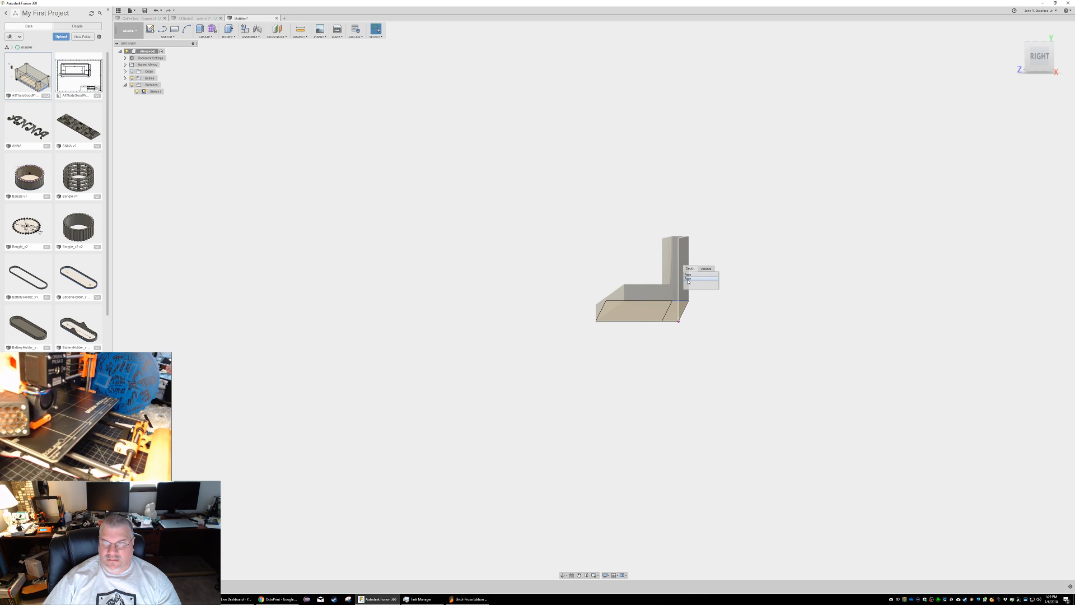
middle_click_drag(741, 223, 740, 226, "shift")
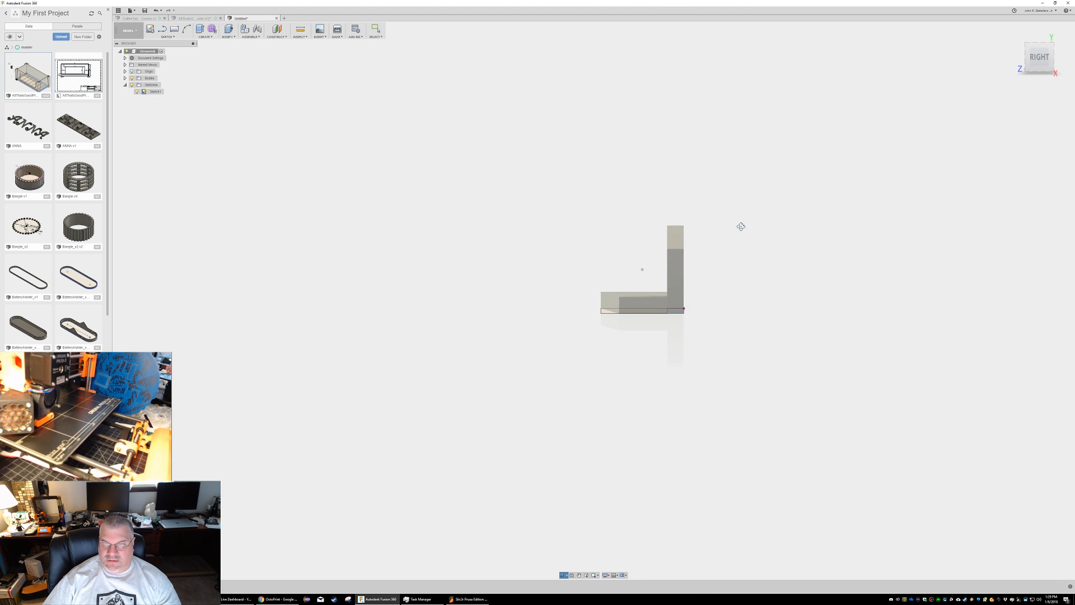
key("Escape")
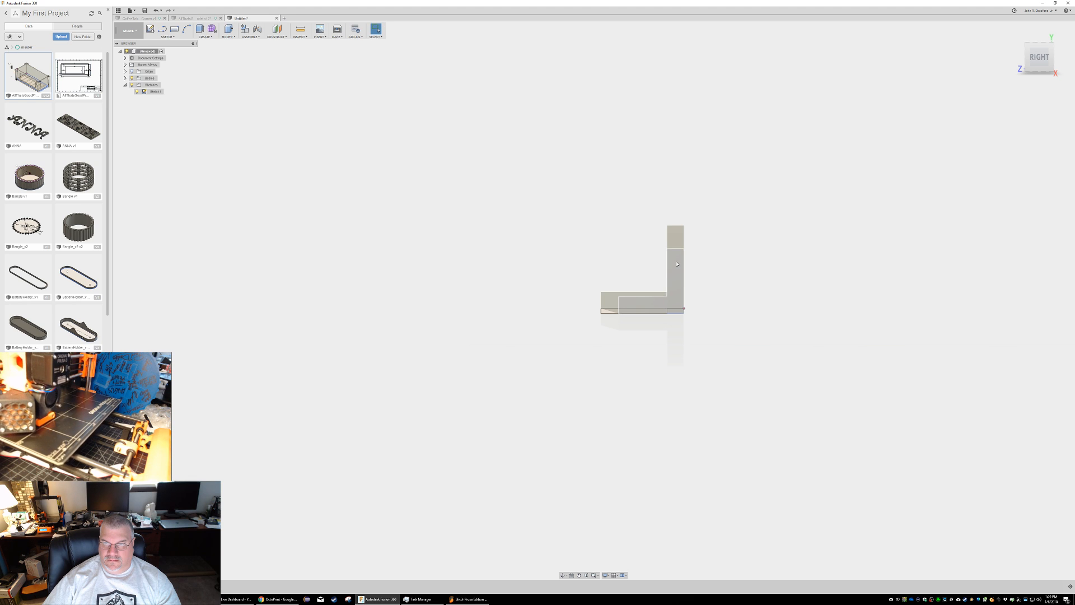
left_click(676, 264)
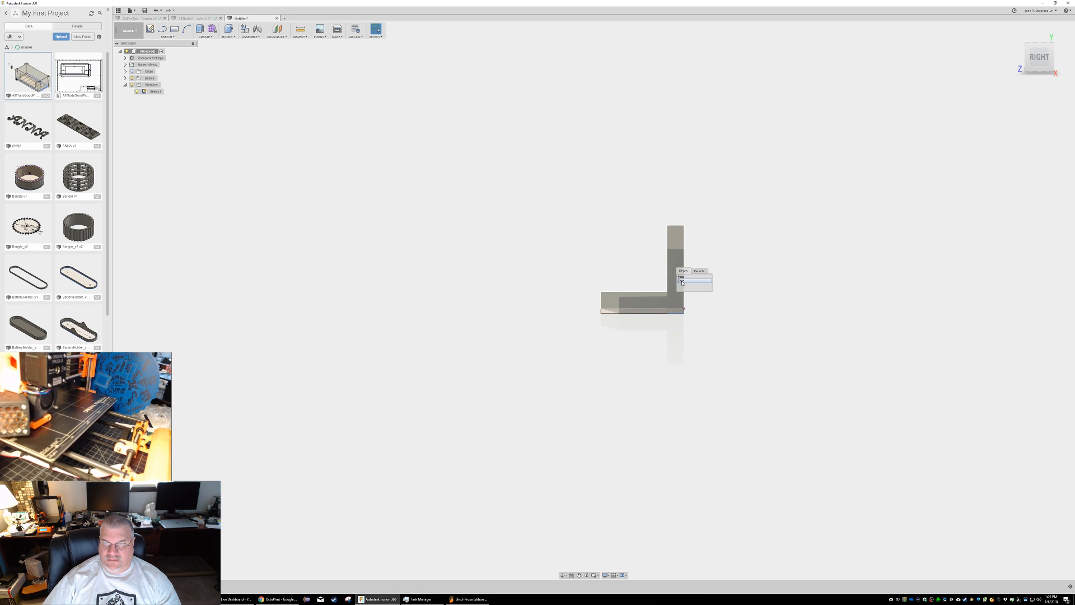
left_click(682, 282)
middle_click_drag(749, 295, 838, 293, "shift")
key("Escape")
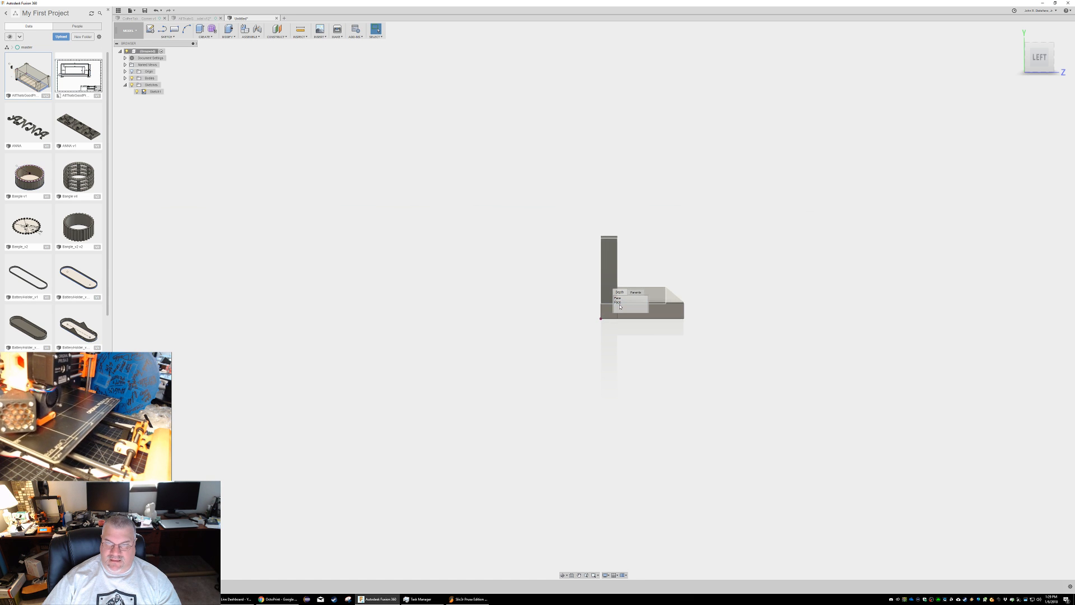
left_click(620, 303)
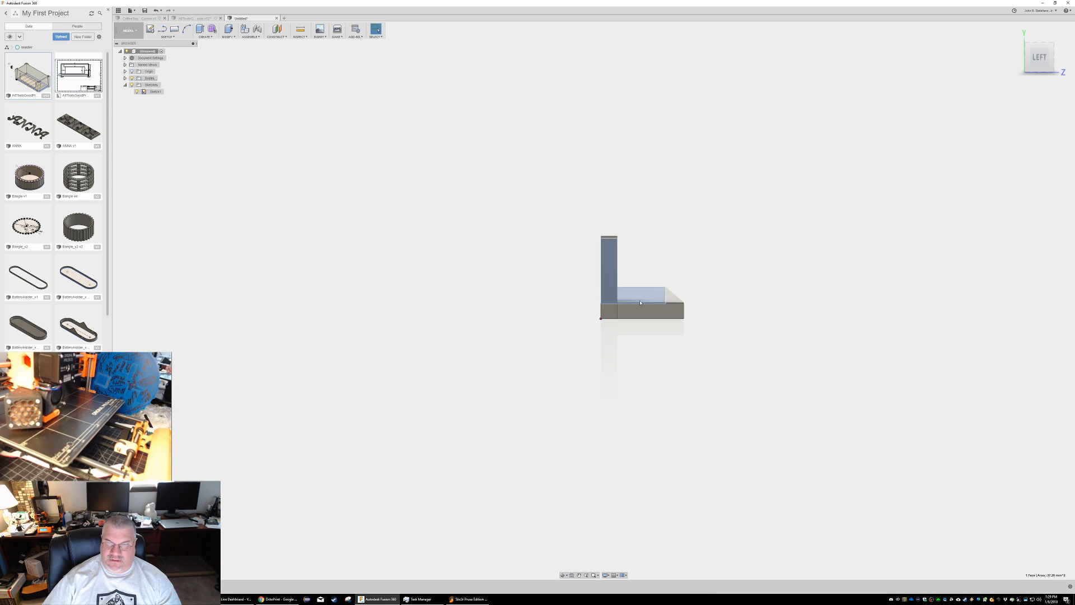
middle_click_drag(767, 290, 697, 300, "shift")
middle_click_drag(855, 396, 599, 422, "shift")
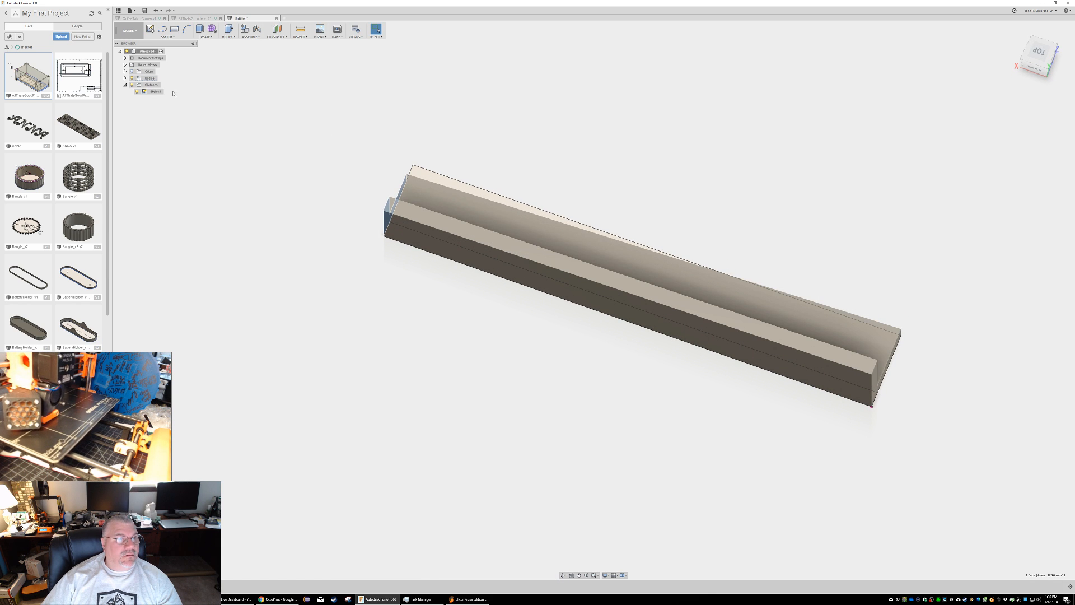
Step: Save the new design in My First Project under a coffee table floating corner accent name
left_click(144, 10)
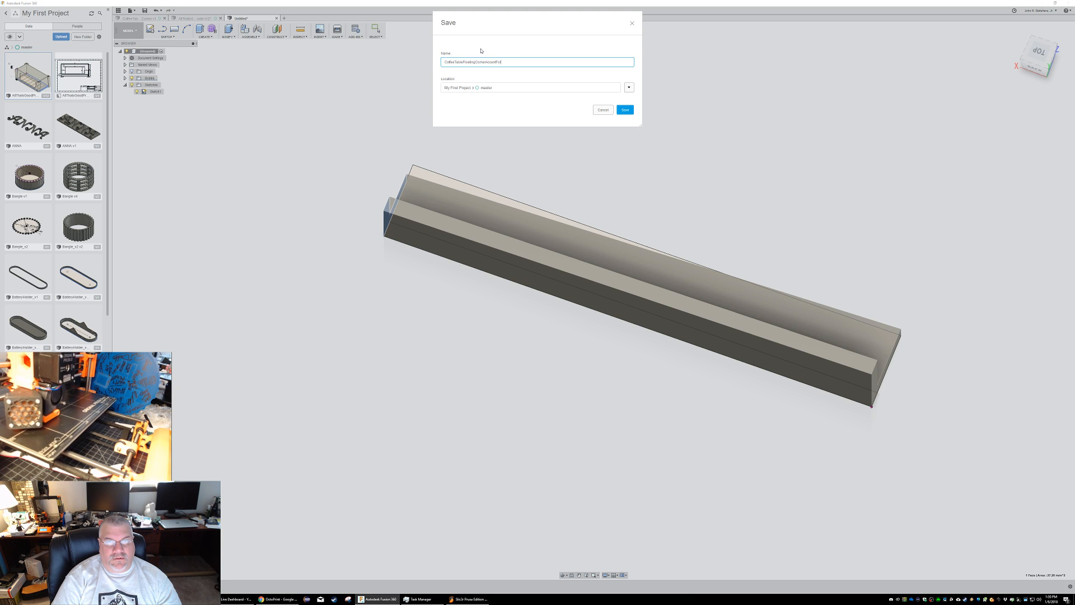
key("Return")
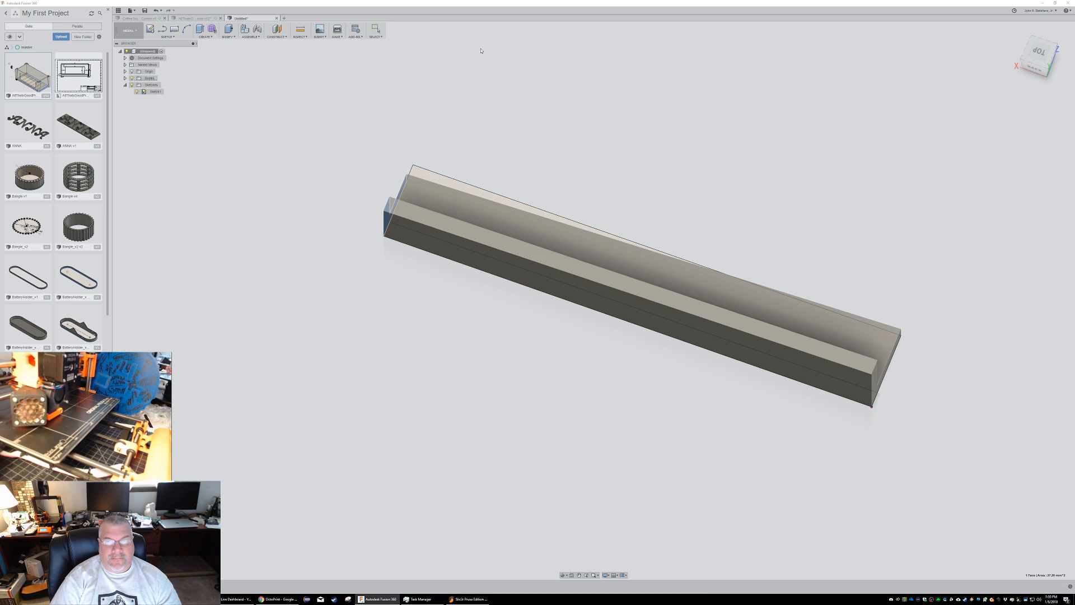
Step: Export the body as a high-refinement STL named "CoffeeTableAccentPieceForFloatingCornerCornerAccent v1.stl" in the AllThatsGood_CoffeeTable folder
left_click(132, 11)
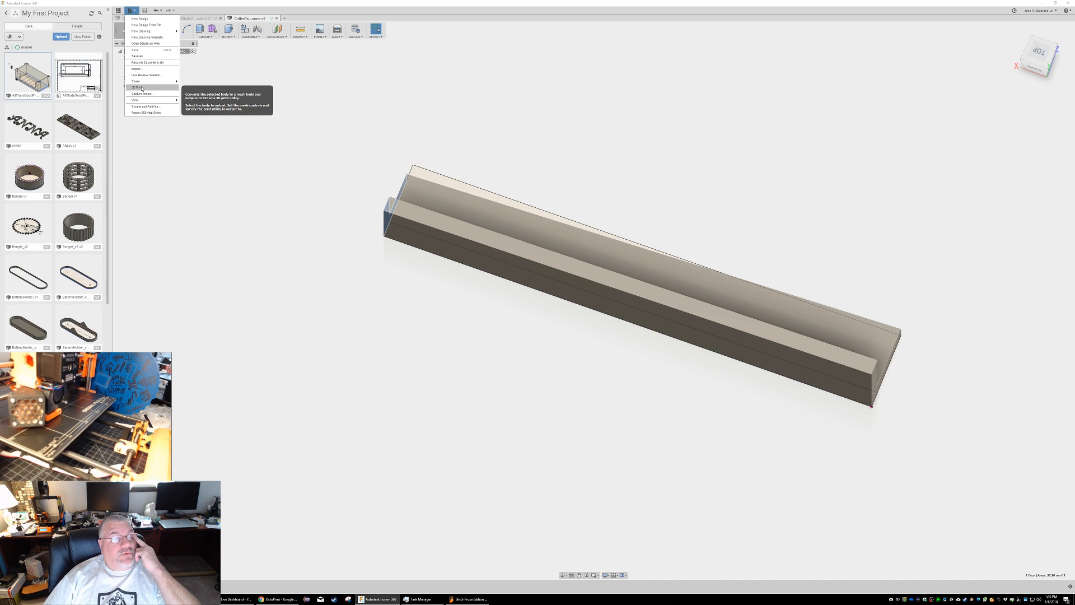
left_click(139, 88)
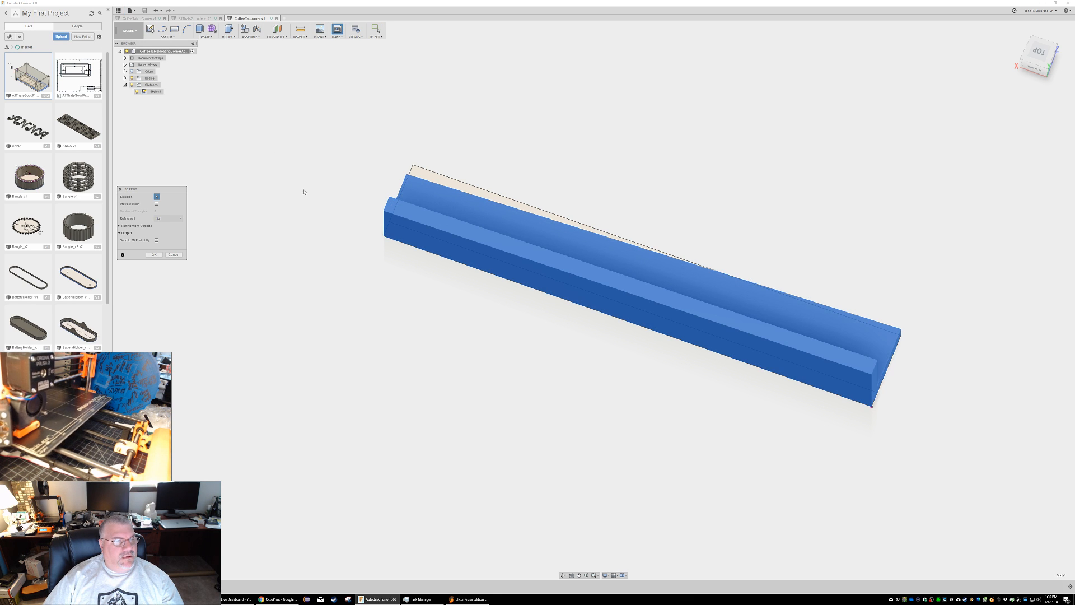
left_click(154, 254)
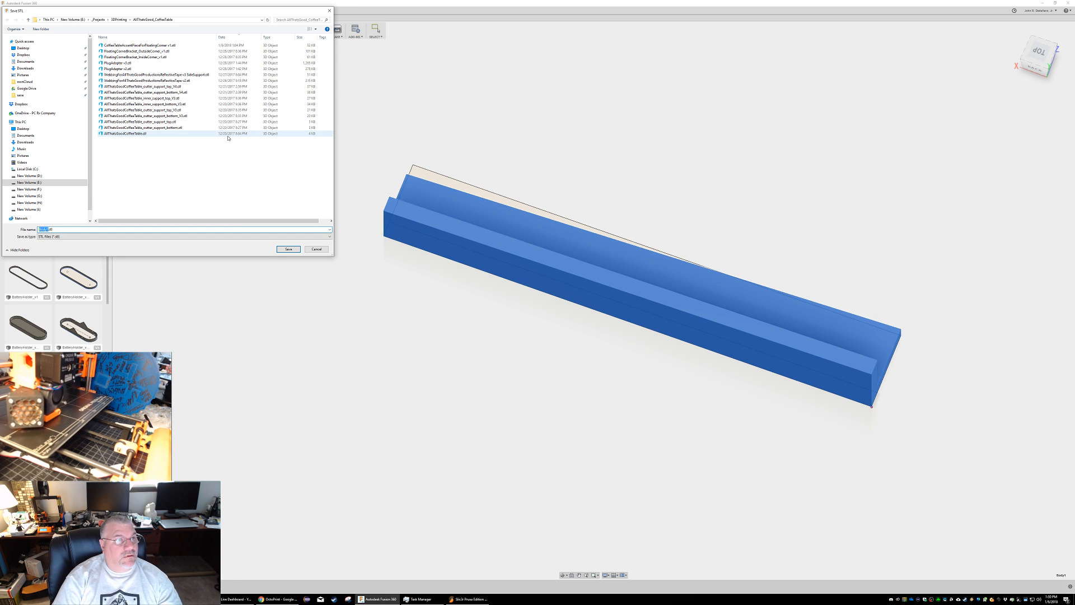
left_click(140, 45)
left_click(101, 229)
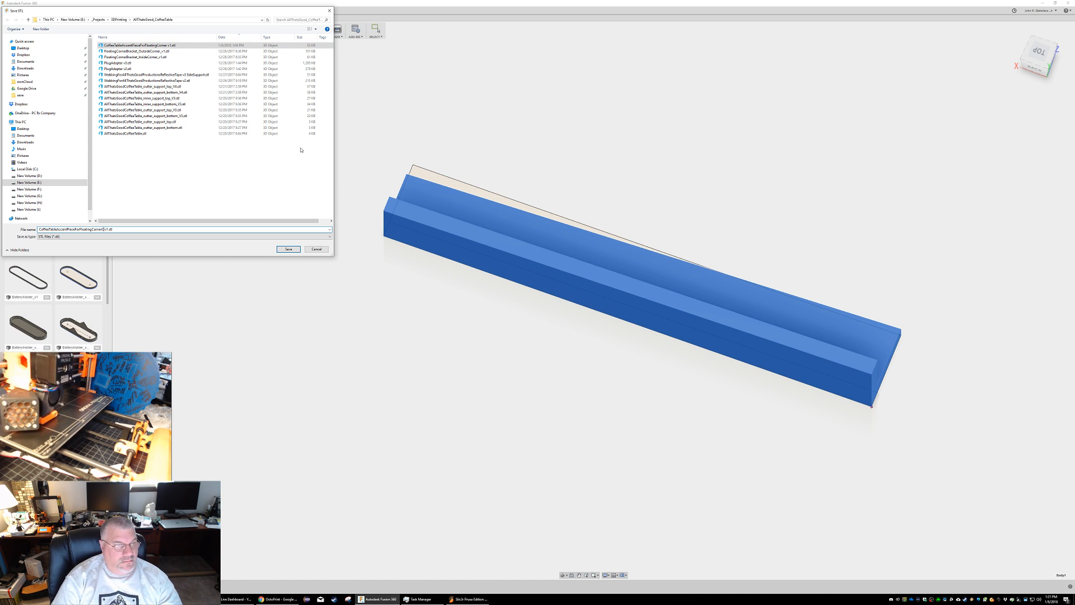
type("Corner")
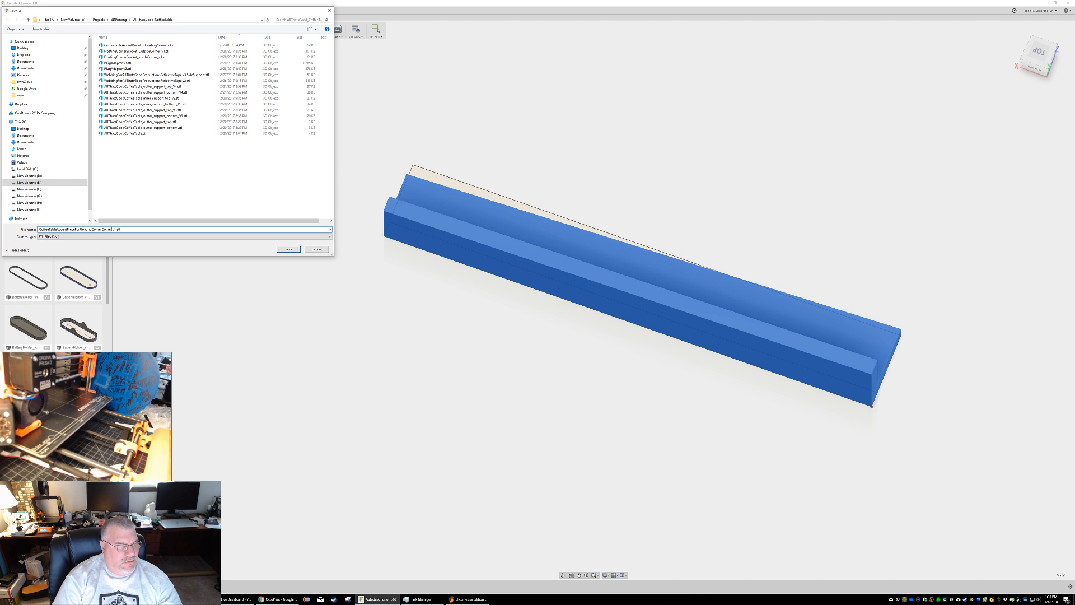
type("Accent")
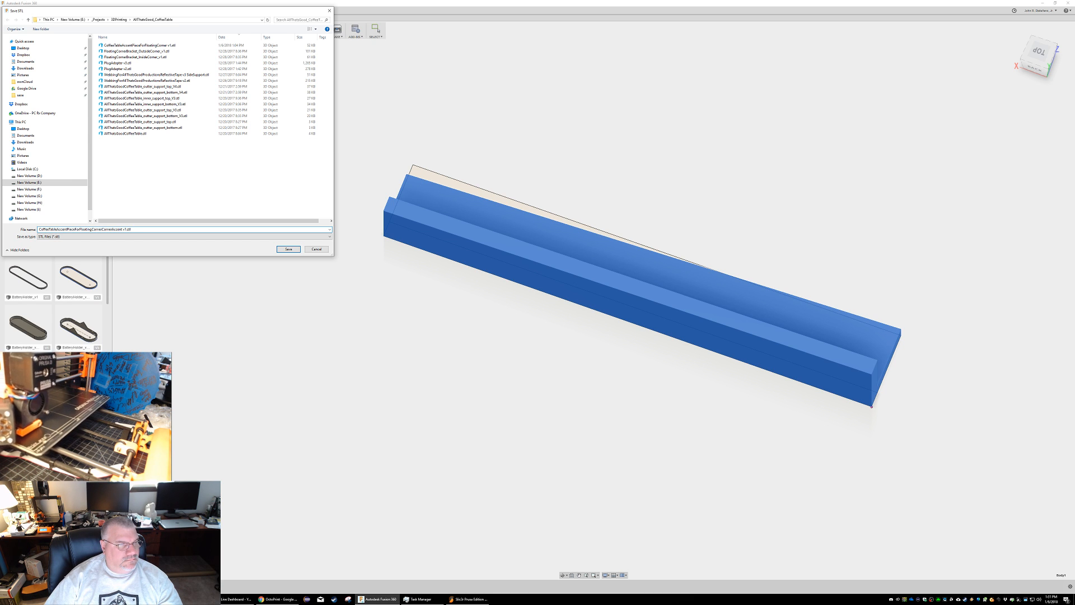
left_click(288, 249)
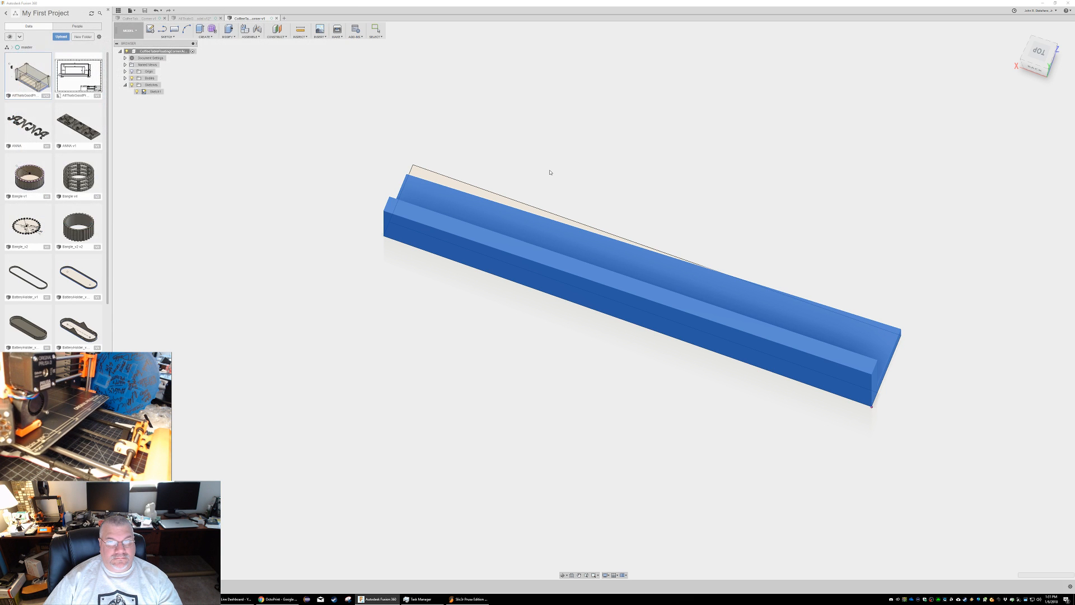
Step: Switch to Slic3r Prusa Edition, remove all parts from the plate and import the exported corner accent STL
key("alt+Tab")
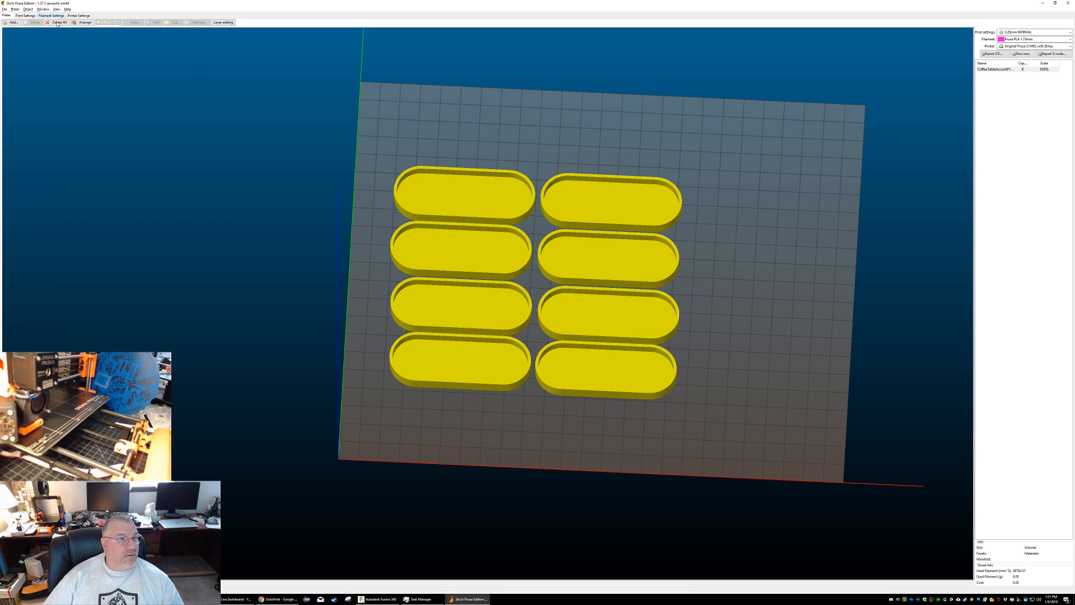
left_click(57, 24)
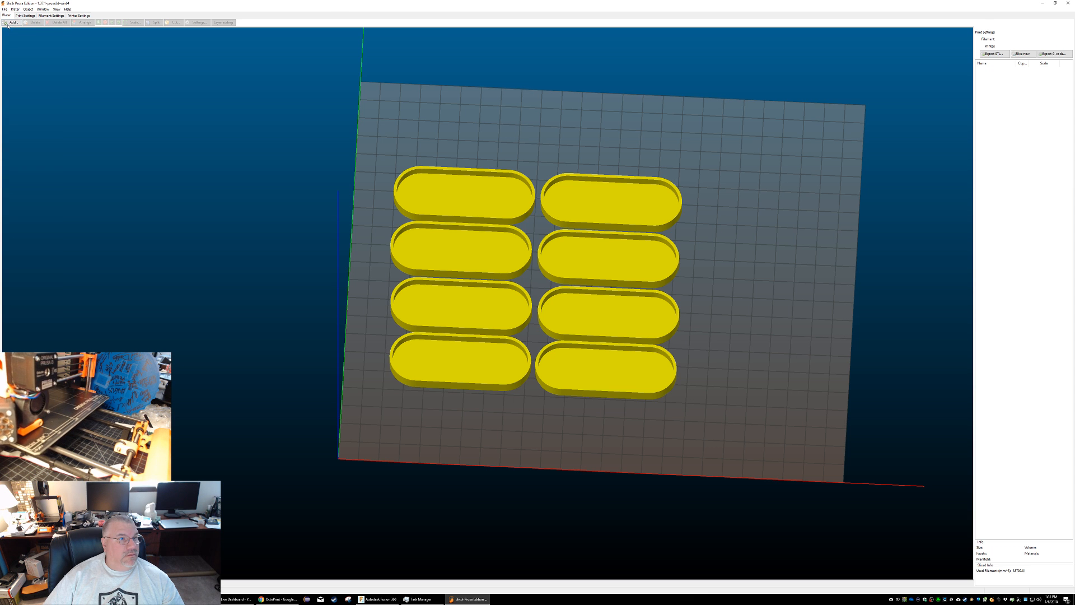
key("ctrl+i")
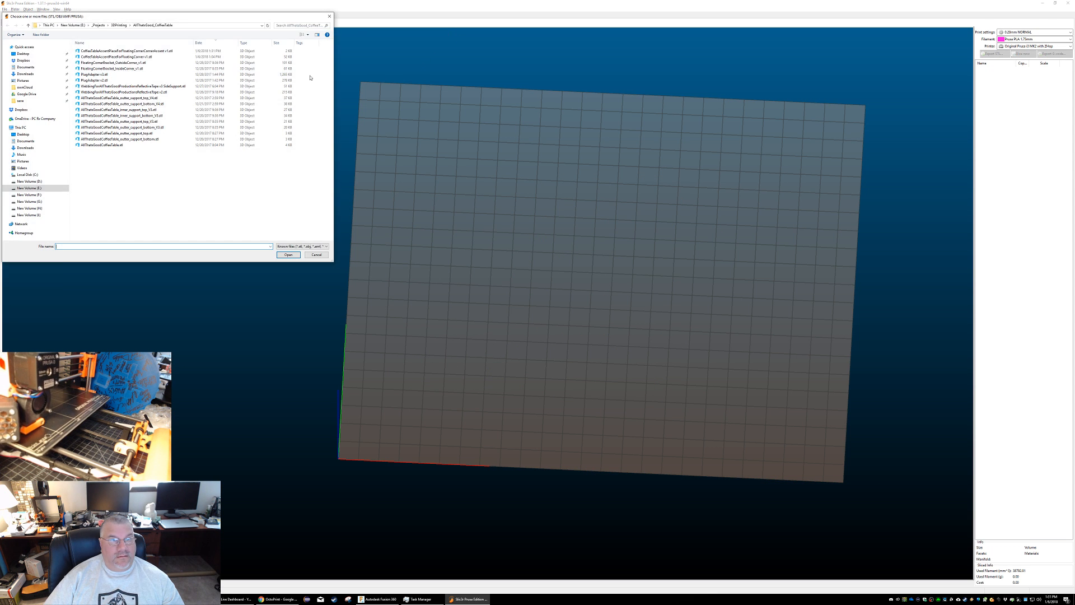
double_click(95, 52)
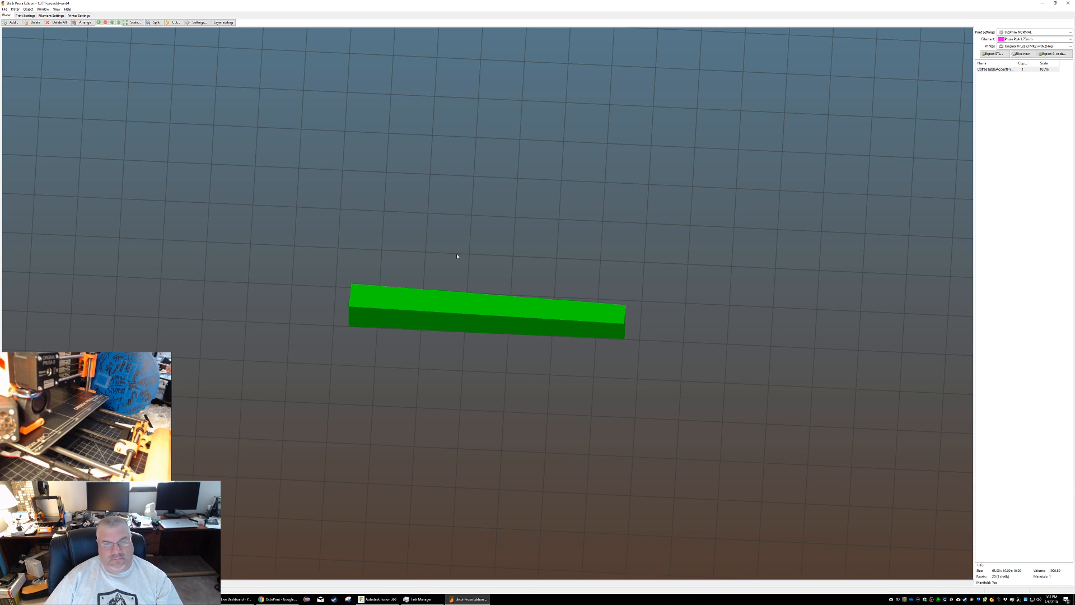
Step: Move the imported L-shaped part from the middle of the plate to near the long edge opposite the X axis
middle_click_drag(476, 244, 433, 235)
left_click(366, 234)
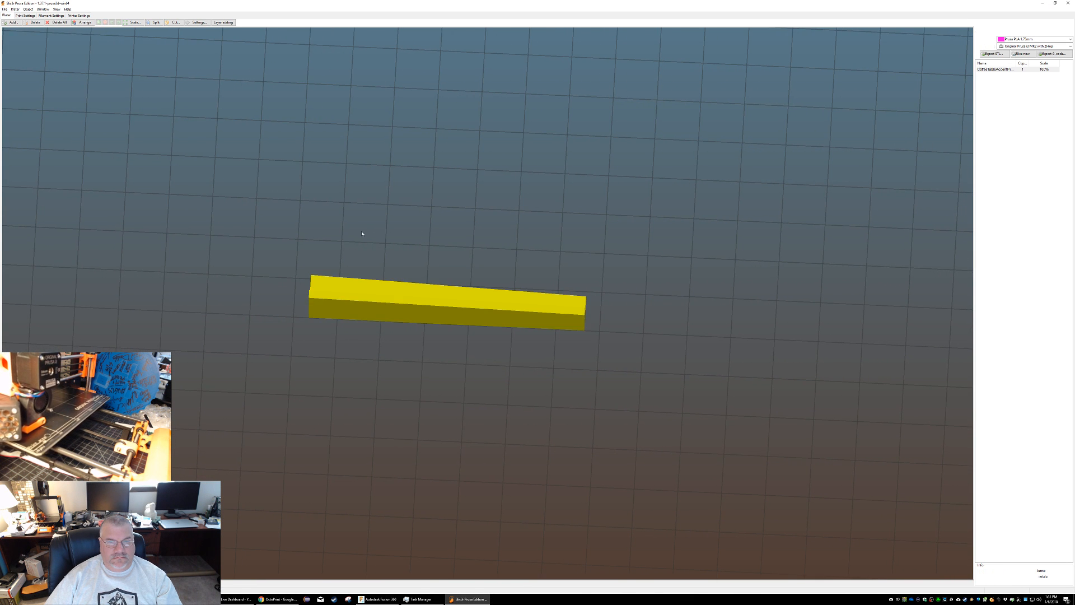
key("0")
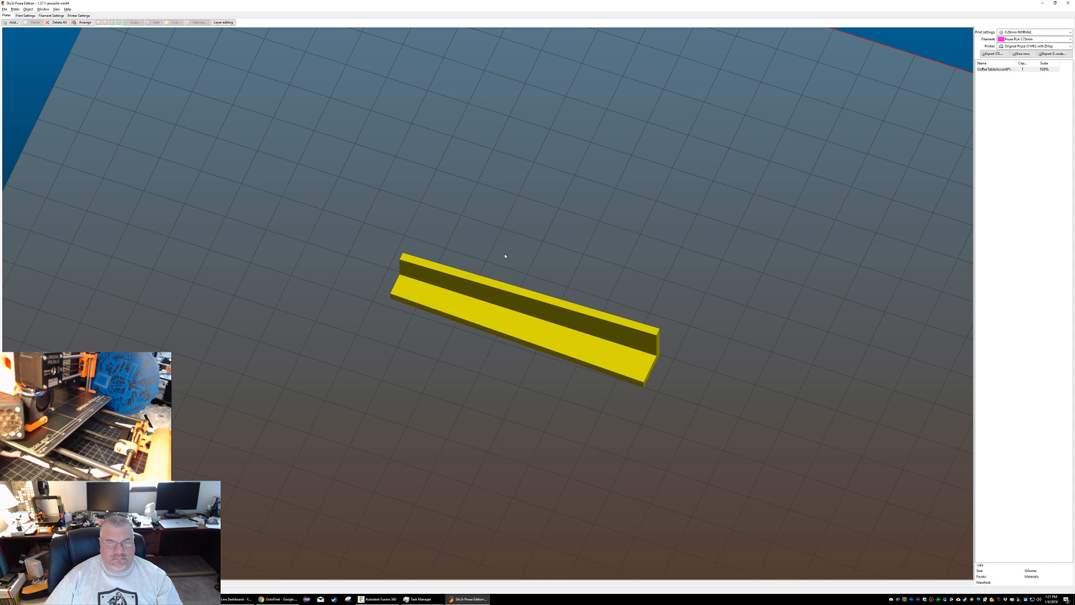
scroll(506, 254, "down", 6)
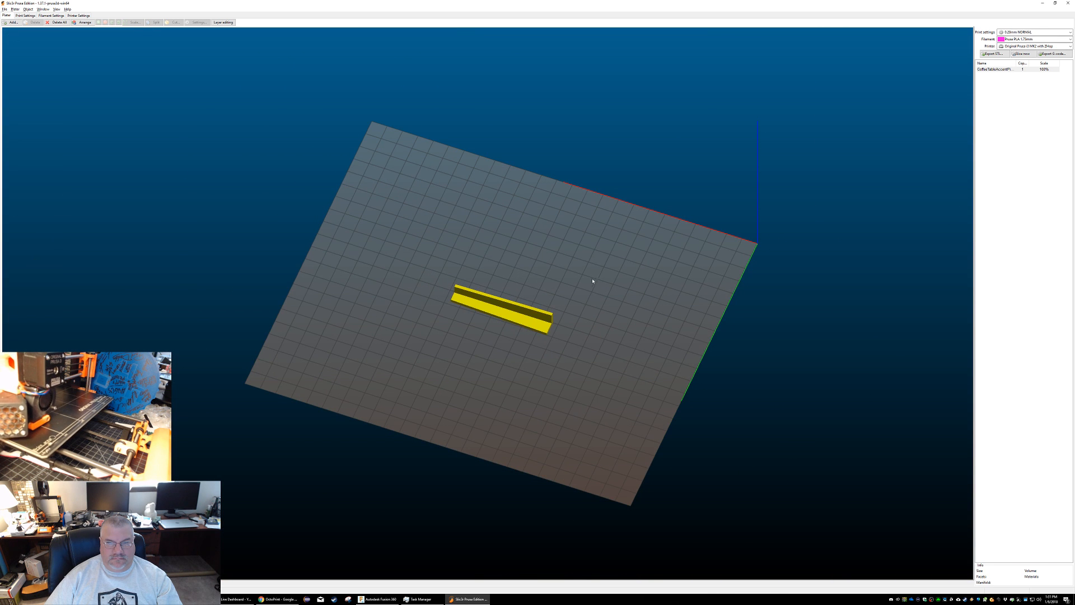
left_click_drag(610, 338, 619, 343)
left_click(522, 311)
left_click_drag(521, 342, 519, 355)
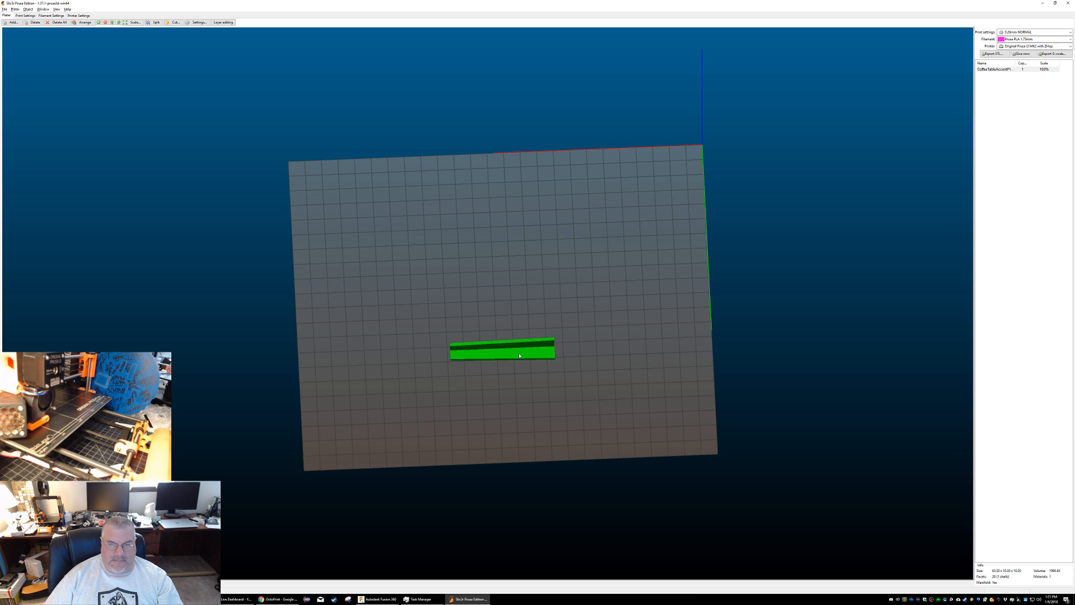
left_click(518, 358)
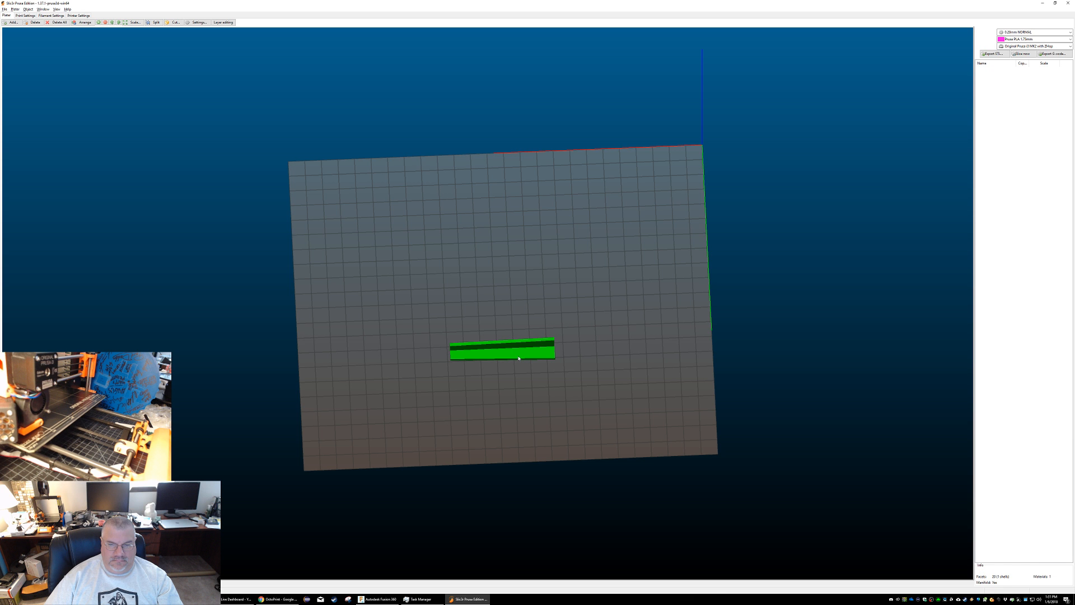
left_click_drag(519, 358, 519, 417)
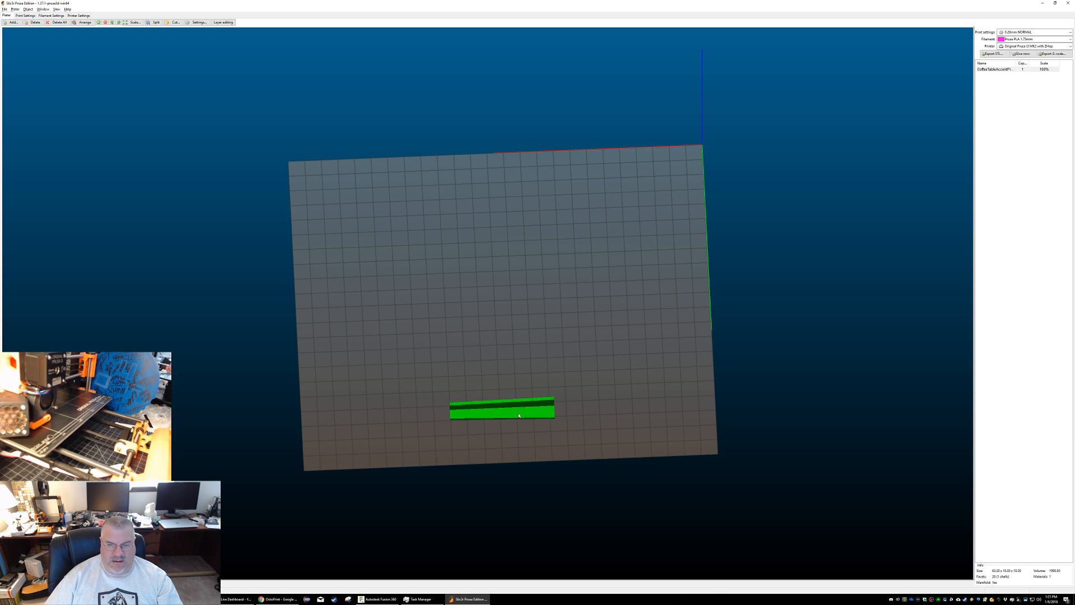
Step: Add three copies of the L-shaped accent and line them up with the original as four parallel, separated parts
right_click(520, 418)
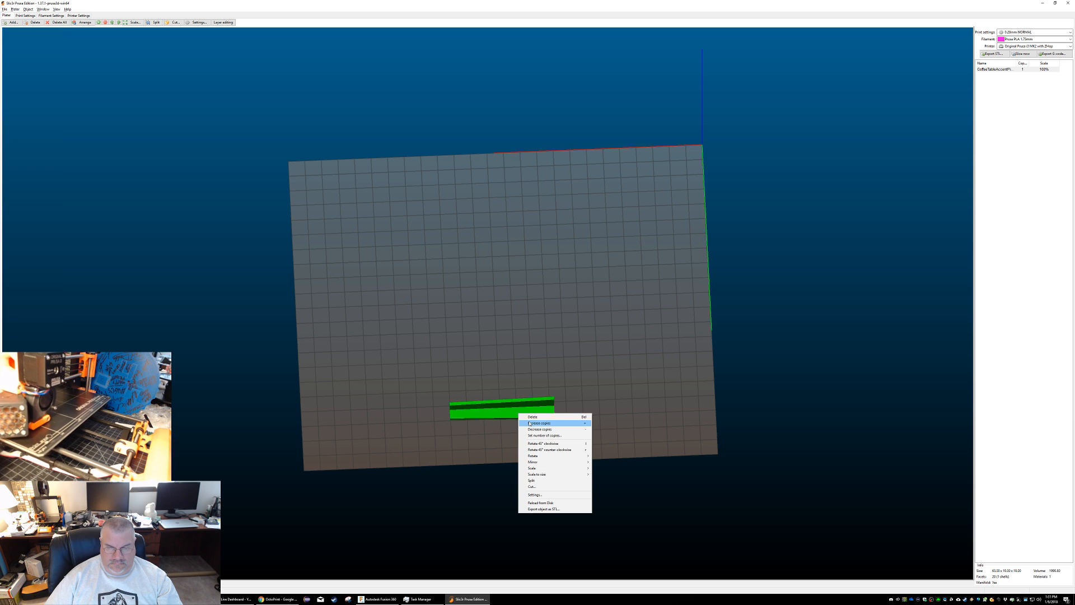
left_click(538, 423)
left_click_drag(524, 386, 526, 385)
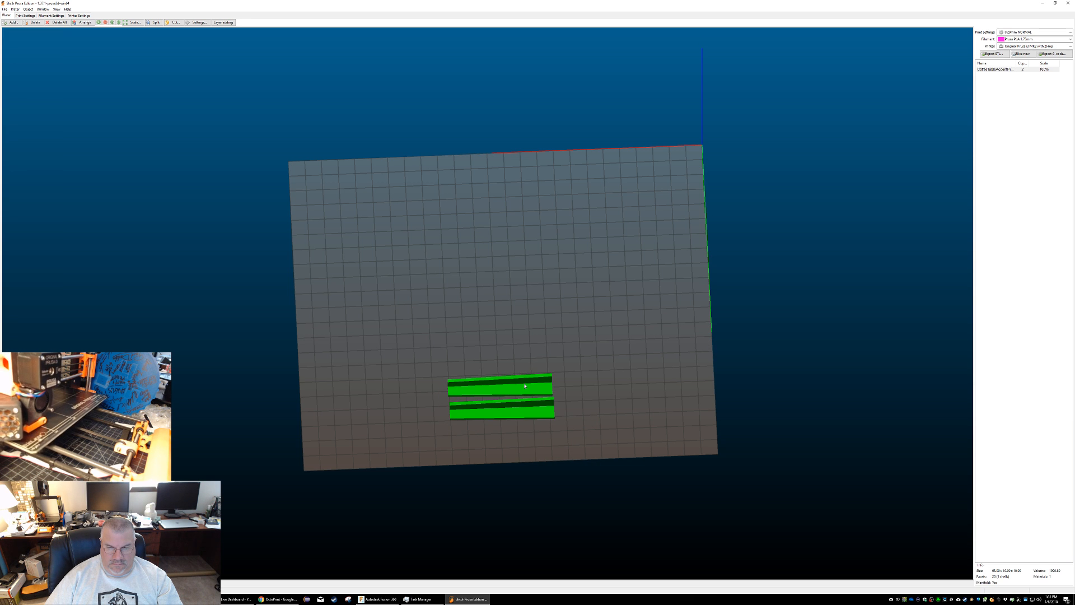
right_click(524, 387)
left_click(541, 393)
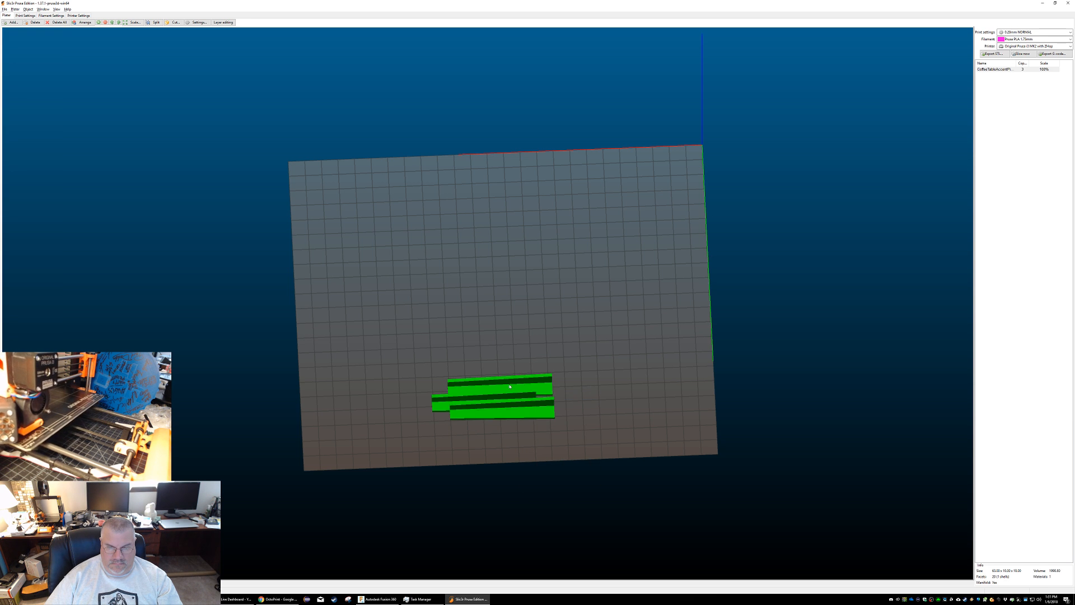
left_click_drag(512, 395, 526, 357)
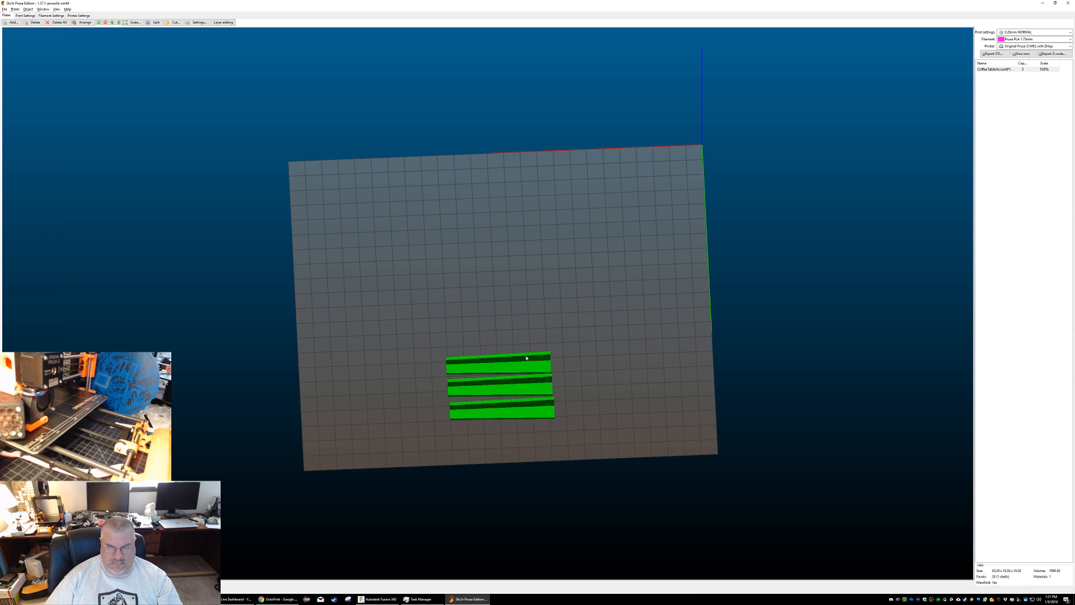
right_click(524, 360)
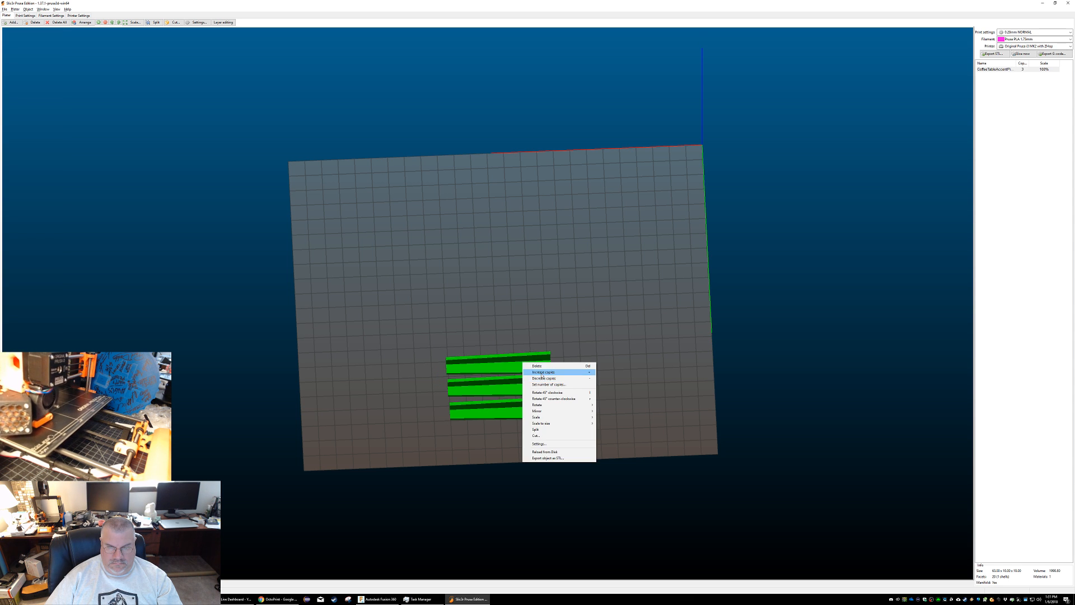
left_click(535, 366)
left_click_drag(500, 373, 513, 336)
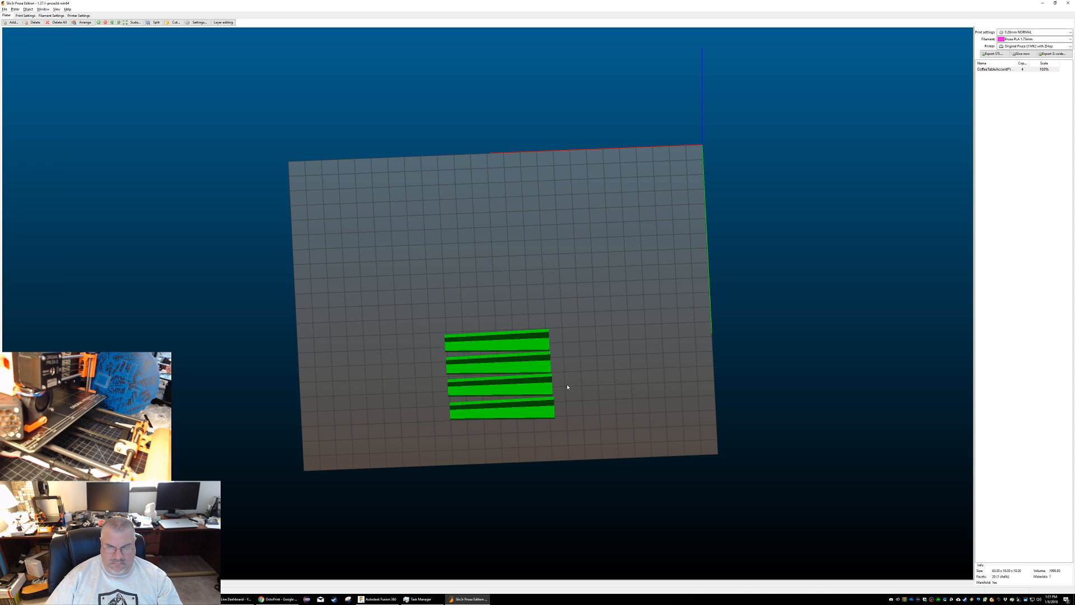
Step: Add two more copies of the accent and continue the parallel row to six parts toward the plate's middle
middle_click_drag(567, 387, 565, 401)
left_click_drag(565, 413, 567, 442)
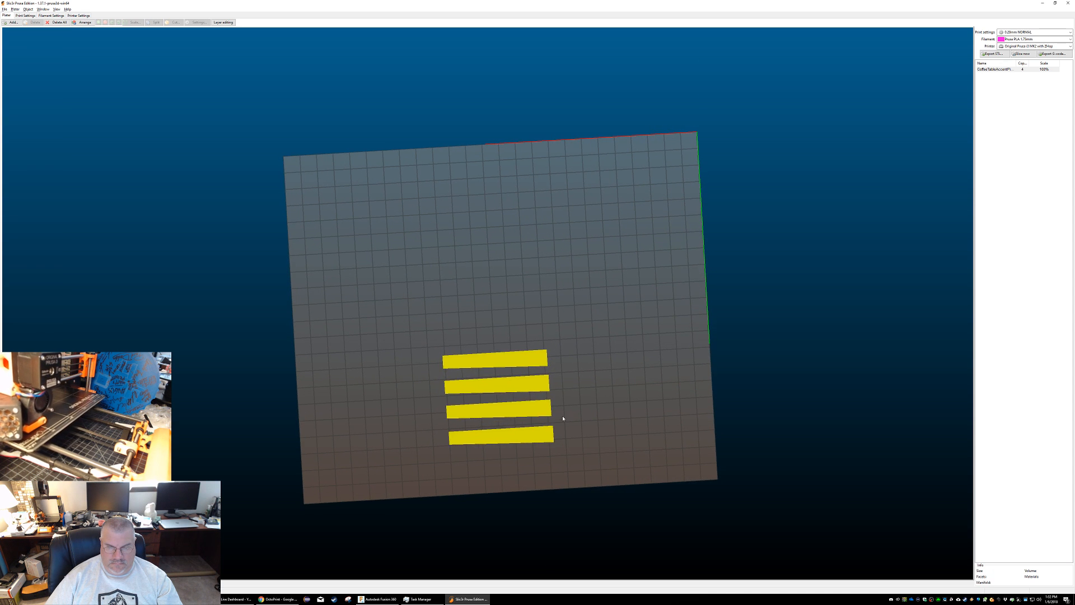
left_click(528, 410)
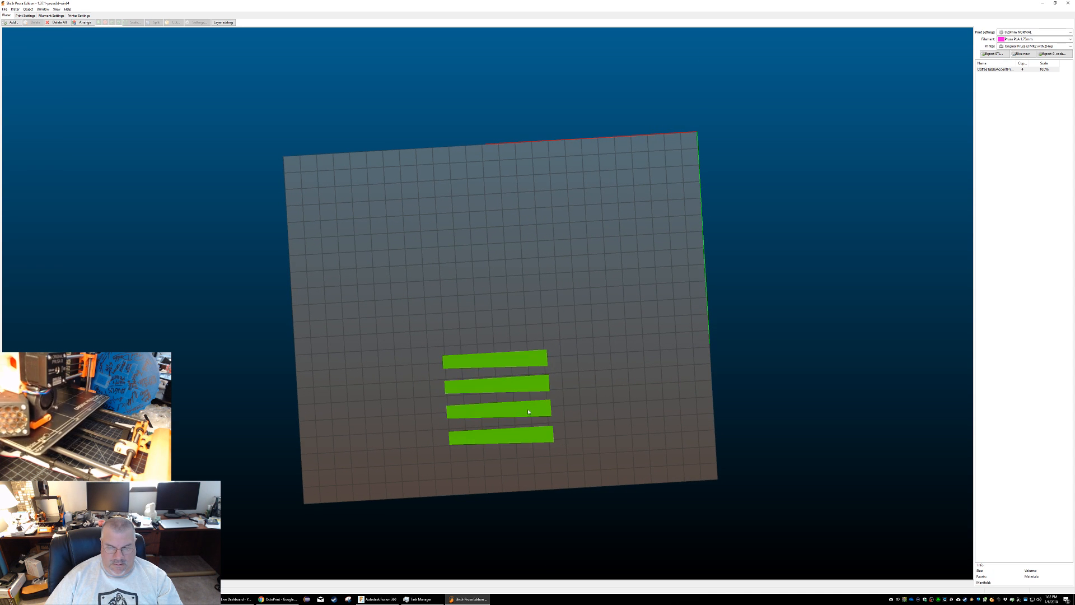
right_click(529, 440)
left_click(548, 448)
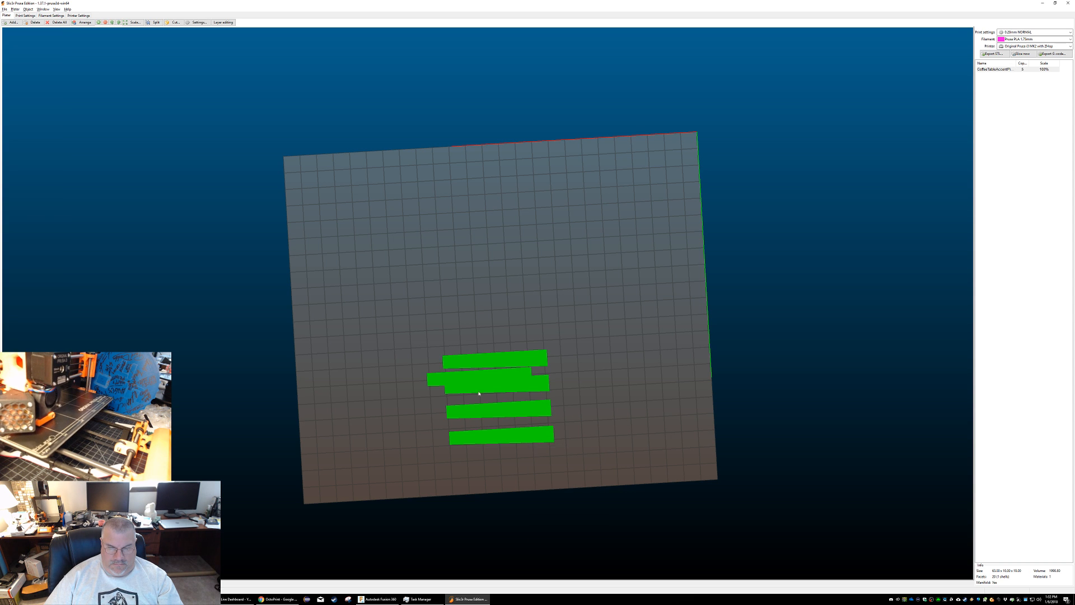
left_click_drag(434, 380, 446, 339)
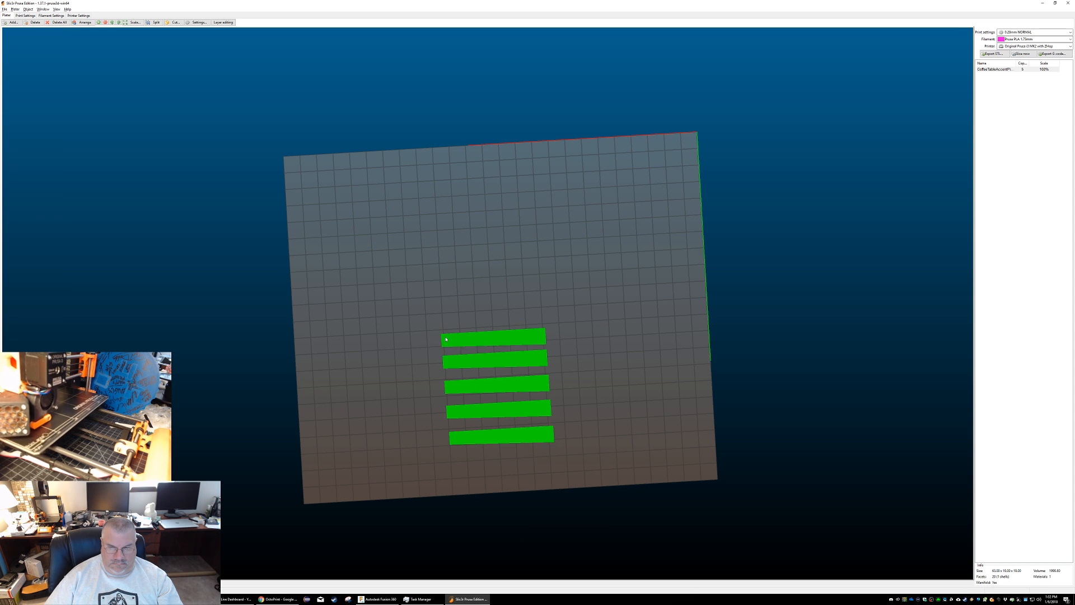
right_click(458, 343)
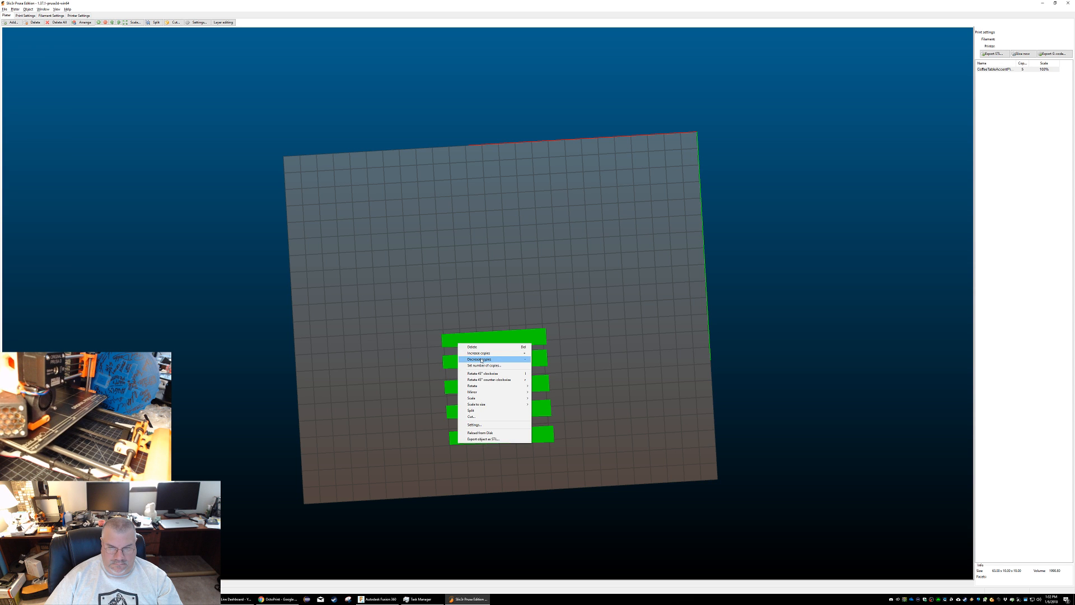
left_click(479, 352)
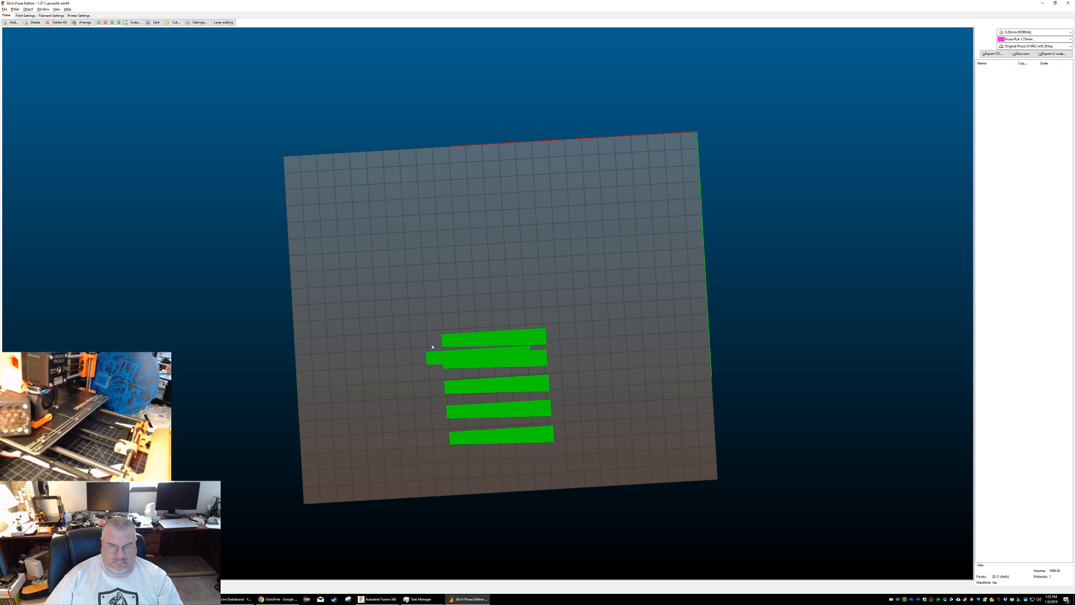
left_click_drag(433, 346, 445, 319)
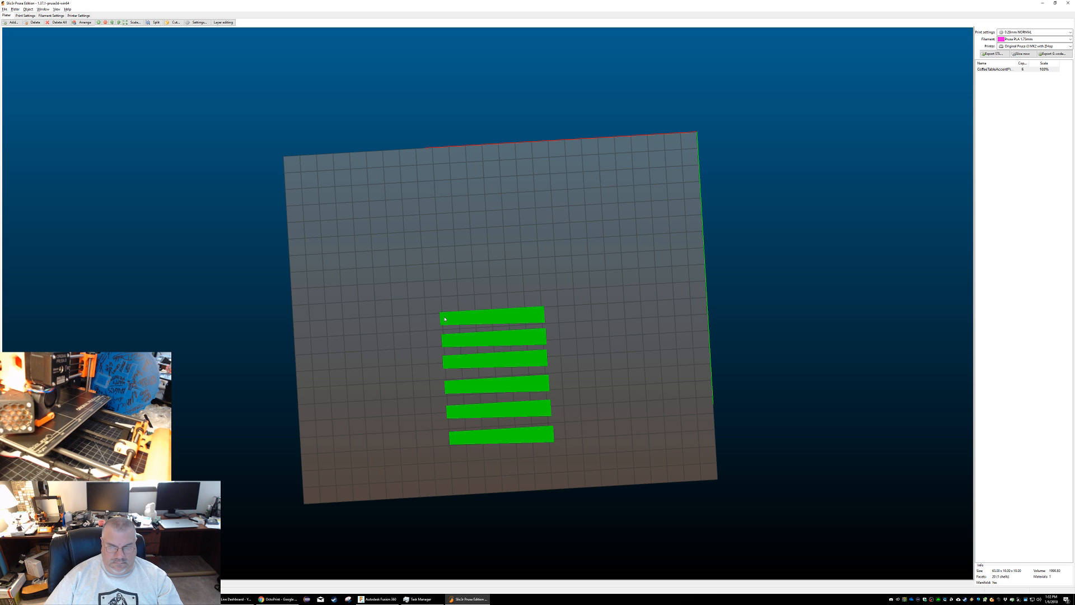
Step: Add another two copies for a total of eight separated parts in the row and check their spacing on the plate
key("plus")
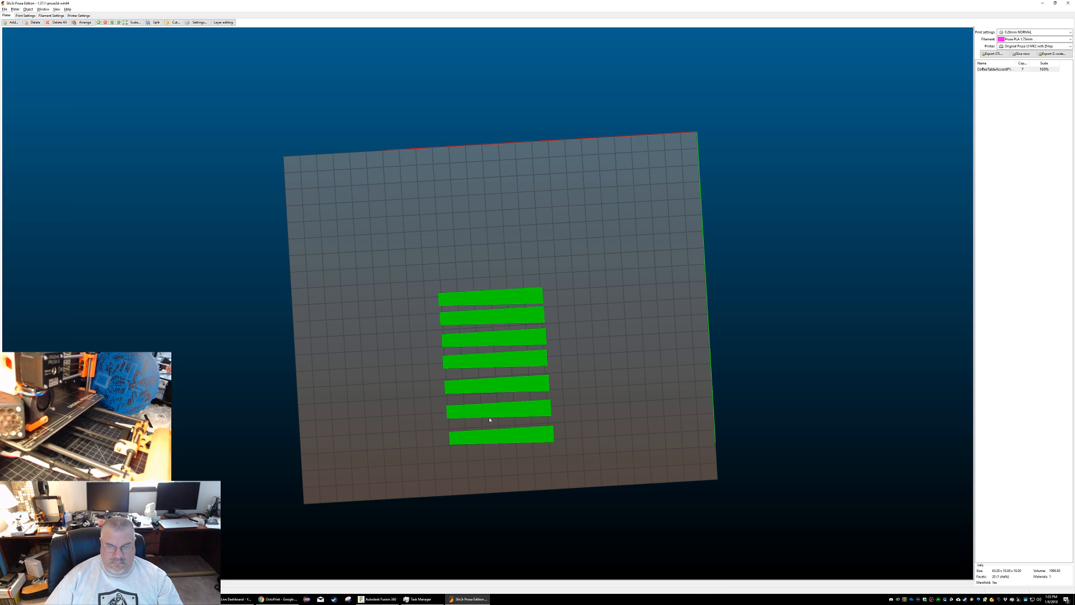
right_click(487, 437)
left_click(507, 446)
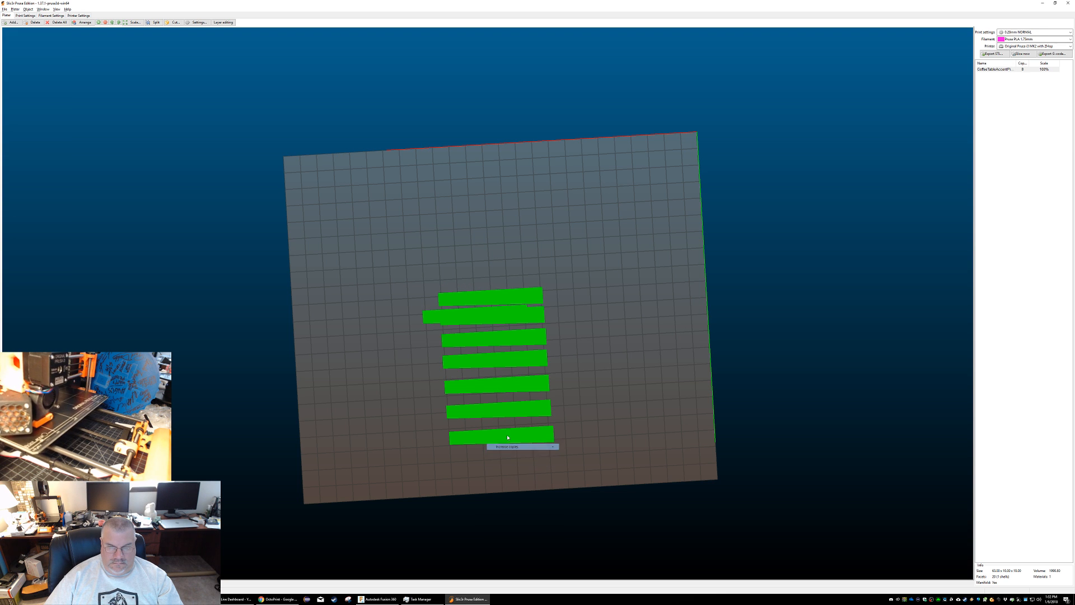
left_click_drag(428, 314, 525, 425)
middle_click_drag(590, 351, 593, 346)
left_click_drag(605, 331, 501, 339)
left_click(501, 339)
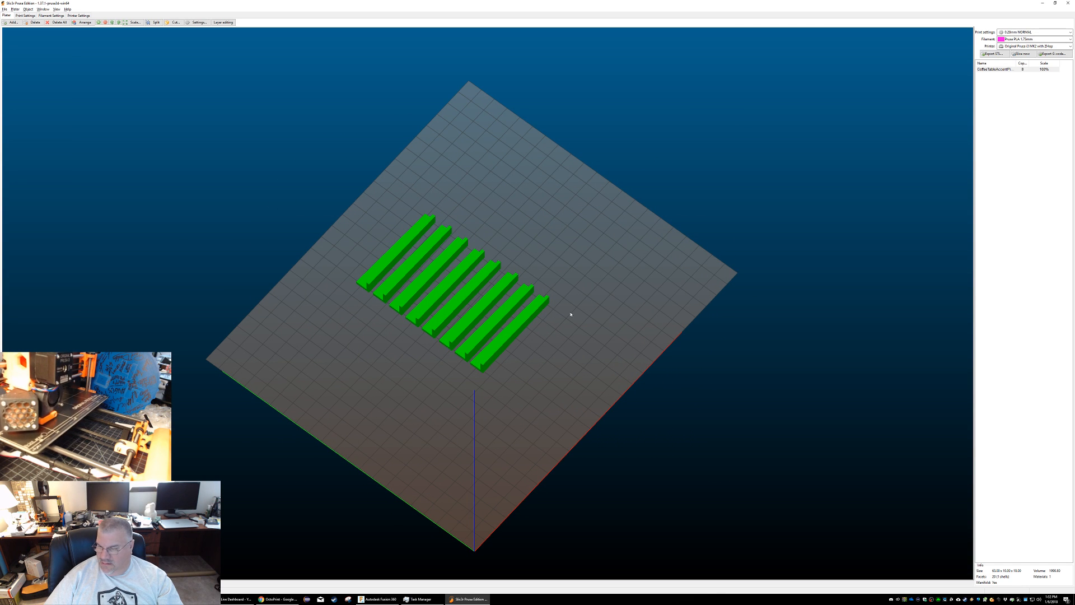
left_click_drag(577, 348, 482, 319)
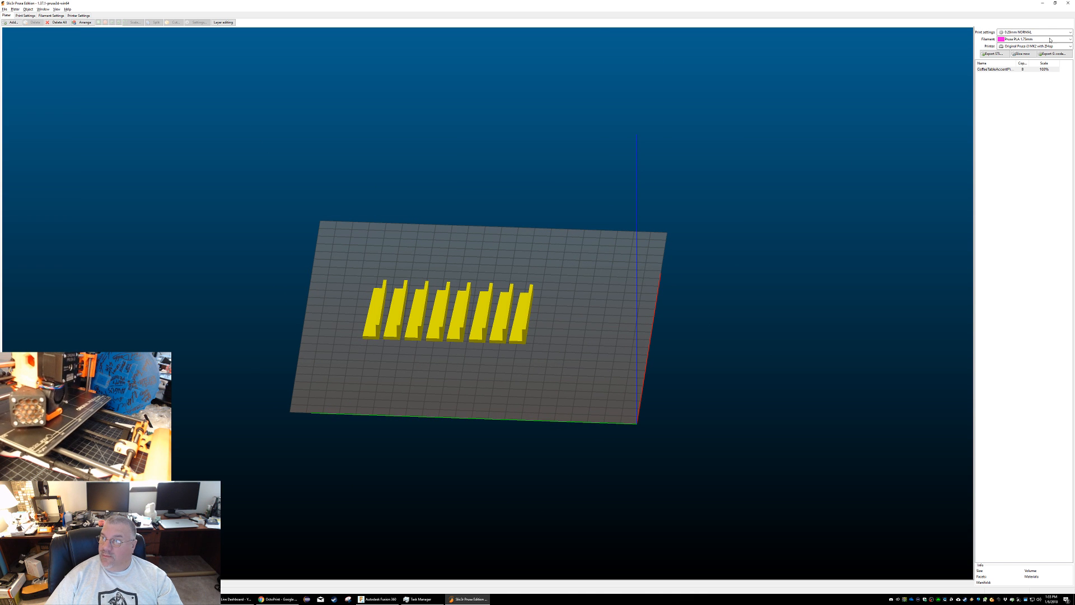
left_click(1022, 53)
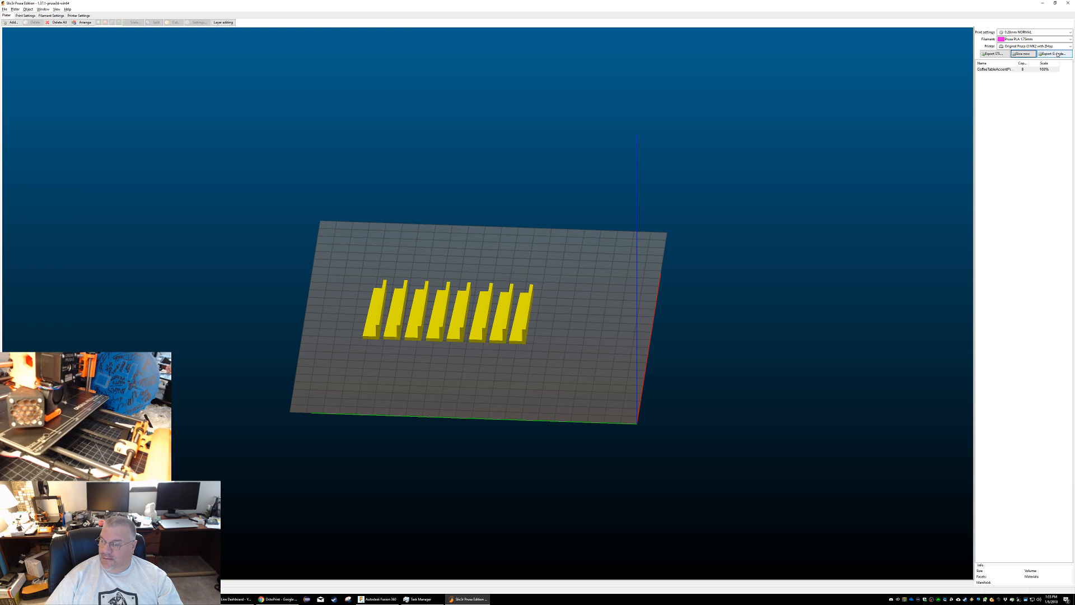
left_click(1055, 53)
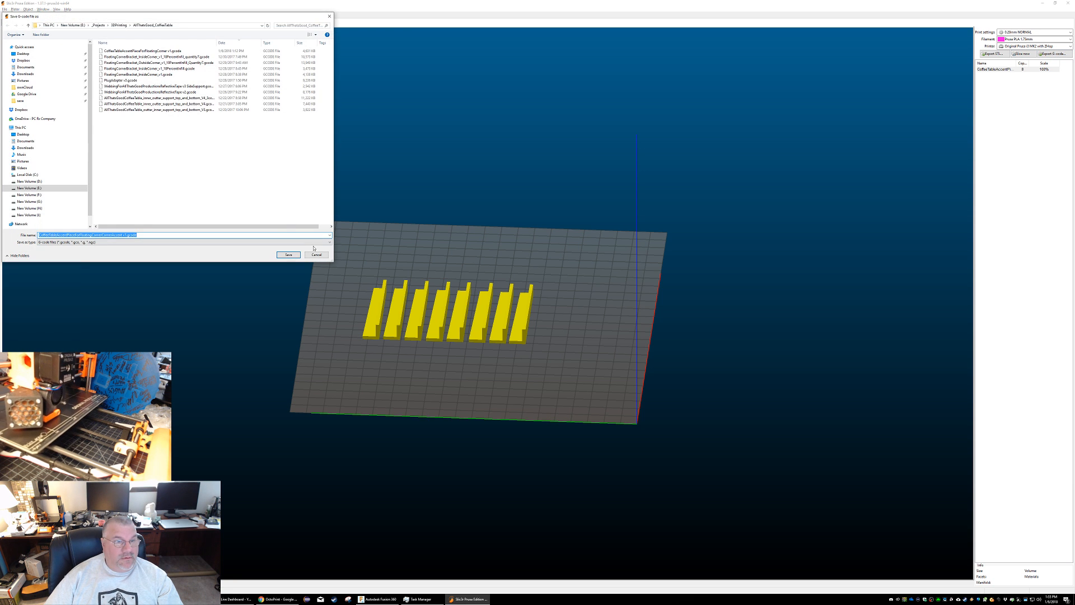
left_click(317, 256)
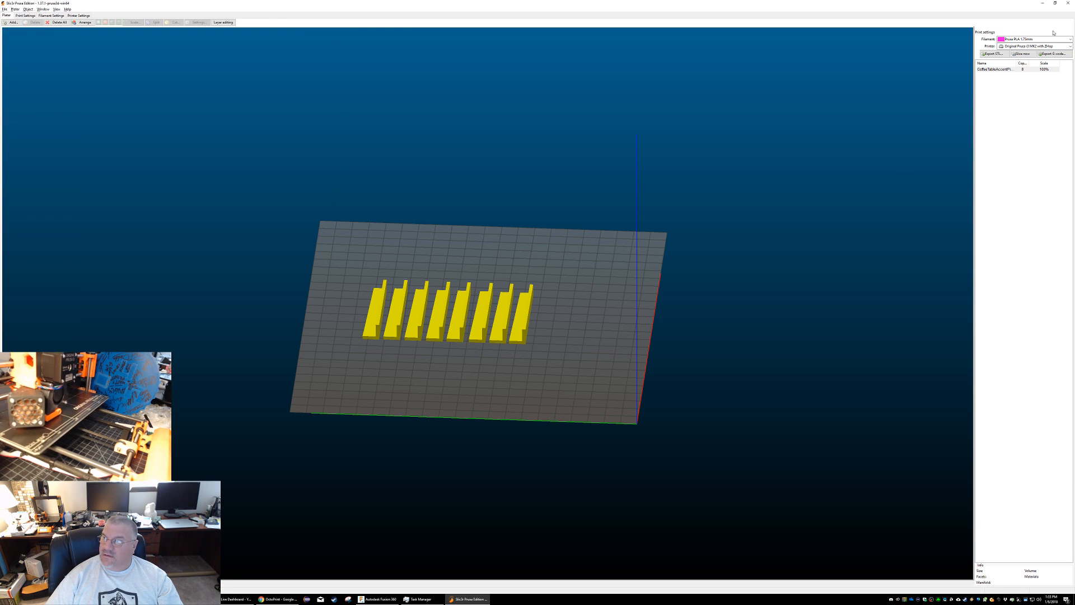
Step: Slice the plate of eight accents and export the G-code to the AllThatsGood_CoffeeTable folder under the proposed file name
left_click(1033, 54)
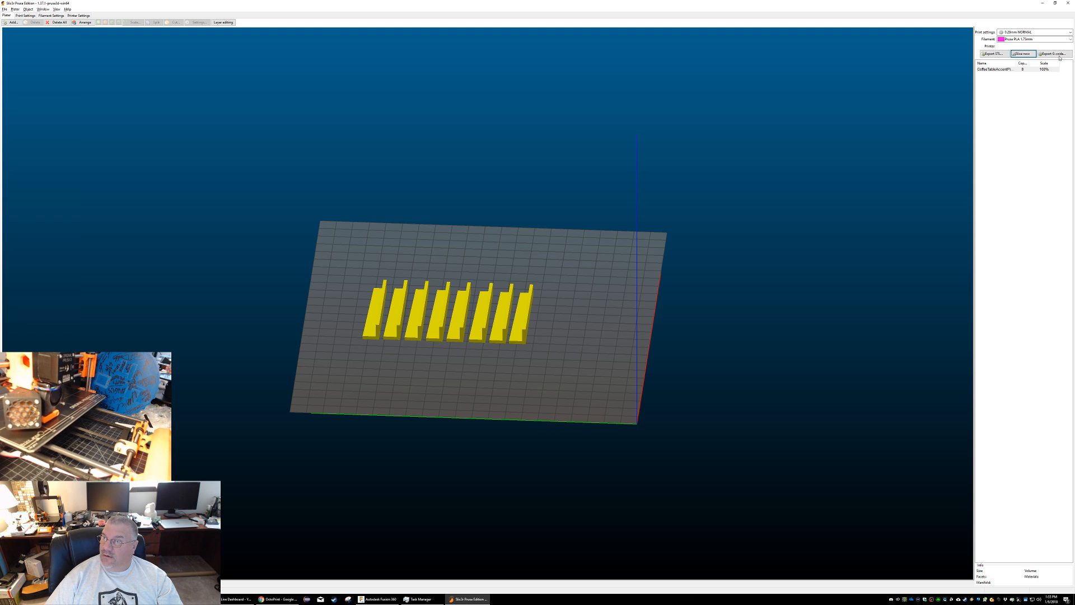
left_click(1055, 54)
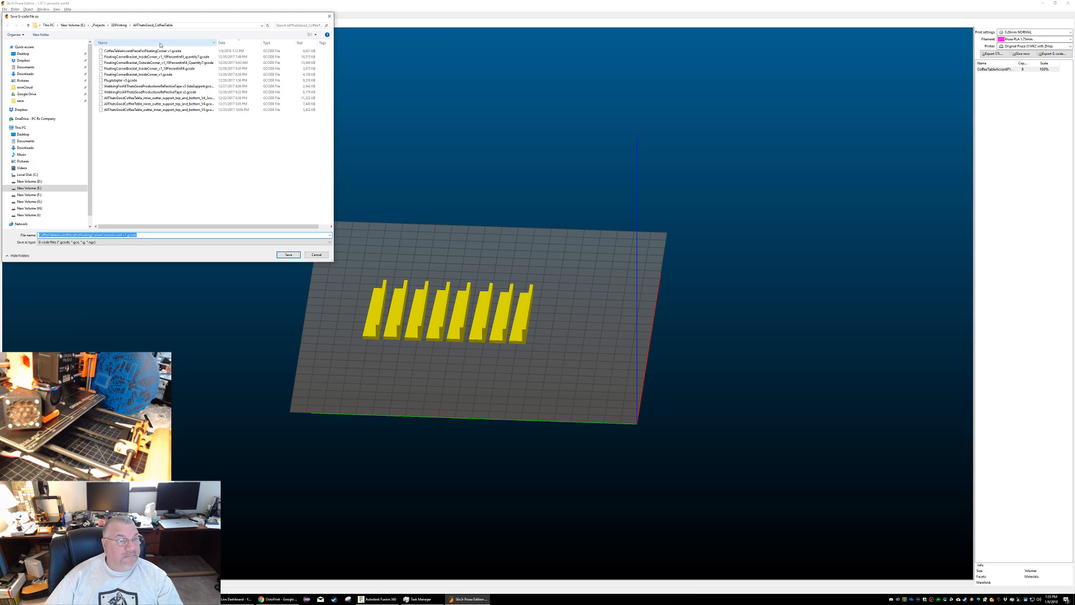
left_click(280, 256)
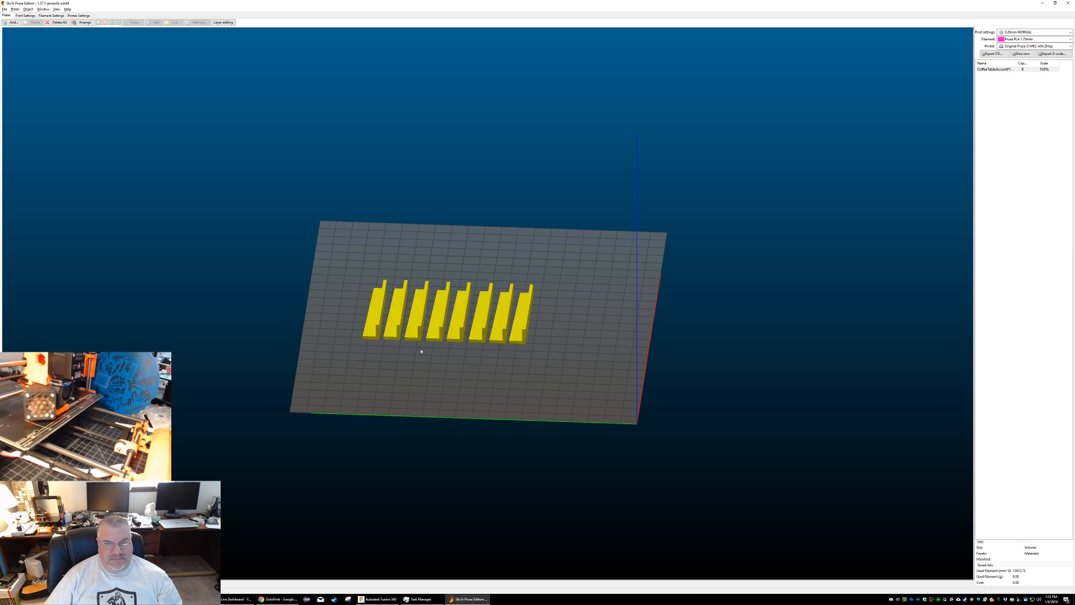
Step: Switch to Autodesk Fusion 360, create a new design and start a sketch on the horizontal plane seen from the top
left_click(378, 598)
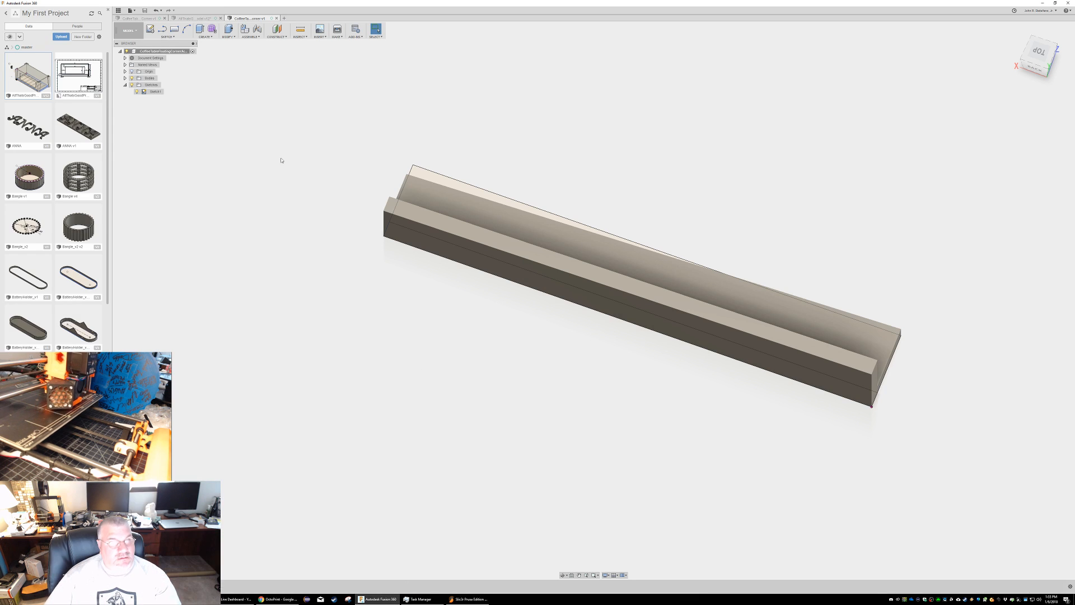
left_click(129, 11)
left_click(135, 20)
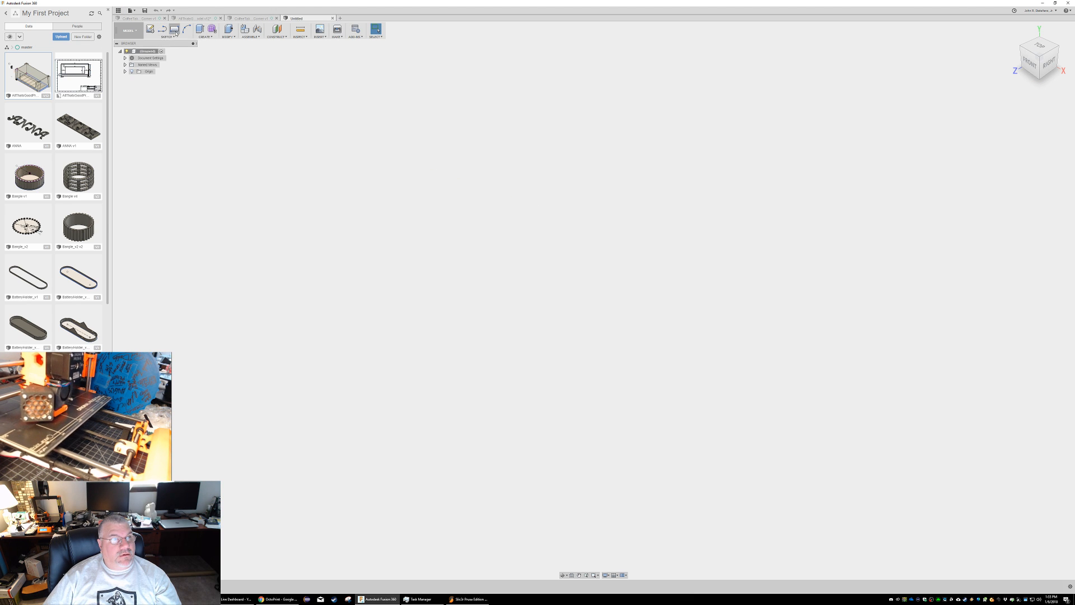
left_click(150, 29)
left_click(593, 290)
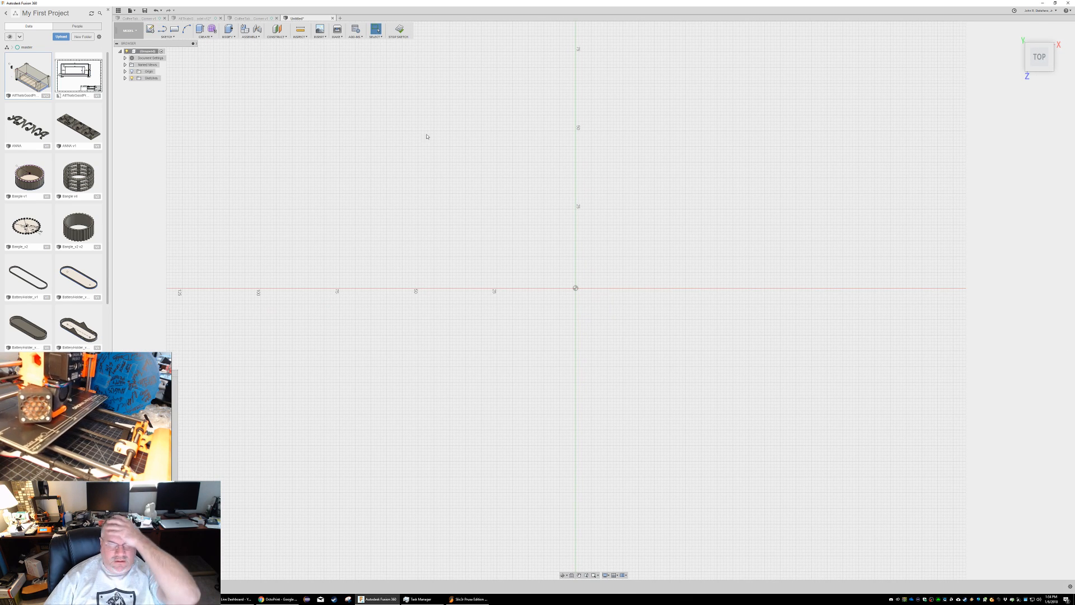
Step: Sketch a rectangle from the origin, 504 mm long and 19.4 mm high, extending below the horizontal axis
left_click(174, 29)
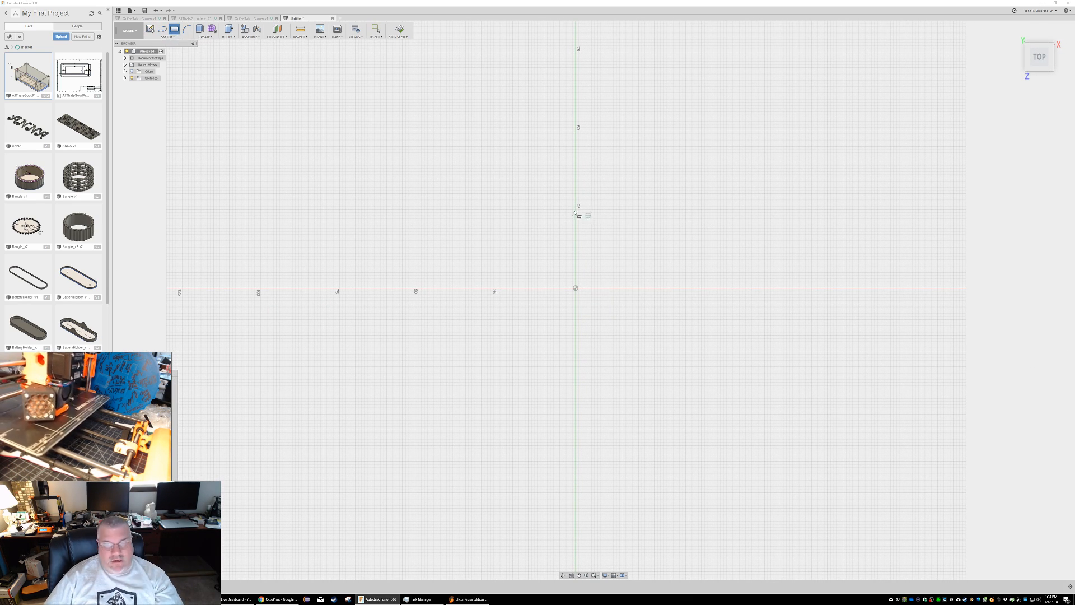
left_click(575, 287)
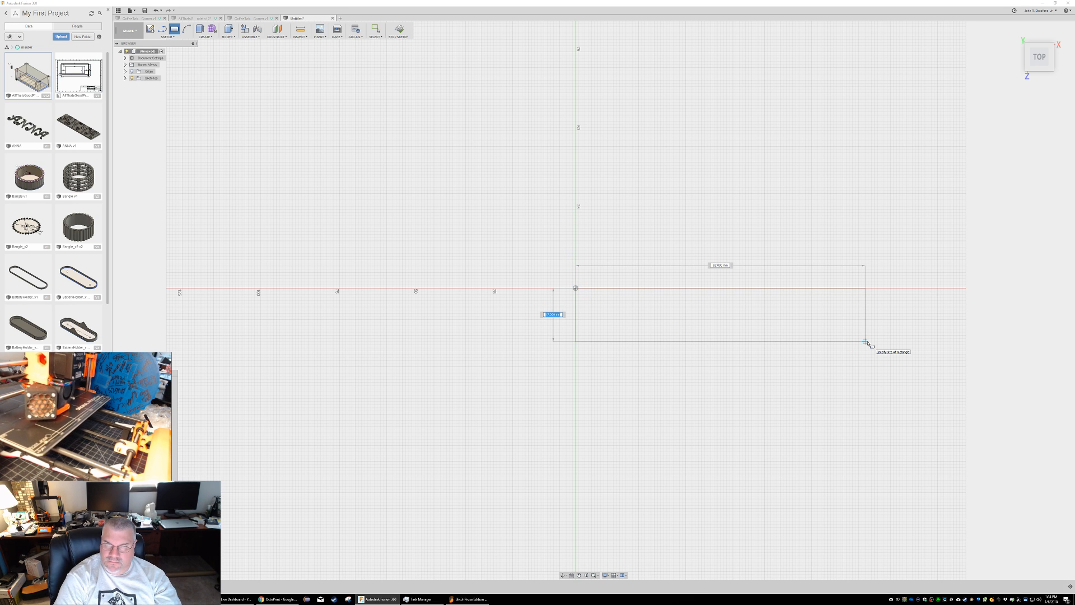
type("19.4")
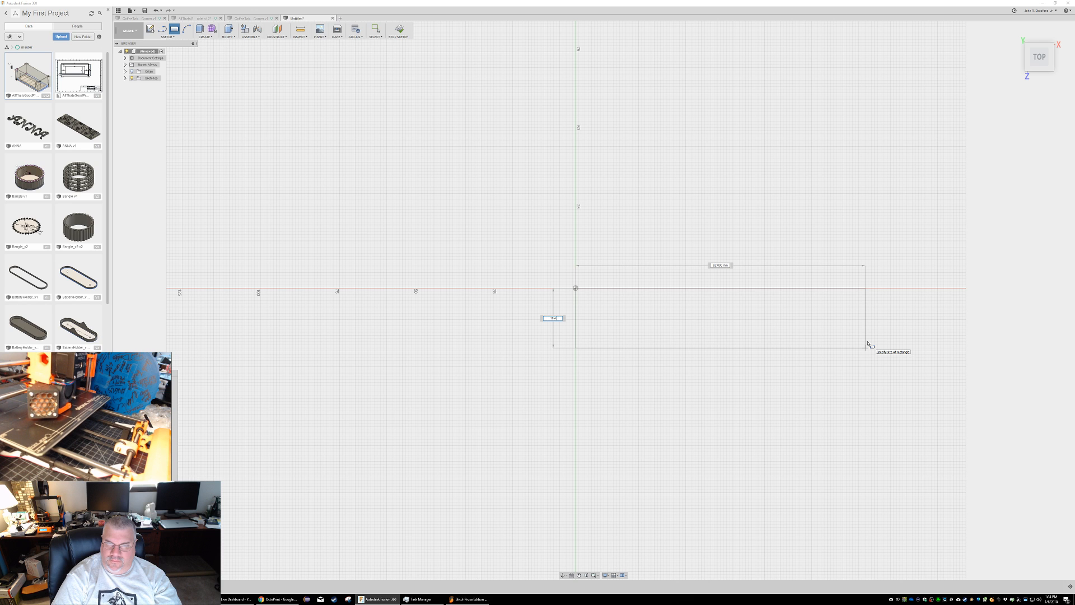
key("Tab")
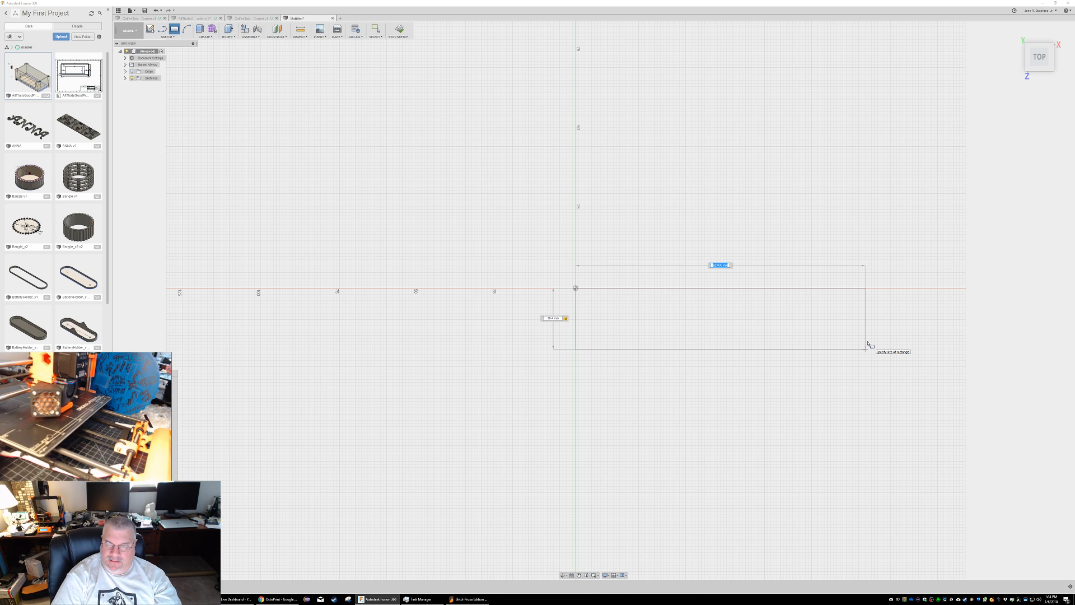
type("204")
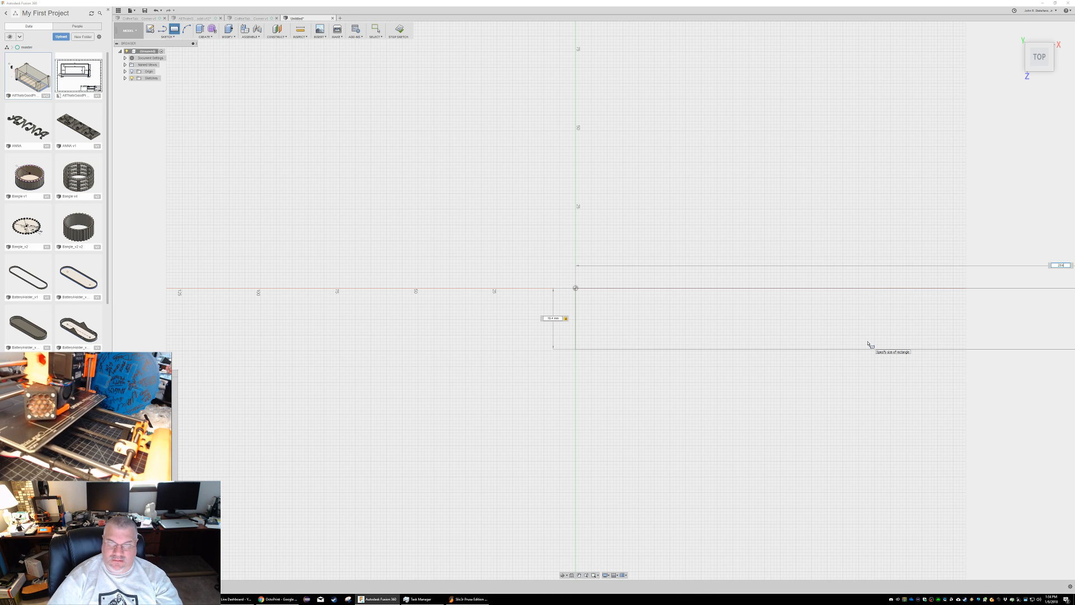
key("Return")
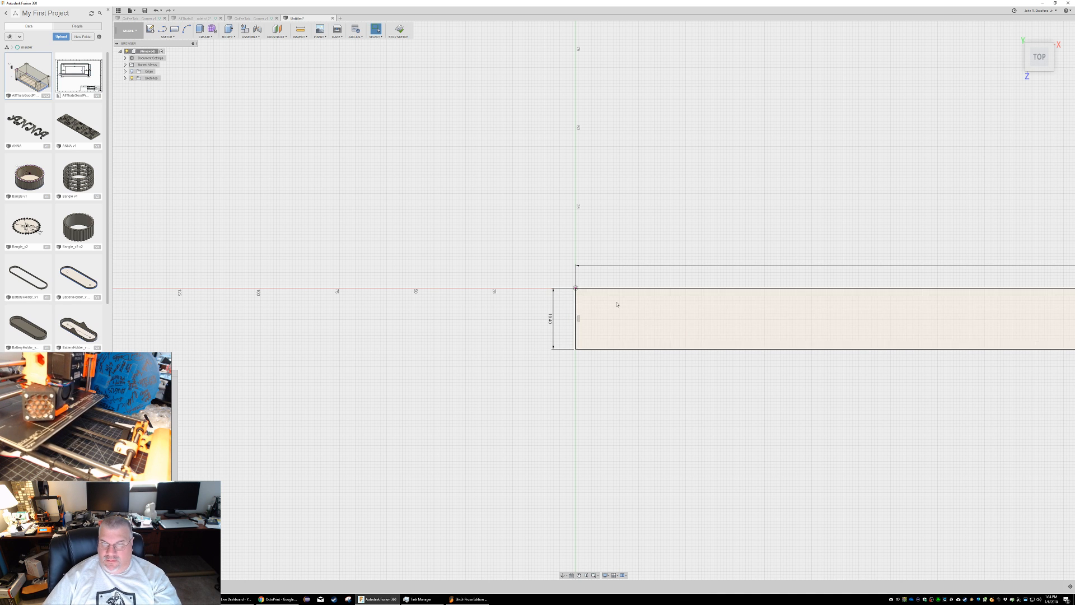
Step: Convert all four sides of the long rectangle to construction lines and bring the whole rectangle into view
double_click(600, 290)
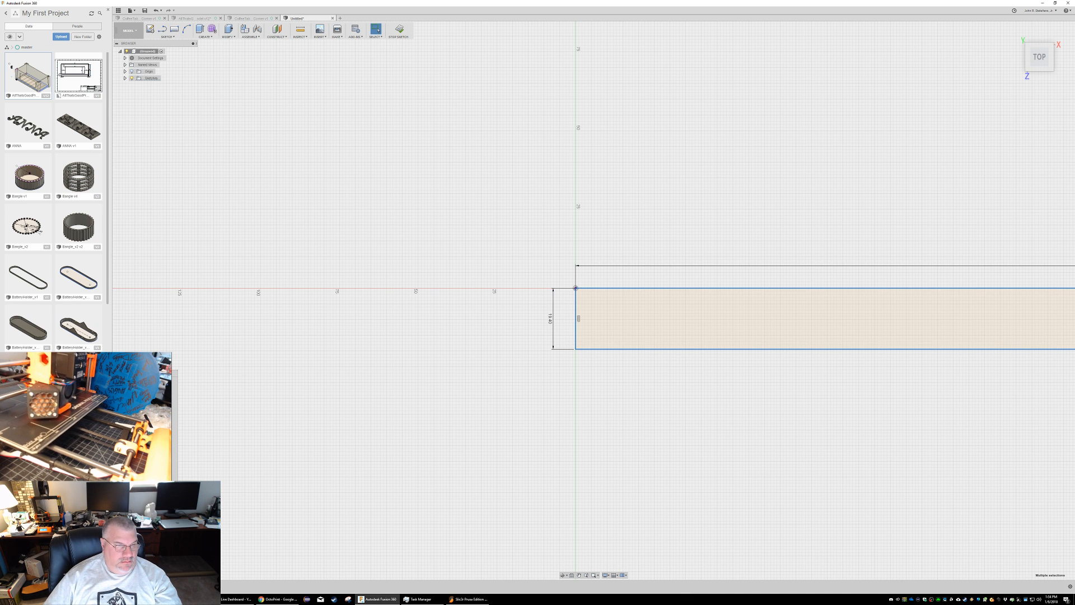
key("x")
scroll(651, 385, "down", 2)
scroll(740, 431, "down", 2)
middle_click_drag(907, 398, 429, 343)
scroll(665, 383, "down", 2)
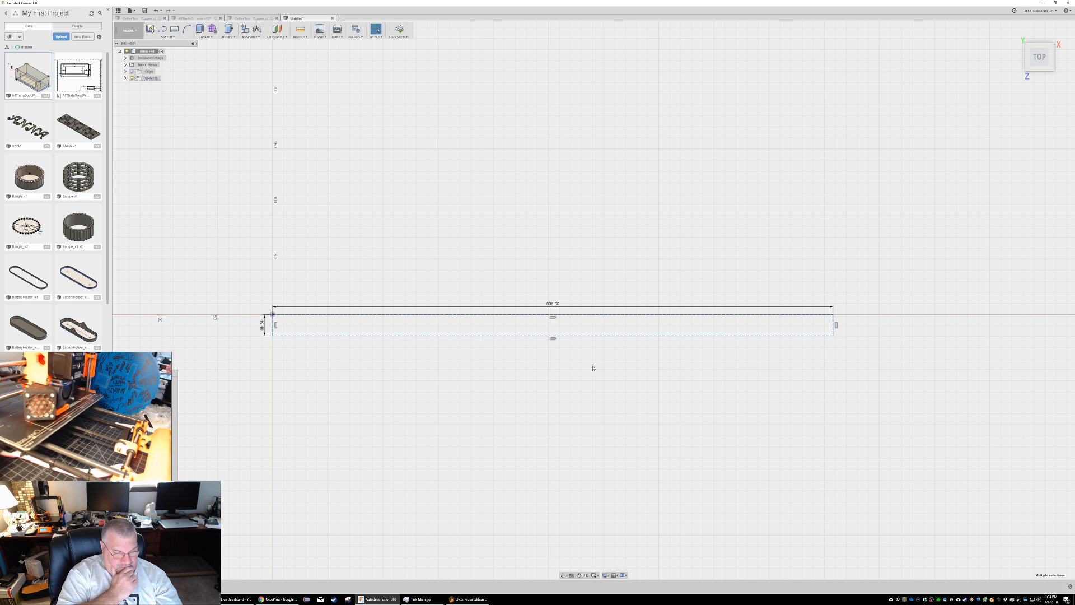
Step: Examine the long narrow edge face of the corner leg in the AllThatsGood coffee table model, and return to the untitled design
key("alt+Tab")
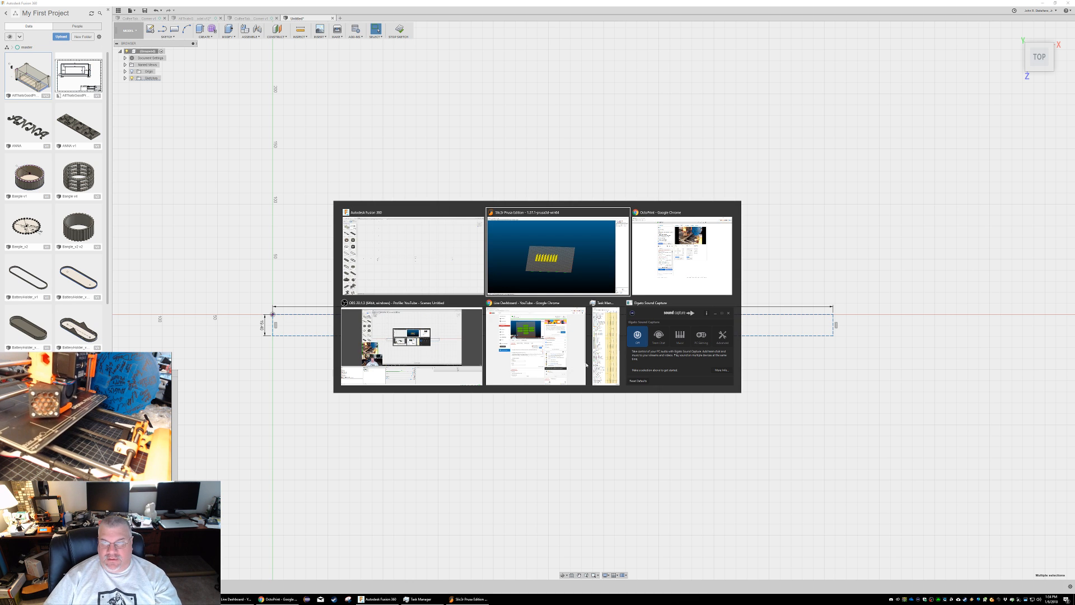
left_click(448, 269)
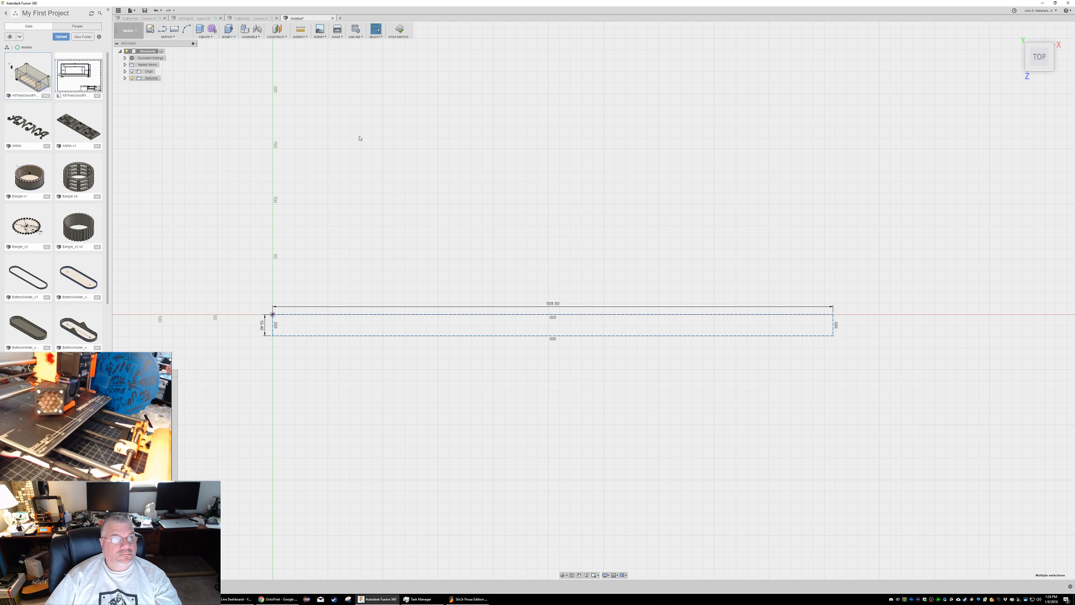
left_click(204, 20)
middle_click_drag(493, 303, 412, 282, "shift")
scroll(383, 286, "up", 3)
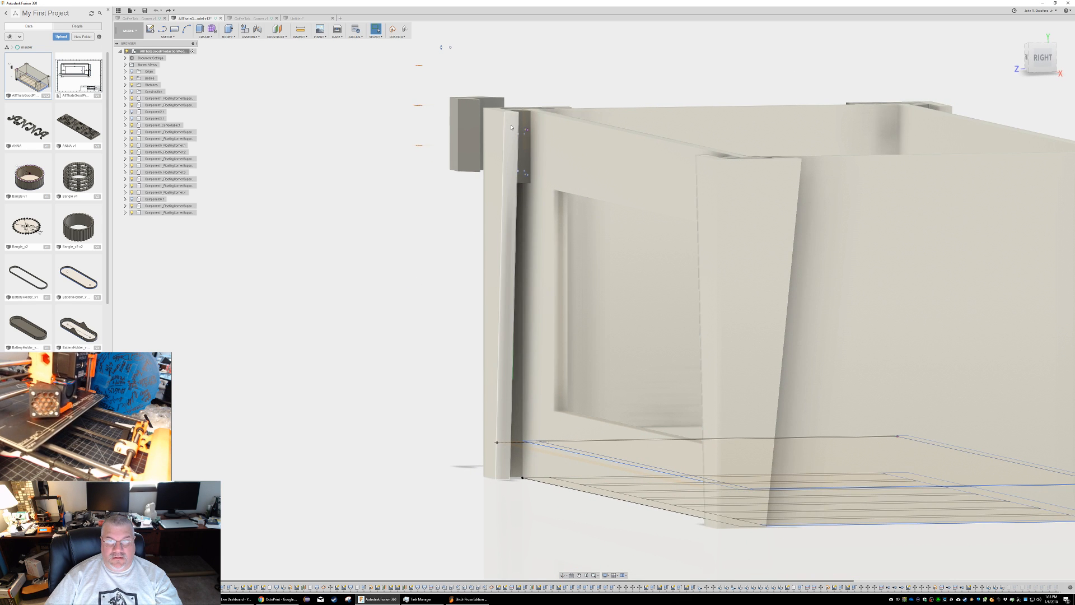
left_click(509, 128)
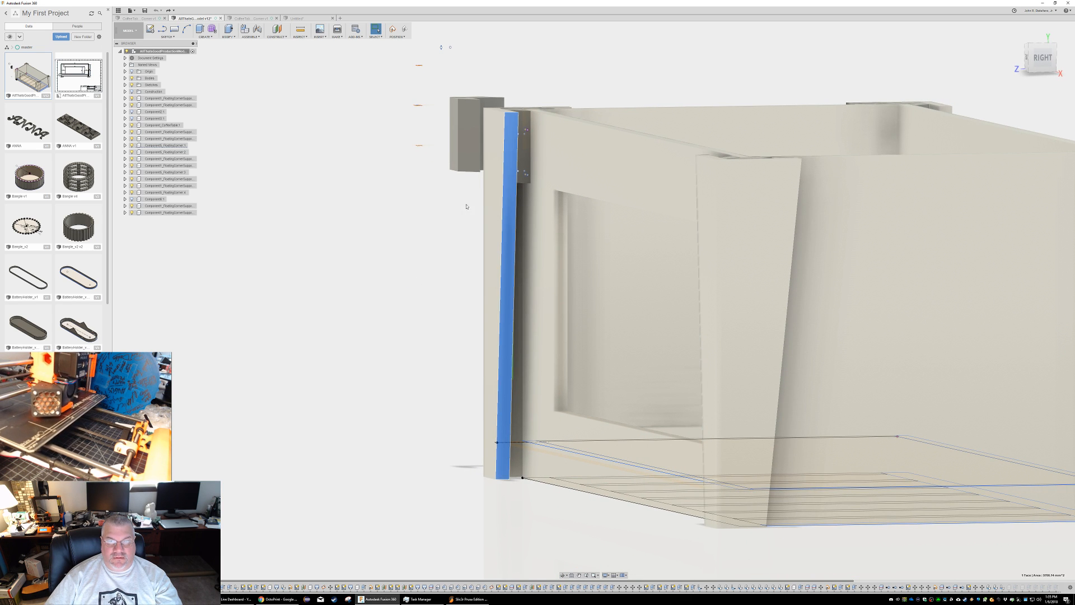
middle_click_drag(440, 340, 458, 336, "shift")
key("alt+Tab")
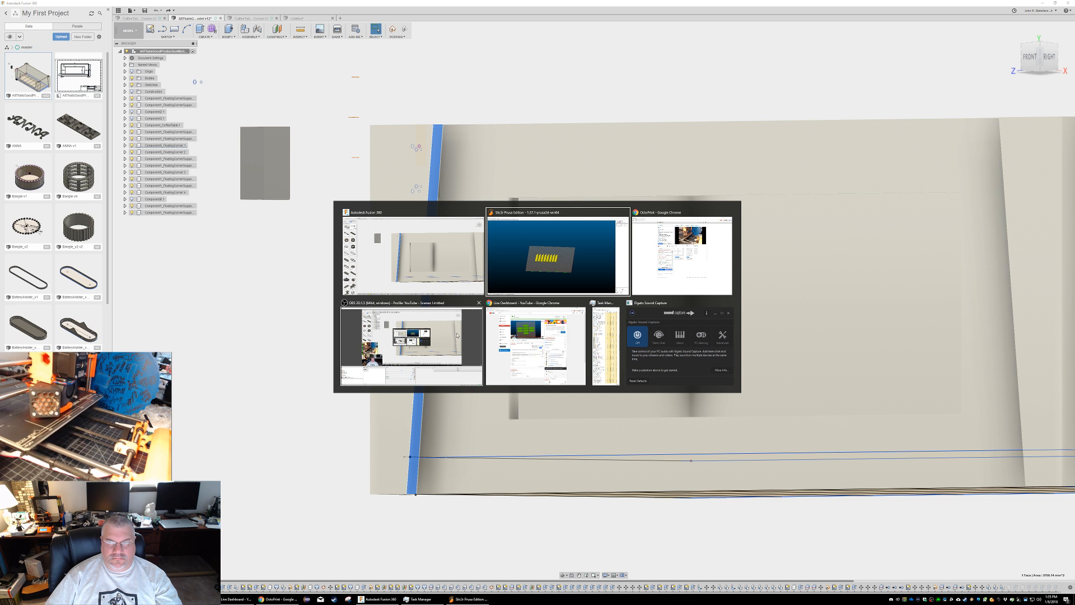
key("Escape")
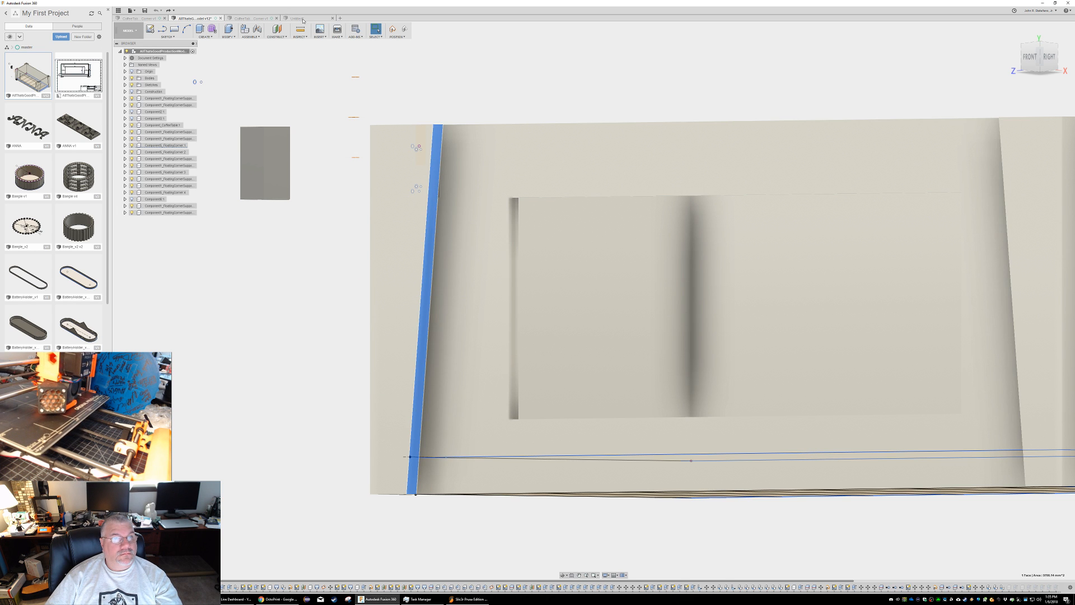
left_click(301, 18)
Step: Sketch a second rectangle from the origin, as long as the first one and 21.4 mm high, below the horizontal axis
mouse_move(380, 257)
middle_mouse_down("shift")
mouse_move(382, 228)
mouse_move(379, 241)
middle_mouse_up("shift")
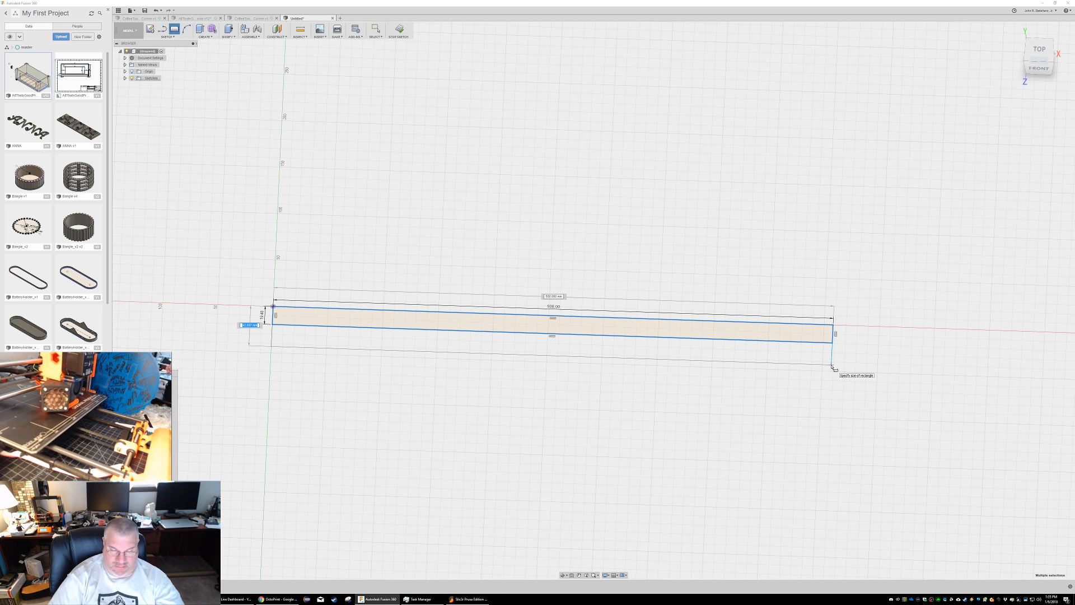
type("2mm")
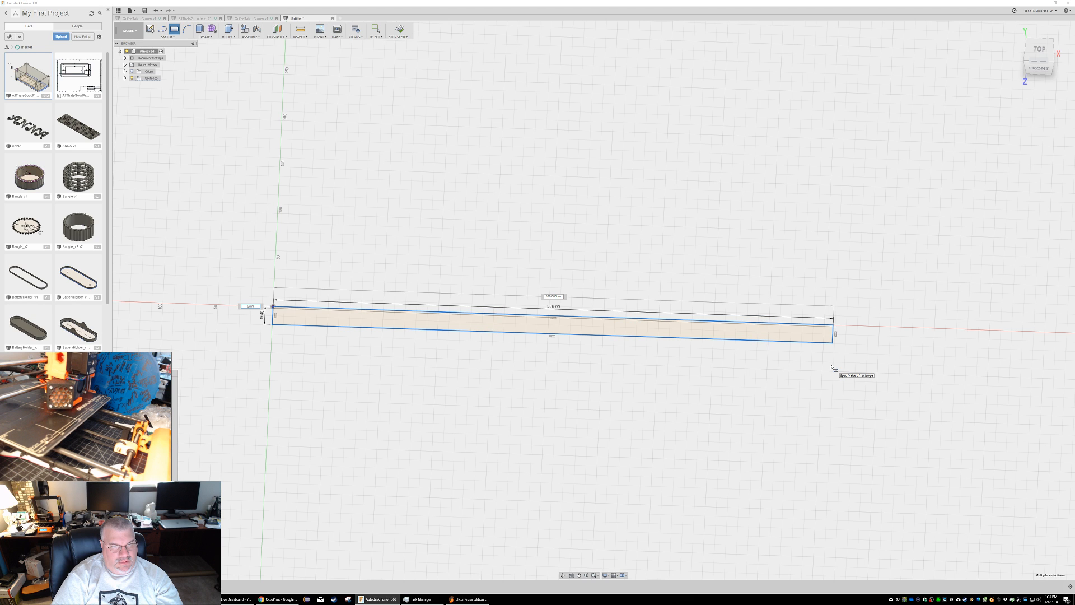
key("BackSpace")
key("BackSpace")
type("1.4")
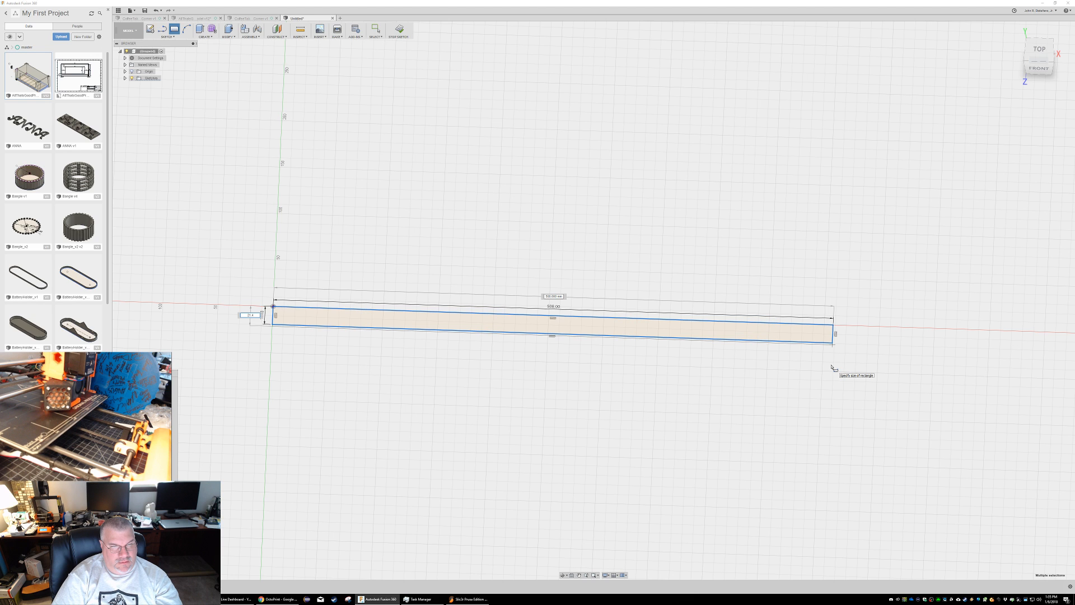
key("Return")
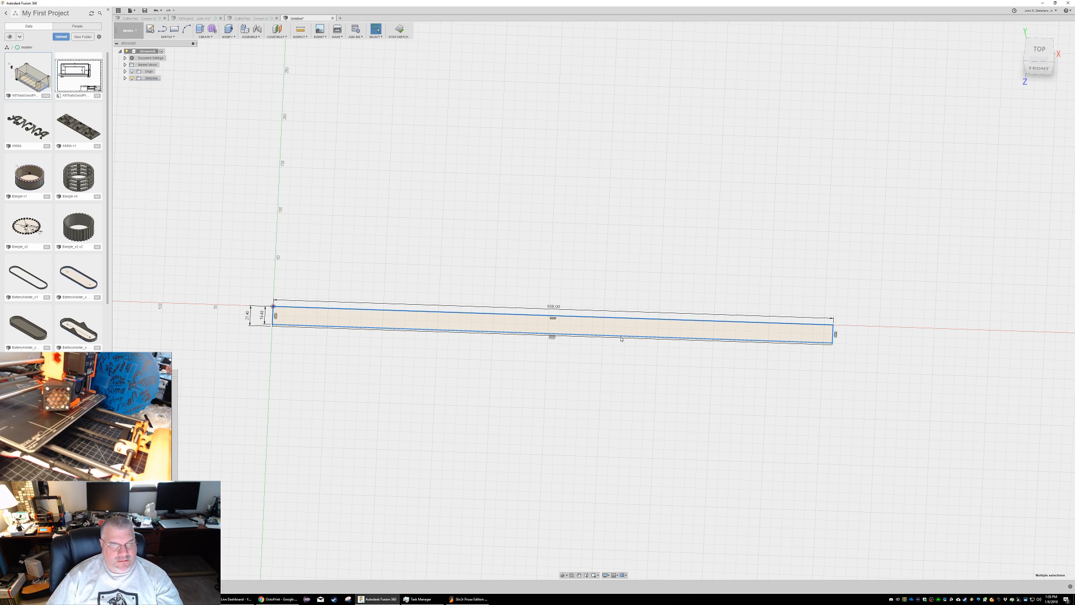
Step: Draw another rectangle from the origin to the far lower corner of the long sketch outline and end the Rectangle command
scroll(278, 335, "up", 3)
scroll(278, 334, "up", 2)
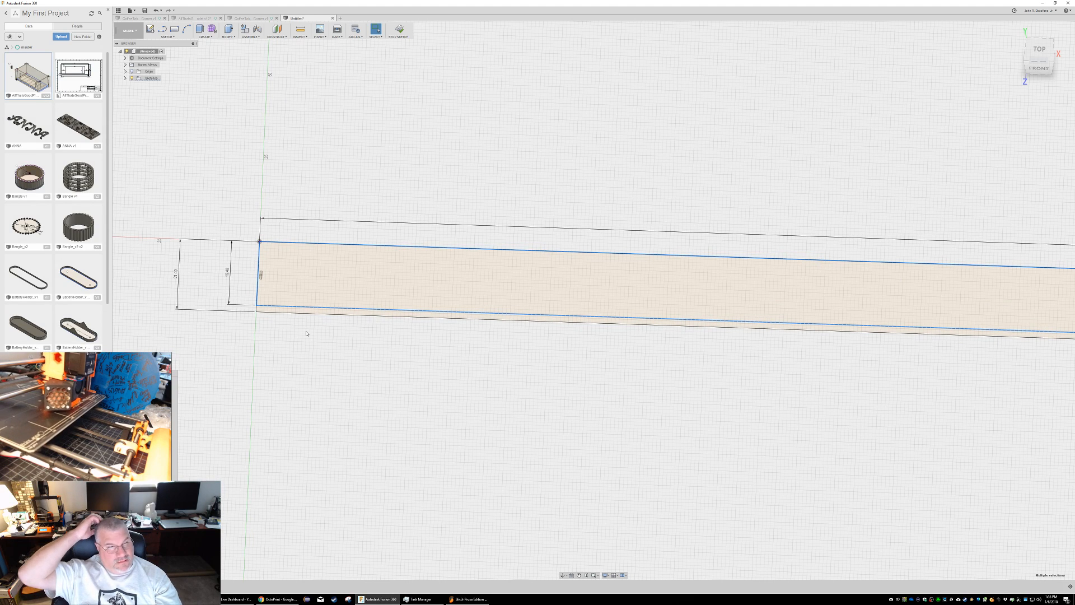
left_click(296, 327)
left_click(288, 291)
left_click(174, 30)
left_click(260, 242)
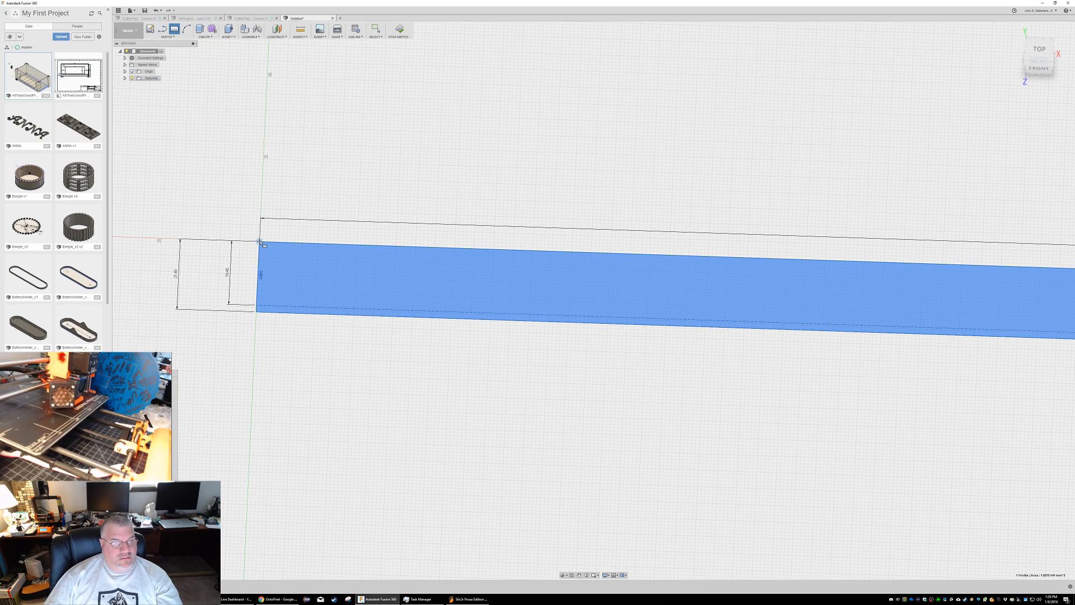
scroll(706, 299, "up", 3)
scroll(775, 309, "down", 5)
scroll(776, 310, "down", 3)
middle_click_drag(991, 321, 564, 300)
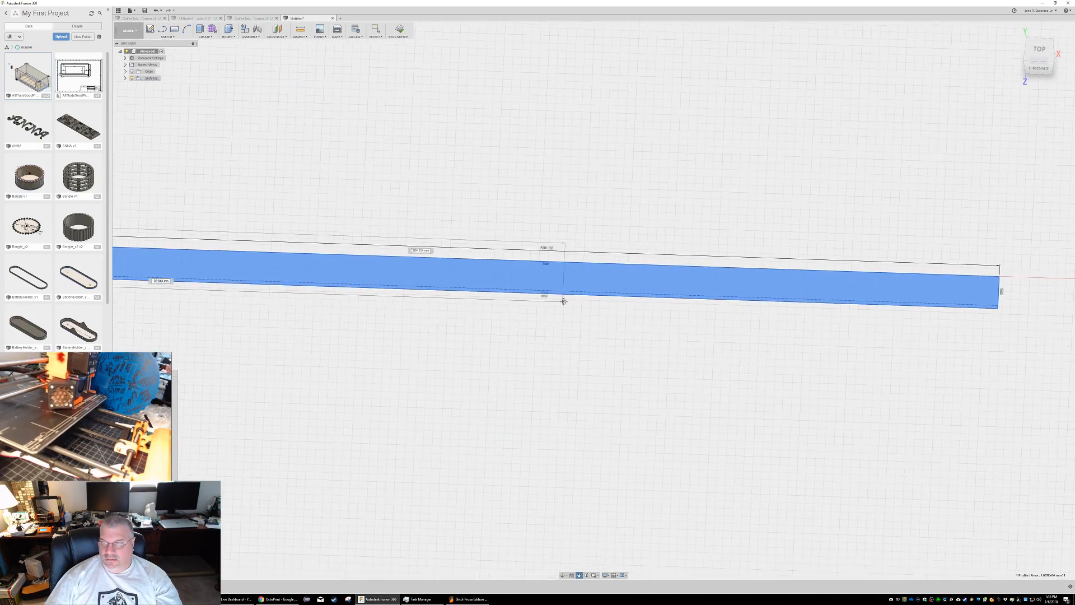
left_click(1001, 308)
scroll(431, 318, "down", 2)
scroll(425, 322, "down", 1)
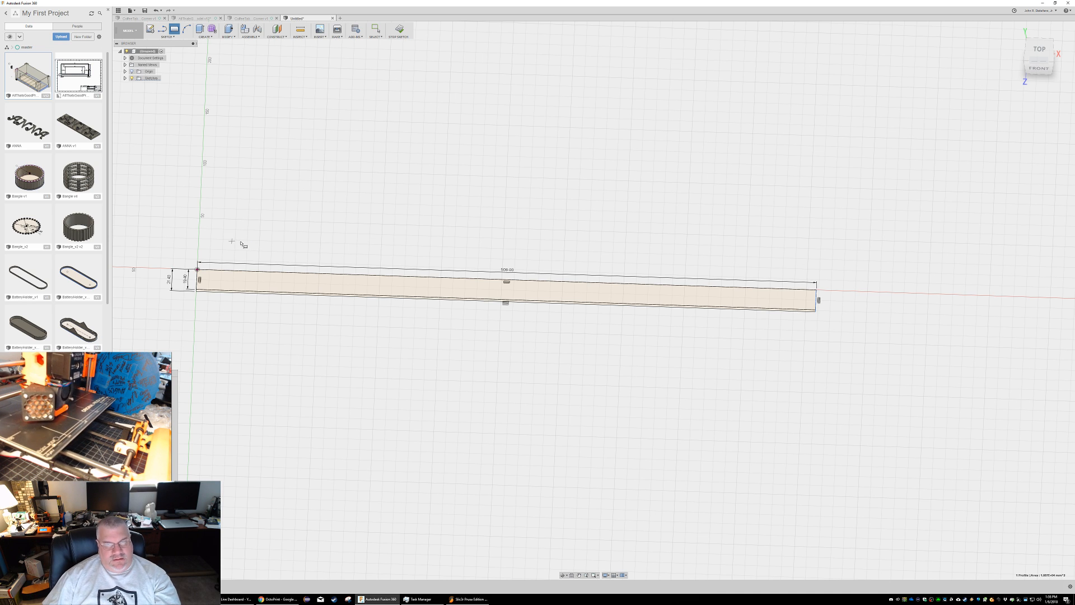
key("Escape")
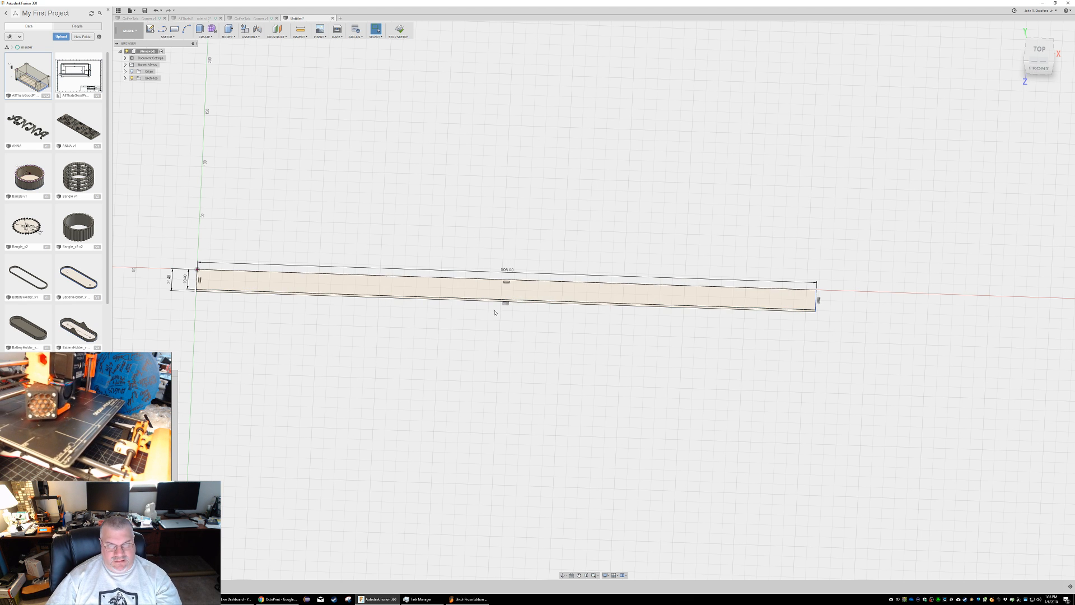
Step: Select the thin strip profile between the two lower long edges of the rectangles
mouse_move(449, 338)
middle_mouse_down("shift")
mouse_move(456, 321)
mouse_move(451, 338)
middle_mouse_up("shift")
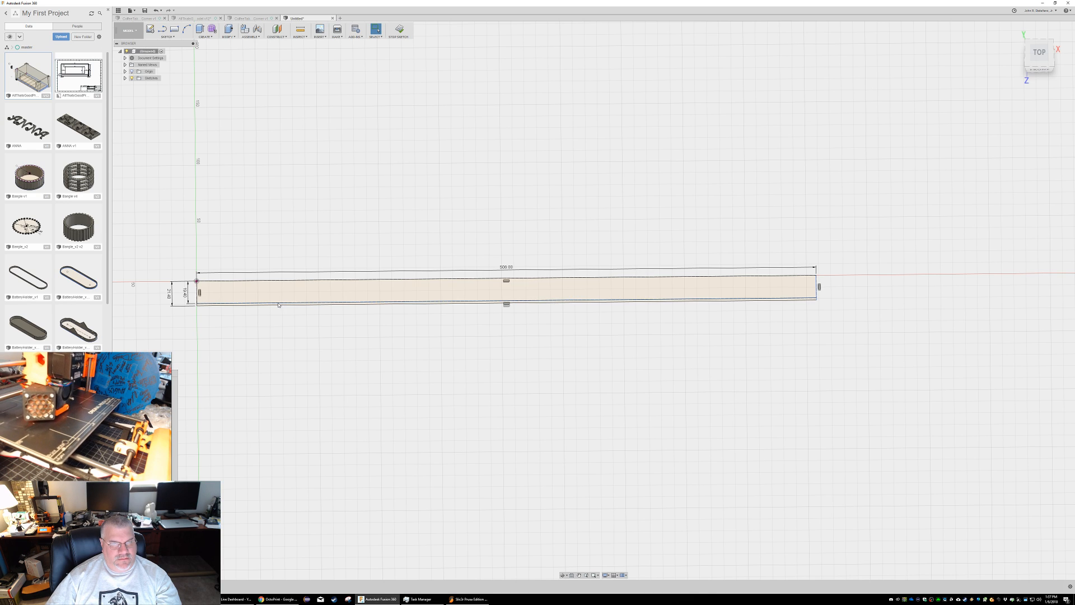
scroll(274, 312, "up", 5)
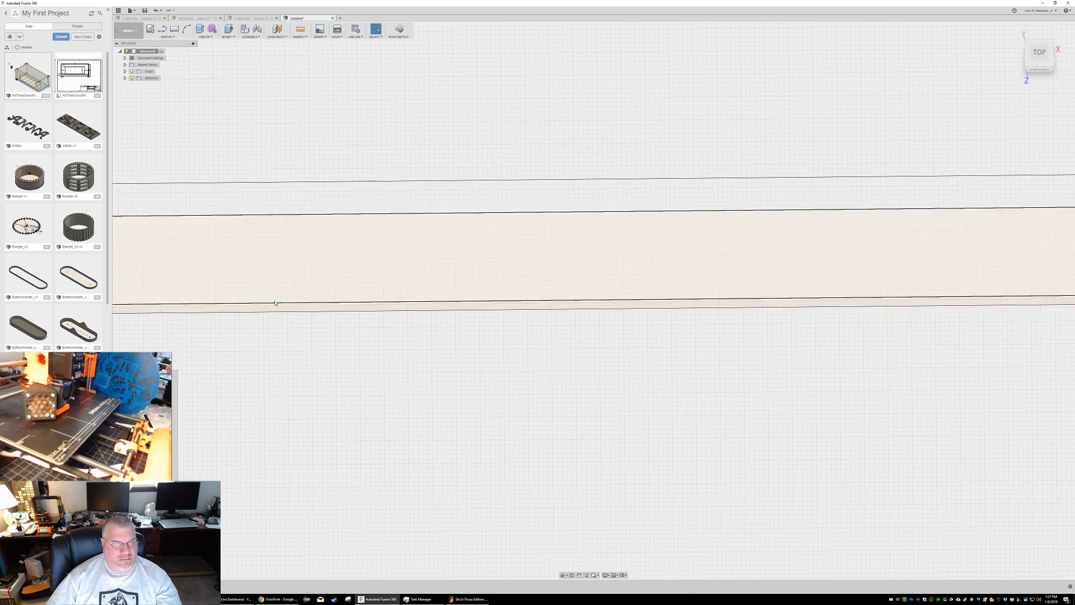
left_click(270, 309)
scroll(381, 338, "down", 4)
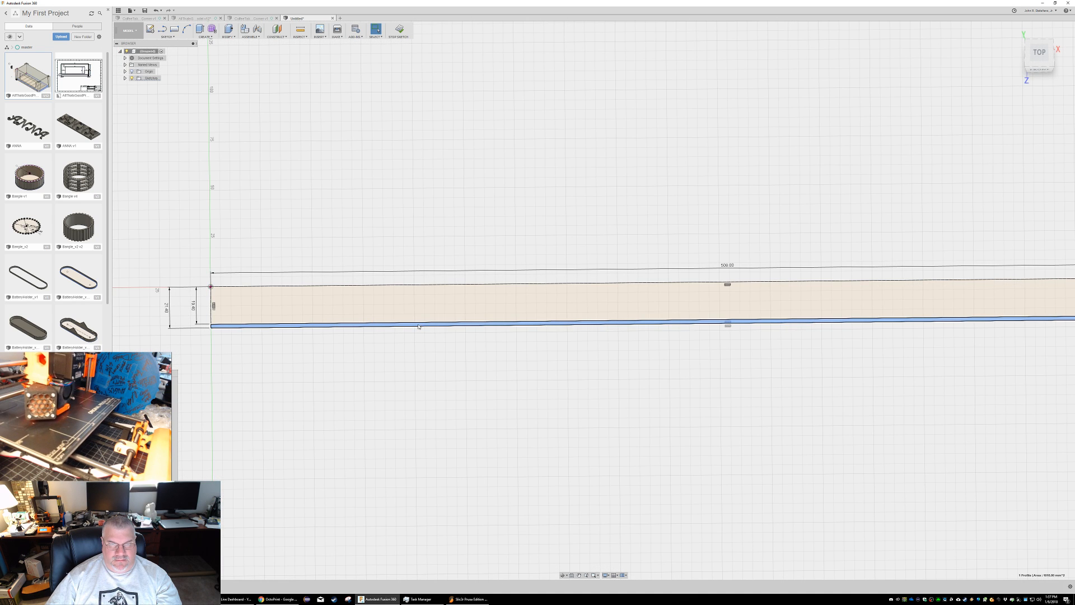
Step: Extrude the narrow profile along the strip's lower edge 5 mm as a new body and show the sketch again
right_click(418, 326)
left_click(413, 350)
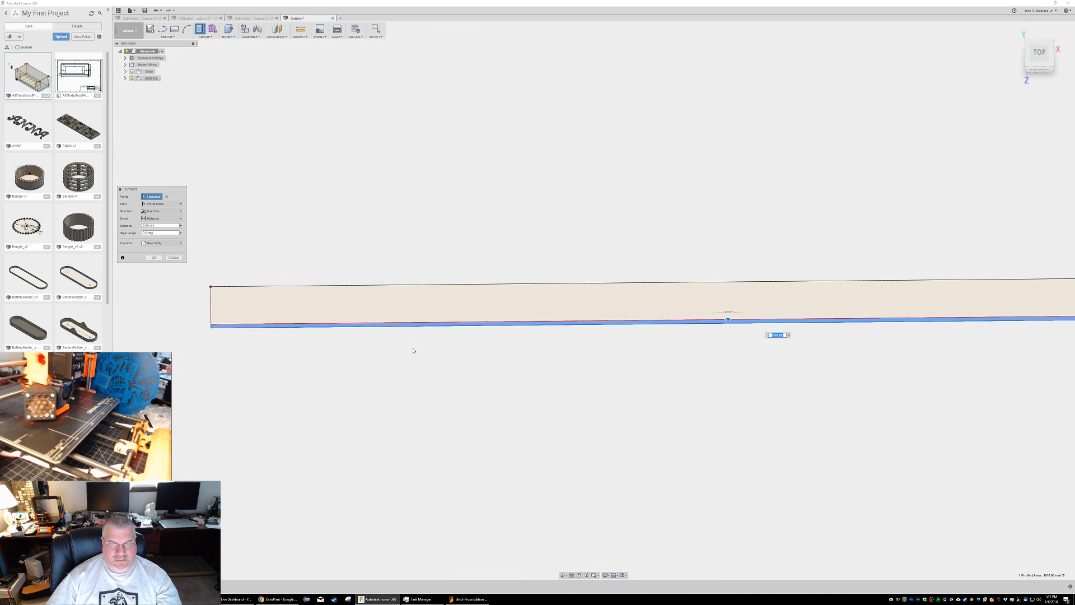
type("5")
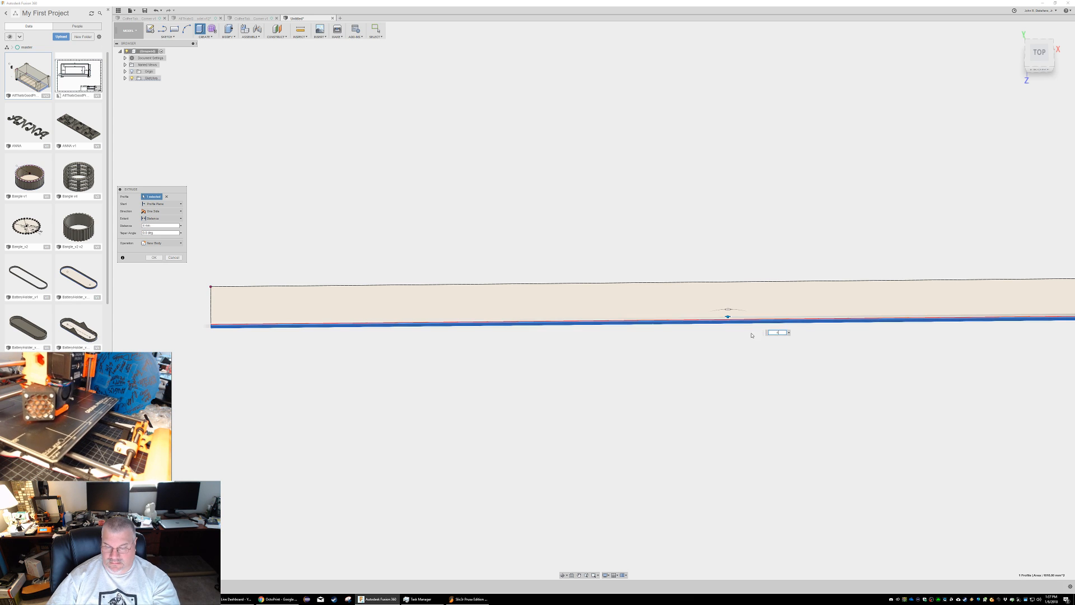
key("Return")
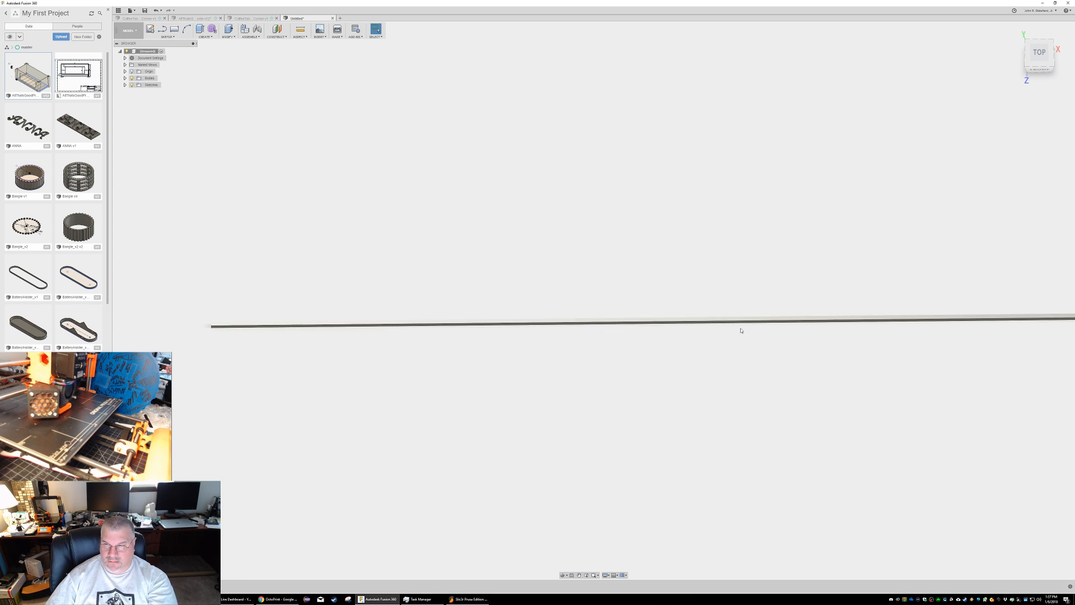
left_click(125, 85)
left_click(137, 91)
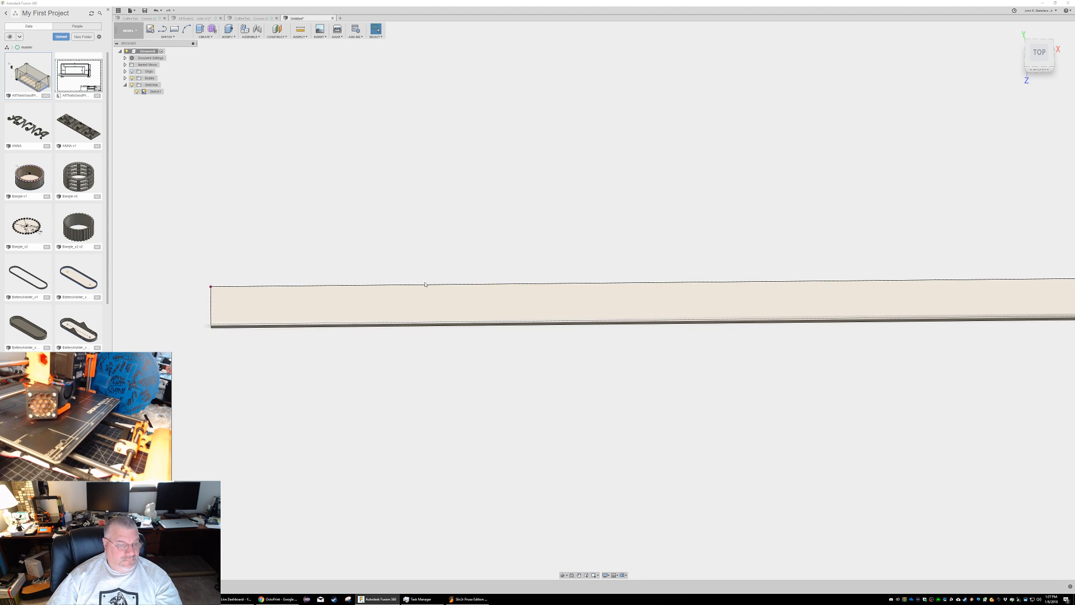
left_click(408, 300)
right_click(379, 299)
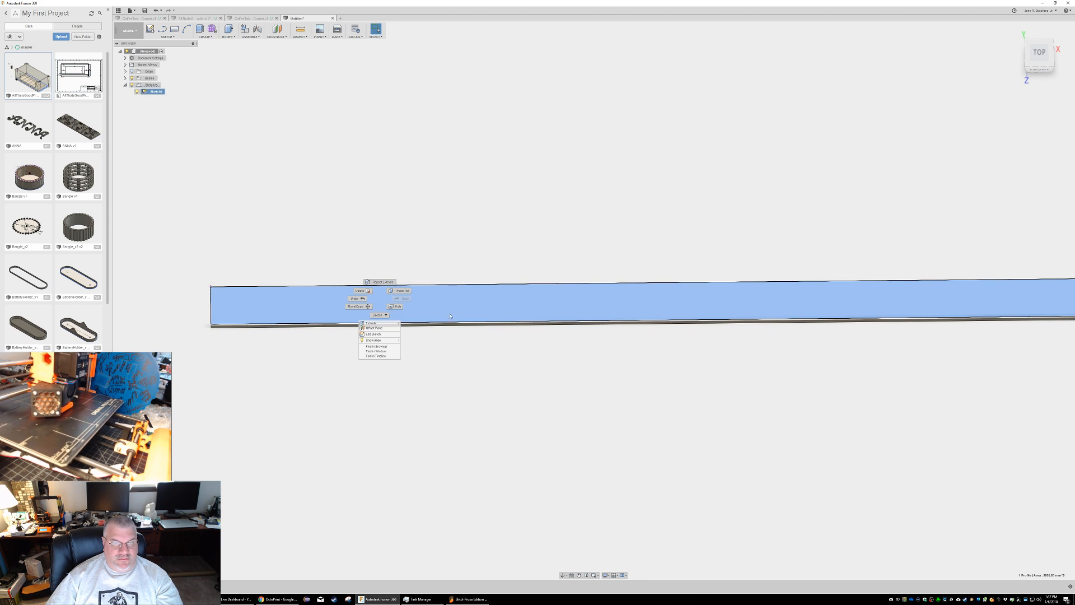
left_click(375, 320)
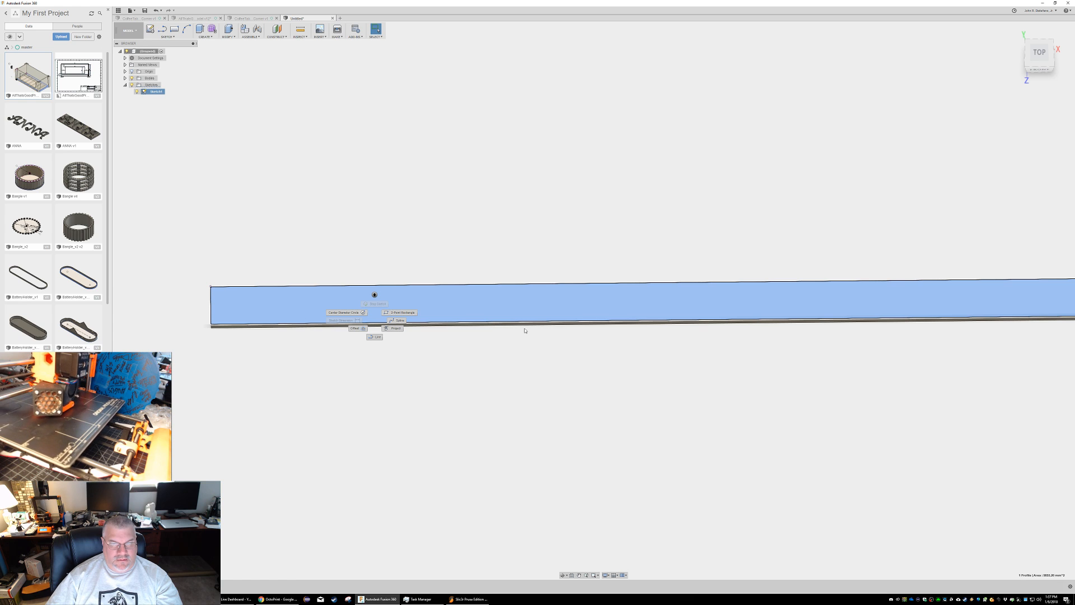
left_click(432, 282)
right_click(397, 299)
left_click(414, 325)
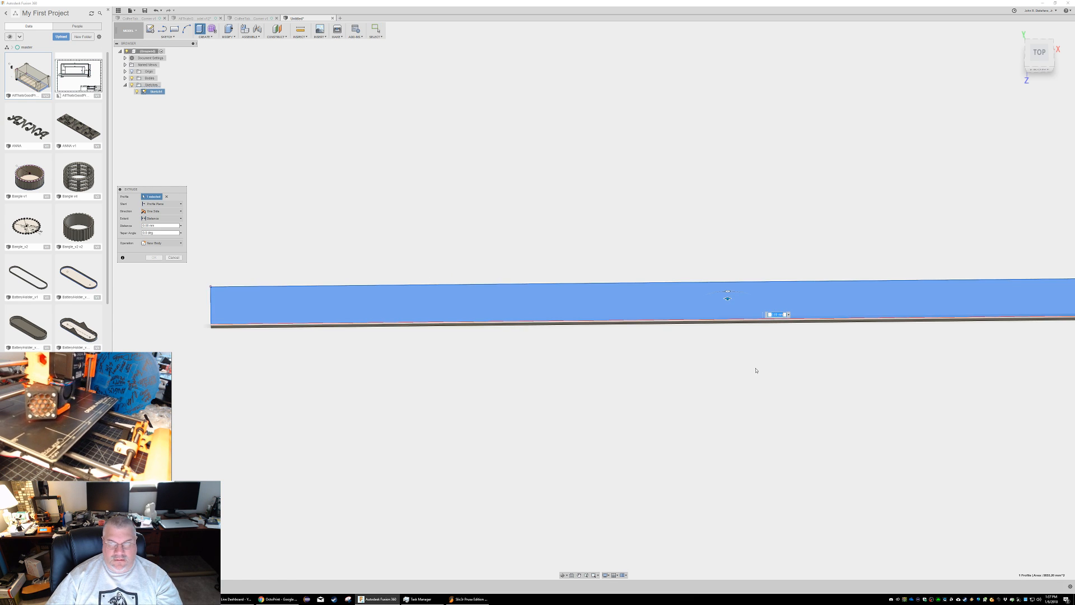
key("Return")
Step: List the model's bodies and reopen the sketch containing the wide strip profile for editing
middle_click_drag(626, 386, 649, 367, "shift")
middle_click_drag(652, 362, 625, 381, "shift")
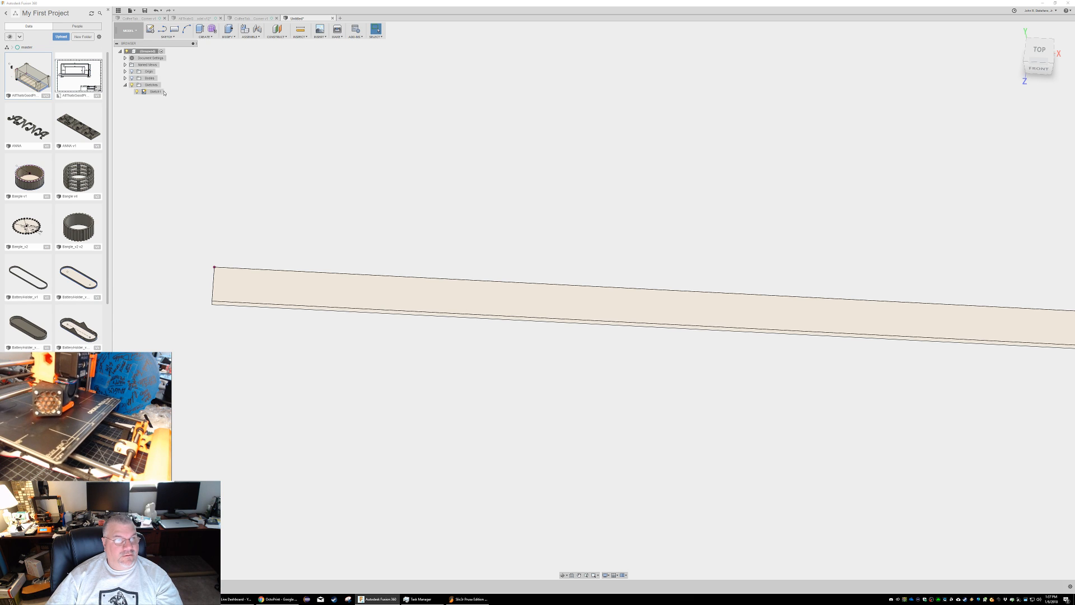
left_click(125, 78)
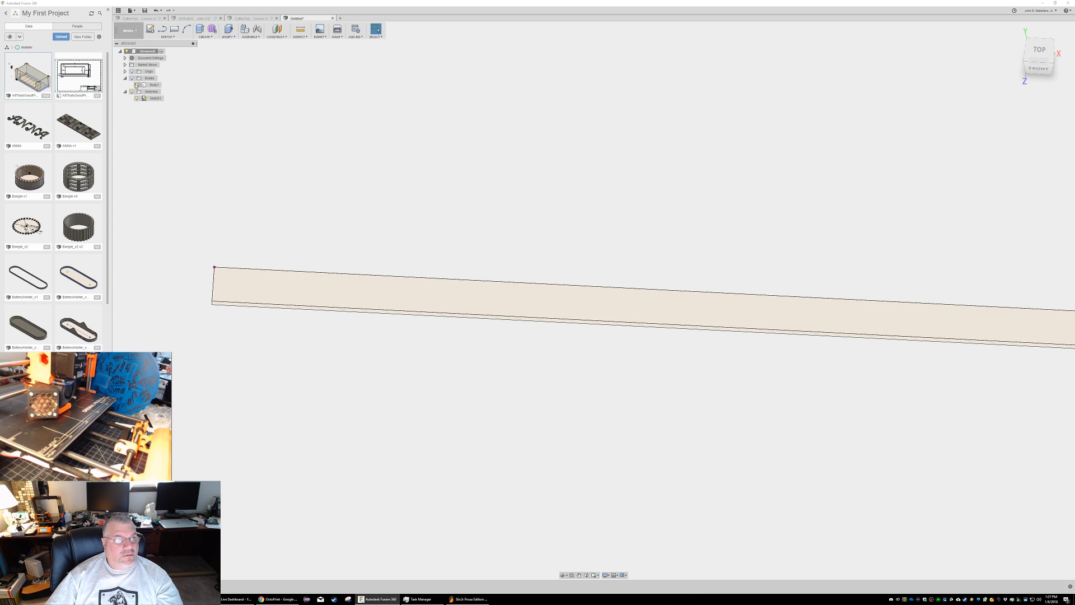
left_click(252, 280)
scroll(303, 243, "down", 2)
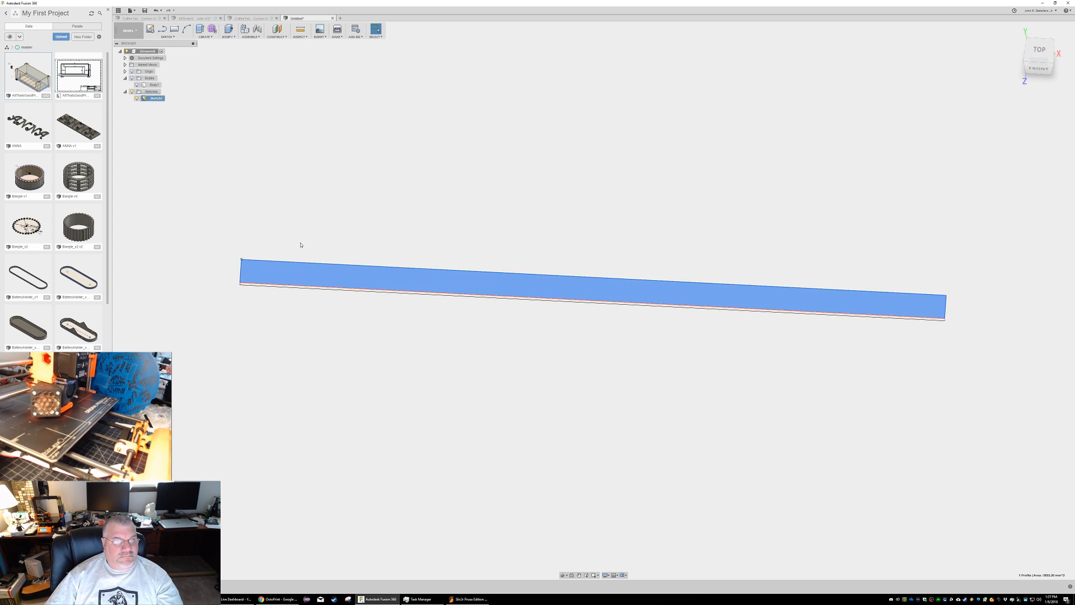
right_click(291, 274)
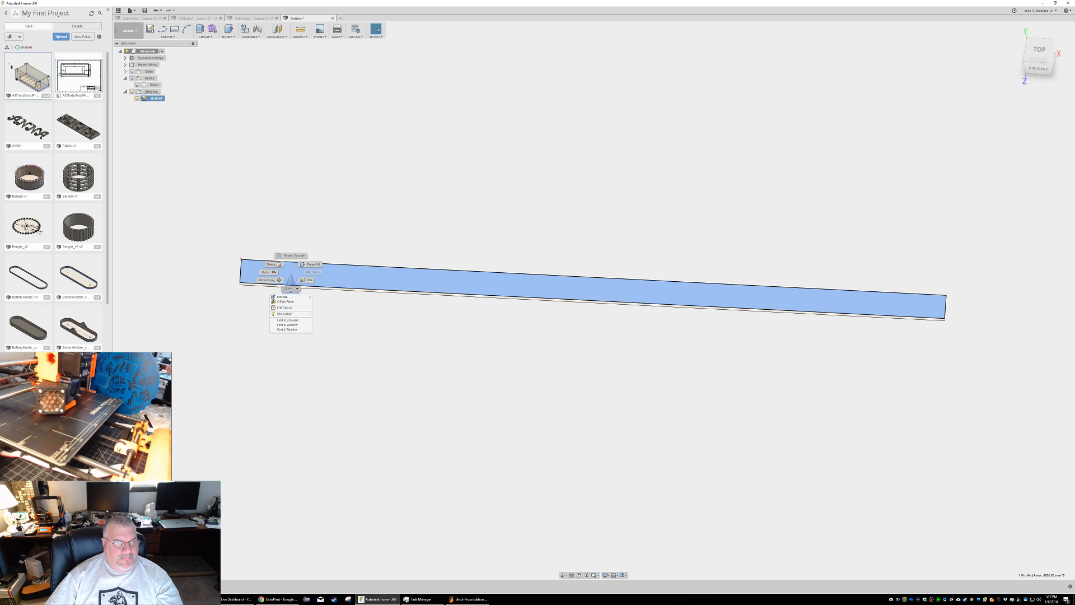
left_click(285, 308)
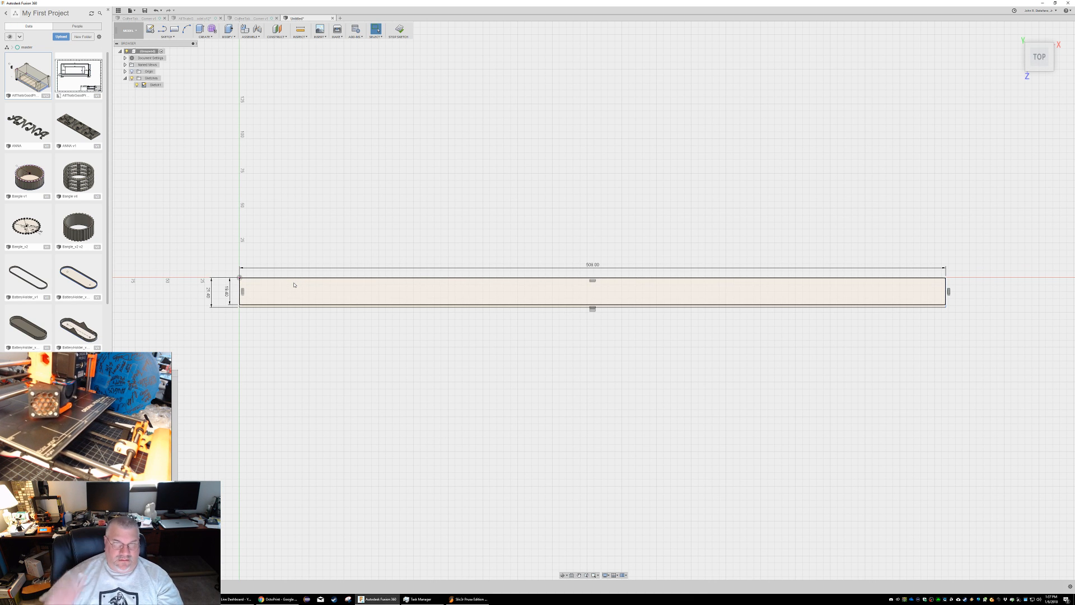
Step: Sketch a slanted parallelogram slot about 2 mm wide inside the wide strip near its origin end, using the Line tool
left_click(173, 38)
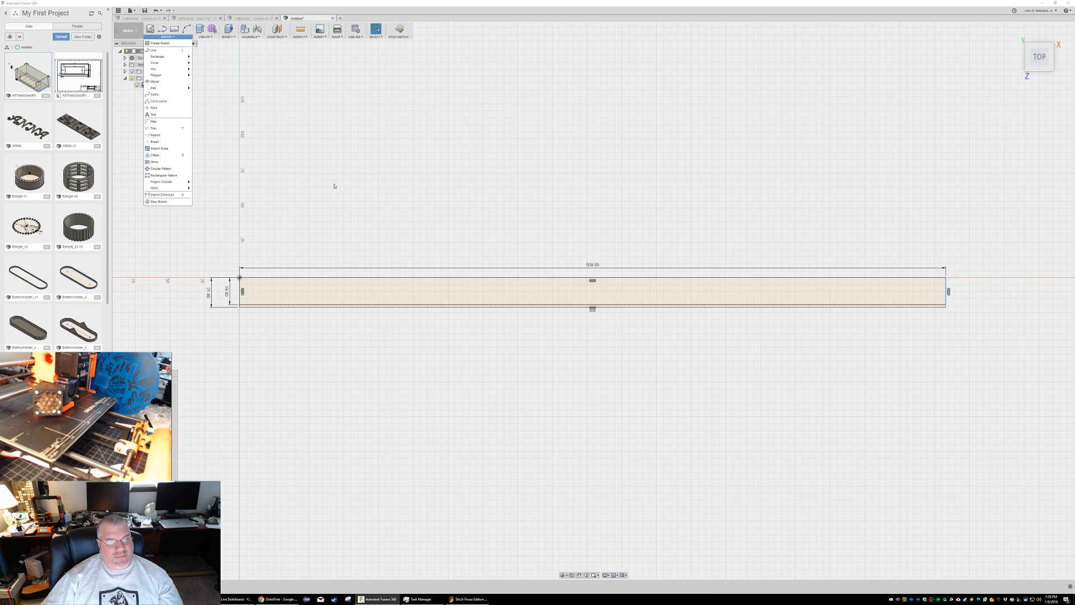
scroll(280, 259, "up", 2)
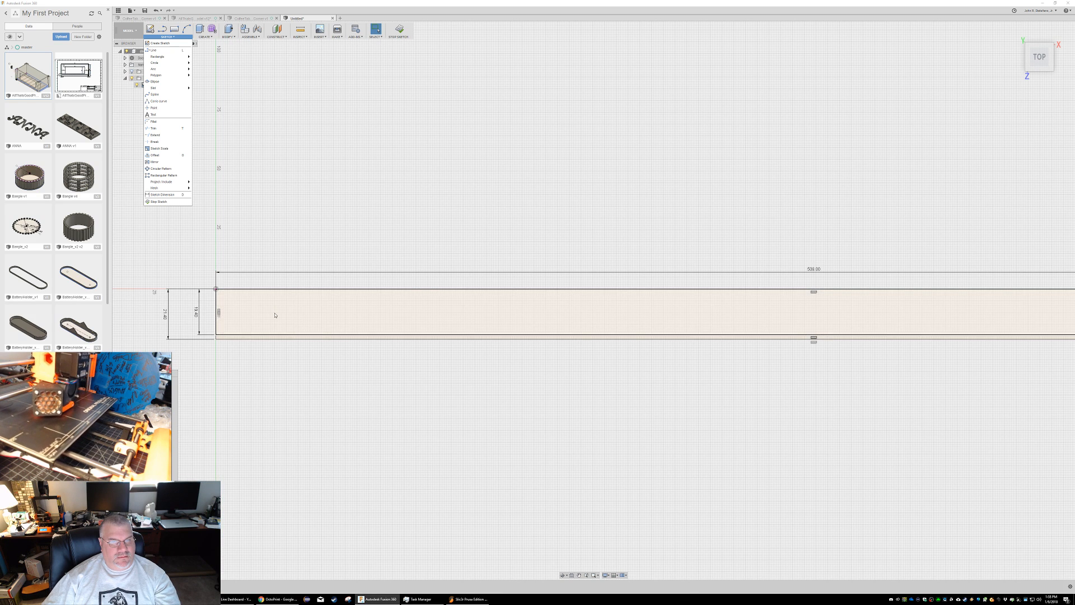
left_click(163, 31)
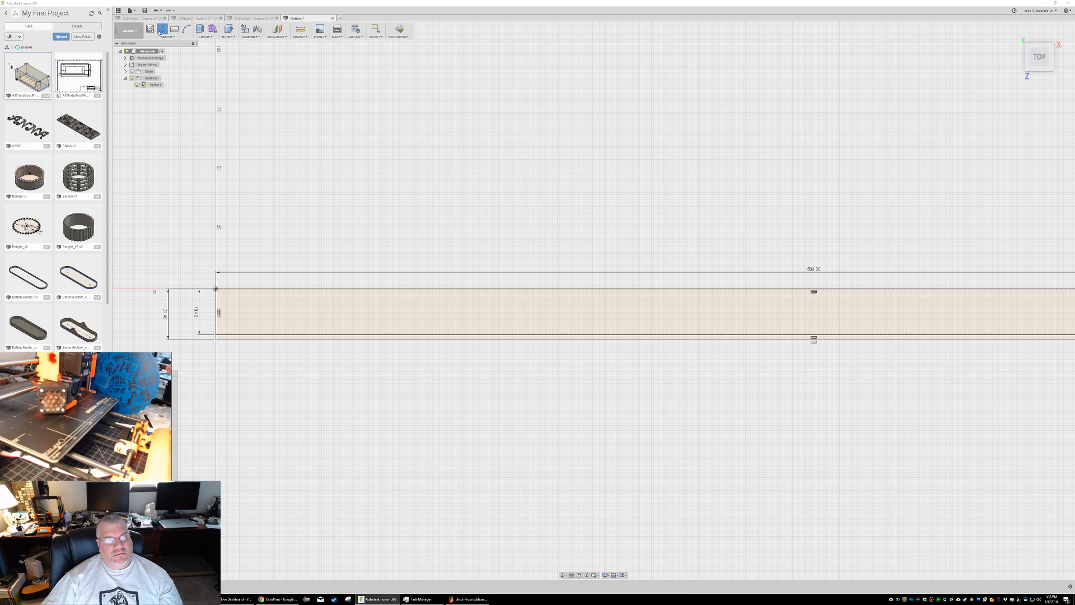
left_click(232, 296)
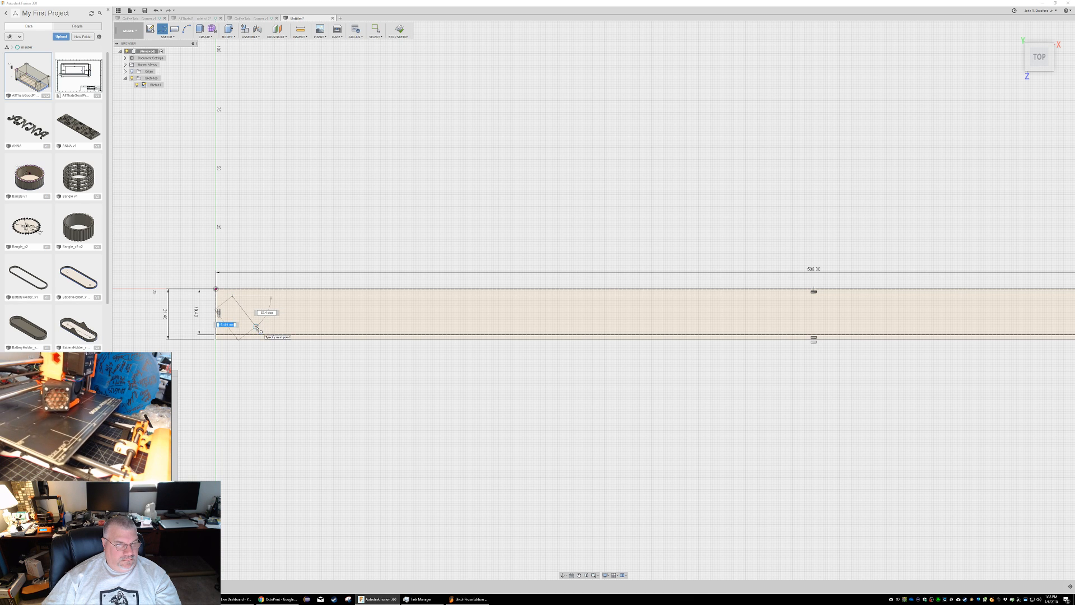
left_click(257, 328)
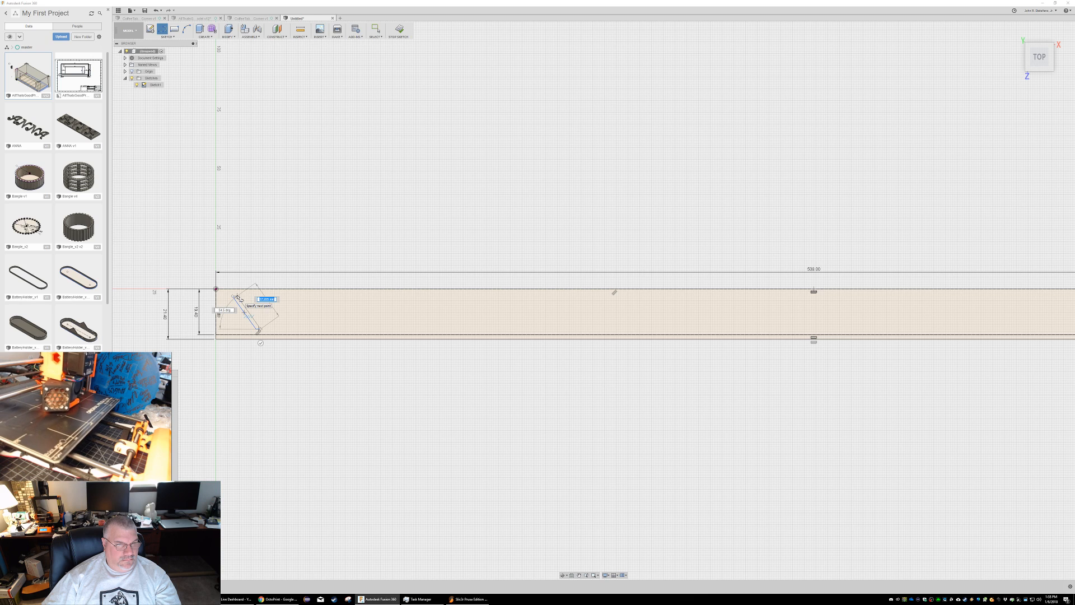
left_click(245, 315)
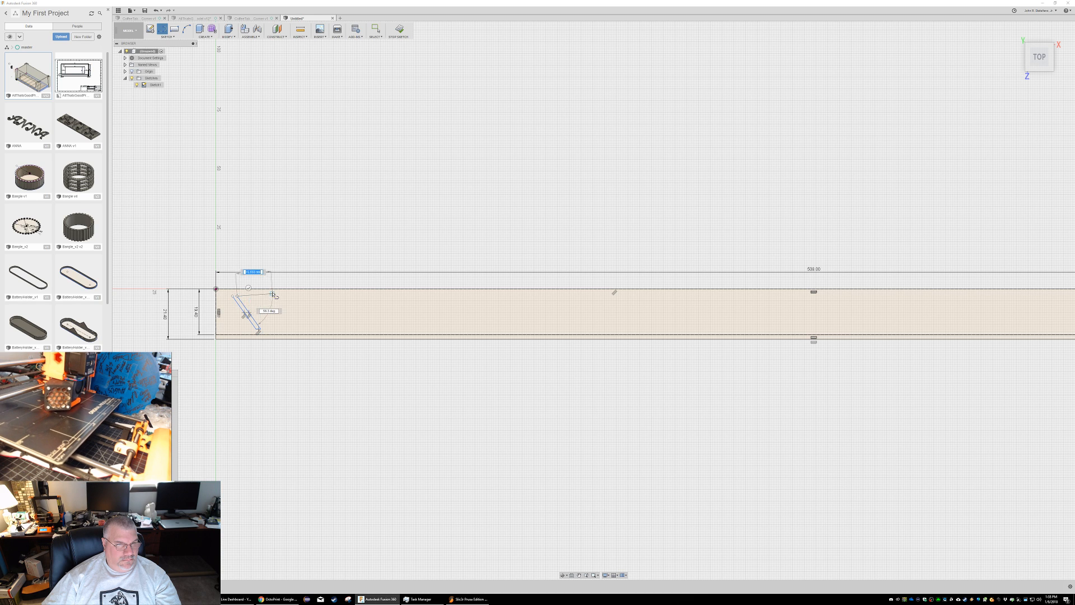
left_click(242, 301)
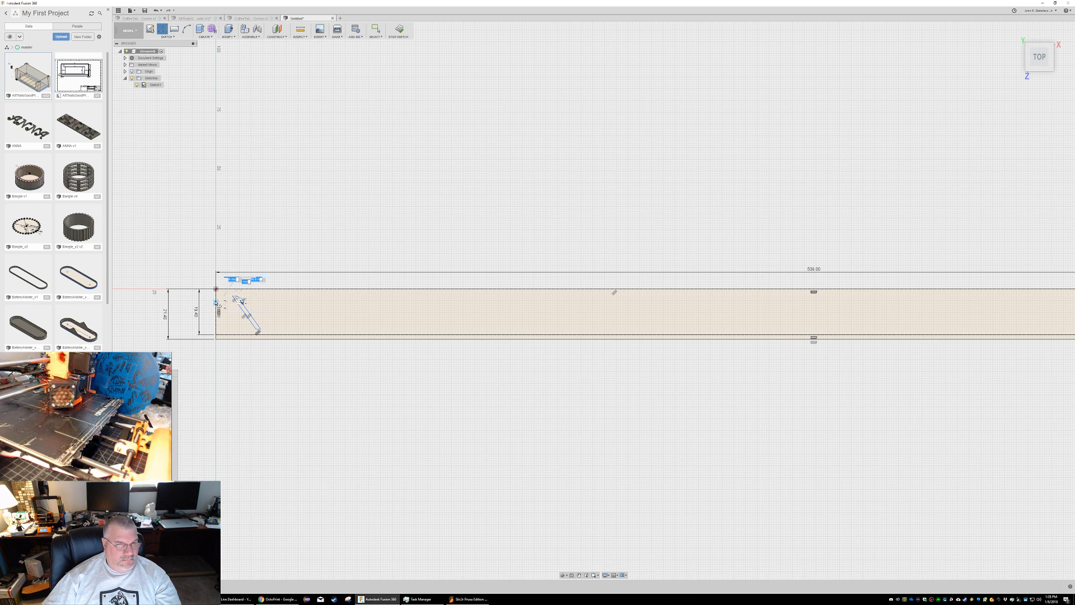
key("Escape")
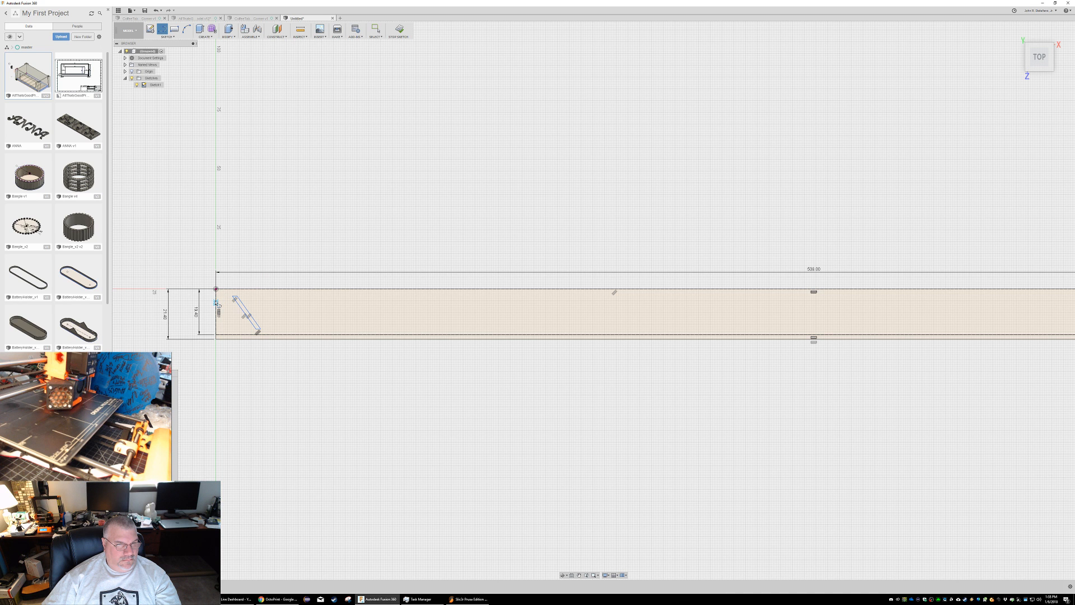
scroll(238, 306, "up", 3)
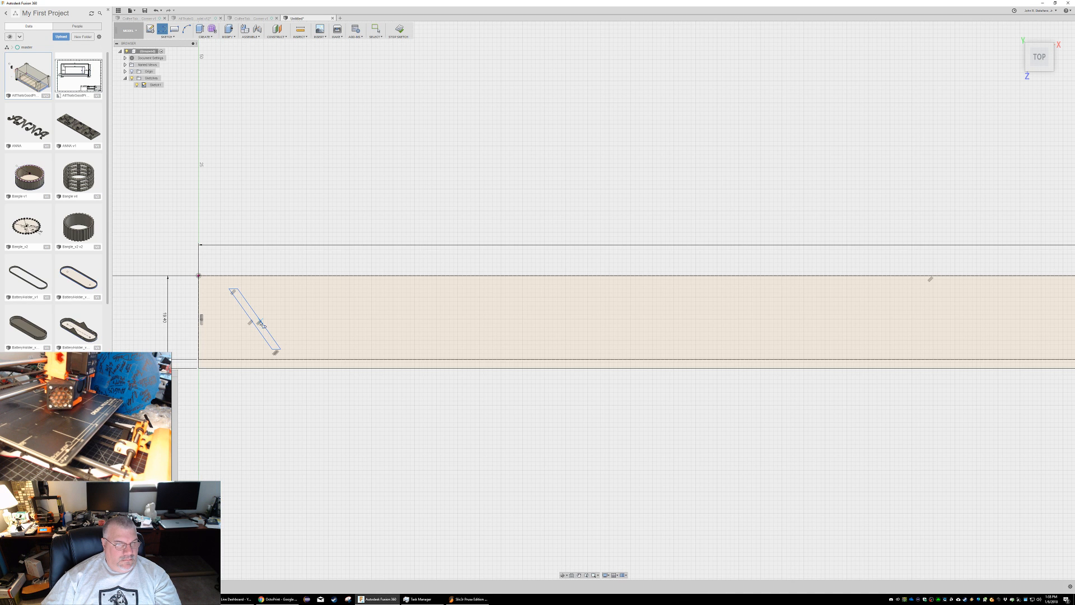
key("Escape")
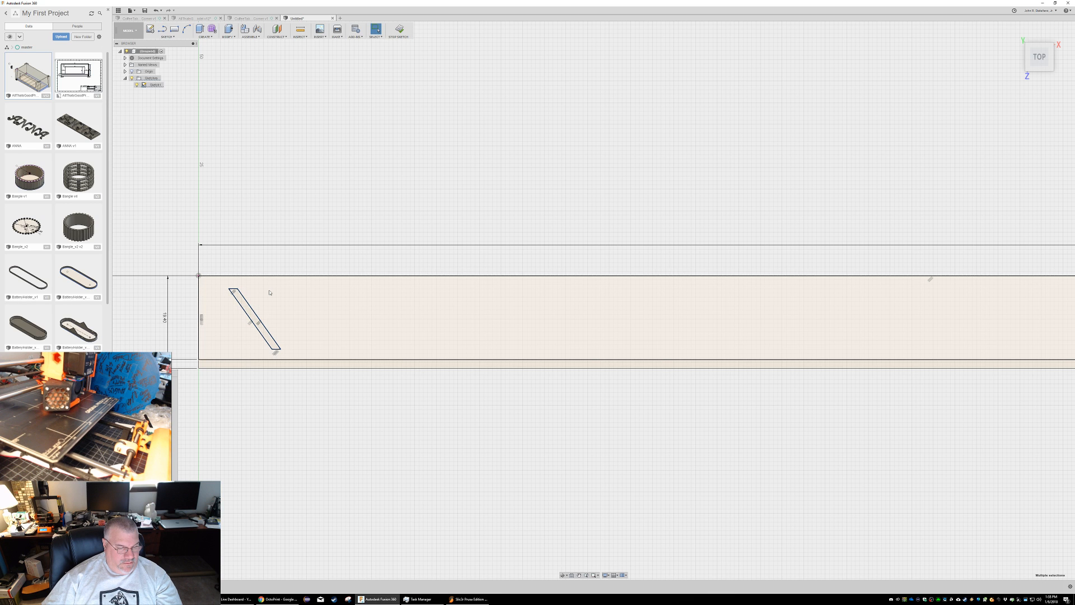
Step: Start a rectangular pattern of the slanted slot along the strip's length, with an overall distance of about 480 mm
left_click(166, 37)
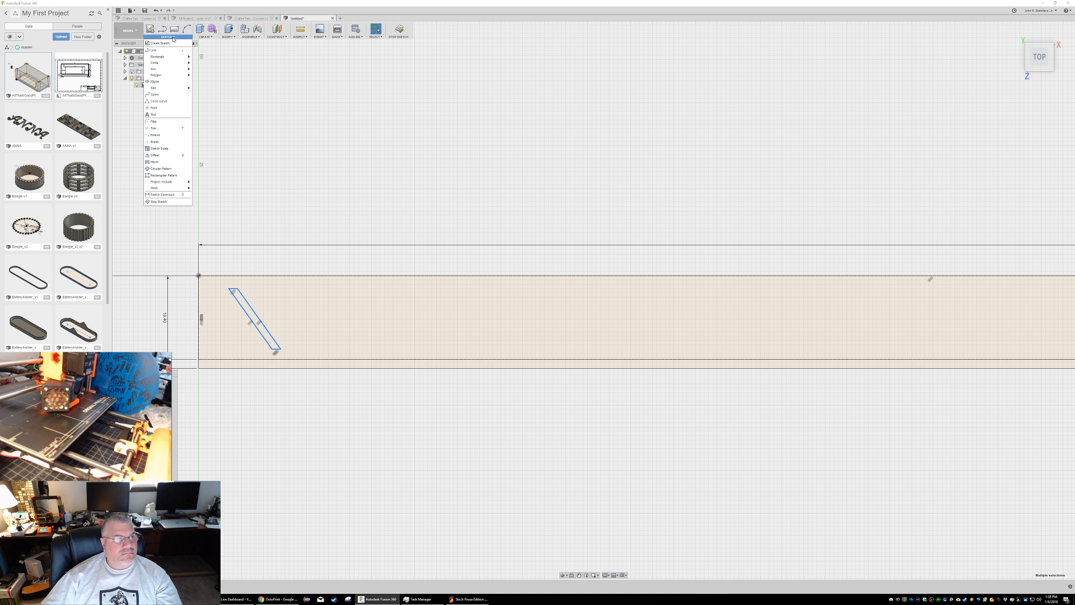
left_click(164, 176)
scroll(350, 330, "down", 2)
left_click_drag(313, 322, 913, 323)
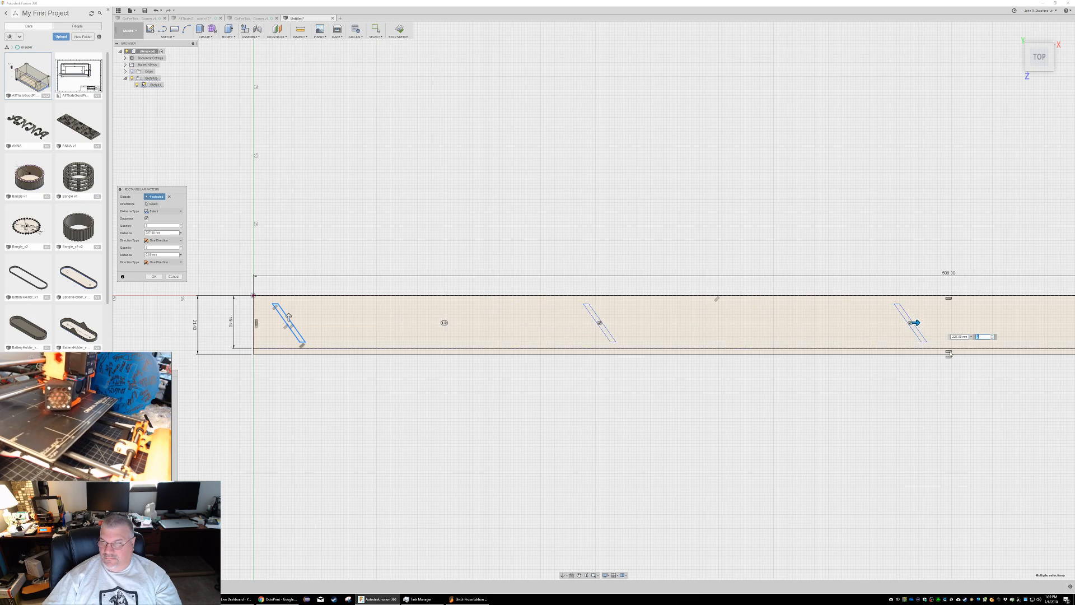
scroll(948, 353, "up", 1)
scroll(948, 354, "down", 5)
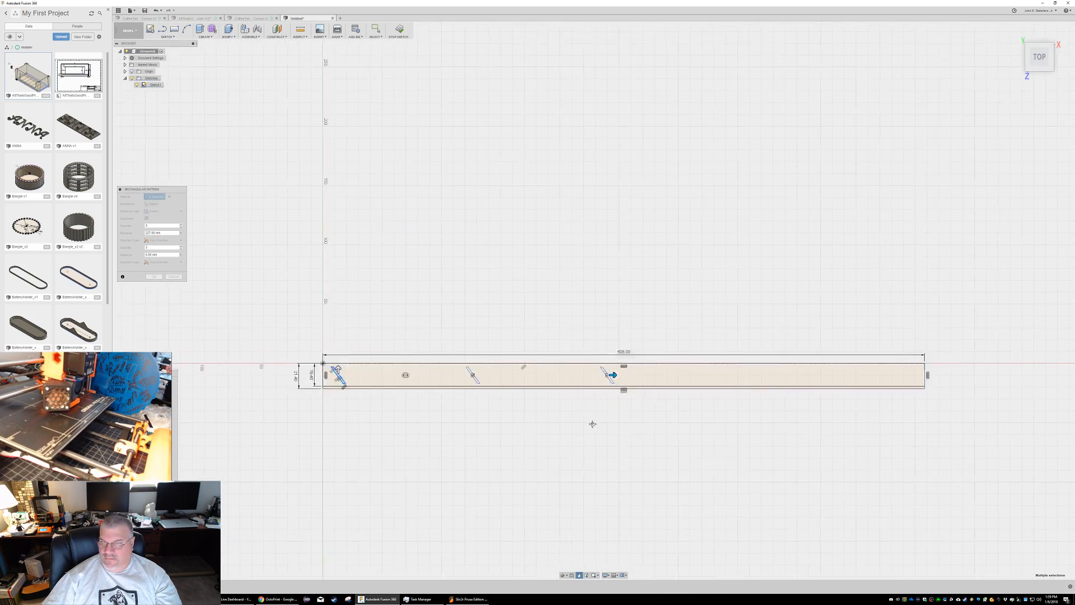
middle_click_drag(558, 408, 595, 372)
left_click_drag(544, 334, 849, 337)
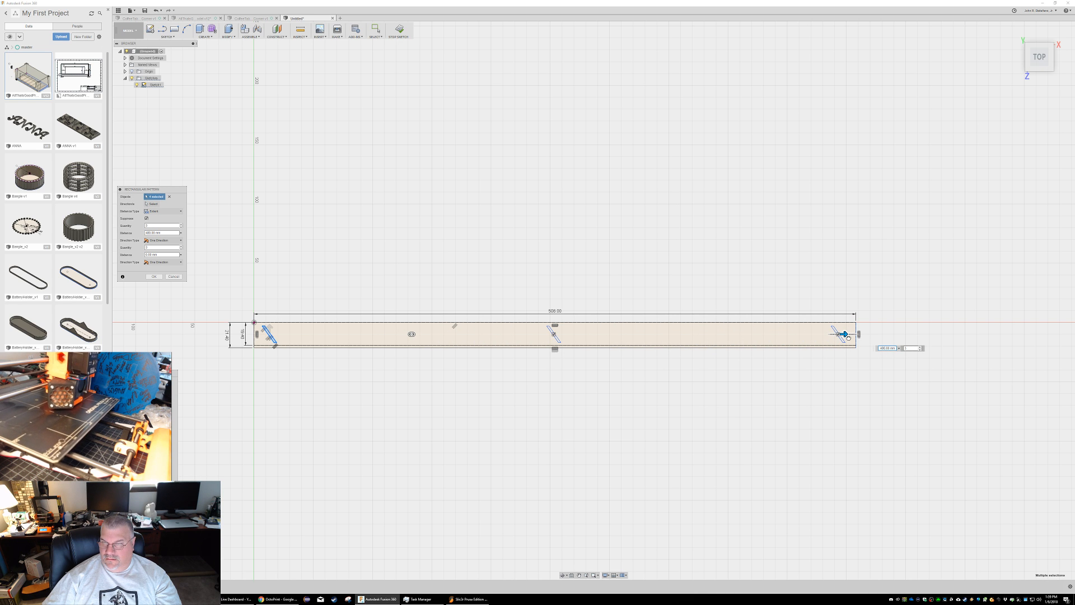
Step: Increase the slot pattern's quantity to 31 along the strip and complete the pattern
left_click(921, 347)
left_click(921, 347)
left_click(921, 347)
left_click(921, 347)
left_click(921, 347)
left_click(921, 347)
left_click(921, 347)
left_click(921, 347)
left_click(920, 347)
left_click(921, 347)
left_click(921, 347)
left_click(921, 347)
left_click(921, 347)
left_click(921, 347)
left_click(921, 347)
left_click(921, 347)
left_click(921, 347)
left_click(921, 347)
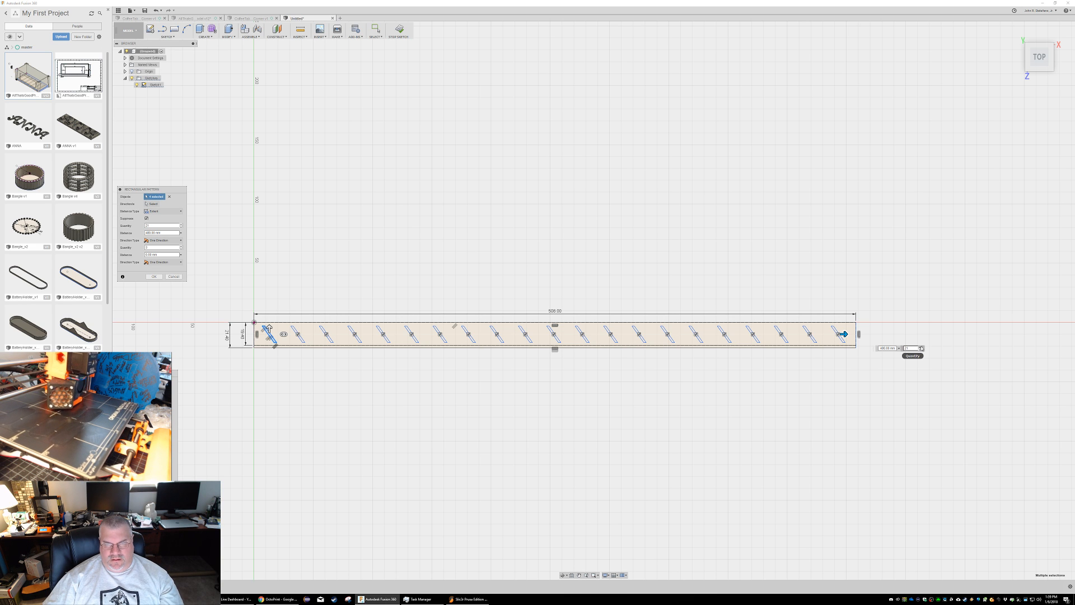
left_click(920, 347)
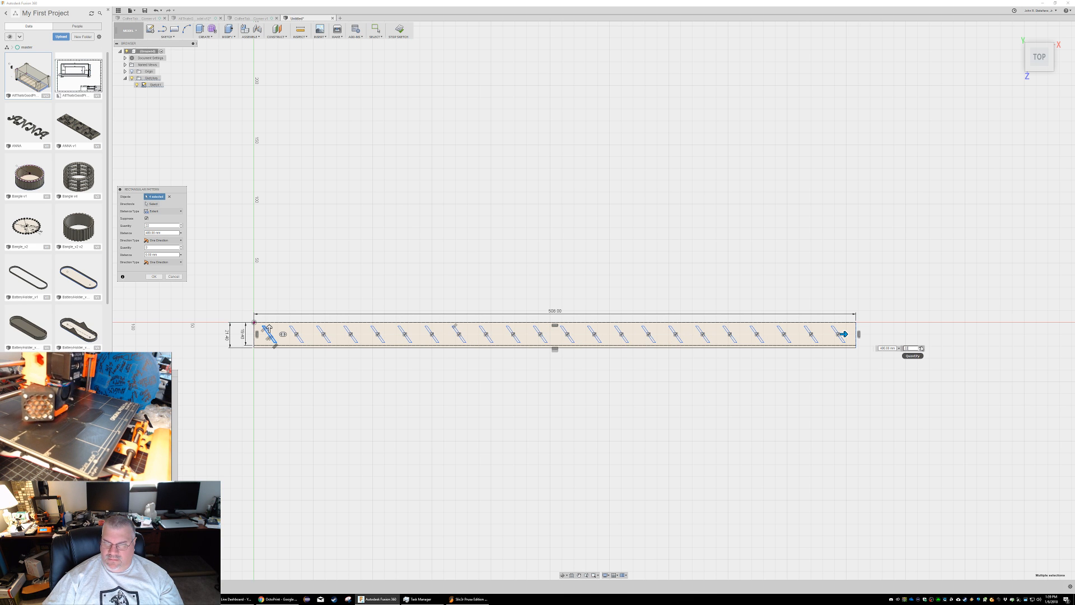
left_click(921, 347)
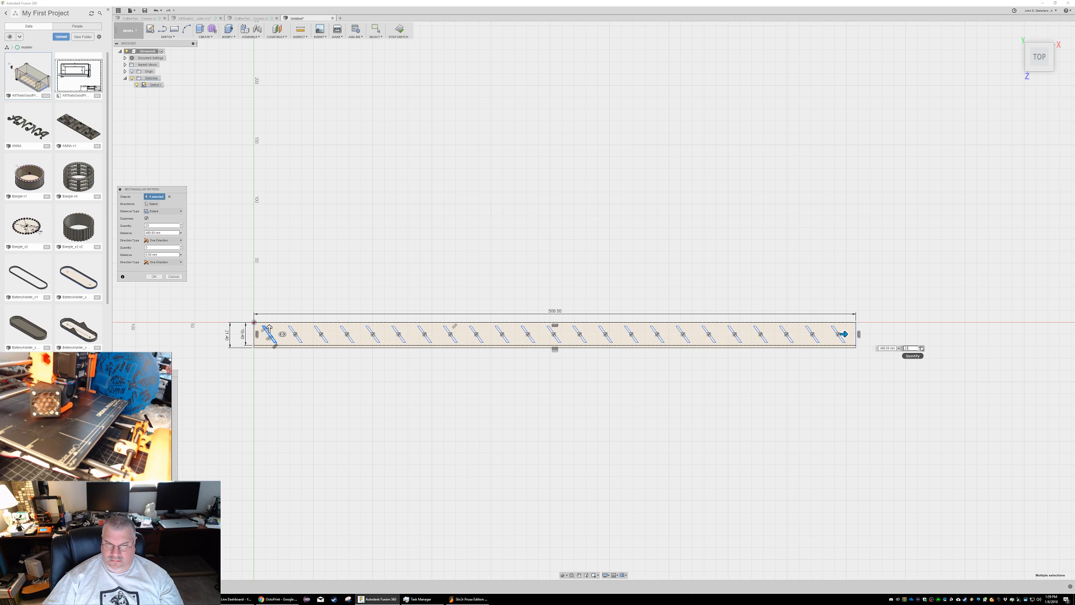
left_click(921, 347)
left_click(921, 347)
left_click(921, 347)
left_click(921, 347)
left_click(921, 347)
left_click(921, 347)
left_click(921, 347)
left_click(921, 347)
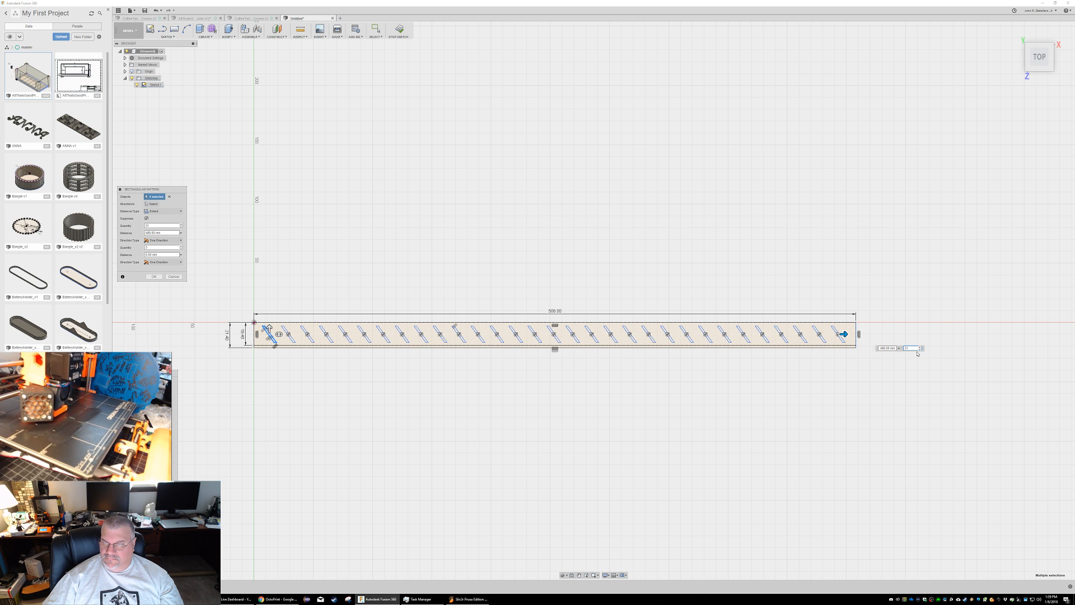
key("Return")
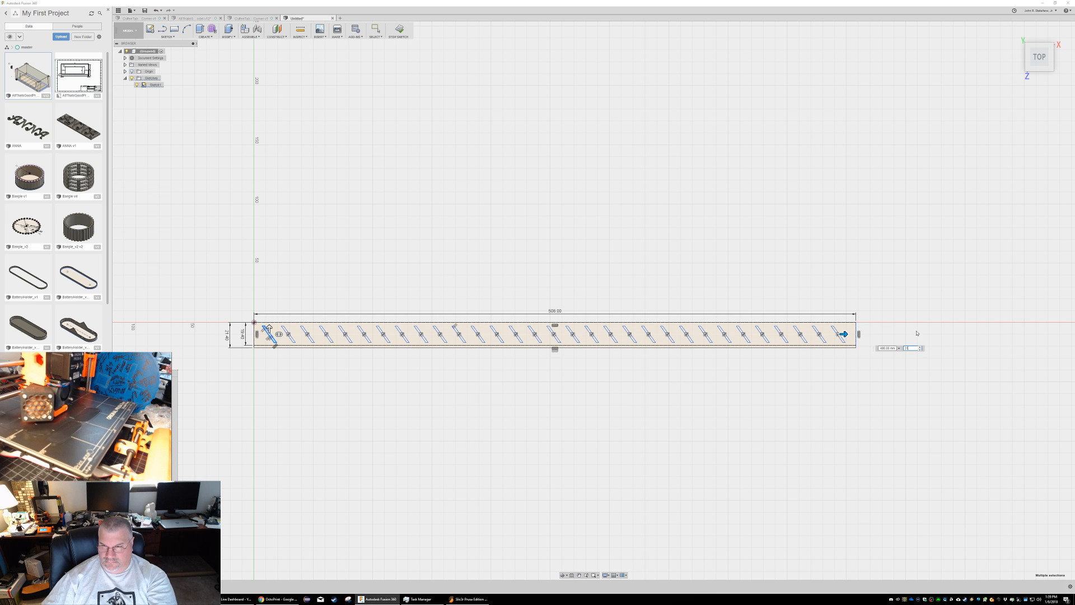
Step: Measure the short upper edge of one of the patterned slots
scroll(328, 321, "up", 1)
scroll(328, 321, "up", 5)
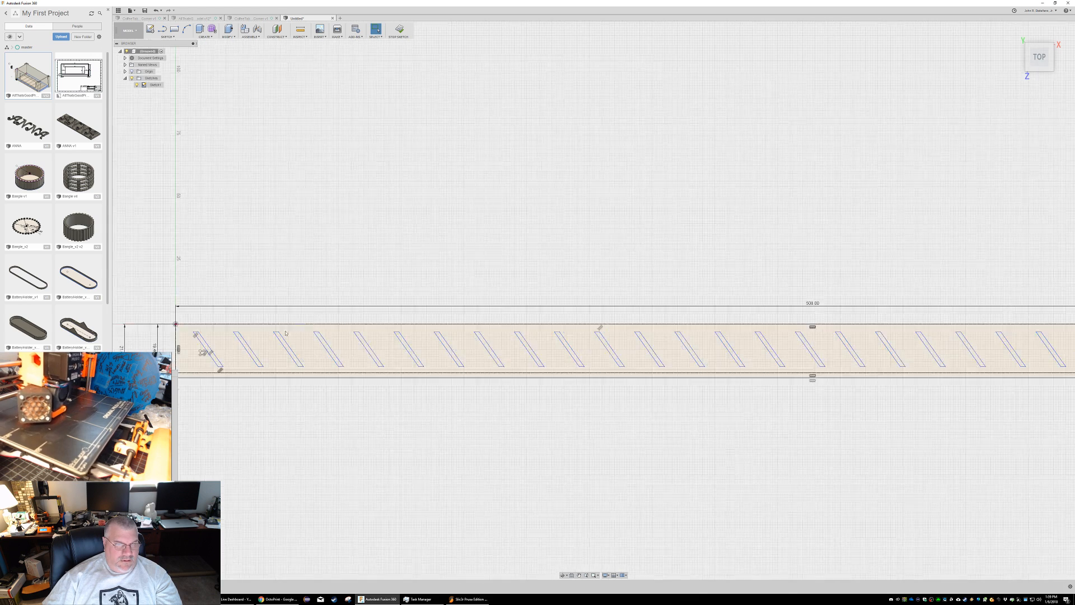
key("i")
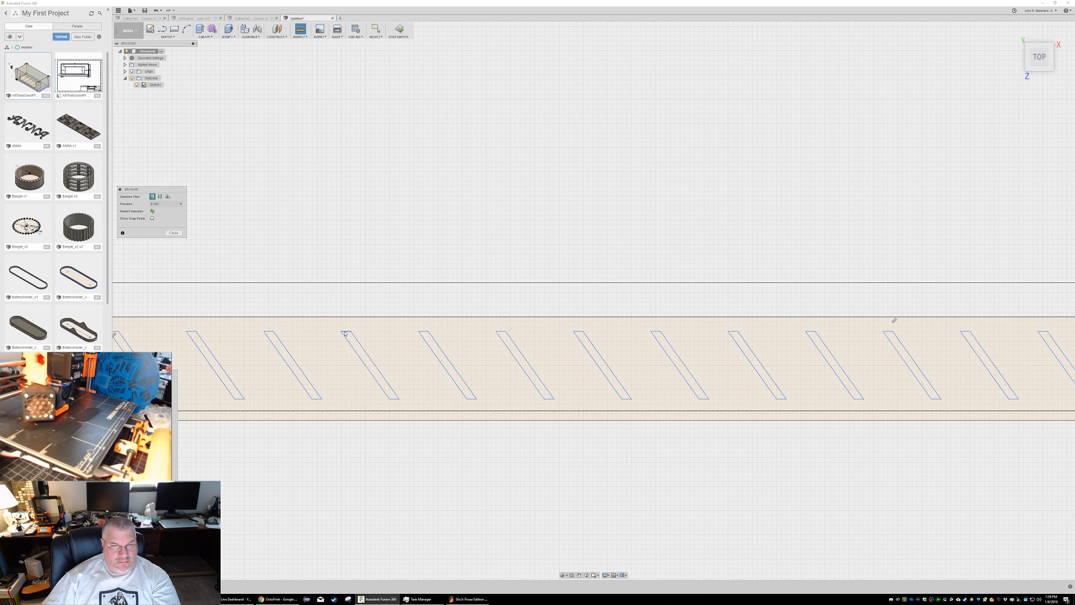
left_click(345, 332)
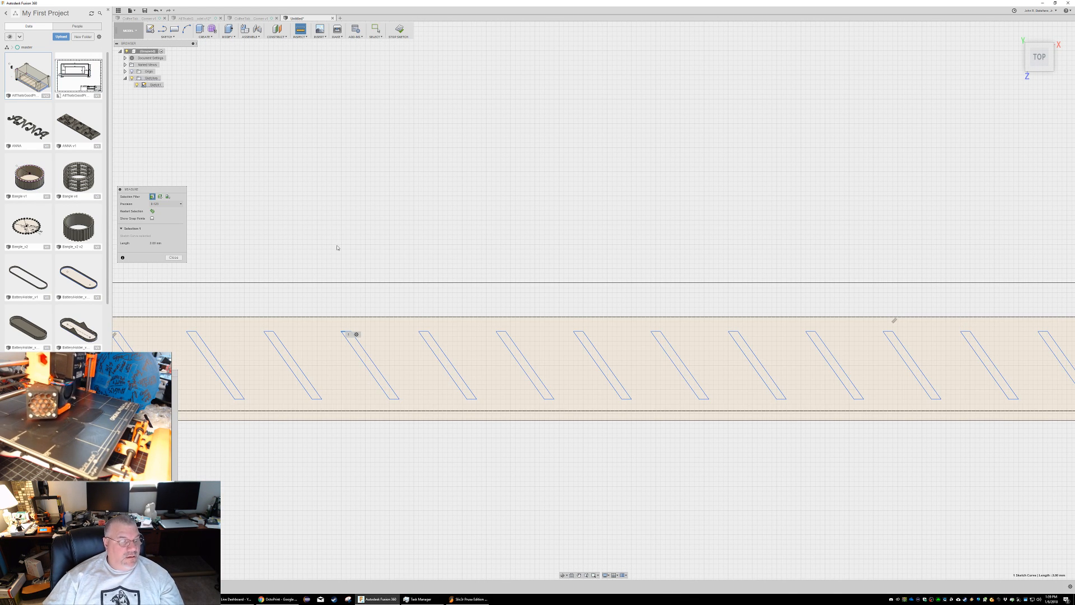
left_click(173, 256)
scroll(487, 346, "up", 2)
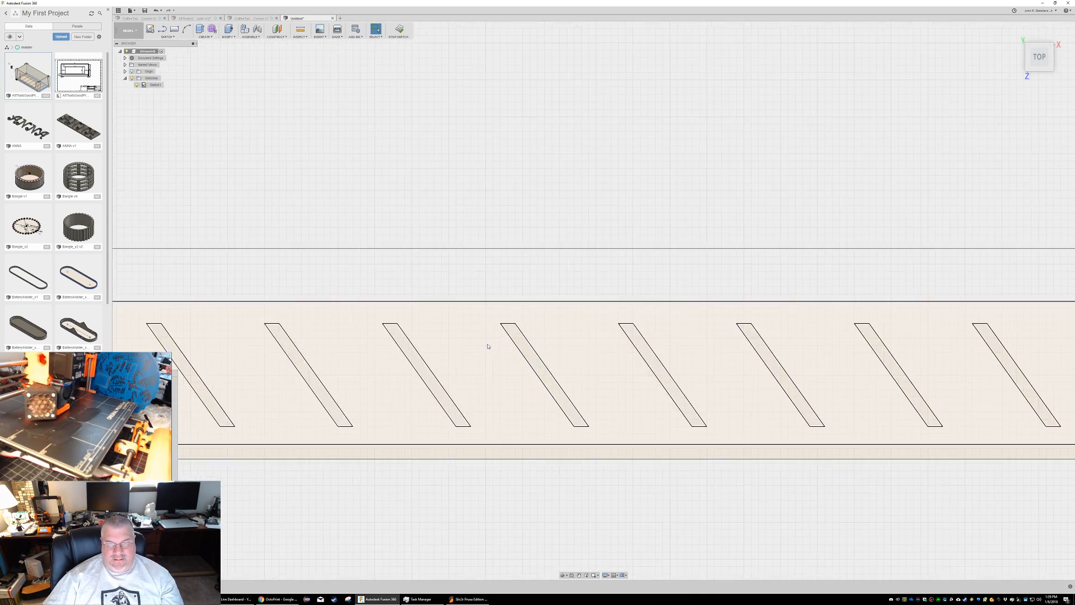
Step: Finish the sketch of the slanted slots and show the hidden strip body again
scroll(488, 346, "down", 5)
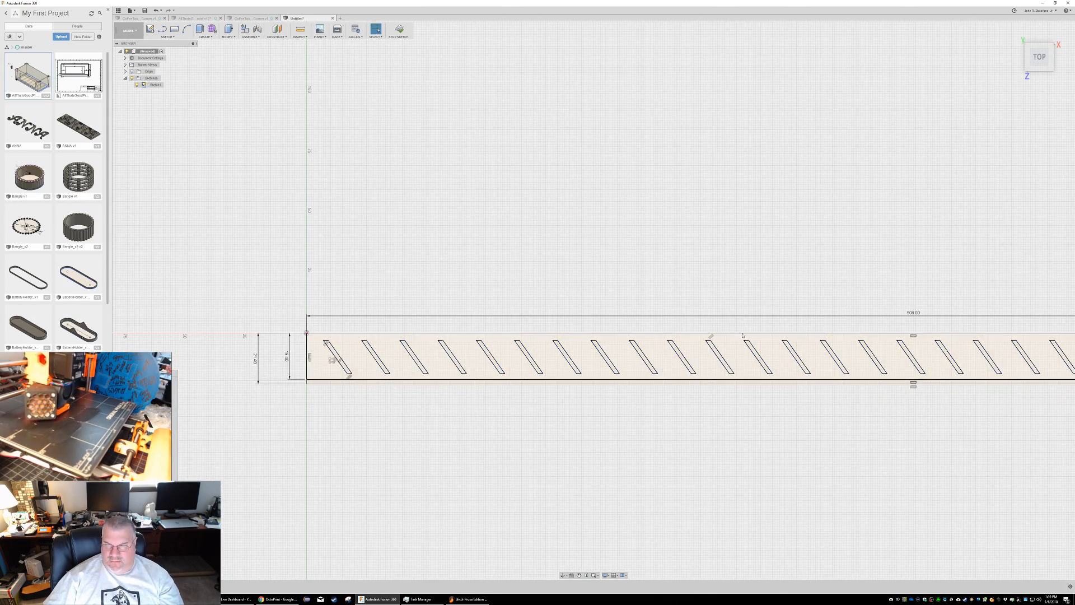
middle_click_drag(825, 279, 649, 253)
scroll(737, 333, "down", 3)
mouse_move(708, 385)
middle_mouse_down("shift")
mouse_move(739, 369)
mouse_move(737, 350)
mouse_move(686, 378)
mouse_move(704, 379)
mouse_move(715, 358)
middle_mouse_up("shift")
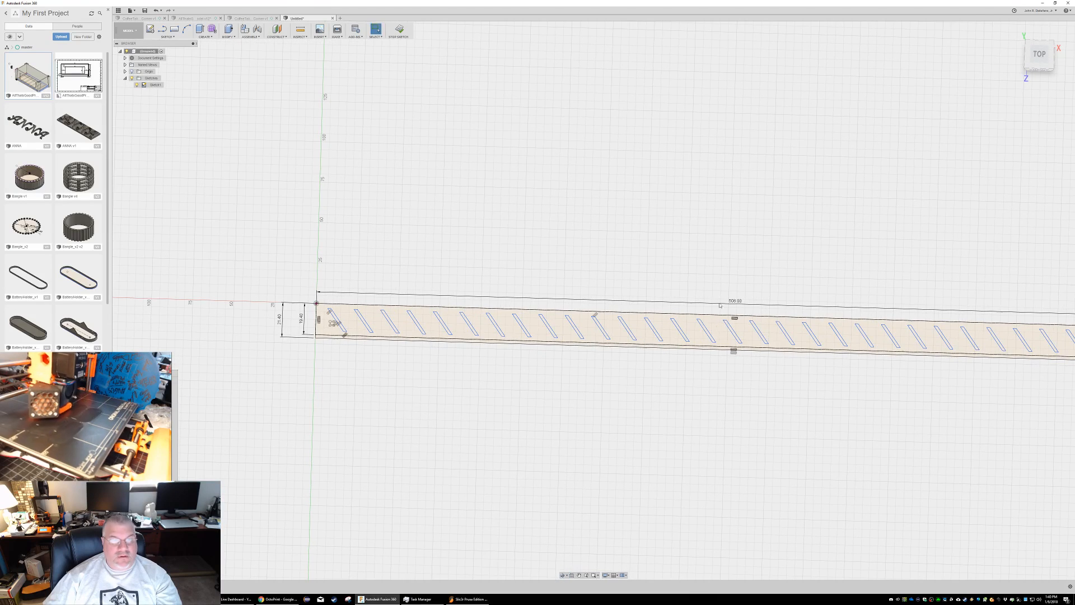
left_click(125, 71)
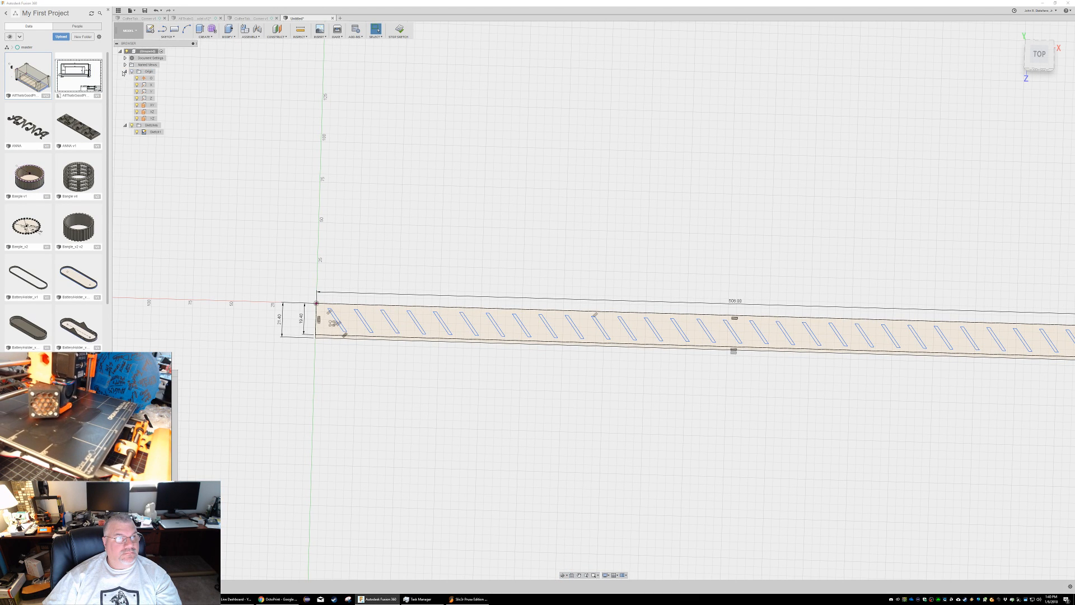
left_click(399, 29)
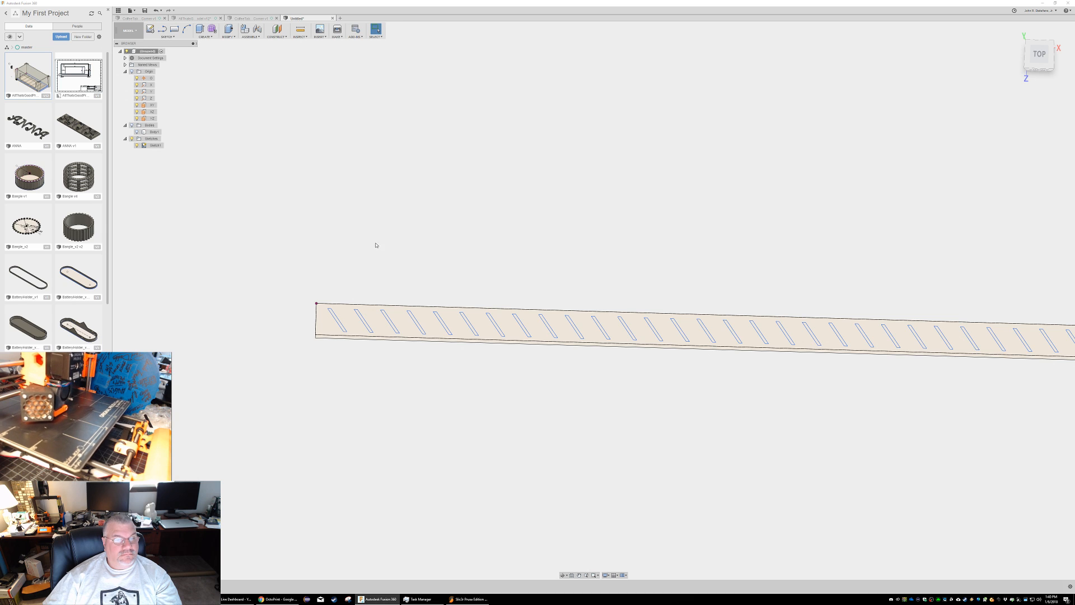
left_click(152, 131)
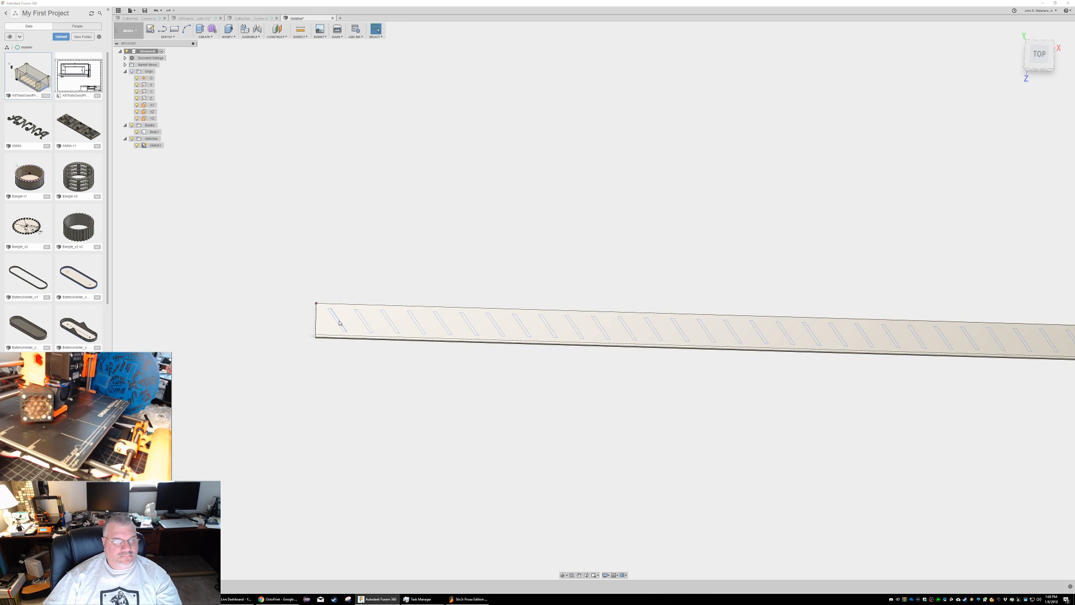
Step: Select all 31 slanted slot profiles along the underside of the strip, from the origin end to the far end
scroll(339, 321, "up", 4)
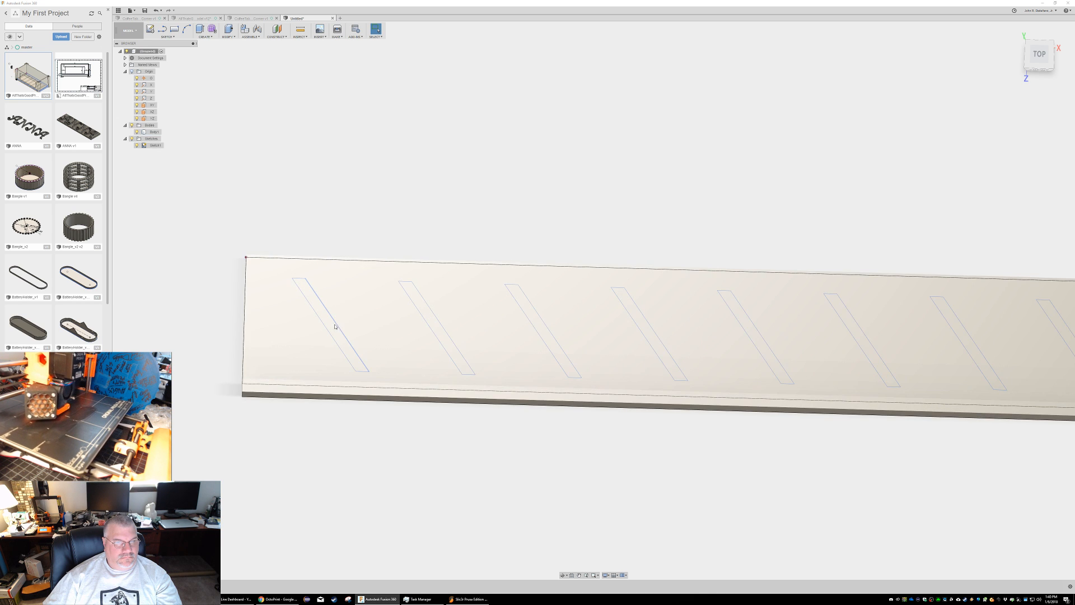
middle_click_drag(354, 342, 502, 93, "shift")
left_click(275, 302)
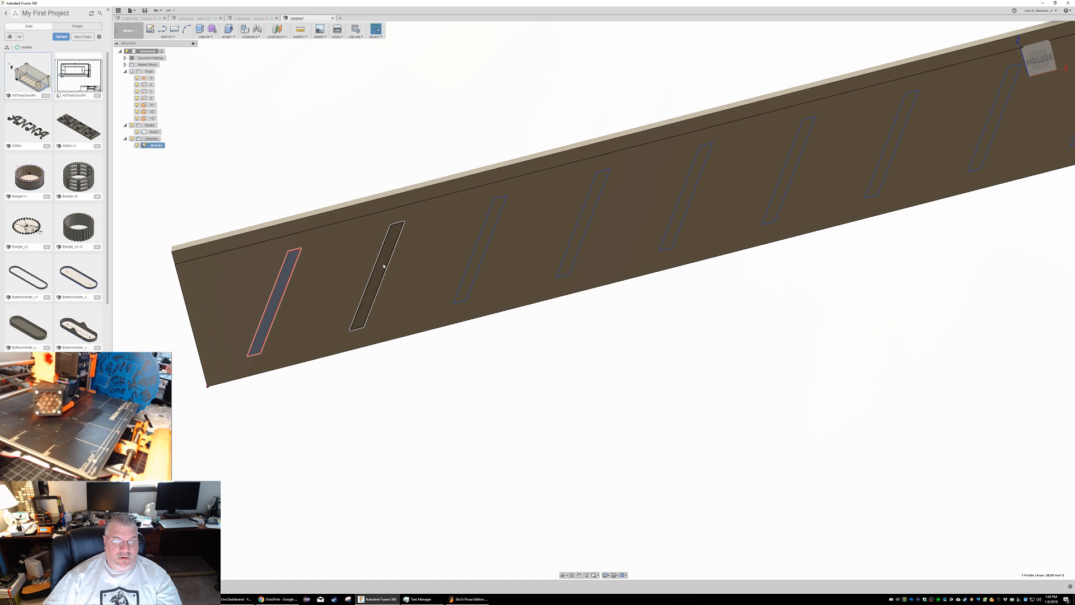
left_click(377, 274, "ctrl")
left_click(478, 255, "ctrl")
left_click(583, 224, "ctrl")
left_click(683, 207, "ctrl")
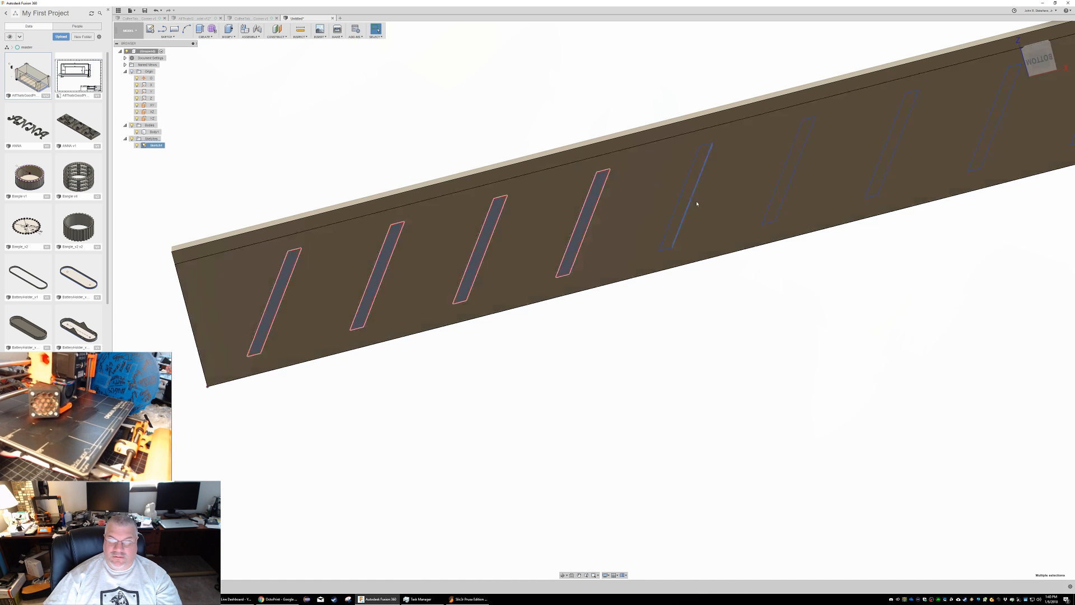
left_click(683, 207, "ctrl")
left_click(787, 170, "ctrl")
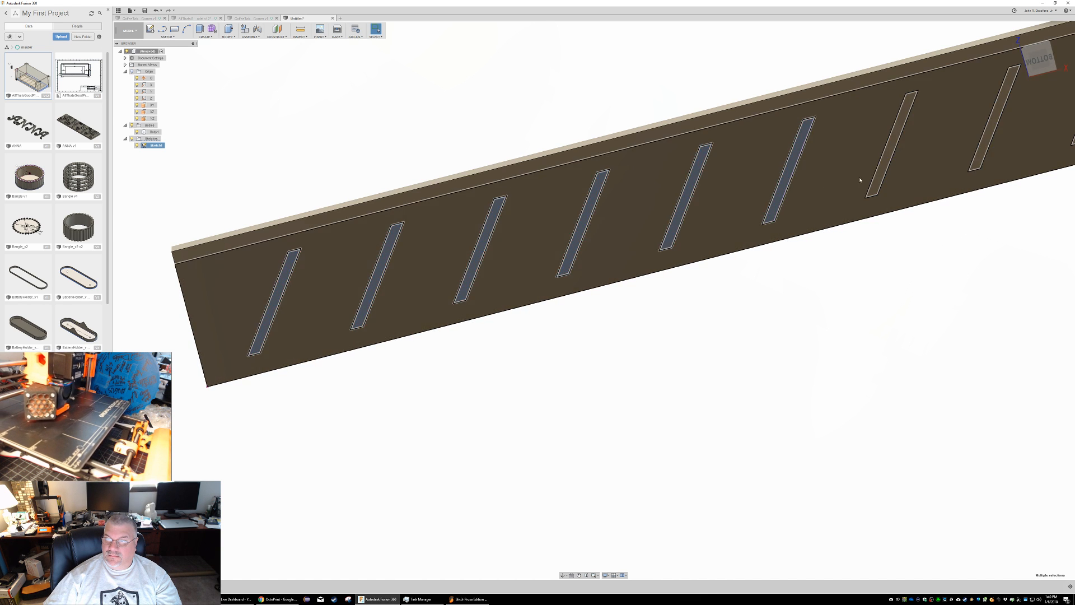
left_click(886, 171, "ctrl")
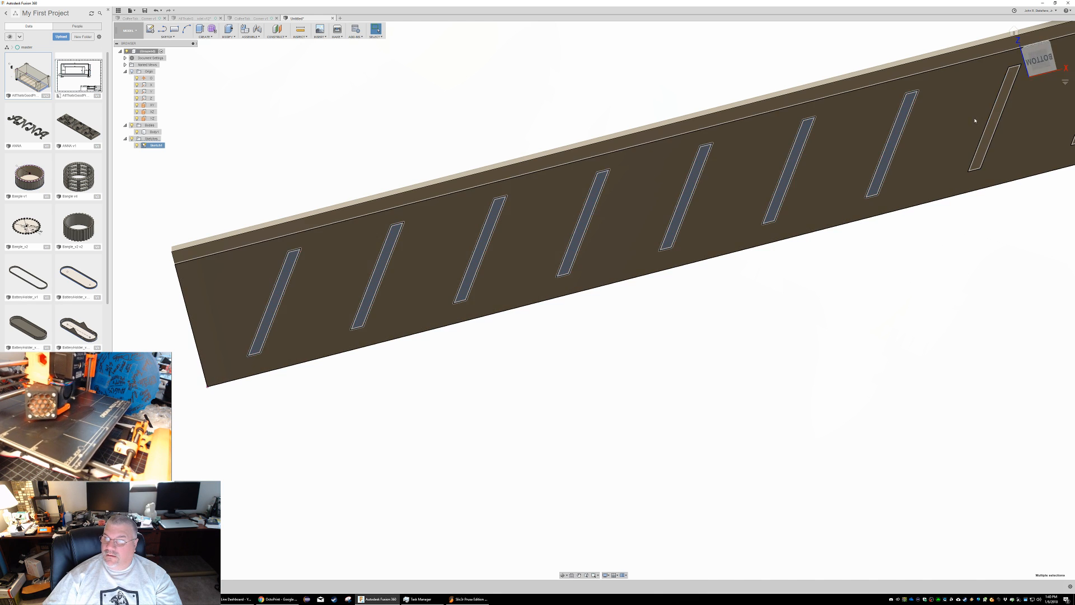
left_click(995, 119, "ctrl")
scroll(931, 230, "down", 5)
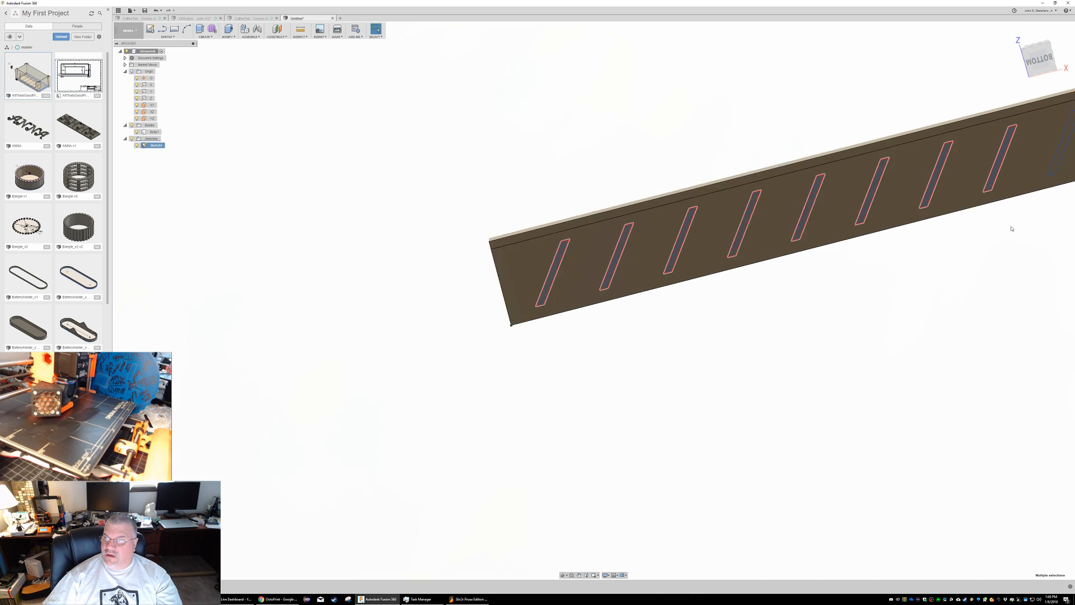
middle_click_drag(931, 230, 531, 299)
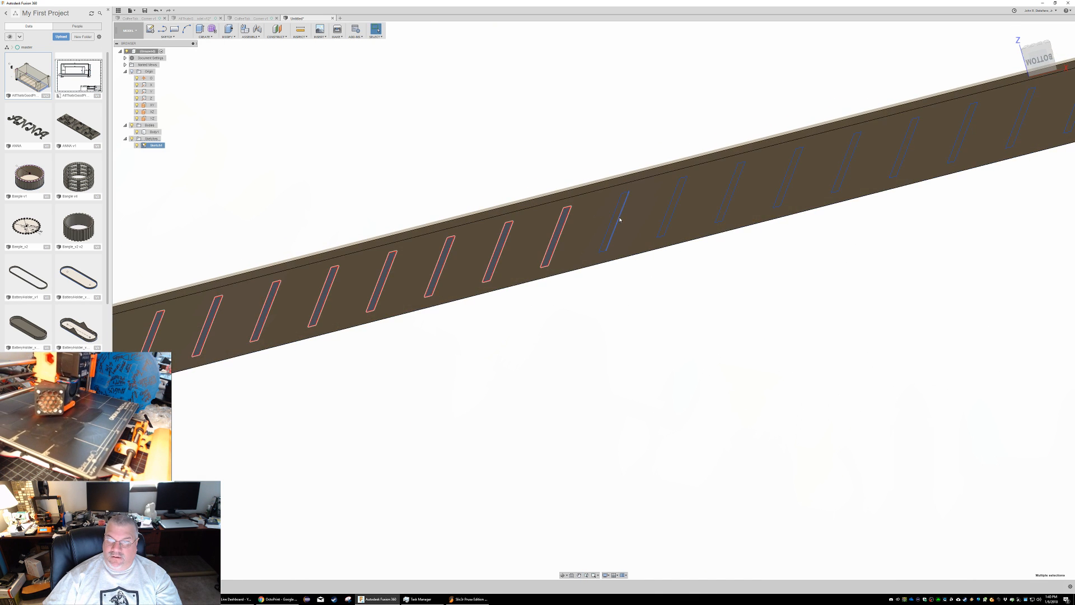
left_click(616, 221, "ctrl")
left_click(674, 204, "ctrl")
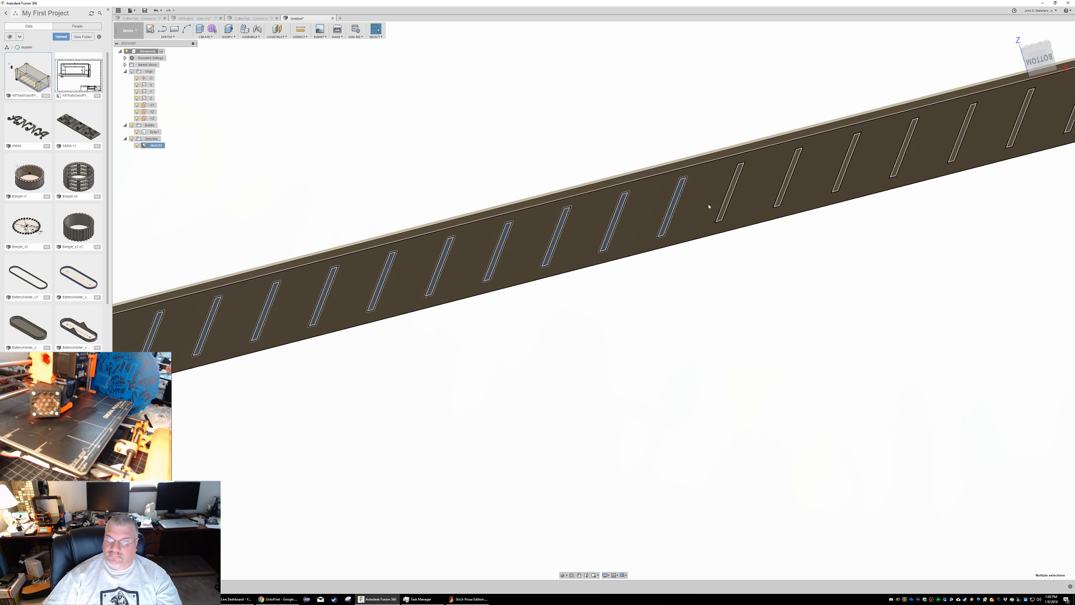
left_click(728, 200, "ctrl")
left_click(790, 174, "ctrl")
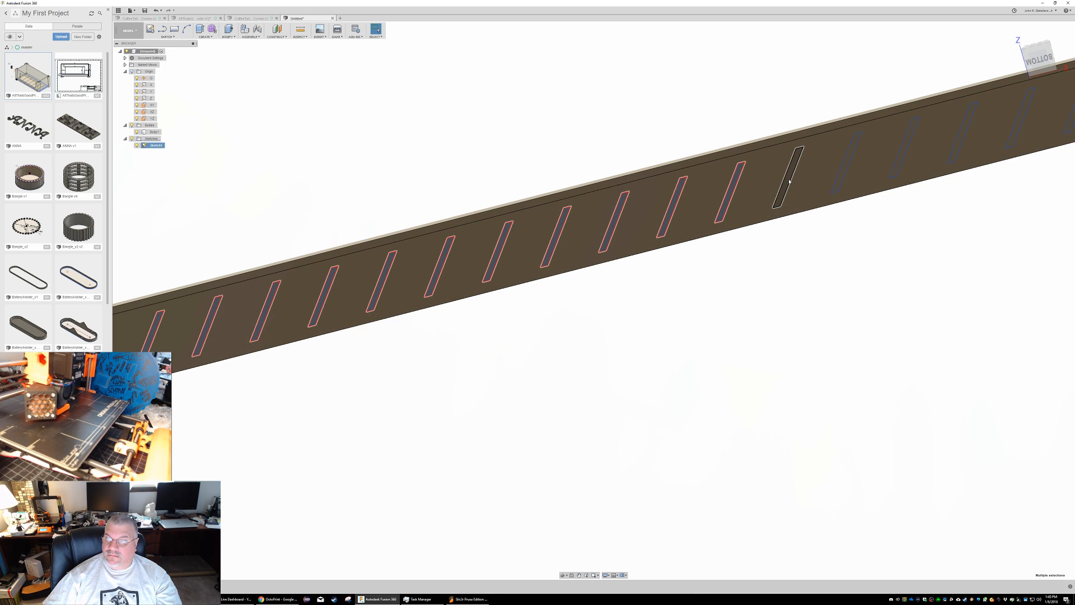
left_click(846, 166, "ctrl")
left_click(906, 149, "ctrl")
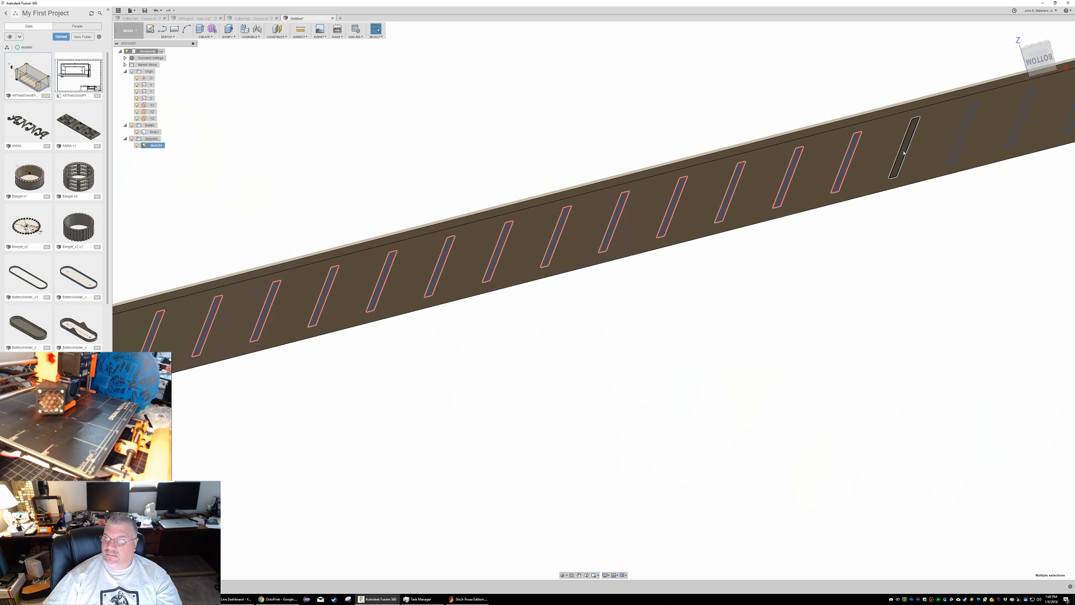
left_click(903, 151, "ctrl")
left_click(961, 133, "ctrl")
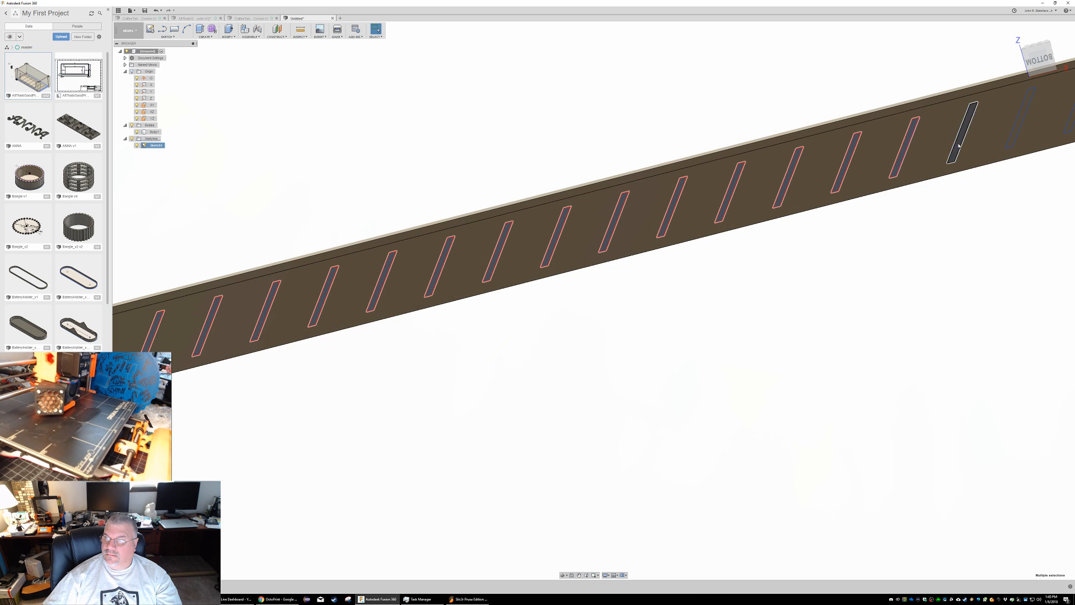
left_click(1013, 133, "ctrl")
scroll(1045, 229, "down", 3)
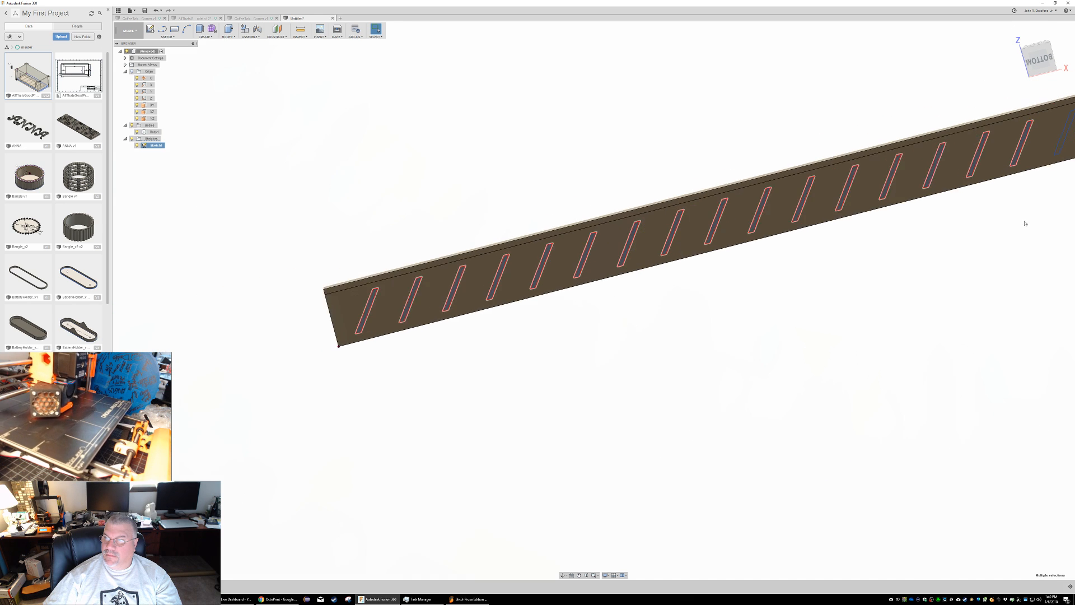
middle_click_drag(1044, 229, 372, 372)
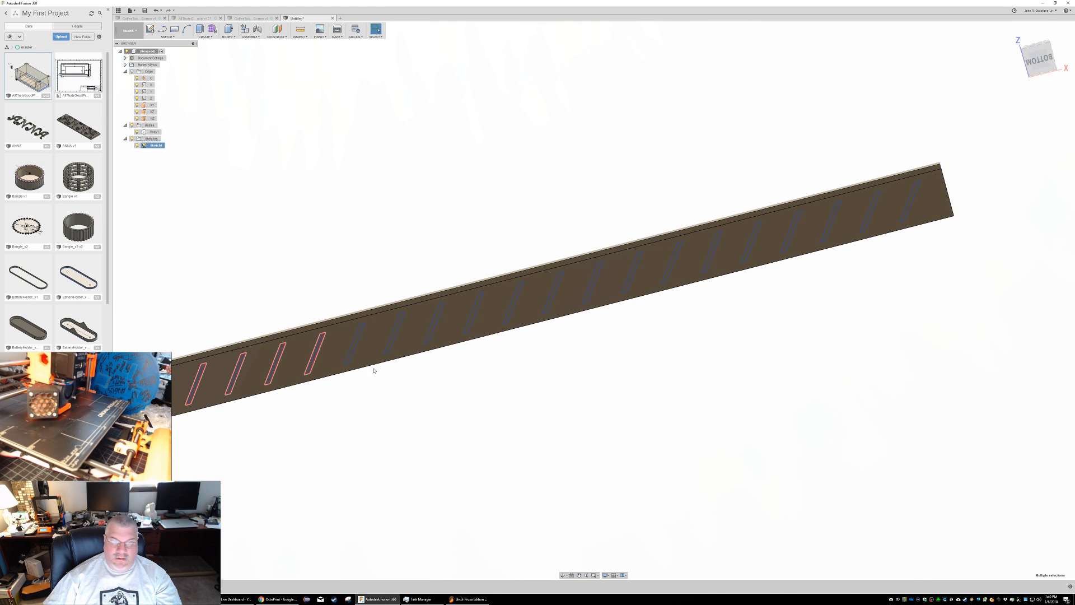
left_click(358, 338)
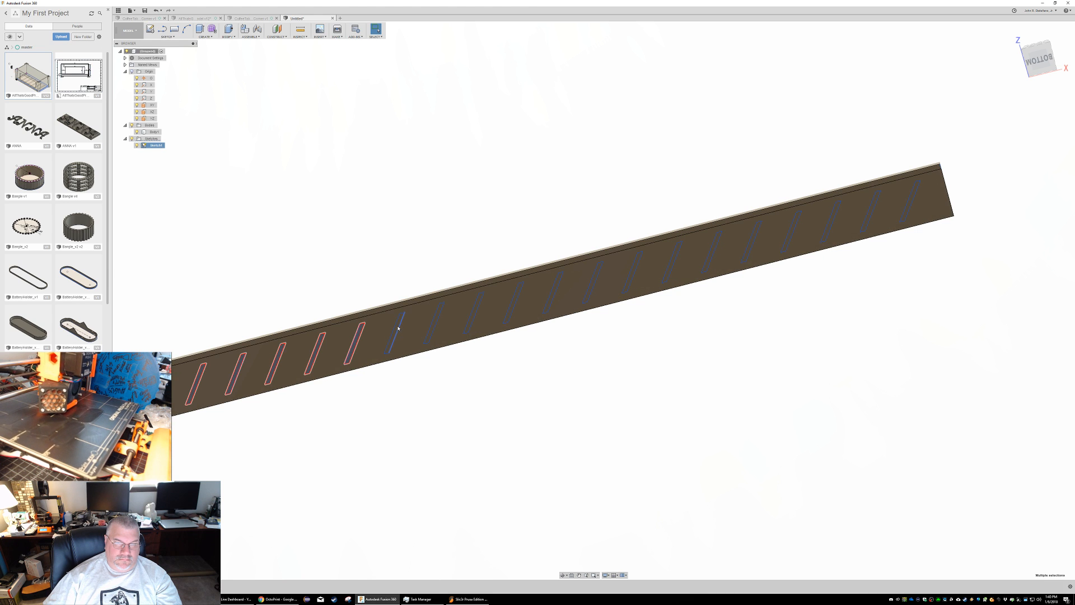
left_click(398, 328)
left_click(444, 317)
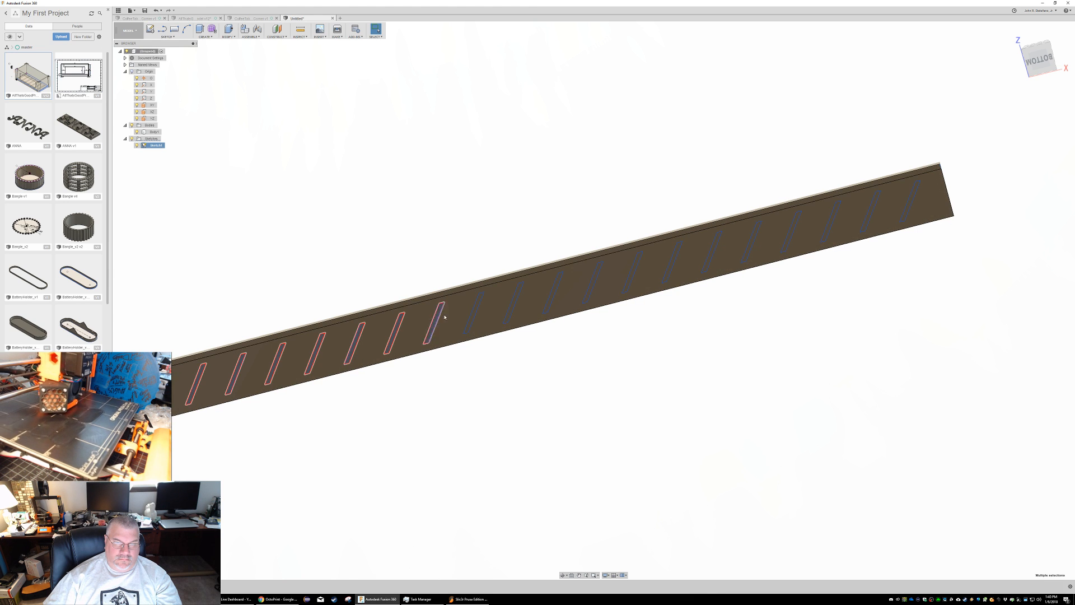
left_click(478, 306)
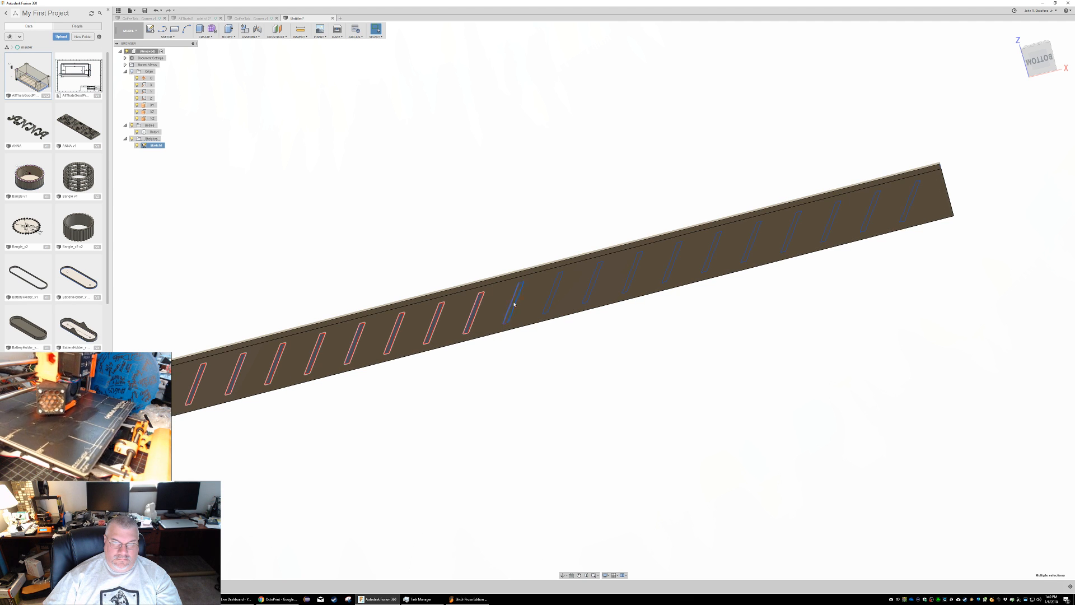
left_click(514, 304, "ctrl")
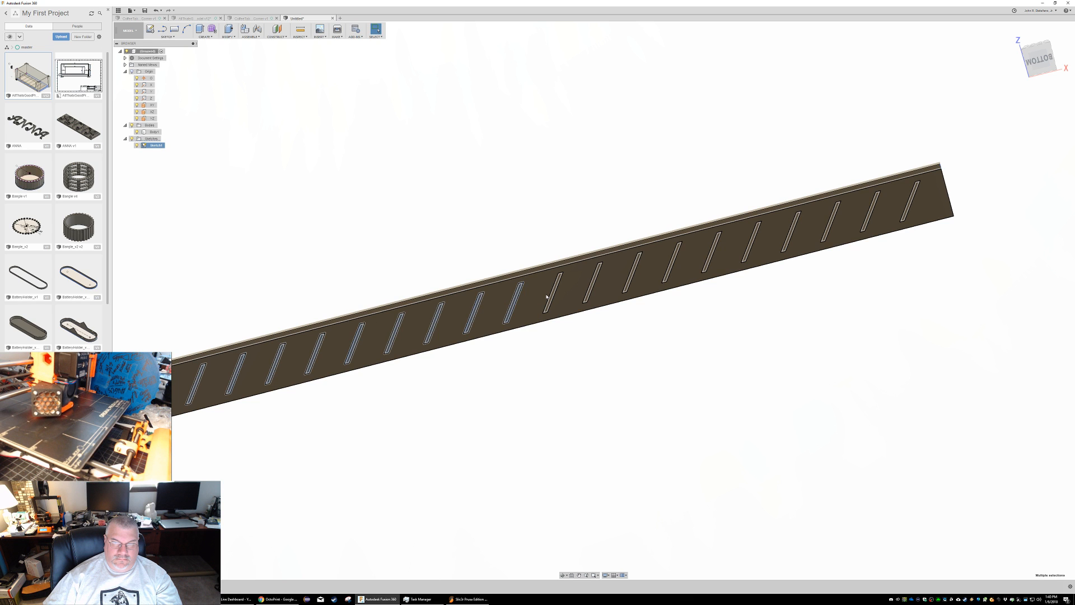
left_click(547, 297, "ctrl")
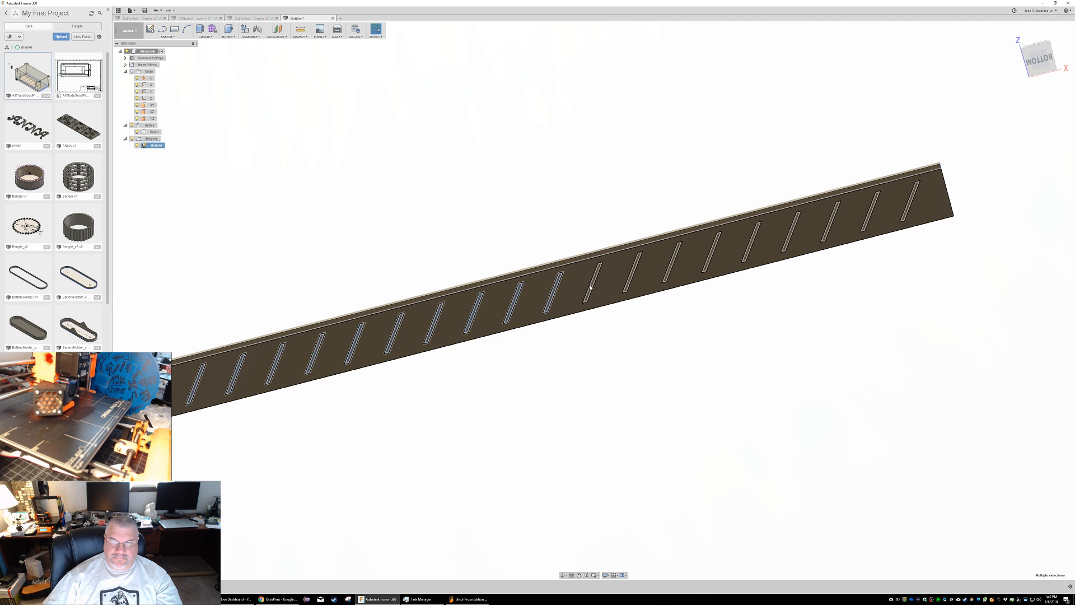
left_click(590, 287, "ctrl")
left_click(631, 272, "ctrl")
left_click(675, 258, "ctrl")
left_click(714, 252, "ctrl")
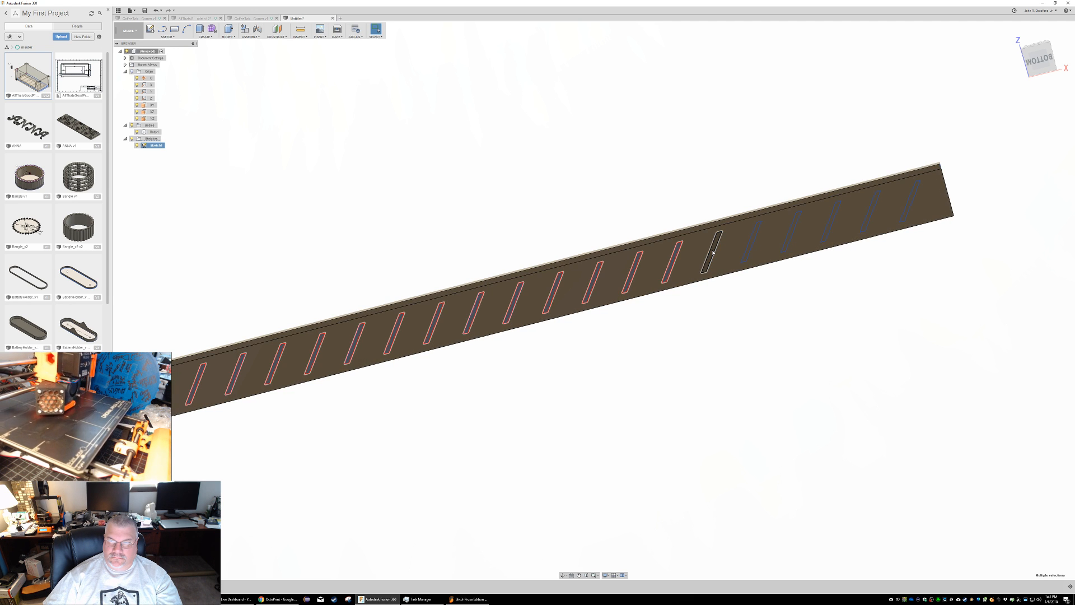
left_click(752, 242, "ctrl")
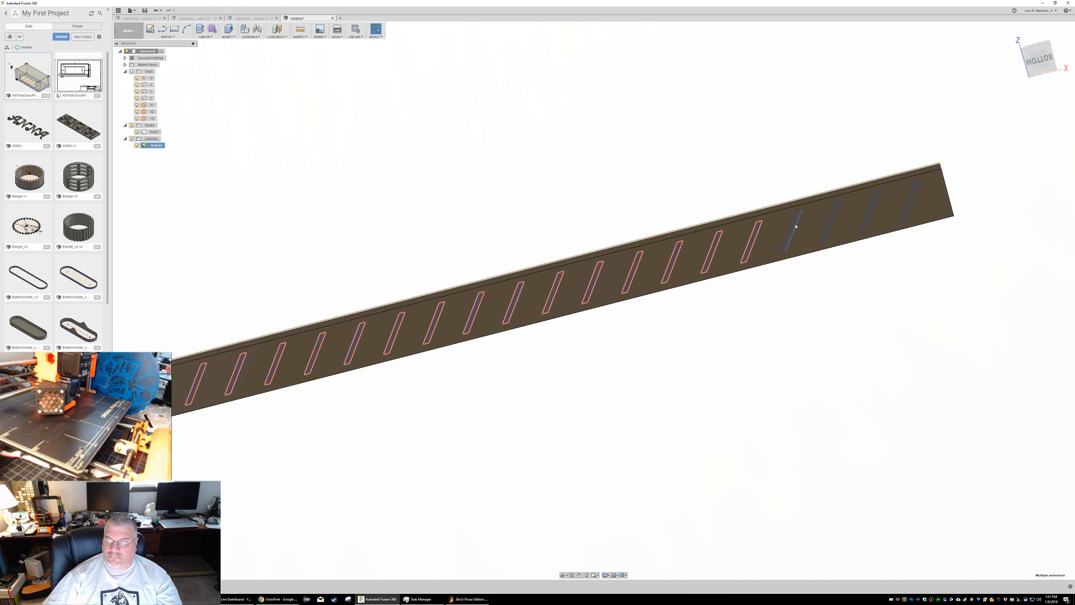
left_click(793, 229, "ctrl")
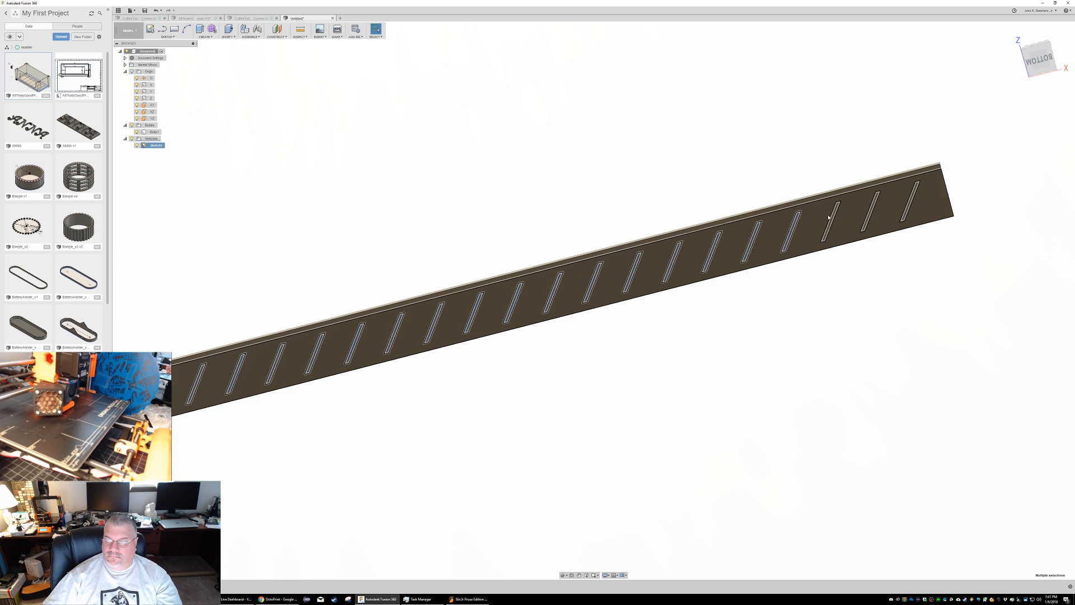
left_click(833, 216, "ctrl")
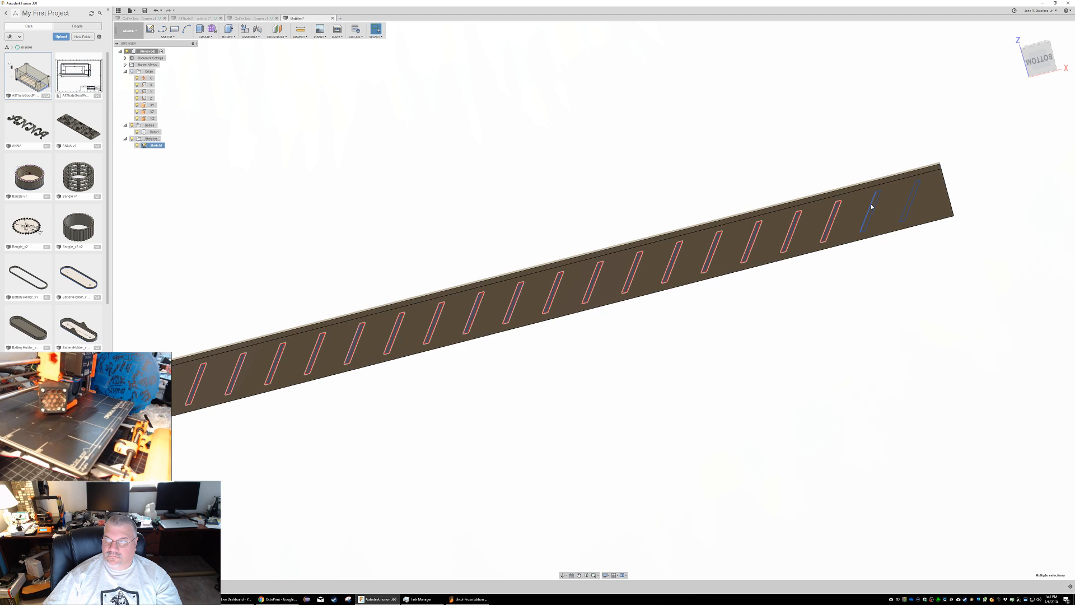
left_click(874, 207, "ctrl")
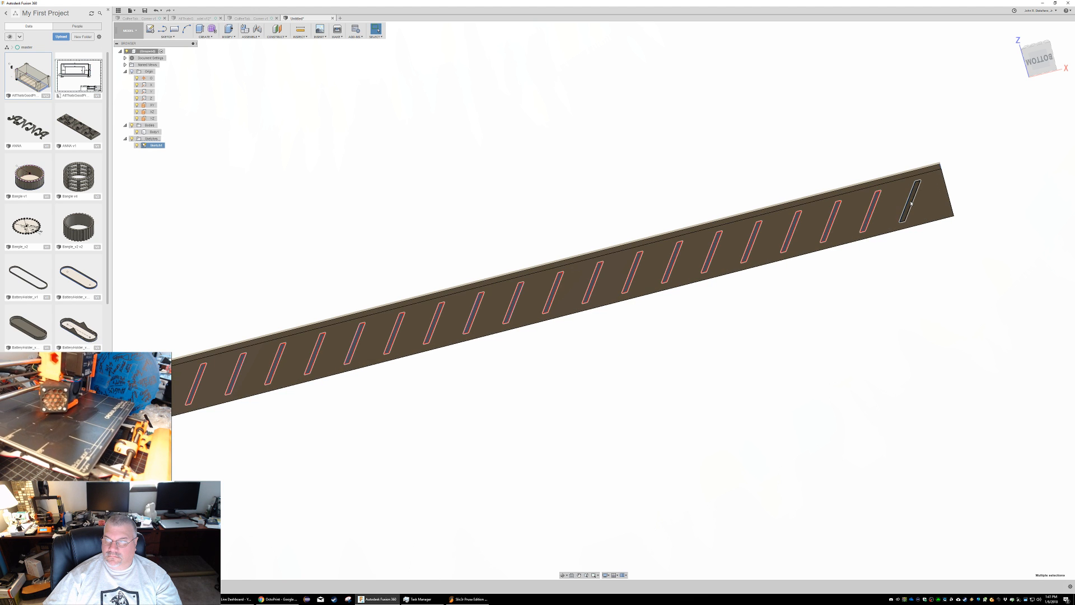
left_click(911, 204, "ctrl")
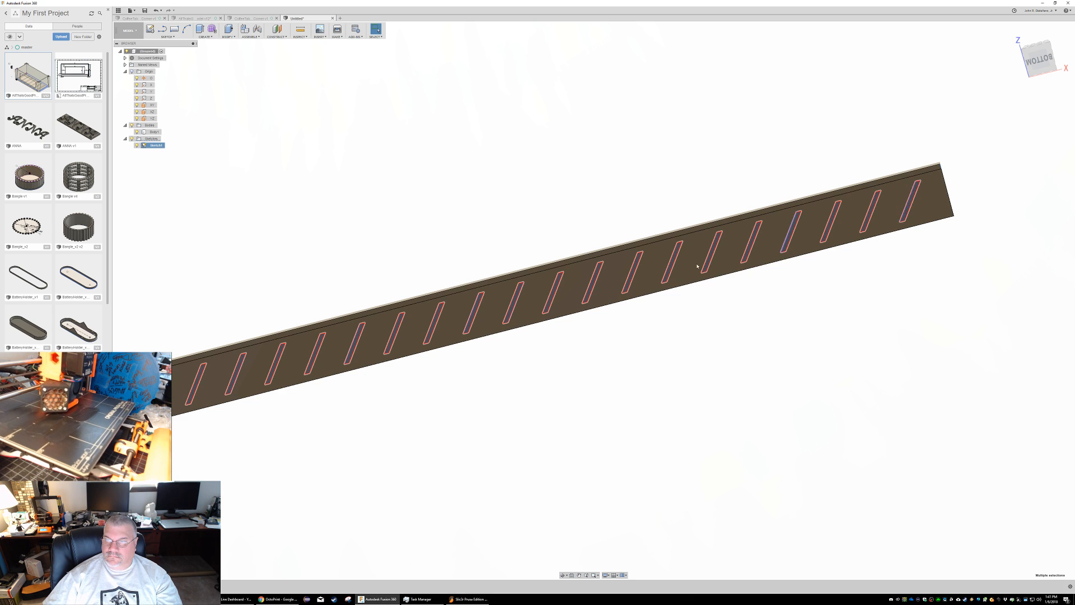
Step: Extrude the selected slot profiles through the strip's thickness to cut the slanted openings
right_click(551, 298)
left_click(538, 327)
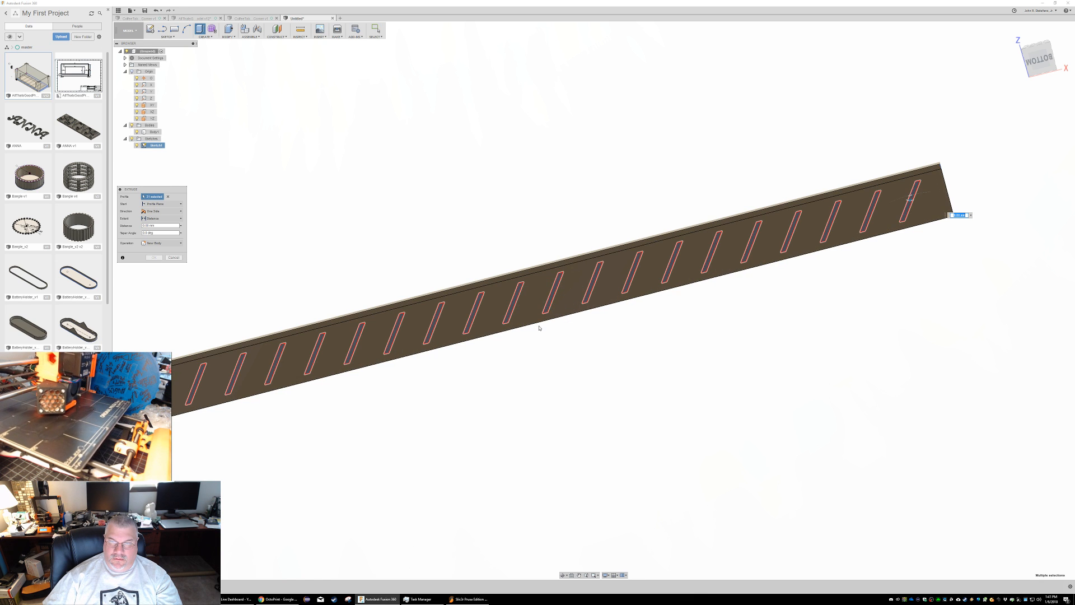
left_click_drag(911, 200, 920, 267)
middle_click_drag(895, 296, 897, 346, "shift")
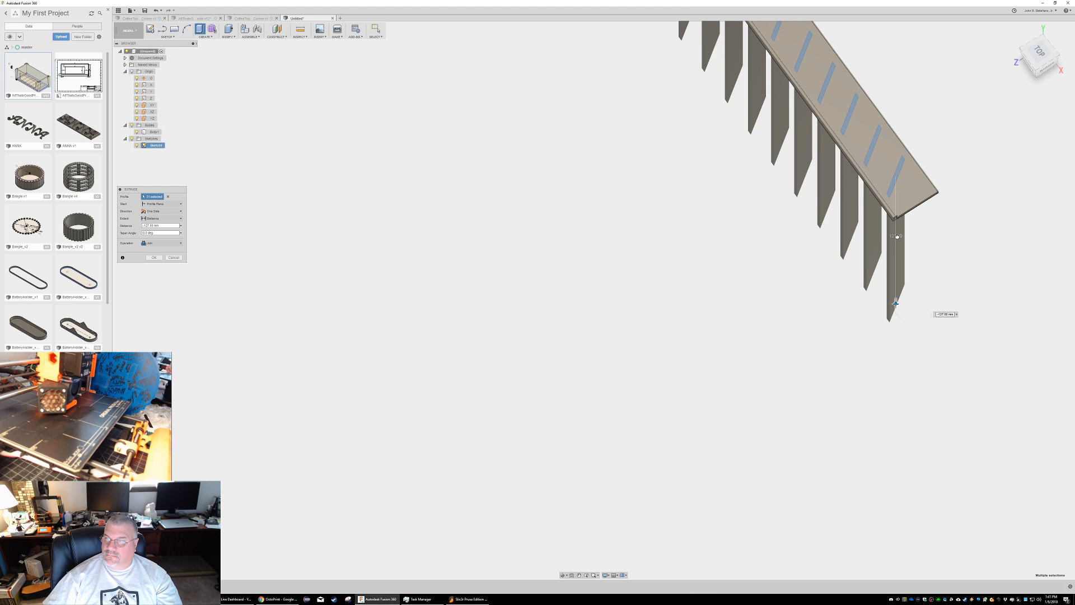
left_click_drag(897, 236, 904, 191)
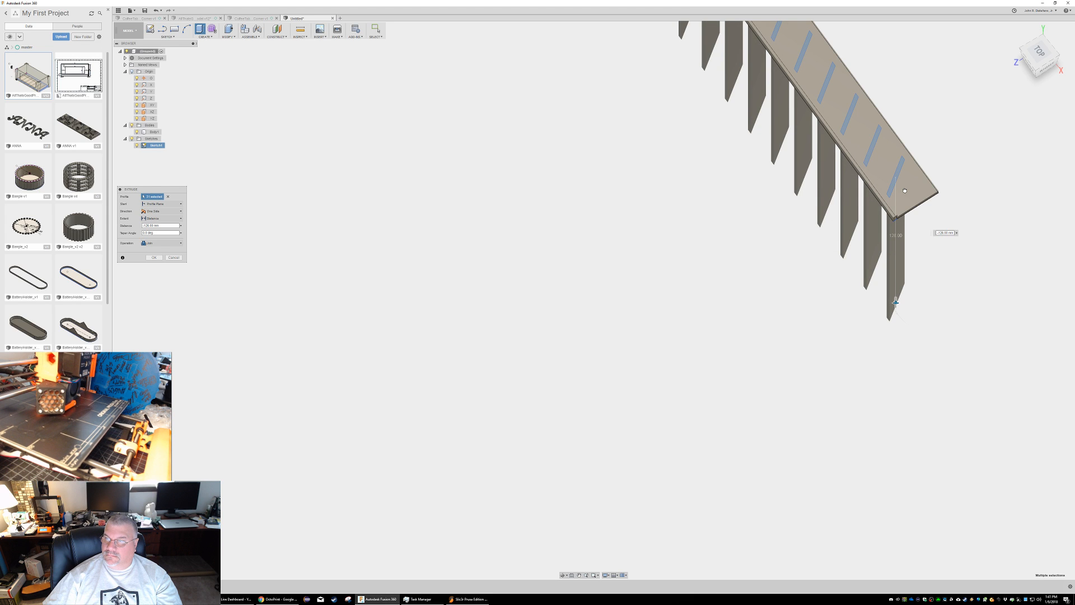
key("Return")
Step: Save the slotted strip design as CoffeeTableAccentPieceForEdgeOfFloatingCorner in the master folder of My First Project
middle_click_drag(812, 184, 640, 405)
scroll(473, 365, "down", 5)
middle_click_drag(444, 300, 493, 252, "shift")
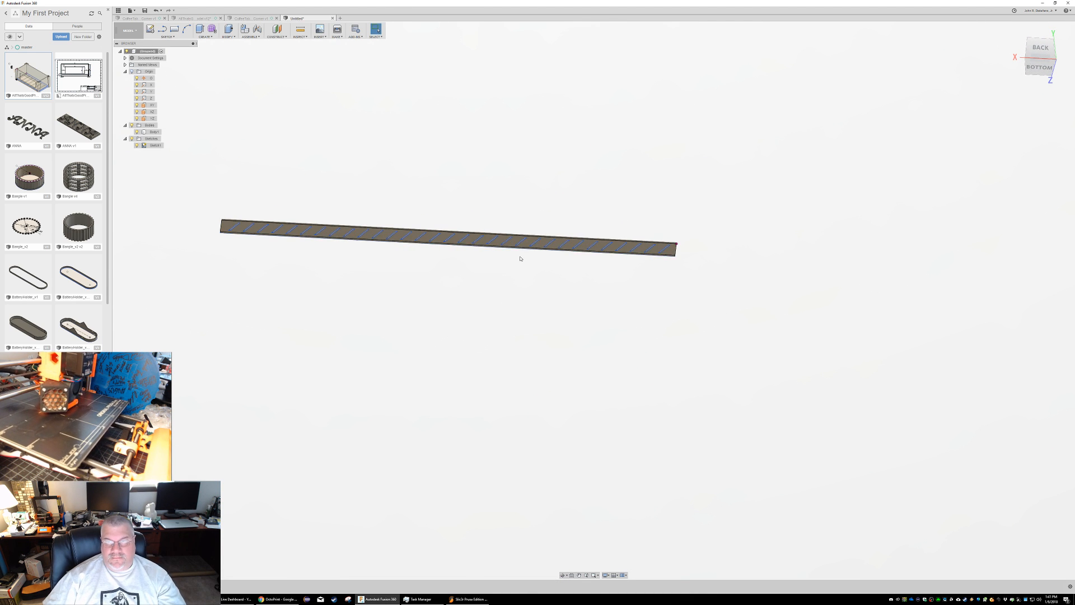
middle_click_drag(379, 201, 561, 197, "shift")
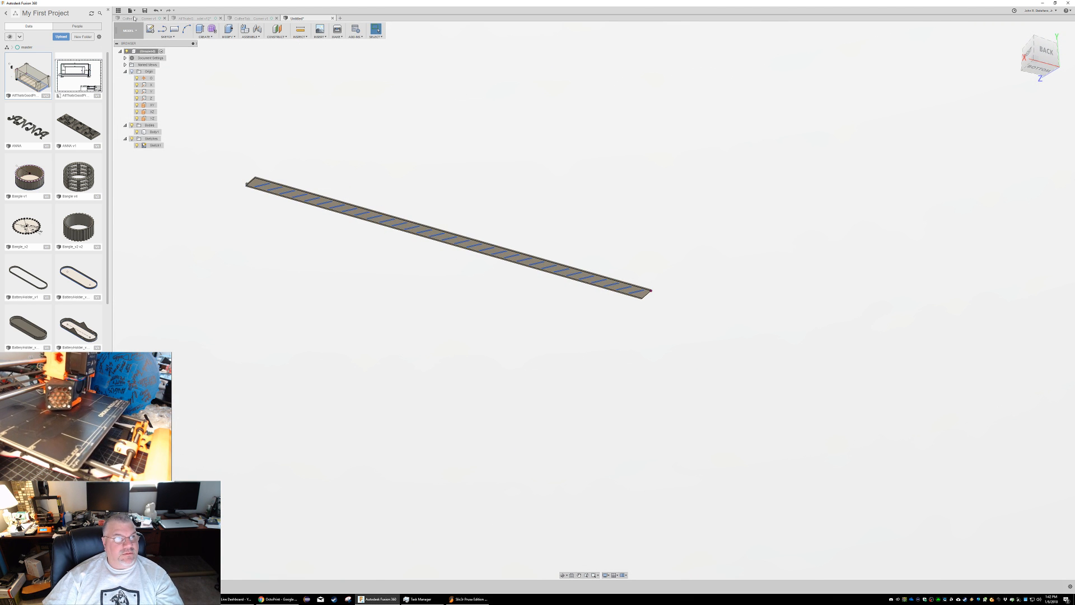
left_click(145, 11)
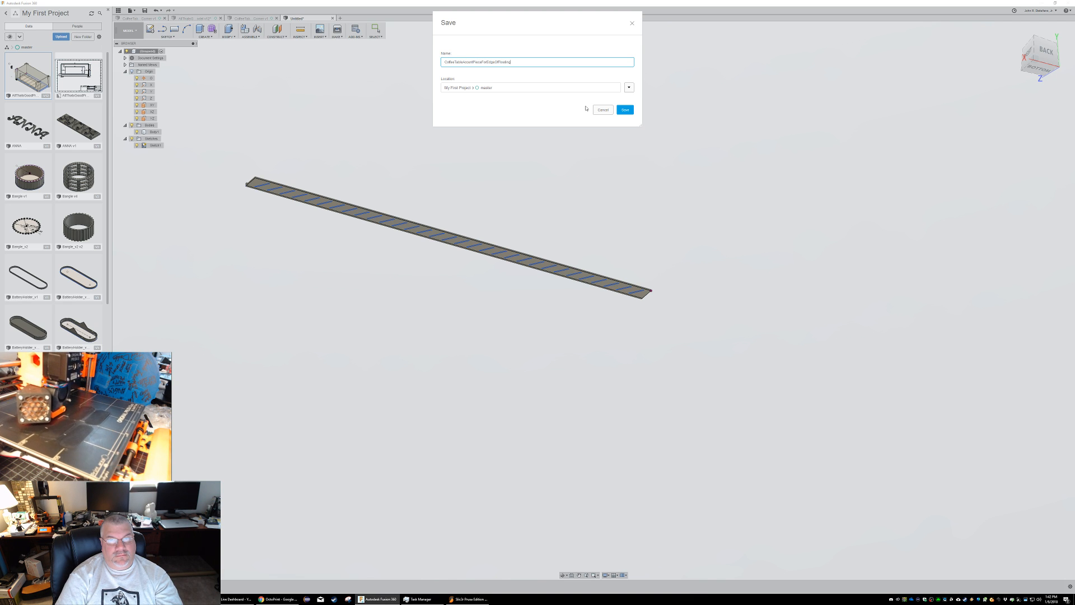
key("Return")
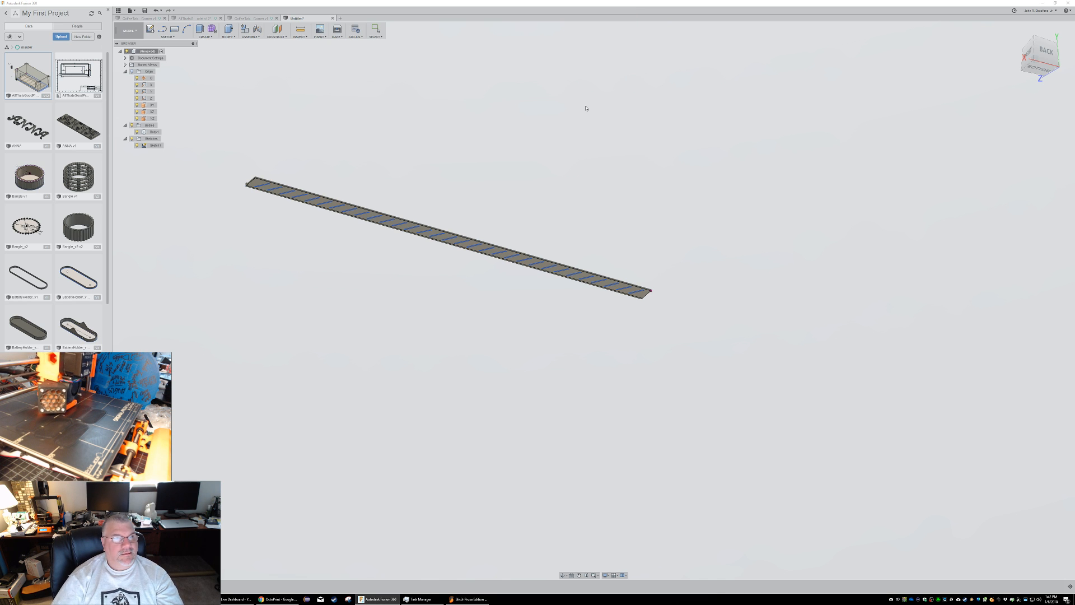
Step: Export the strip for 3D printing as an STL with high refinement to the AllThatsGood_CoffeeTable folder, without sending it to a print utility
left_click(131, 10)
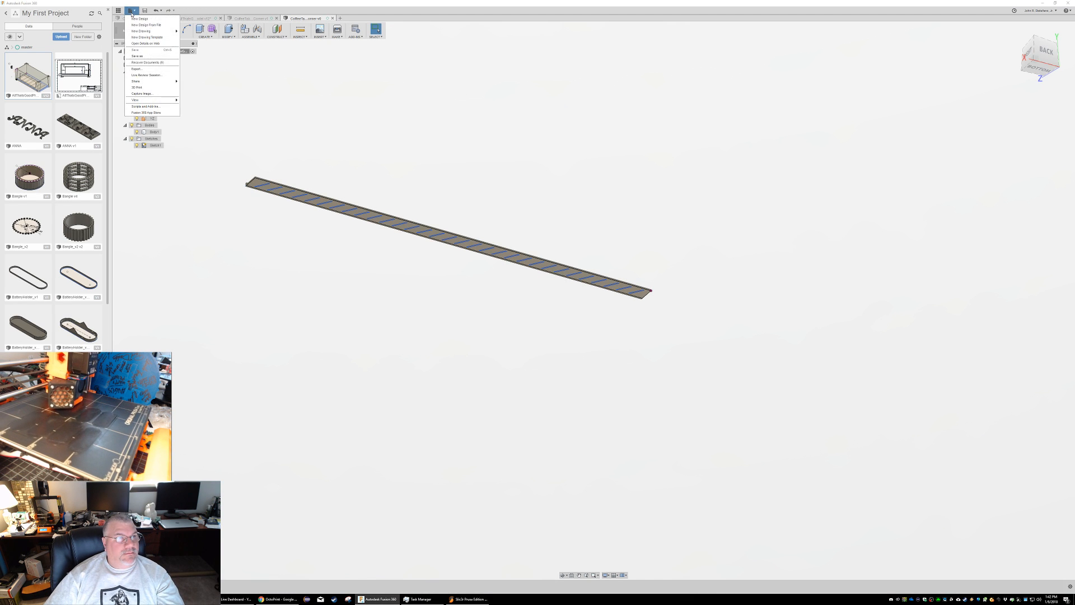
left_click(144, 88)
left_click(275, 185)
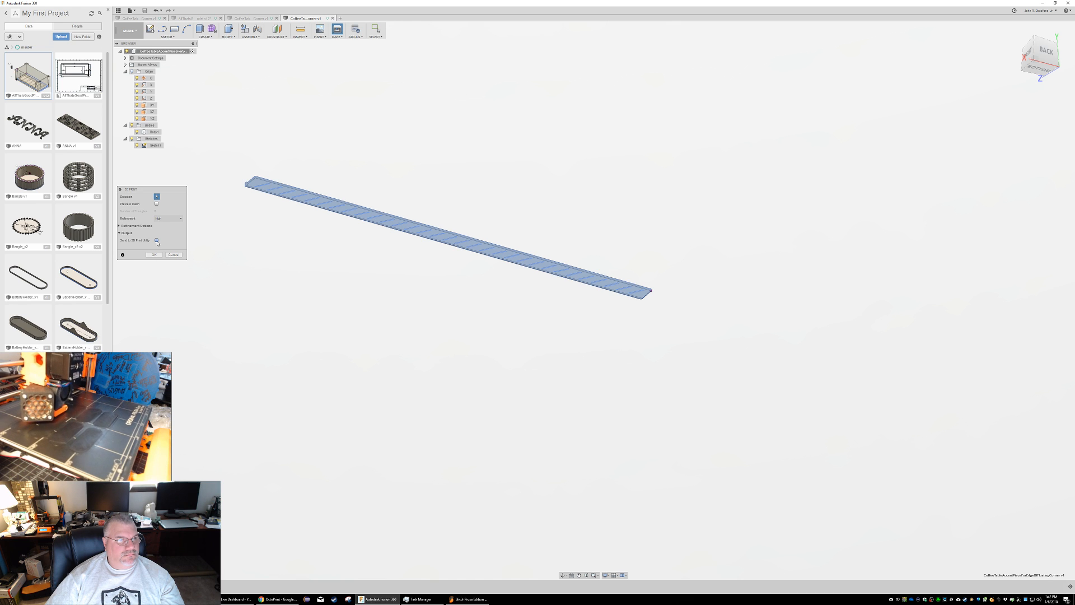
left_click(157, 240)
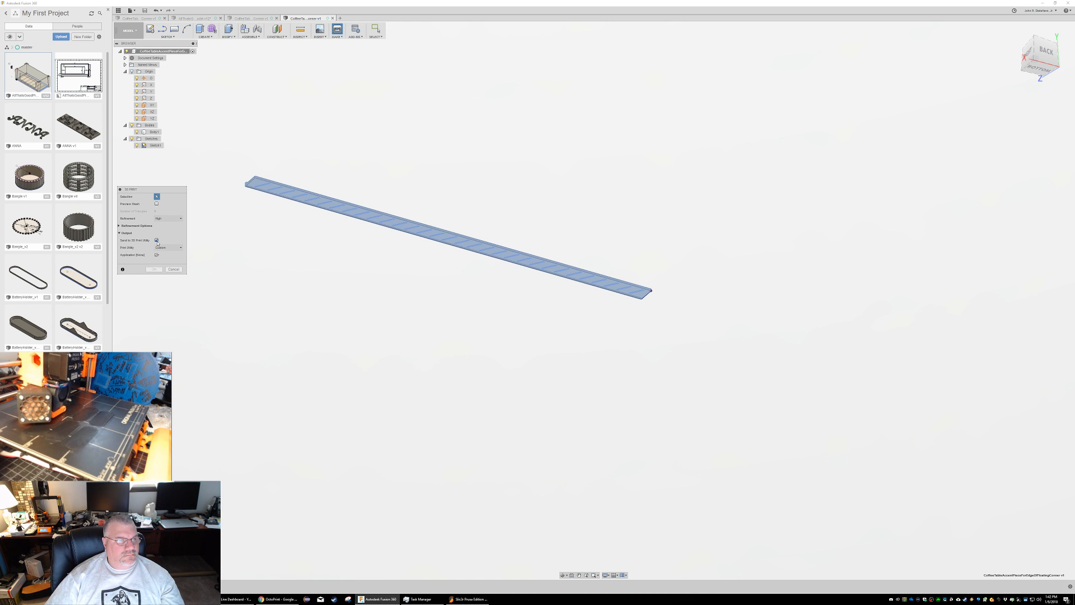
left_click(157, 240)
left_click(154, 255)
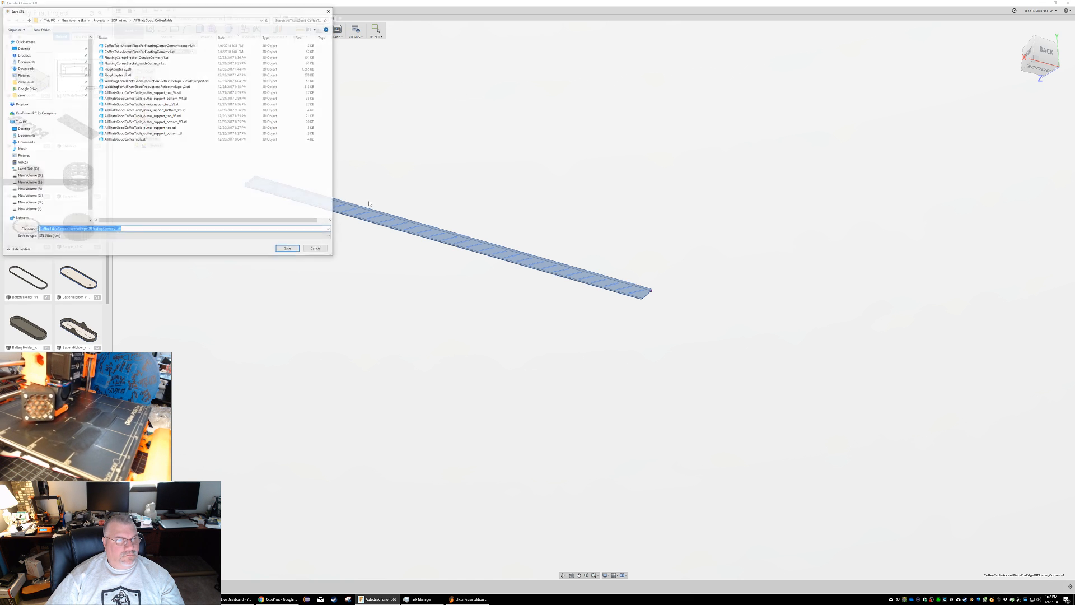
left_click(280, 249)
Step: Switch to Slic3r Prusa Edition and remove all existing parts from the print bed
key("alt+Tab")
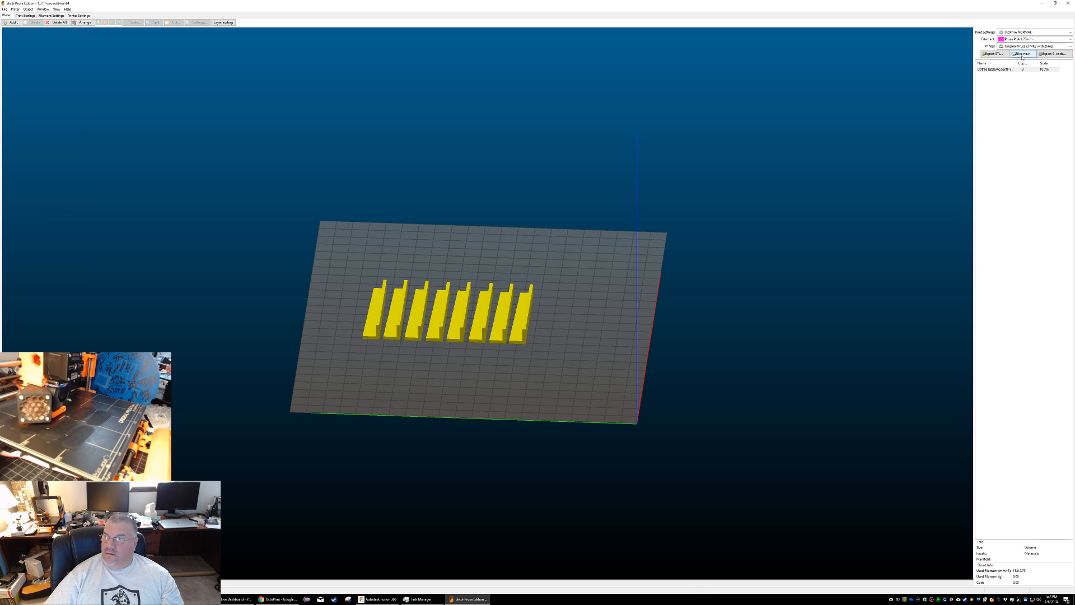
left_click(56, 22)
key("ctrl+i")
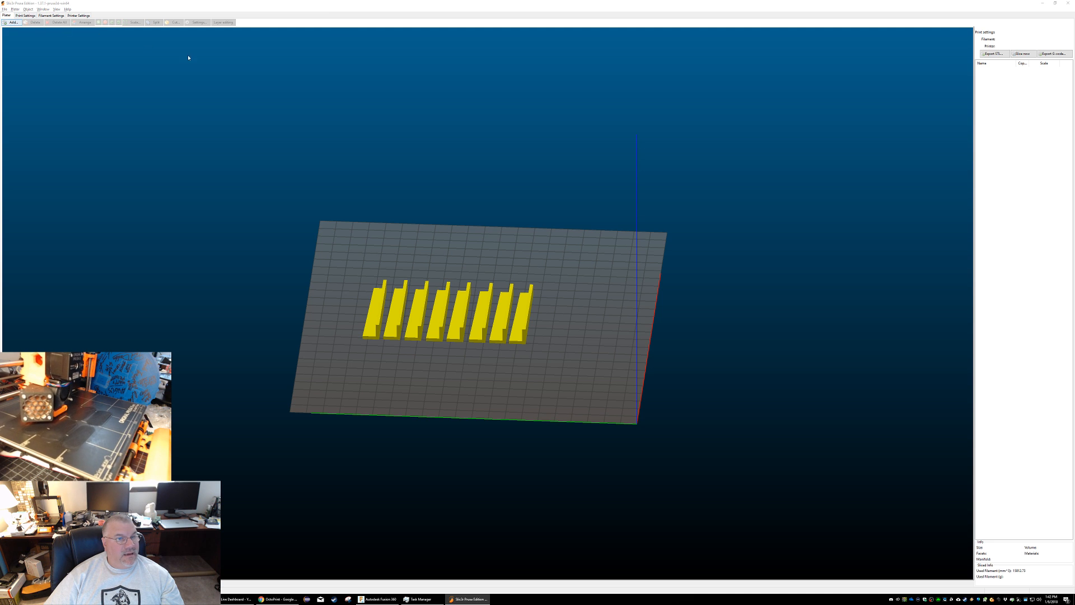
left_click(316, 255)
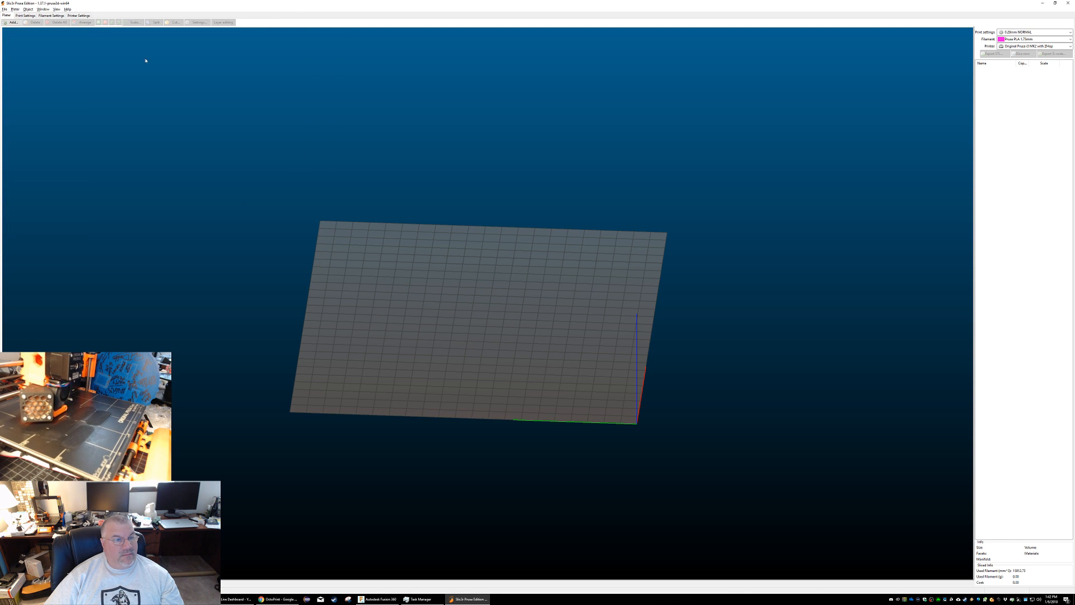
Step: Load CoffeeTableAccentPieceForEdgeOfFloatingCorner v1.stl from the AllThatsGood_CoffeeTable folder onto the print bed
left_click(12, 22)
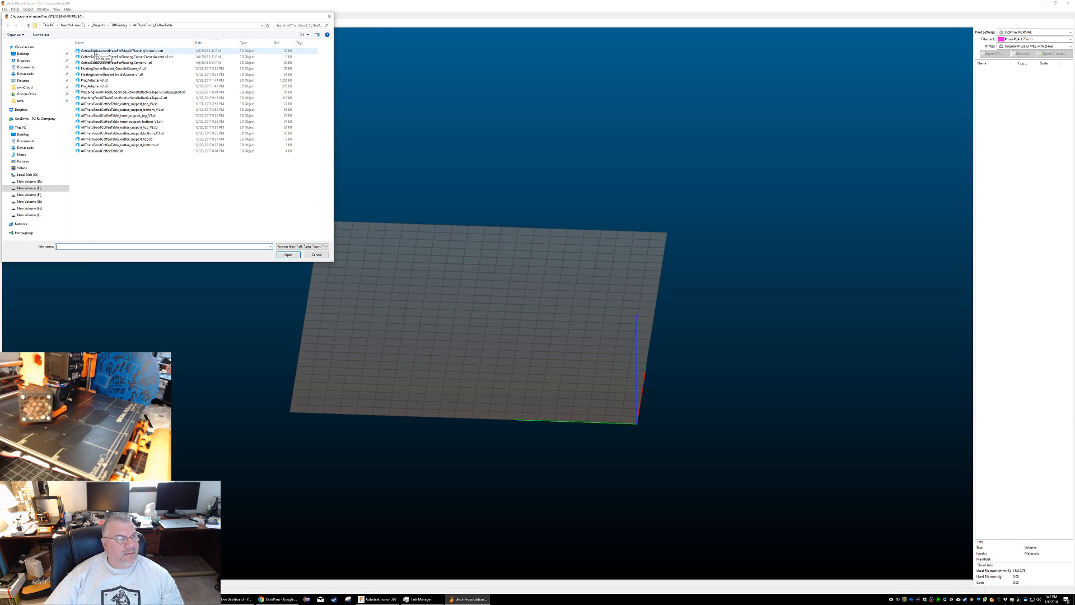
left_click(98, 51)
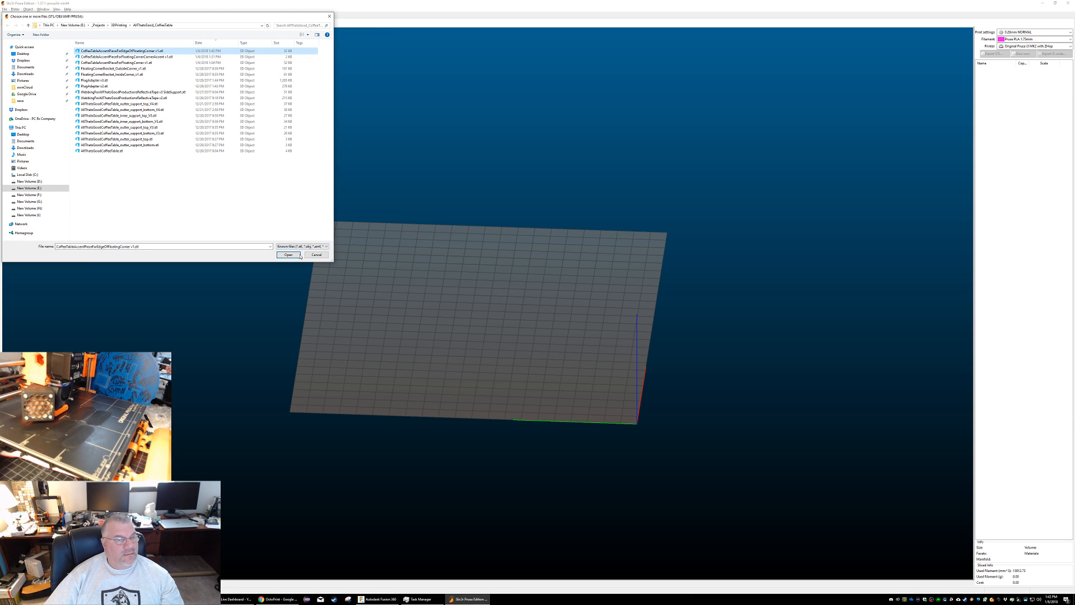
left_click(288, 255)
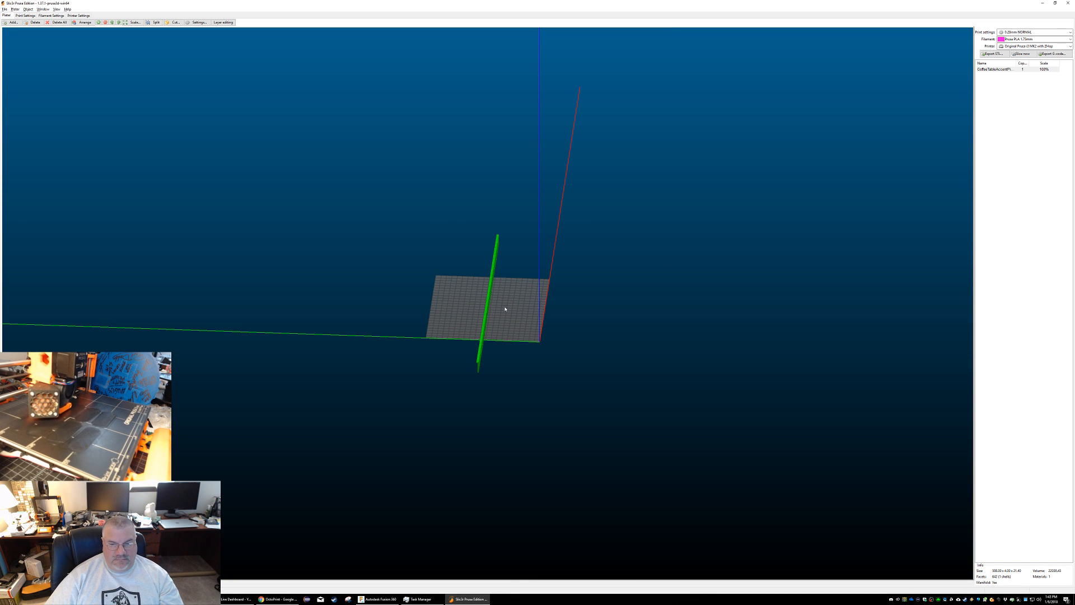
Step: Rotate the strip 90° around the X axis to lay it flat on the bed
right_click(488, 308)
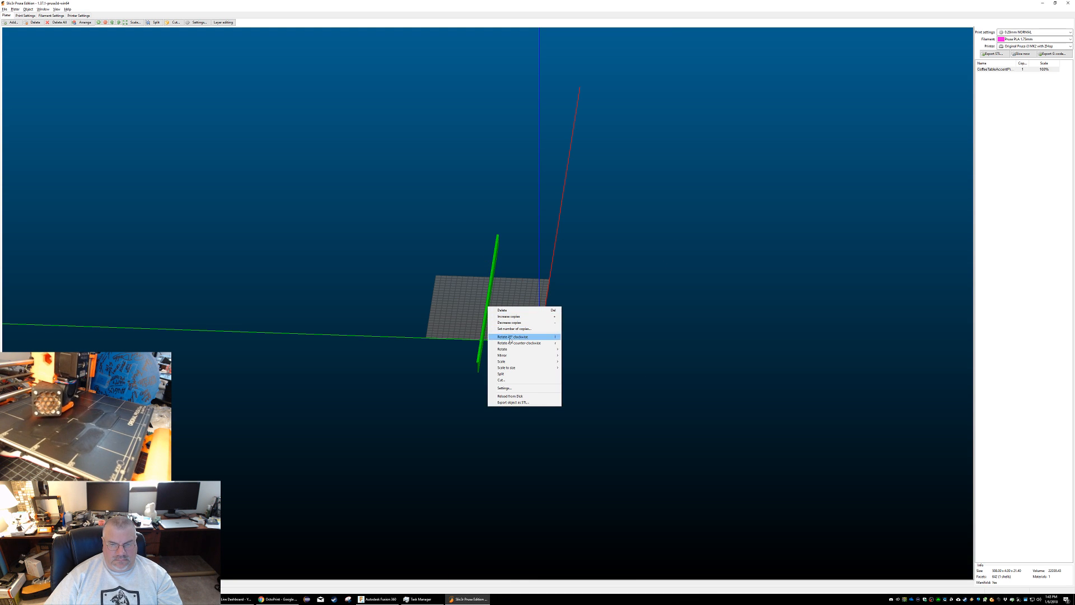
mouse_move(532, 349)
left_click(590, 351)
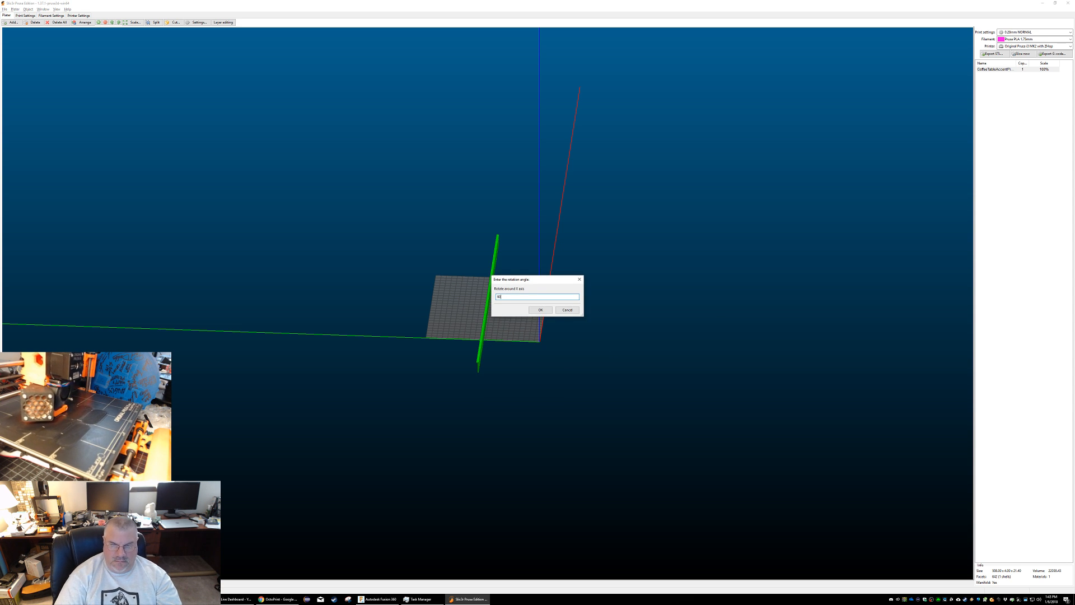
key("Return")
Step: Try to split the oversized strip into separate parts
scroll(520, 321, "up", 5)
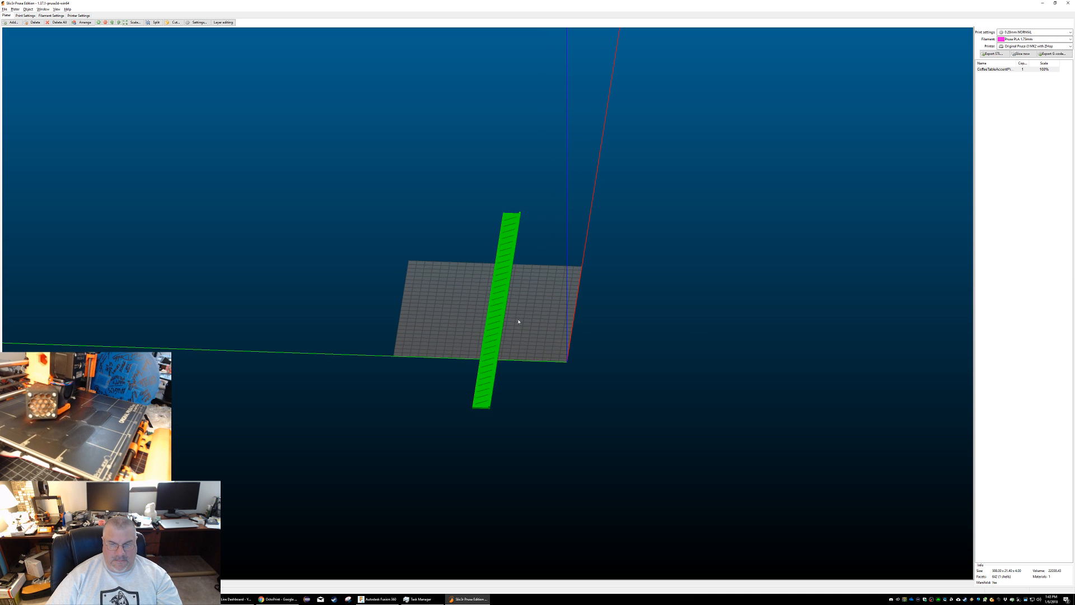
left_click_drag(574, 342, 610, 355)
left_click(464, 300)
left_click(472, 289)
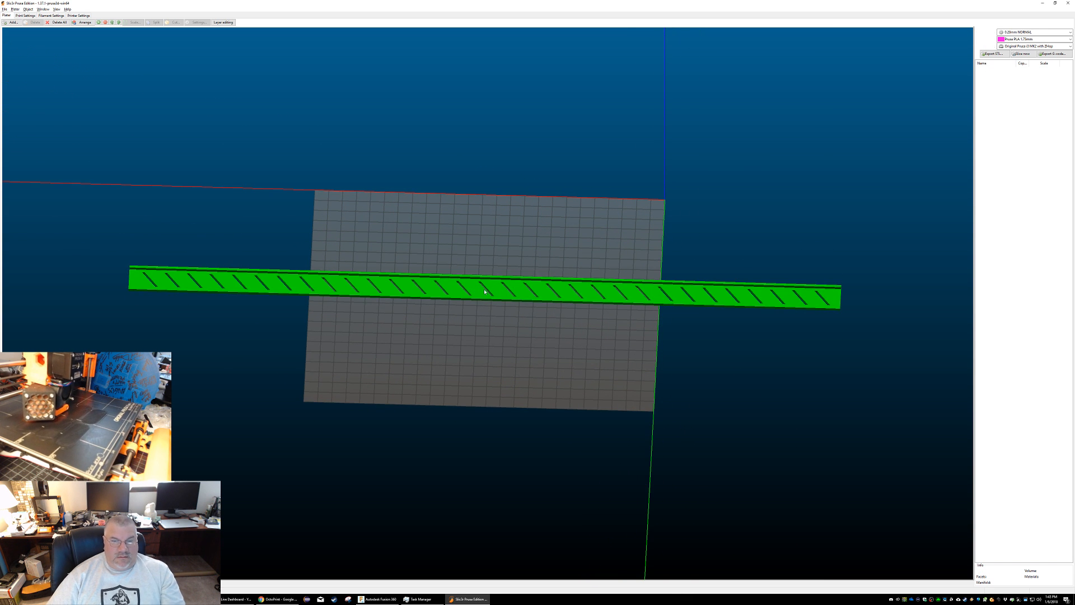
right_click(472, 289)
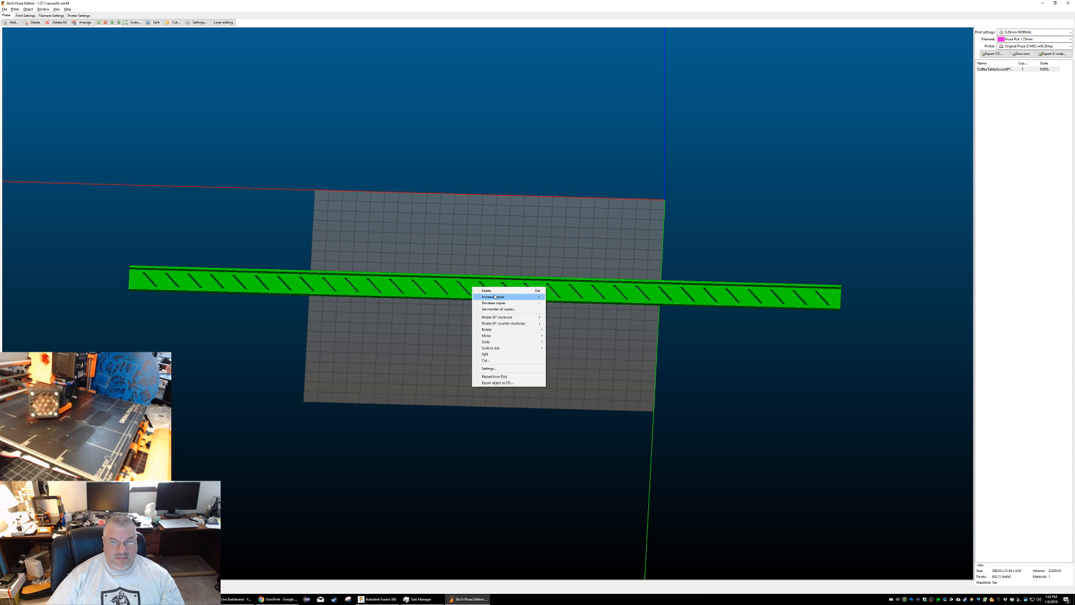
left_click(492, 355)
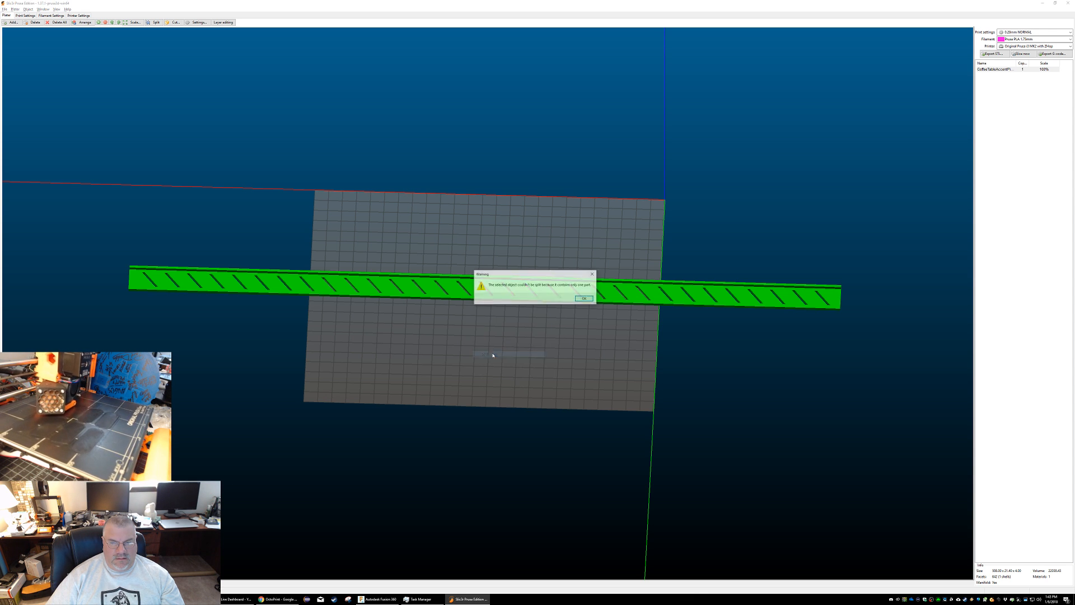
left_click(585, 300)
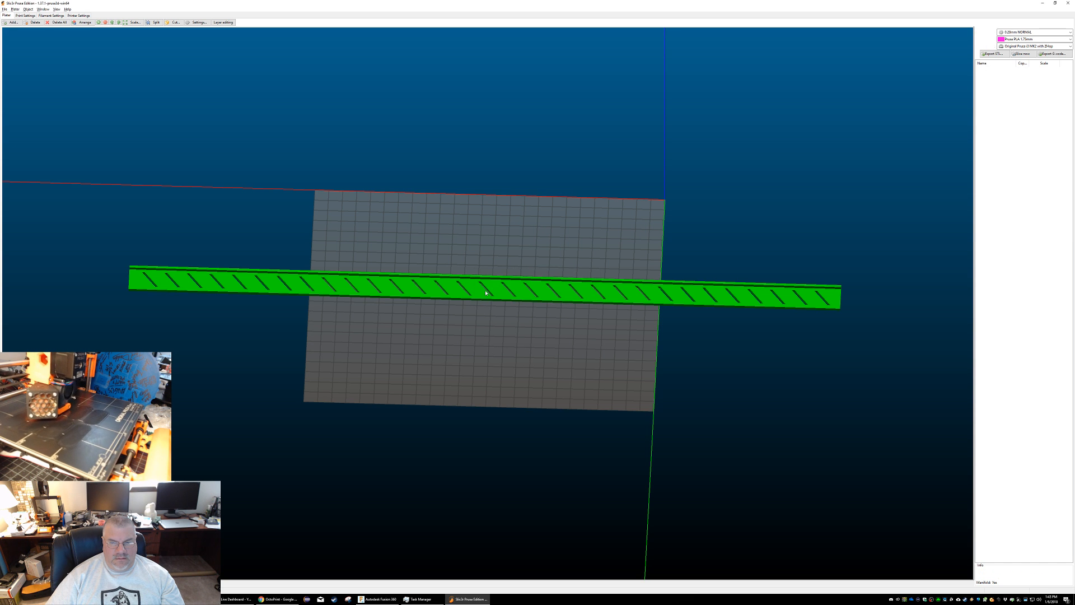
right_click(484, 291)
left_click(500, 364)
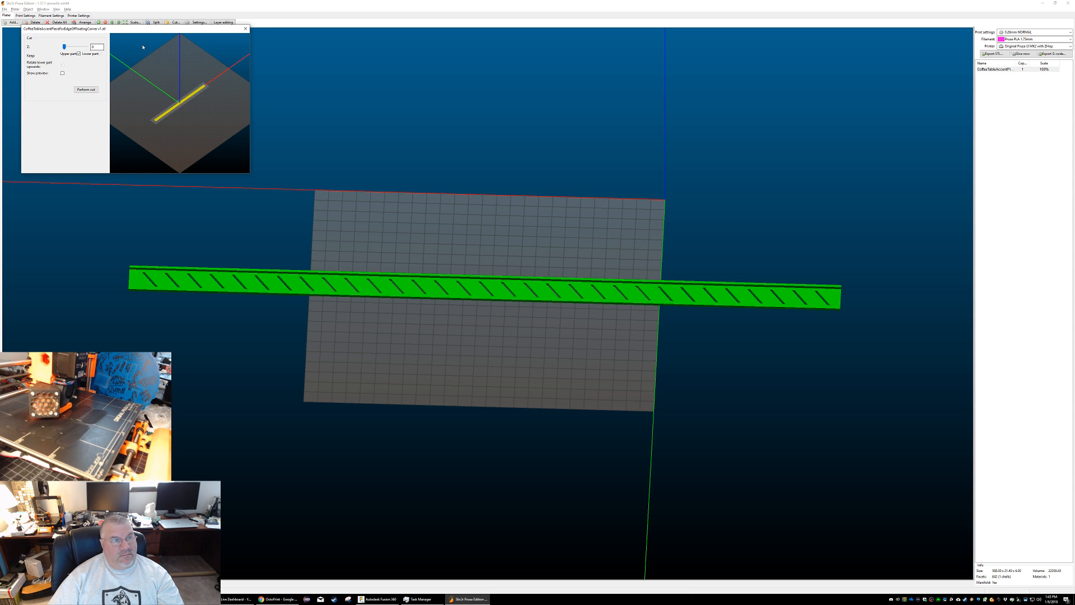
left_click(246, 28)
Step: Rotate the flat strip 90° around the Z axis
right_click(448, 290)
mouse_move(487, 332)
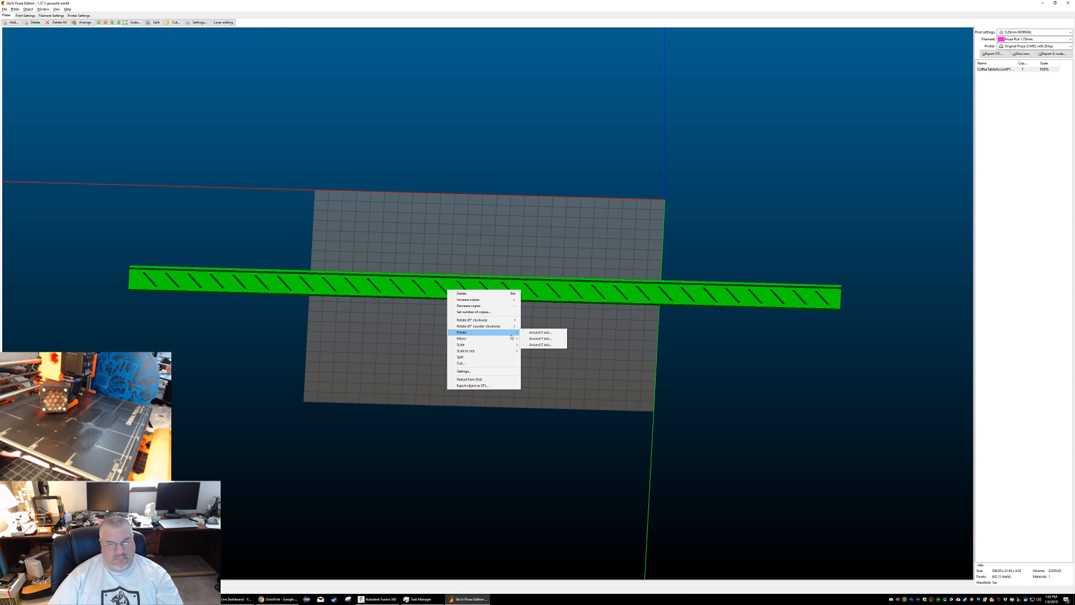
left_click(540, 344)
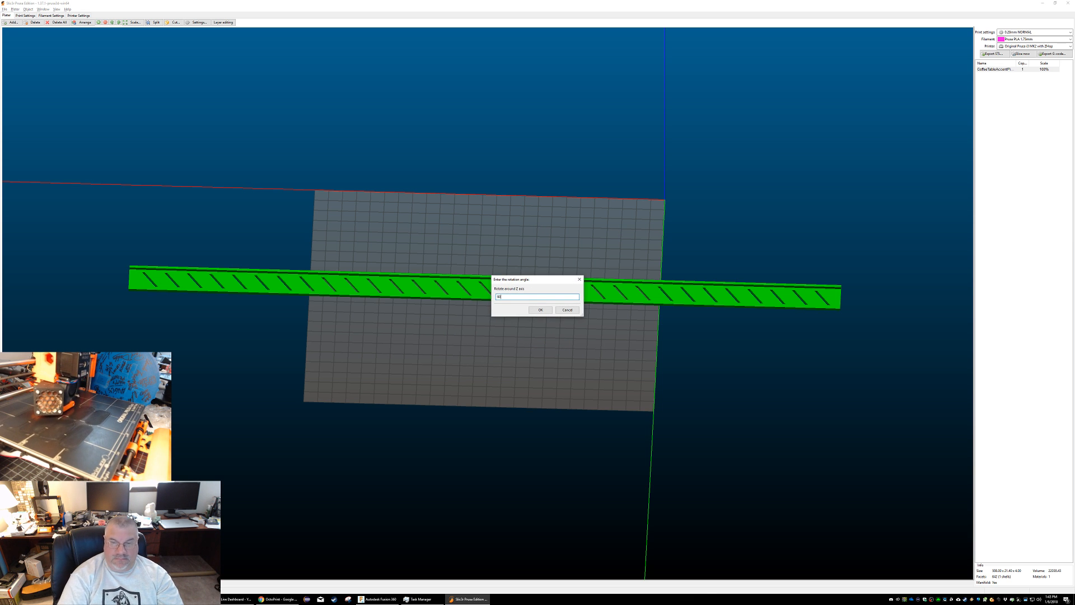
type("90")
key("Return")
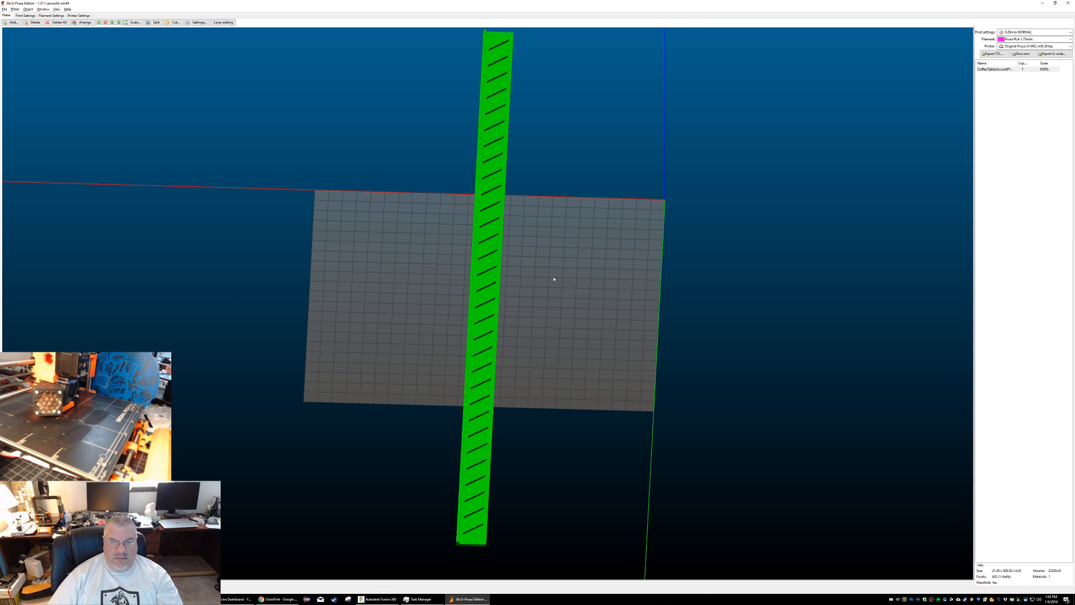
Step: Rotate the strip around the X axis so it stands upright on one short end
right_click_drag(554, 278, 585, 257)
mouse_move(615, 274)
left_mouse_down()
mouse_move(653, 250)
mouse_move(621, 273)
left_mouse_up()
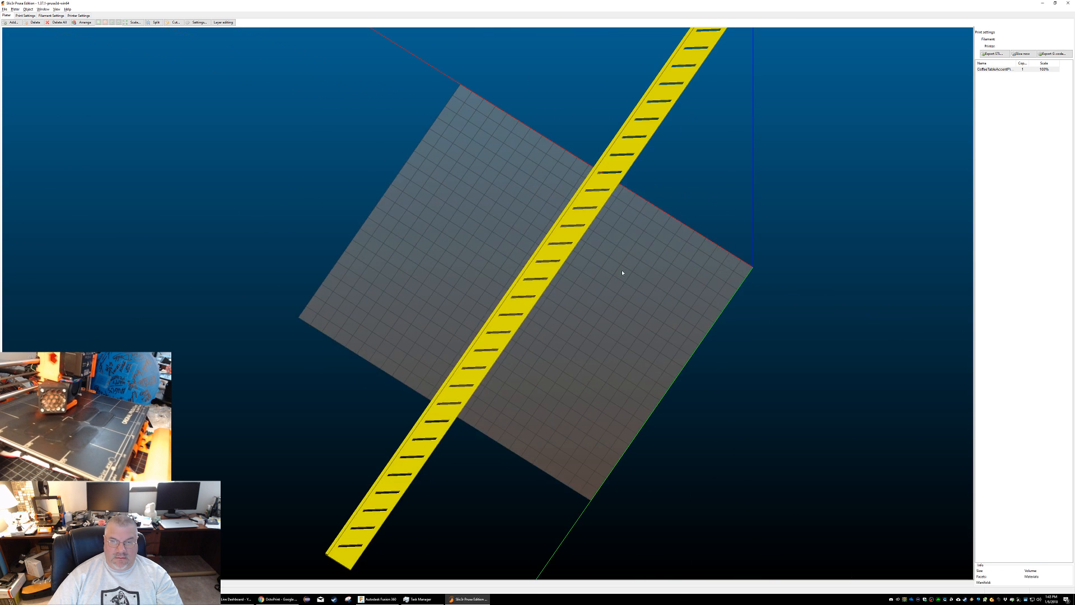
left_click(548, 264)
right_click(535, 270)
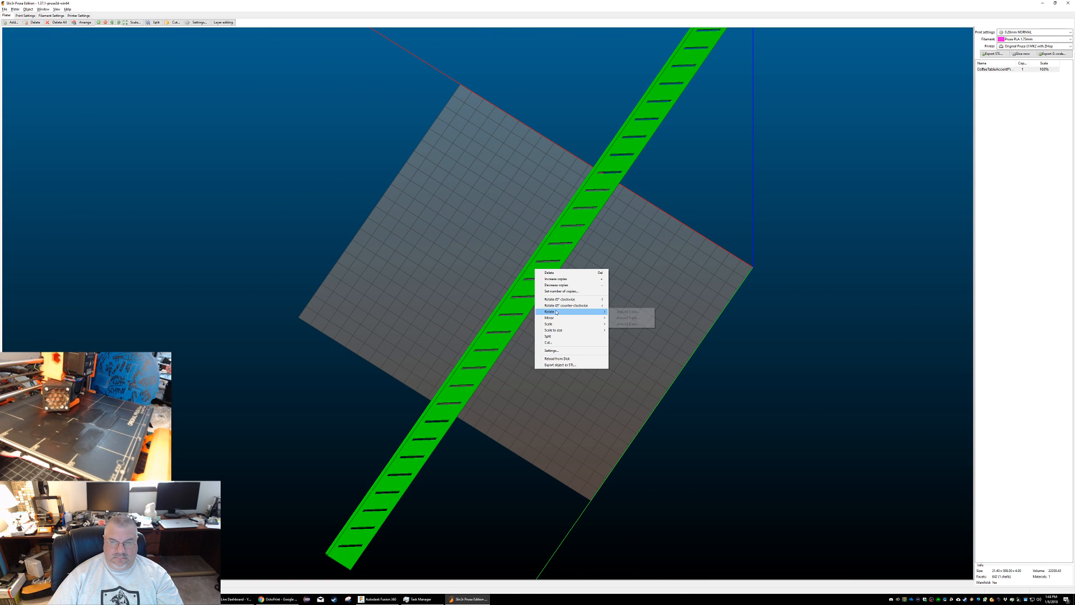
left_click(625, 311)
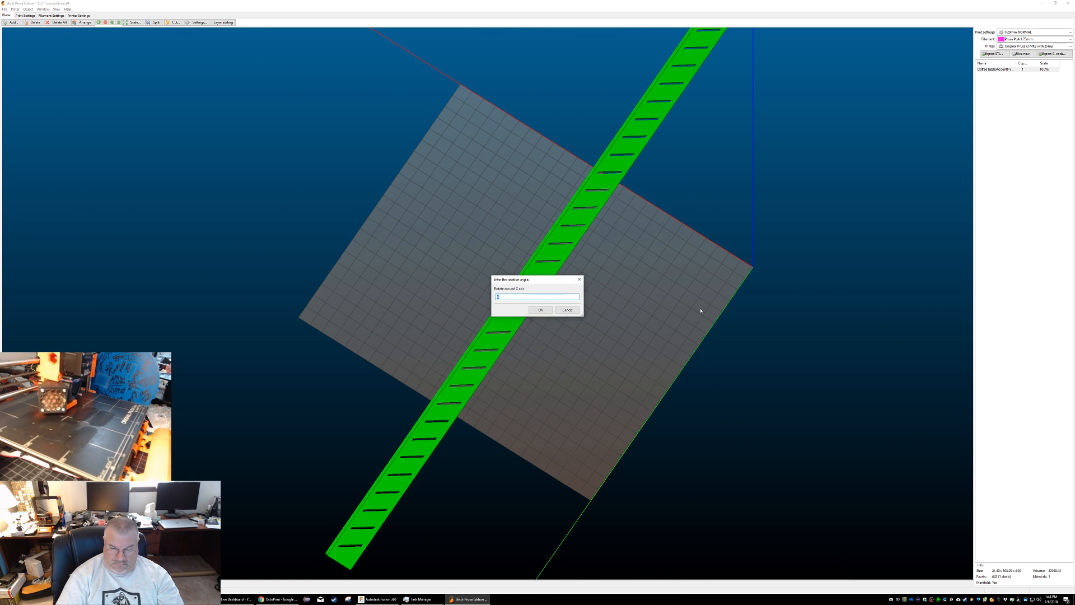
key("Return")
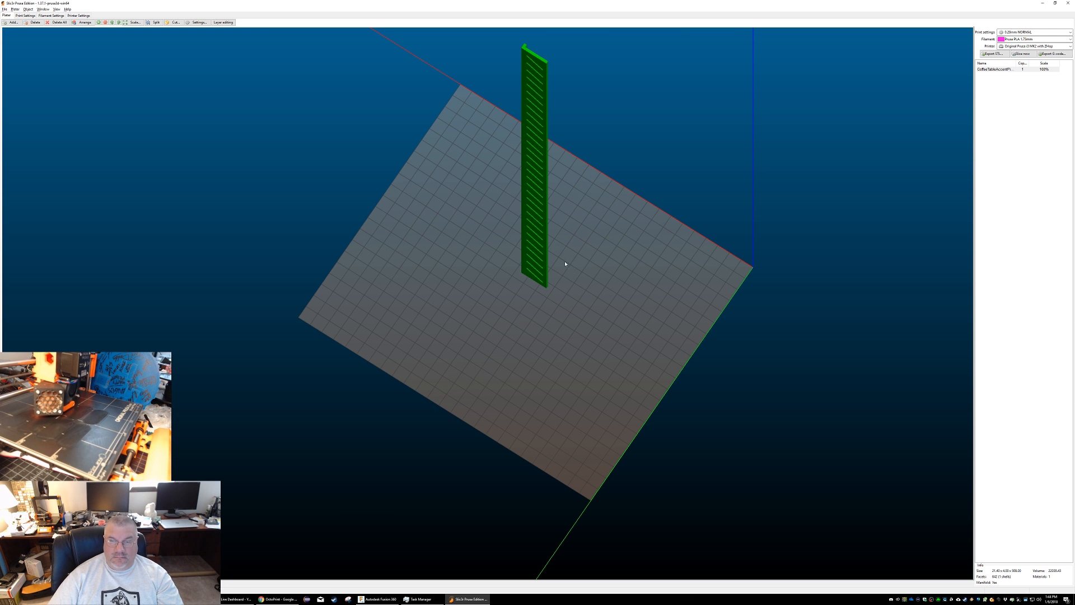
Step: Start the Cut tool on the upright slotted strip
left_click(573, 261)
key("1")
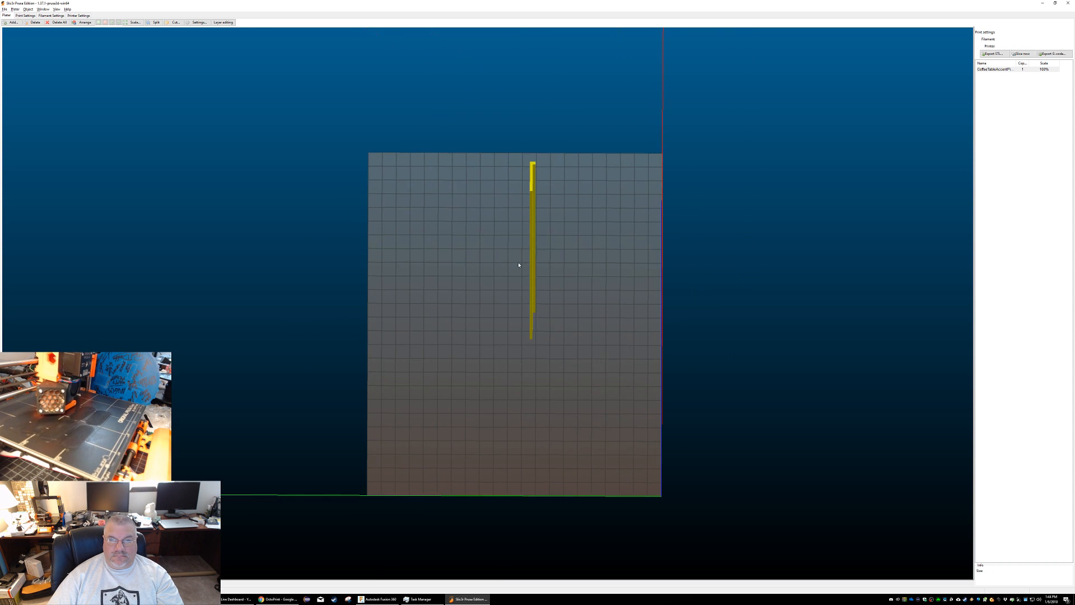
key("0")
left_click(502, 263)
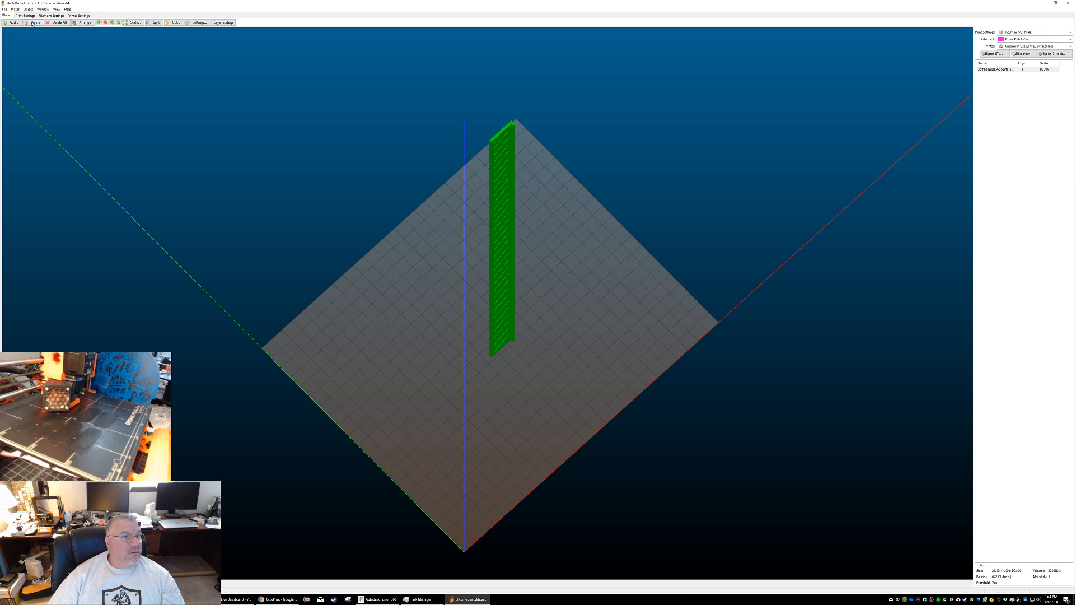
right_click(505, 201)
left_click(524, 275)
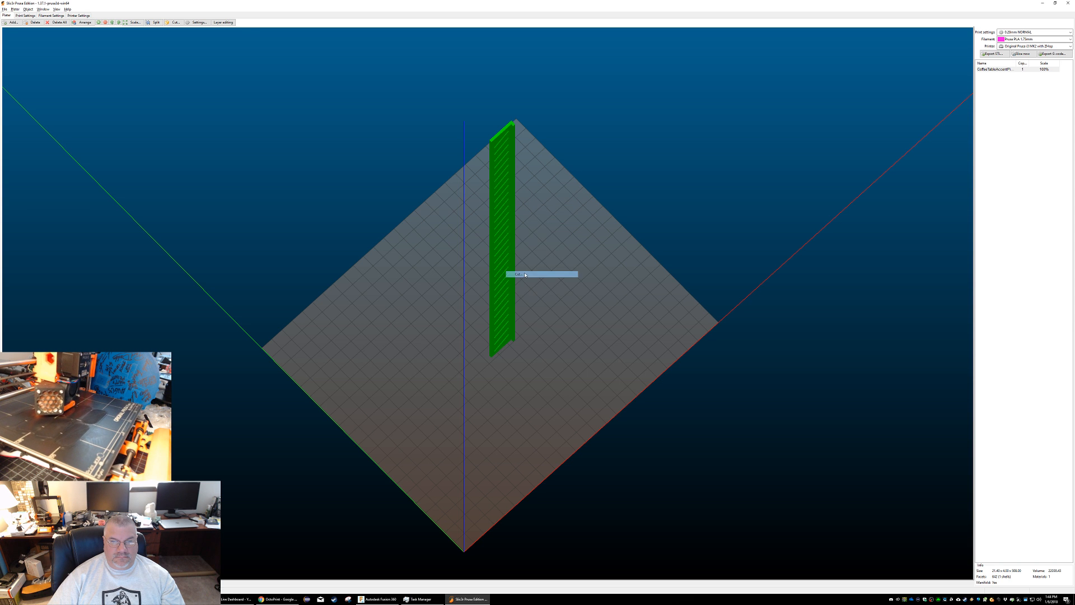
left_click(94, 47)
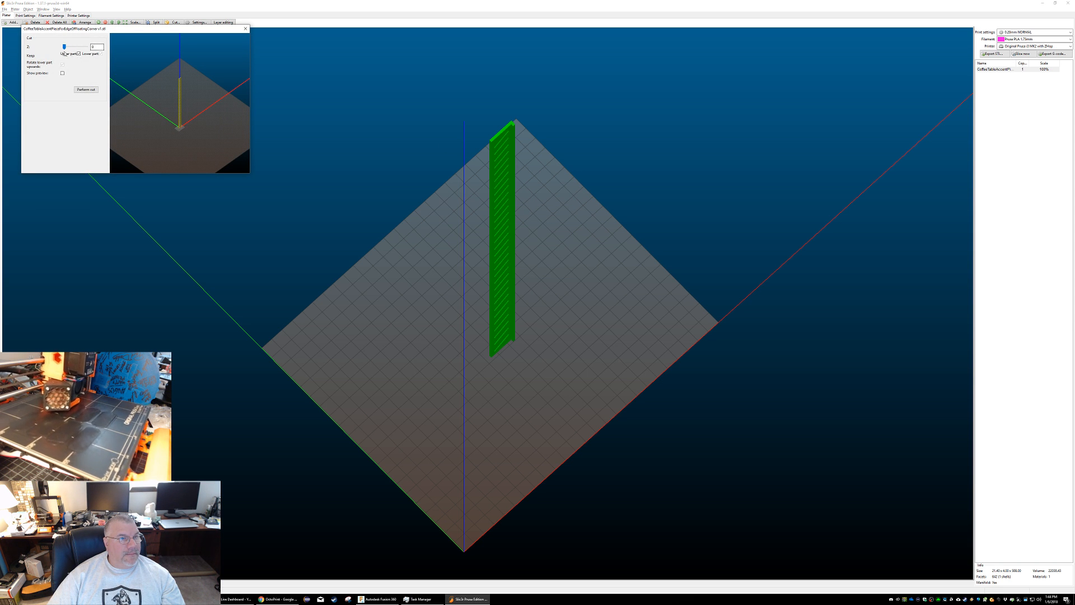
Step: Set the Z cut height for the upright strip to 170 mm
left_click_drag(63, 47, 72, 52)
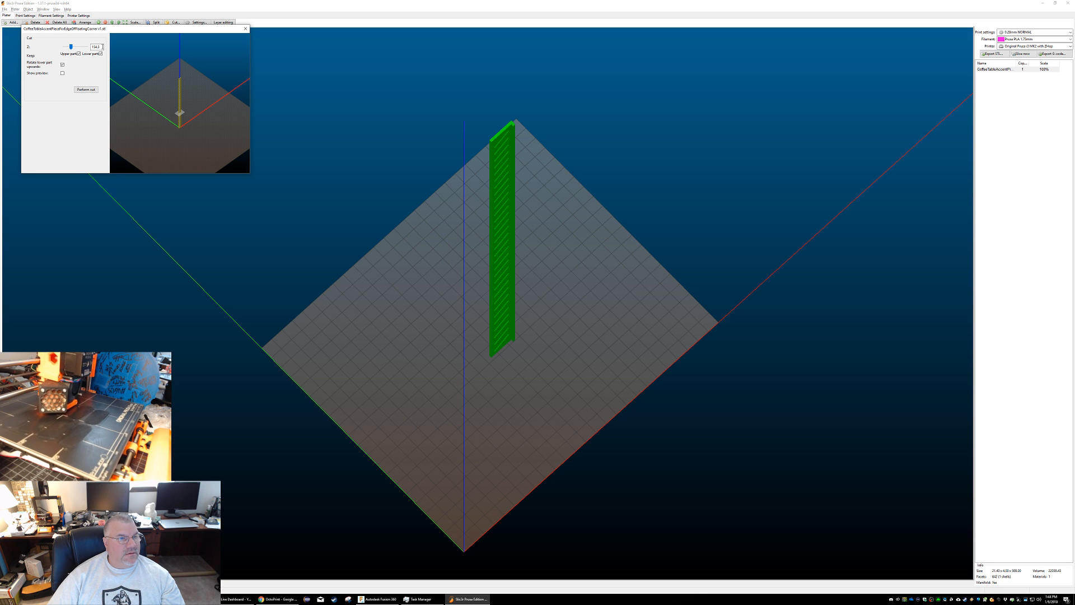
double_click(98, 45)
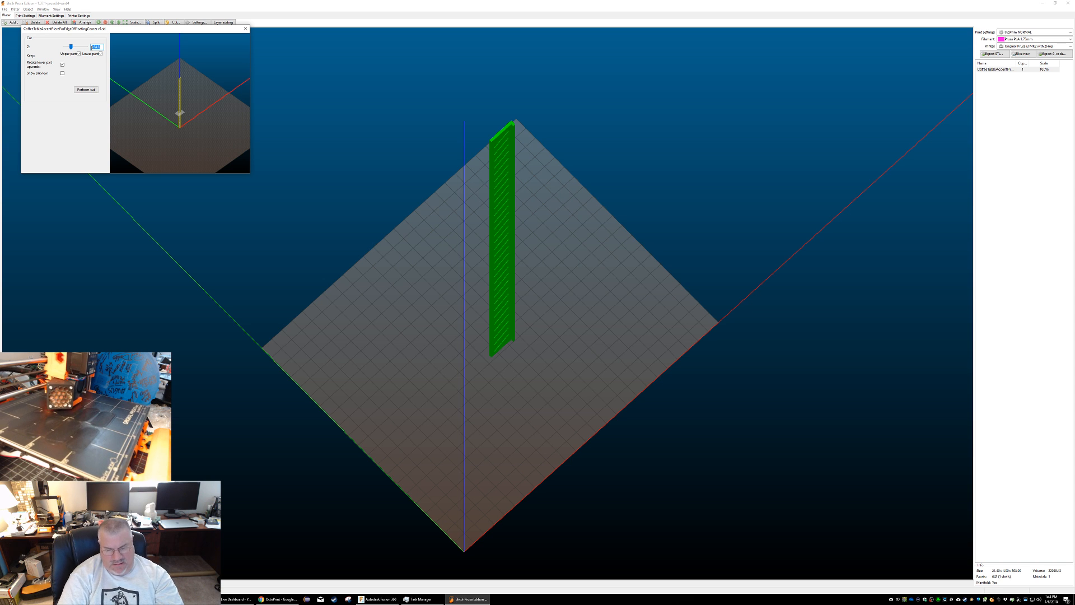
type("280")
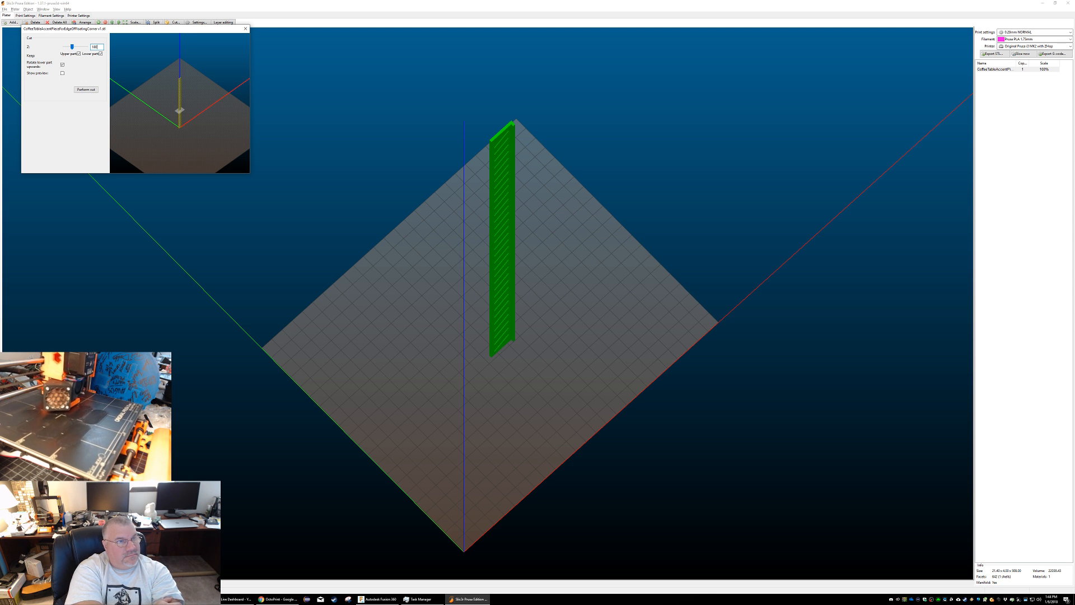
key("BackSpace")
key("BackSpace")
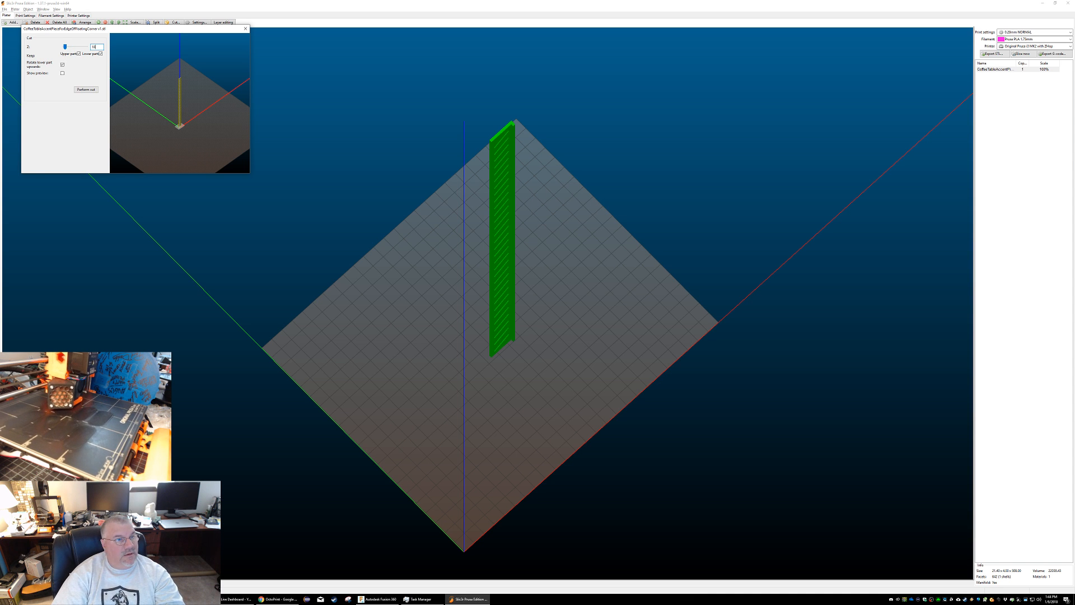
type("70")
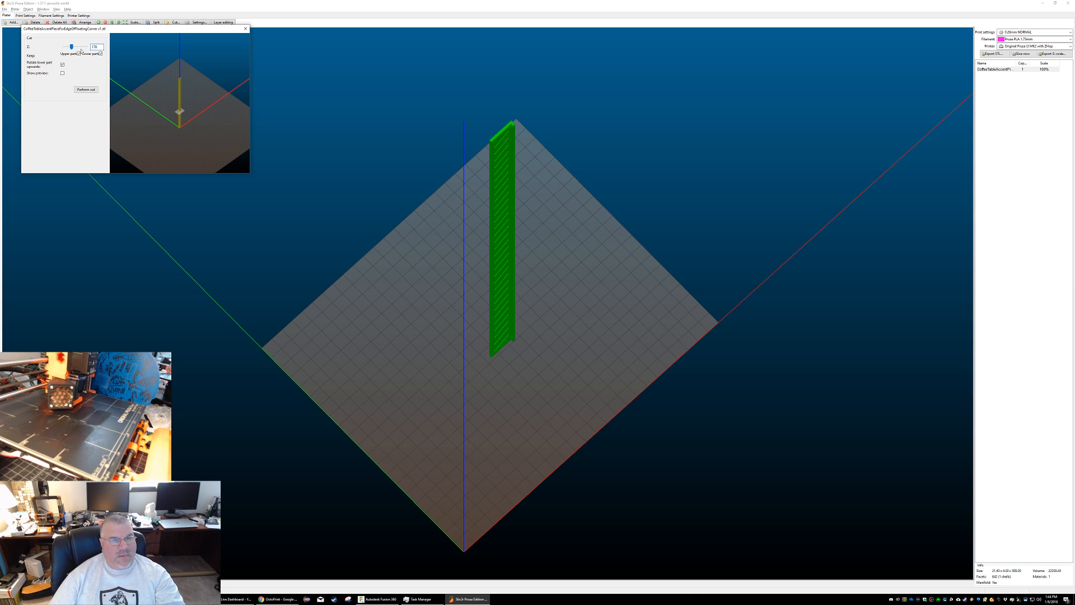
Step: Move the cut plane to a height of about 180 mm and enlarge the preview to check it against the slots
scroll(176, 101, "up", 10)
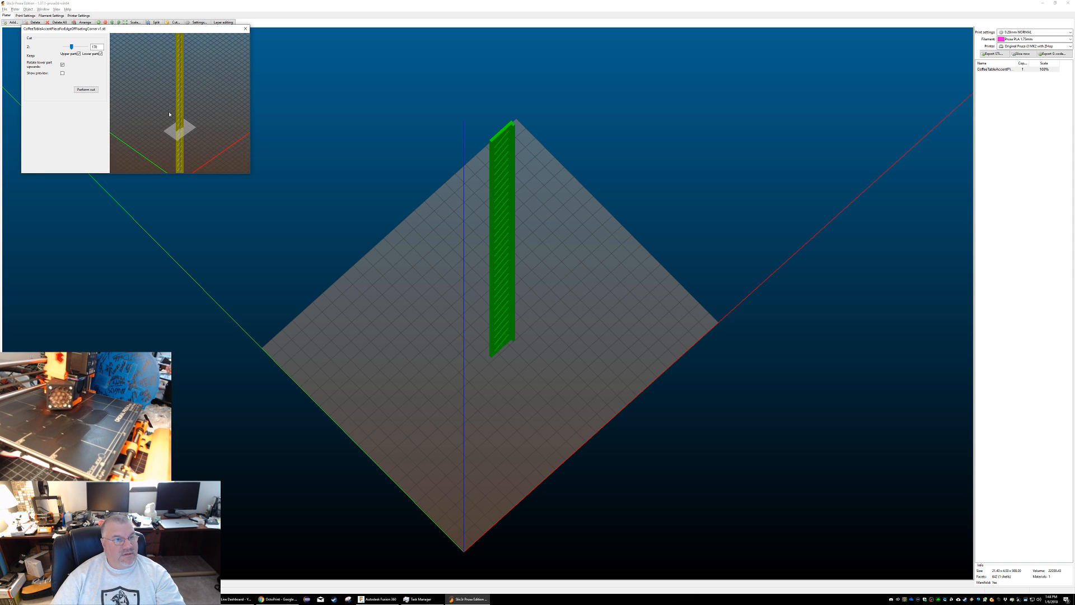
left_click_drag(206, 135, 182, 118)
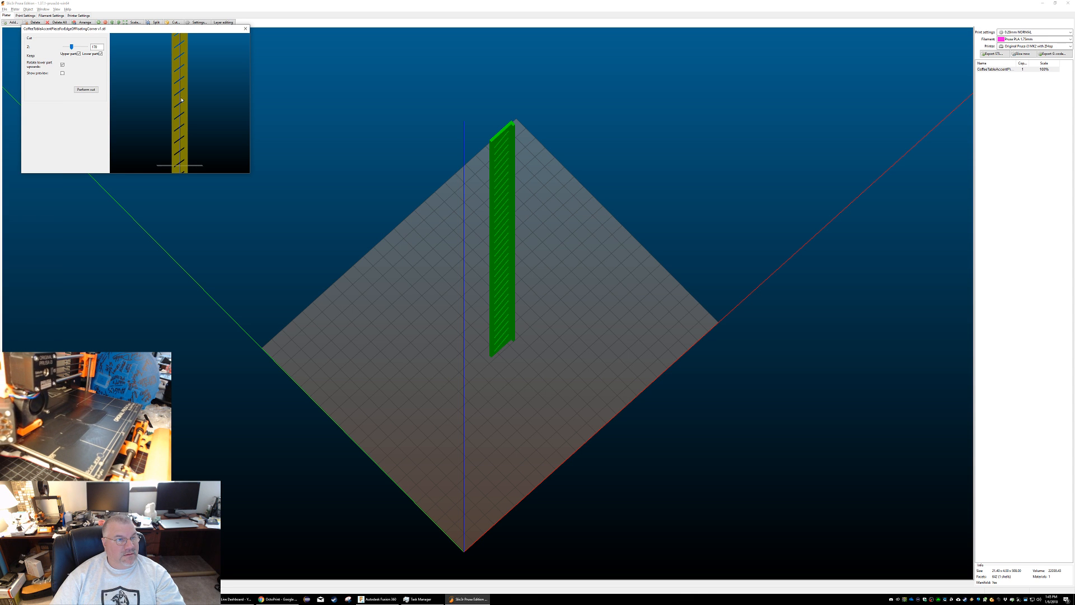
left_click_drag(71, 47, 72, 48)
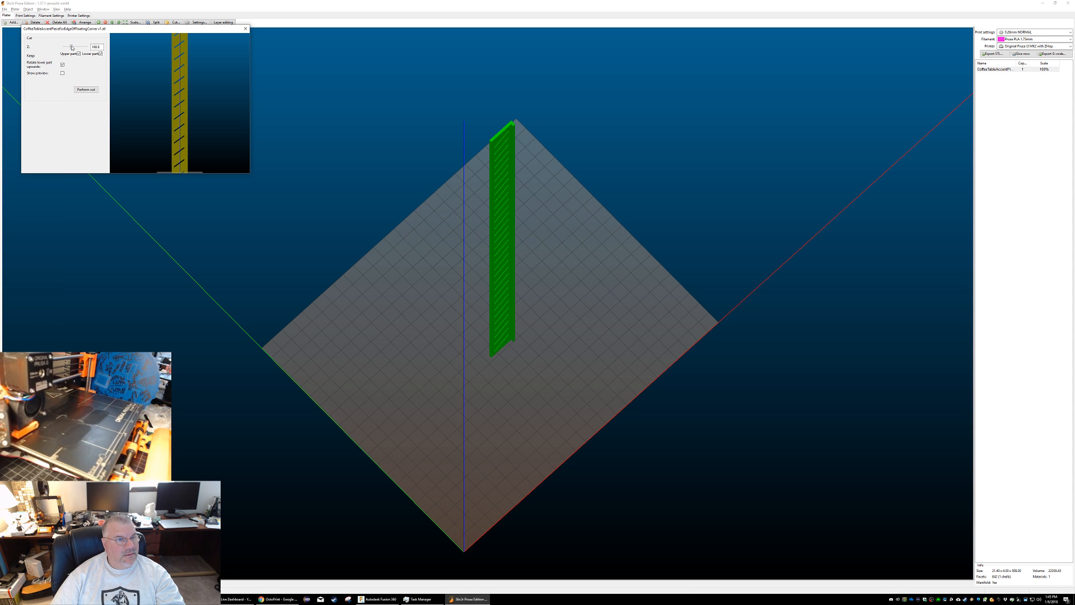
left_click_drag(201, 125, 200, 126)
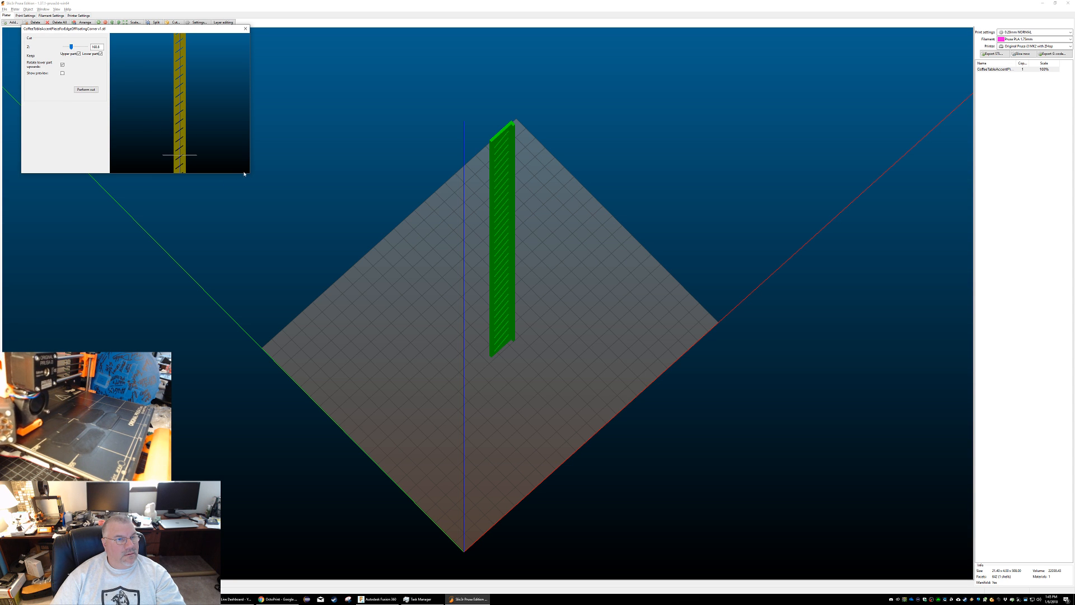
left_click_drag(243, 173, 244, 369)
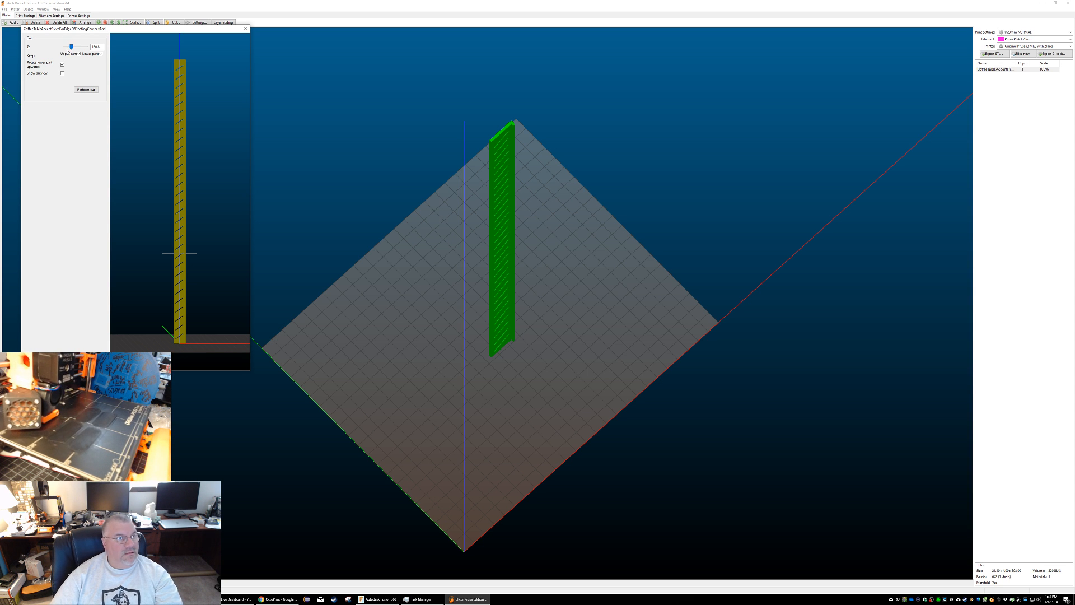
left_click_drag(72, 47, 72, 48)
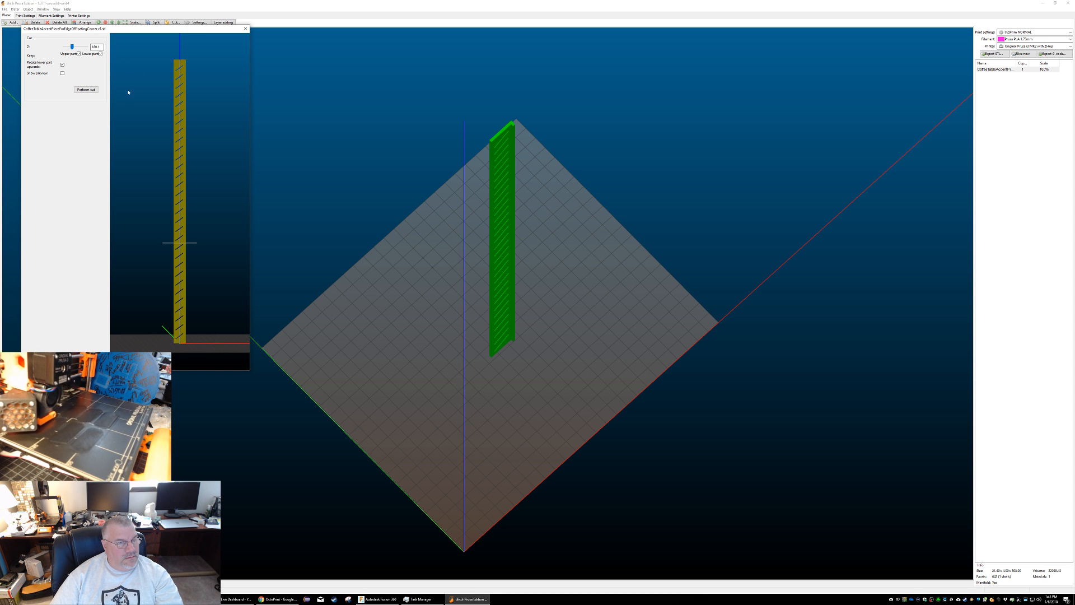
scroll(182, 269, "up", 3)
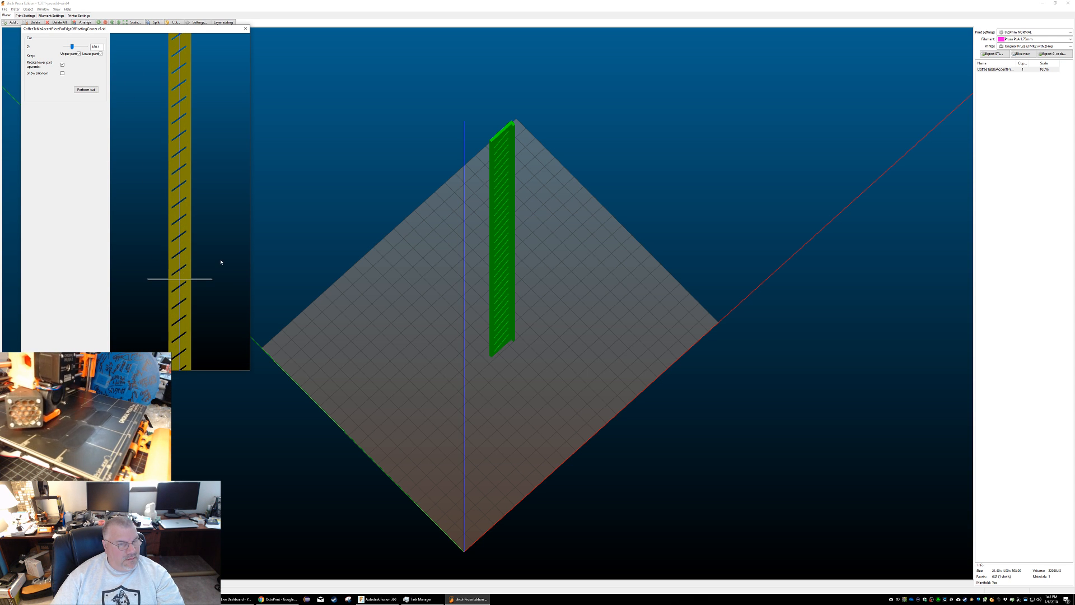
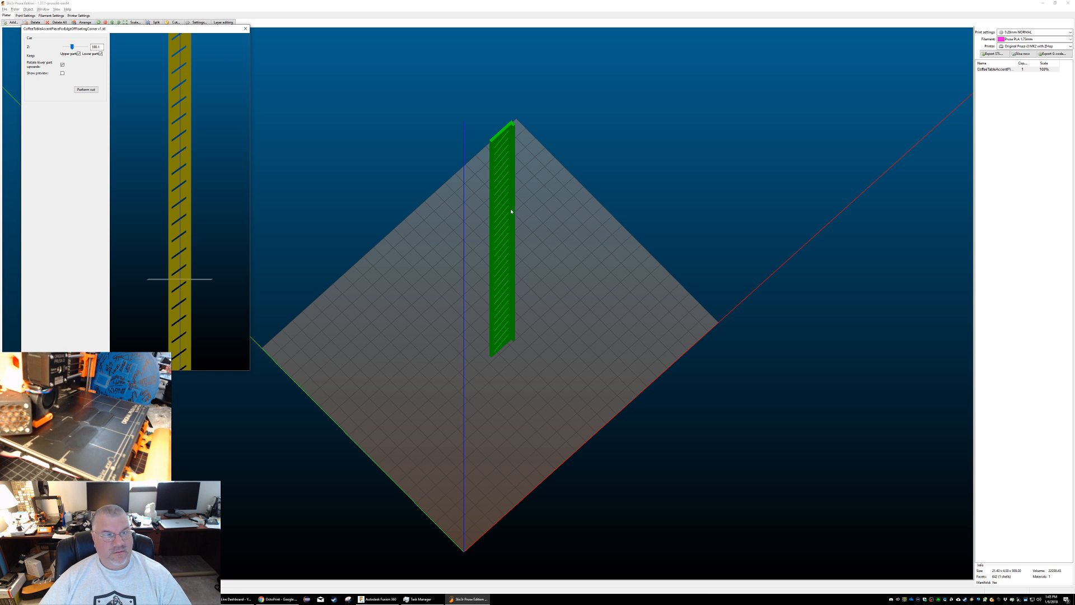
Step: Switch to Autodesk Fusion 360 and view the slotted strip from its bottom side
key("alt+Tab")
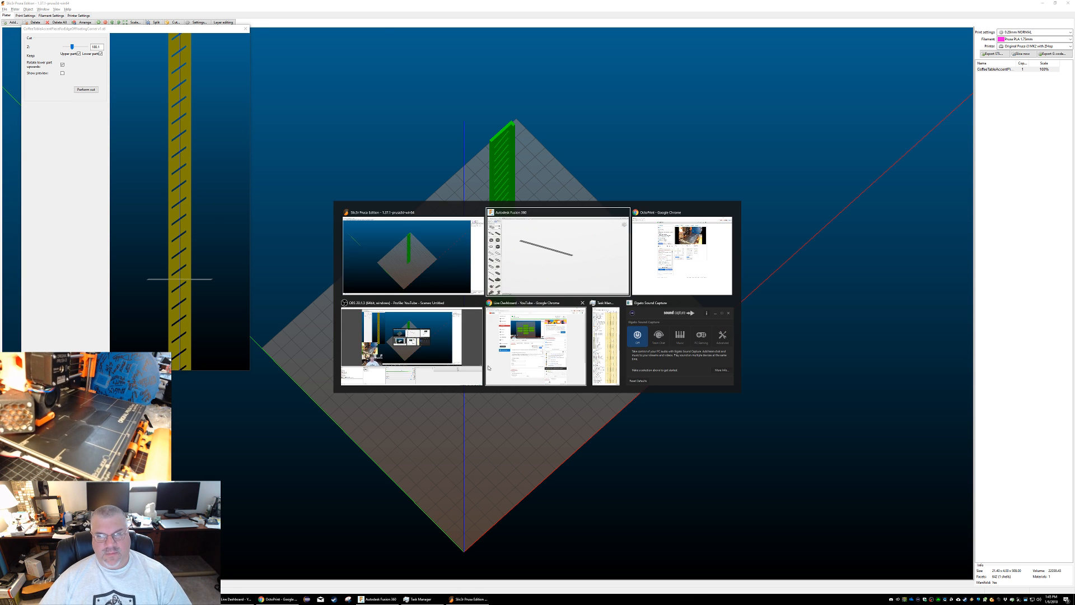
middle_click_drag(348, 293, 357, 270, "shift")
key("Escape")
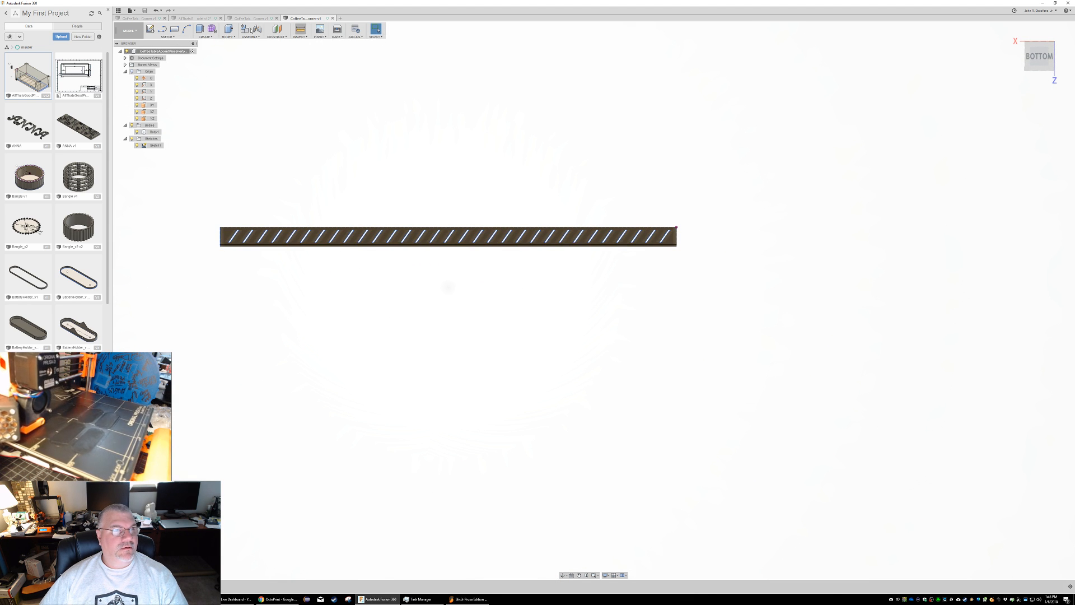
left_click(287, 239)
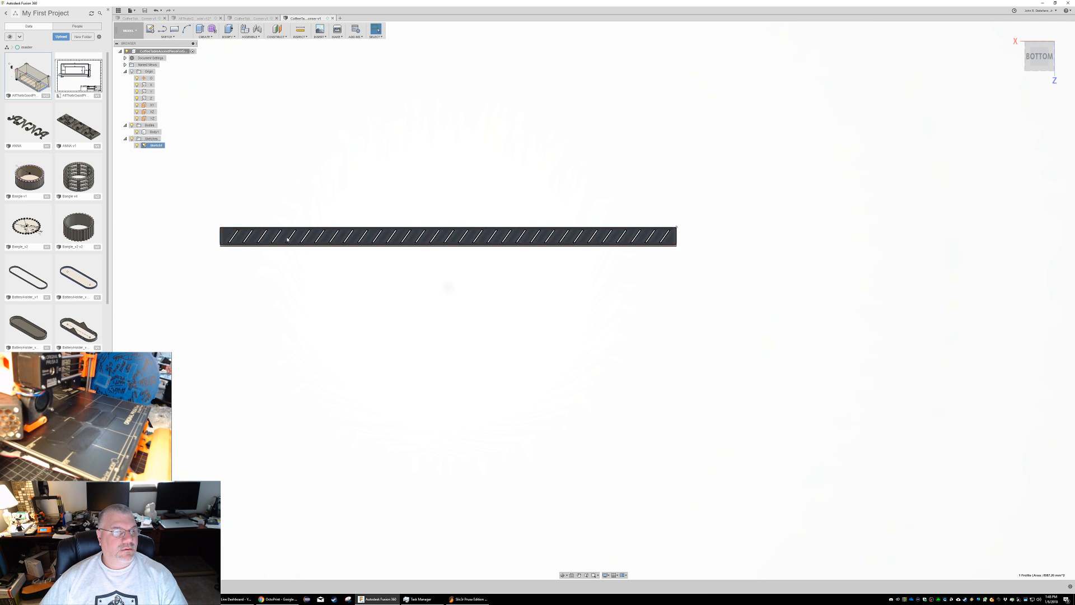
scroll(287, 239, "down", 1)
scroll(286, 238, "up", 3)
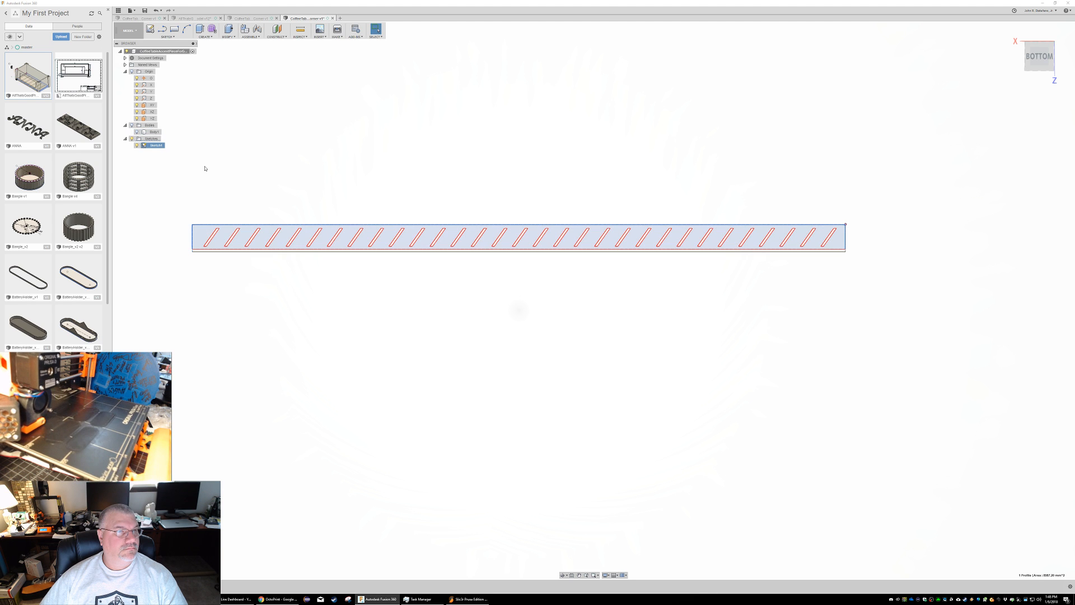
Step: Open the strip's existing slot sketch for editing
left_click(266, 174)
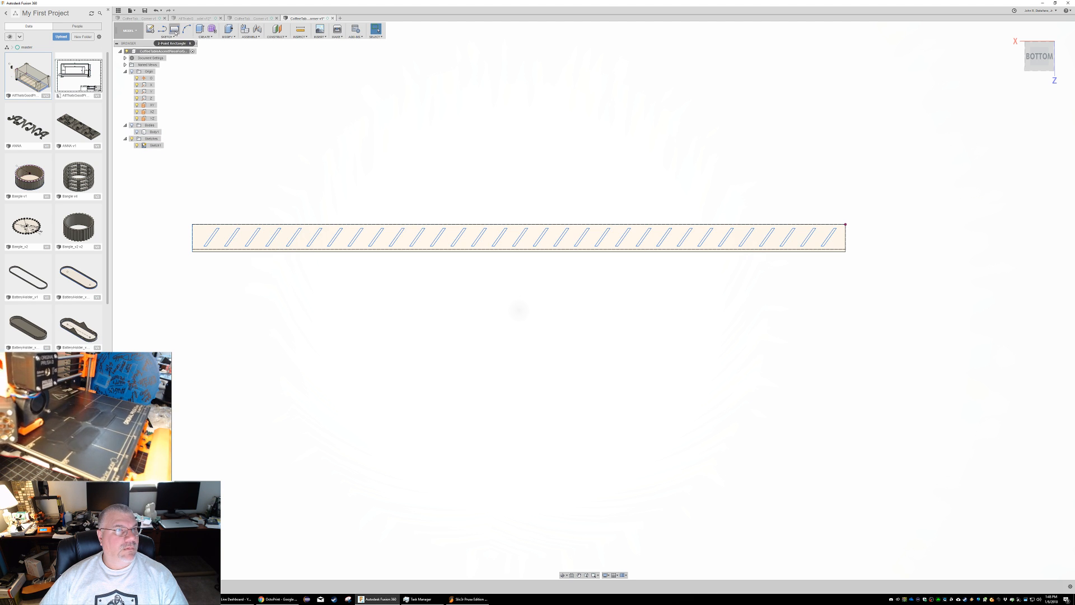
left_click(204, 233)
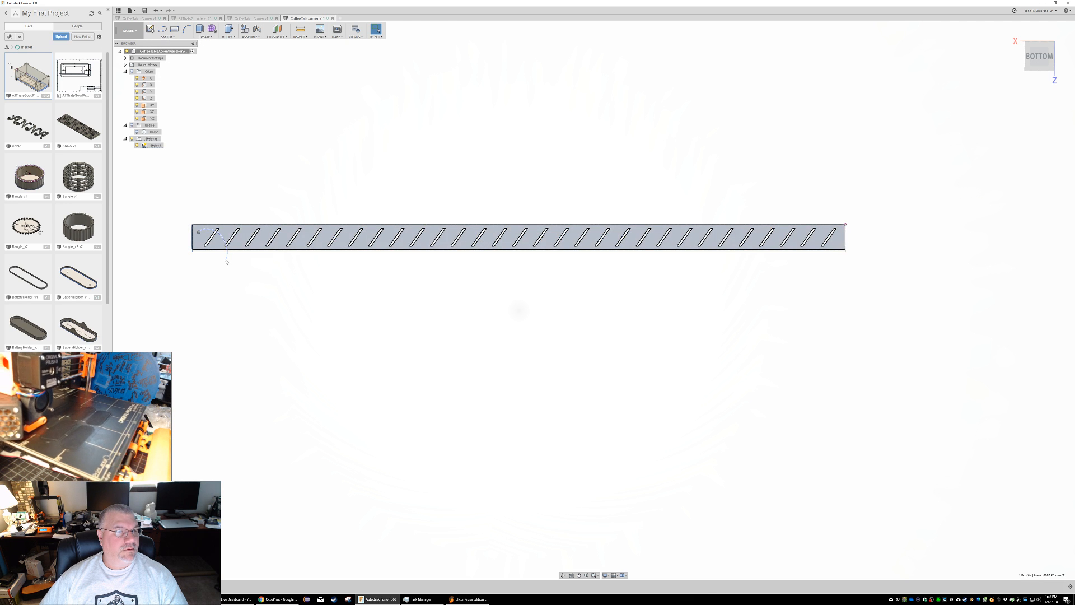
right_click_drag(222, 258, 221, 193)
left_click(200, 231)
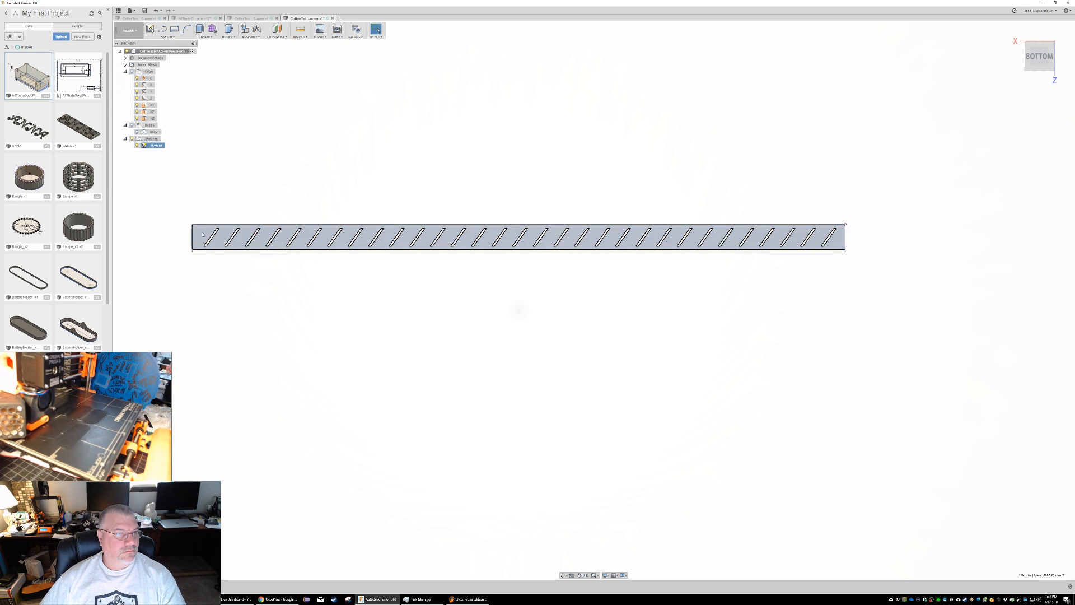
left_click(167, 37)
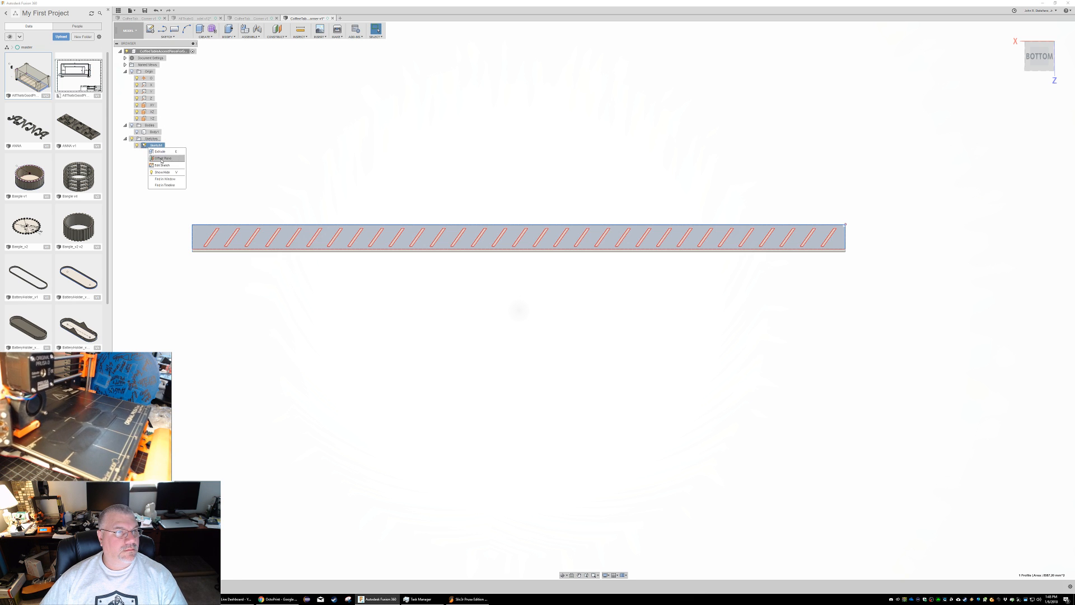
double_click(156, 145)
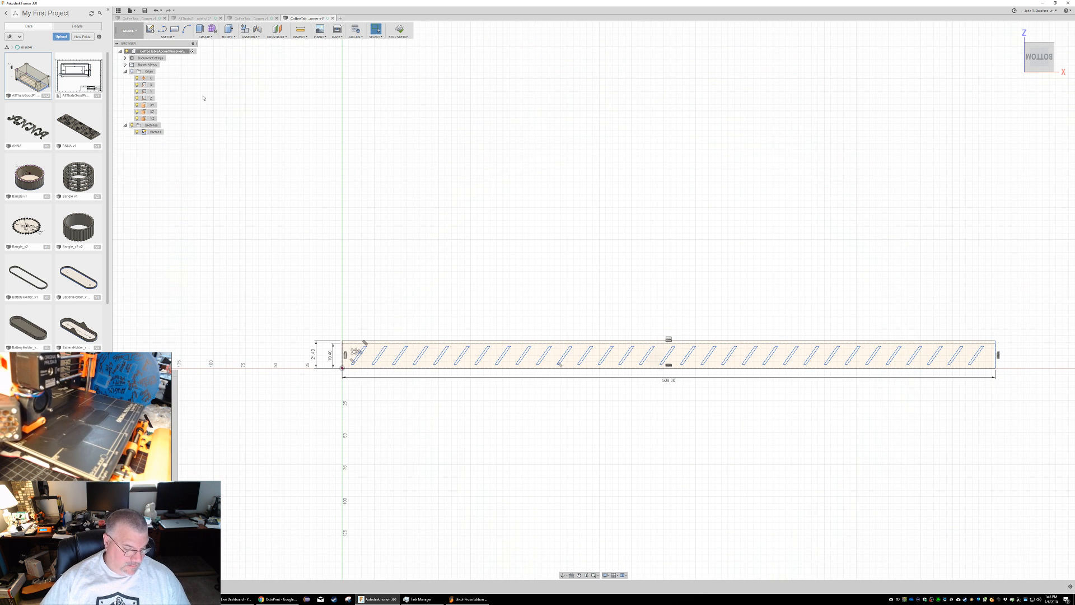
Step: Sketch a rectangle about 21 mm high just below the strip, spanning the strip's full length
left_click(174, 31)
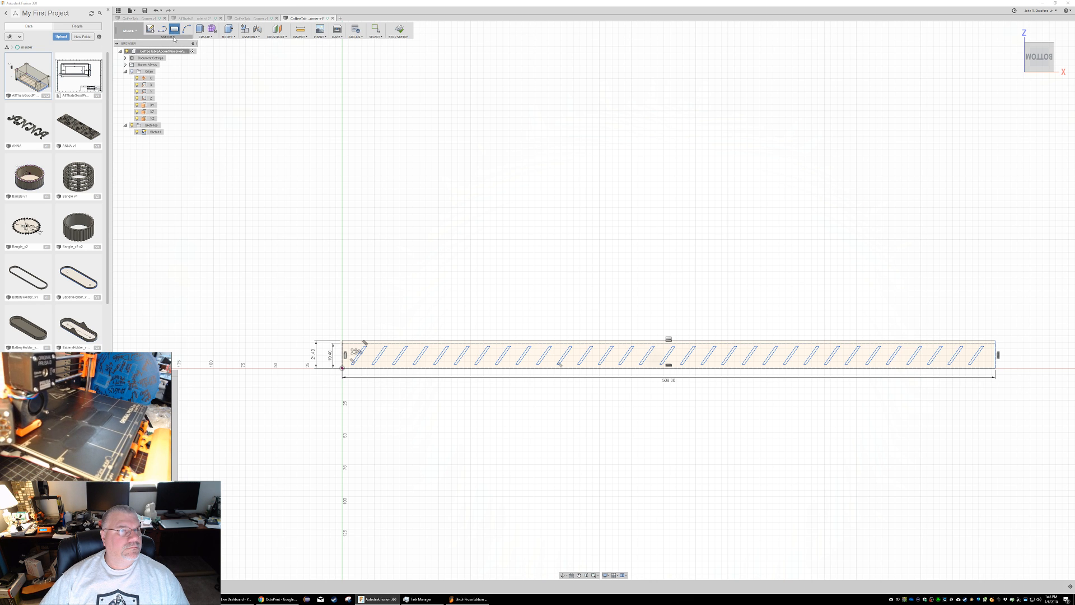
left_click(342, 374)
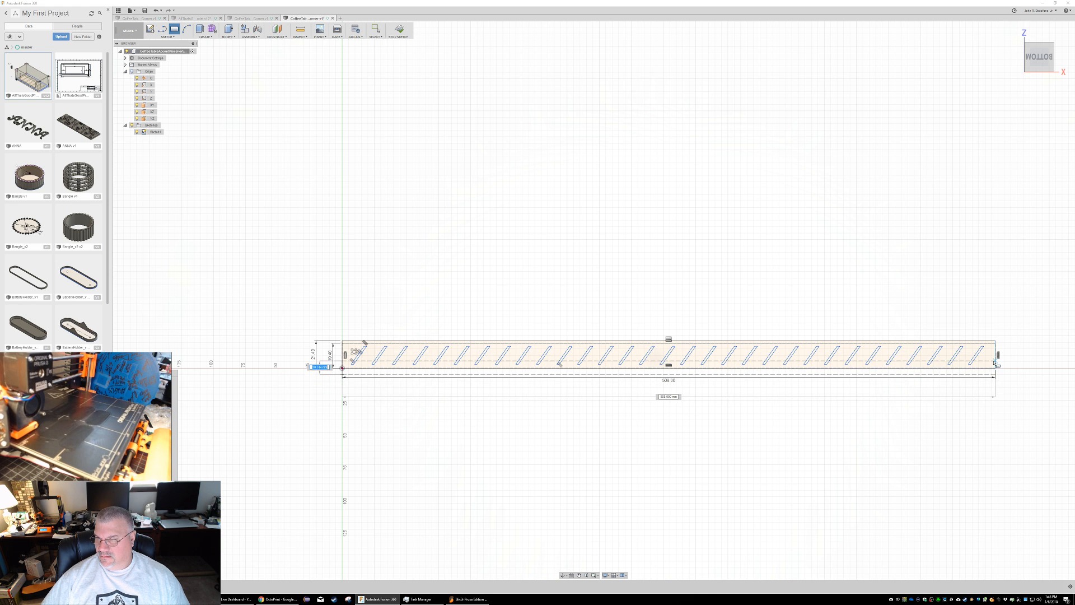
left_click(996, 403)
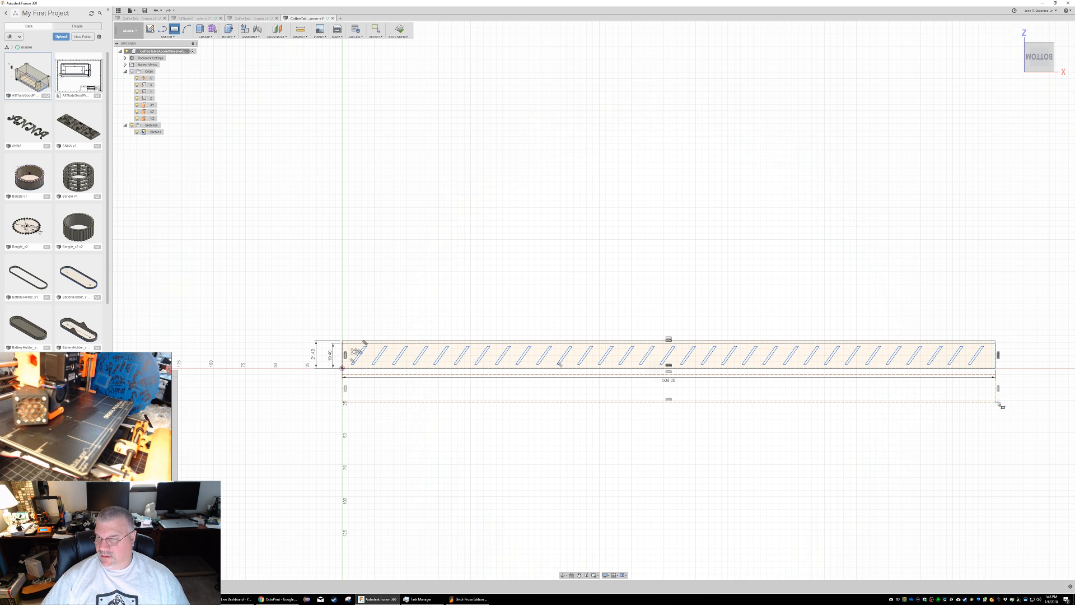
key("Escape")
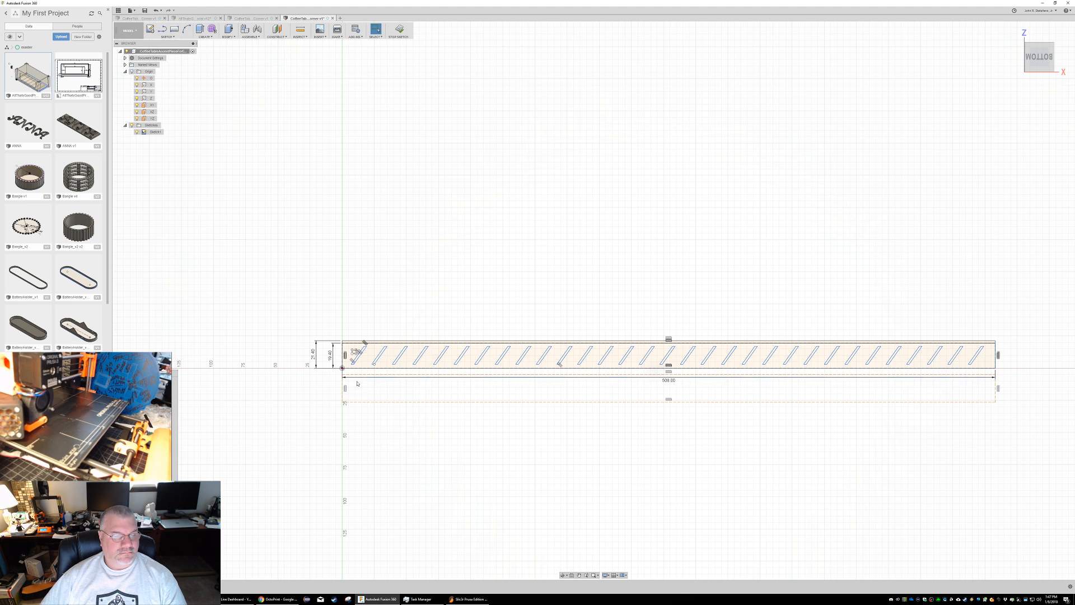
Step: Sketch a second rectangle from the first rectangle's upper left corner, with the same height and a width of 508/3 mm
left_click(174, 31)
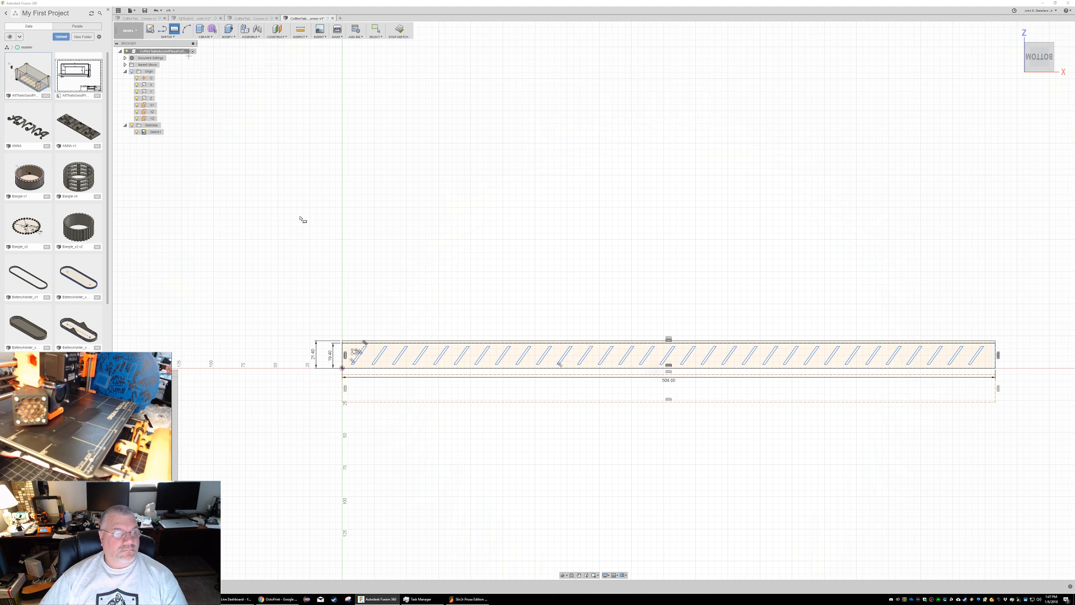
left_click(343, 375)
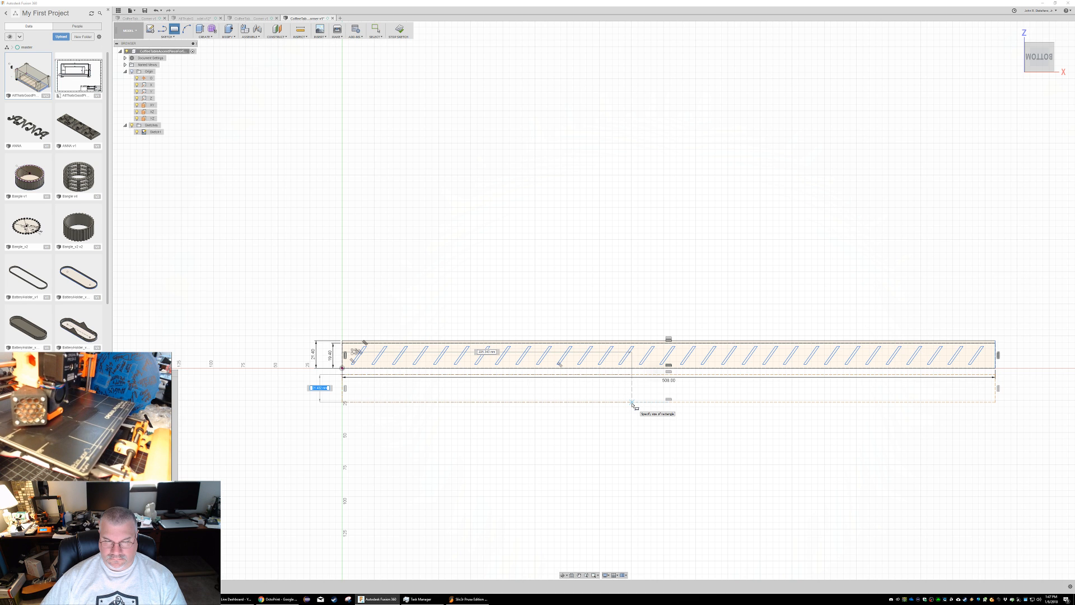
key("Tab")
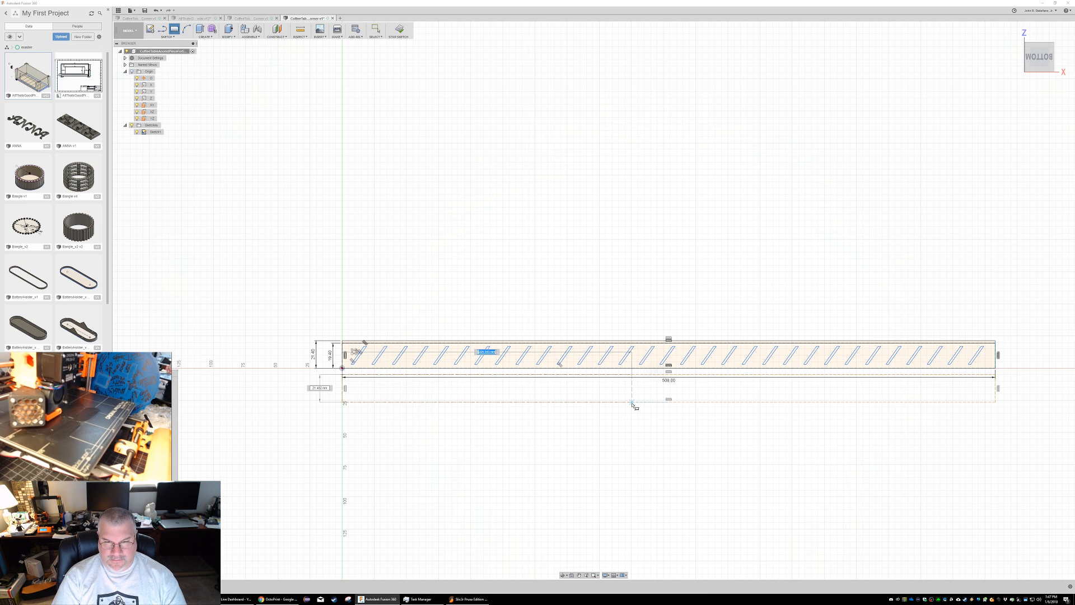
type("508/3")
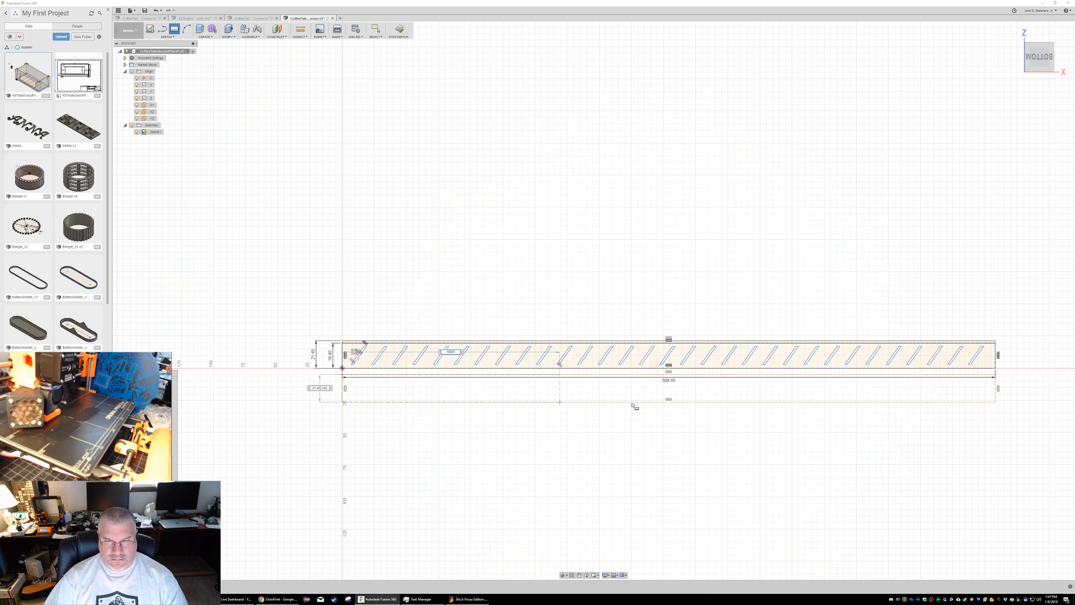
key("Return")
key("Escape")
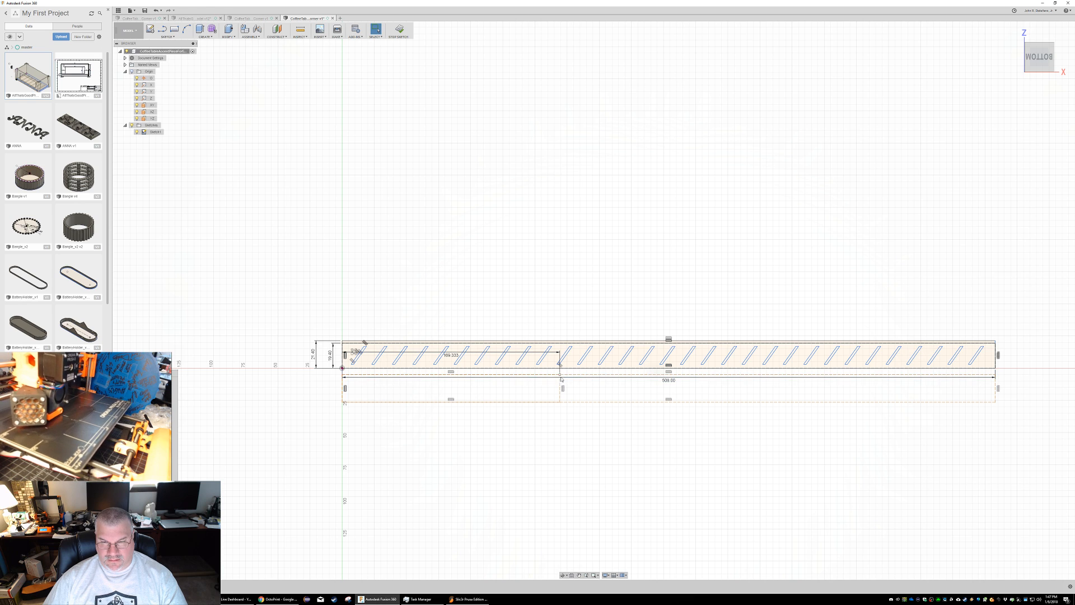
Step: Check the position and width value of the rectangle marking the strip's first third
left_click(559, 384)
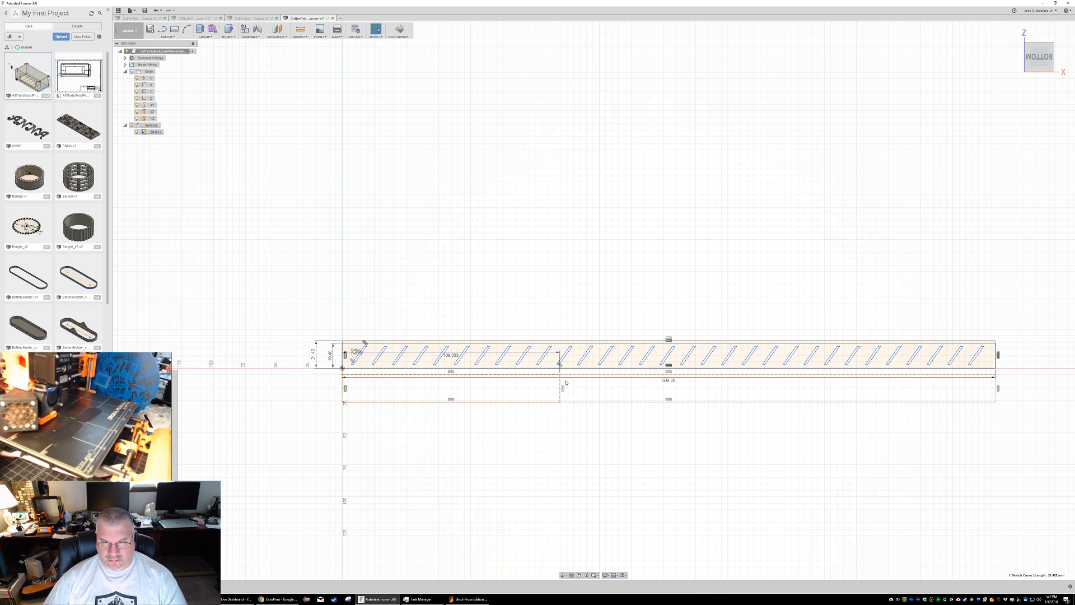
left_click_drag(560, 376, 561, 376)
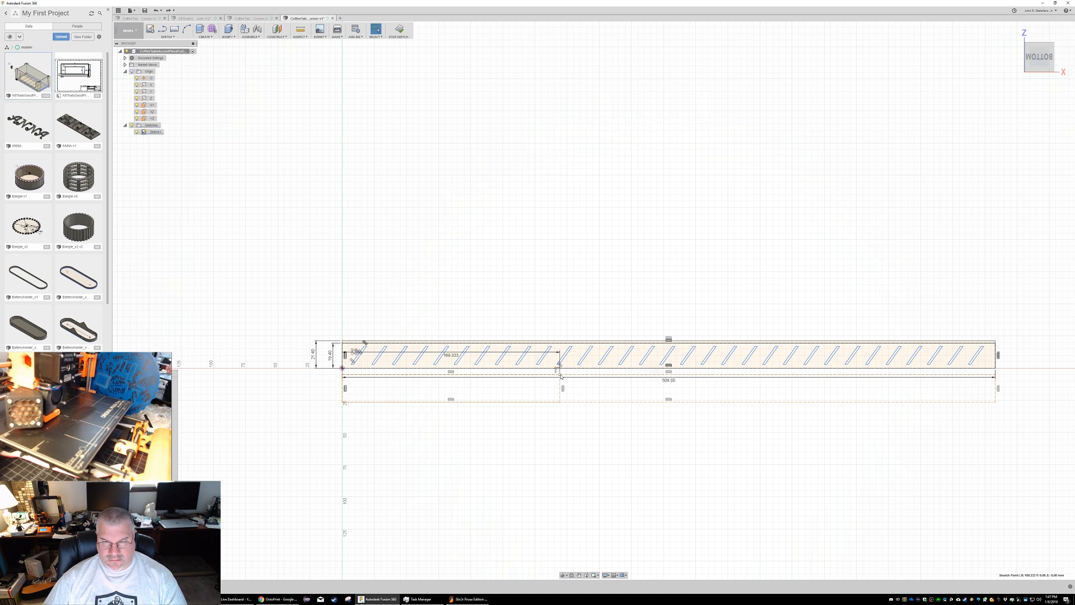
left_click(450, 358)
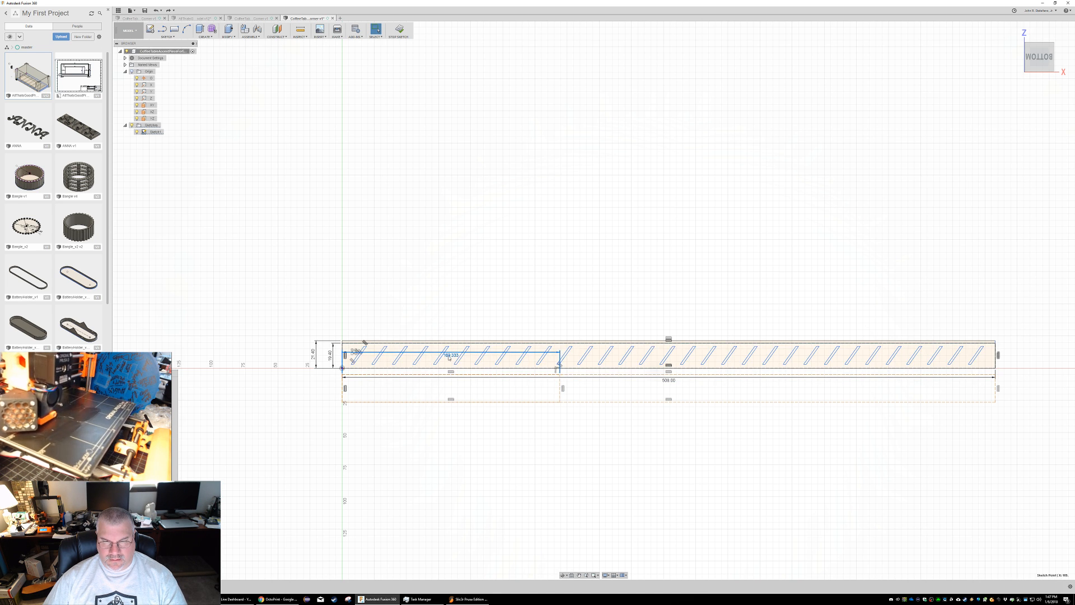
double_click(451, 355)
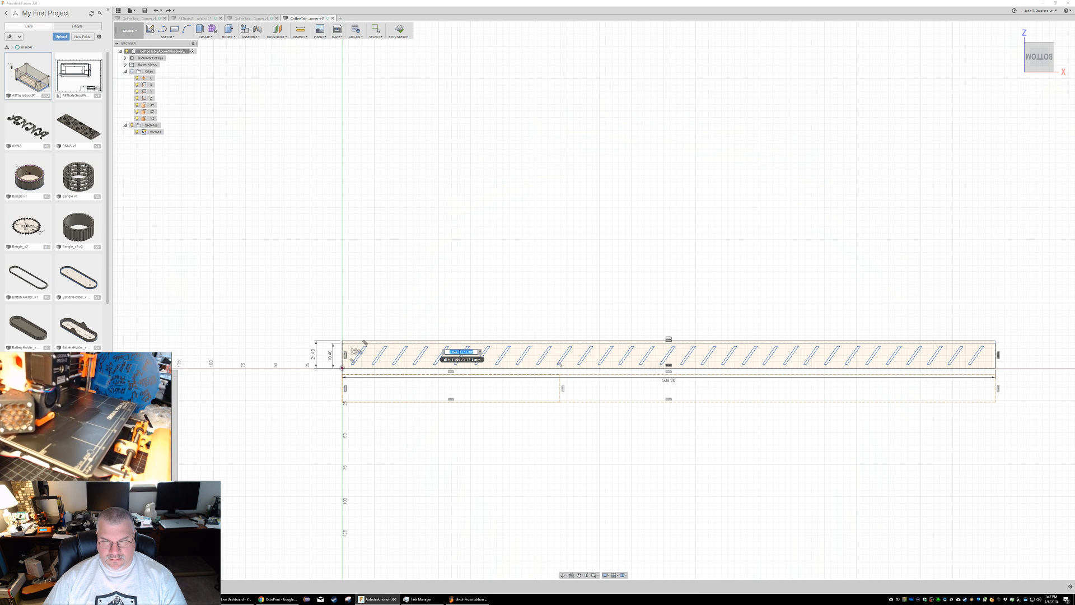
left_click(457, 352)
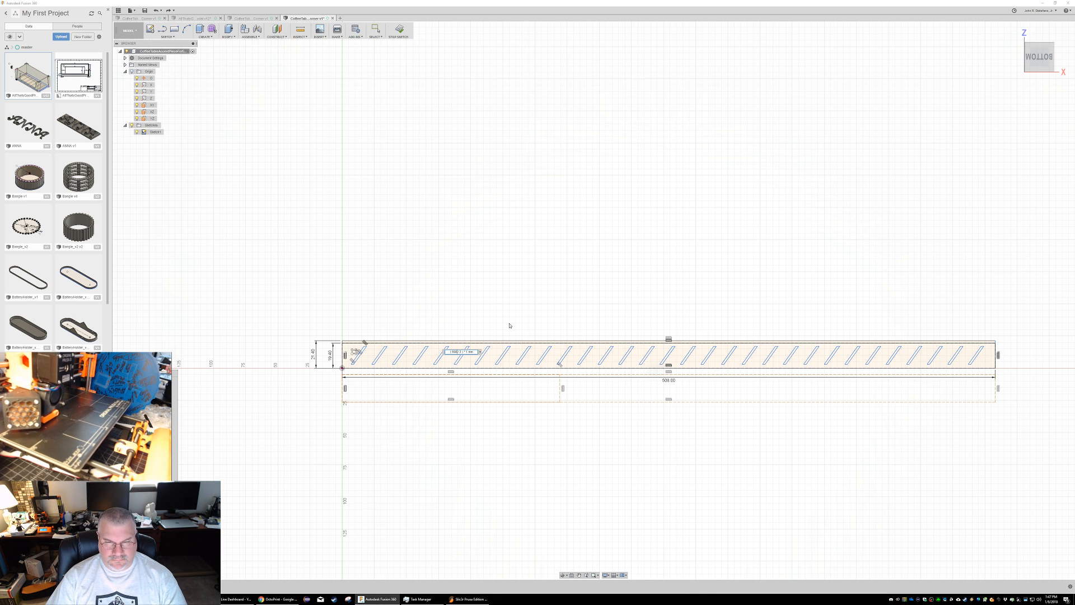
key("Return")
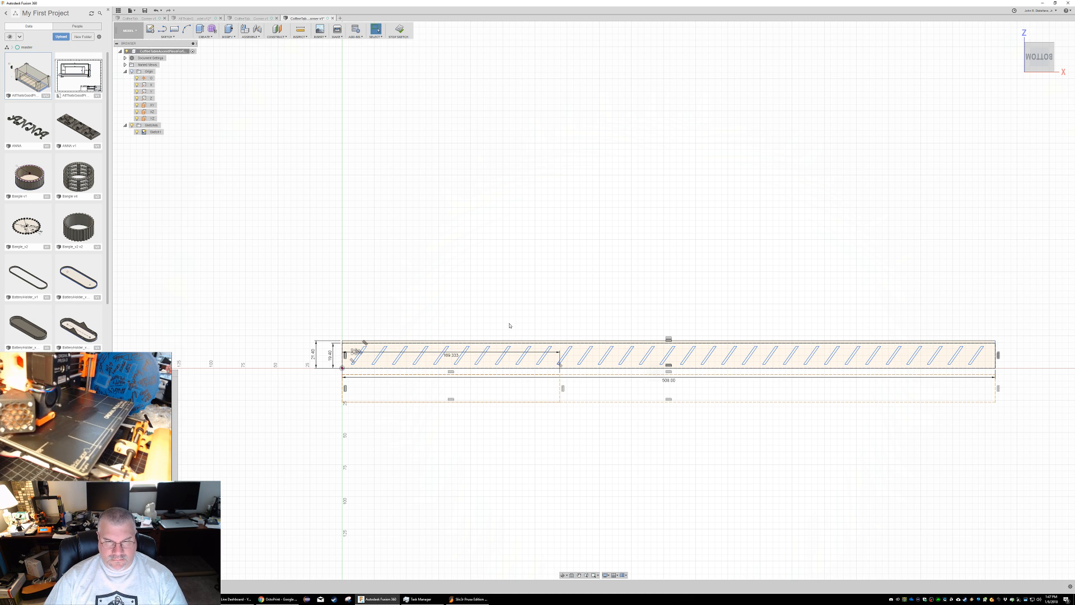
double_click(450, 356)
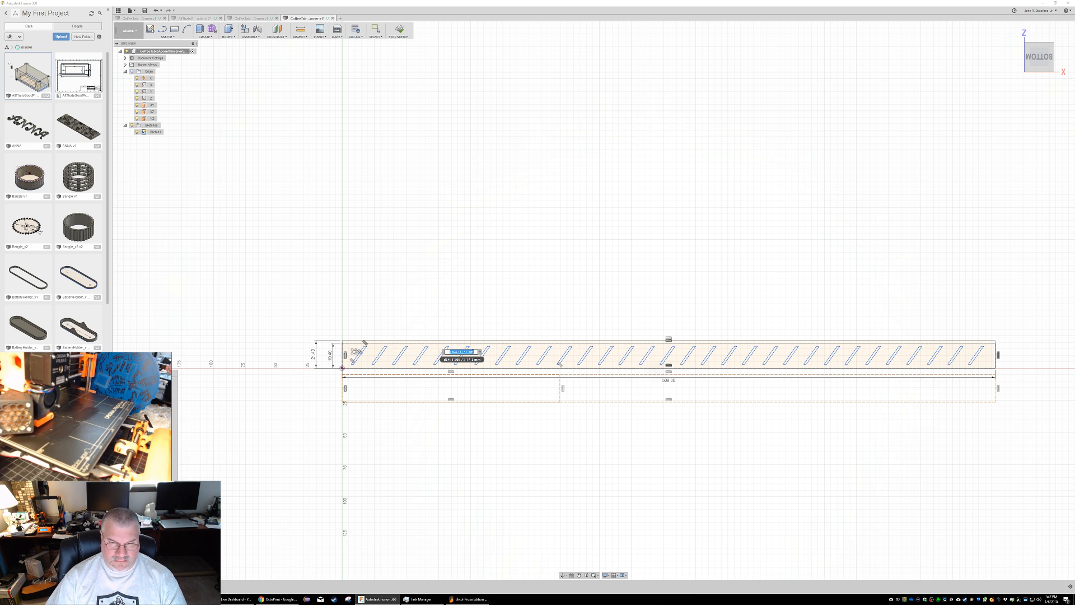
key("Return")
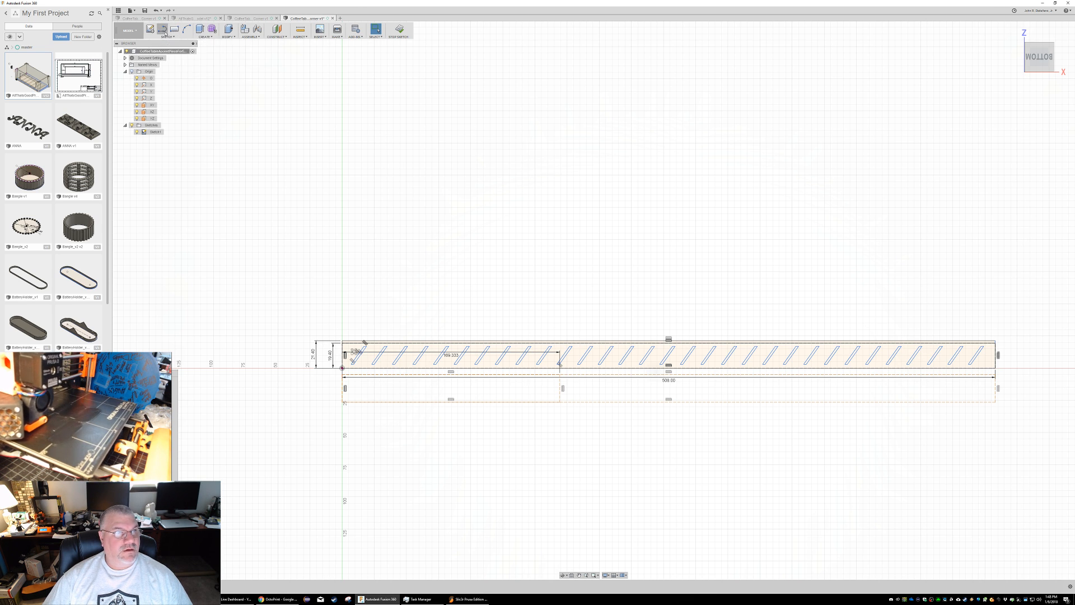
Step: Draw a vertical construction line between the slots nearest the first-third mark, from the line just inside the strip's upper edge to its lower edge
key("l")
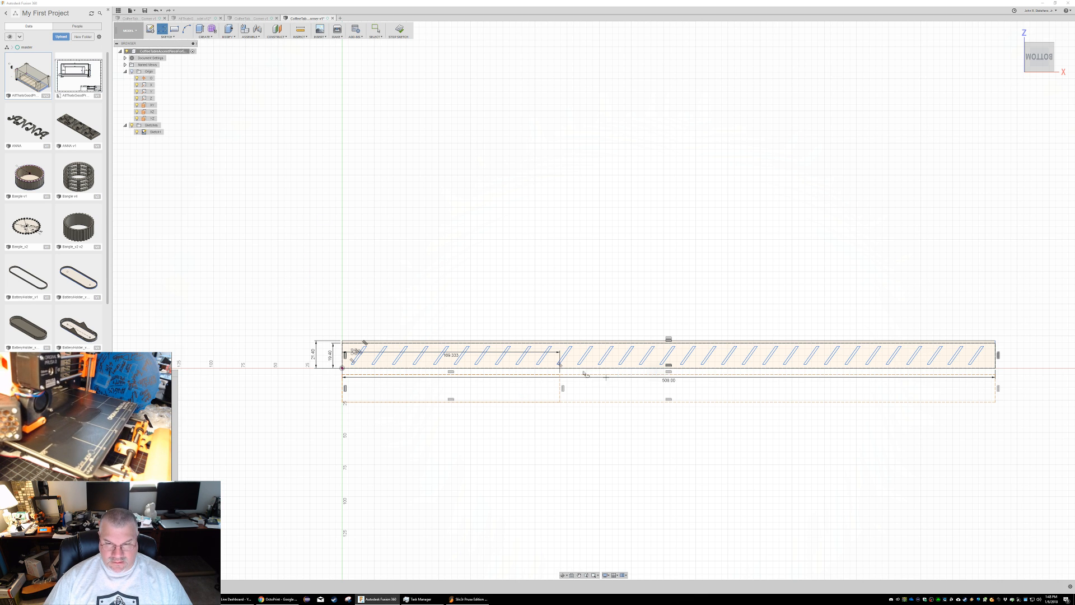
left_click(556, 344)
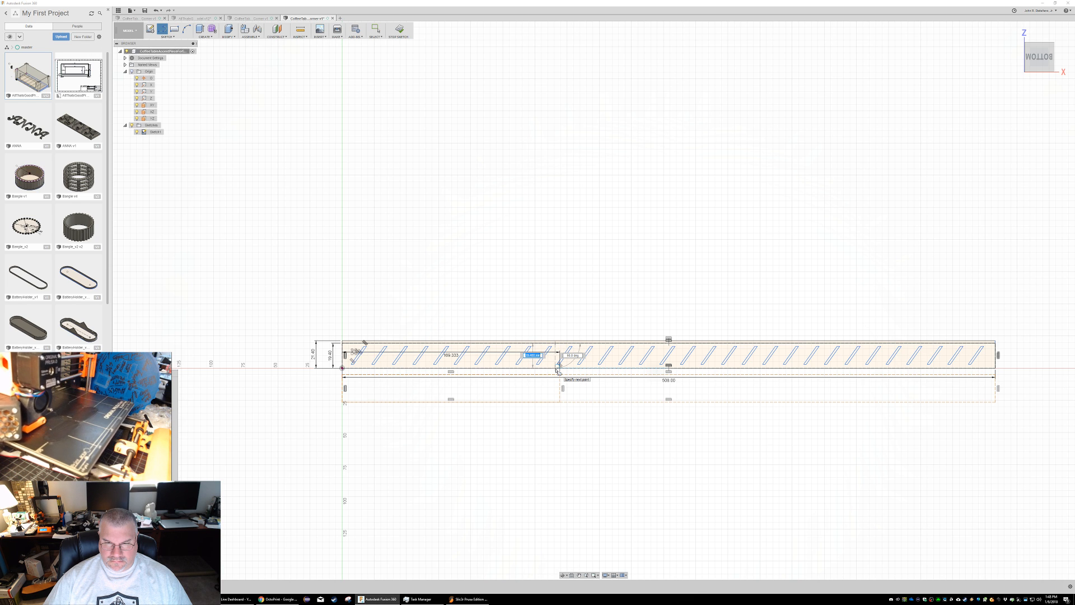
left_click(558, 371)
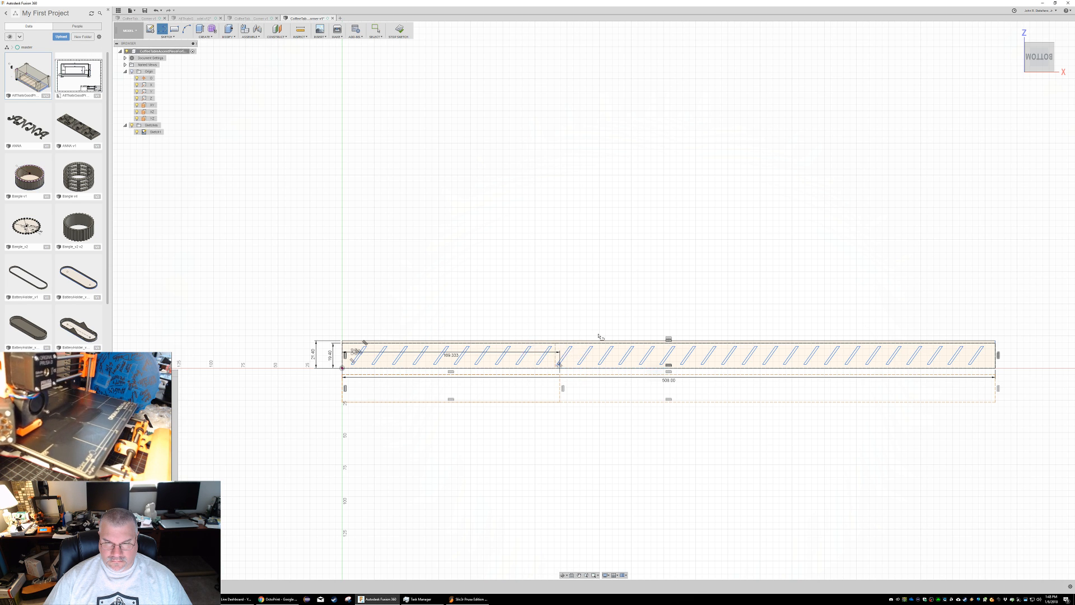
scroll(554, 348, "up", 1)
scroll(555, 348, "up", 3)
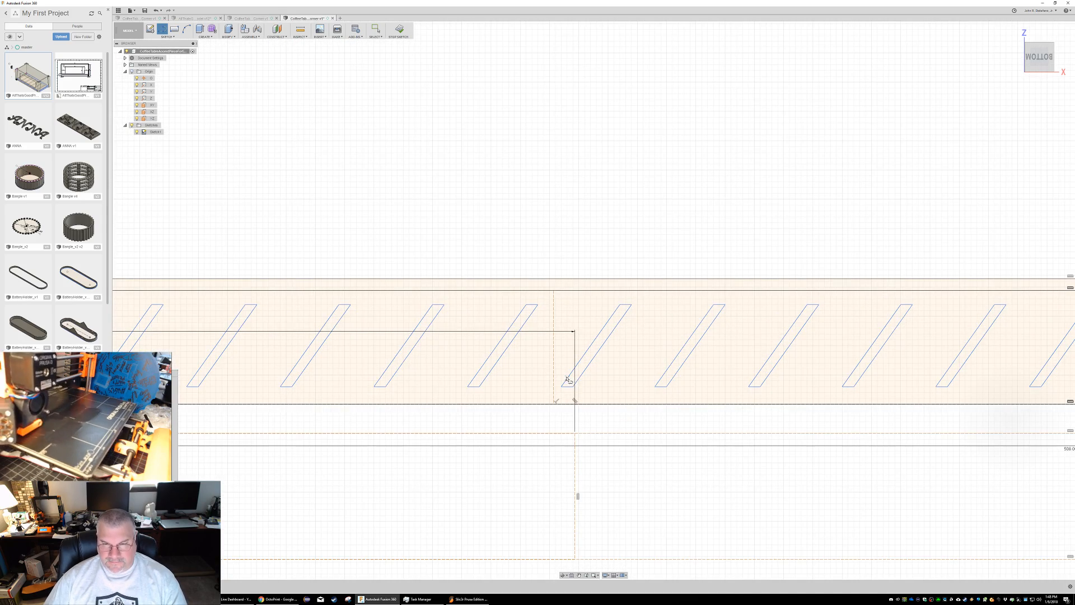
scroll(780, 312, "down", 5)
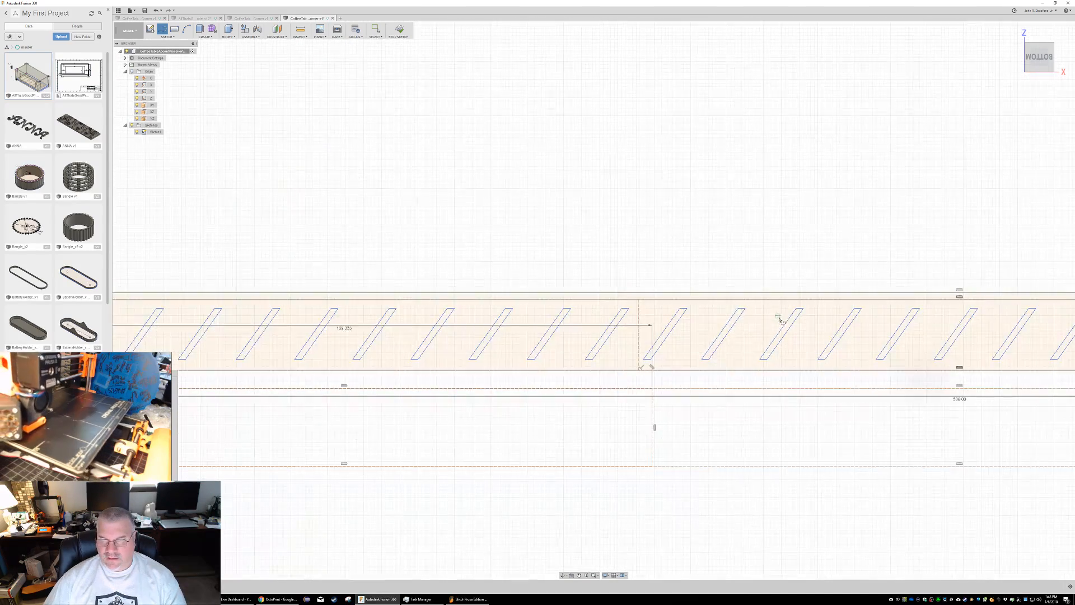
key("Escape")
Step: Sketch a rectangle from the first-third rectangle's upper right corner, with the same height and a width of 508/3 mm
mouse_move(786, 362)
middle_mouse_down()
mouse_move(526, 387)
mouse_move(459, 380)
middle_mouse_up()
left_click(174, 30)
left_click(403, 330)
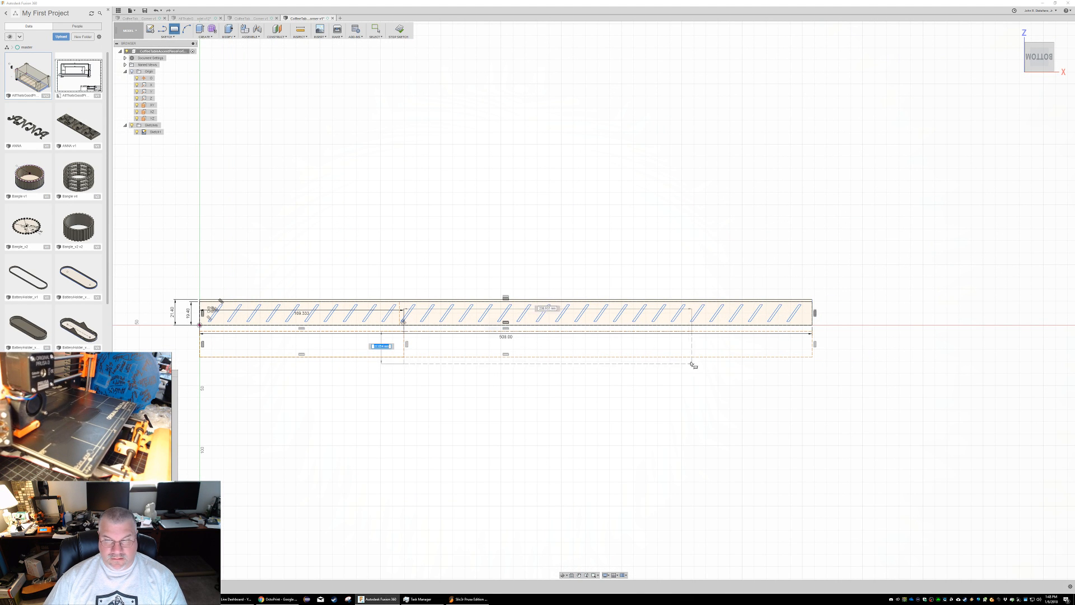
key("Tab")
type("508/3")
key("Return")
key("Escape")
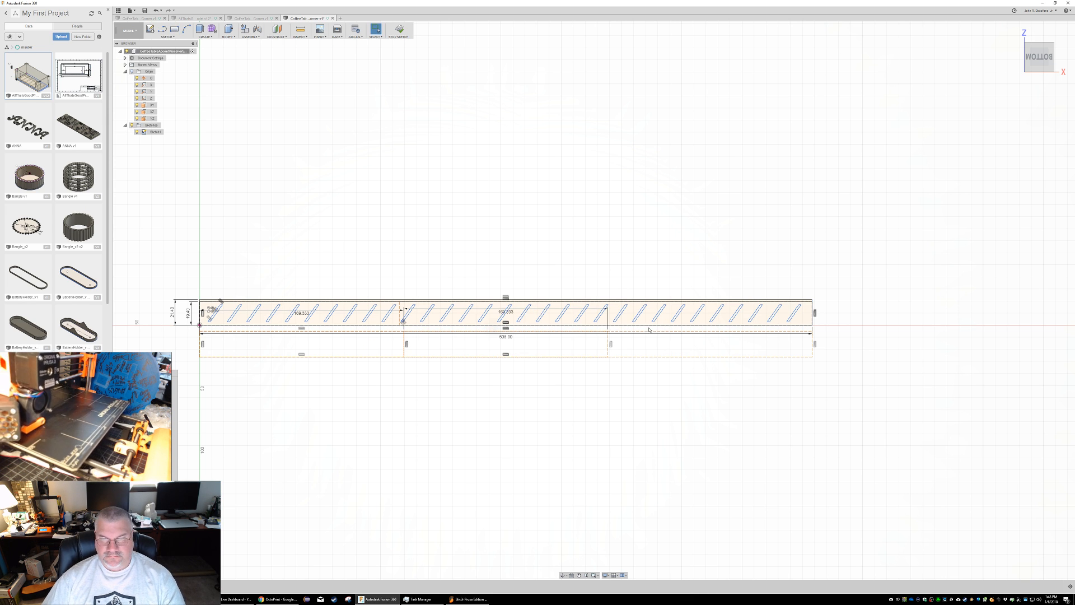
Step: Draw a vertical construction line across the strip between the slots nearest the second-third mark, ending on the strip's lower edge
scroll(616, 319, "down", 1)
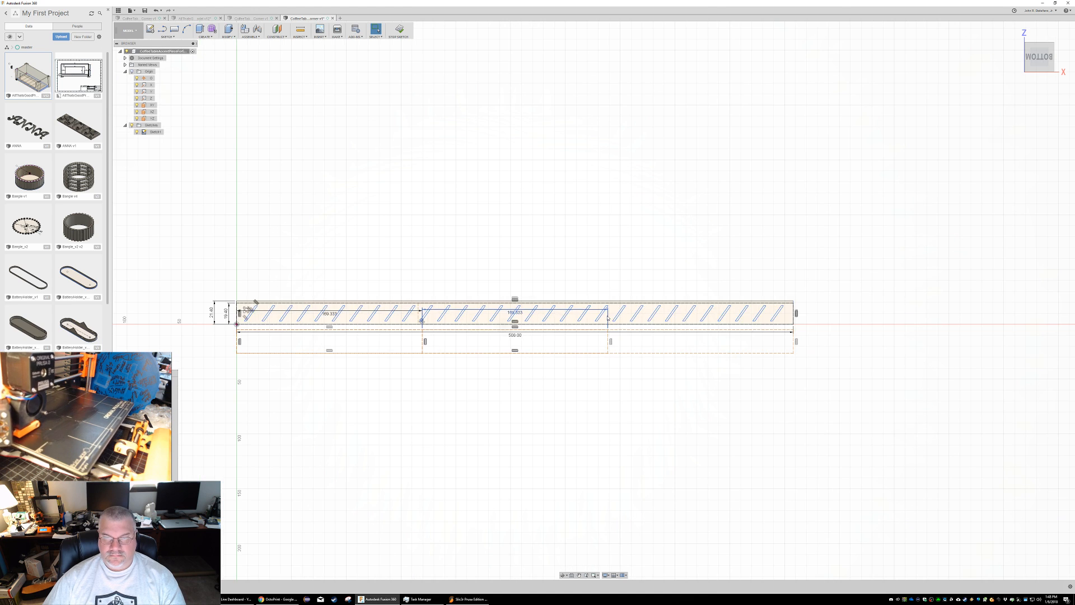
left_click(168, 37)
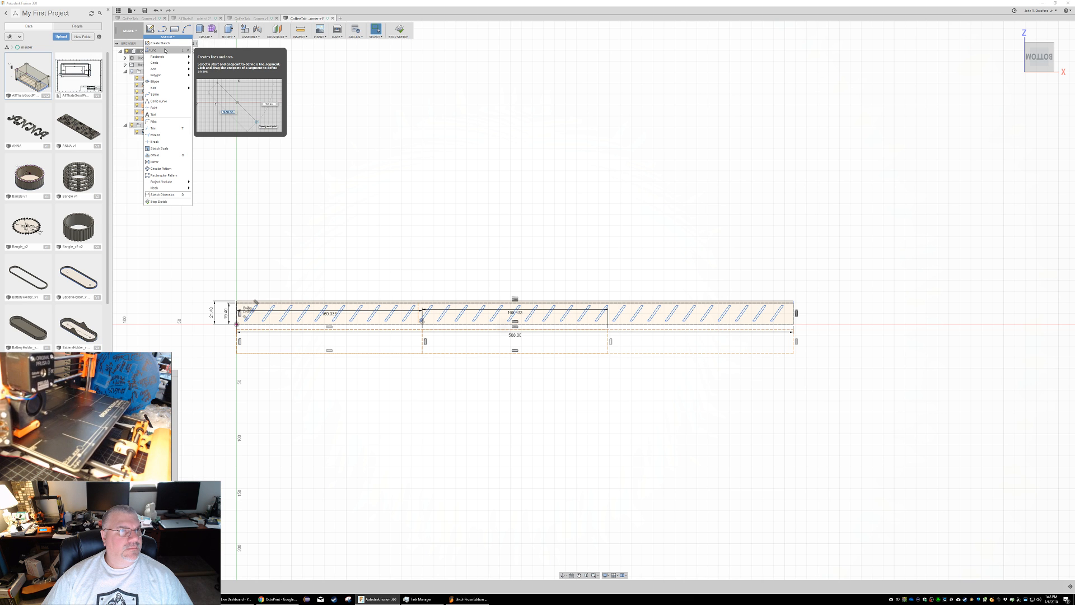
left_click(165, 51)
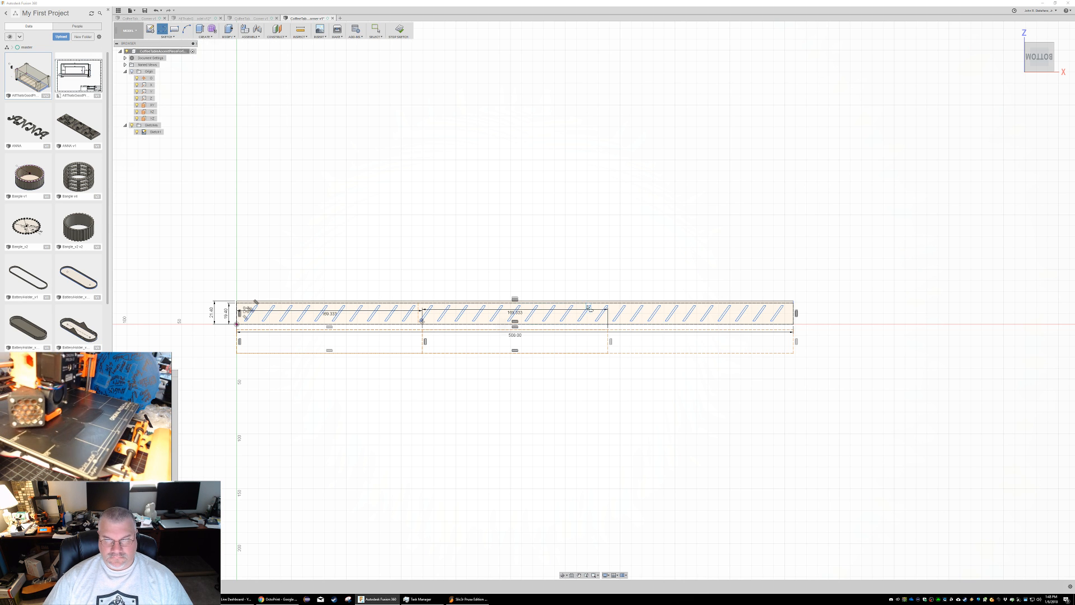
scroll(606, 318, "up", 5)
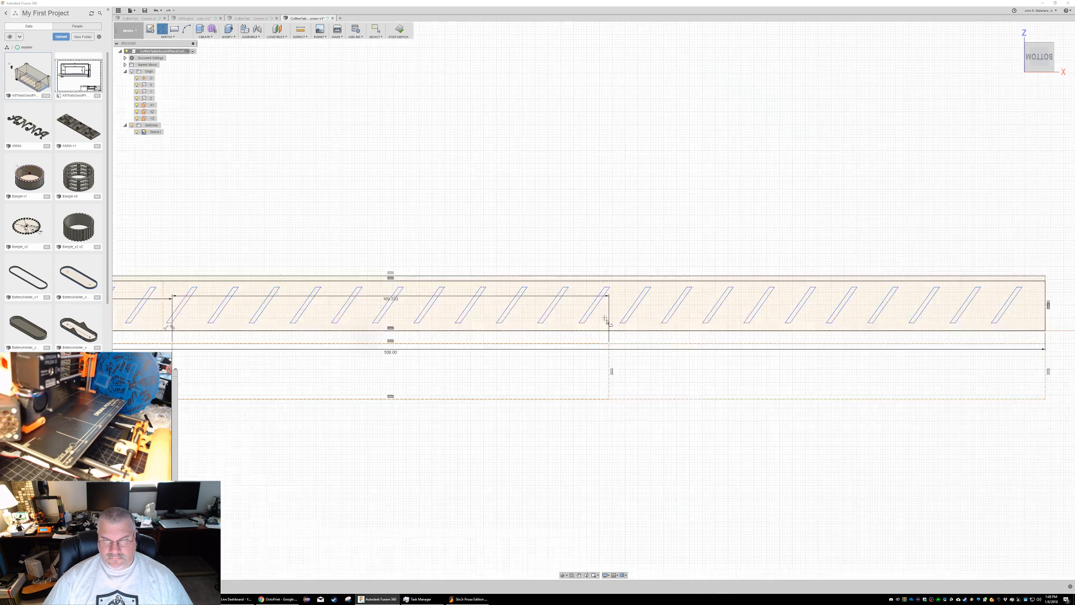
scroll(608, 324, "up", 2)
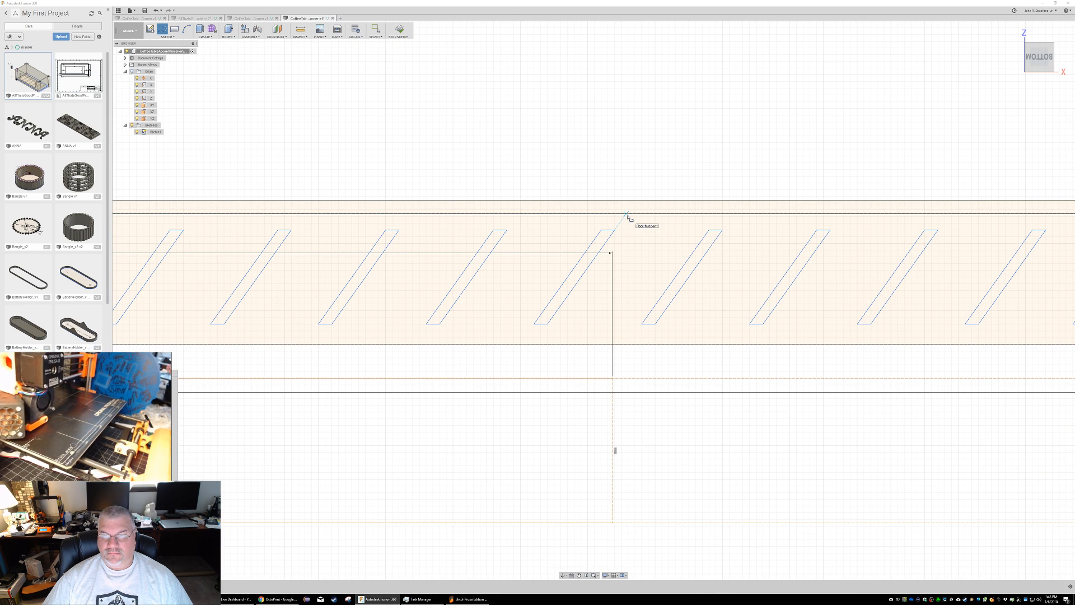
left_click(626, 216)
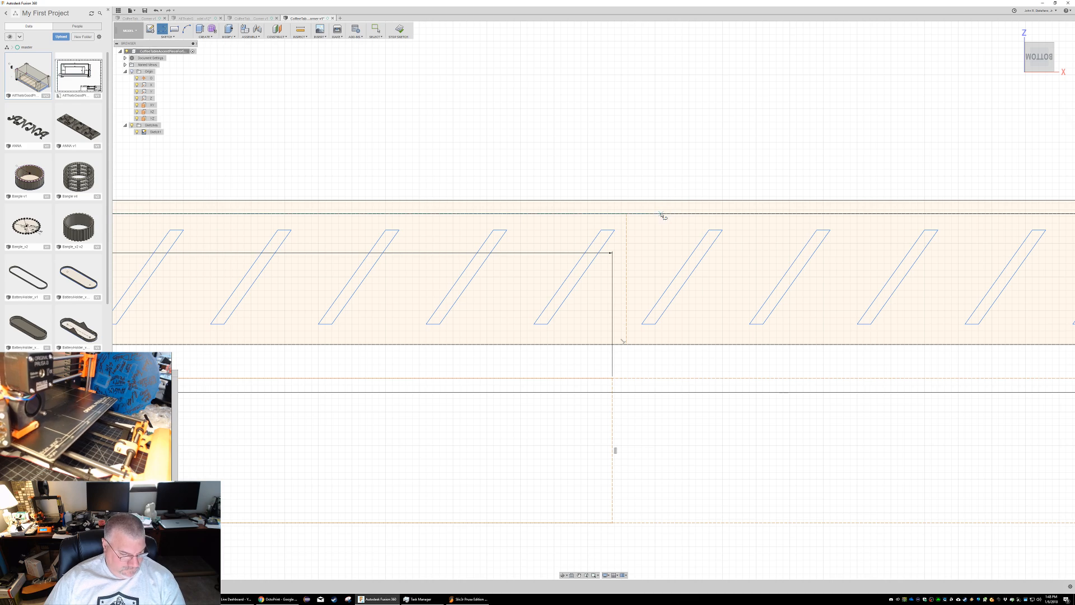
key("Escape")
key("Escape")
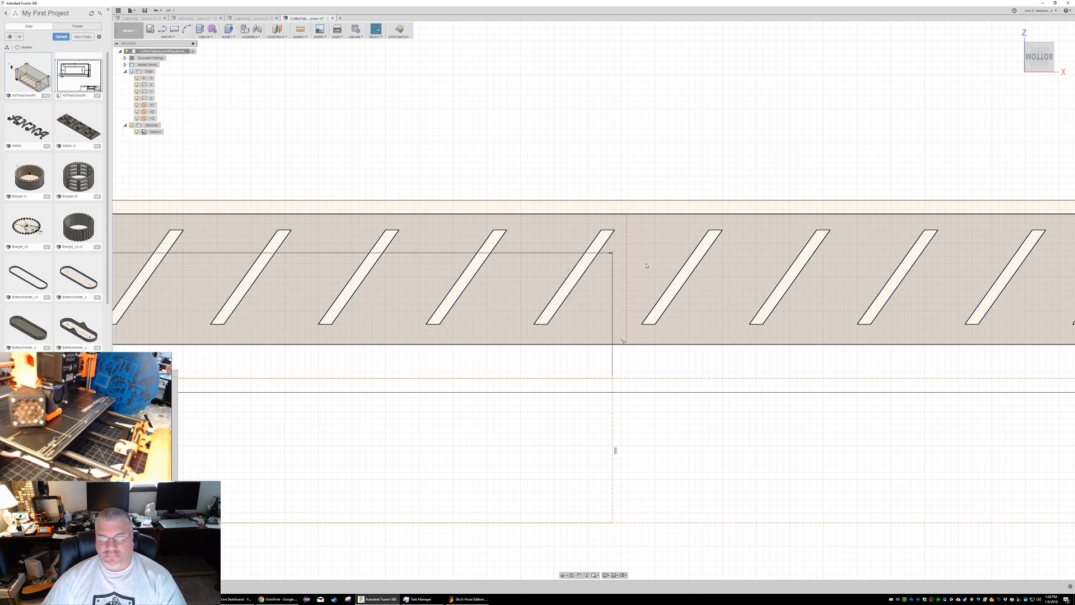
Step: Finish the sketch, show the strip's solid body, and inspect the two dividing lines on it
scroll(614, 179, "down", 4)
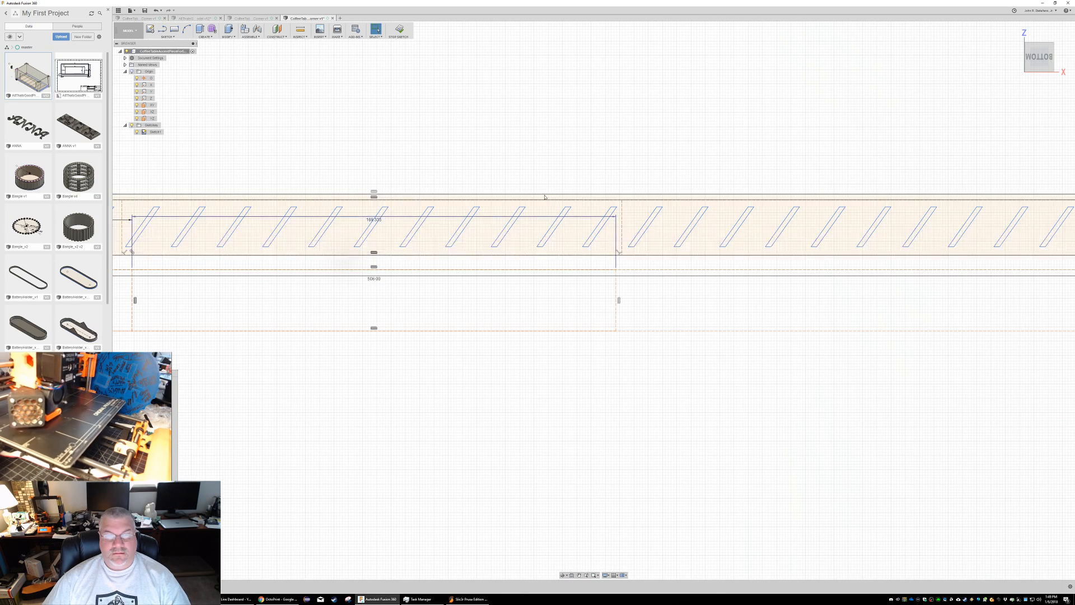
scroll(549, 155, "down", 5)
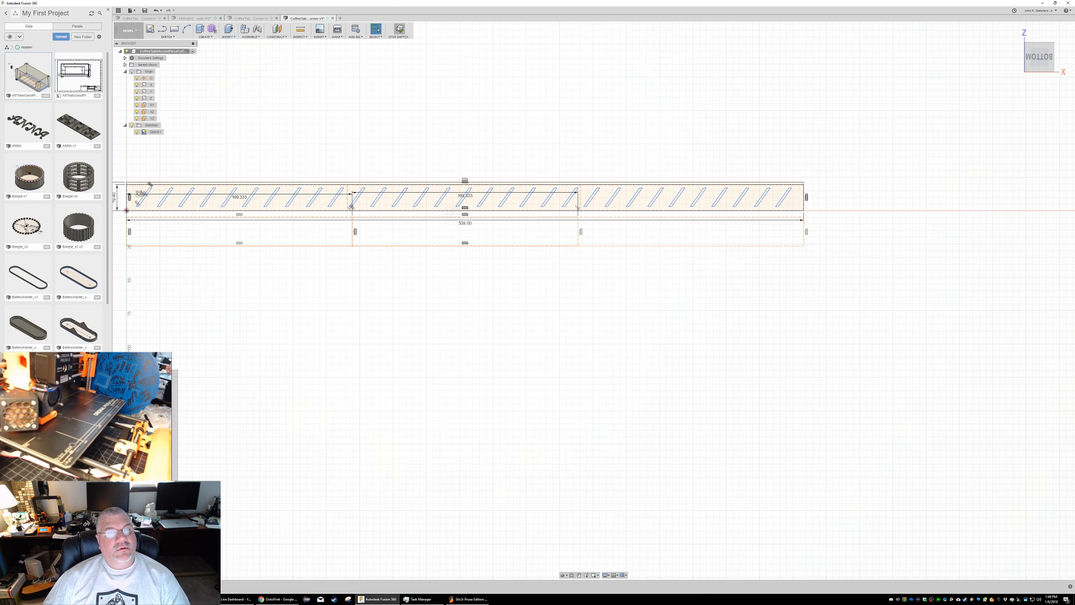
left_click(400, 30)
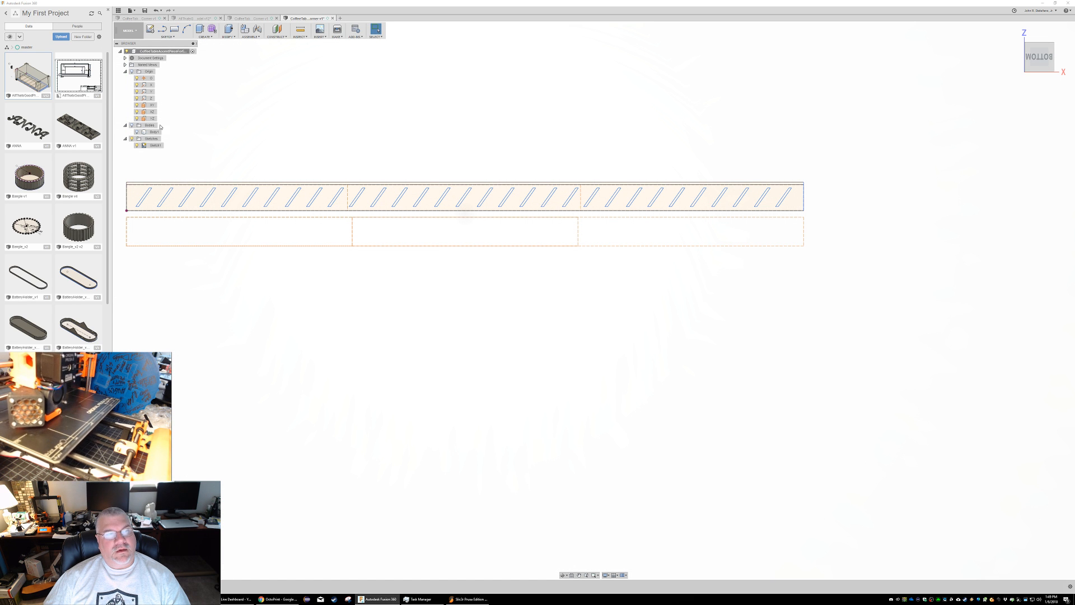
left_click(136, 132)
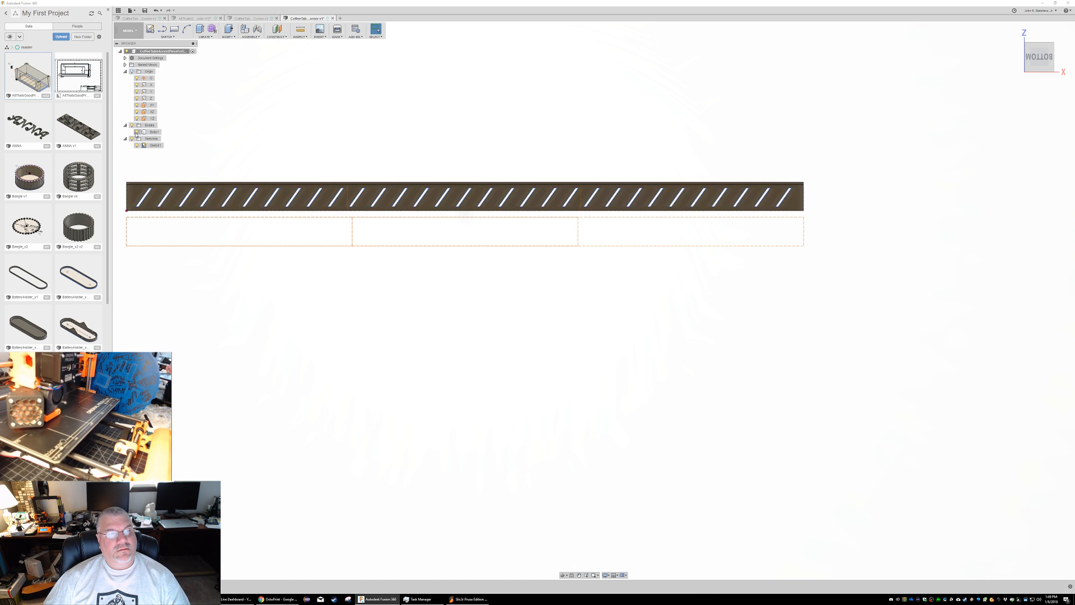
left_click(581, 206)
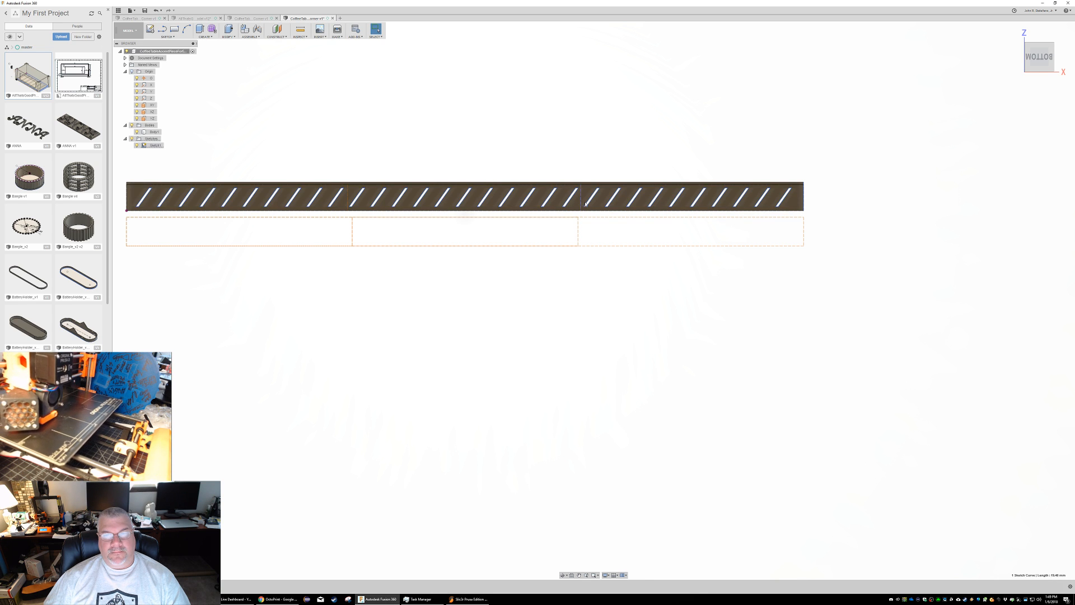
scroll(581, 182, "up", 8)
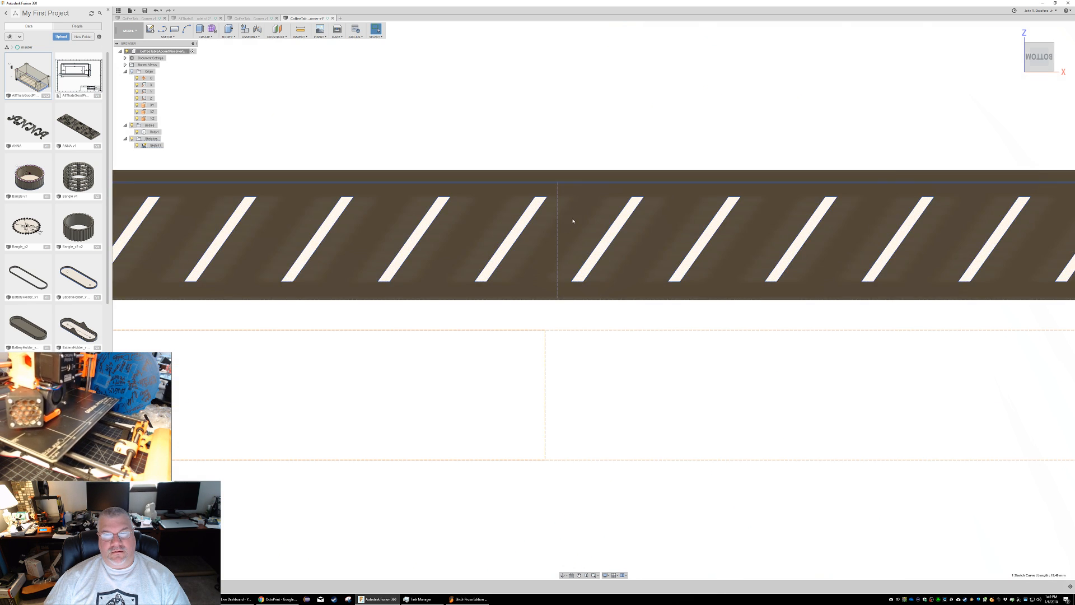
scroll(708, 306, "down", 3)
mouse_move(804, 331)
middle_mouse_down("shift")
mouse_move(825, 301)
mouse_move(839, 319)
mouse_move(866, 322)
mouse_move(839, 326)
mouse_move(837, 343)
mouse_move(833, 319)
mouse_move(838, 333)
middle_mouse_up("shift")
scroll(837, 332, "down", 5)
middle_click_drag(881, 267, 881, 294, "shift")
key("Escape")
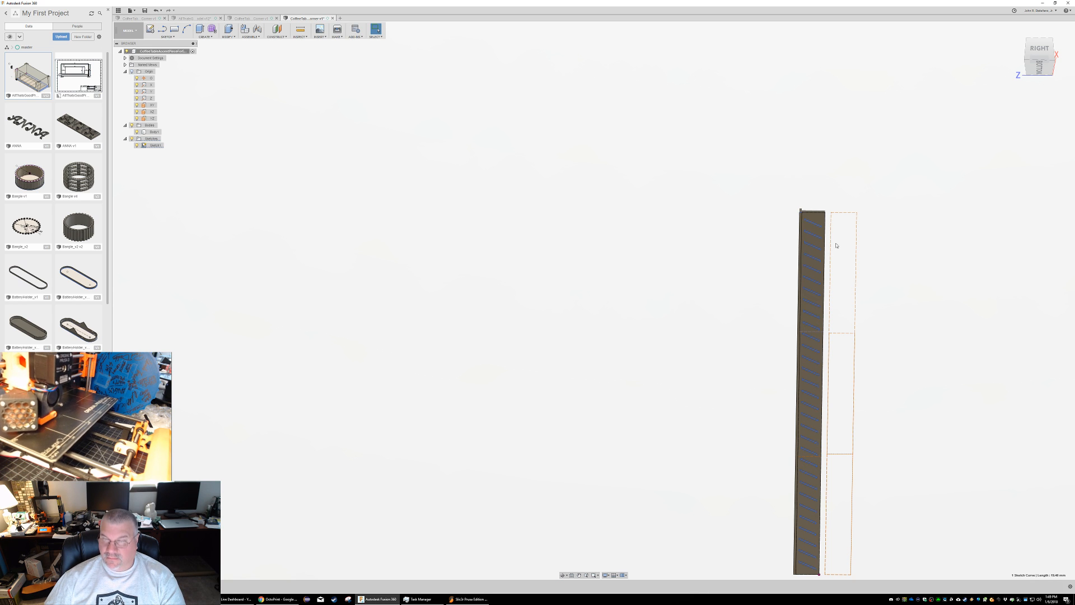
key("i")
left_click(830, 214)
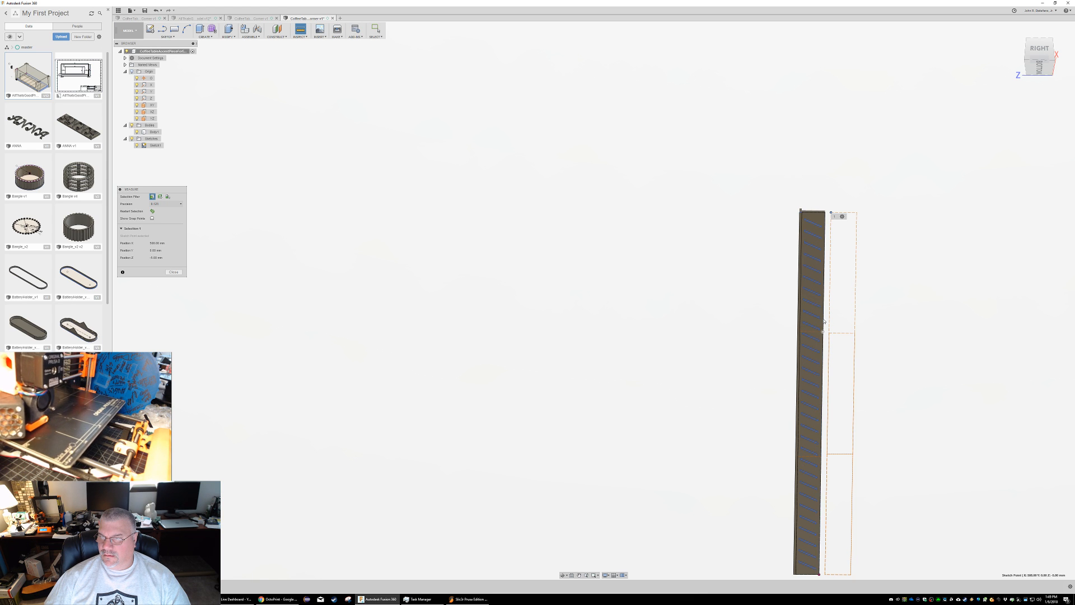
key("Escape")
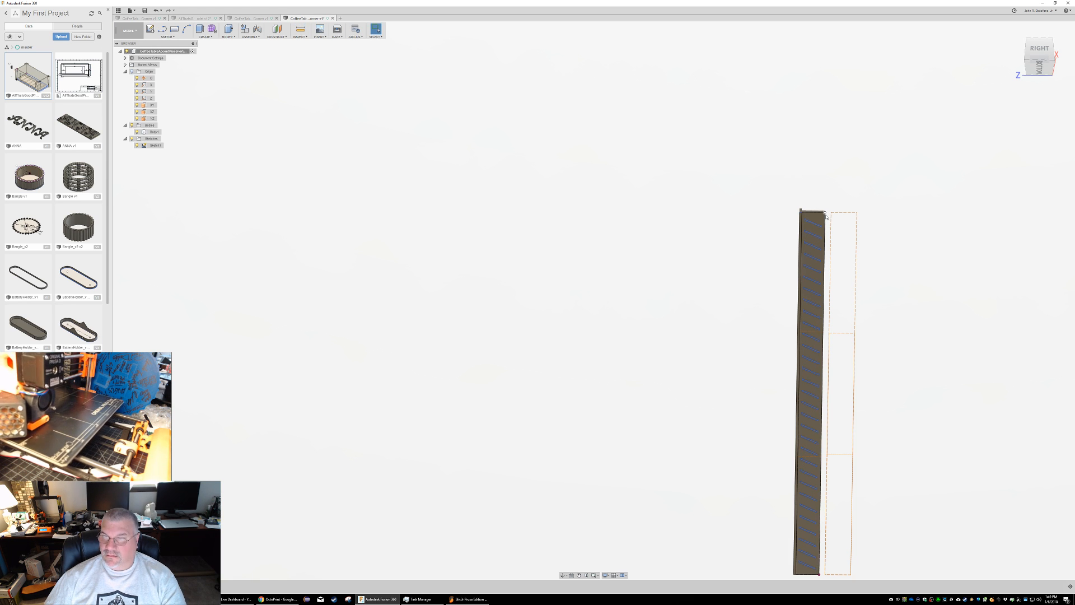
Step: Measure along the strip's lower edge from its end corner to the nearest dividing line
key("i")
left_click(826, 214)
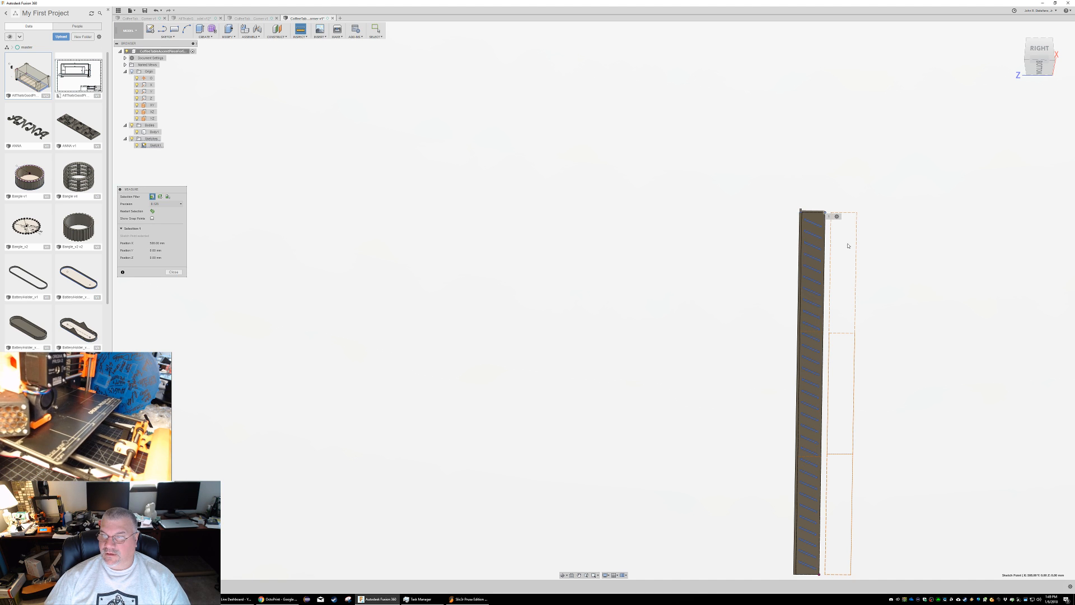
left_click(823, 332)
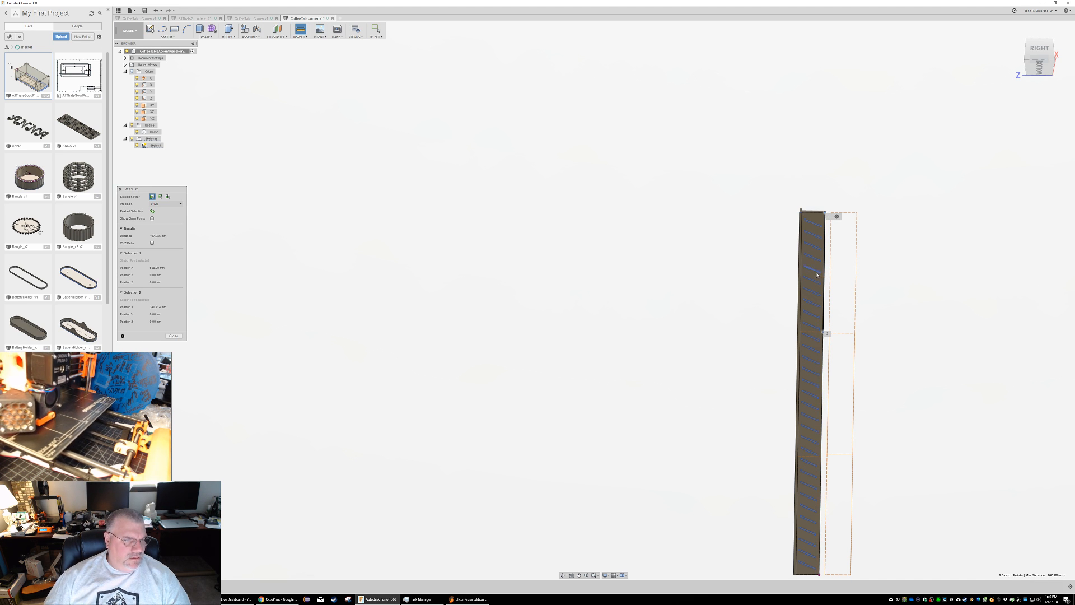
key("Escape")
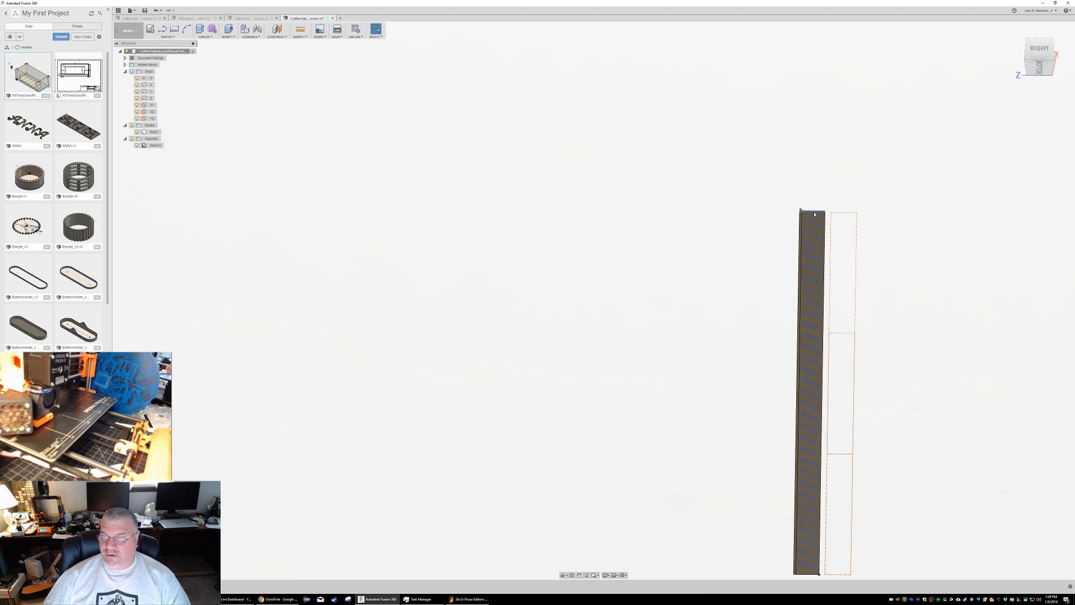
middle_click_drag(877, 223, 890, 238, "shift")
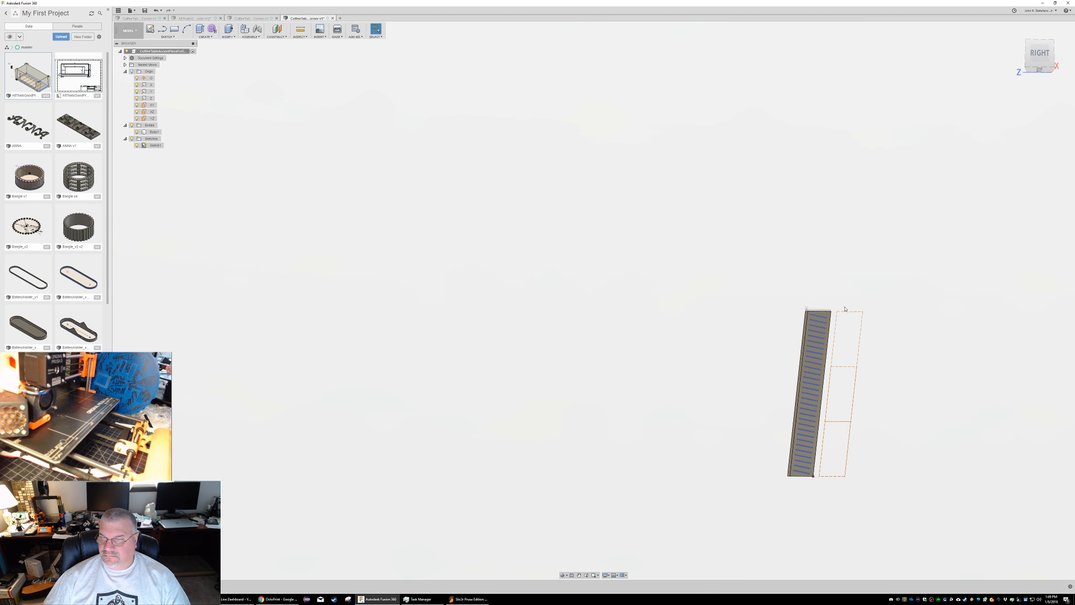
Step: Create an offset construction plane from the strip's end face, placed between the slots at the nearest dividing line
scroll(816, 313, "up", 4)
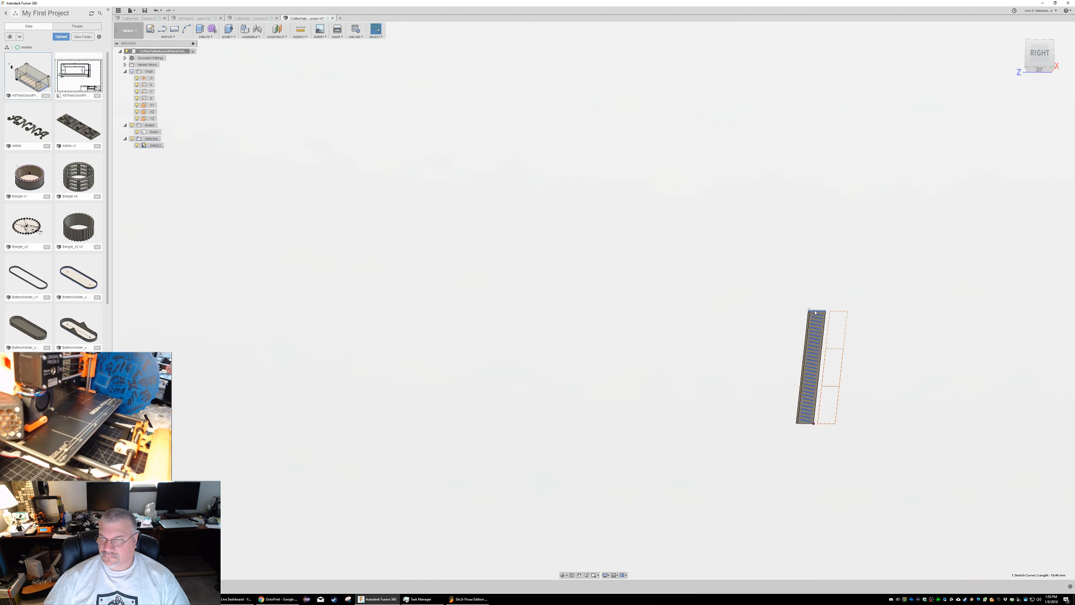
left_click(815, 313)
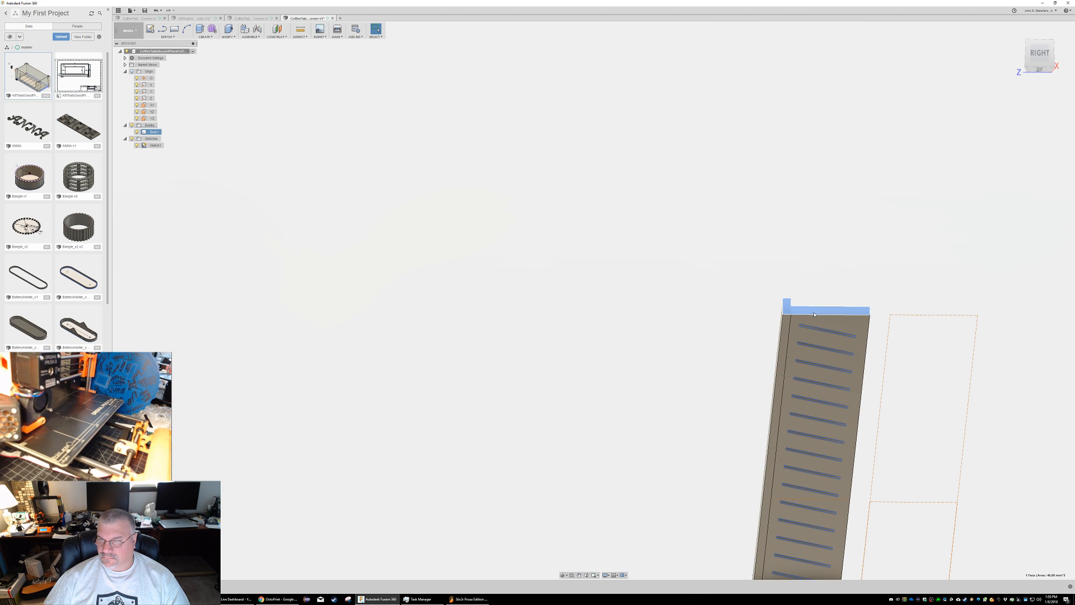
right_click_drag(814, 314, 879, 345)
left_click_drag(815, 310, 820, 499)
scroll(861, 483, "down", 1)
scroll(874, 477, "up", 2)
middle_click_drag(875, 476, 874, 440, "shift")
left_click_drag(768, 482, 769, 479)
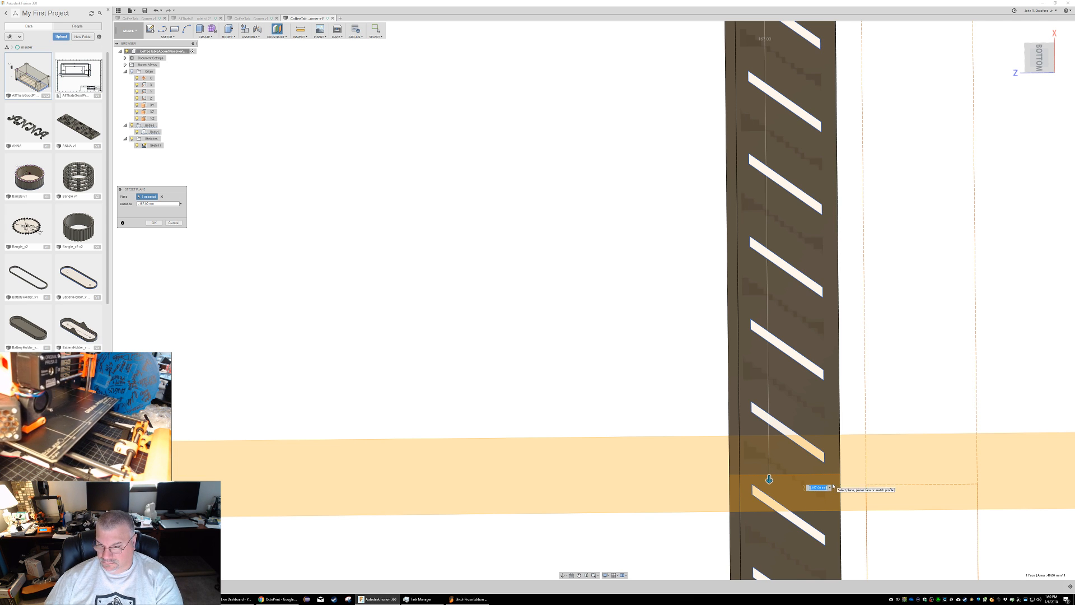
key("Return")
Step: Start a second offset plane from the same end face and move it along the strip towards the far end
scroll(840, 493, "down", 5)
middle_click_drag(926, 501, 676, 92)
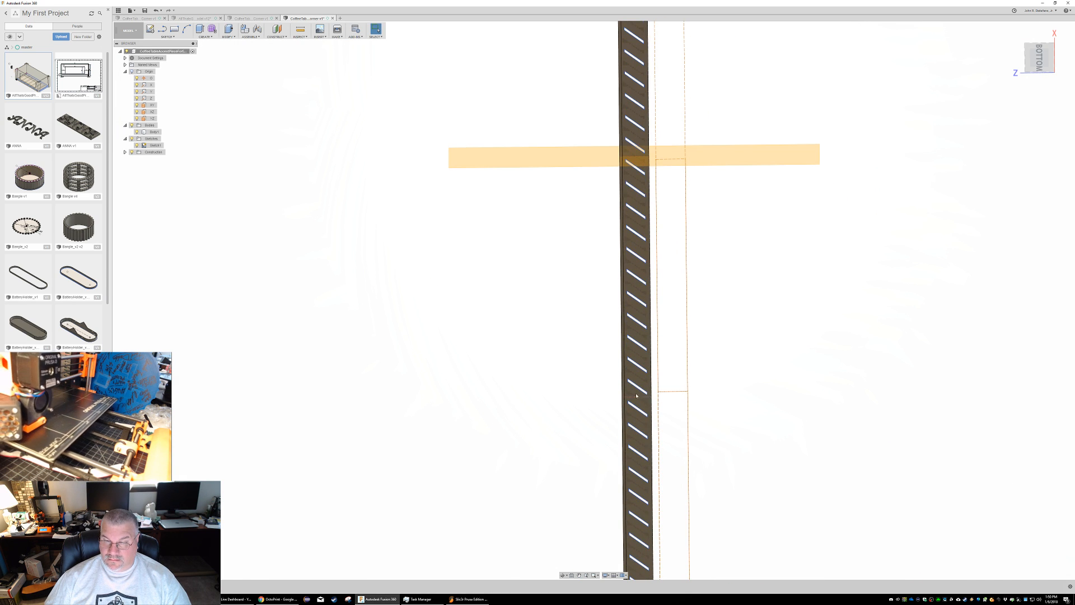
mouse_move(720, 309)
middle_mouse_down("shift")
mouse_move(720, 291)
mouse_move(720, 315)
middle_mouse_up("shift")
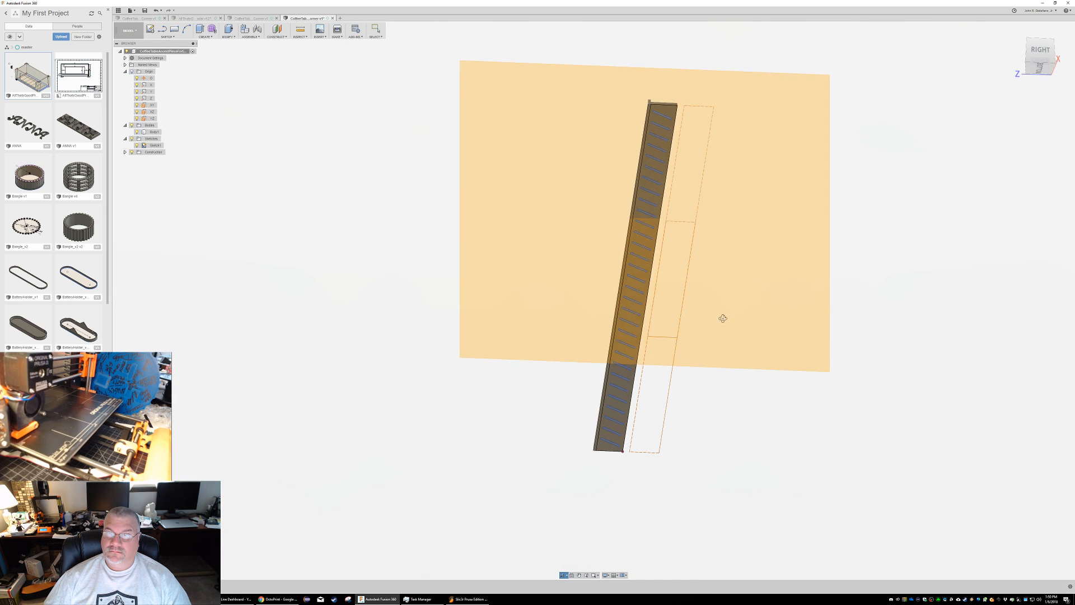
left_click(655, 105)
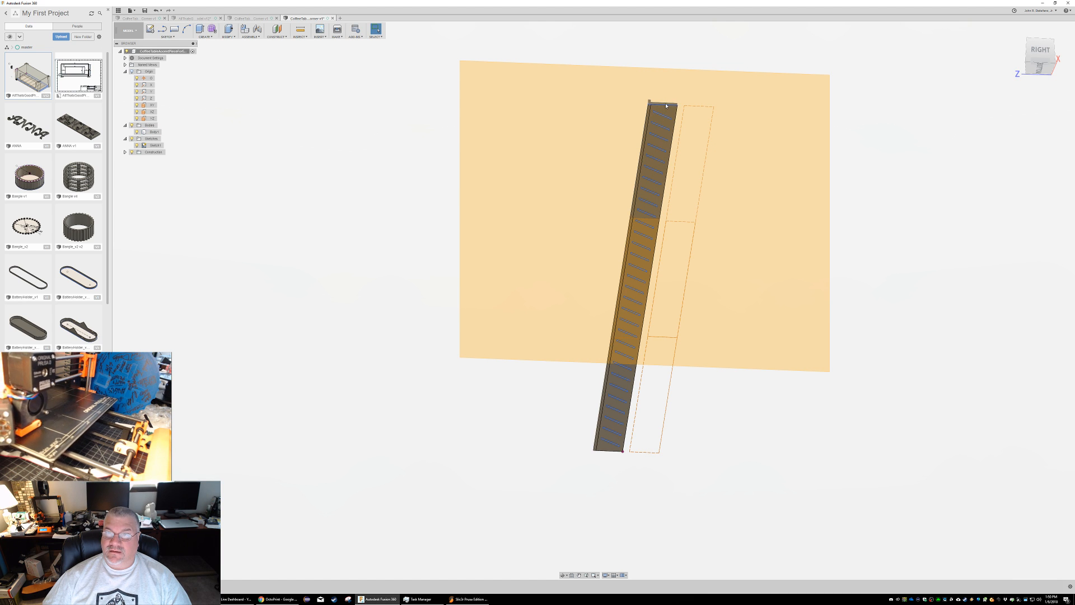
left_click(667, 104)
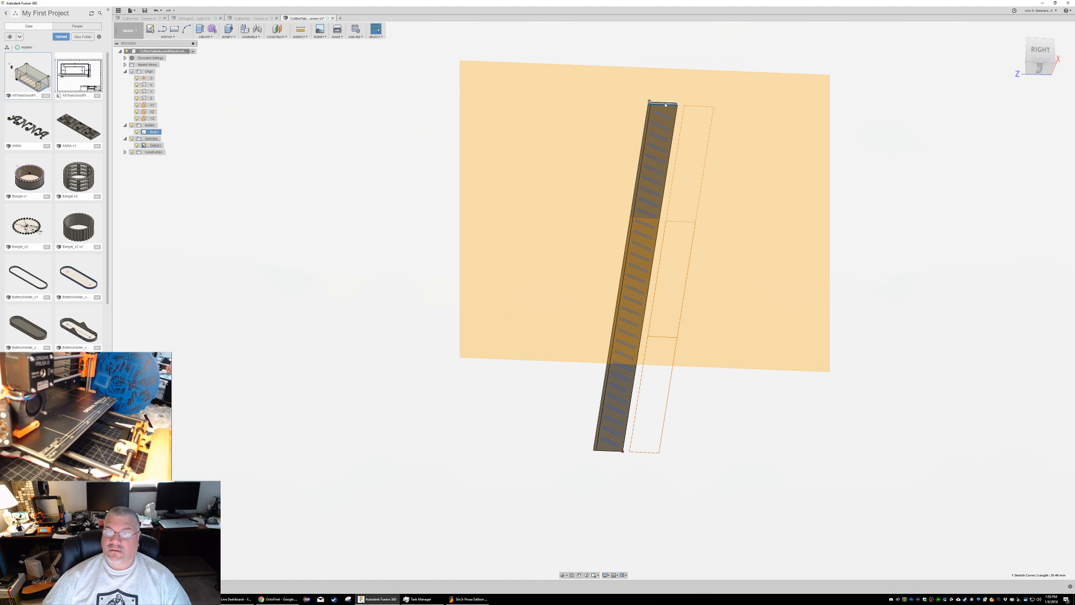
scroll(666, 105, "down", 1)
scroll(664, 104, "up", 5)
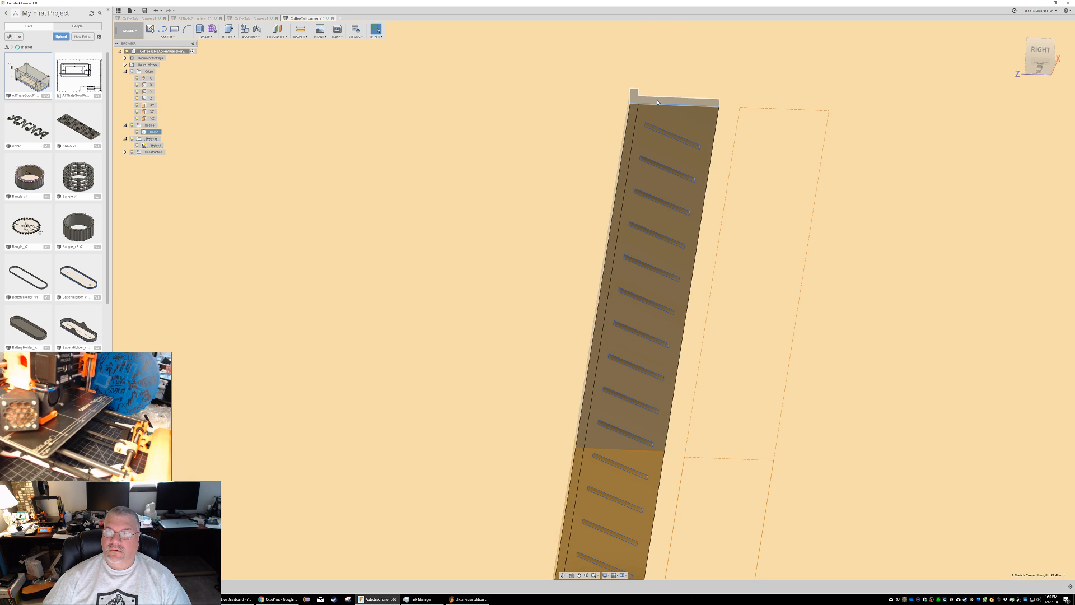
right_click(657, 103)
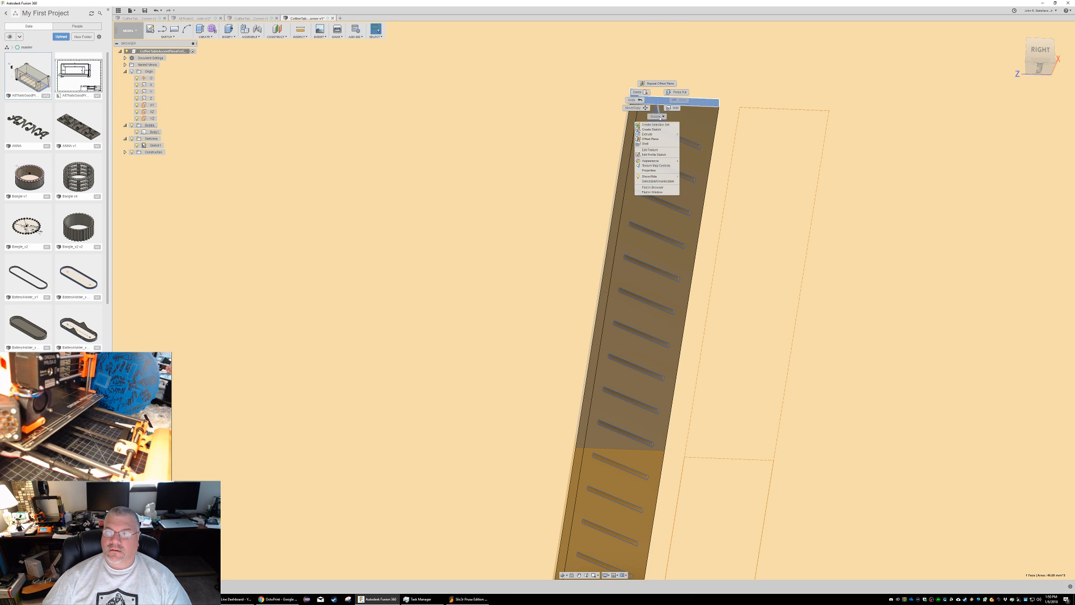
left_click(657, 83)
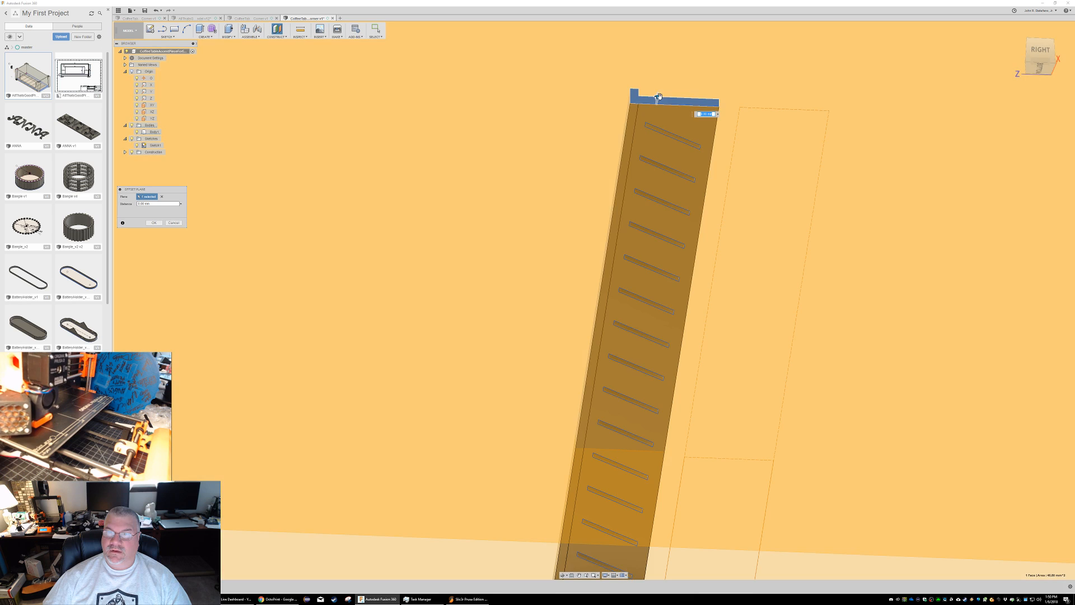
left_click_drag(658, 97, 585, 547)
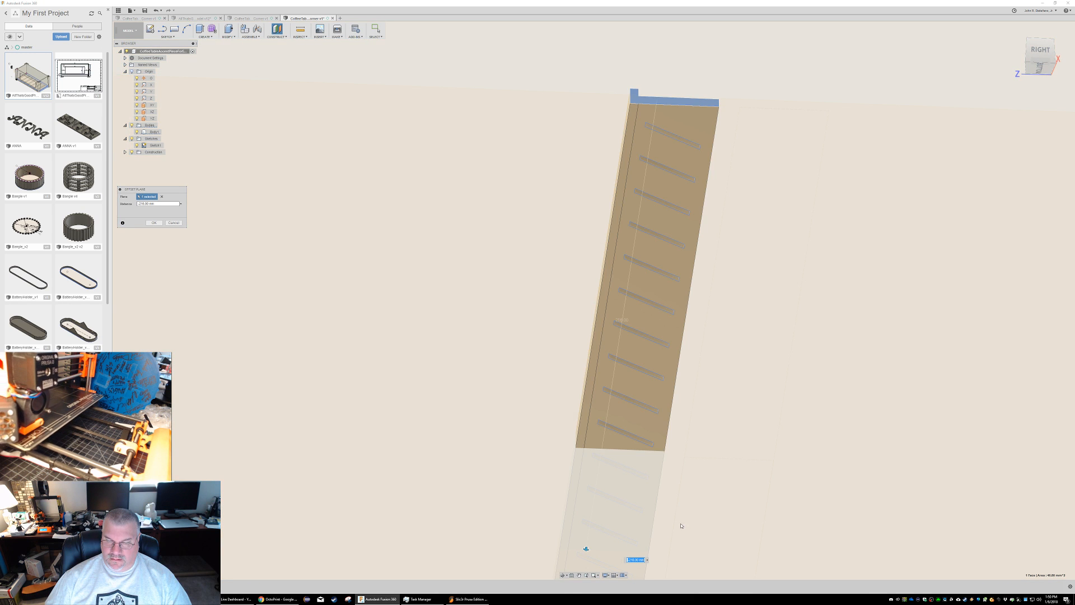
scroll(695, 530, "down", 2)
scroll(730, 496, "down", 1)
middle_click_drag(730, 476, 744, 65)
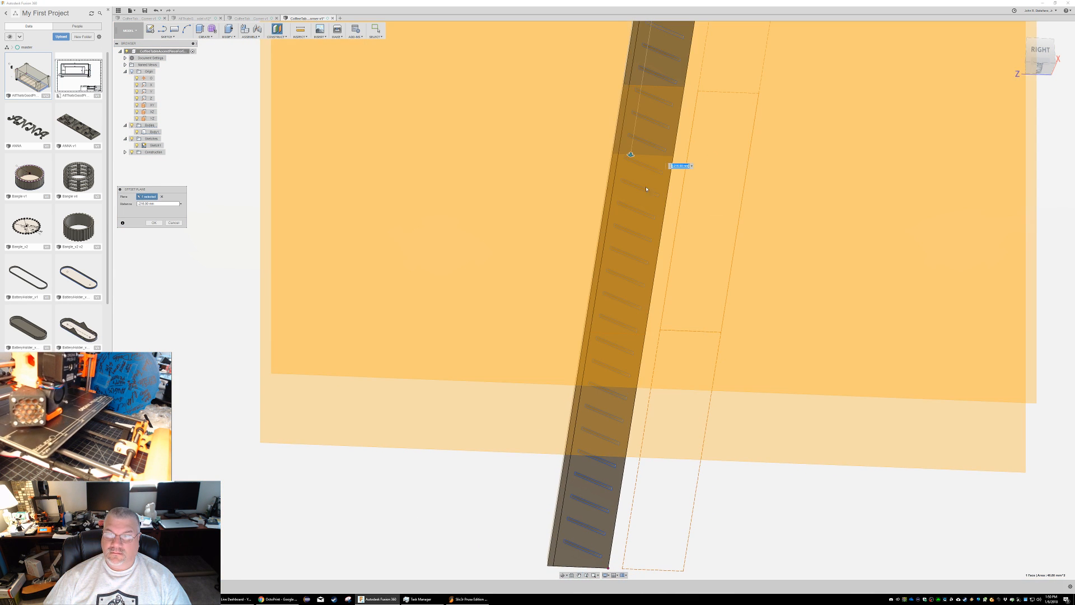
left_click_drag(630, 153, 586, 530)
Step: Position the second offset plane between the slots nearest the farther dividing line and create it
middle_click_drag(724, 460, 743, 329, "shift")
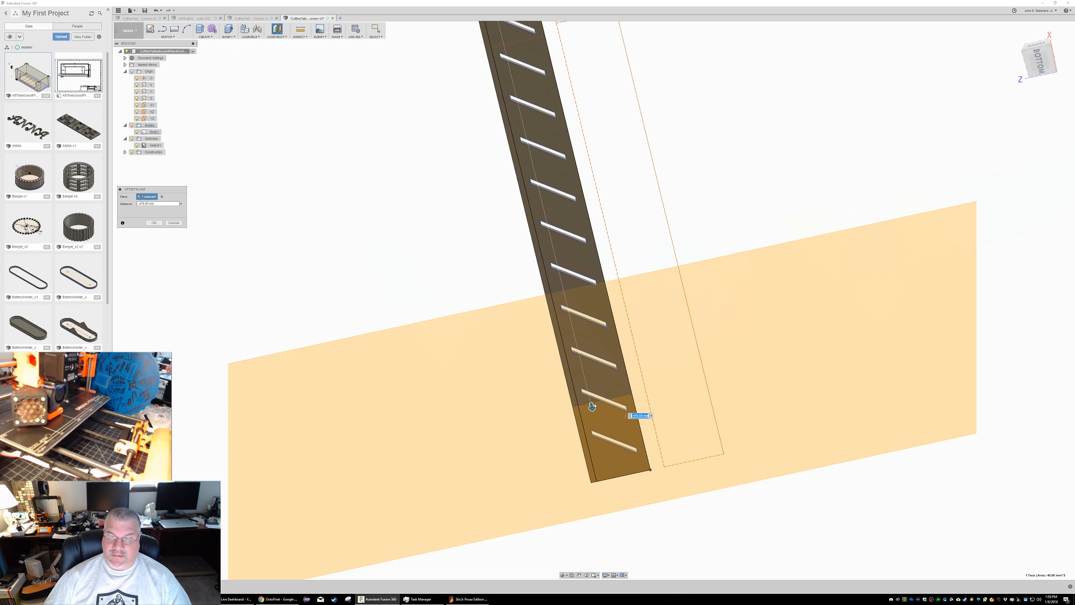
left_click_drag(592, 406, 527, 44)
scroll(528, 44, "down", 3)
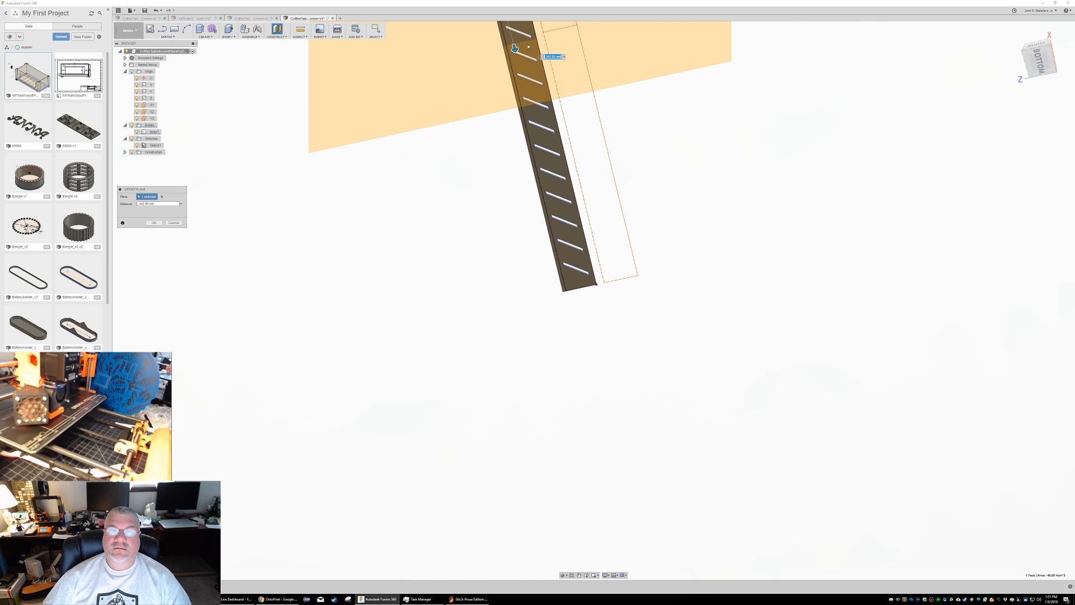
scroll(603, 75, "up", 6)
middle_click_drag(603, 75, 604, 68, "shift")
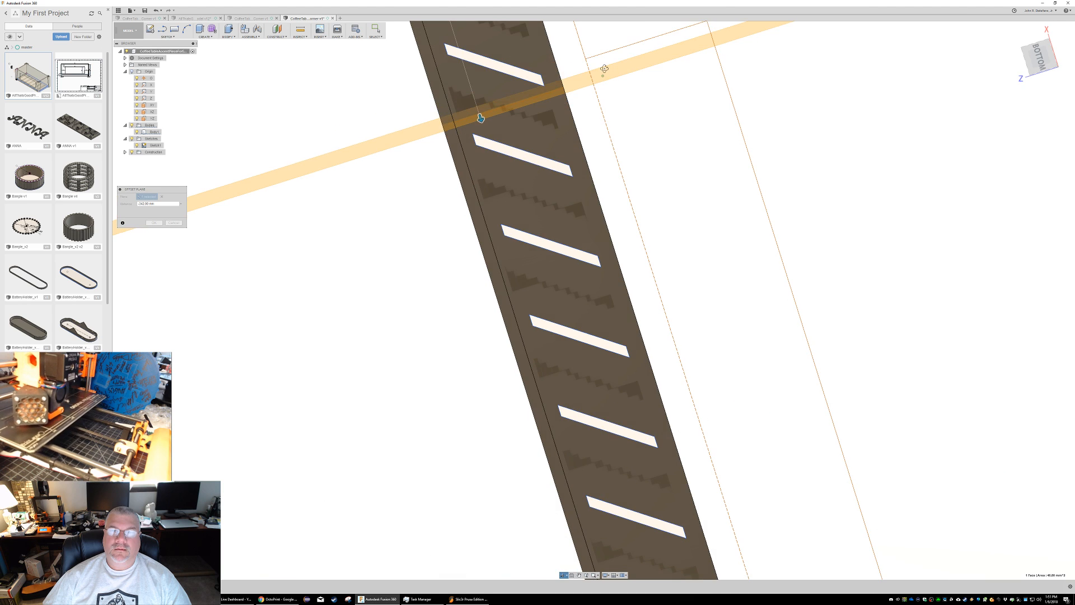
left_click(1043, 63)
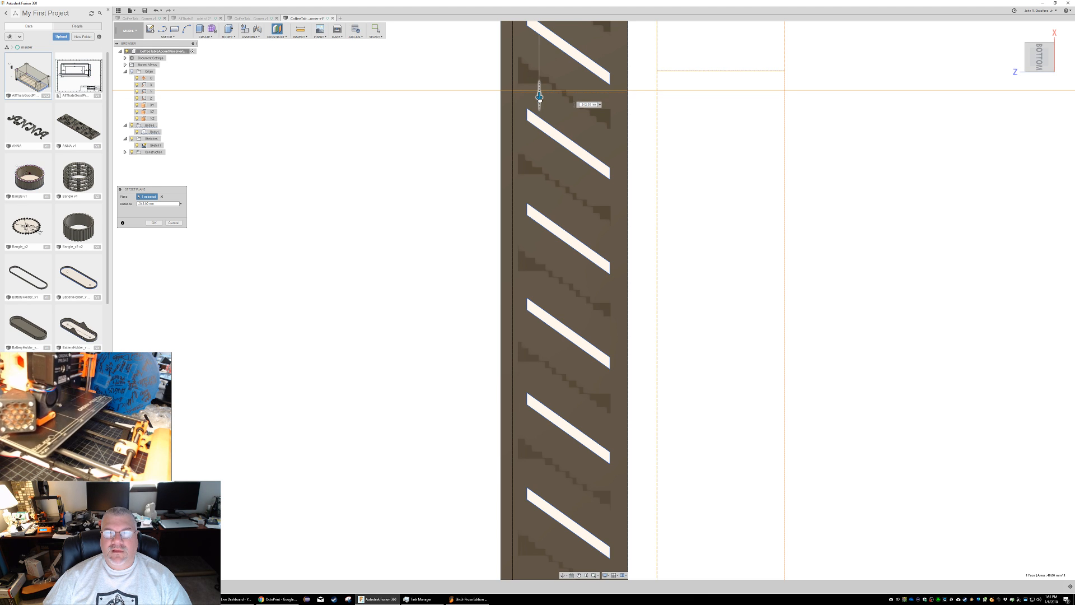
left_click_drag(539, 96, 539, 102)
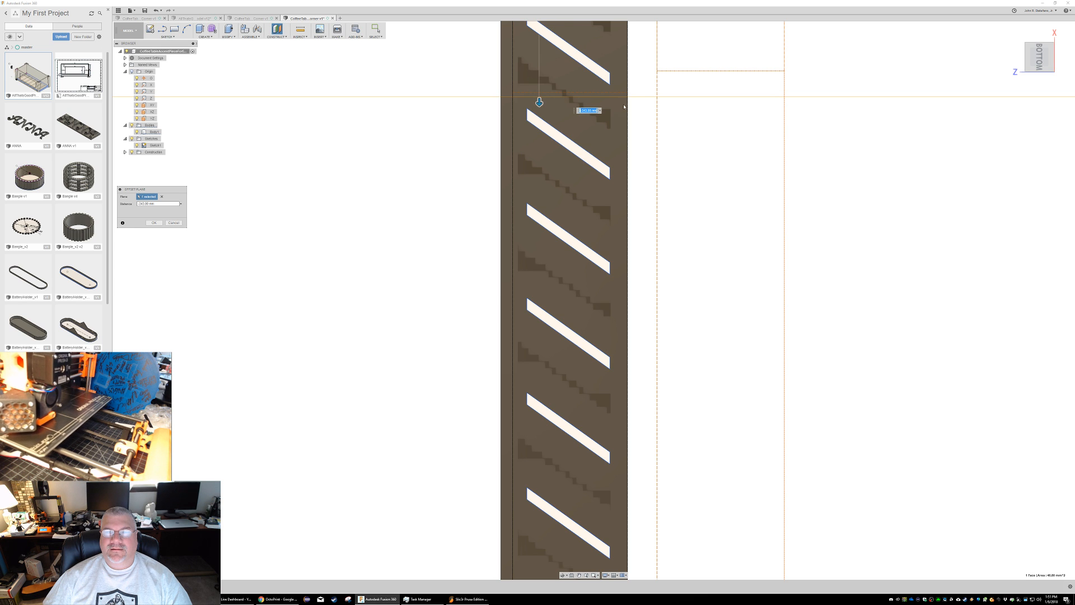
key("Return")
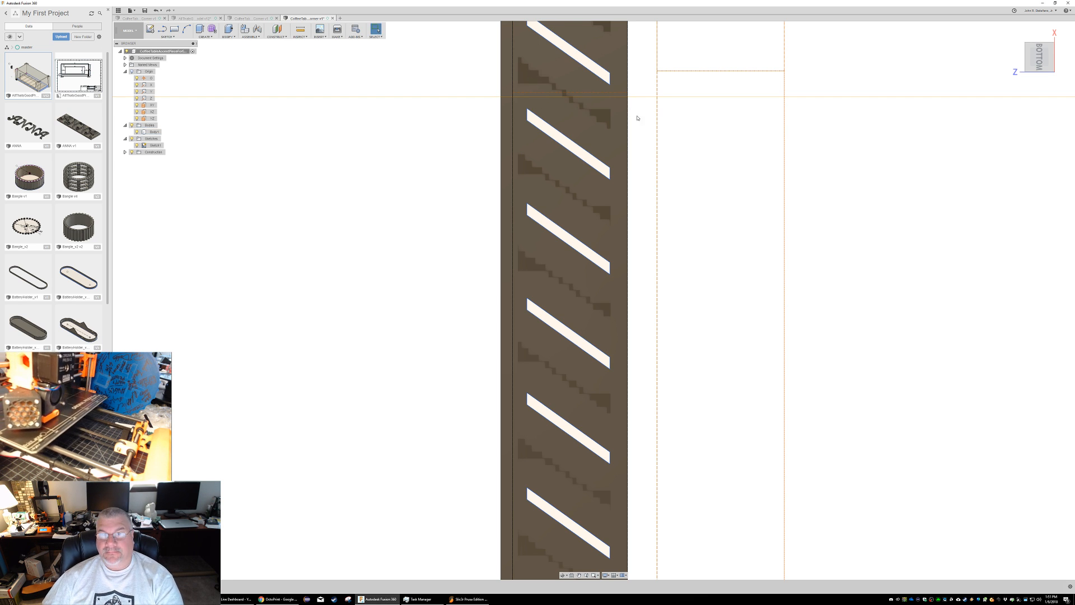
Step: Split the strip body with the construction plane farther from the starting end face
middle_click_drag(696, 142, 692, 168, "shift")
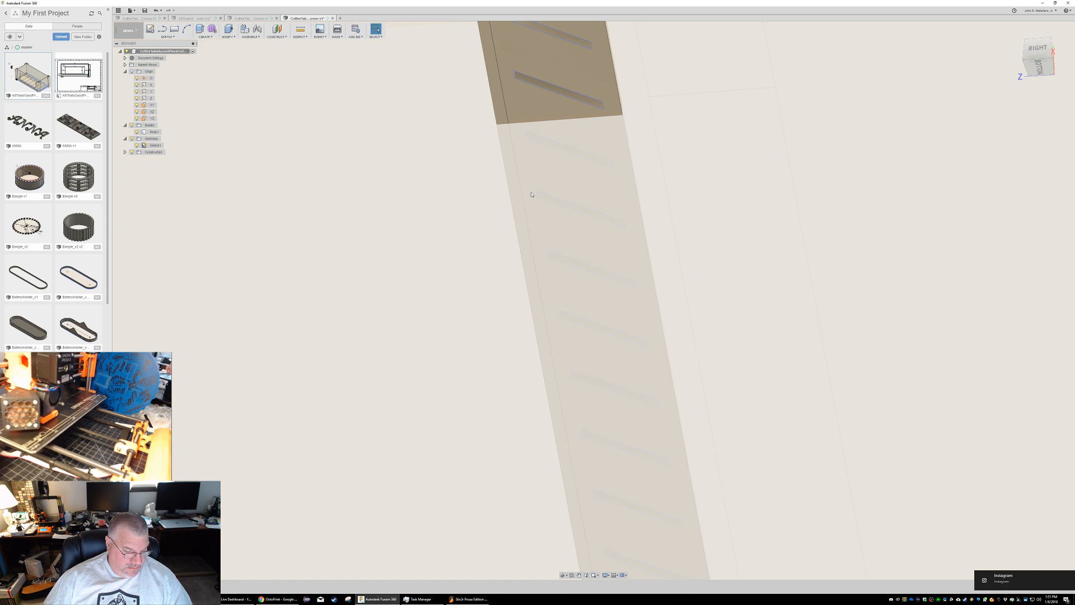
scroll(414, 163, "down", 10)
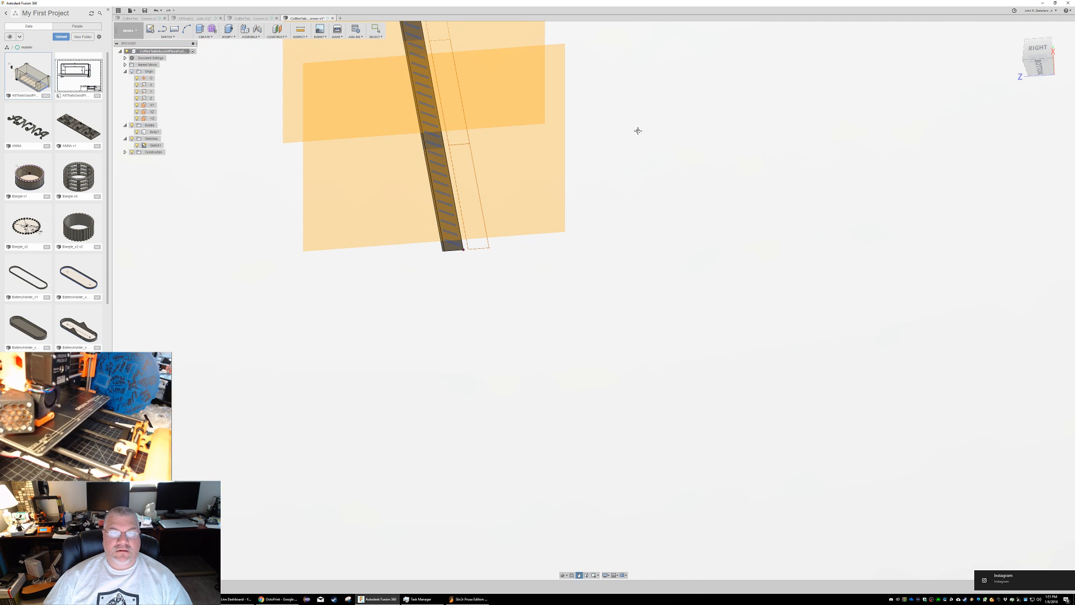
middle_click_drag(636, 129, 632, 262)
key("Escape")
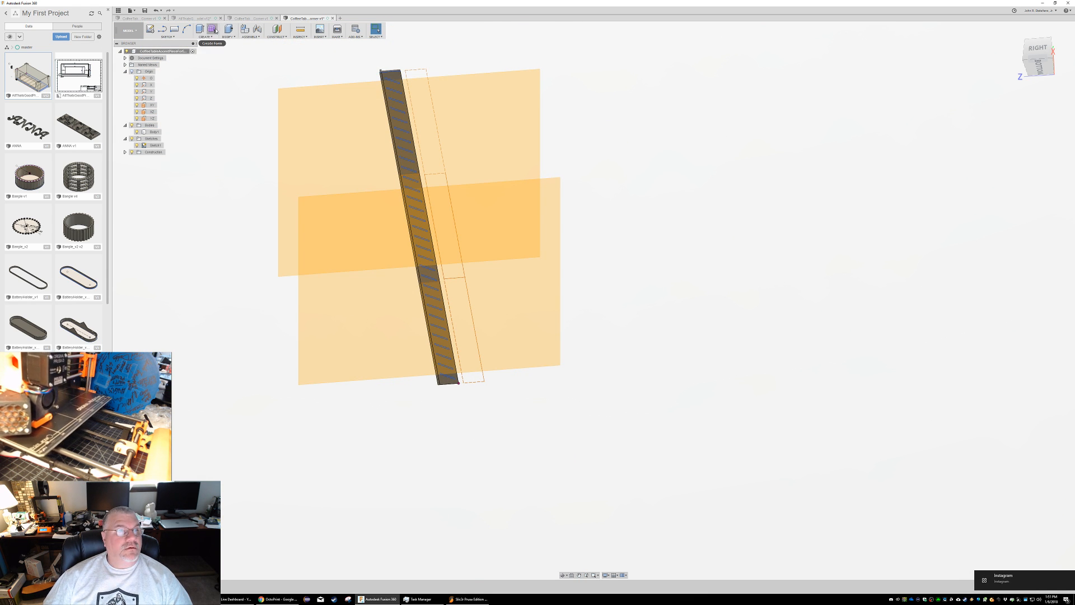
left_click(228, 37)
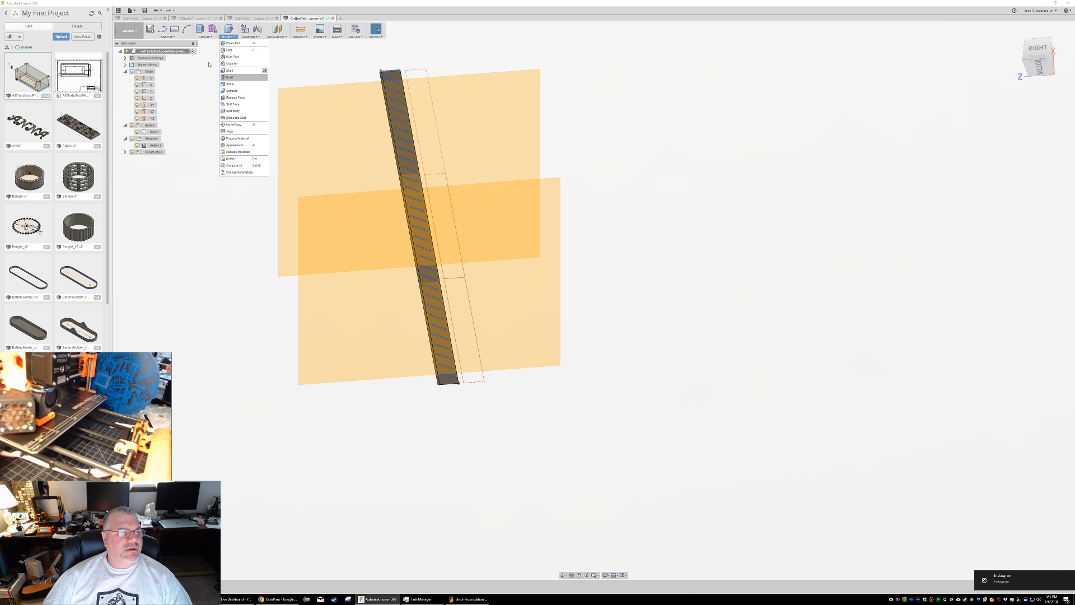
left_click(209, 37)
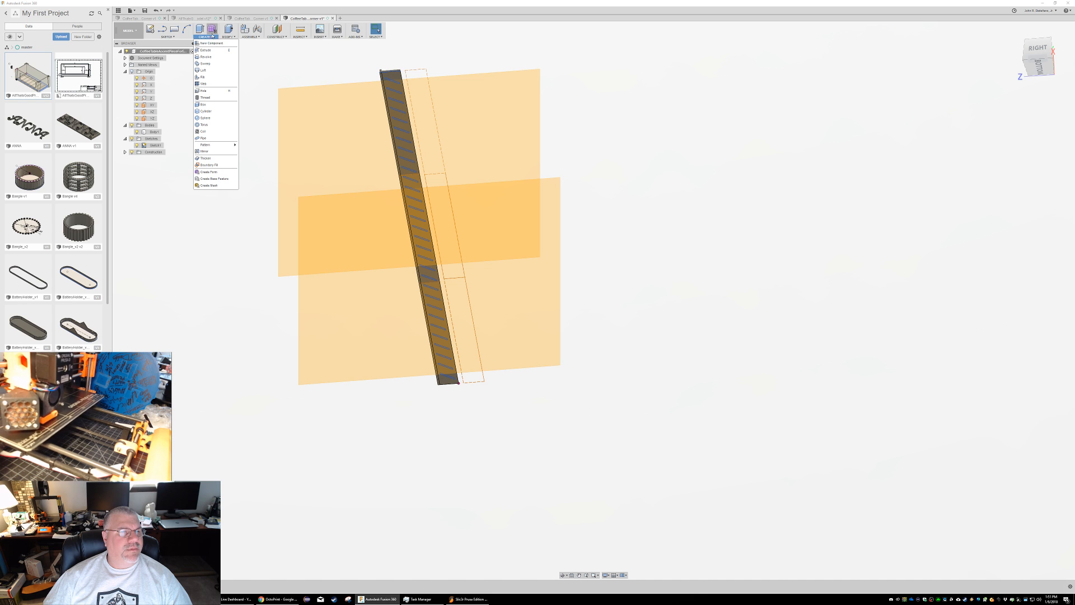
left_click(229, 37)
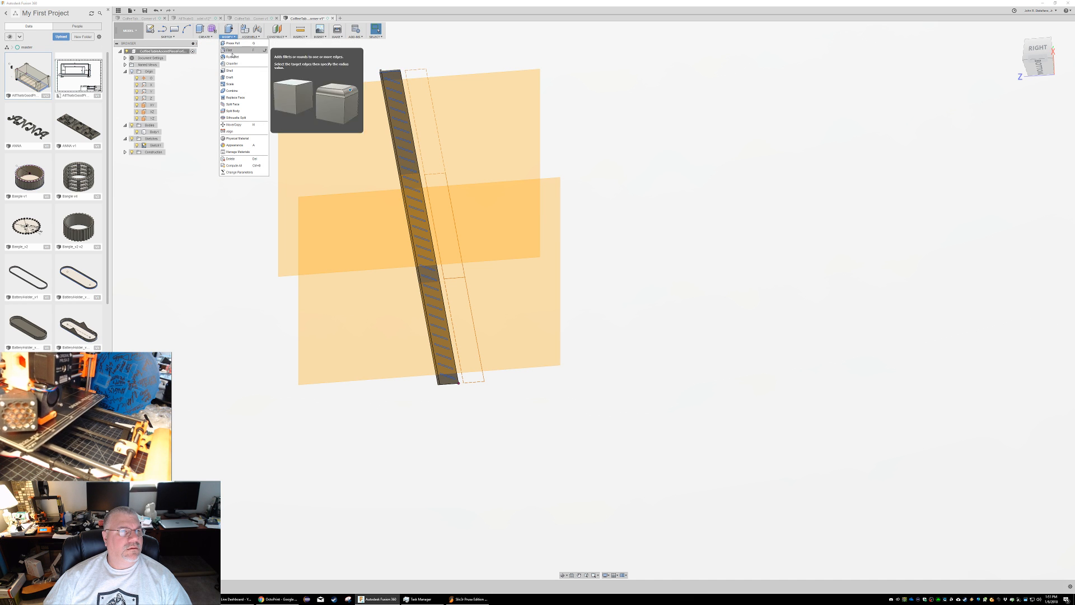
left_click(234, 111)
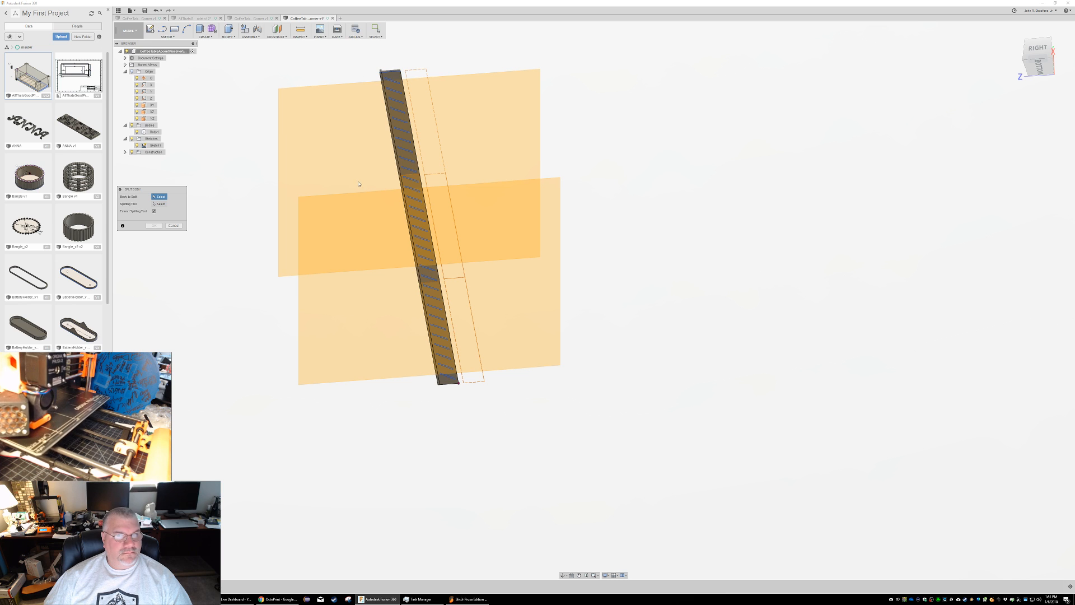
left_click(401, 136)
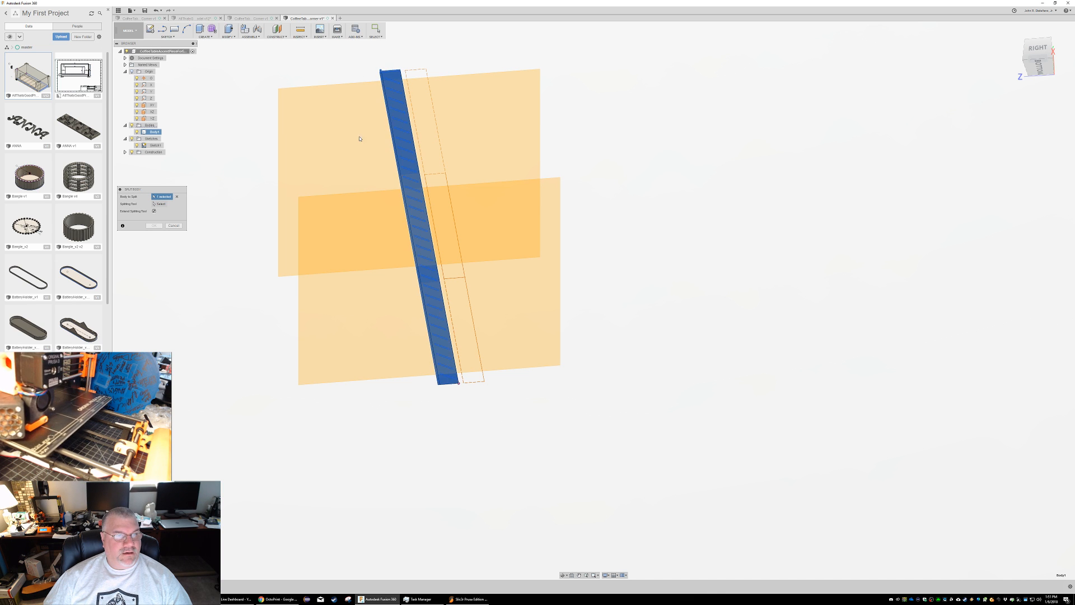
left_click(161, 205)
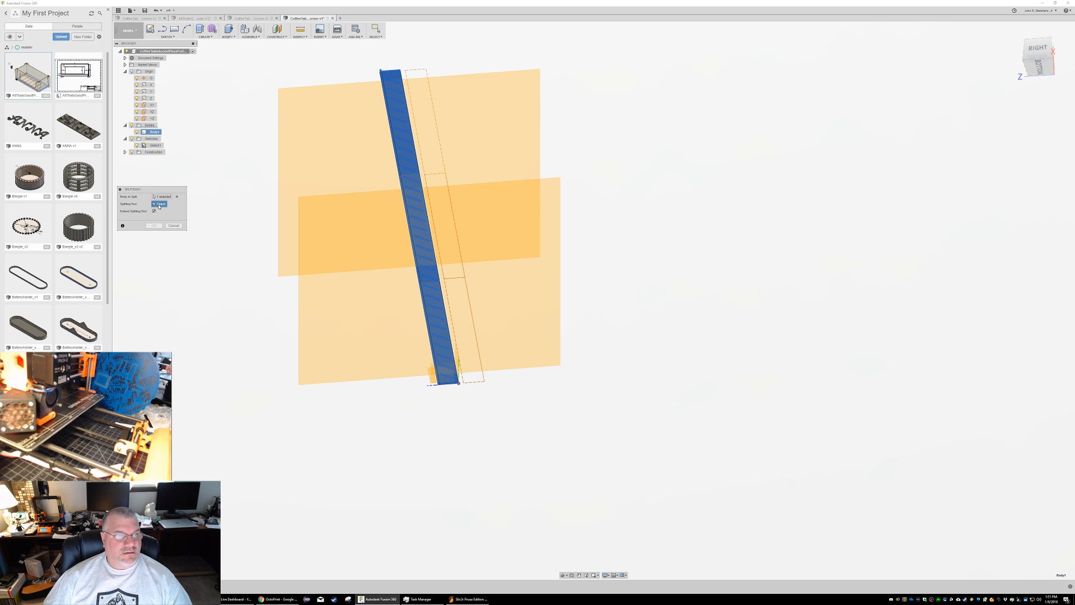
left_click(322, 179)
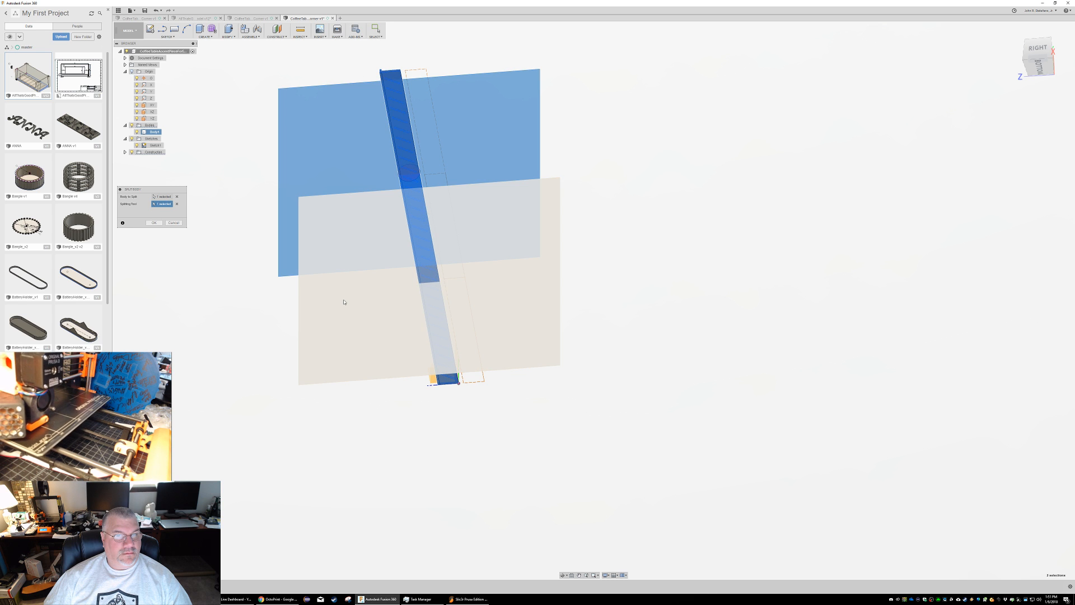
left_click(343, 301)
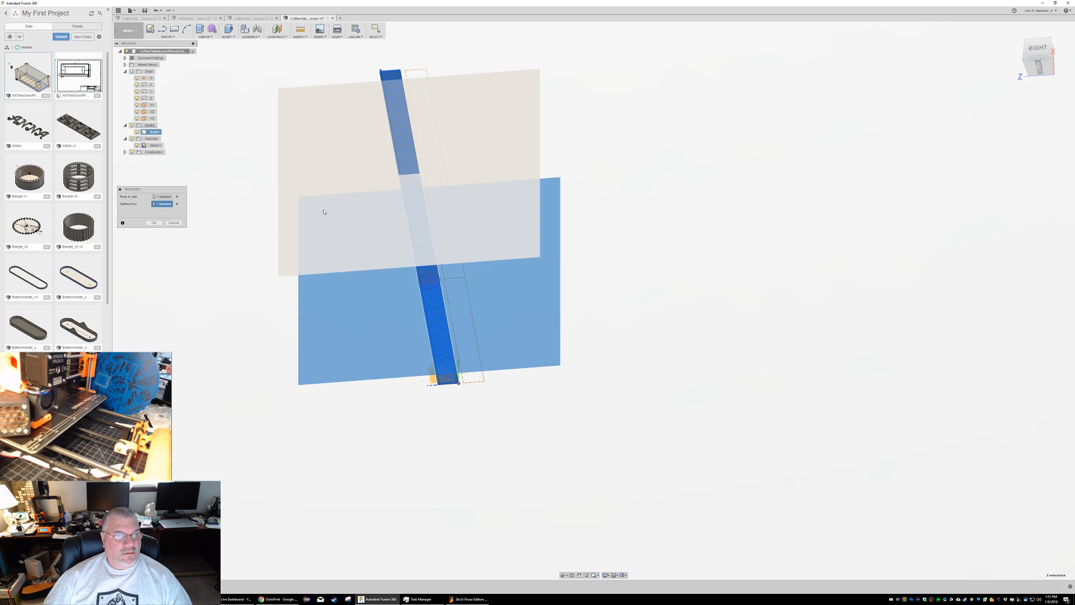
left_click(154, 223)
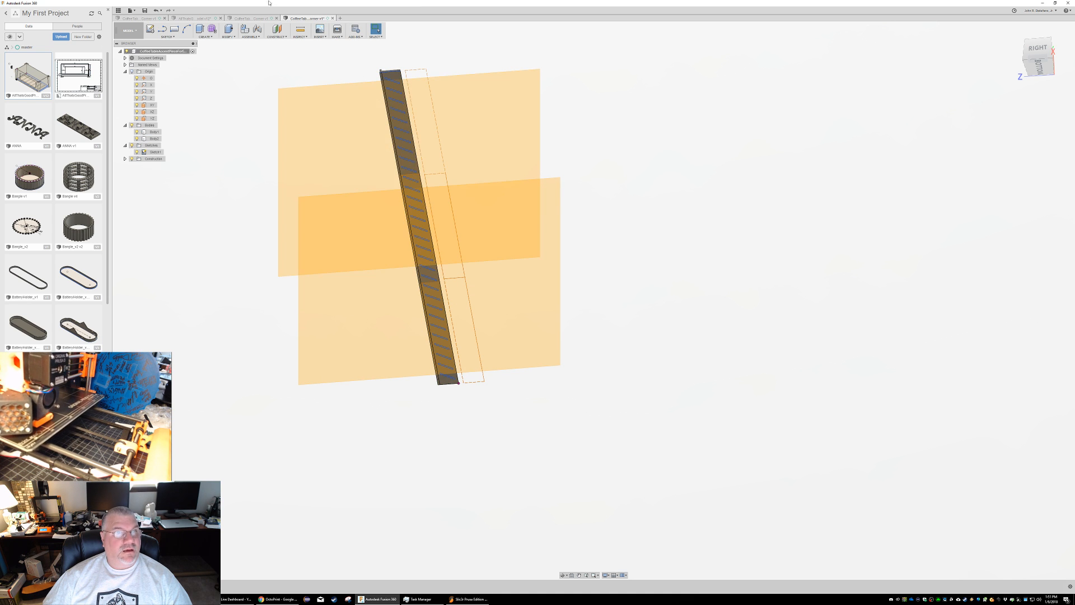
Step: Split the longer remaining strip body with the other construction plane, extending the division into thirds
right_click(229, 124)
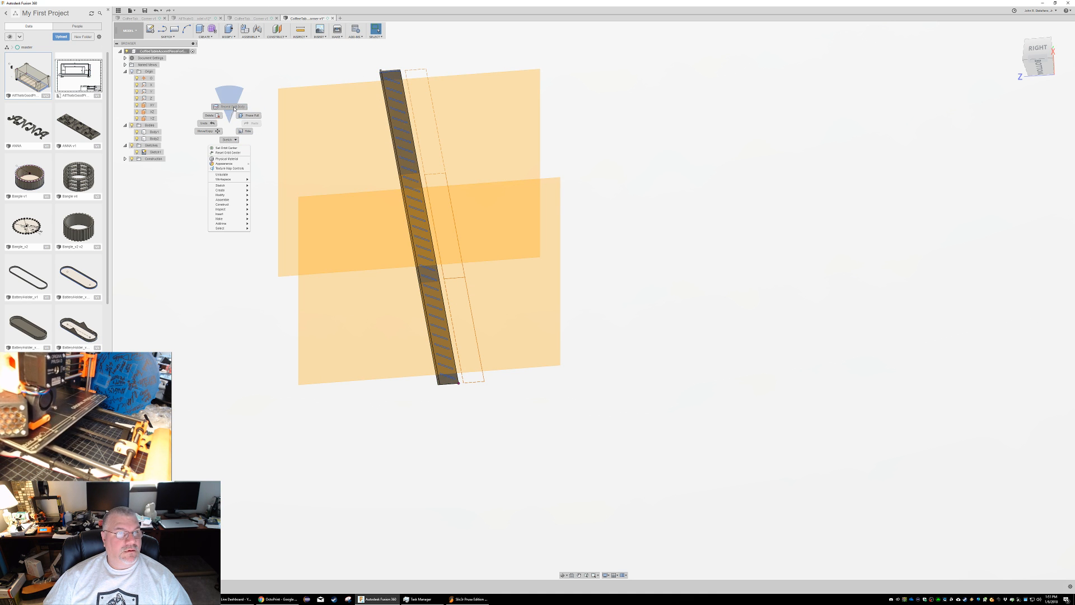
left_click(234, 107)
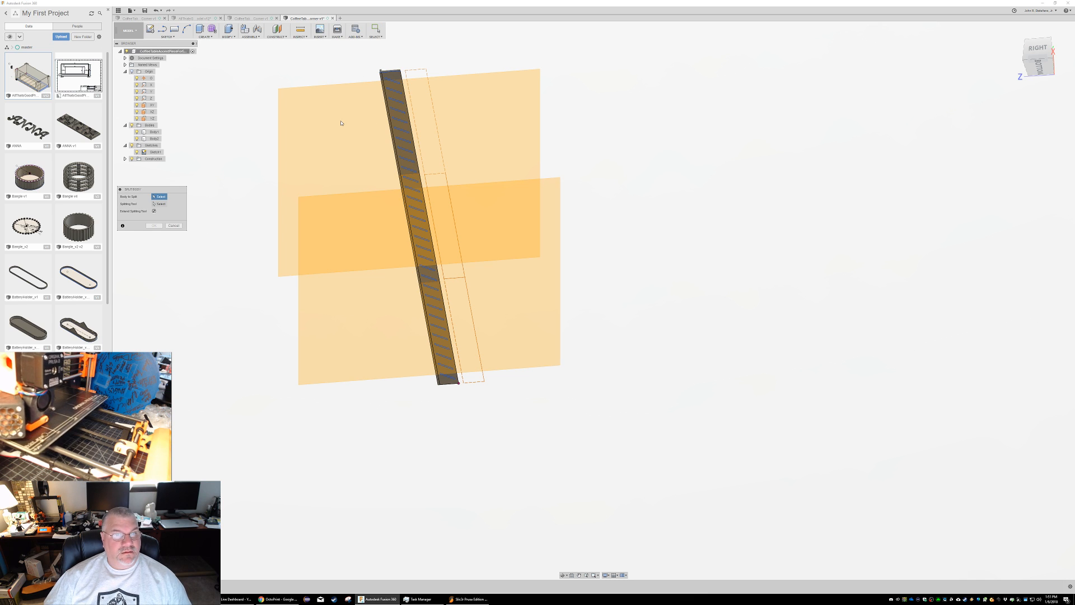
left_click(403, 103)
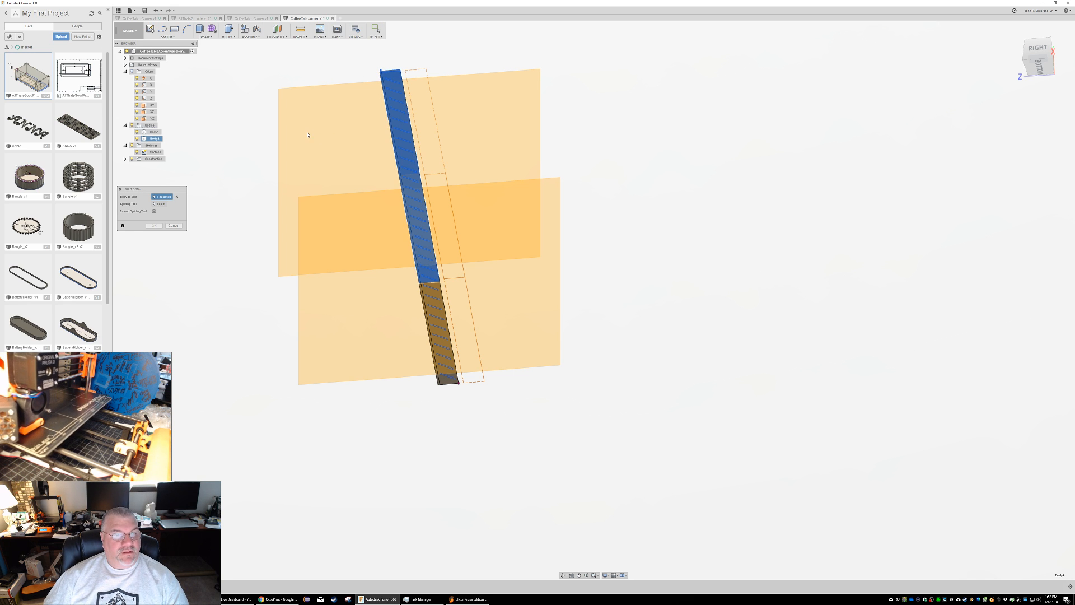
left_click(156, 205)
left_click(312, 140)
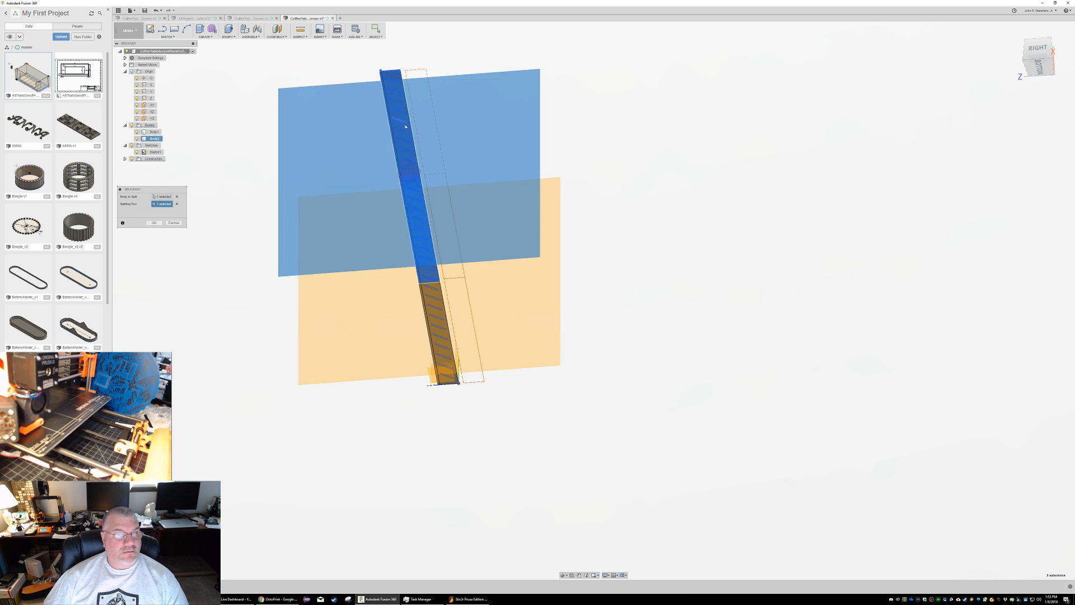
left_click(154, 222)
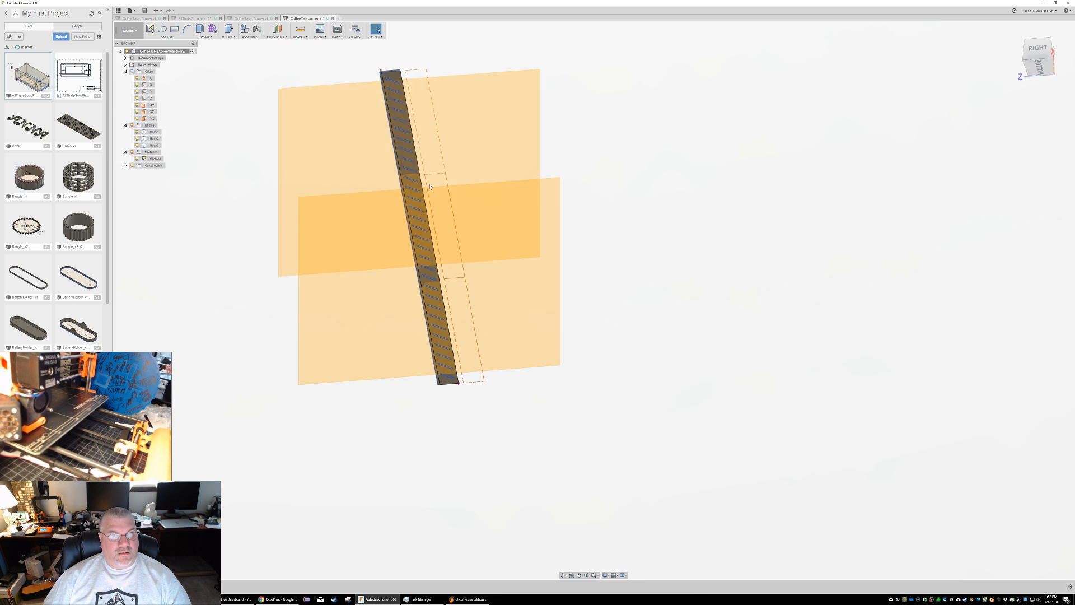
Step: Select each split strip body in turn to examine where the strip is divided
scroll(489, 189, "up", 2)
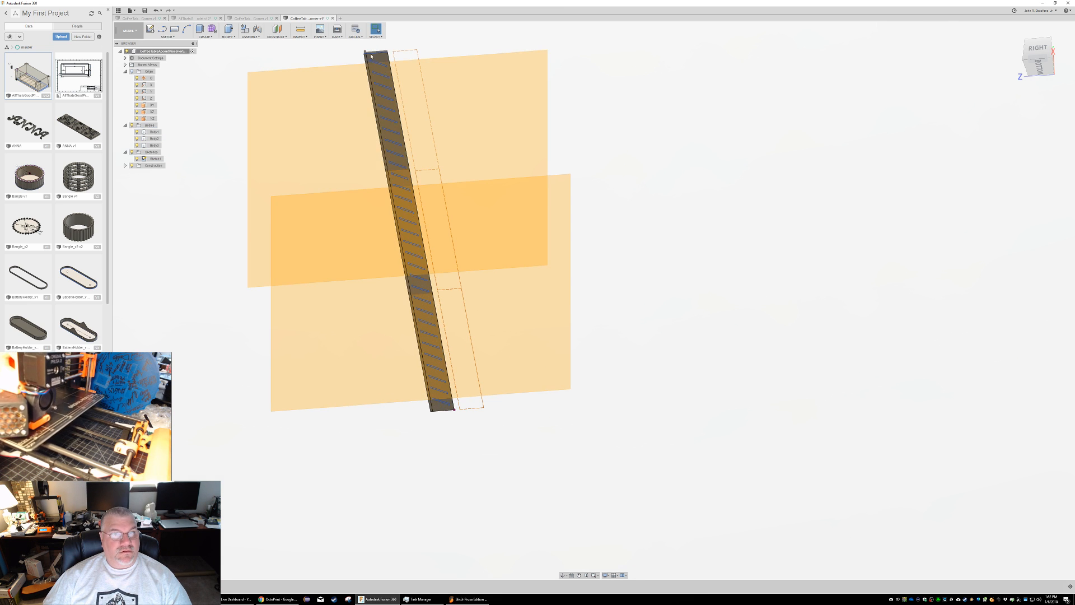
left_click(155, 132)
left_click(154, 138)
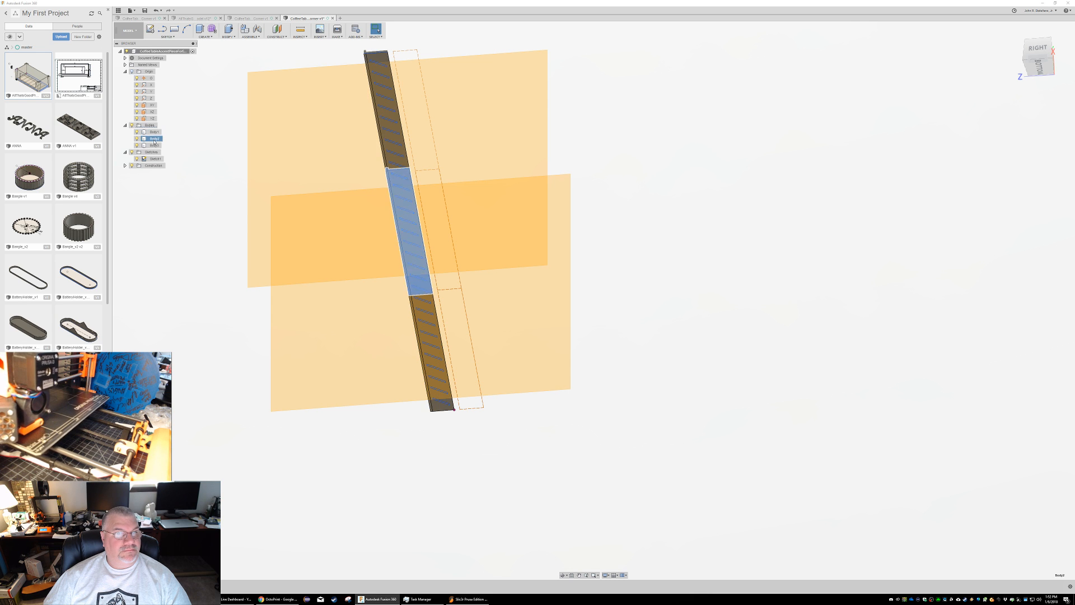
left_click(154, 146)
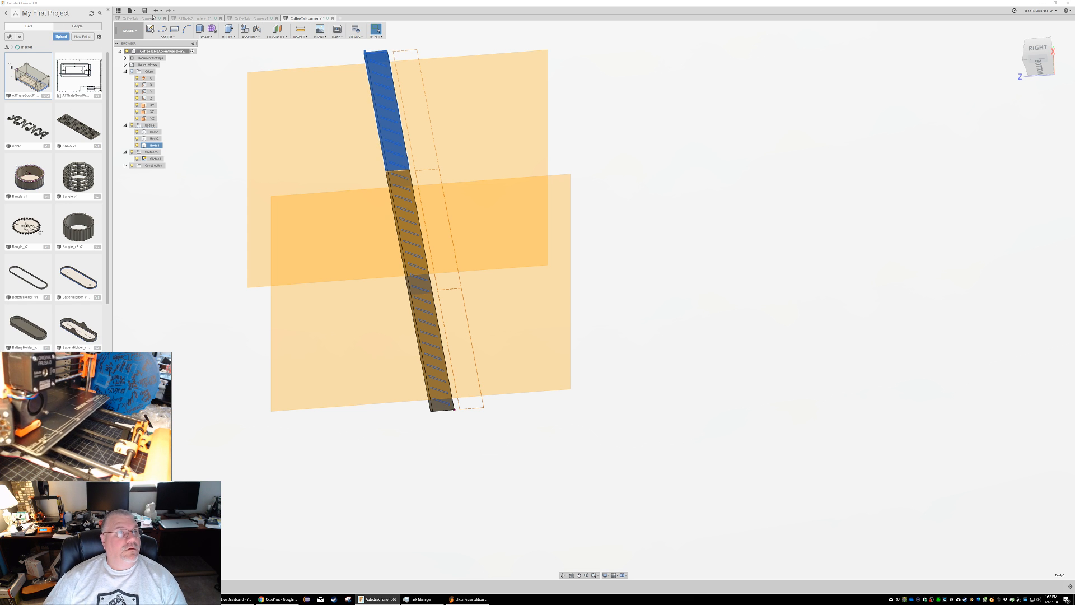
middle_click_drag(597, 122, 584, 182, "shift")
scroll(356, 327, "down", 1)
scroll(356, 327, "up", 2)
scroll(356, 327, "down", 2)
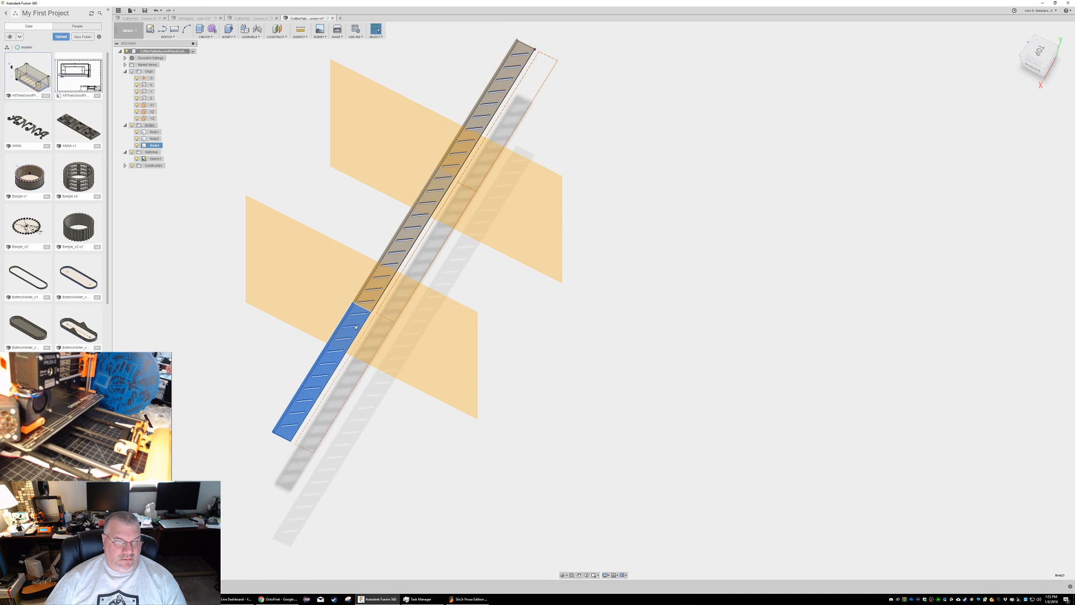
Step: Start a new sketch on the slotted top face of the end section, near its split plane
scroll(356, 327, "up", 8)
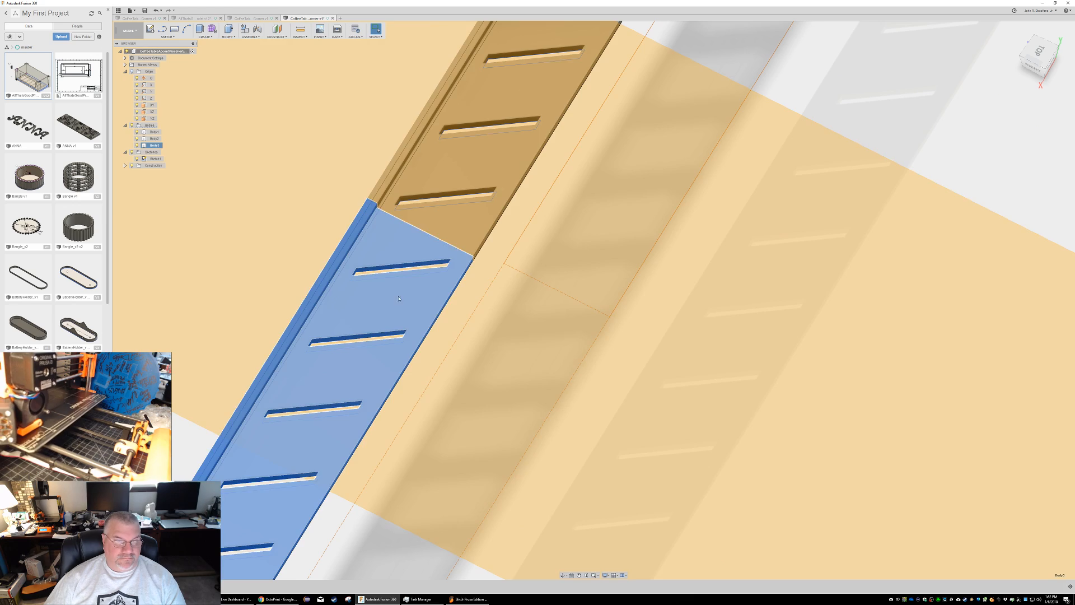
mouse_move(398, 299)
middle_mouse_down("shift")
mouse_move(514, 319)
mouse_move(484, 326)
mouse_move(481, 309)
mouse_move(482, 322)
middle_mouse_up("shift")
left_click(313, 206)
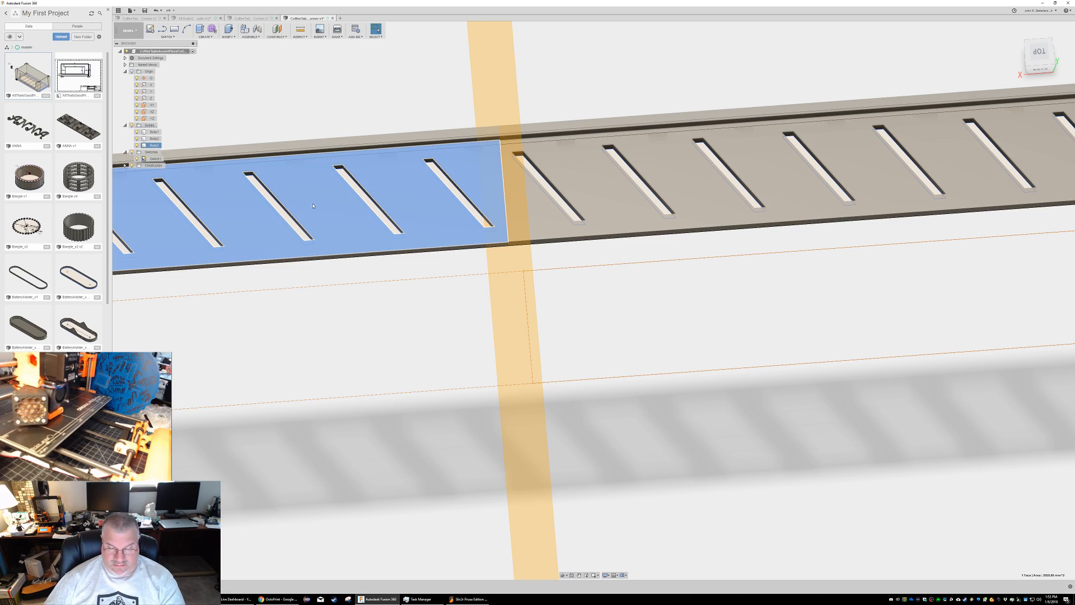
key("p")
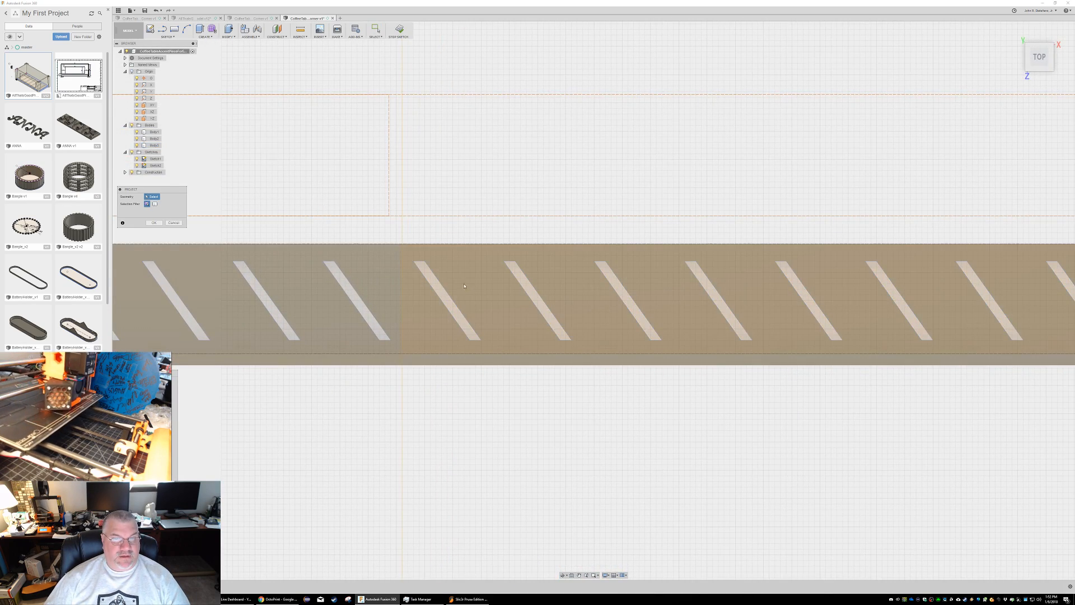
scroll(464, 286, "down", 5)
scroll(465, 287, "up", 4)
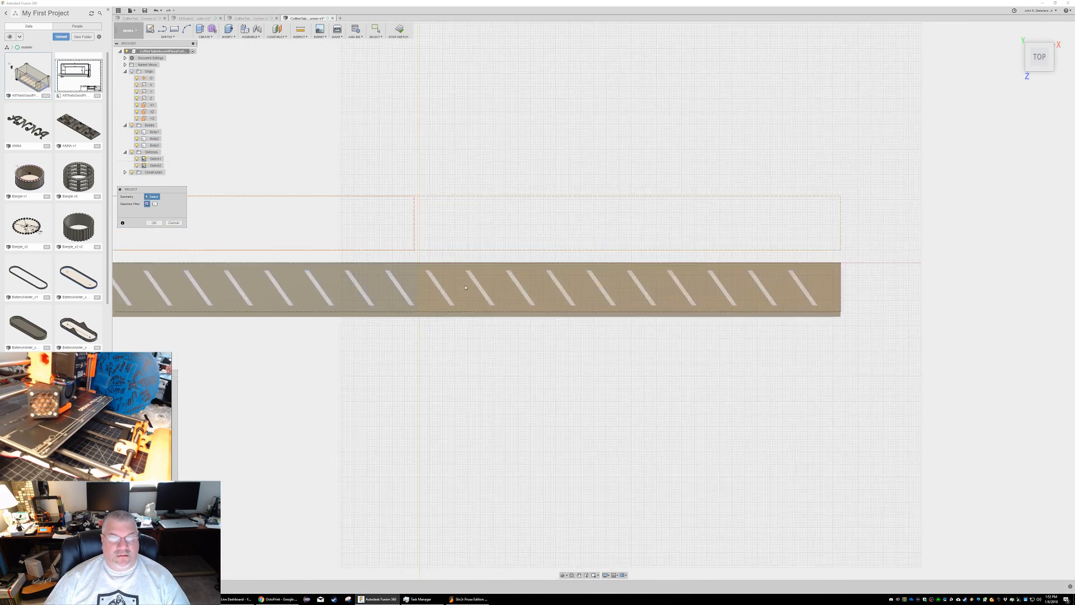
scroll(464, 286, "up", 1)
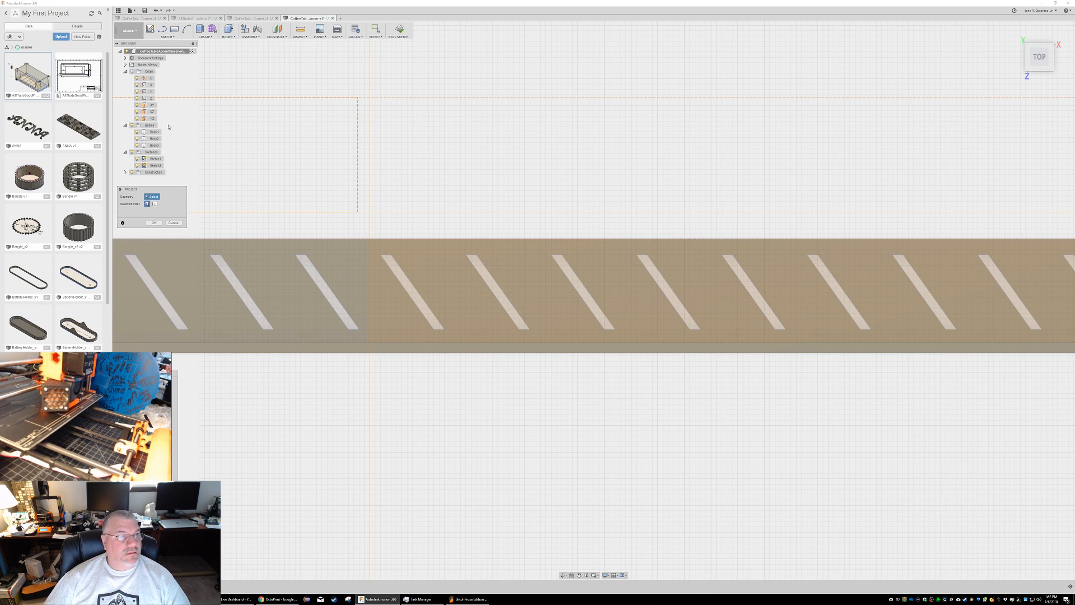
Step: Add the sketch text "1" to the end section and move it between the first two slots beside the split
left_click(167, 36)
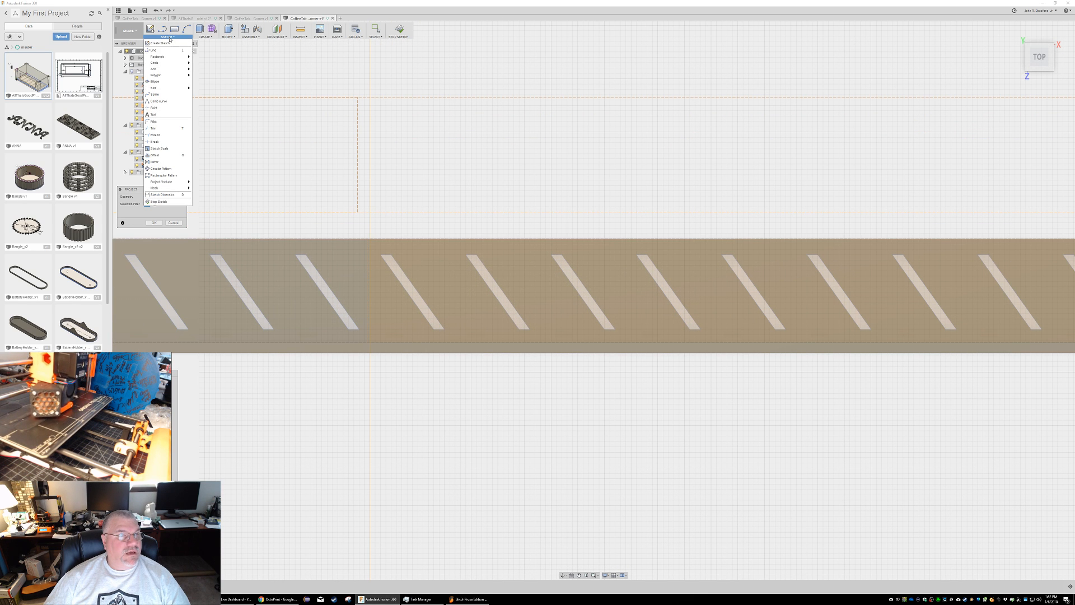
left_click(153, 114)
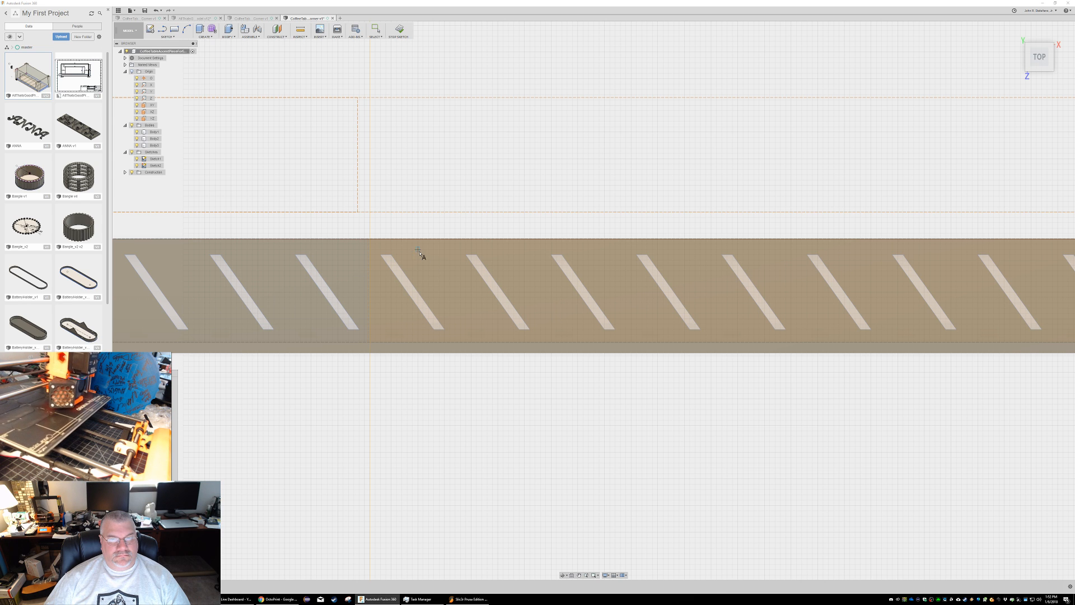
left_click(419, 253)
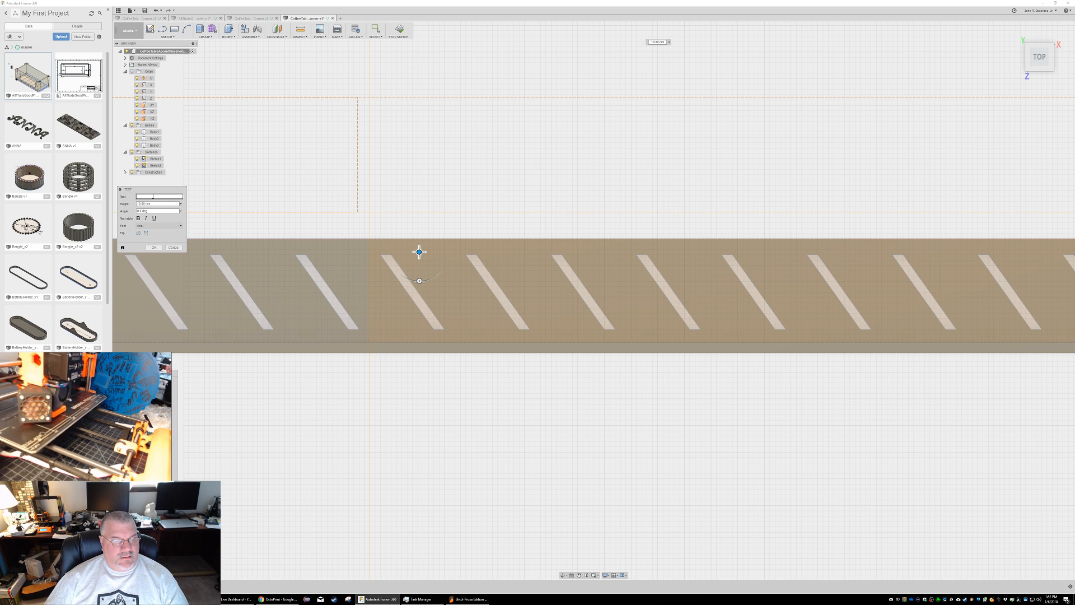
type("1")
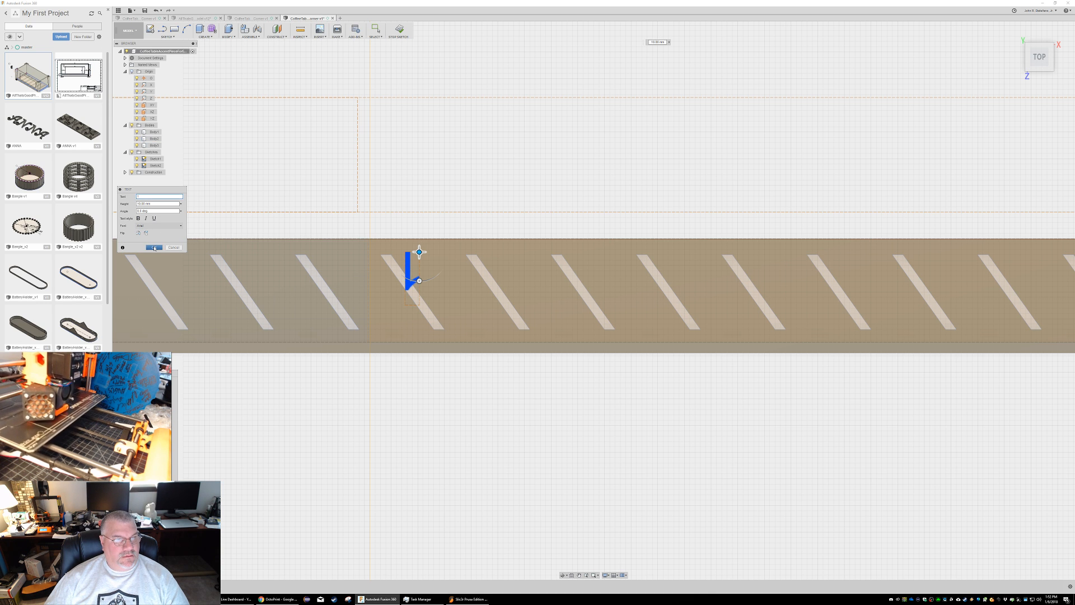
left_click(154, 247)
left_click_drag(410, 268, 445, 268)
mouse_move(446, 223)
middle_mouse_down("shift")
mouse_move(447, 179)
mouse_move(435, 214)
middle_mouse_up("shift")
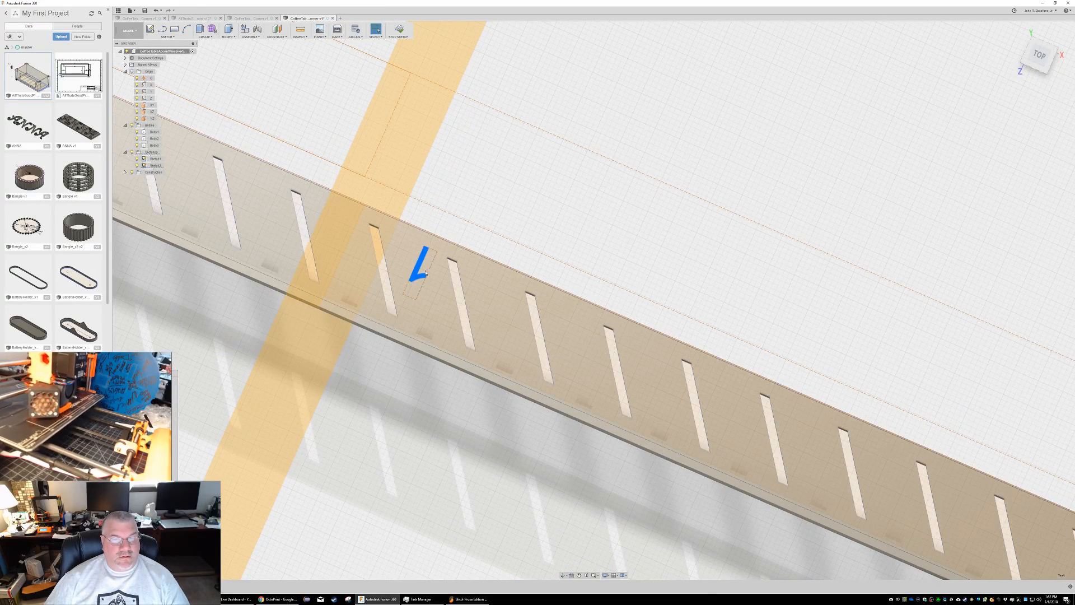
Step: Finish the sketch and extrude the text "1" on the end section's face
right_click(421, 267)
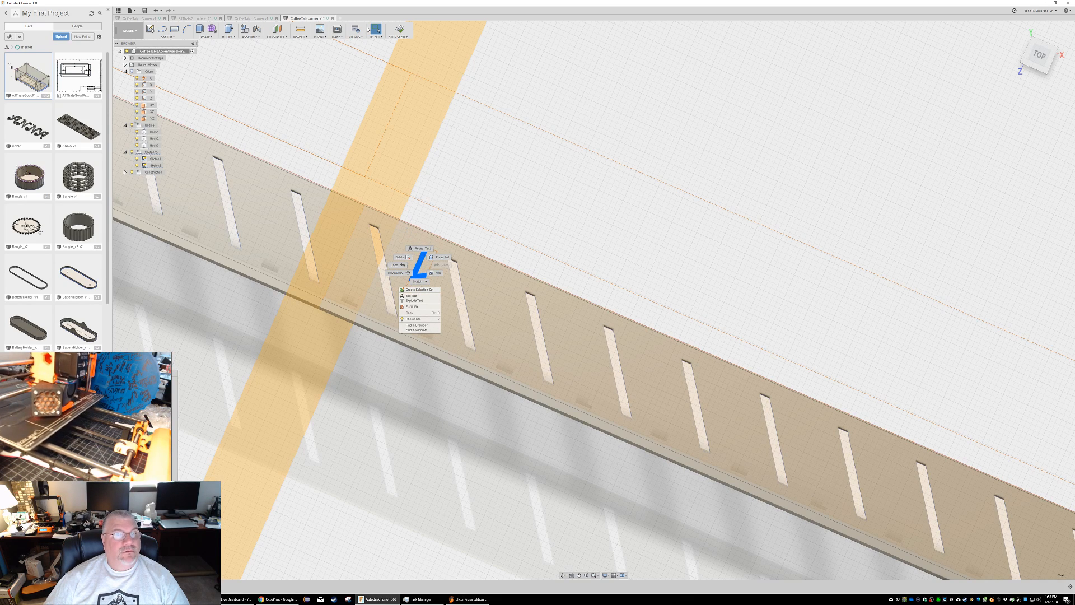
left_click(441, 256)
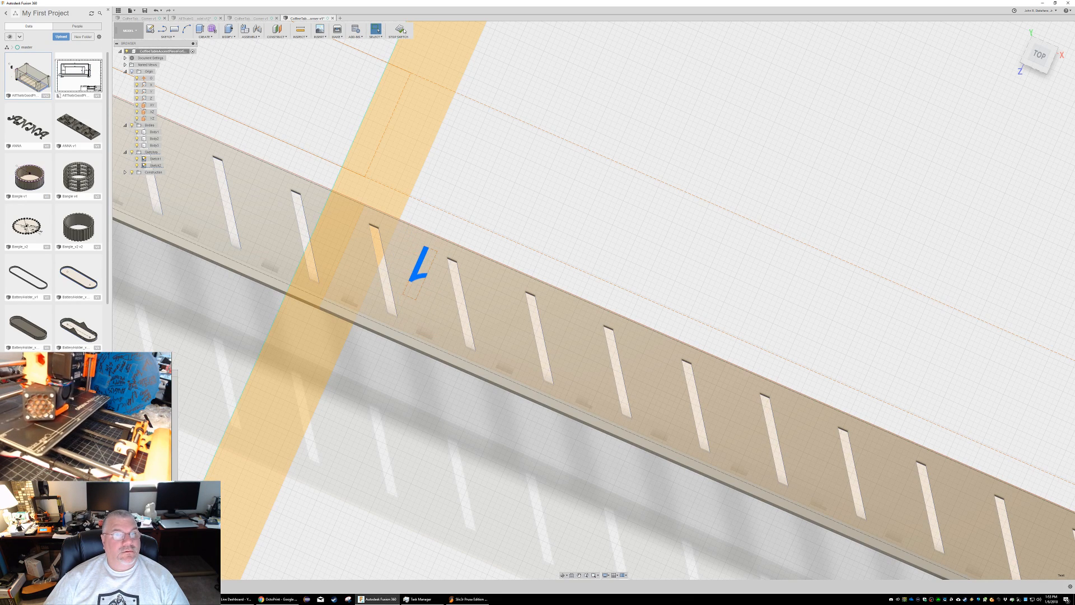
right_click(424, 262)
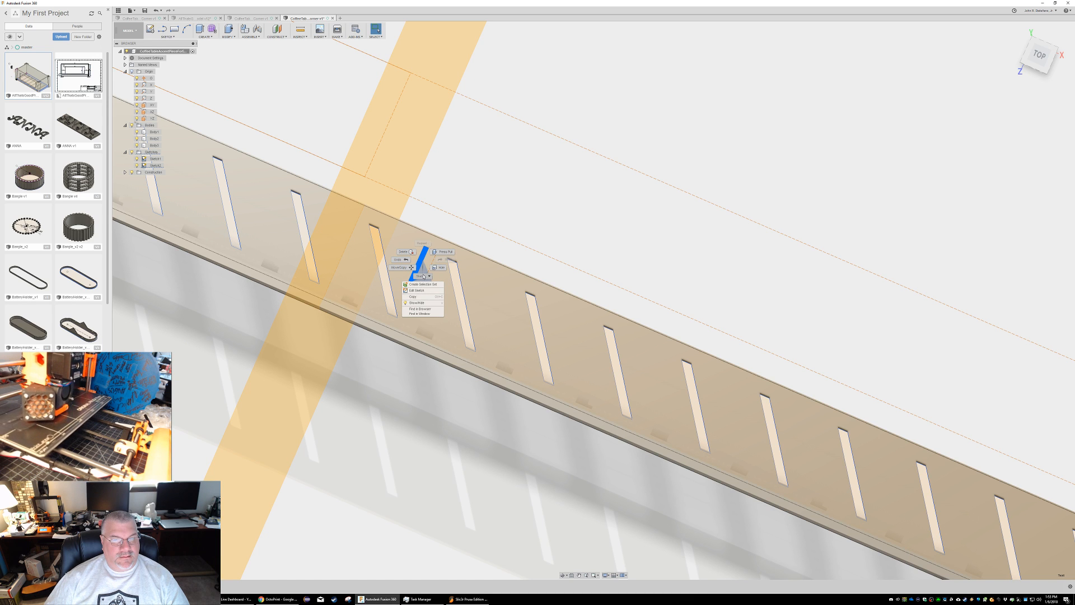
left_click(210, 37)
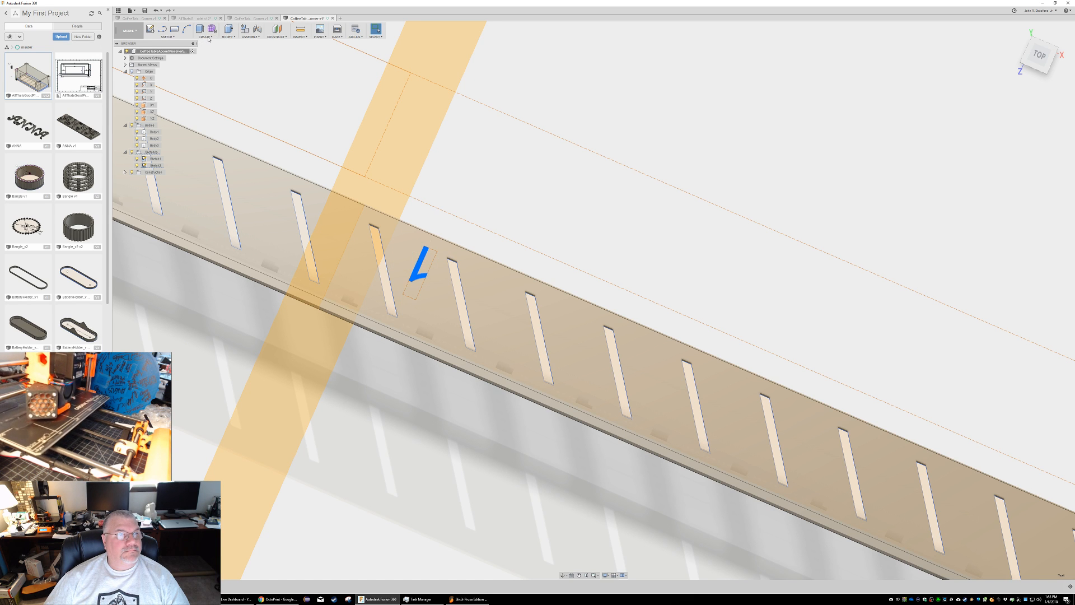
left_click(206, 36)
left_click(209, 45)
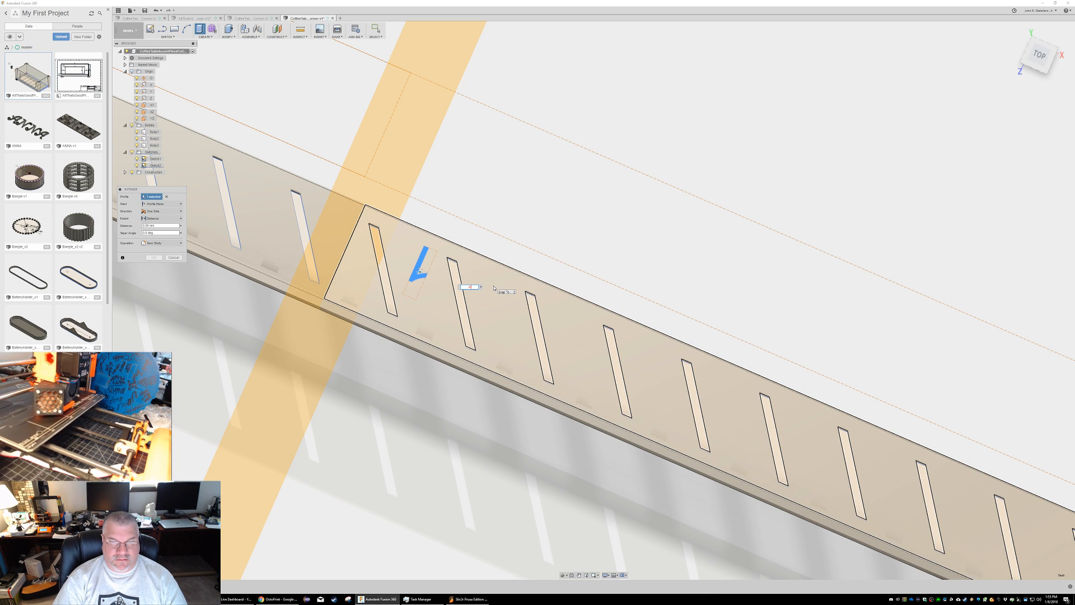
key("Return")
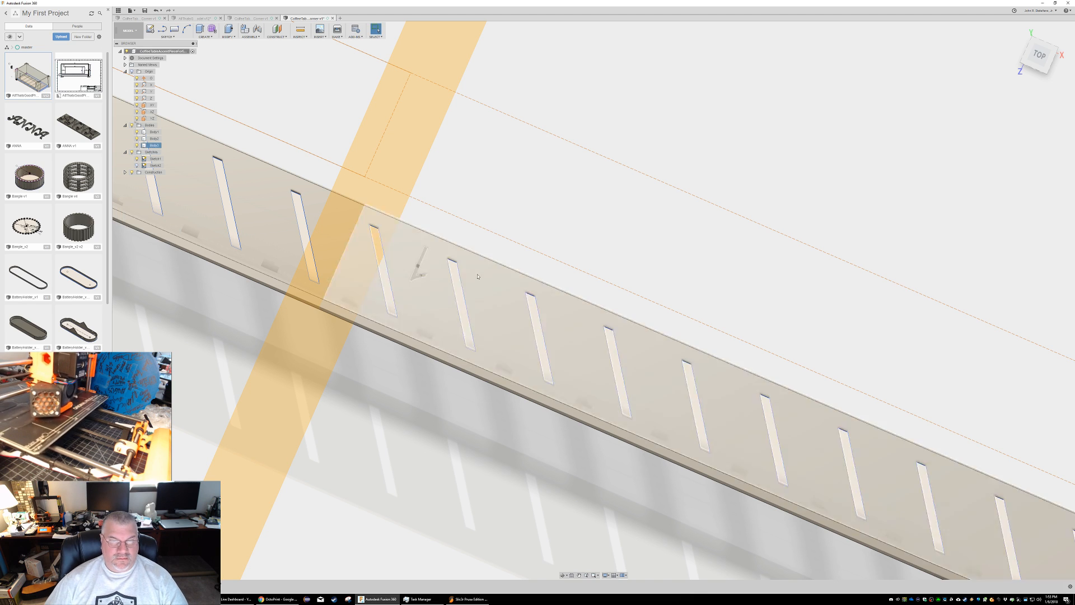
middle_click_drag(459, 214, 468, 197, "shift")
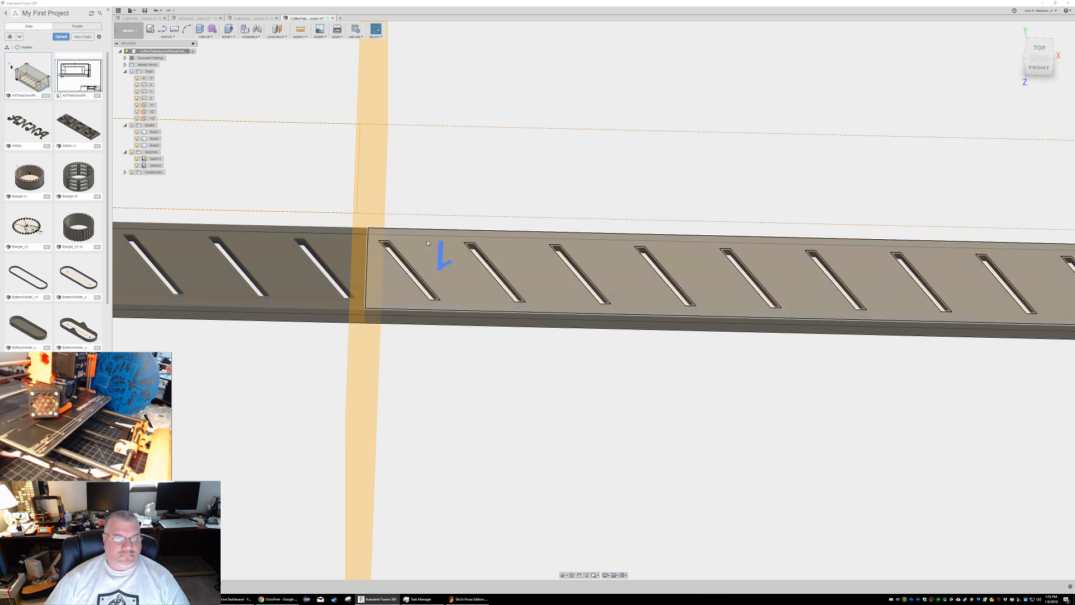
Step: Reopen the text sketch and place a copy of the "1" on the middle section near the split
right_click(155, 166)
left_click(175, 184)
left_click(441, 288)
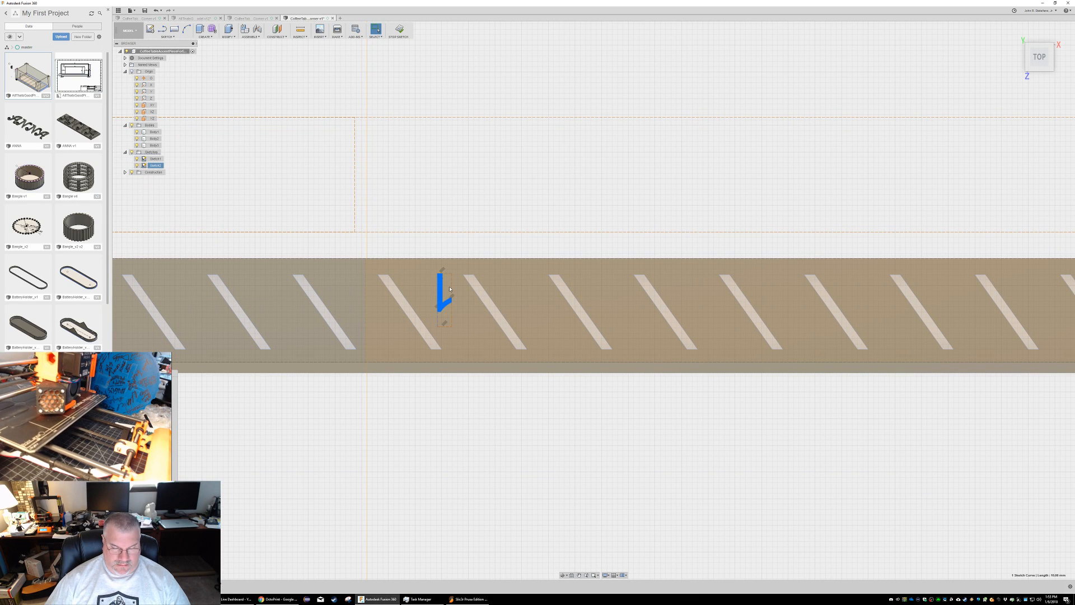
left_click(441, 293)
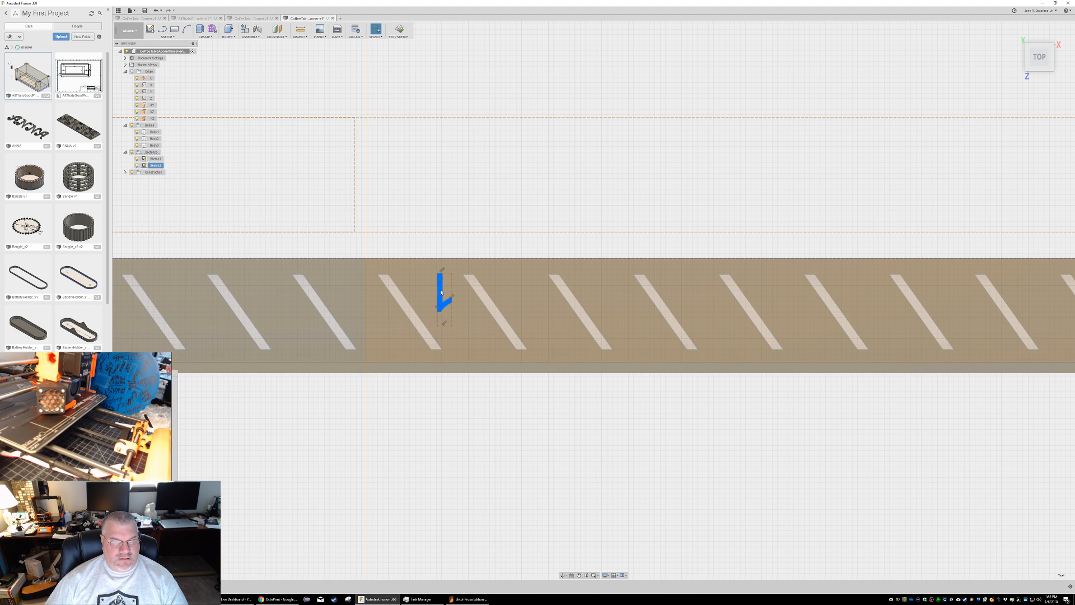
right_click(441, 292)
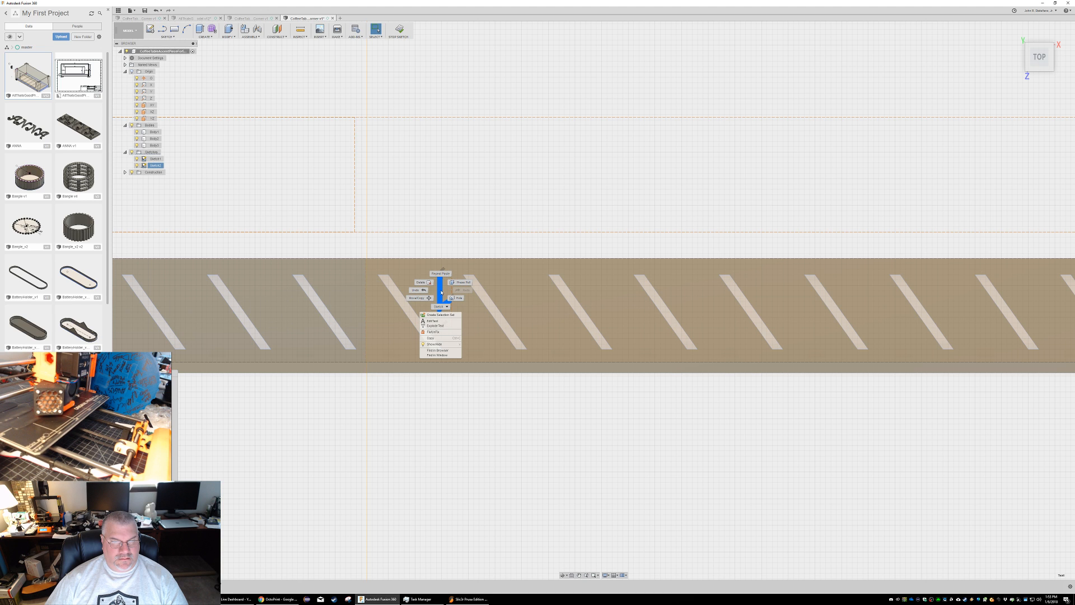
left_click(417, 298)
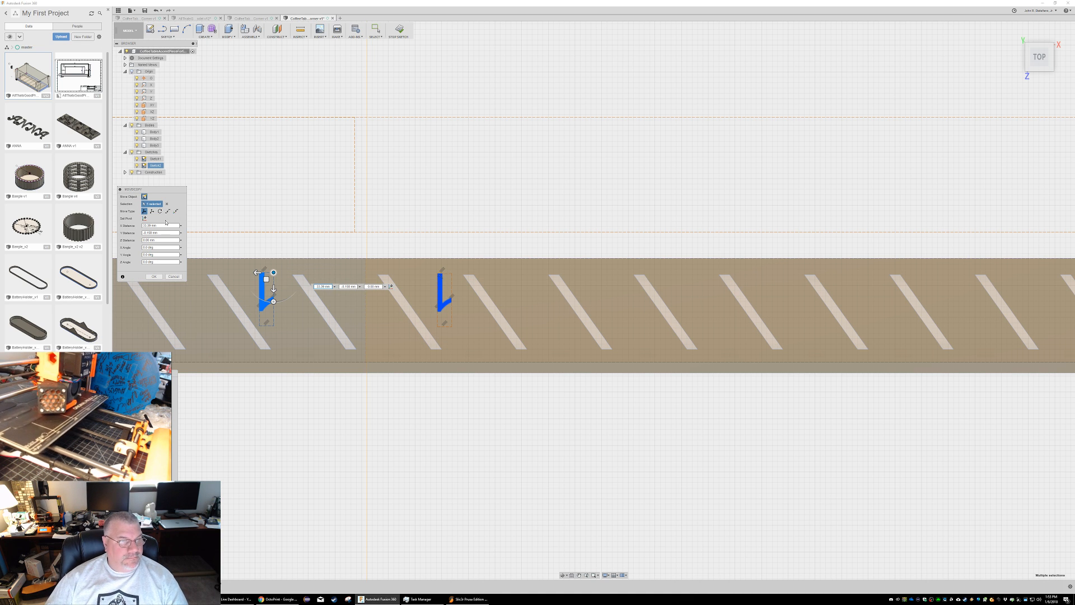
key("Return")
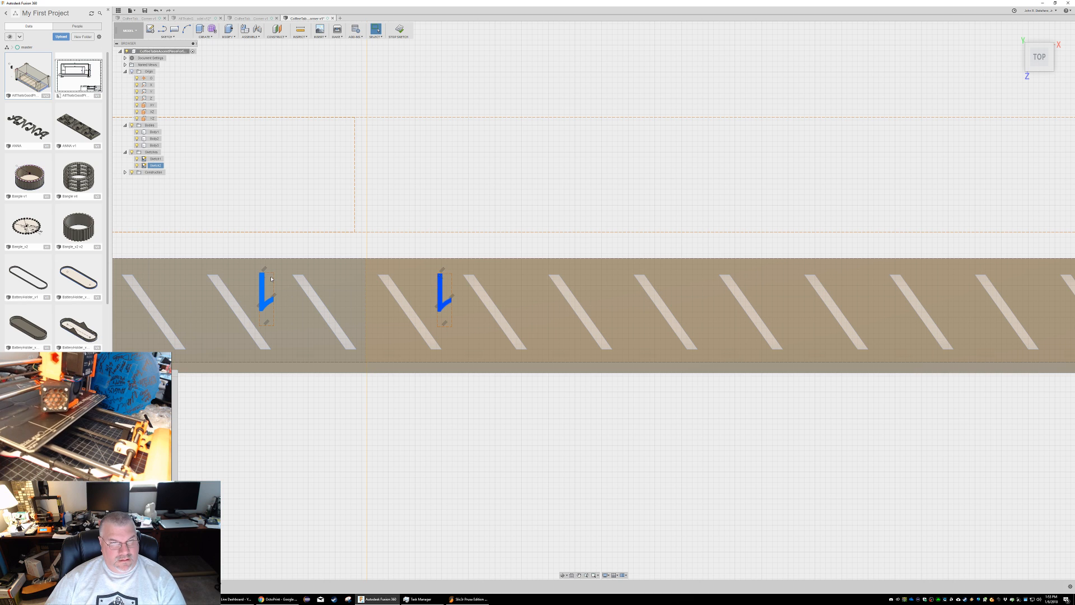
Step: Change the copied text to "2", adjust its position between the slots, and finish the sketch
double_click(262, 284)
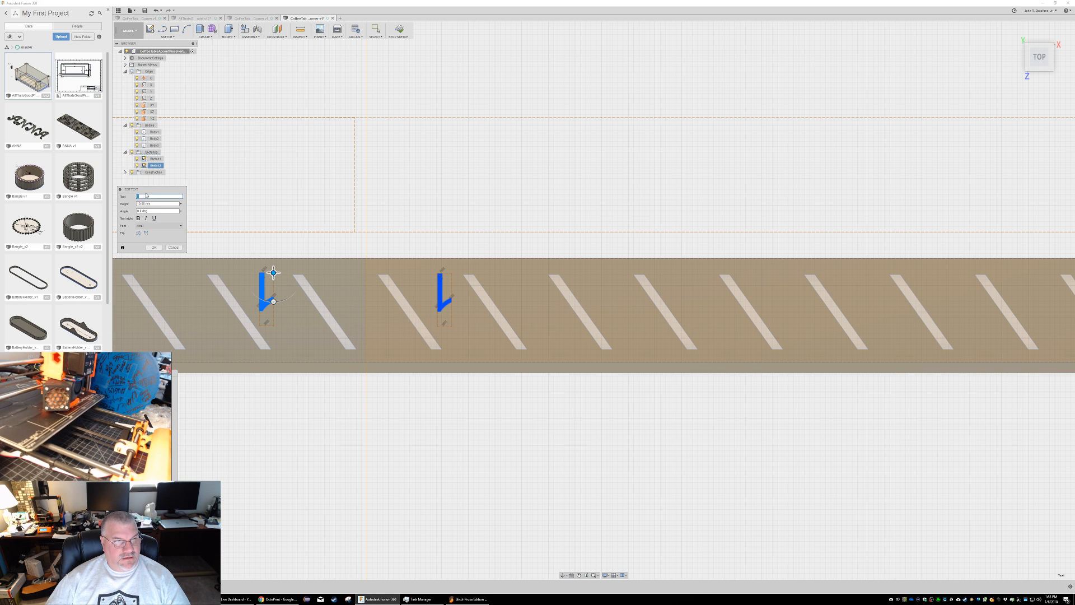
type("2")
left_click(153, 246)
left_click_drag(266, 285, 270, 281)
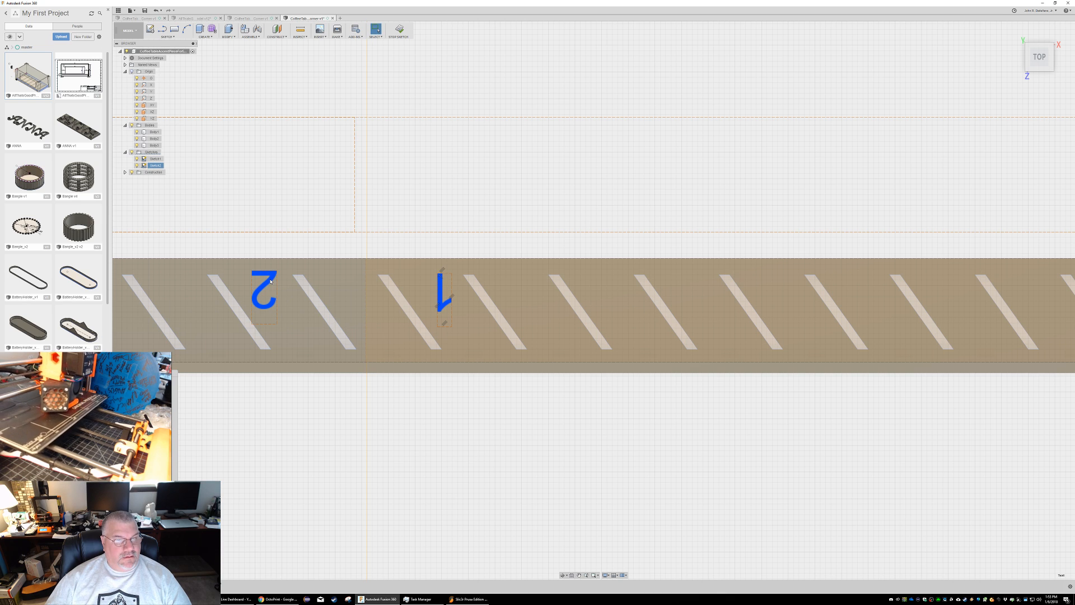
scroll(267, 238, "down", 3)
scroll(267, 238, "down", 2)
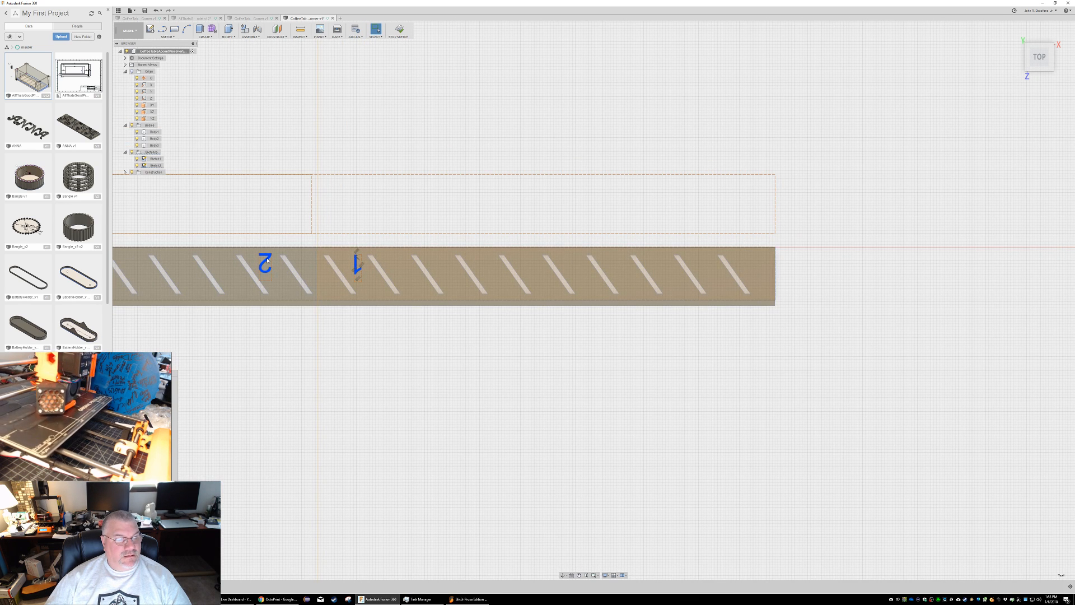
left_click(399, 31)
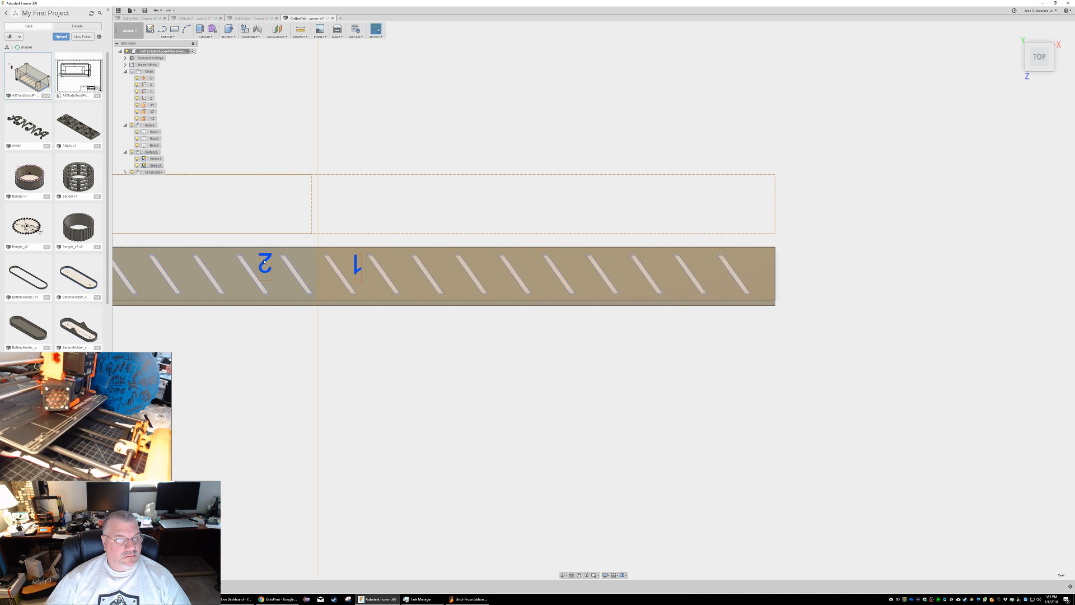
Step: Extrude the sketch text "2" on the middle section's face, using the Join operation
right_click(265, 261)
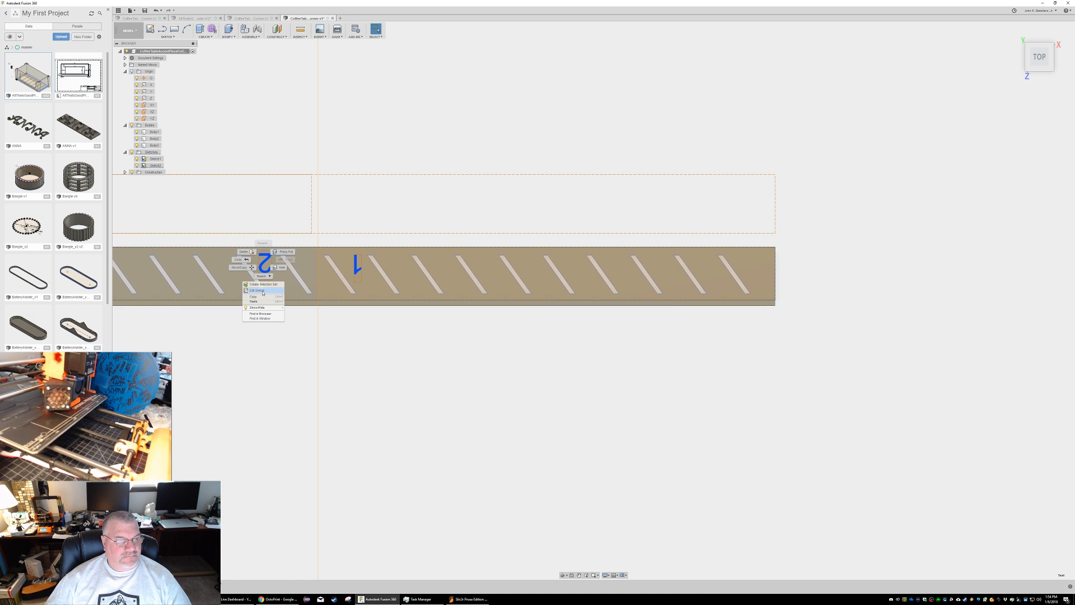
left_click(203, 36)
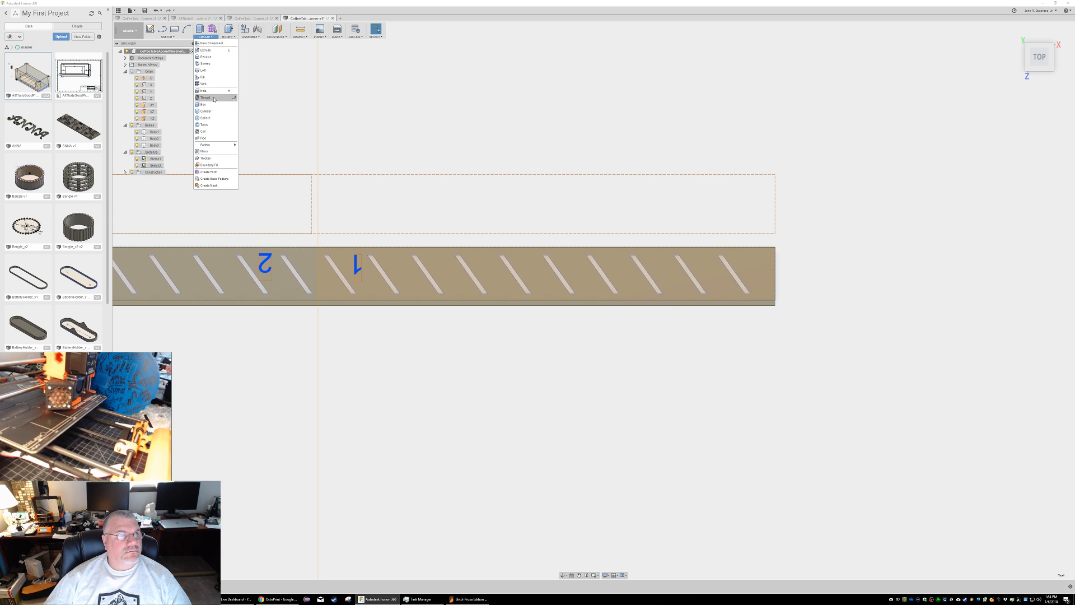
left_click(206, 50)
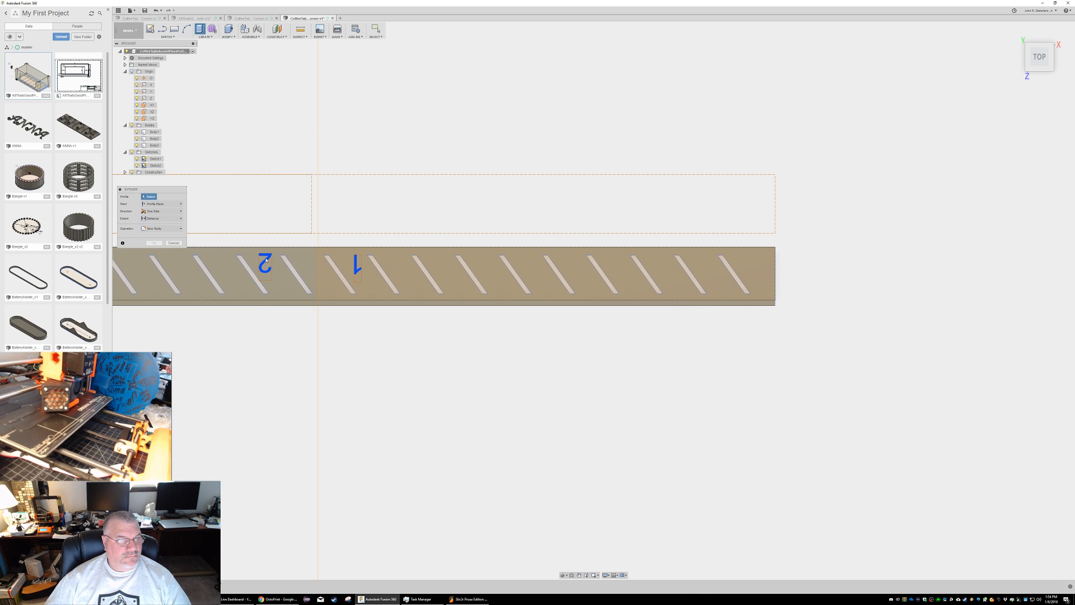
mouse_move(276, 230)
middle_mouse_down("shift")
mouse_move(279, 192)
mouse_move(269, 240)
middle_mouse_up("shift")
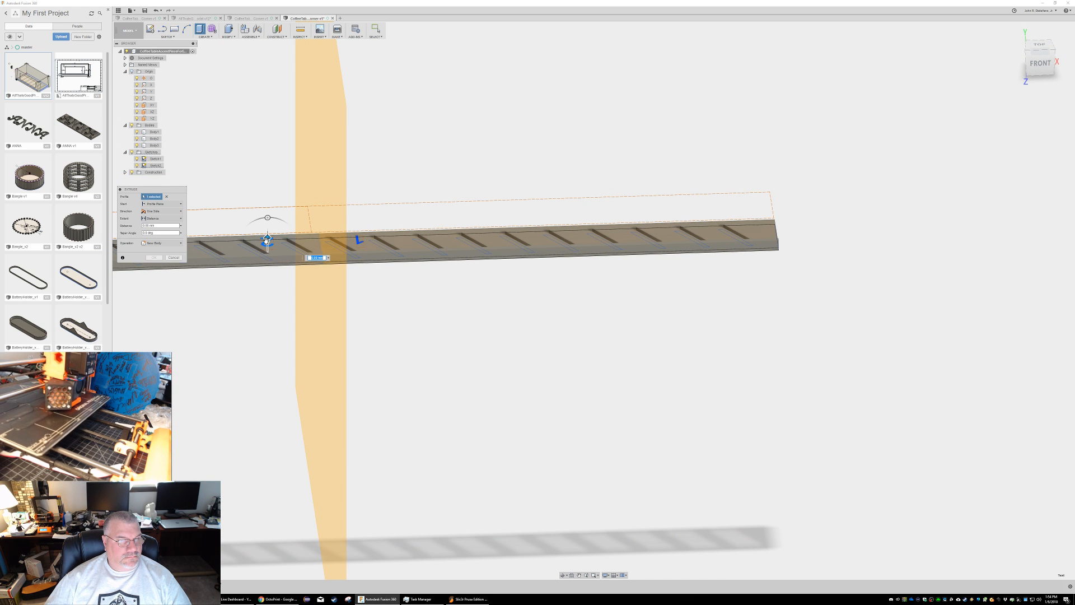
left_click(266, 242)
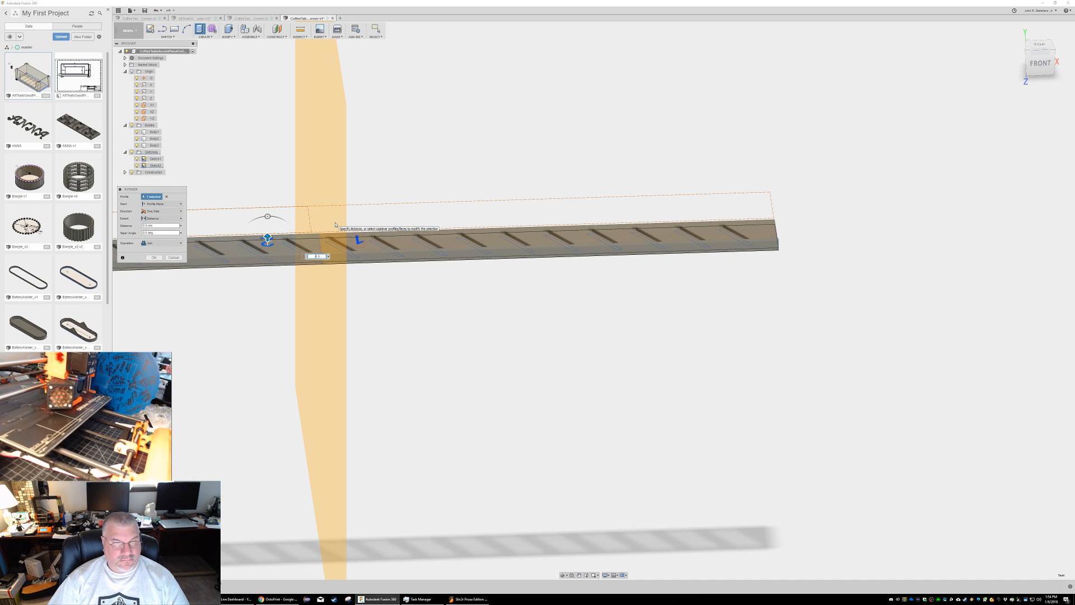
type("-")
key("Return")
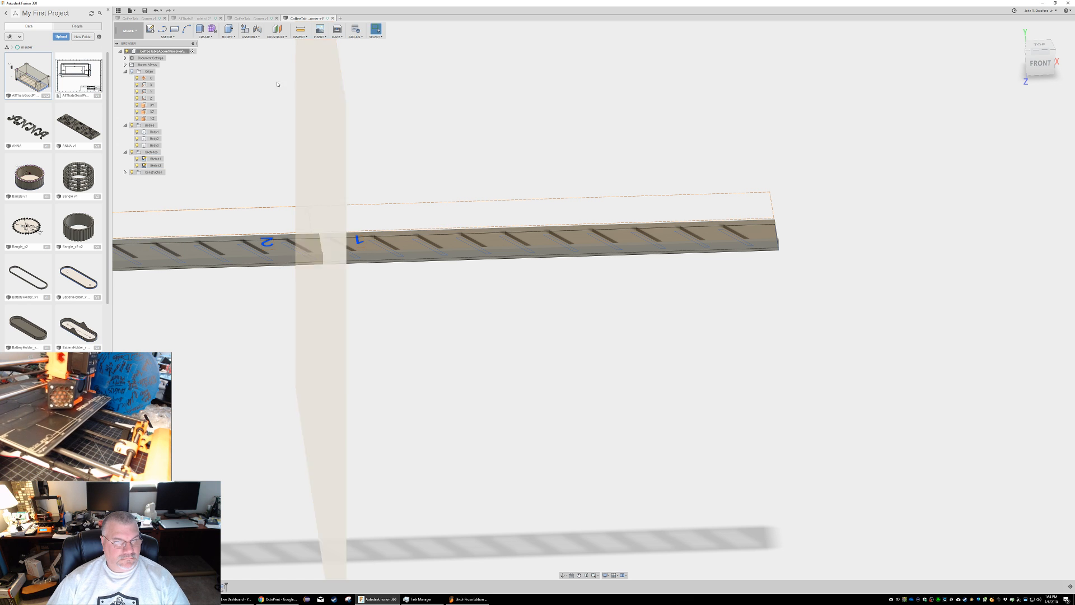
Step: Reopen the text sketch and place a copy of the "2" on the third section, beside the other split
middle_click_drag(218, 176, 702, 104)
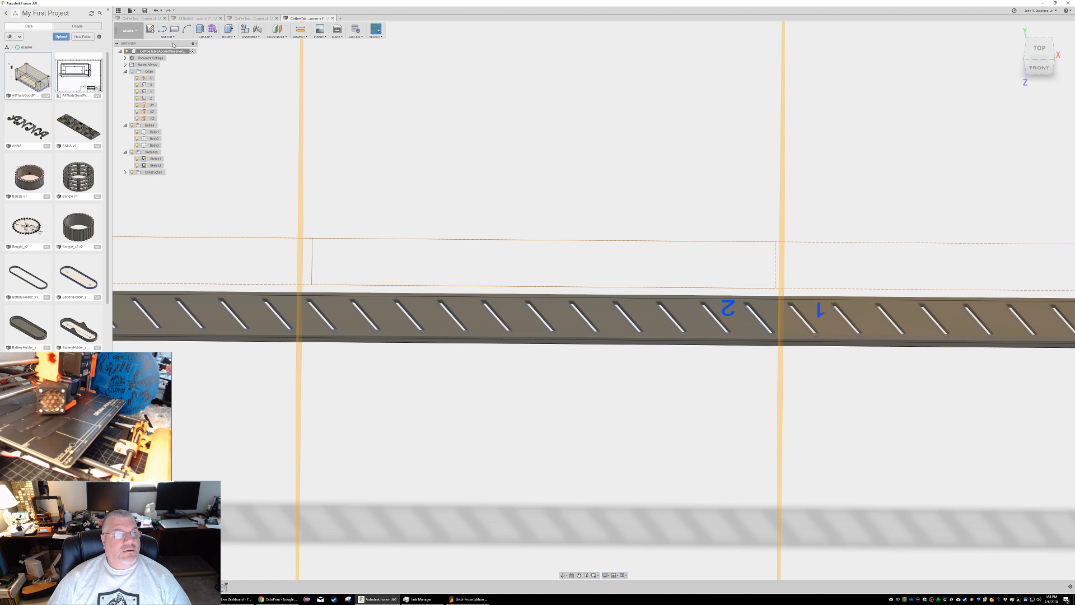
right_click(155, 166)
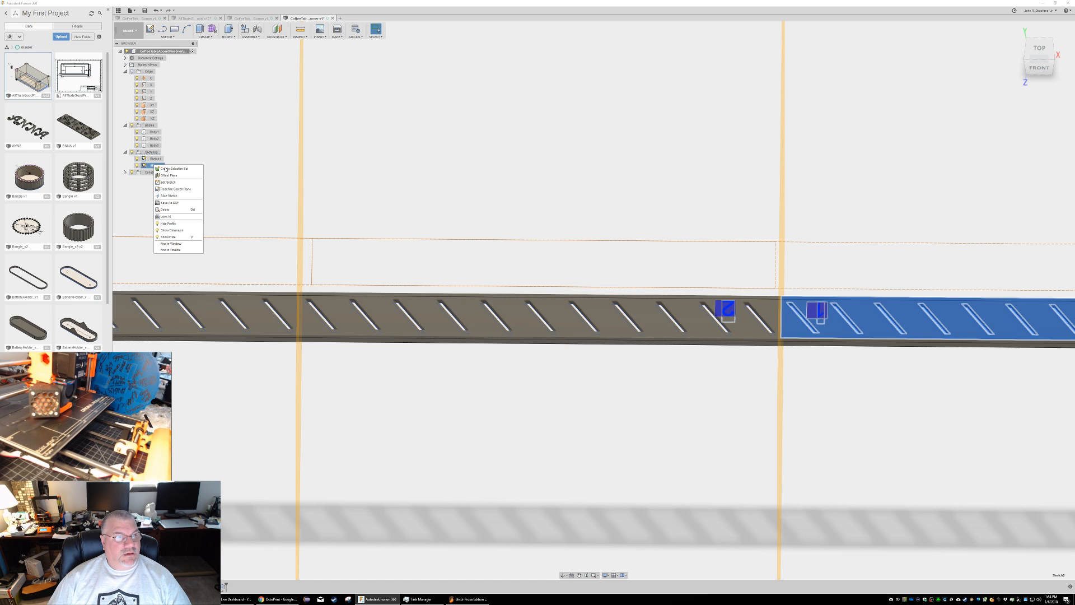
left_click(171, 183)
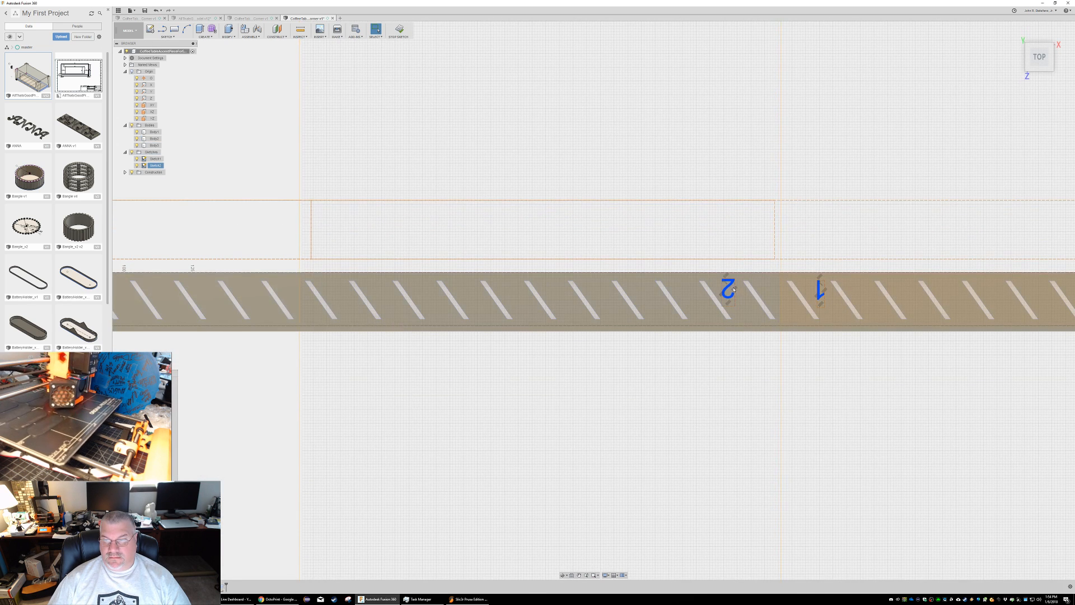
left_click(729, 288)
key("m")
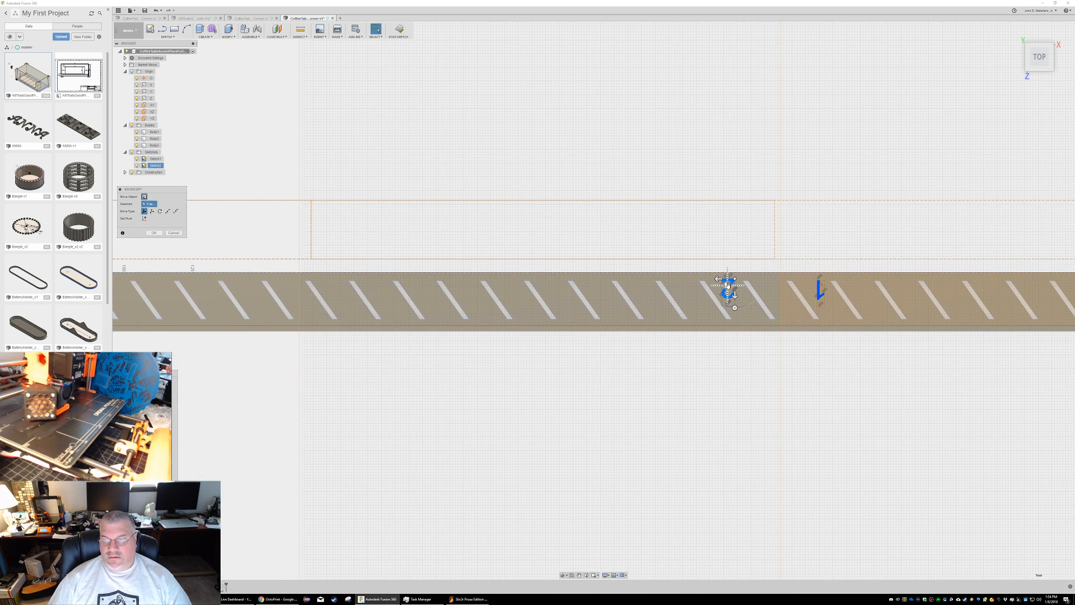
left_click_drag(718, 279, 236, 279)
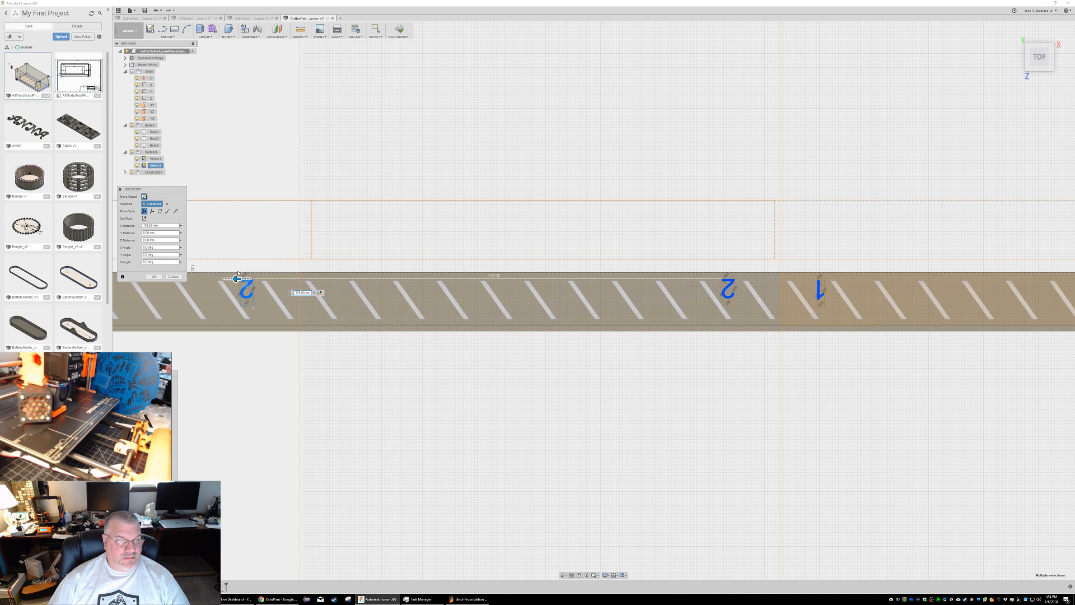
key("Return")
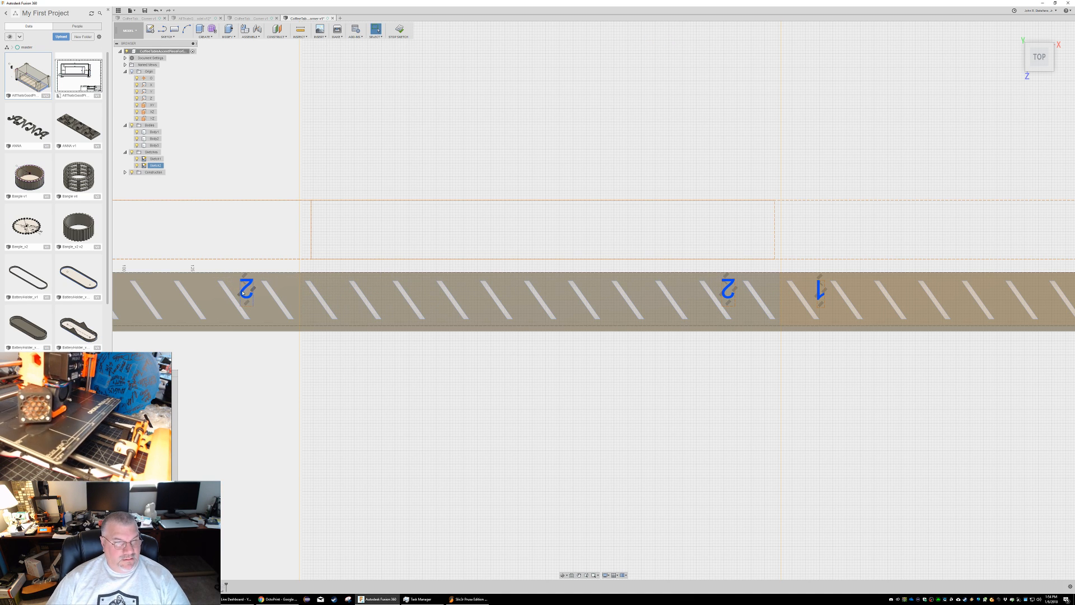
Step: Change the copied text on the third section to "3" and finish the sketch
double_click(248, 286)
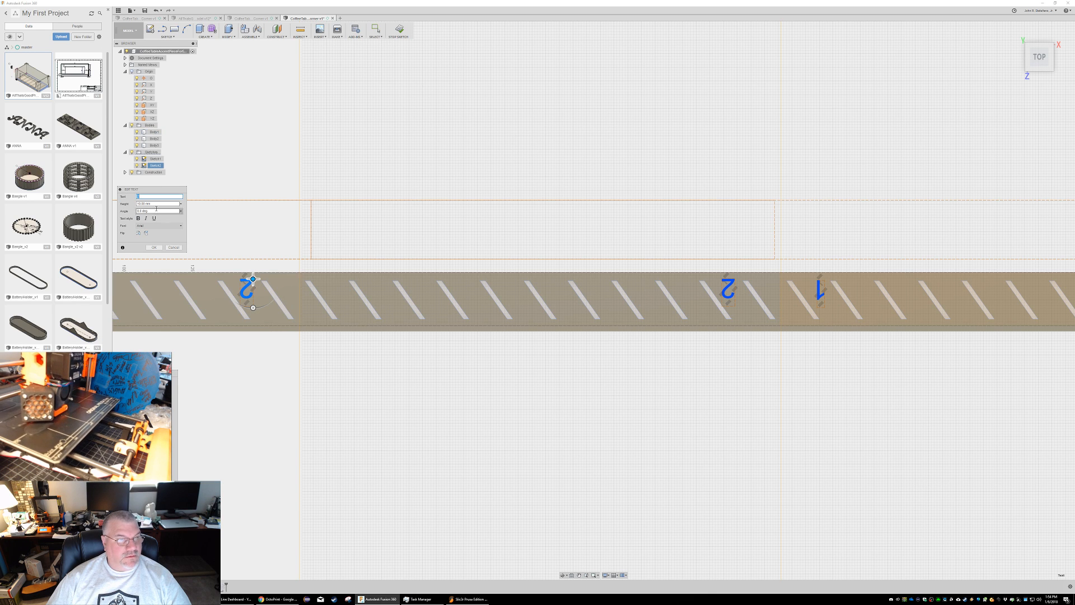
type("3")
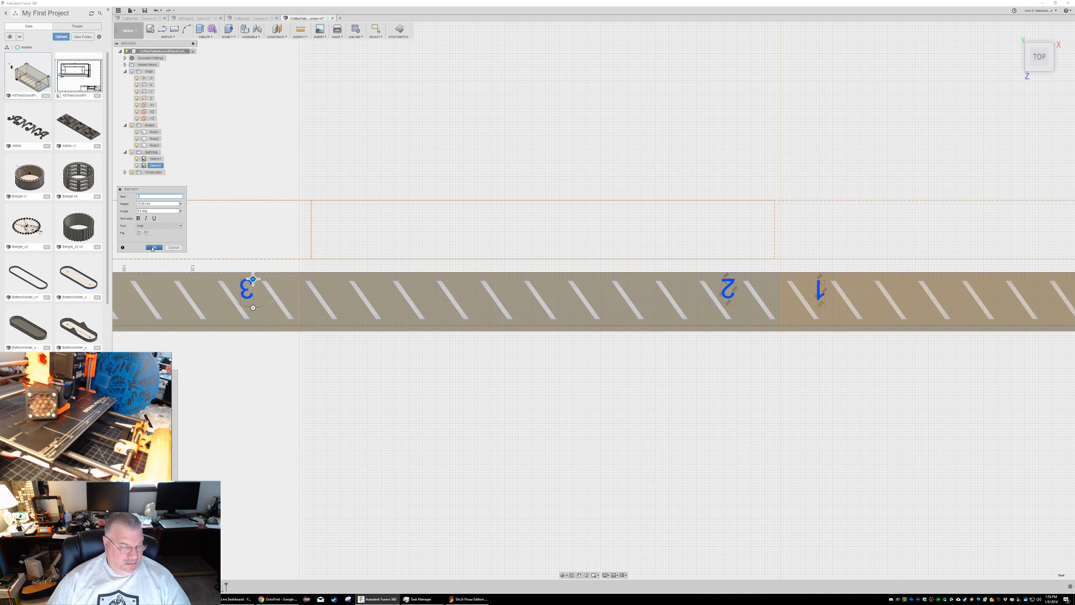
left_click(152, 248)
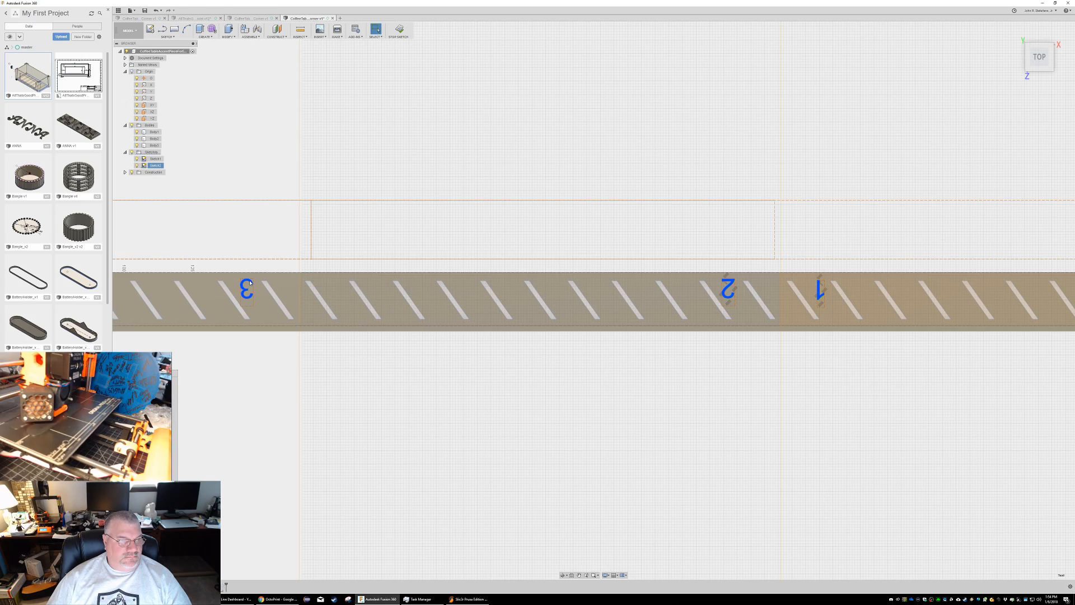
scroll(249, 283, "down", 2)
scroll(249, 283, "up", 6)
mouse_move(288, 218)
middle_mouse_down("shift")
mouse_move(280, 189)
mouse_move(292, 196)
mouse_move(286, 206)
middle_mouse_up("shift")
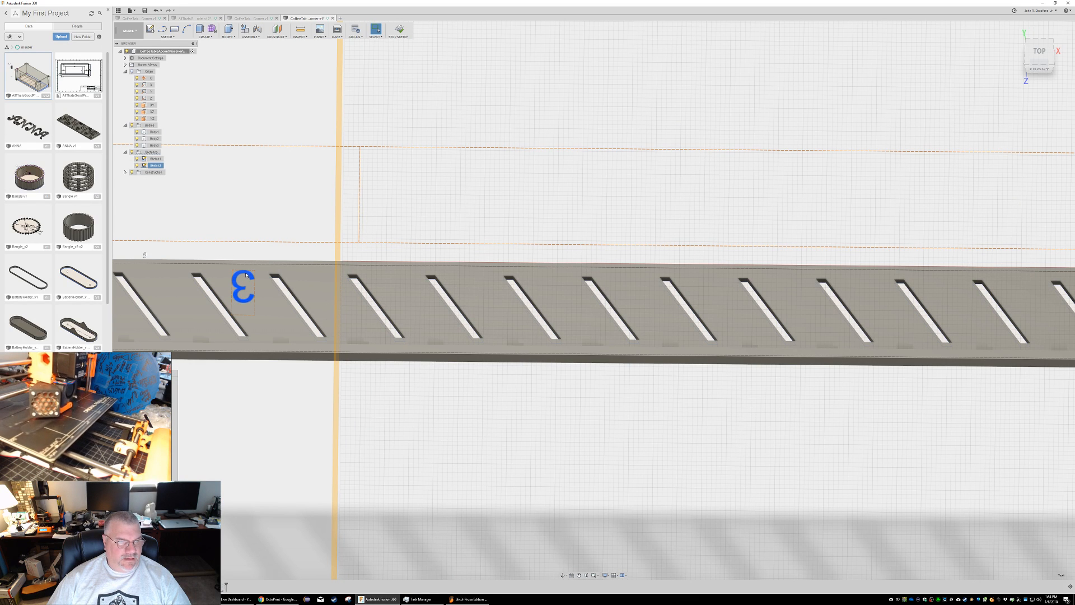
left_click(399, 29)
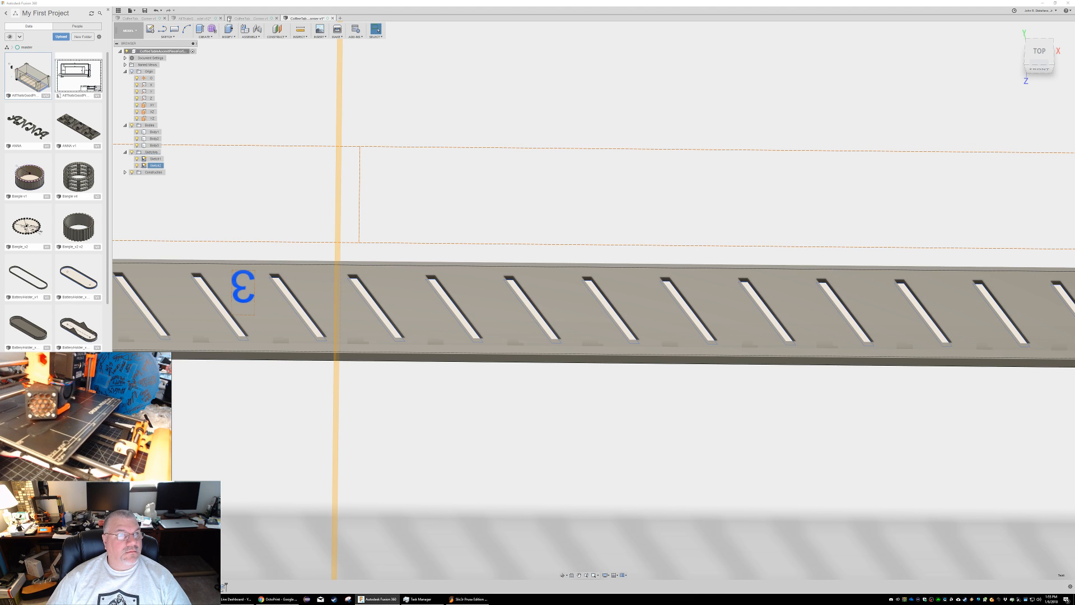
Step: Extrude the text "3" on the third section's face
left_click(206, 34)
left_click(215, 56)
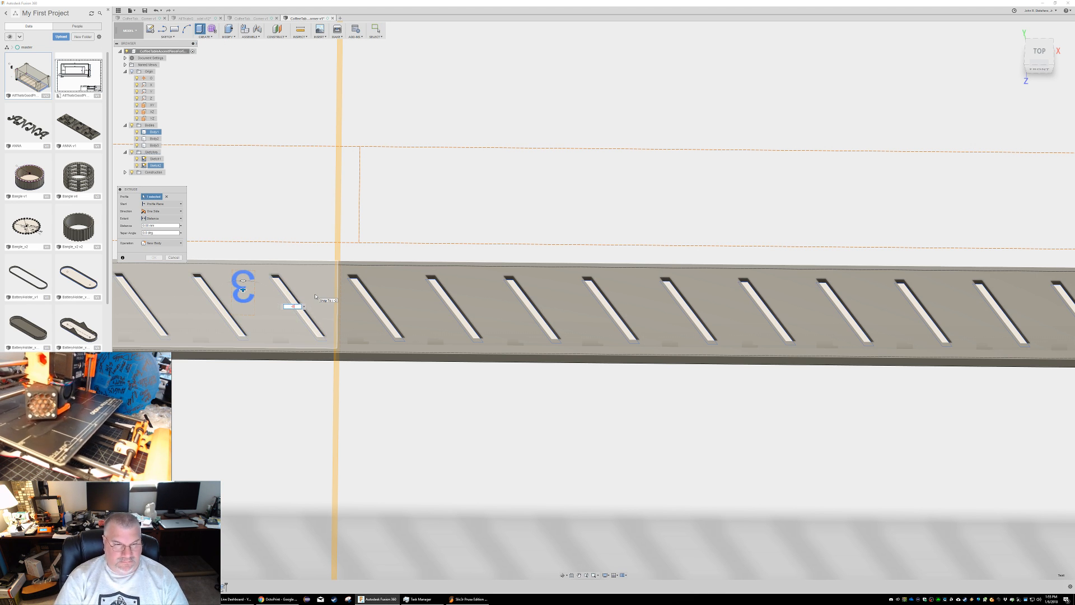
key("Escape")
Step: Check the three numbered sections and save the design with the version description "User Saved"
middle_click_drag(316, 190, 476, 264, "shift")
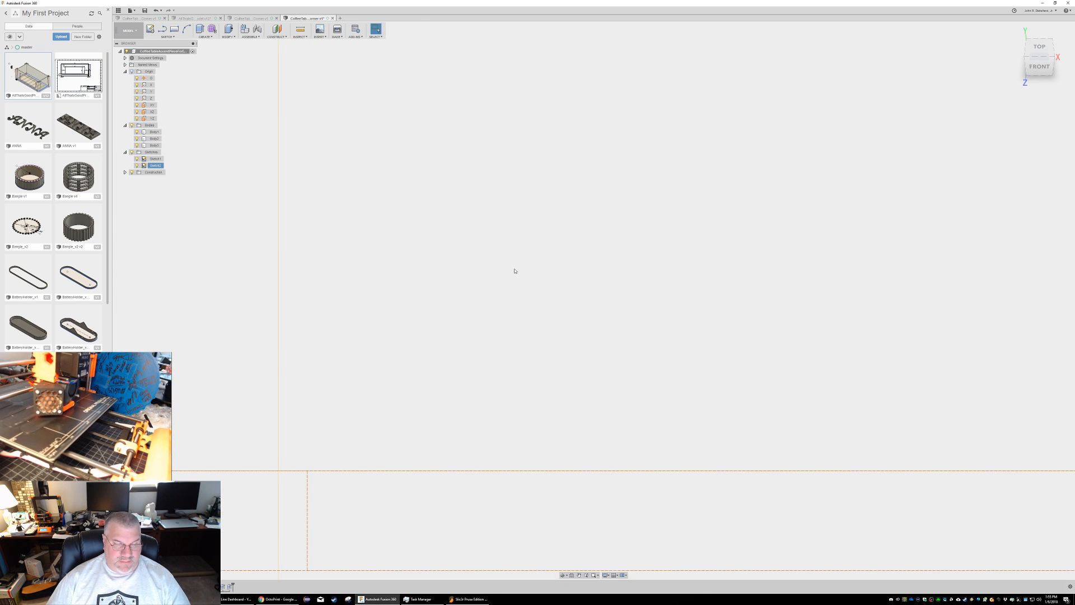
scroll(552, 283, "down", 5)
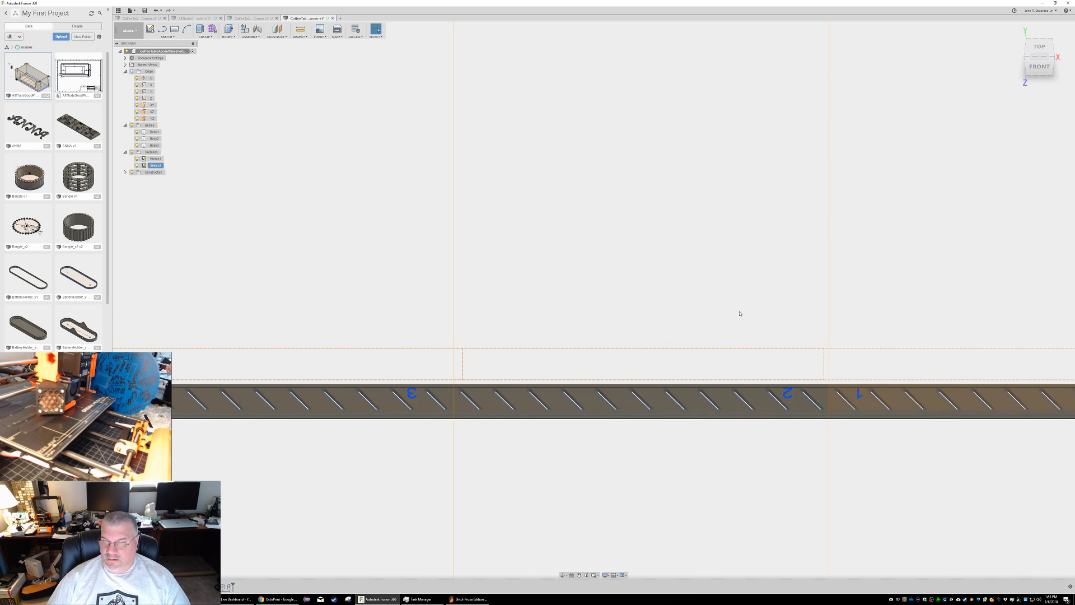
middle_click_drag(701, 476, 652, 311, "shift")
scroll(651, 311, "up", 3)
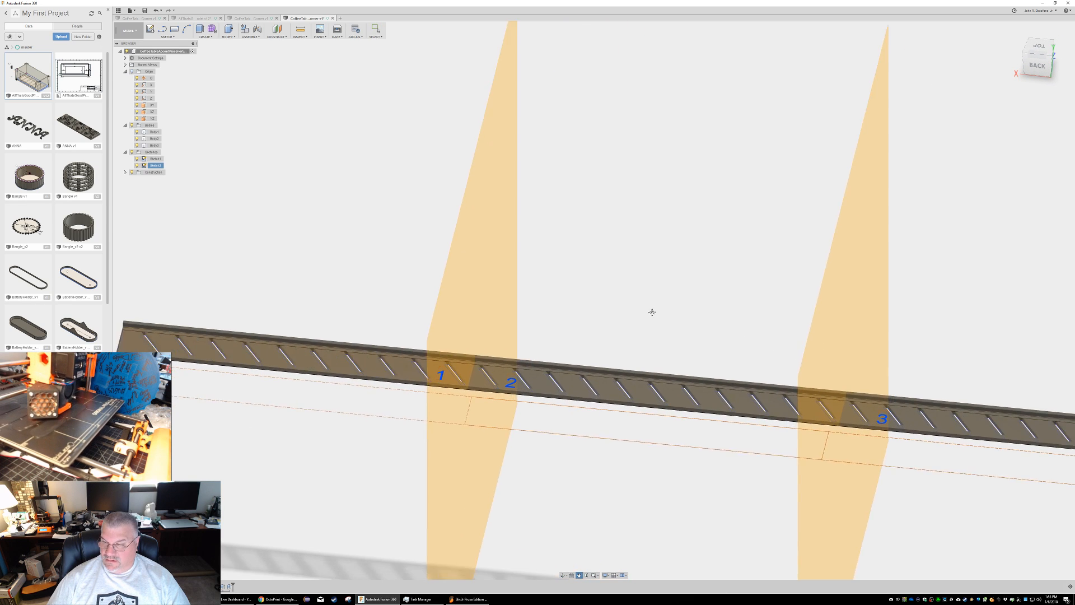
scroll(651, 312, "down", 1)
scroll(866, 422, "down", 3)
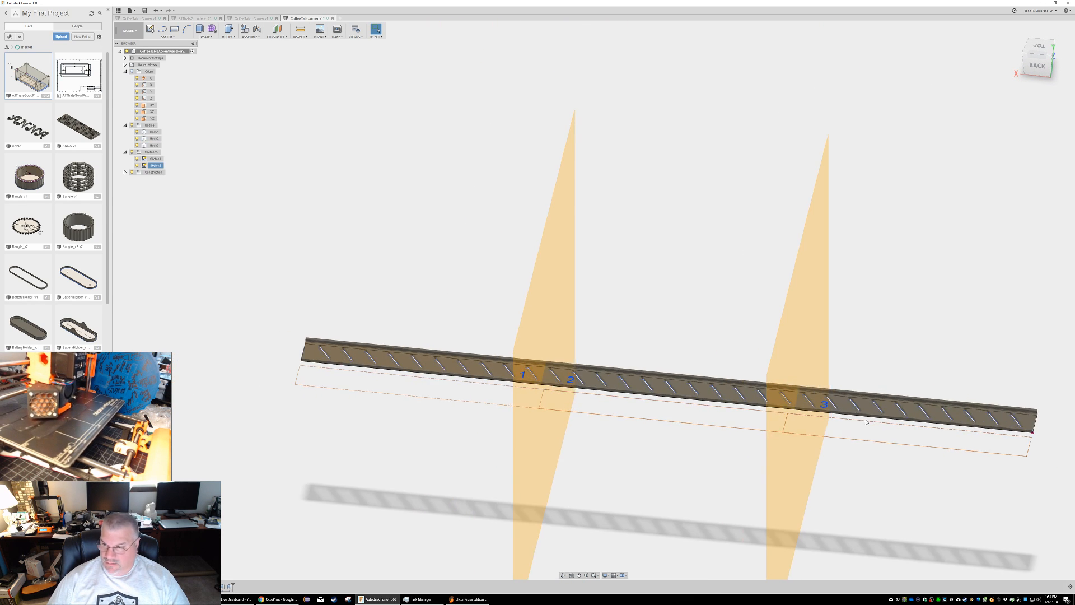
scroll(866, 422, "down", 2)
middle_click_drag(900, 451, 901, 461, "shift")
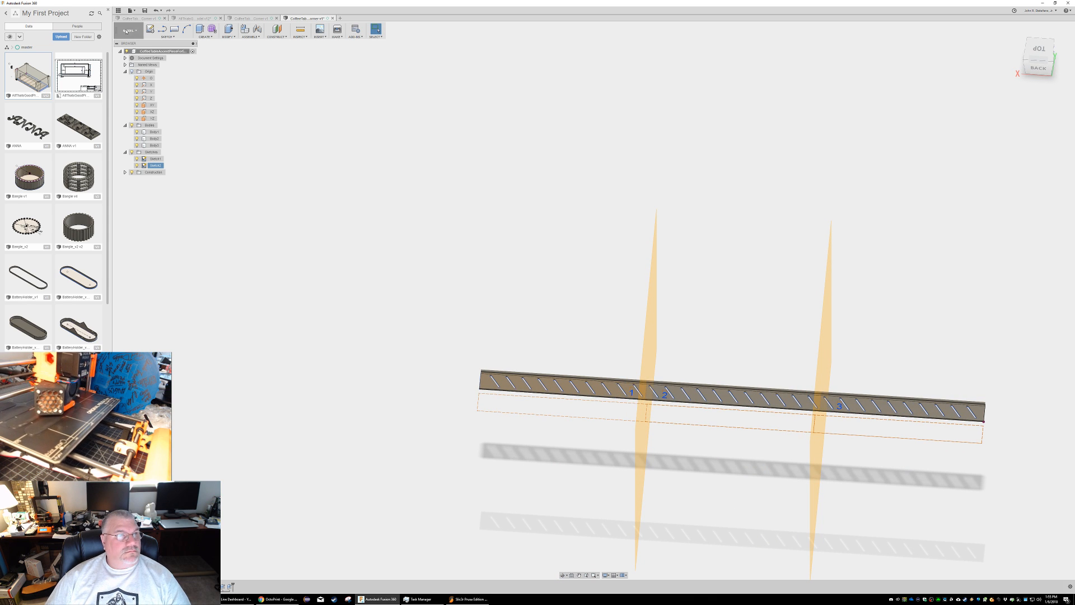
left_click(145, 10)
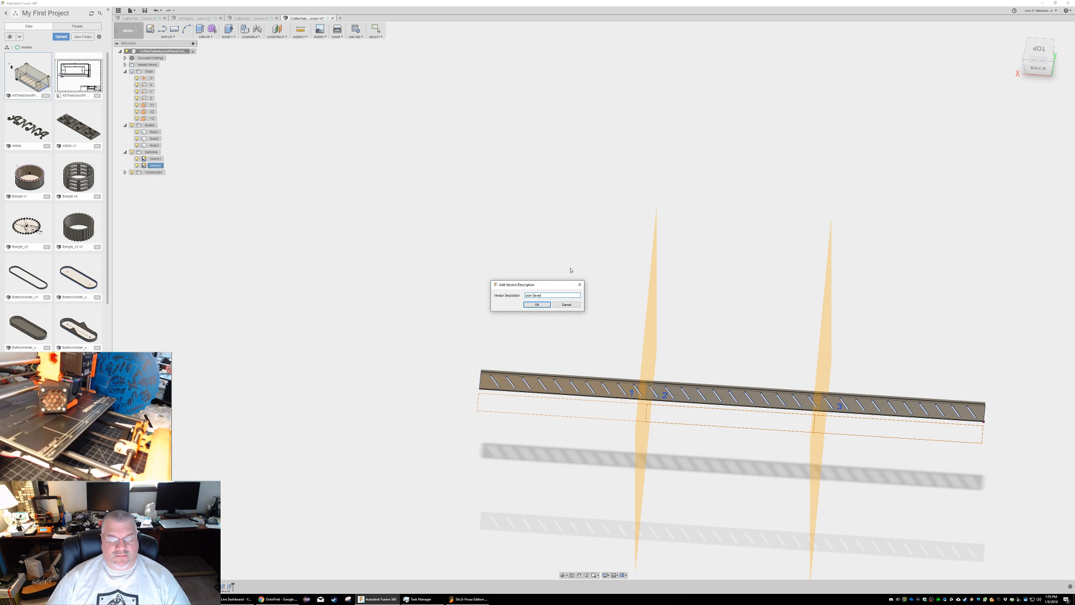
left_click(537, 304)
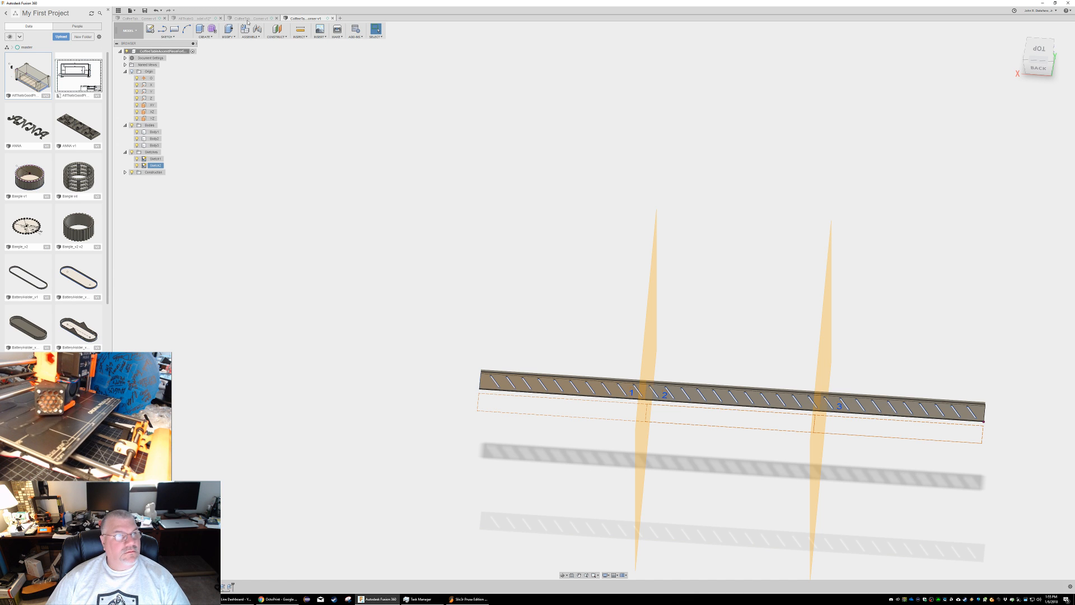
left_click(132, 10)
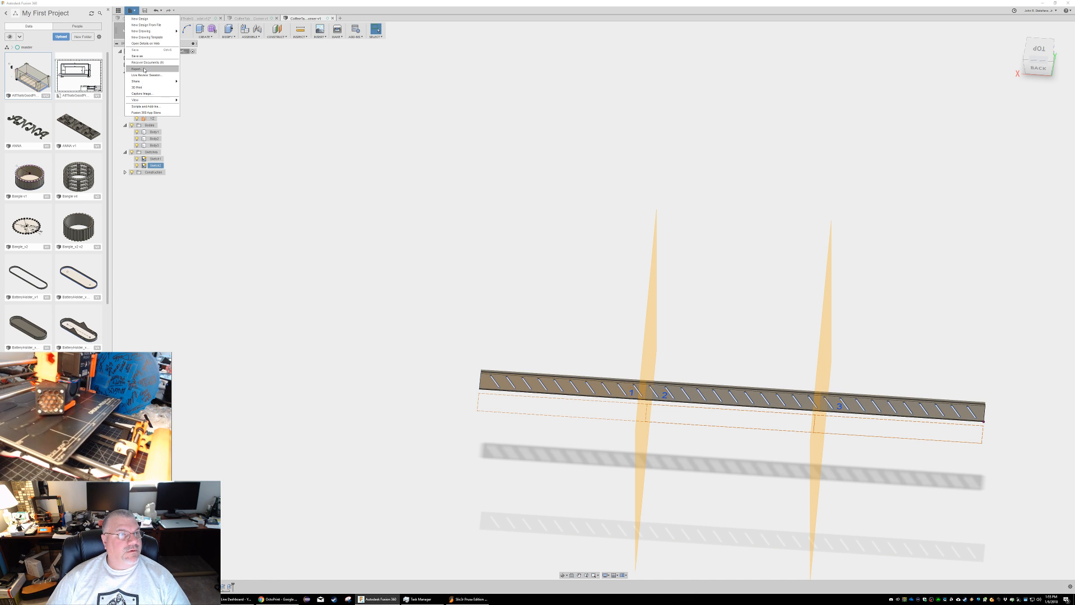
left_click(137, 88)
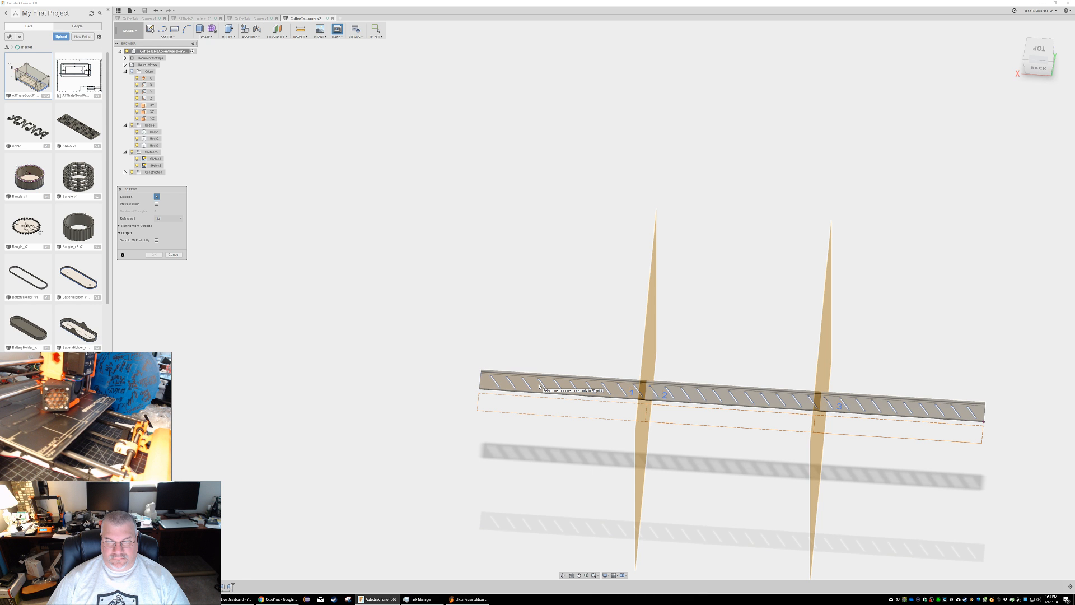
left_click(539, 387)
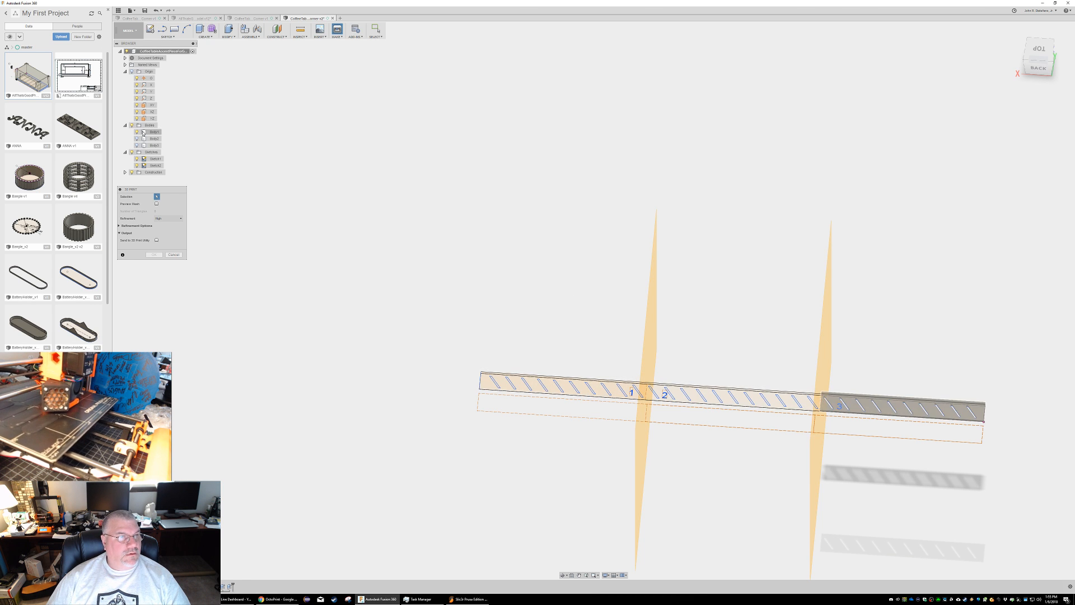
left_click(593, 387)
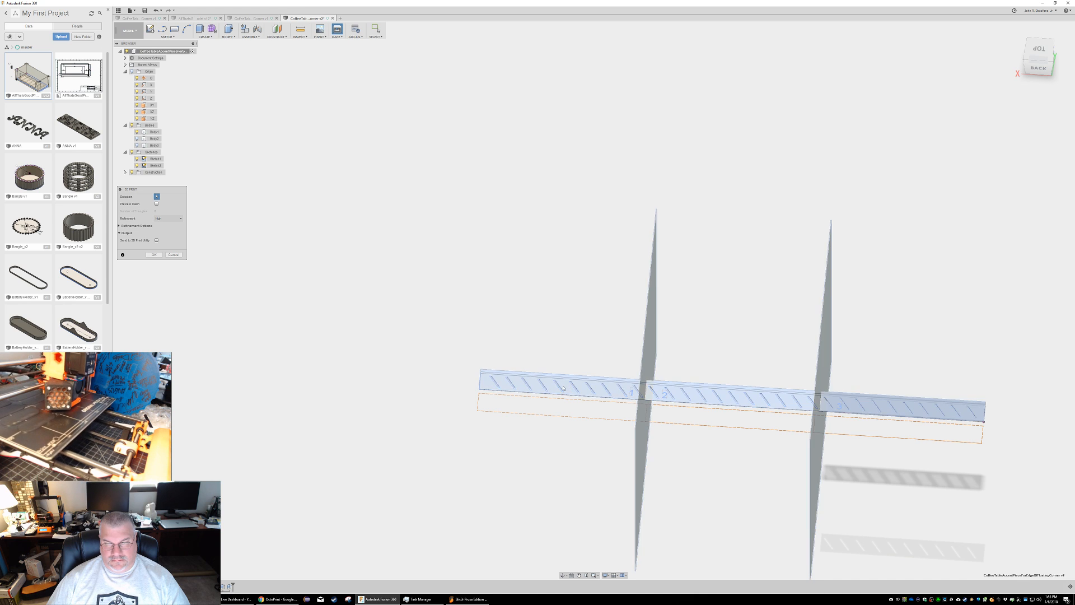
scroll(598, 371, "down", 2)
middle_click_drag(594, 328, 602, 327, "shift")
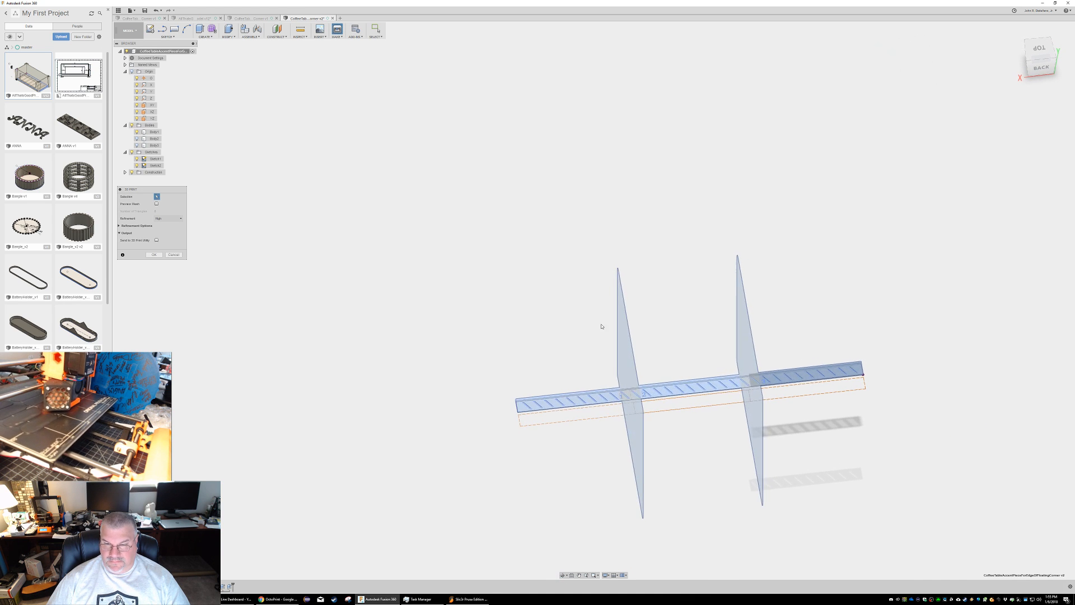
left_click(607, 398)
key("Escape")
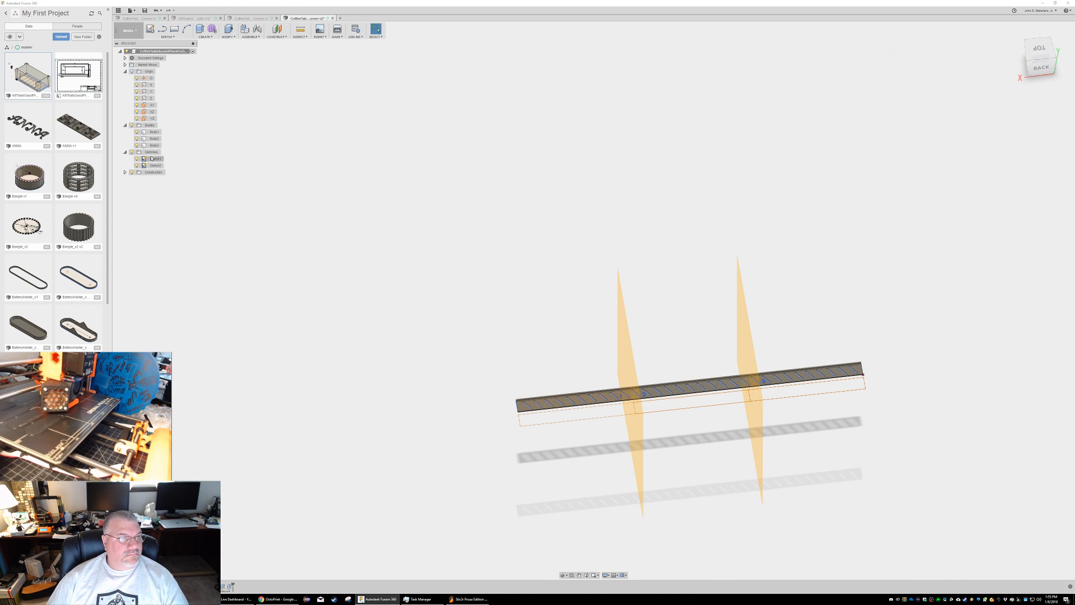
Step: Hide the bodies numbered 1 and 2 and all sketches, leaving only the section numbered 3 displayed
left_click(137, 138)
left_click(137, 146)
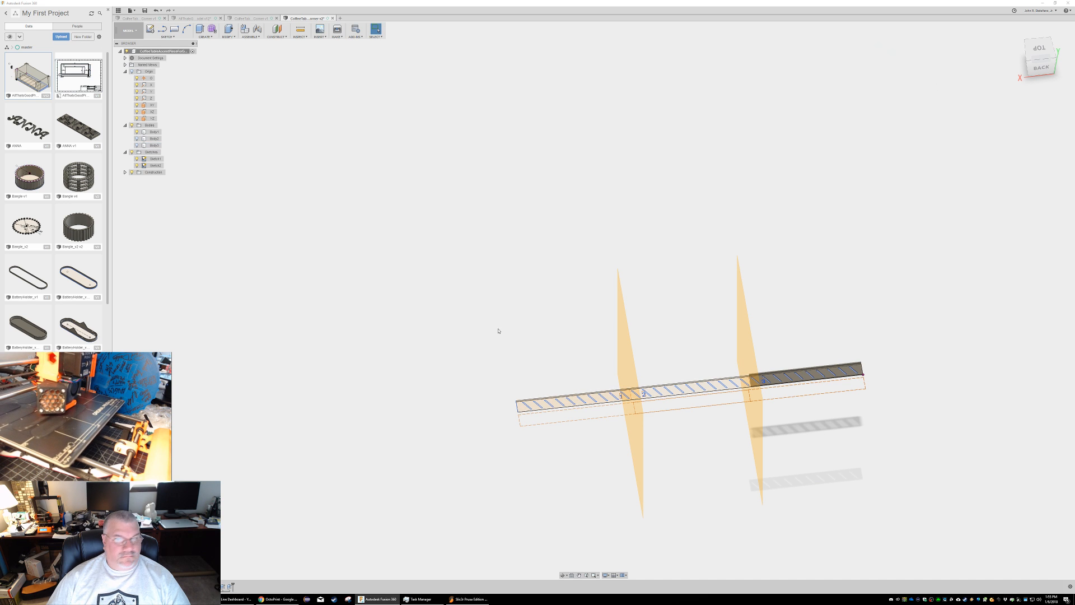
left_click(132, 151)
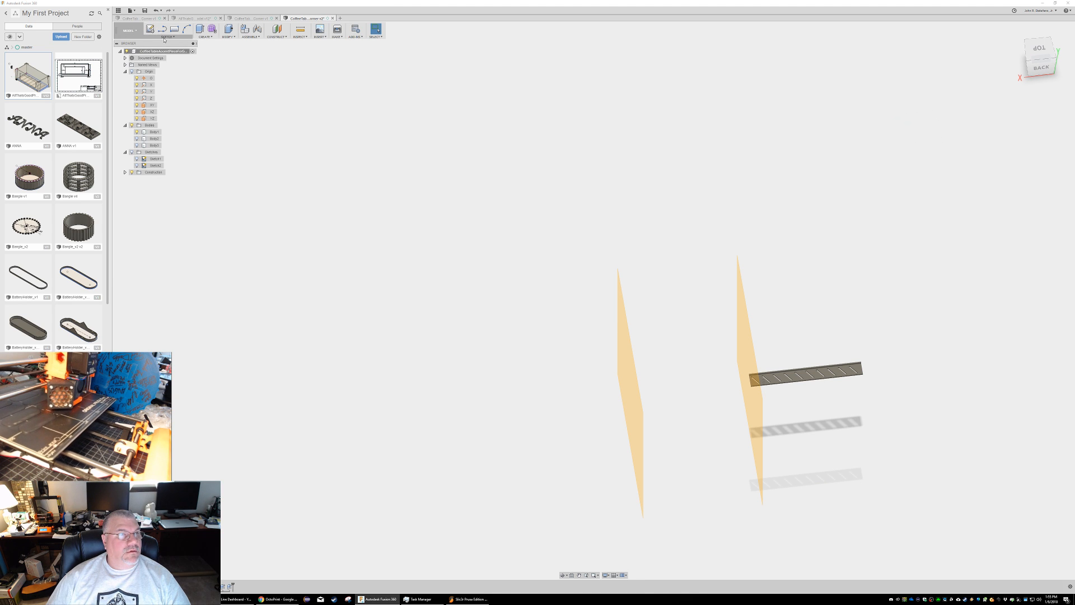
Step: Start an STL export of the section numbered 3 for 3D printing at High refinement
left_click(131, 10)
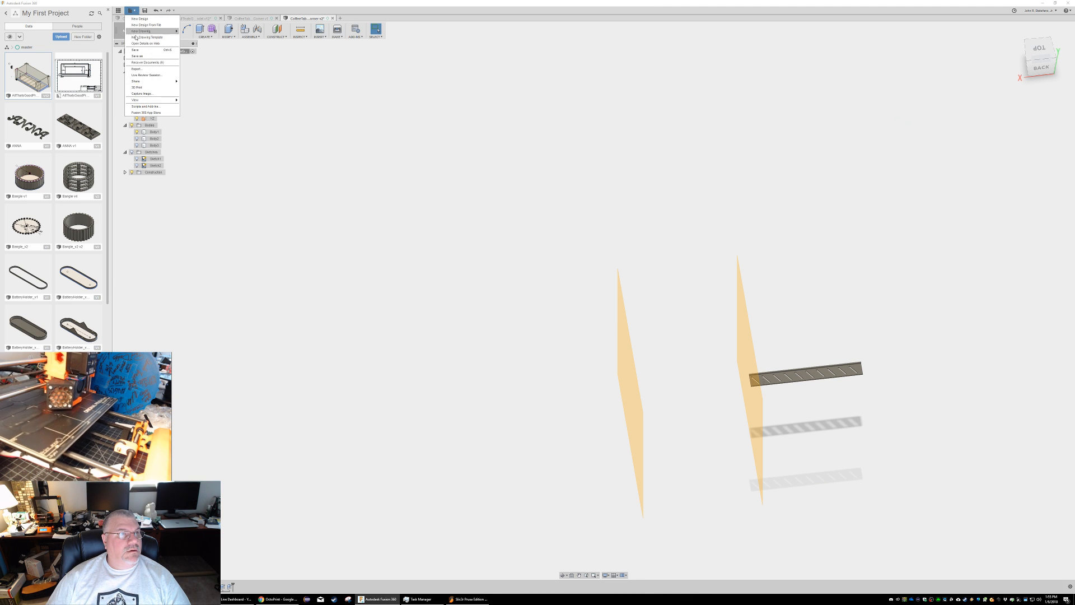
left_click(139, 87)
left_click(787, 381)
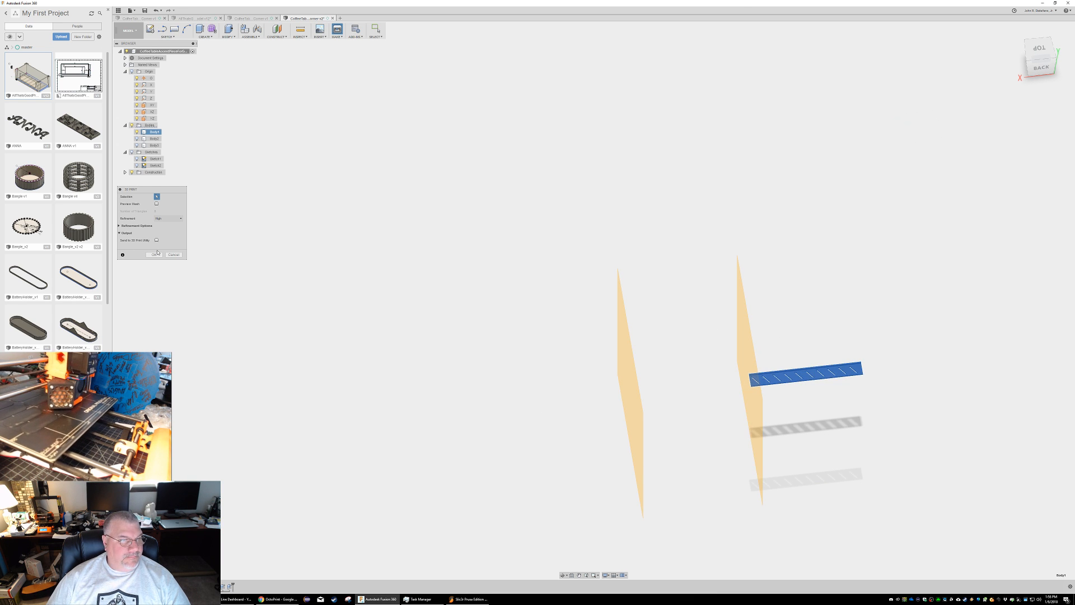
left_click(155, 255)
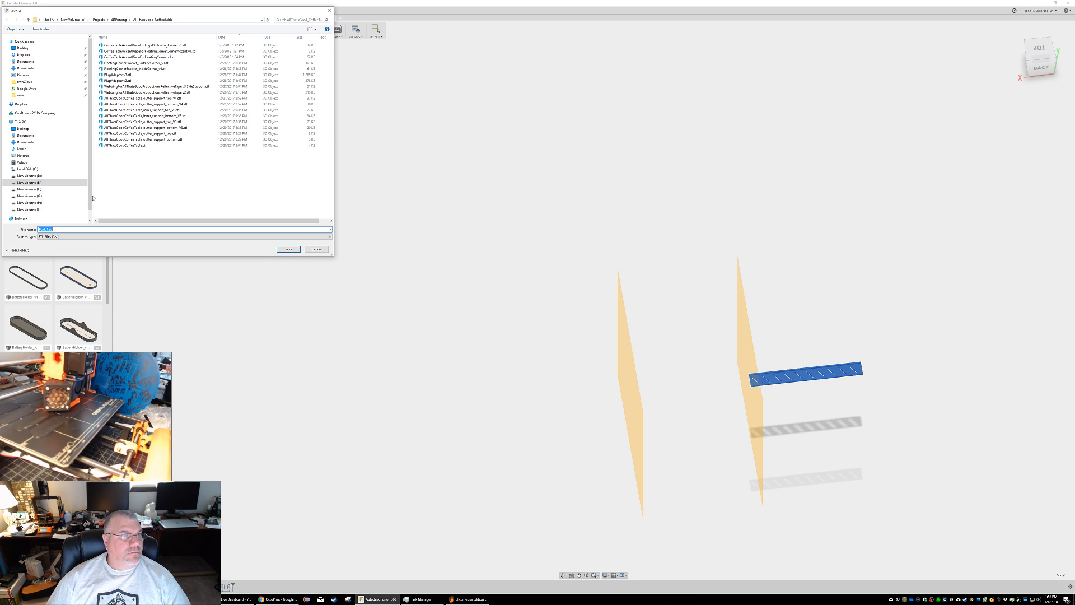
Step: Save the STL as CoffeeTableAccentEdgeBanding_3v2 in the AllThatsGood_CoffeeTable folder, adapting the name of an existing file there
left_click(136, 47)
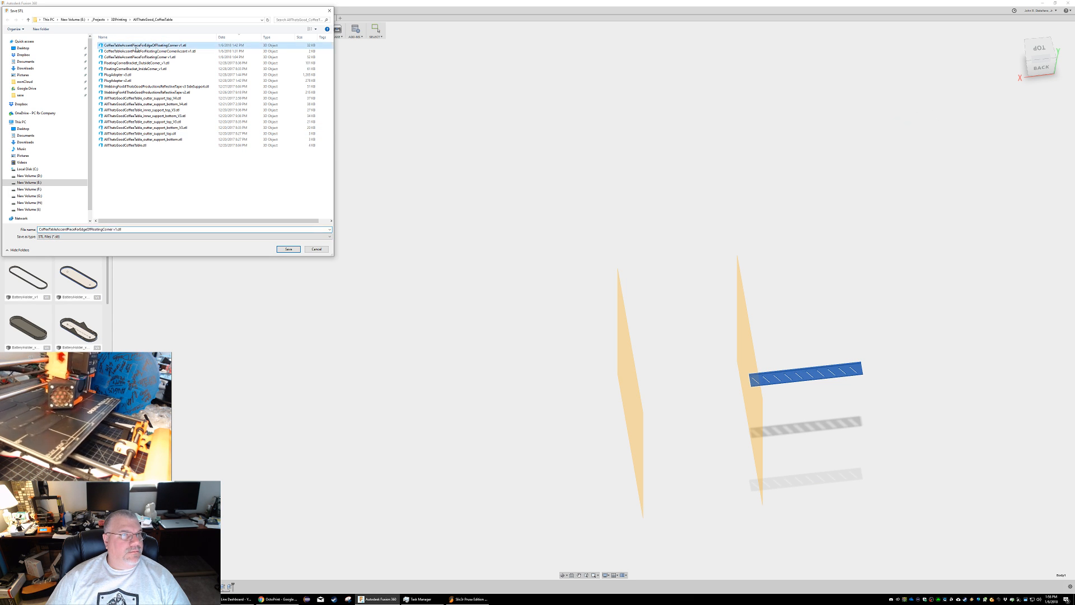
triple_click(96, 230)
left_click(90, 231)
left_click_drag(111, 230, 113, 230)
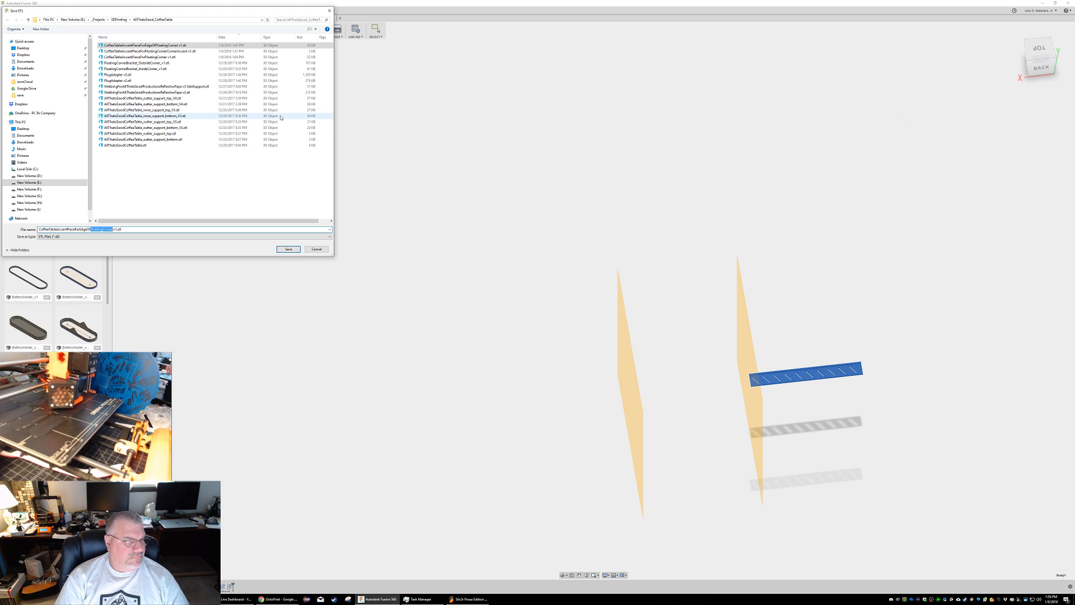
key("Left")
key("Left")
key("BackSpace")
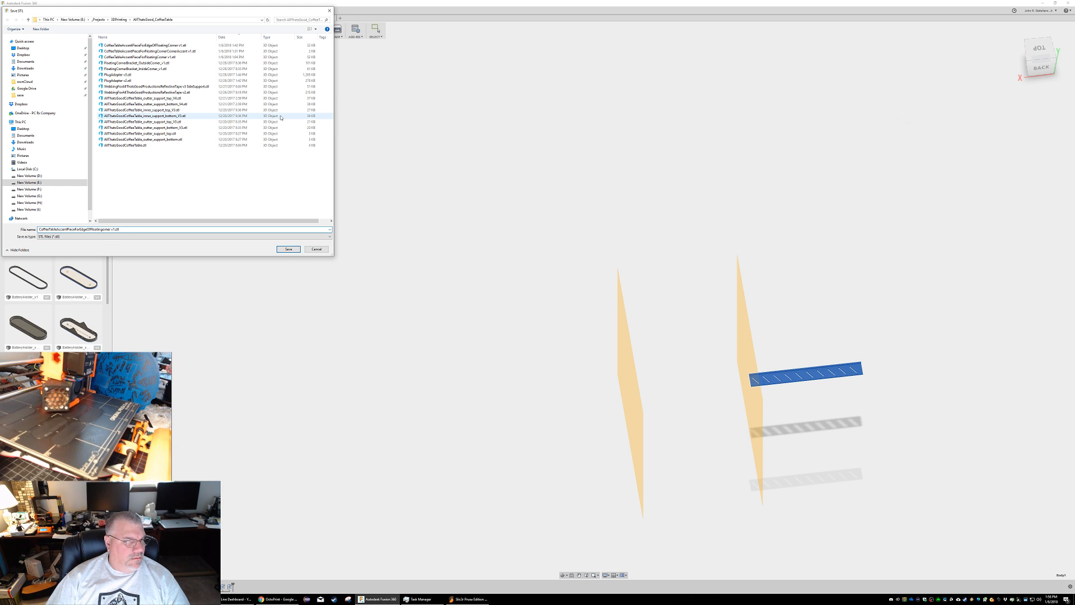
key("Delete")
key("Delete")
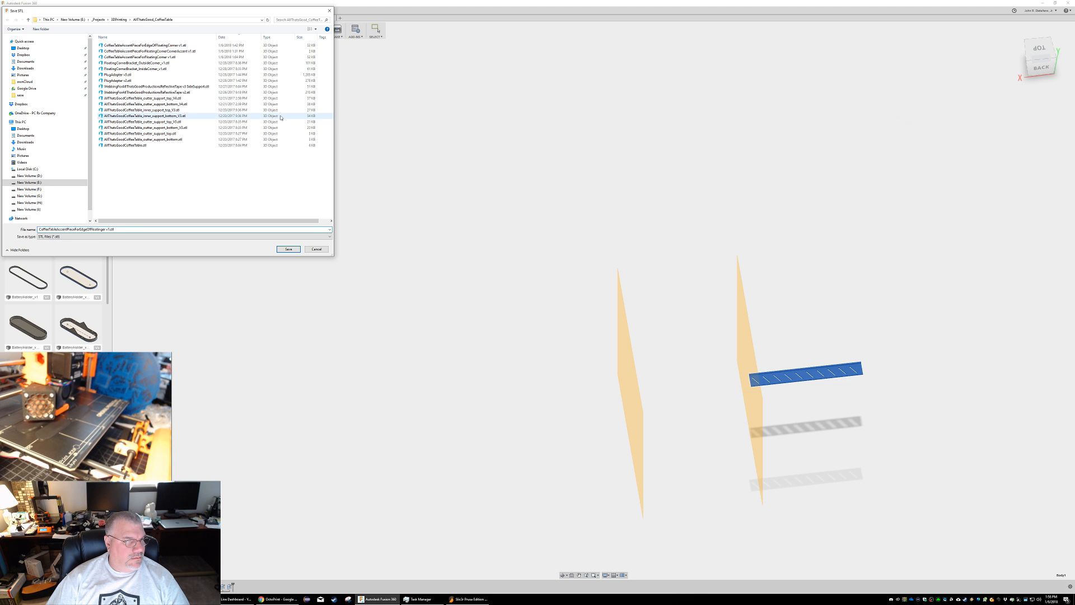
key("BackSpace")
key("BackSpace")
key("BackSpace")
key("BackSpace")
key("BackSpace")
key("BackSpace")
key("BackSpace")
key("BackSpace")
key("BackSpace")
key("BackSpace")
key("BackSpace")
key("BackSpace")
key("BackSpace")
key("BackSpace")
key("BackSpace")
key("BackSpace")
key("BackSpace")
key("BackSpace")
key("BackSpace")
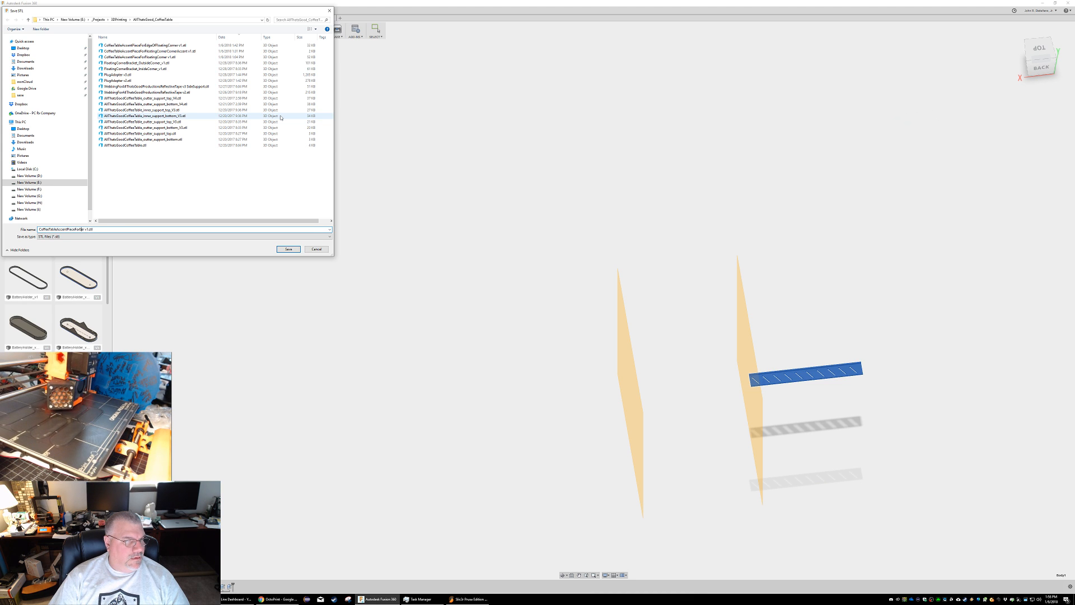
type("Edg")
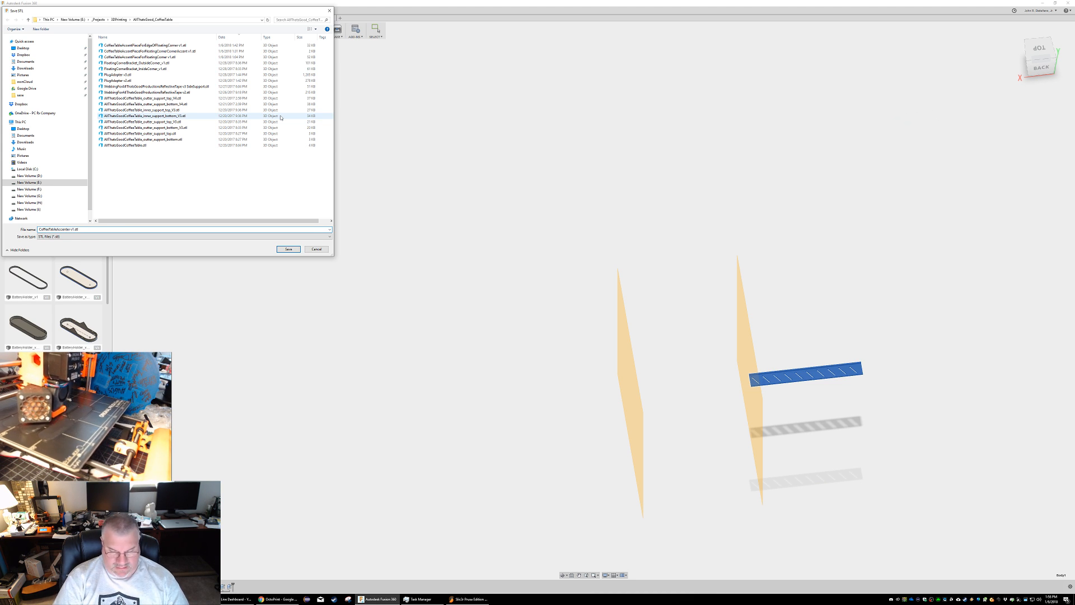
type("eBanding")
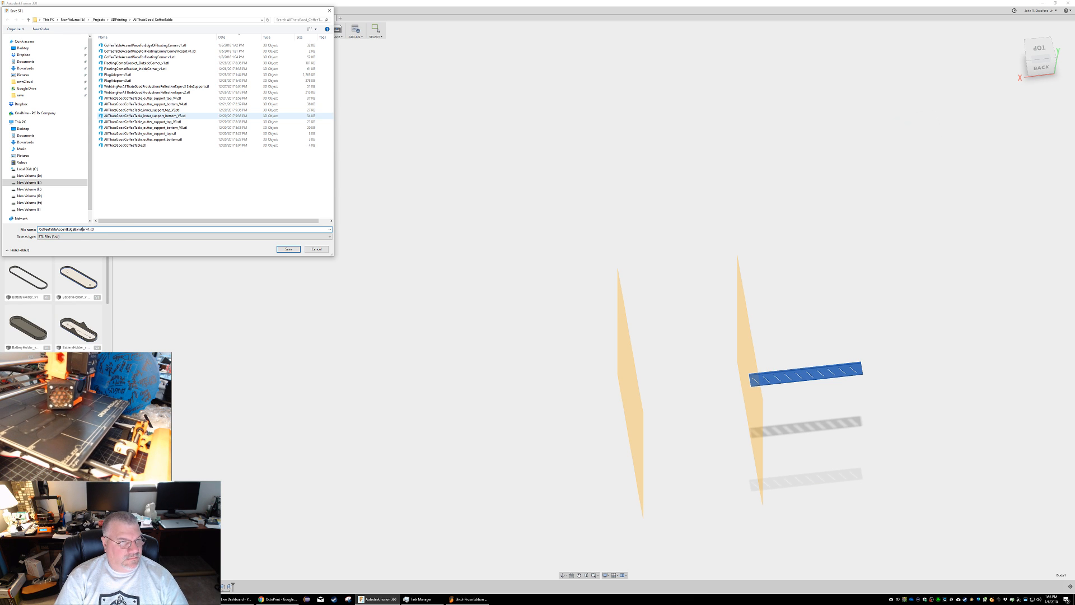
type("_3")
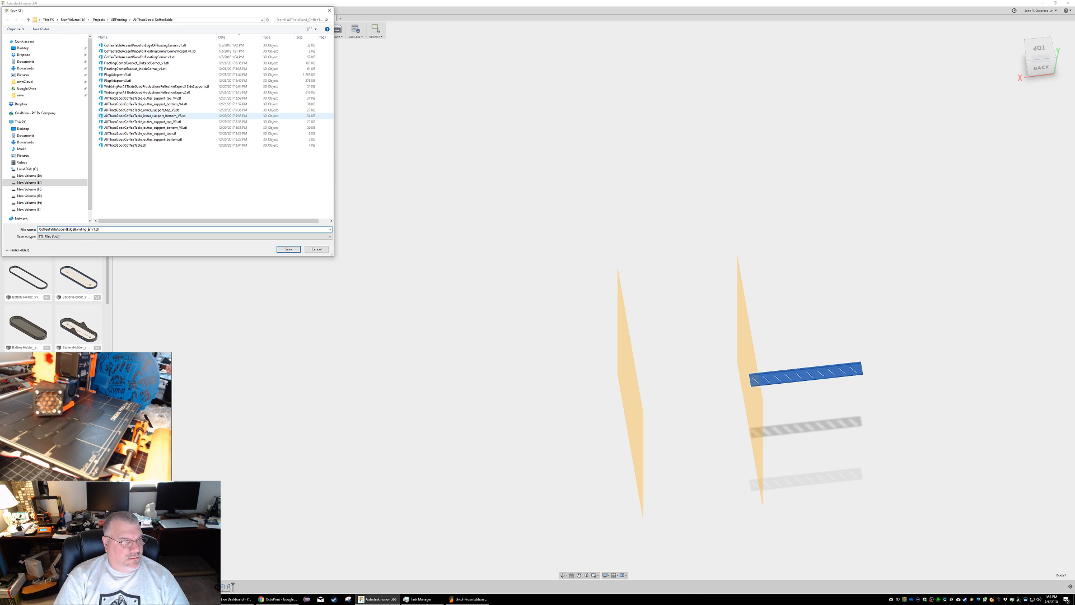
key("Delete")
key("Delete")
key("Delete")
key("Delete")
key("Delete")
type("v2")
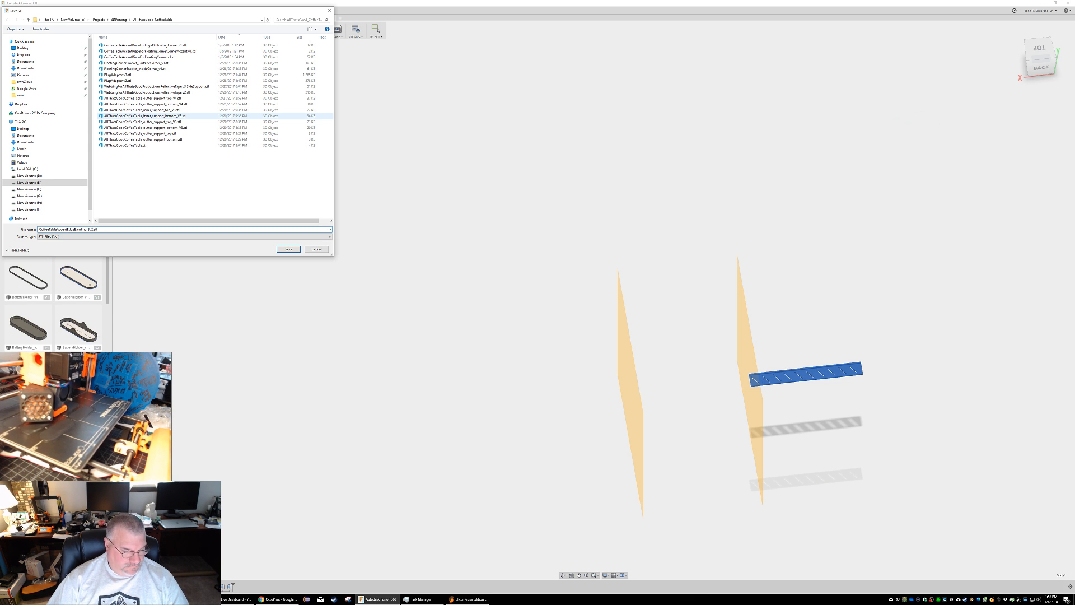
key("shift+Home")
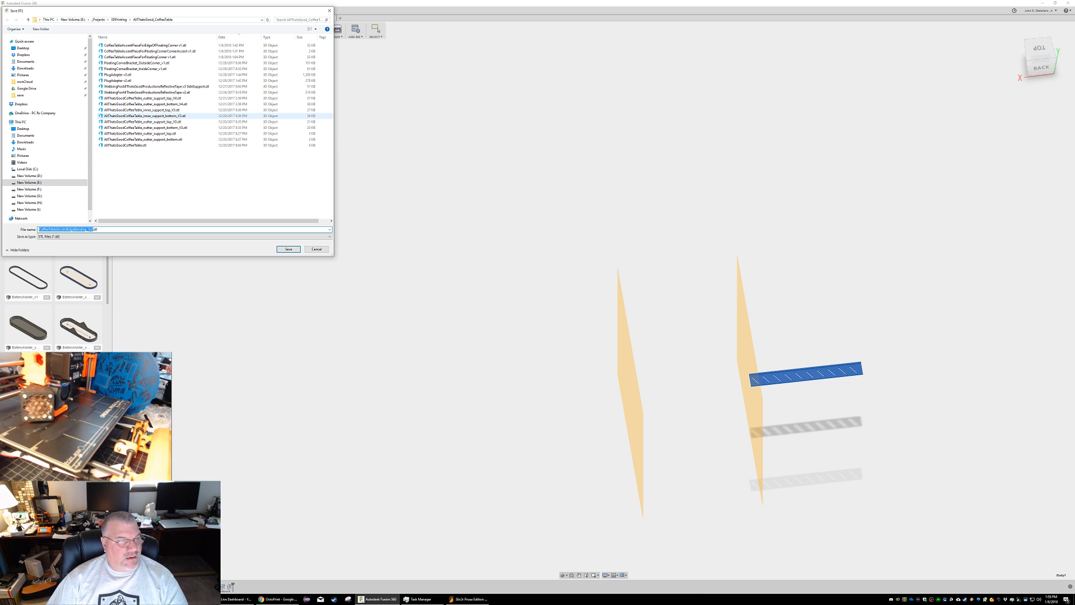
key("Return")
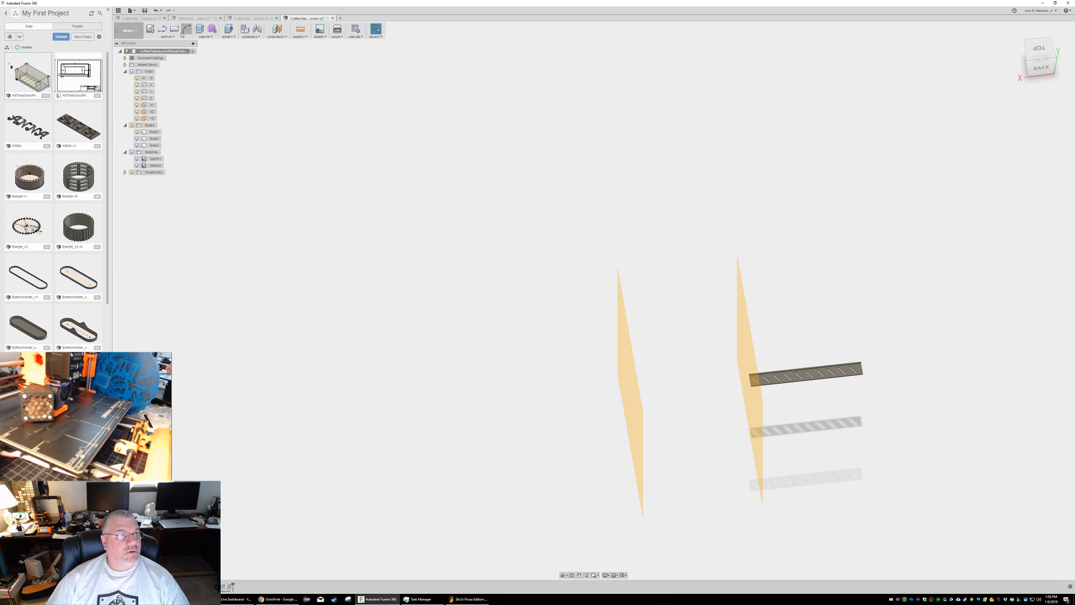
Step: Display only the middle section numbered 2 and export it as the STL file CoffeeTableAccentEdgeBanding_2v2
left_click(136, 138)
left_click(137, 132)
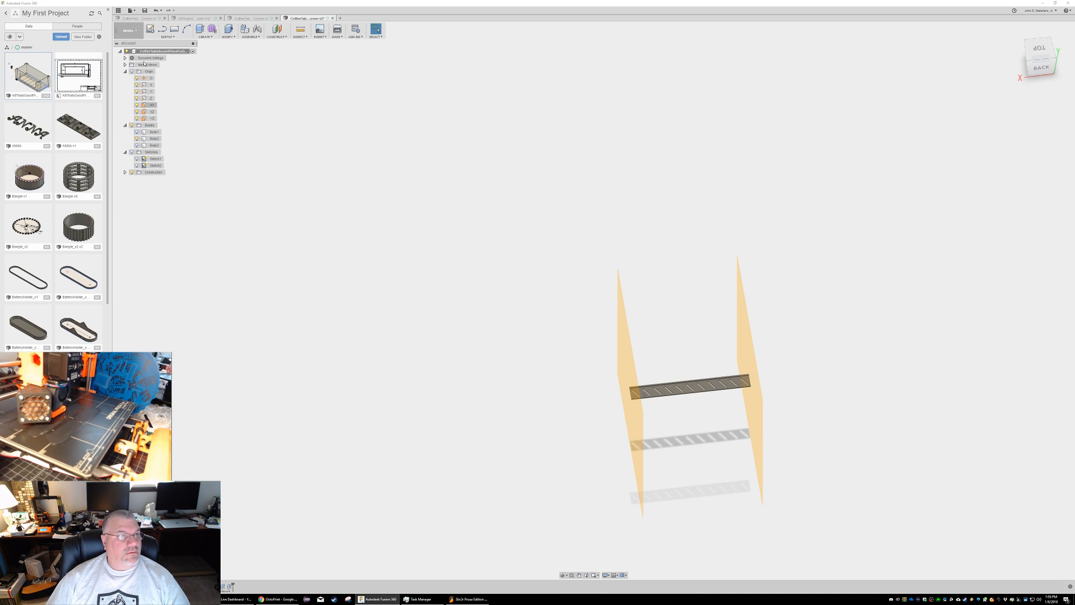
left_click(131, 10)
left_click(147, 83)
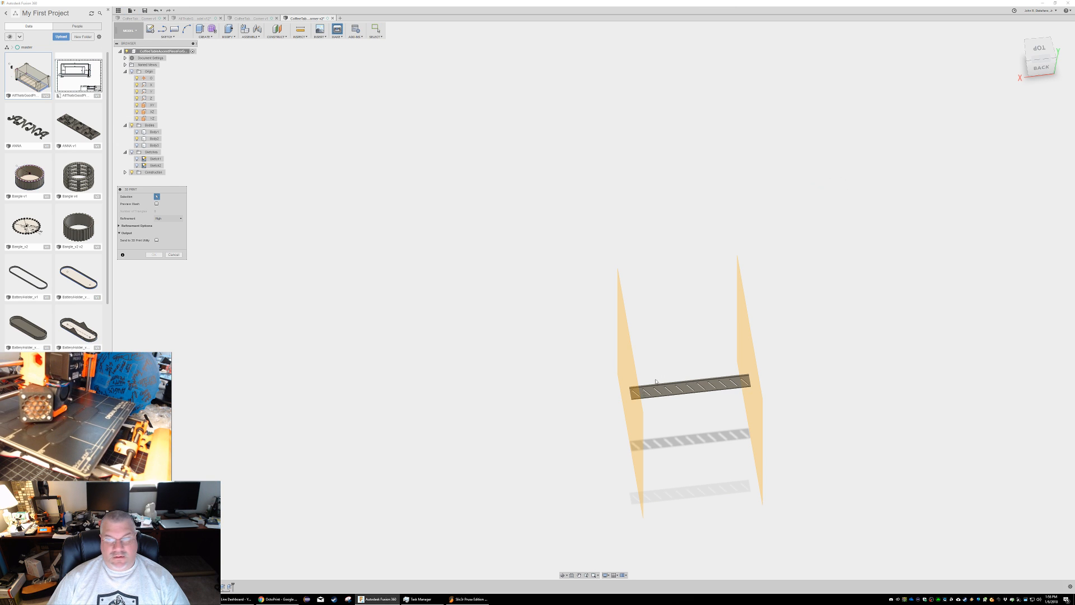
left_click(669, 386)
left_click(159, 255)
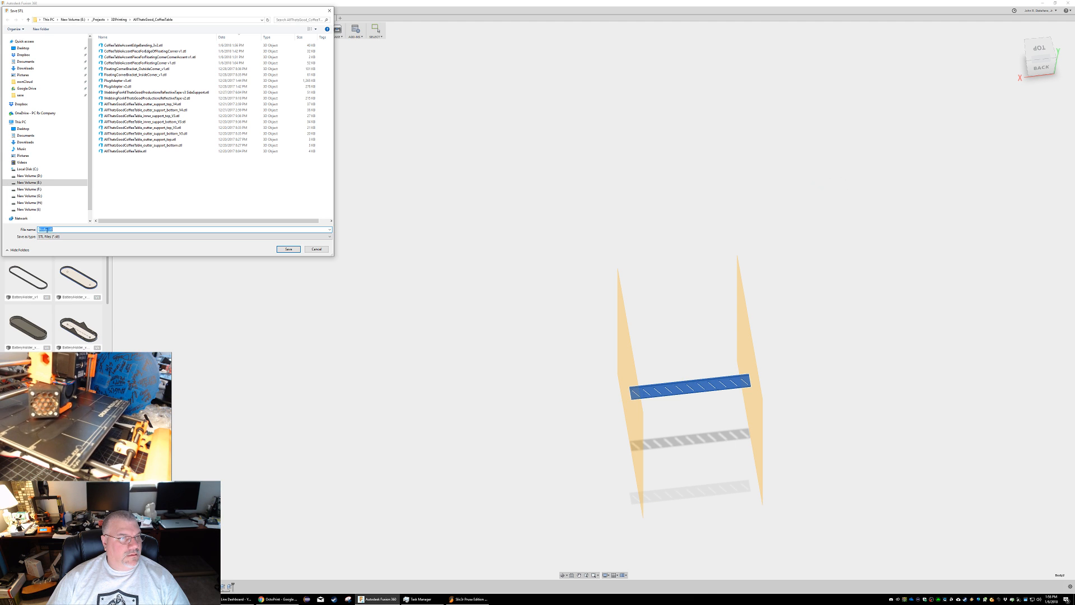
double_click(47, 229)
type("CoffeeTableAccentEdgeBanding_3v2")
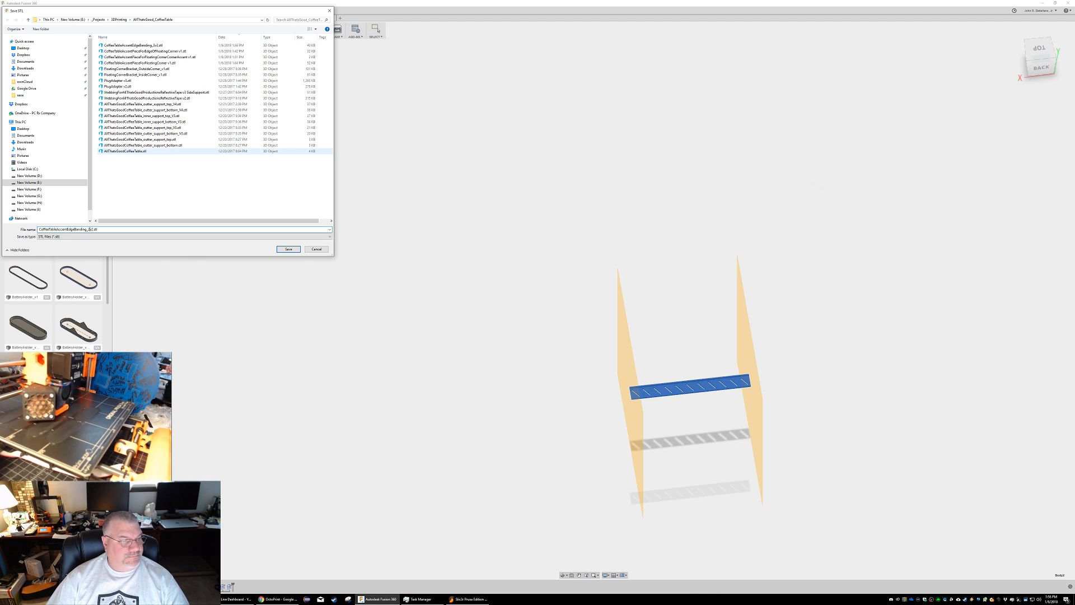
key("Return")
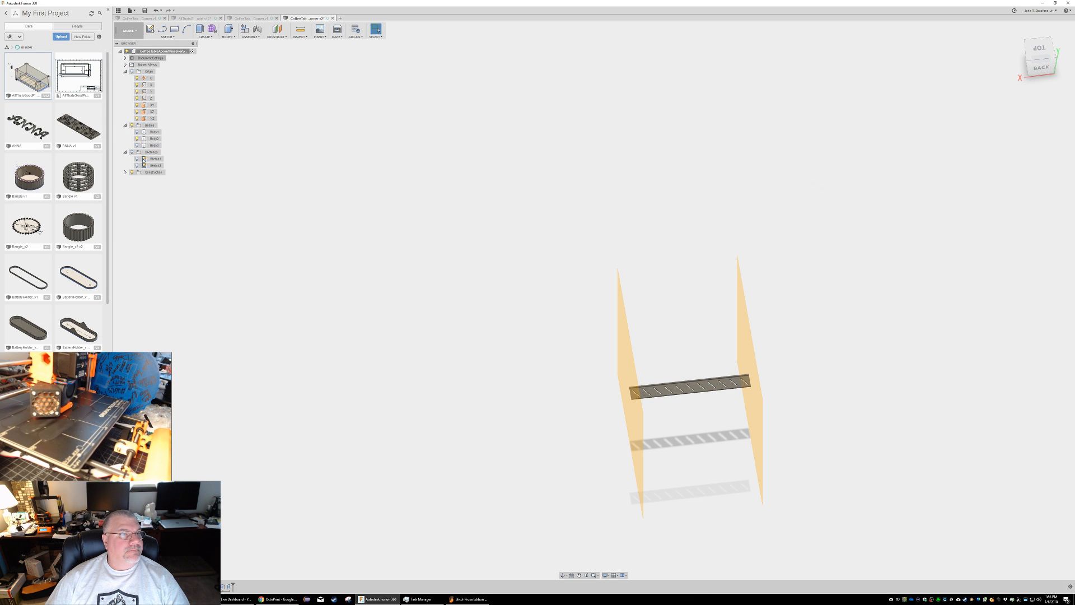
Step: Show the section numbered 1, hide the middle section, and select the displayed body
left_click(137, 145)
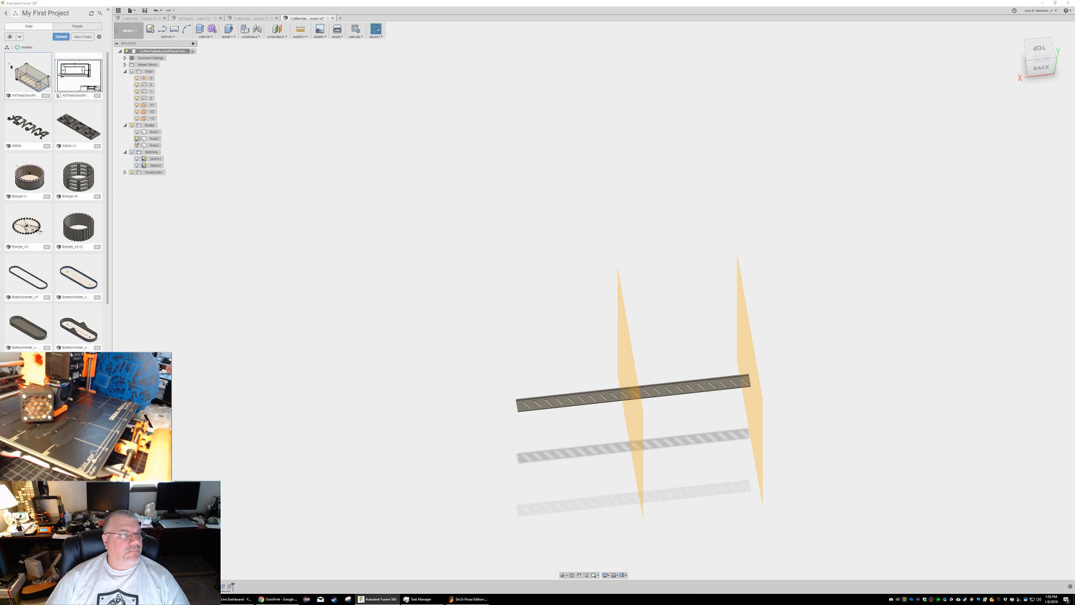
left_click(136, 138)
left_click(131, 10)
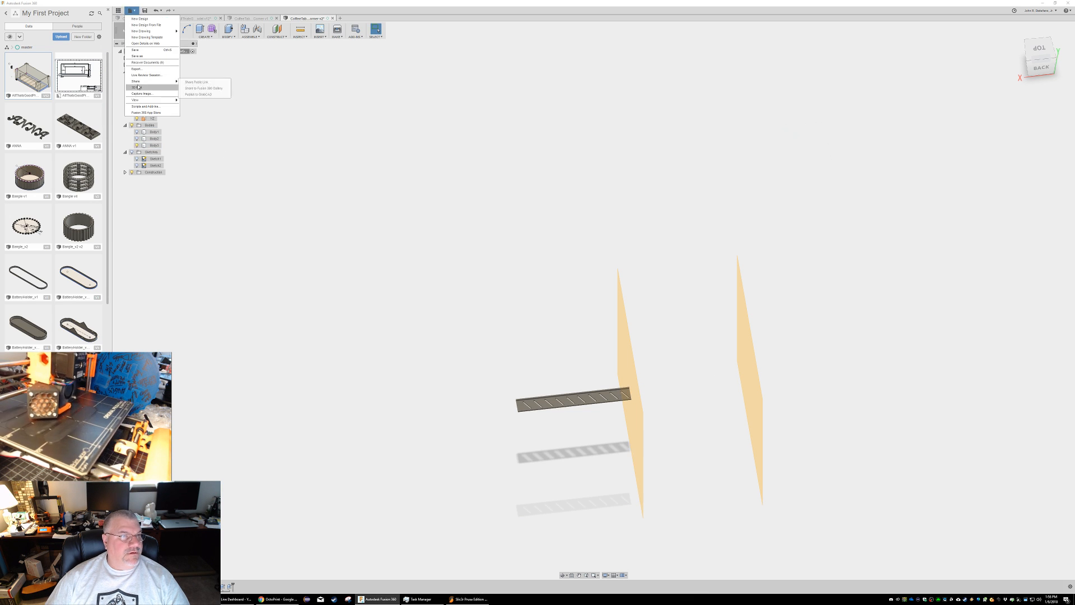
left_click(554, 398)
left_click(553, 403)
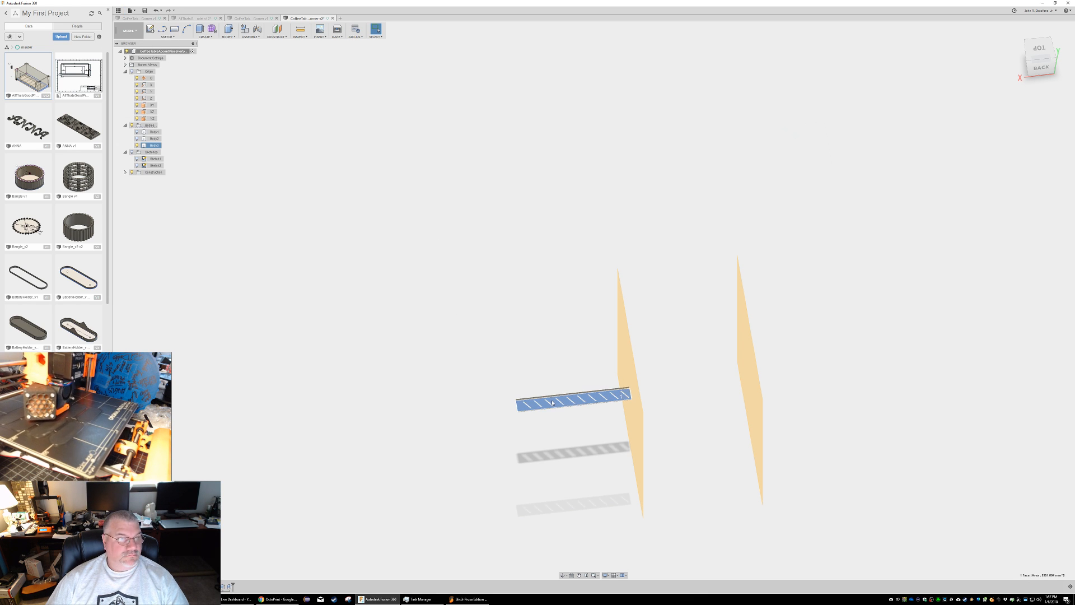
left_click(549, 404)
left_click(553, 403)
middle_click_drag(533, 367, 276, 217, "shift")
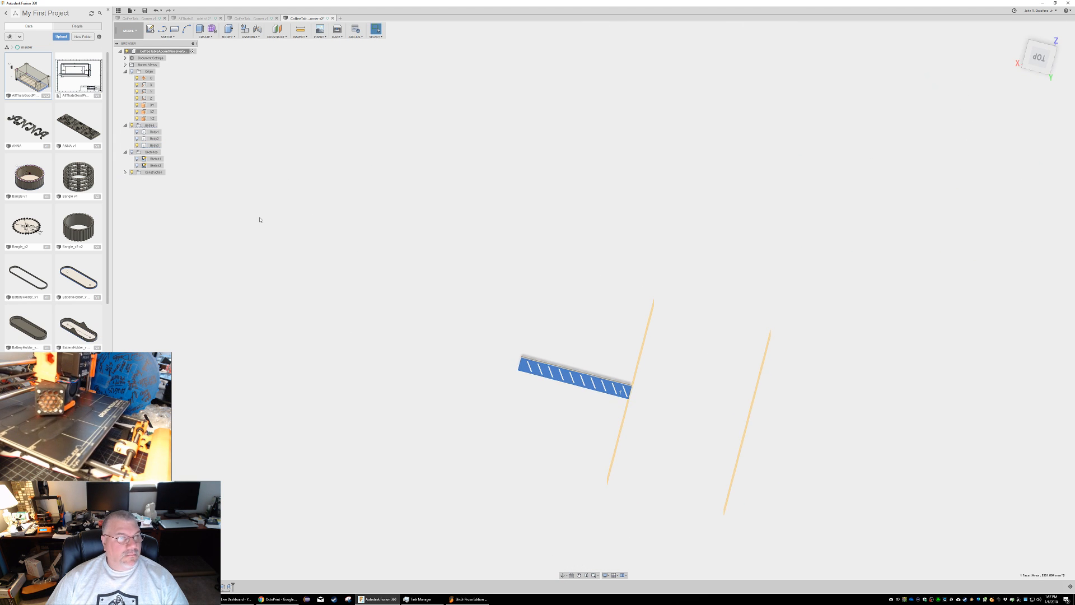
Step: Export the section numbered 1 for 3D printing as the STL file CoffeeTableAccentEdgeBanding_1v2
left_click(131, 10)
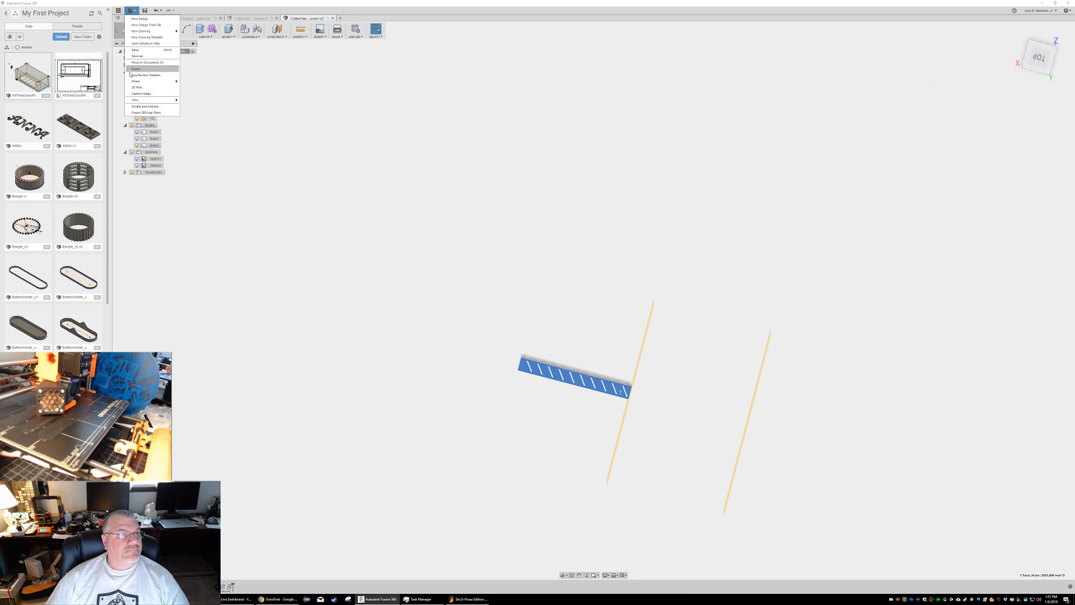
left_click(136, 87)
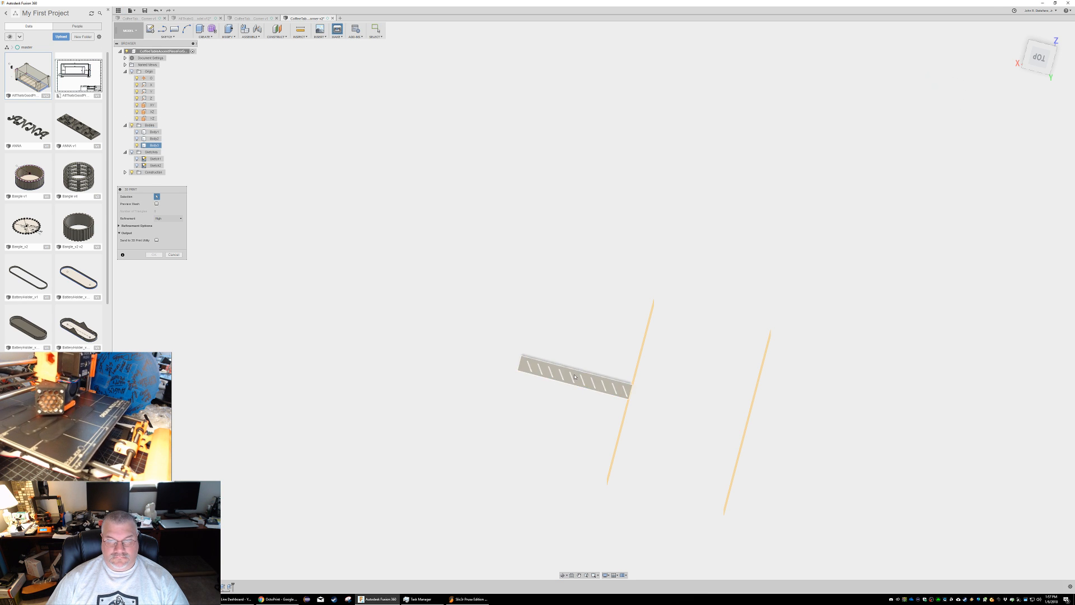
middle_click_drag(553, 337, 588, 314, "shift")
left_click(582, 419)
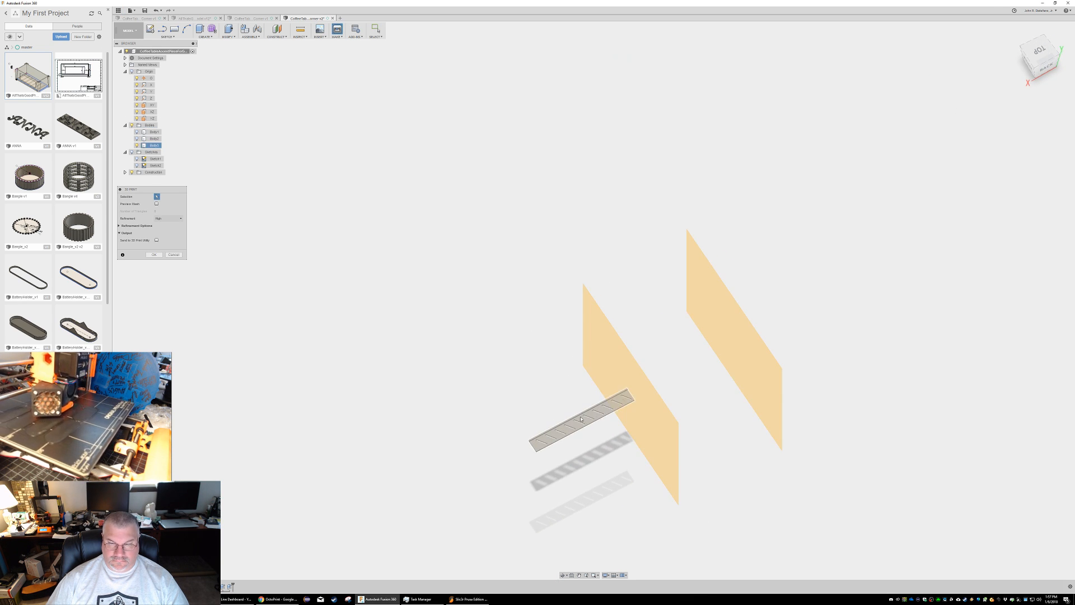
left_click(158, 255)
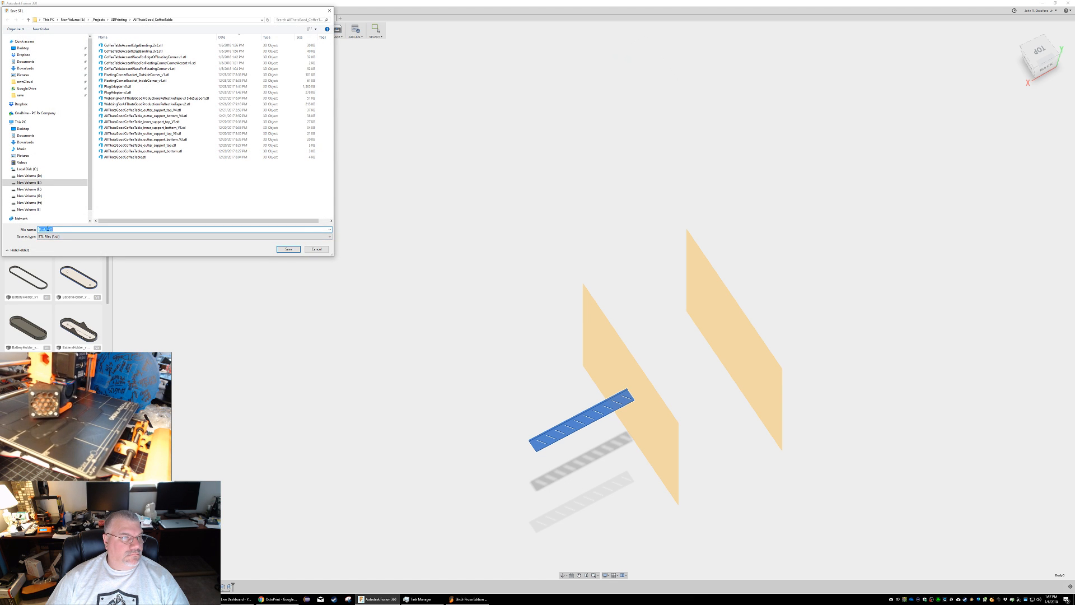
type("CoffeeTableAccentEdgeBanding_3v2")
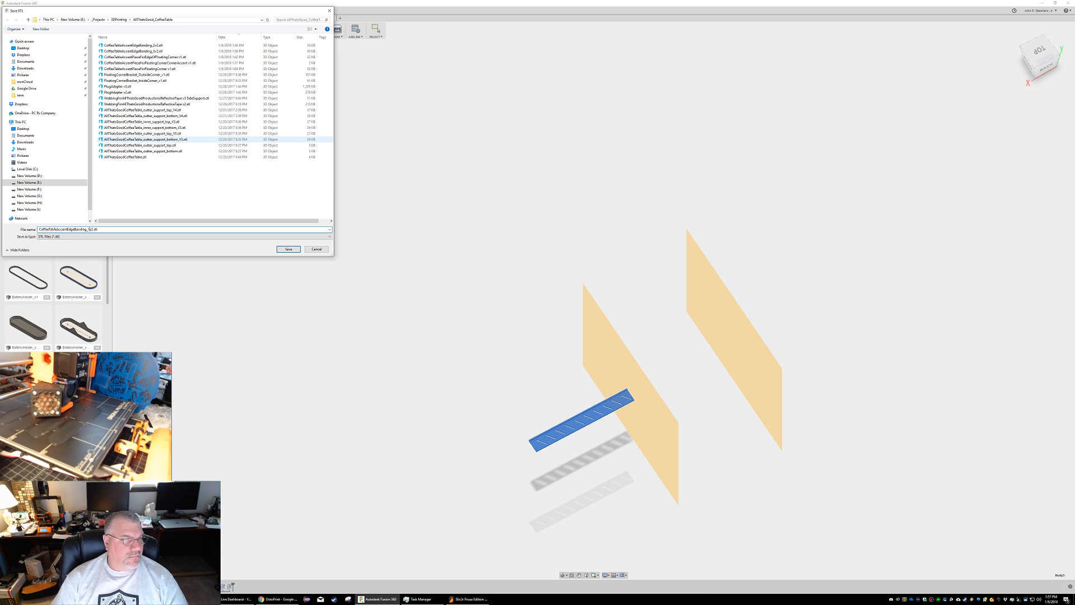
key("Return")
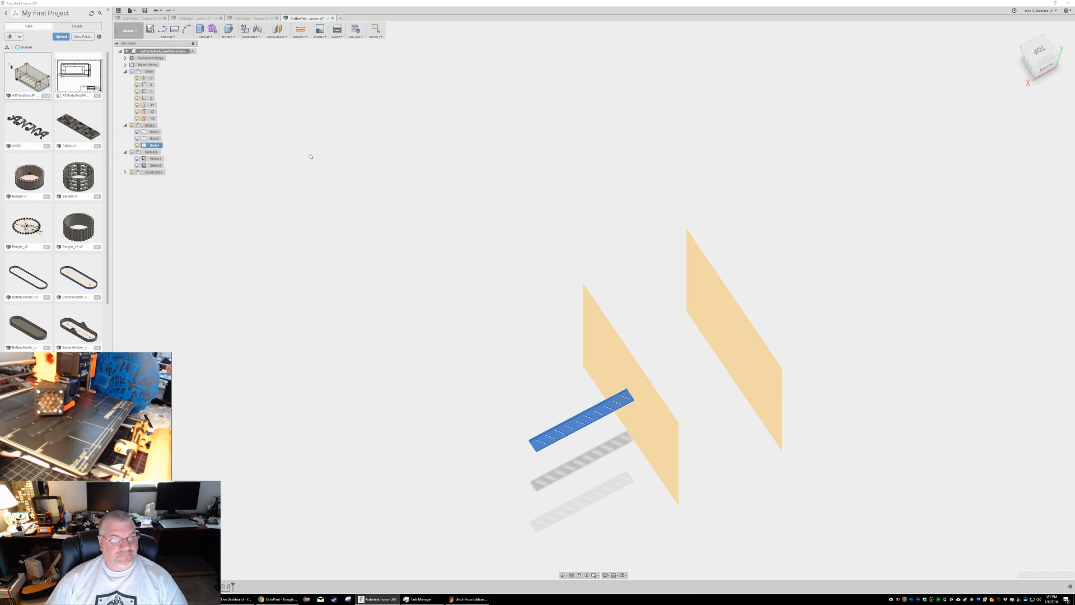
Step: Switch to Slic3r Prusa Edition, close the Cut window and restart the slicer with an empty plate
key("alt+Tab")
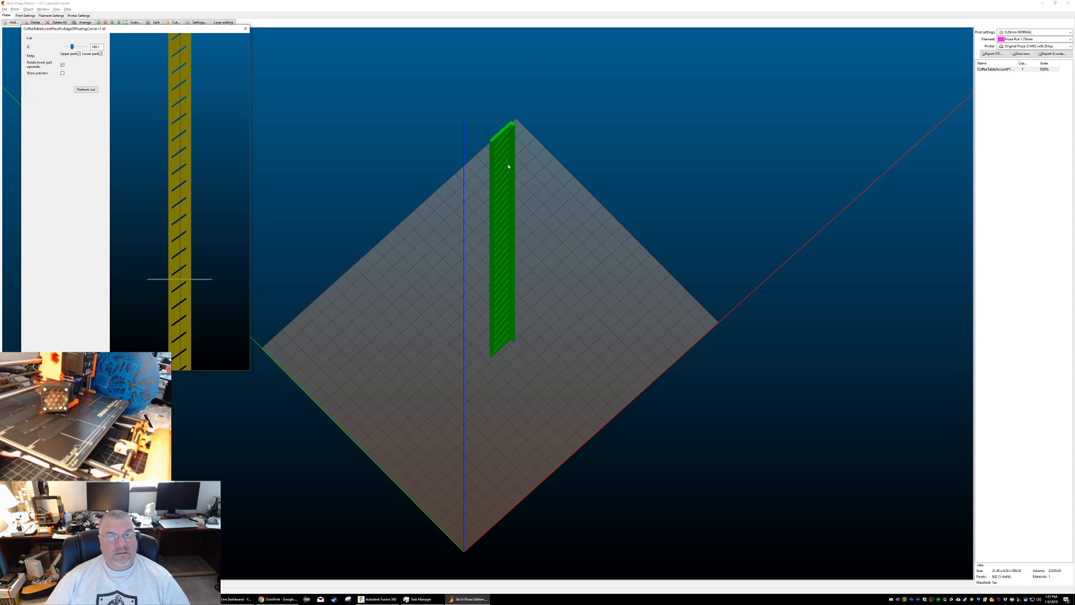
left_click(246, 28)
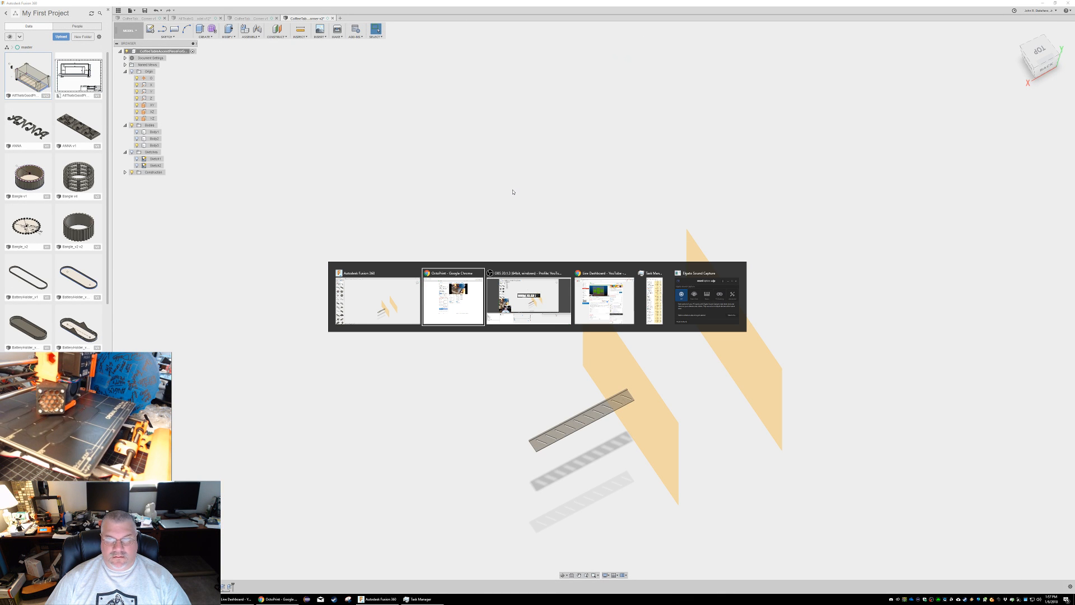
key("alt+Tab")
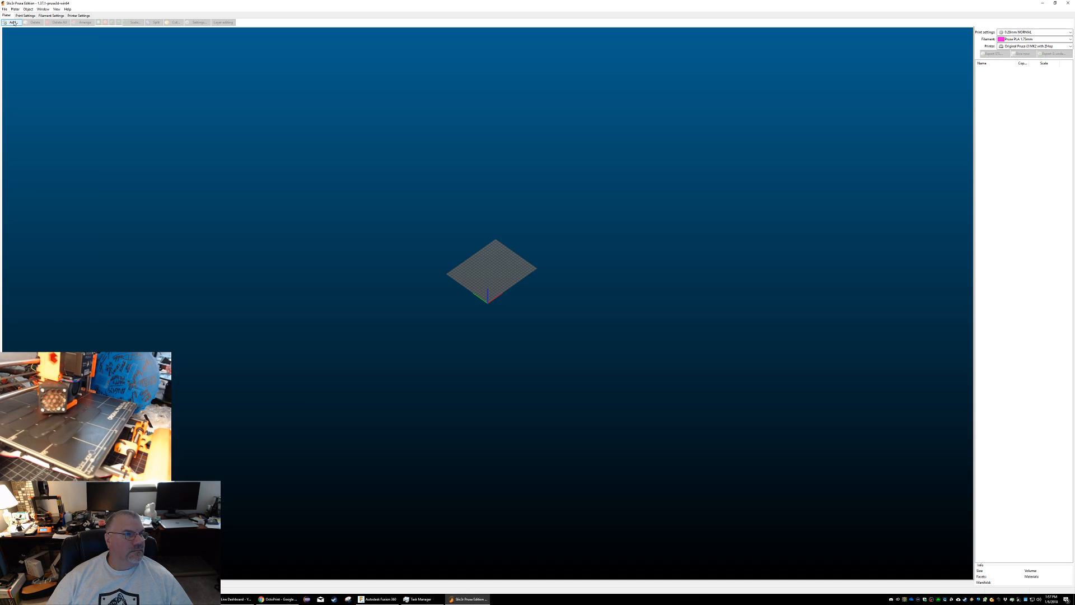
Step: Add the STL files CoffeeTableAccentEdgeBanding_1v2, _2v2 and _3v2 together to the empty plate
key("ctrl+i")
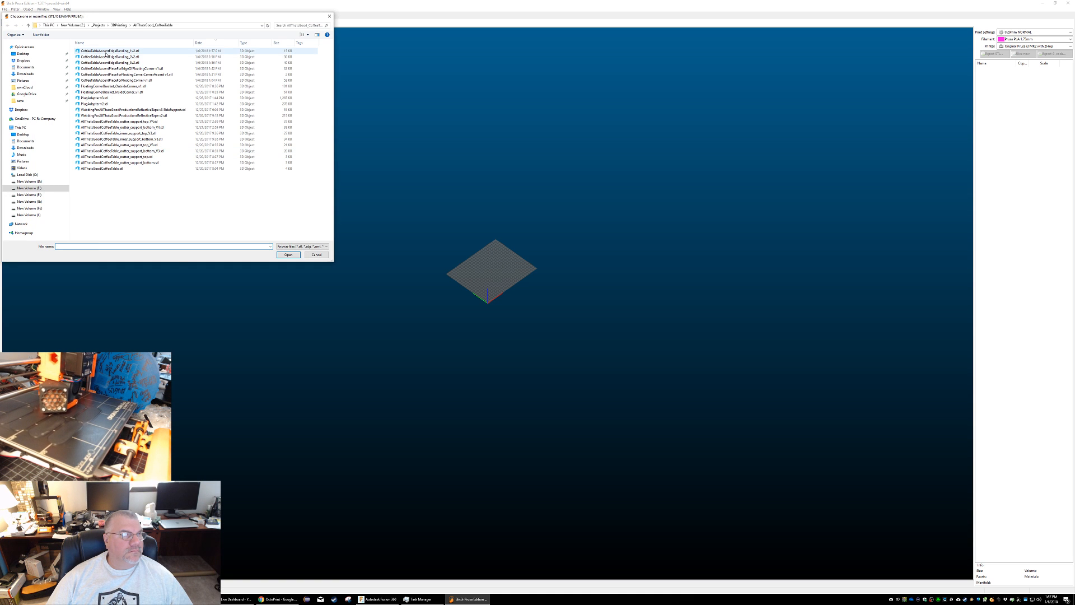
left_click(106, 51)
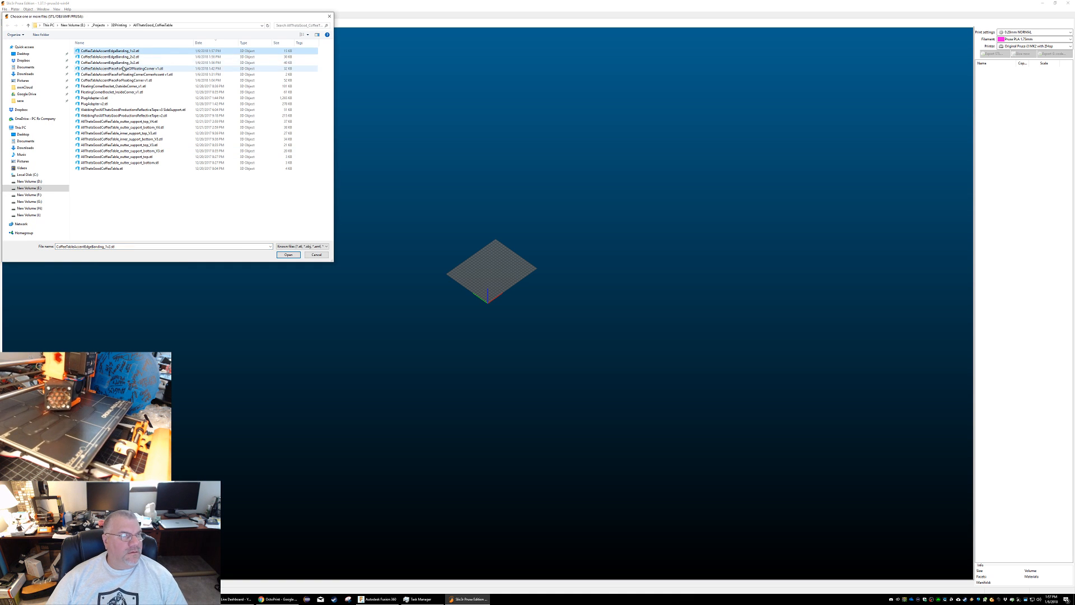
left_click(109, 62, "shift")
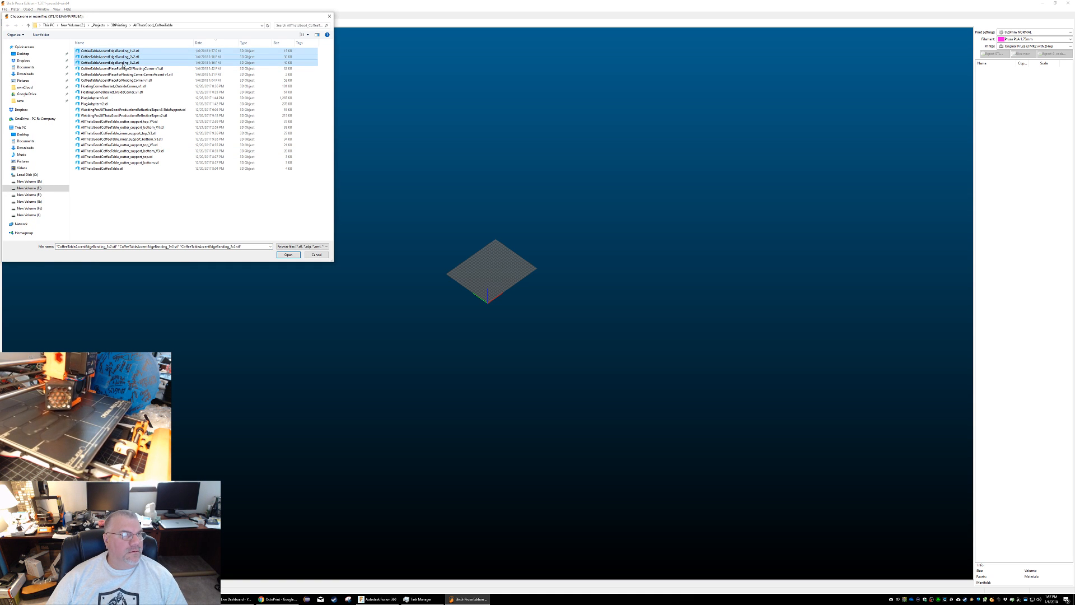
left_click(288, 255)
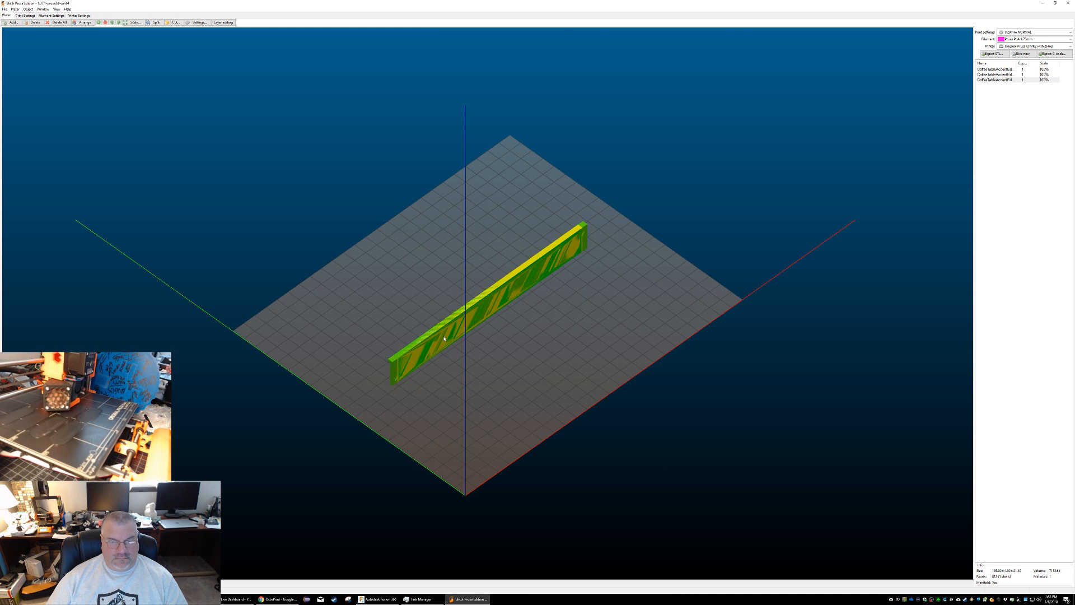
Step: Rotate the longest of the three upright strips 90 degrees around the X axis to lay it flat
left_click(441, 339)
right_click(441, 339)
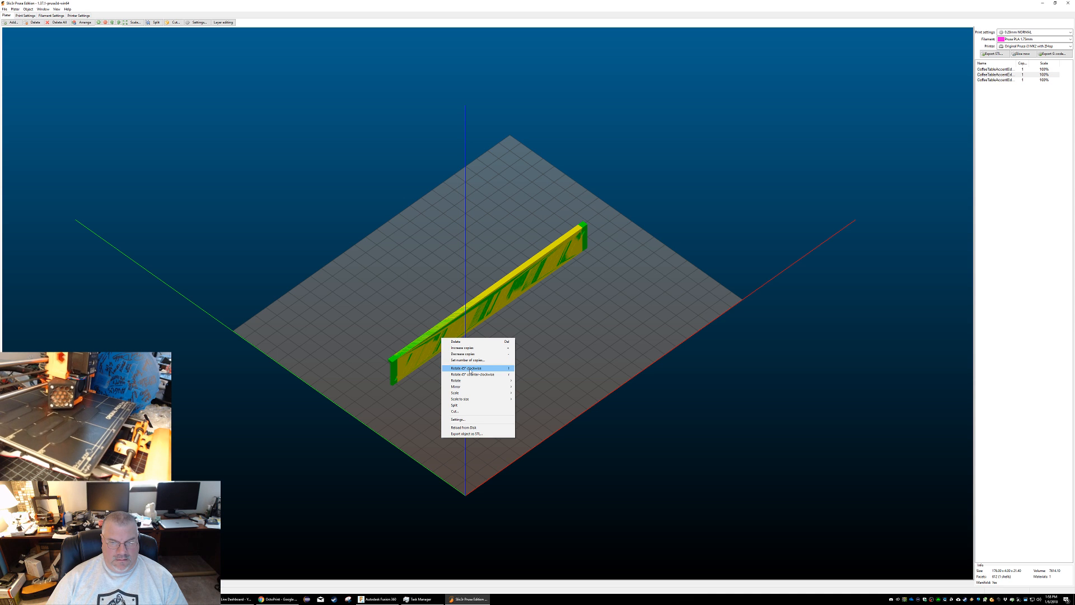
mouse_move(488, 383)
left_click(552, 383)
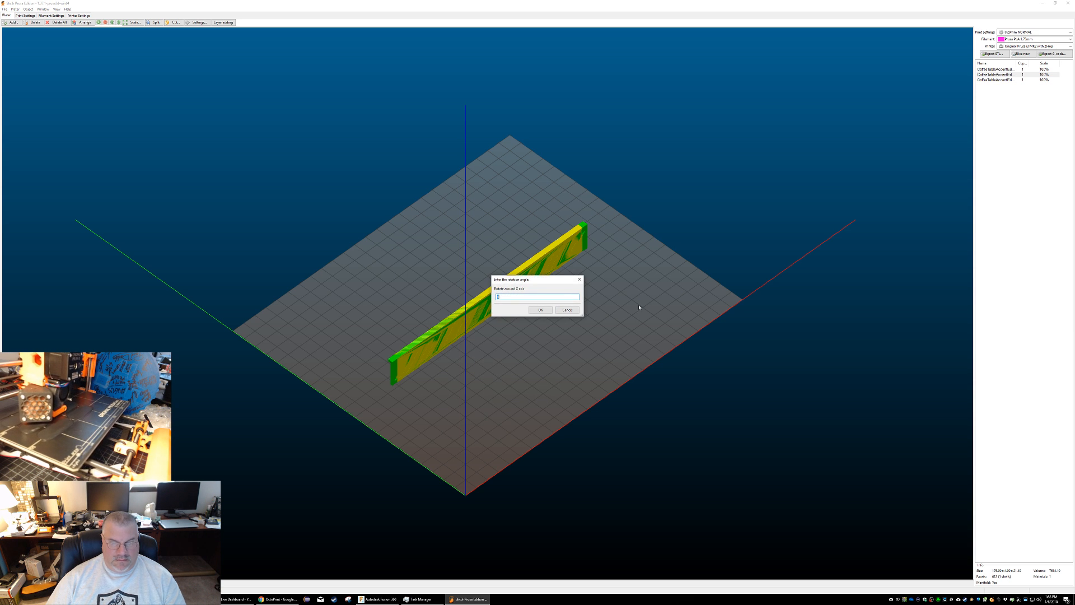
type("90")
key("Return")
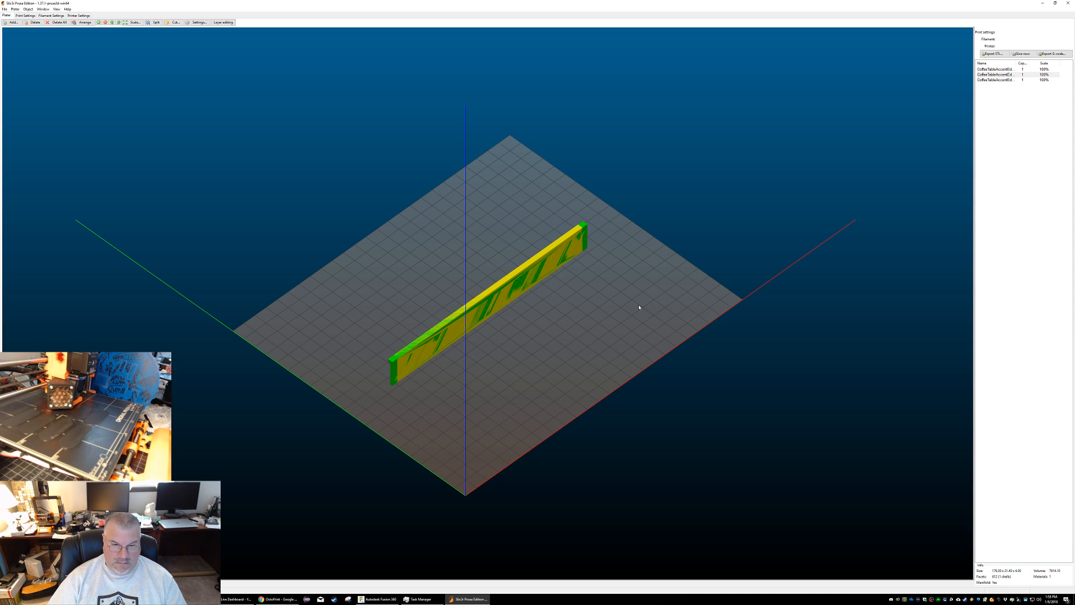
Step: Lay a second upright strip flat by rotating it 90 degrees around the X axis
left_click(399, 347)
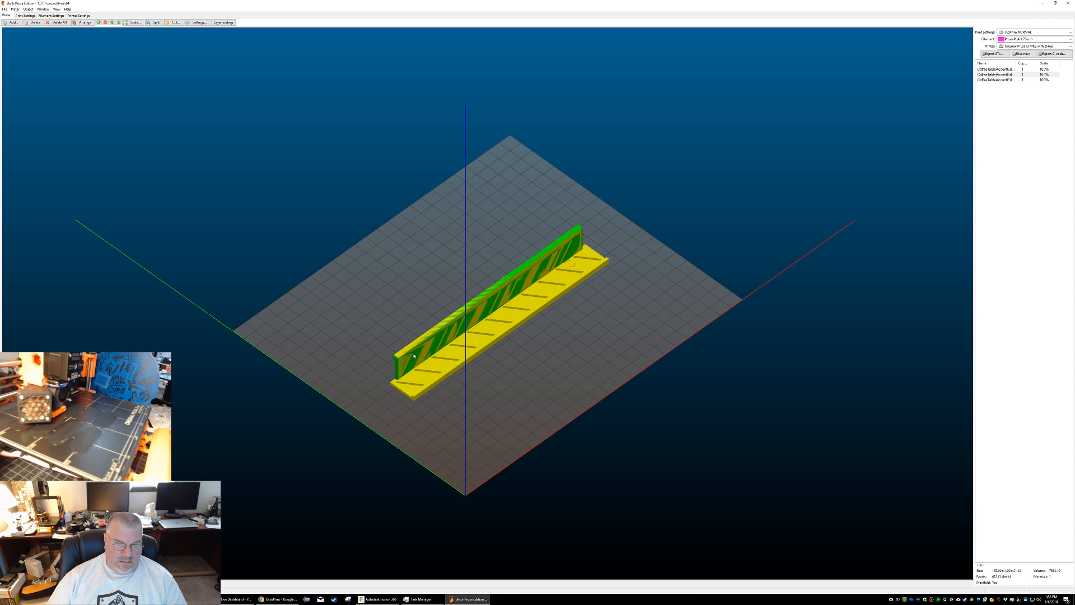
right_click(414, 353)
mouse_move(437, 398)
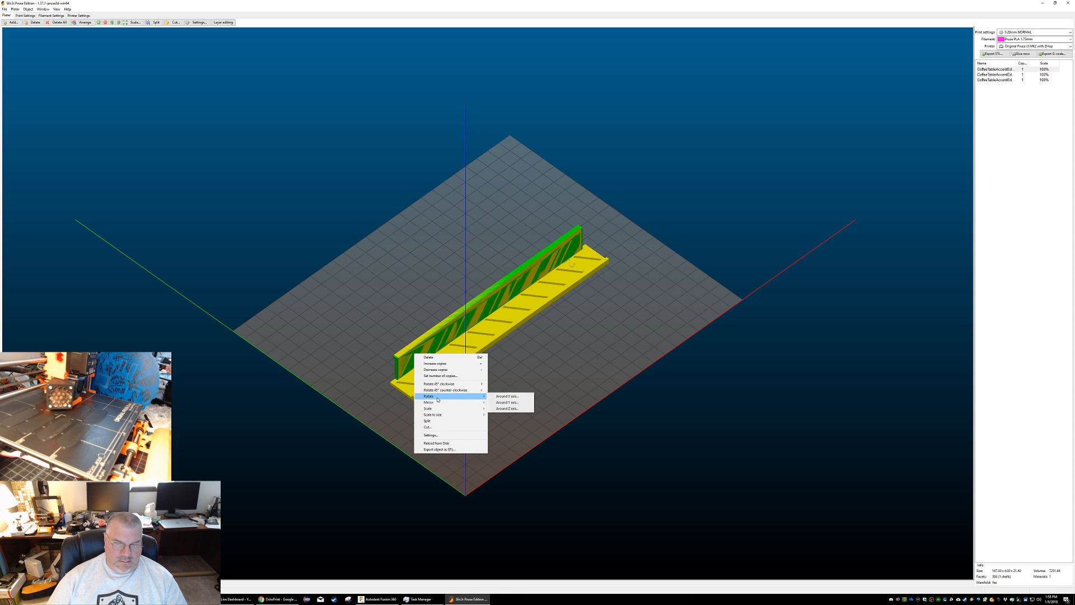
left_click(512, 395)
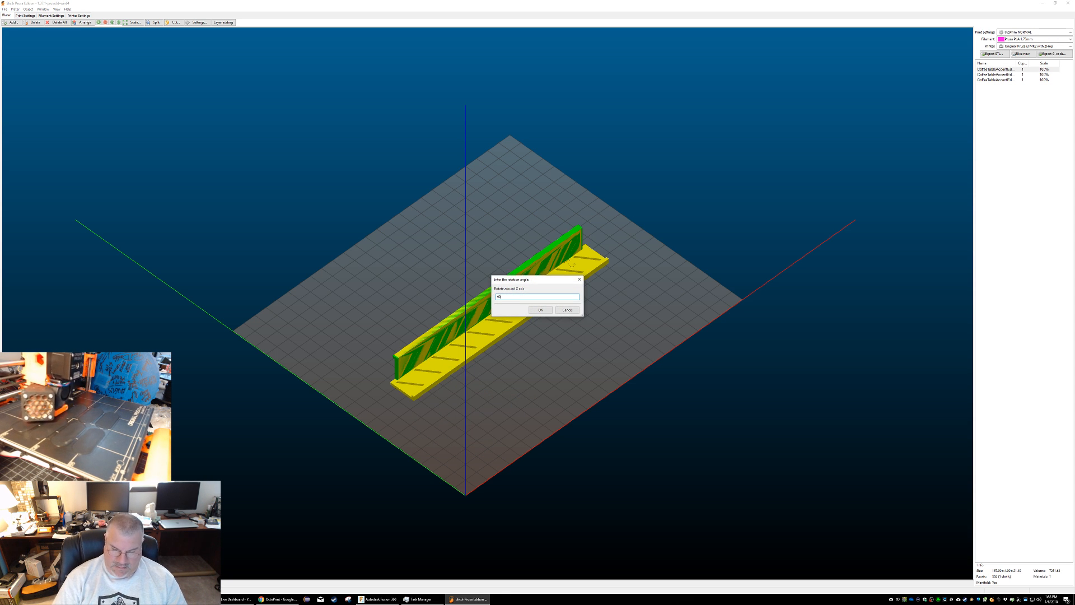
key("Return")
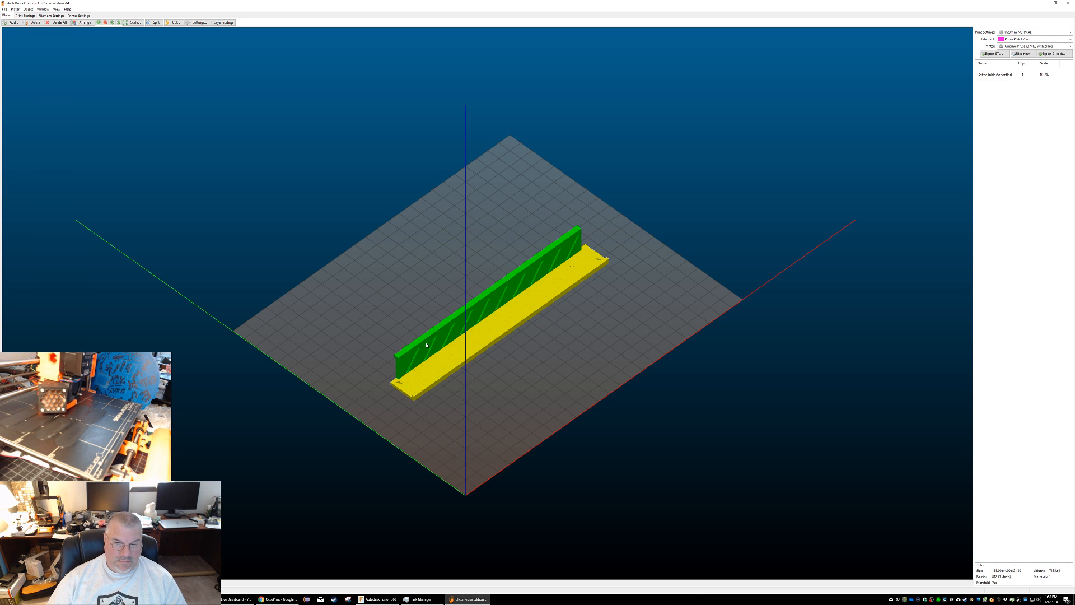
Step: Rotate the last upright strip 90 degrees around the X axis so that all three lie flat
right_click(426, 344)
mouse_move(476, 385)
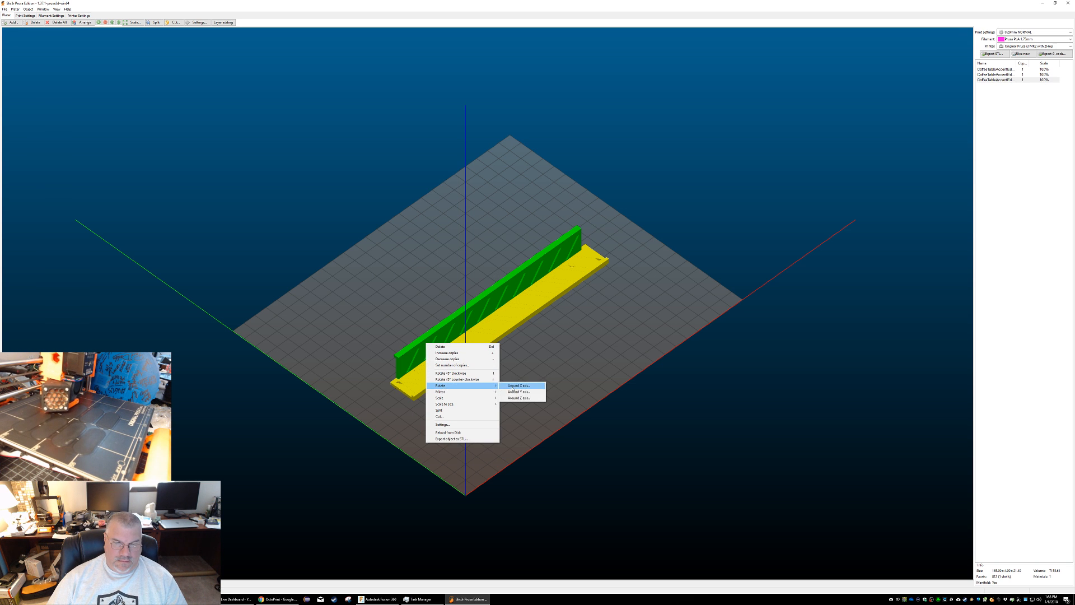
left_click(518, 386)
type("90")
key("Return")
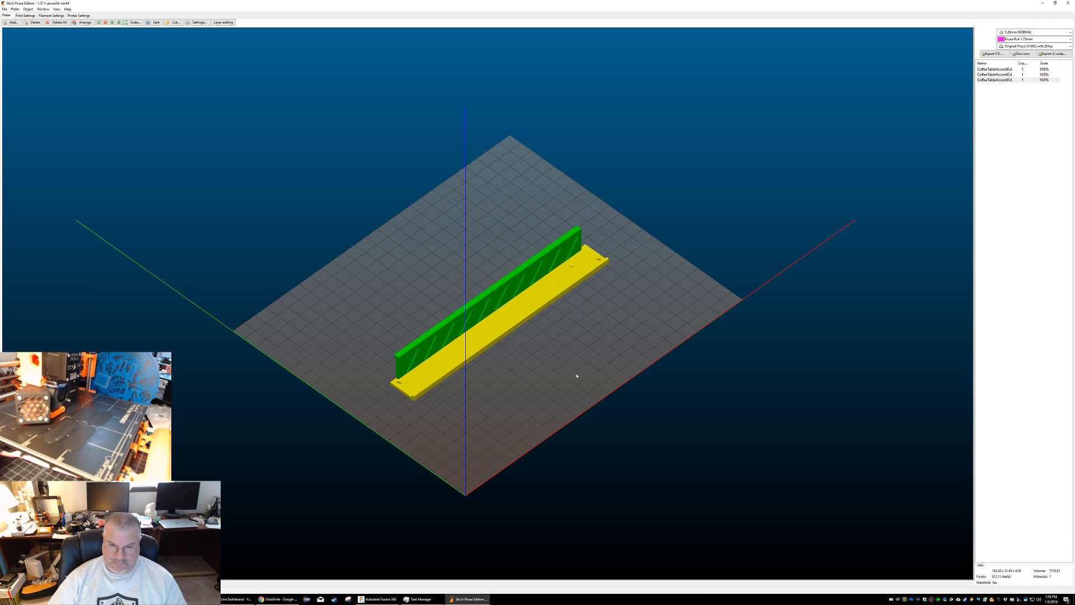
Step: Spread the three overlapping flat strips apart so they lie parallel on the rear-left half of the plate
left_click_drag(431, 307, 382, 273)
left_click_drag(462, 343, 390, 313)
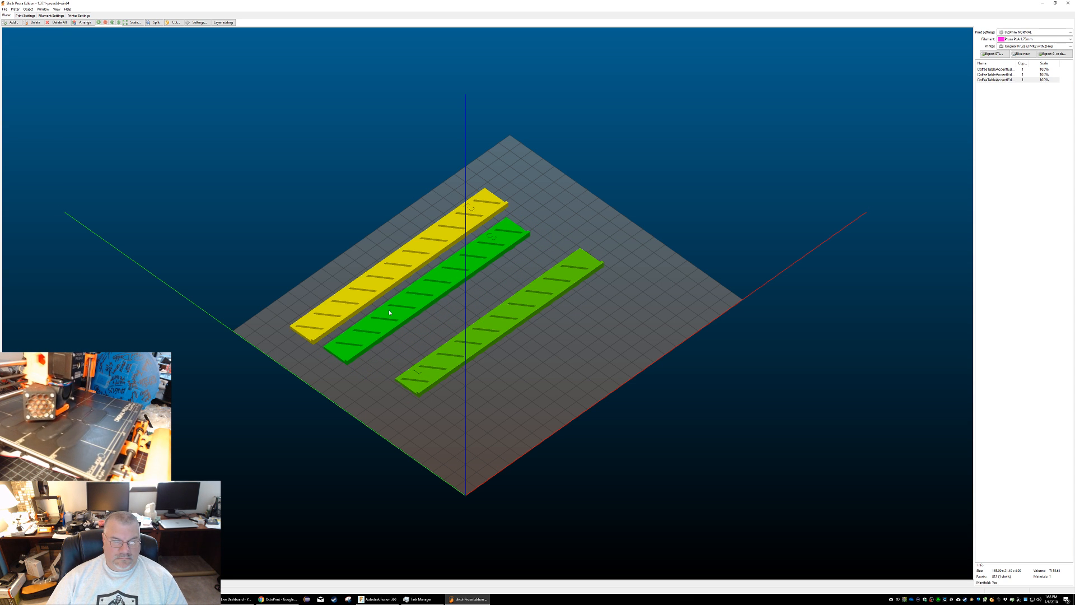
left_click_drag(457, 355, 413, 340)
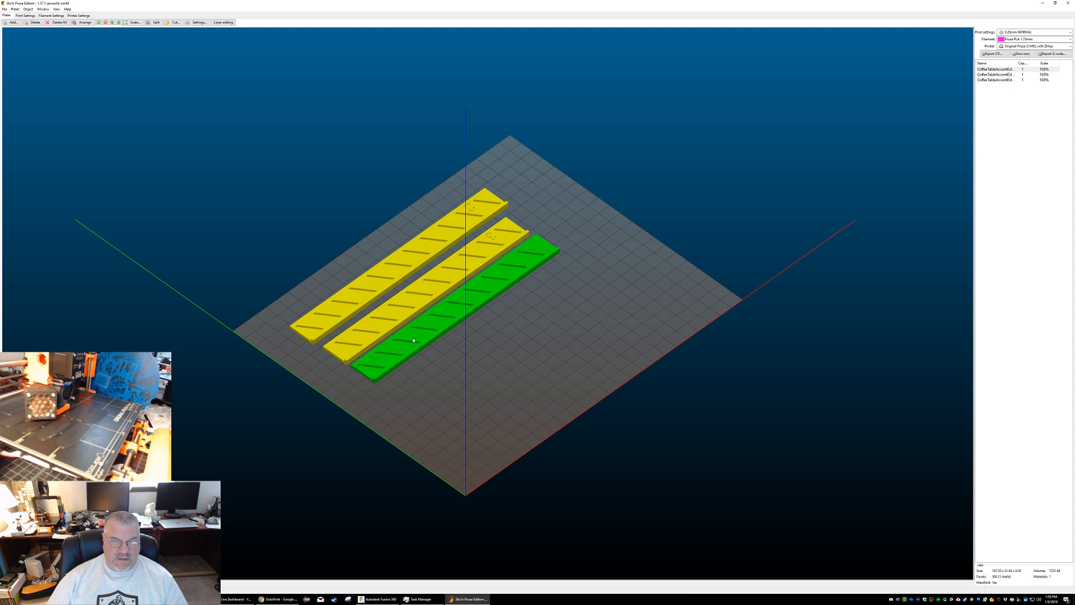
Step: Line up the three strips at the plate's rear-left corner, longest at the back, with small gaps between them
middle_click_drag(574, 292, 547, 312)
mouse_move(495, 334)
left_mouse_down()
mouse_move(463, 405)
mouse_move(479, 343)
left_mouse_up()
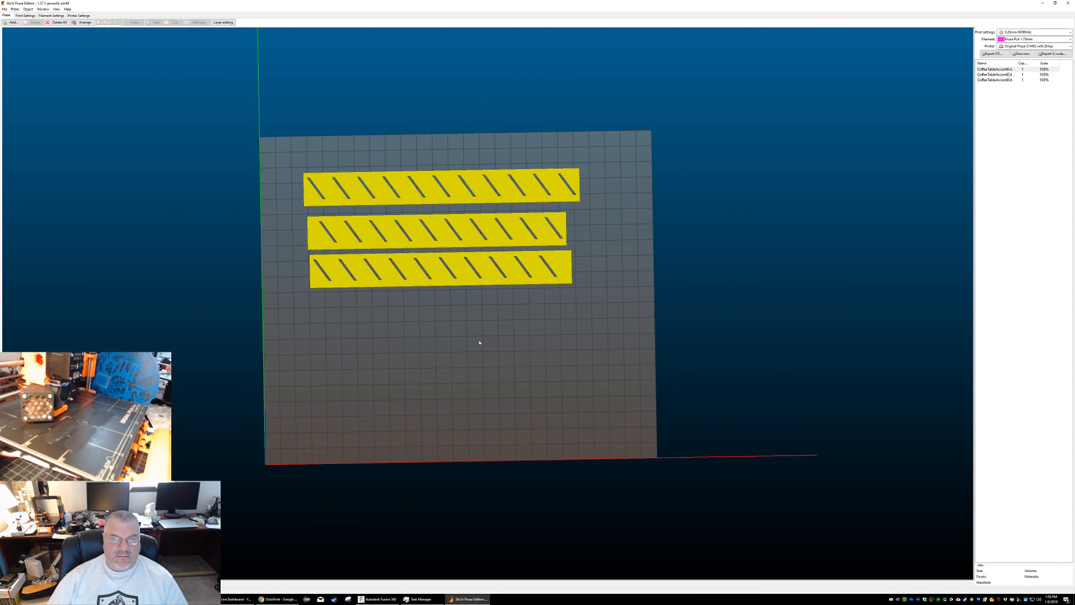
left_click_drag(330, 189, 292, 161)
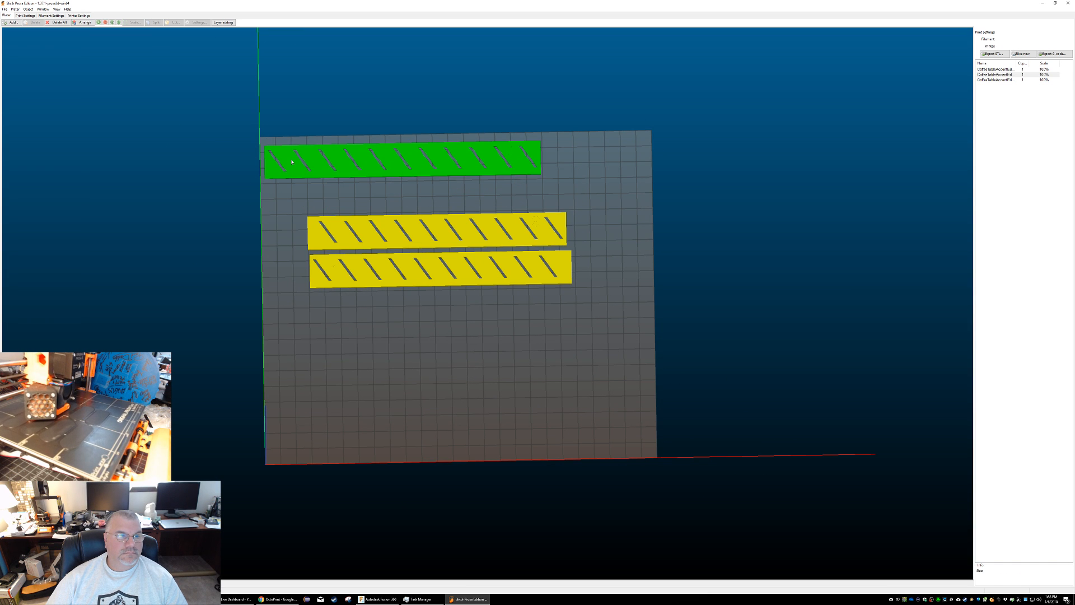
left_click_drag(328, 227, 288, 195)
left_click_drag(346, 261, 304, 232)
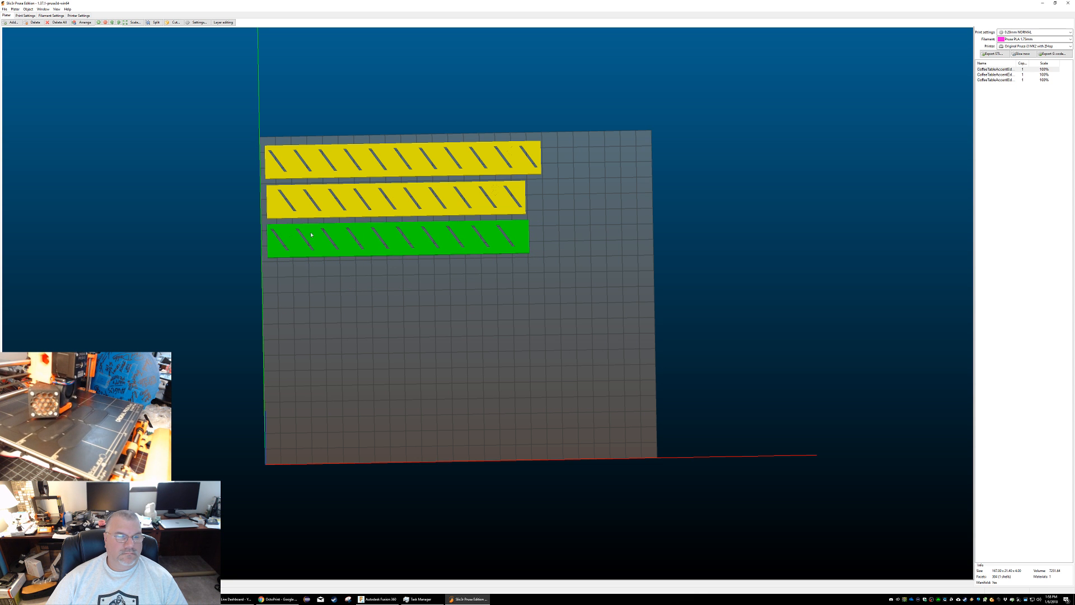
left_click(569, 293)
mouse_move(568, 292)
left_mouse_down()
mouse_move(588, 271)
mouse_move(557, 300)
left_mouse_up()
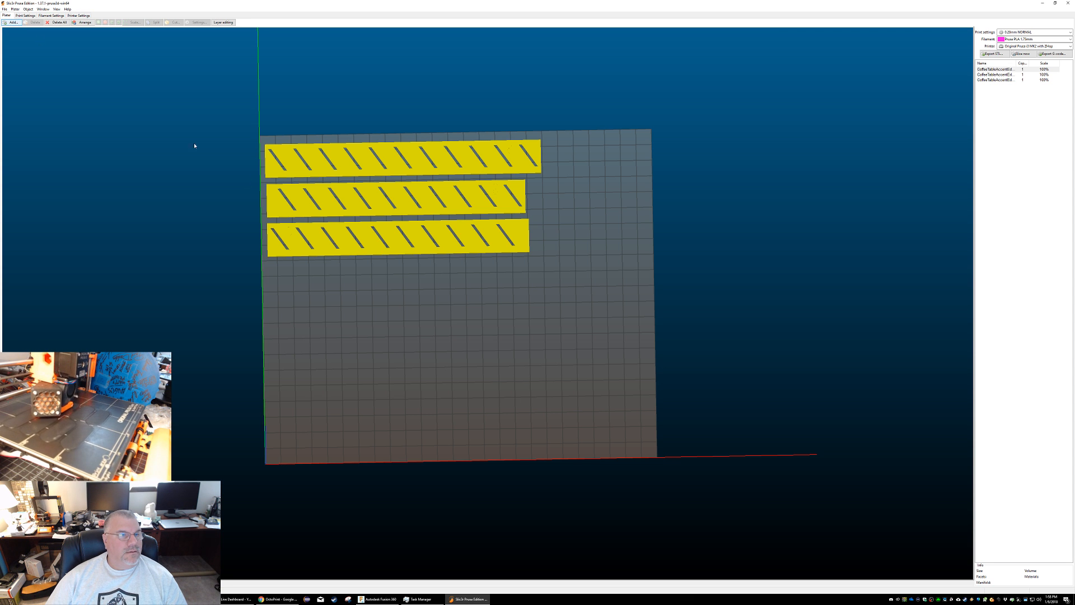
Step: Add one copy of the longest strip and place it directly in front of the three aligned strips
left_click_drag(260, 132, 298, 312)
left_click(300, 181)
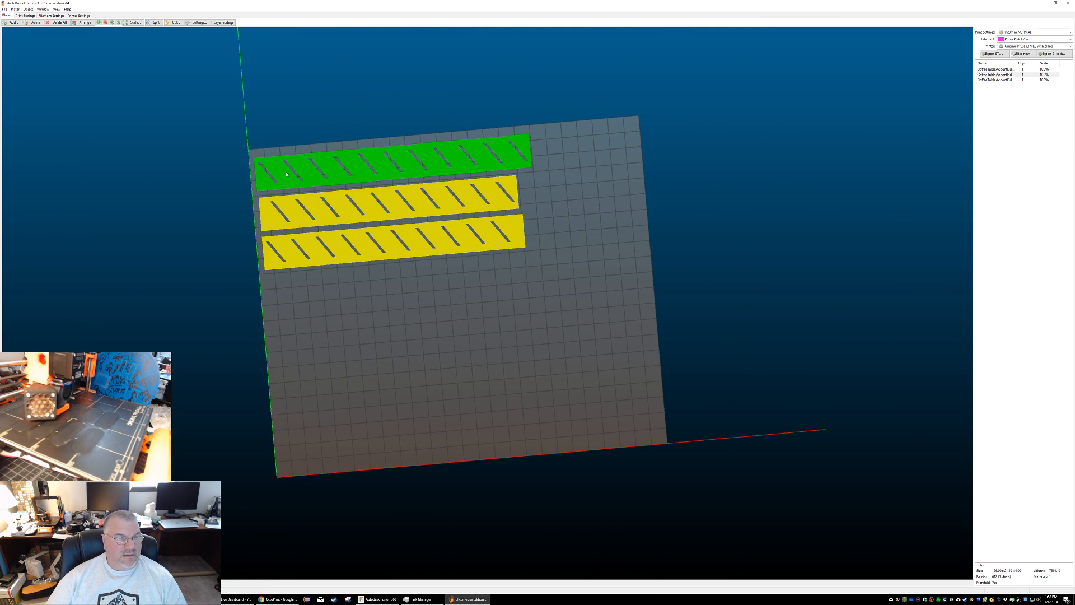
right_click(283, 172)
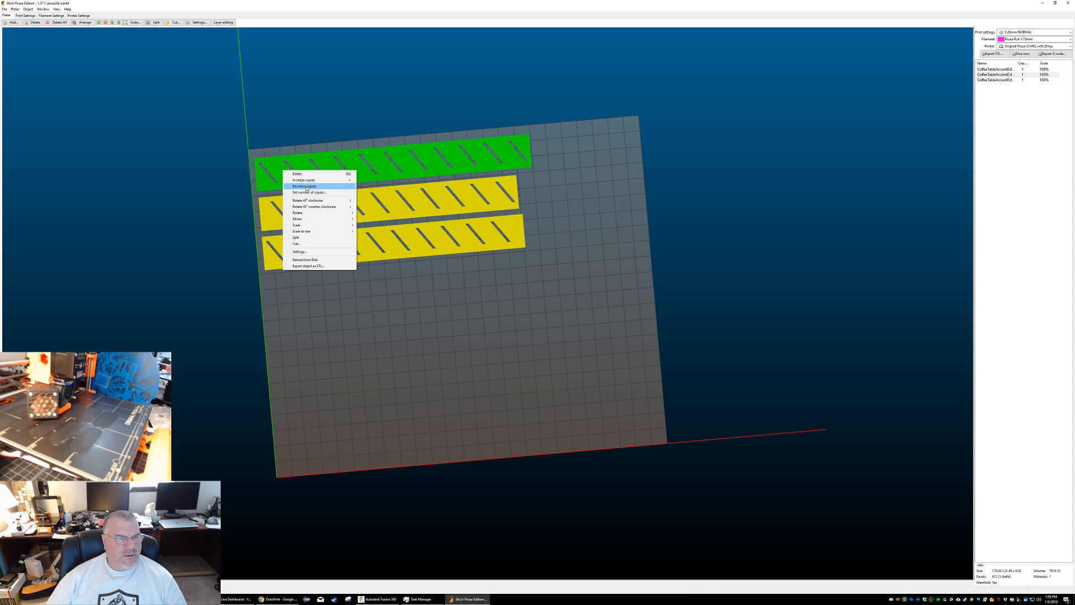
left_click(305, 180)
left_click_drag(314, 147, 311, 280)
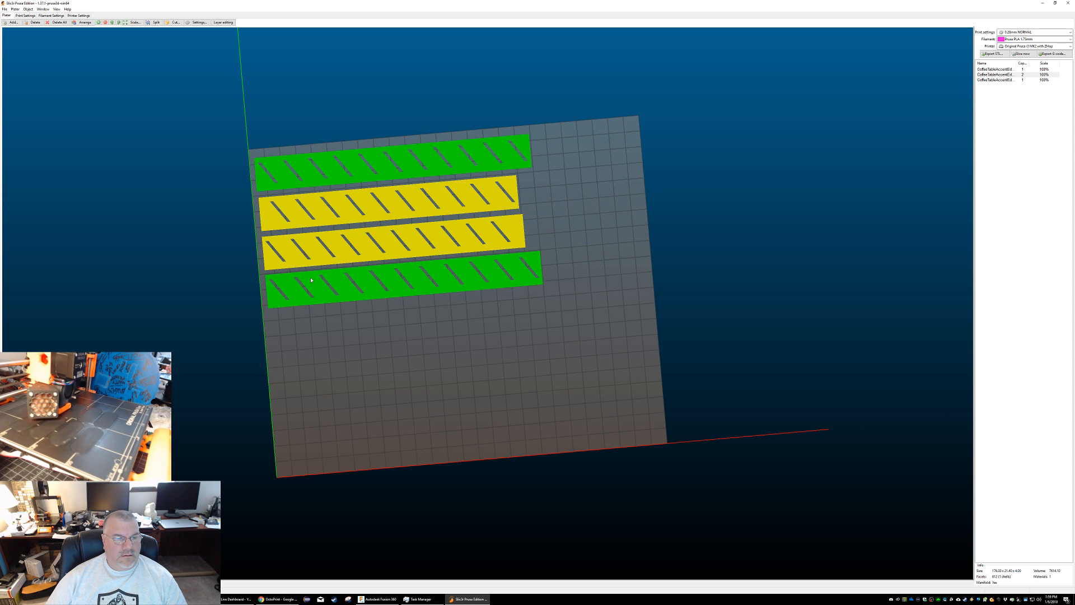
Step: Add one copy of each of the two shorter strips and place them in front of the copied longest strip
right_click(288, 208)
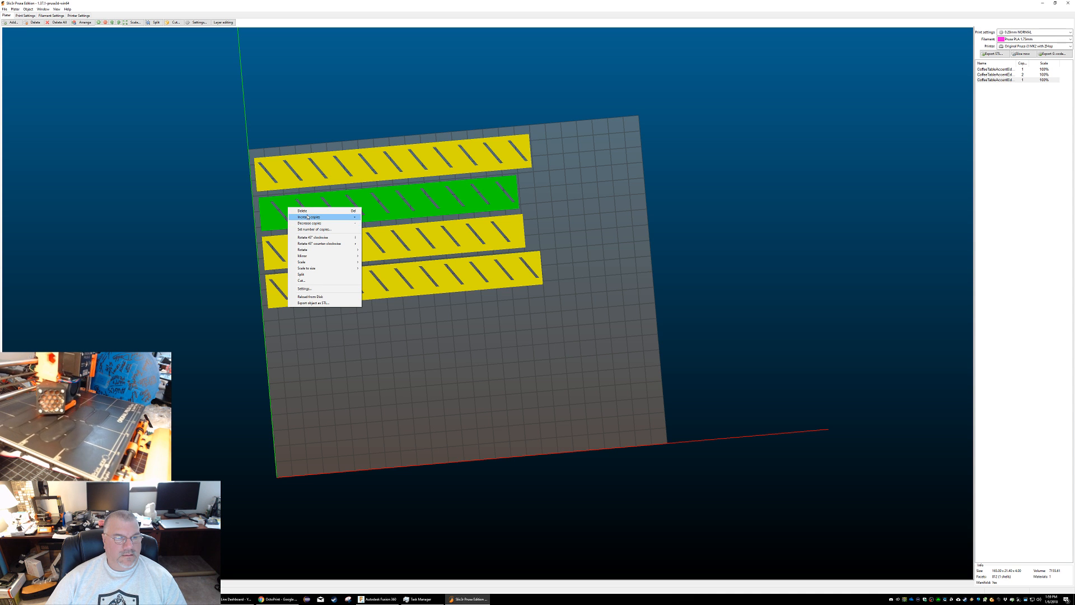
left_click(307, 217)
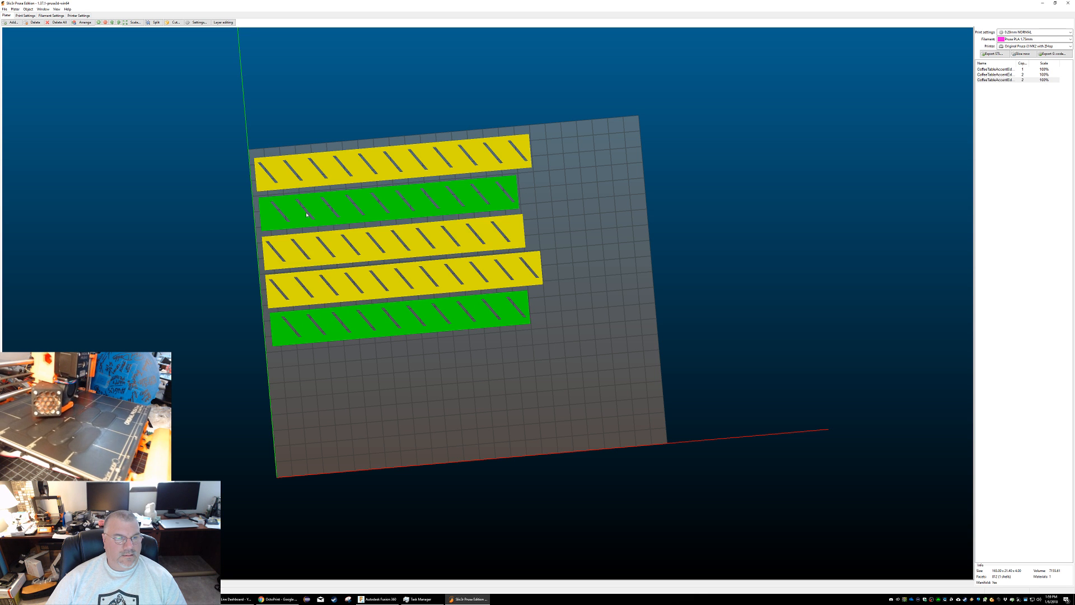
right_click(307, 244)
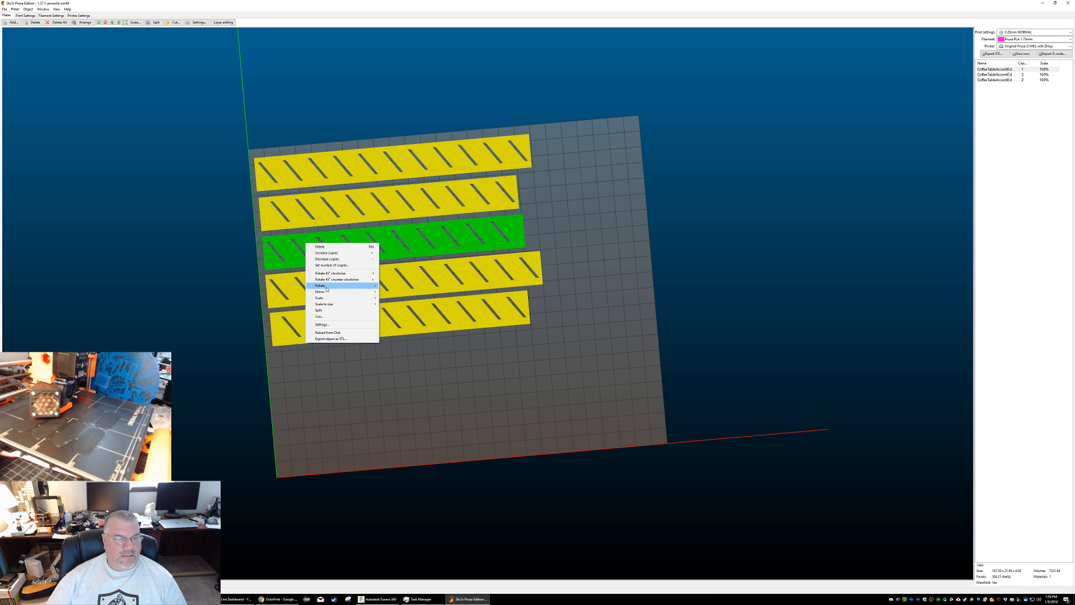
left_click(336, 252)
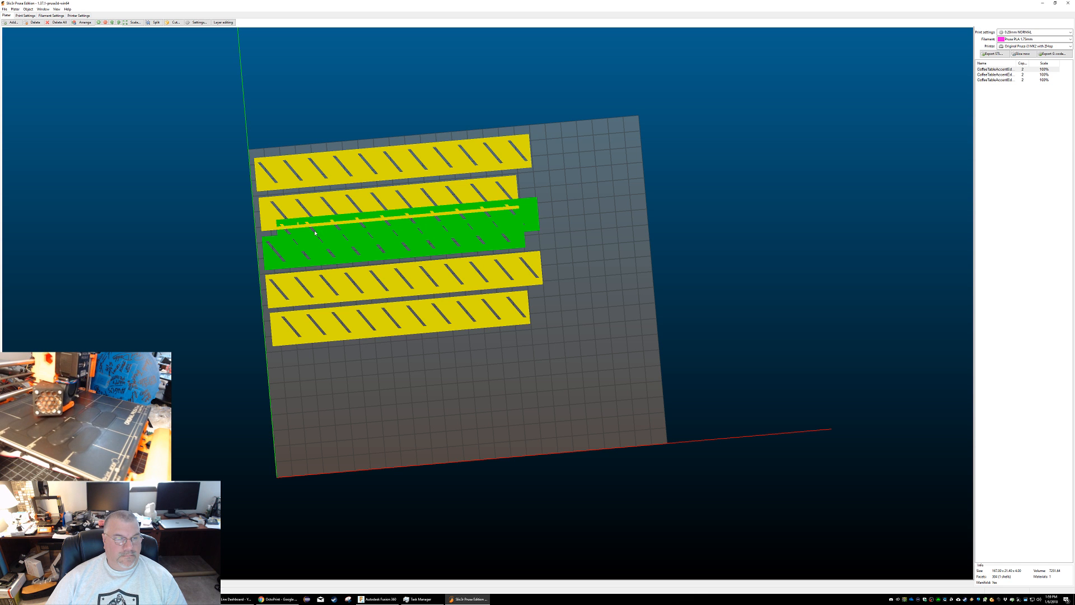
left_click_drag(322, 231, 321, 362)
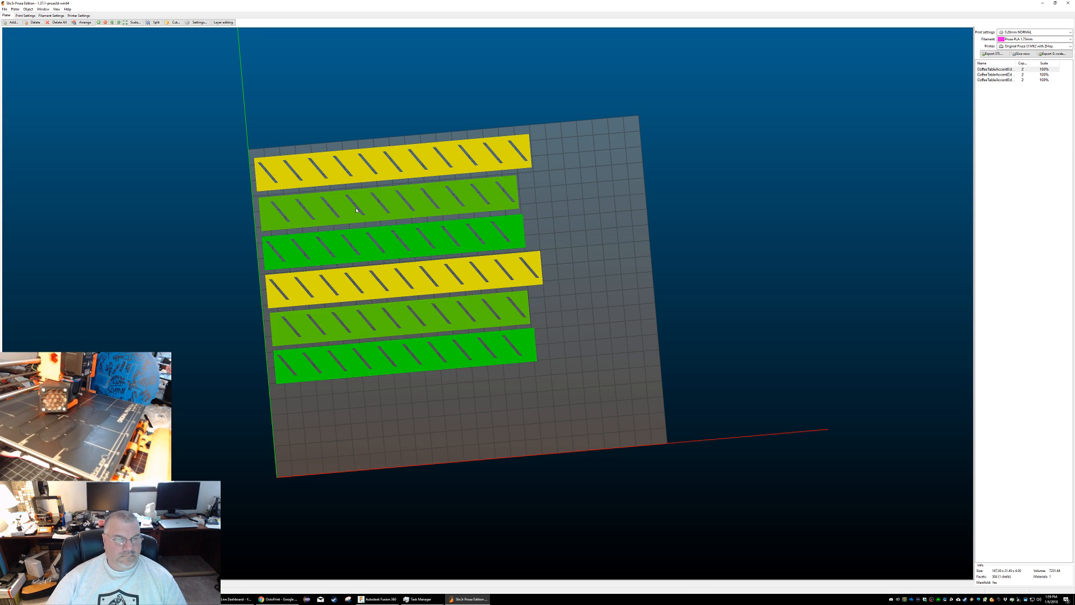
left_click(336, 171)
right_click(335, 171)
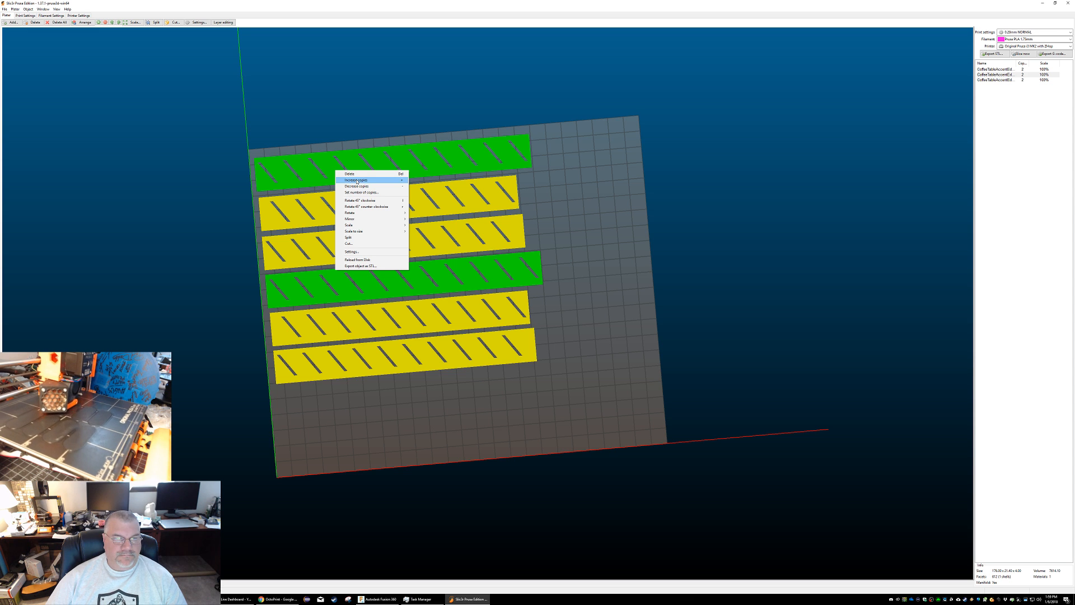
left_click(513, 190)
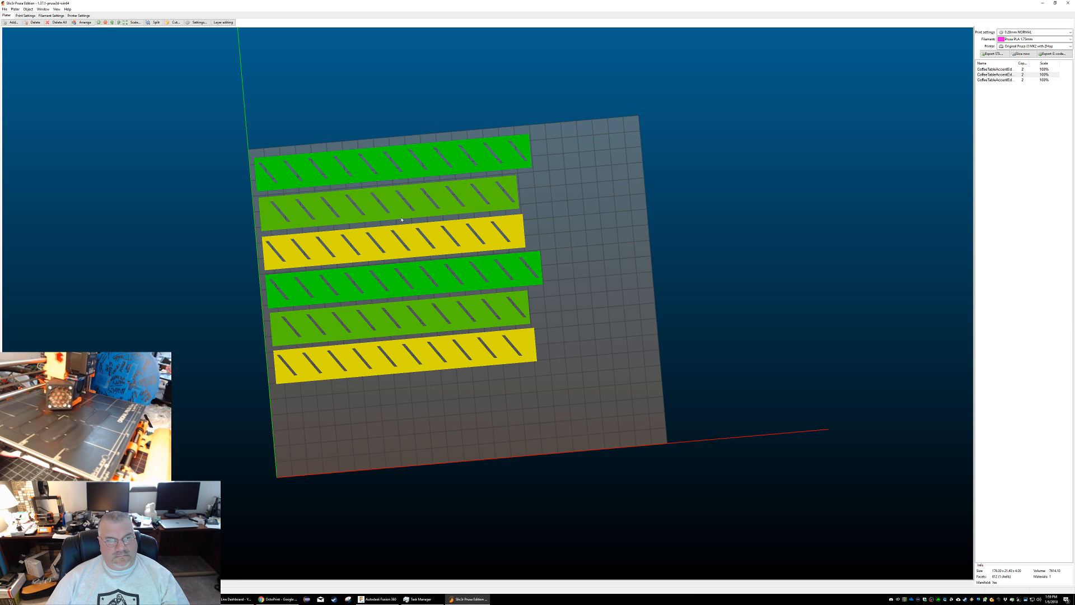
Step: Add a third copy of the longest strip and place it in front of the six existing strips
right_click(348, 294)
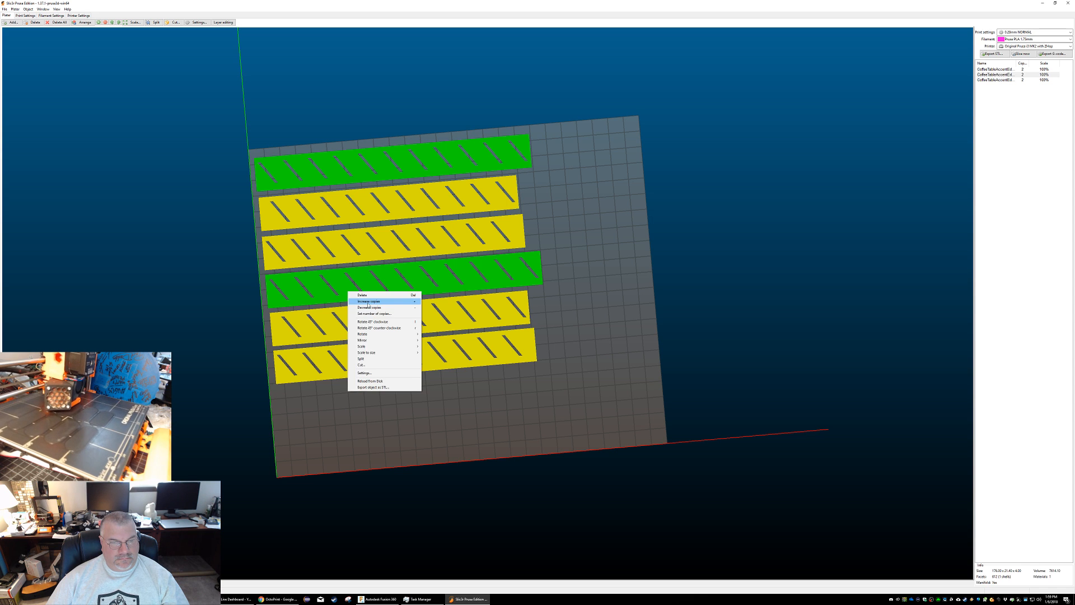
left_click(364, 300)
left_click_drag(539, 250, 543, 372)
Step: Add a third copy of the shortest strip and place it near the plate's front edge
right_click(499, 297)
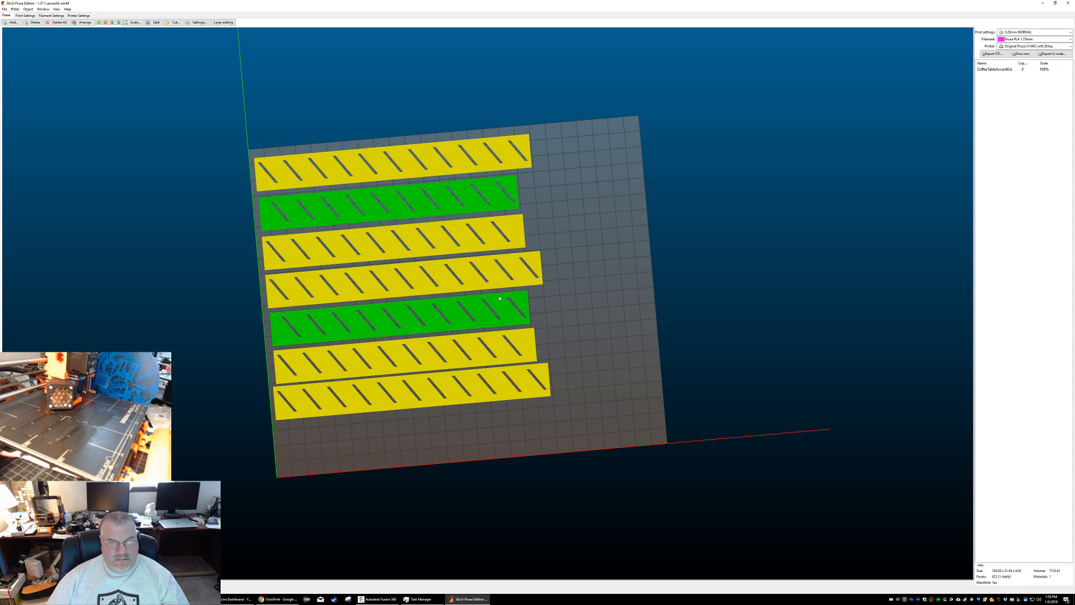
left_click(518, 305)
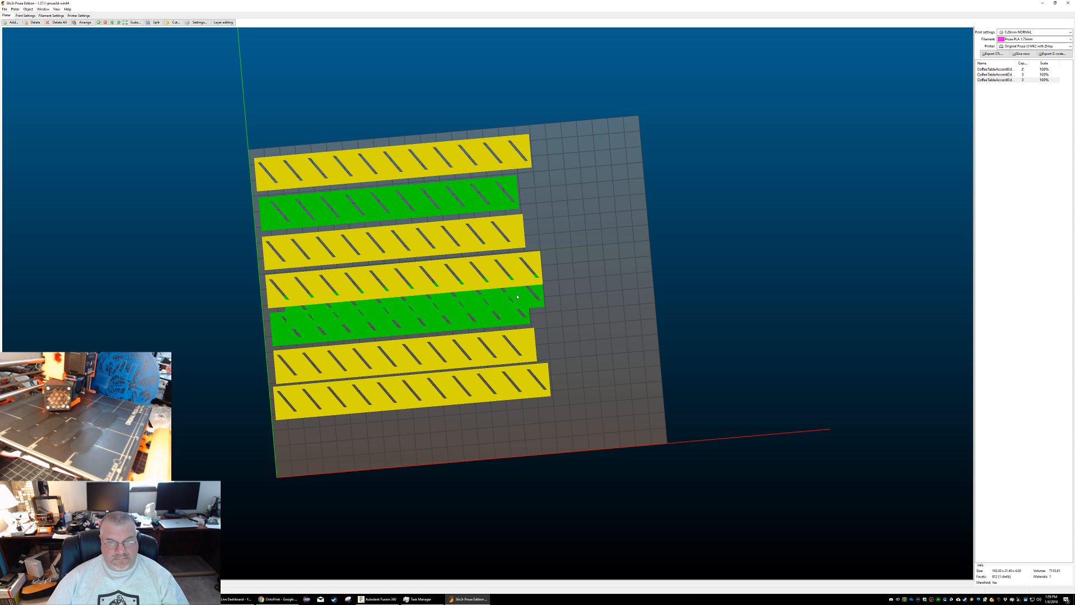
left_click_drag(518, 297, 533, 406)
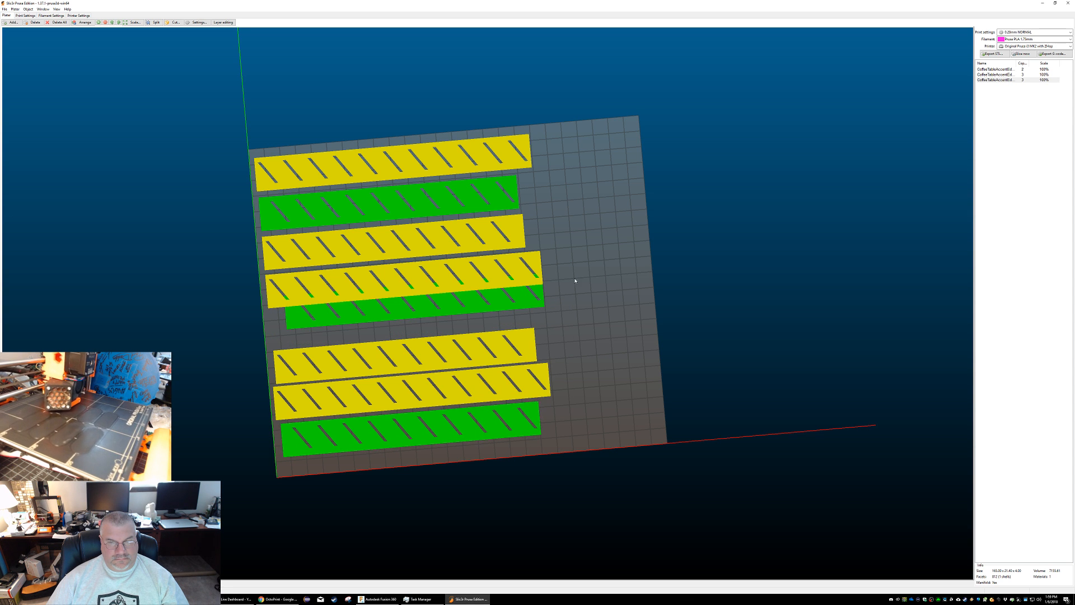
mouse_move(514, 412)
left_mouse_down()
mouse_move(504, 303)
mouse_move(531, 420)
left_mouse_up()
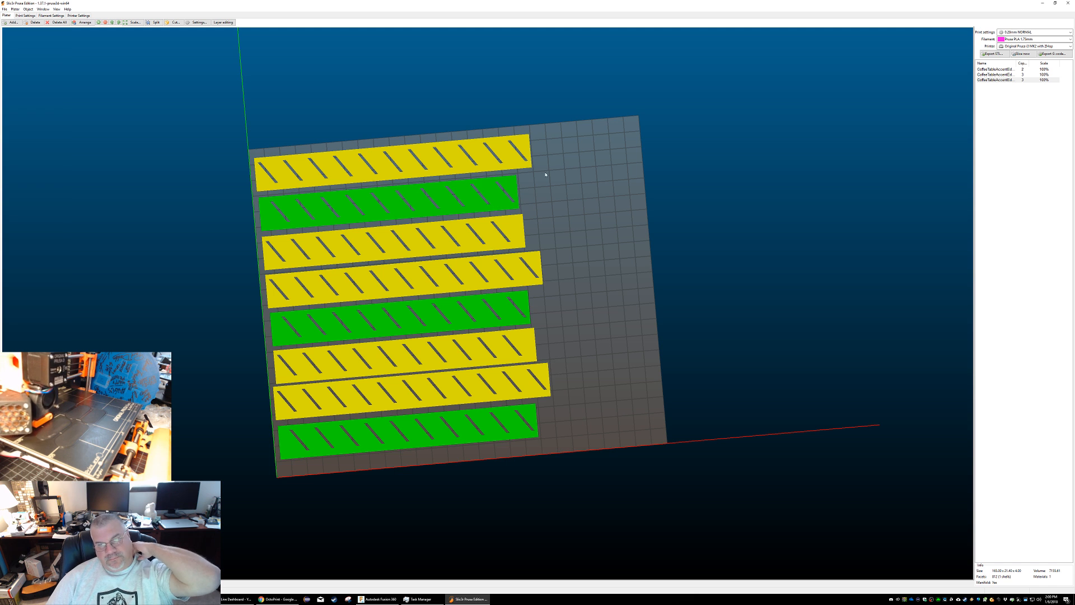
Step: Delete both shorter strip objects with all their copies, keeping only the three copies of the longest strip
key("Delete")
left_click(508, 229)
key("Delete")
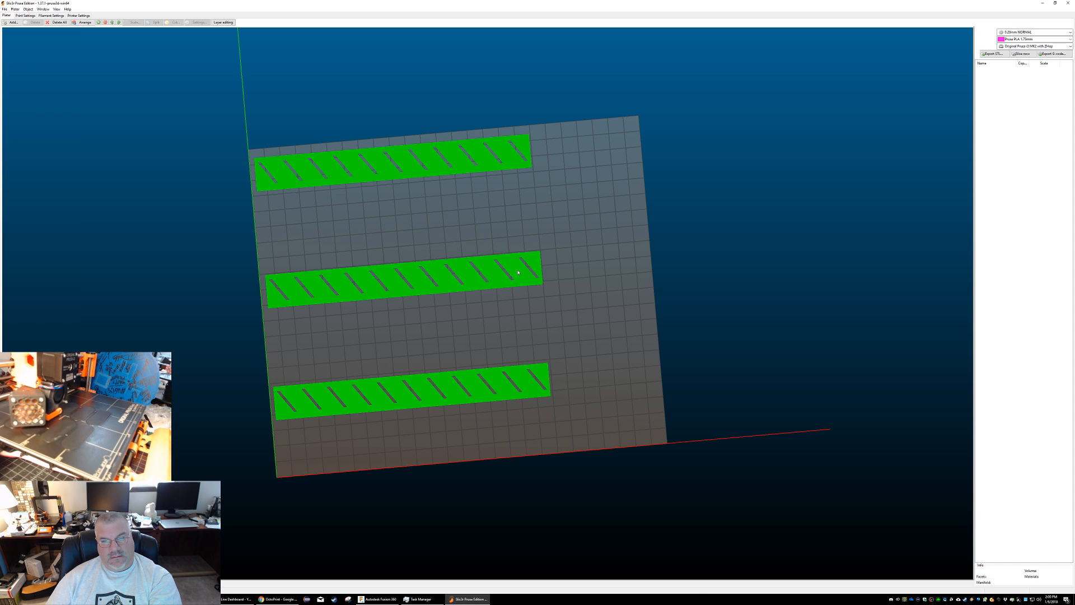
Step: Move the middle and front copies of the longest strip up close against the rear copy
left_click_drag(558, 377, 560, 375)
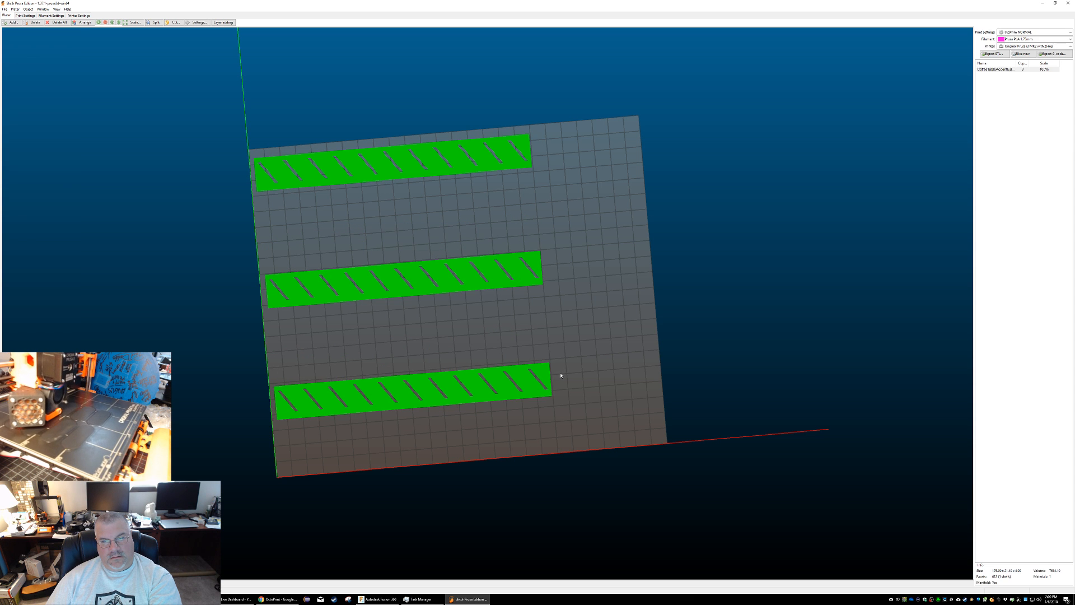
right_click(526, 379)
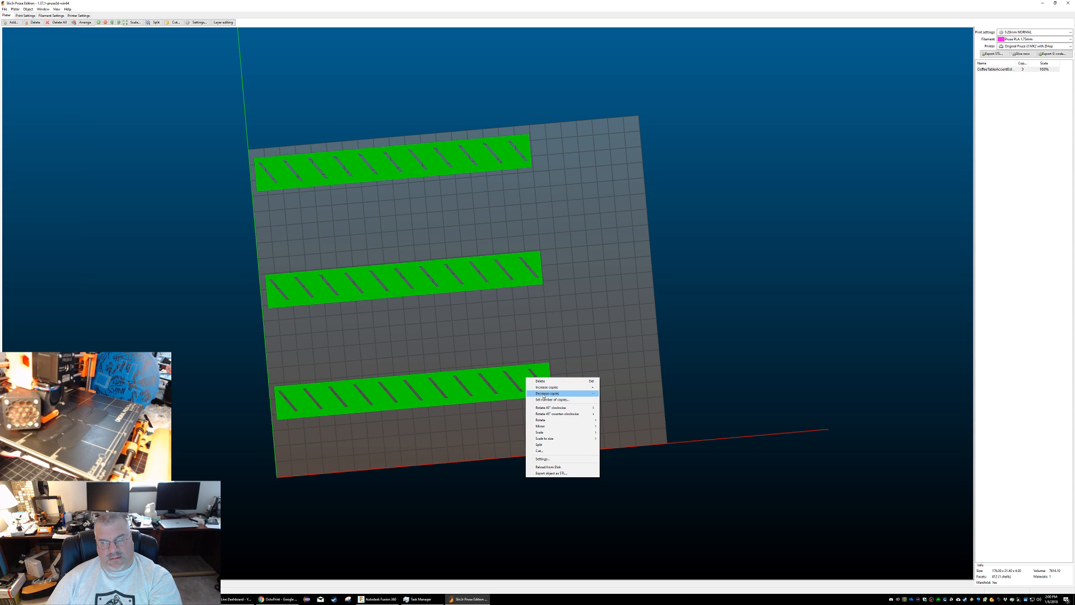
left_click_drag(499, 270, 457, 252)
left_click(462, 268)
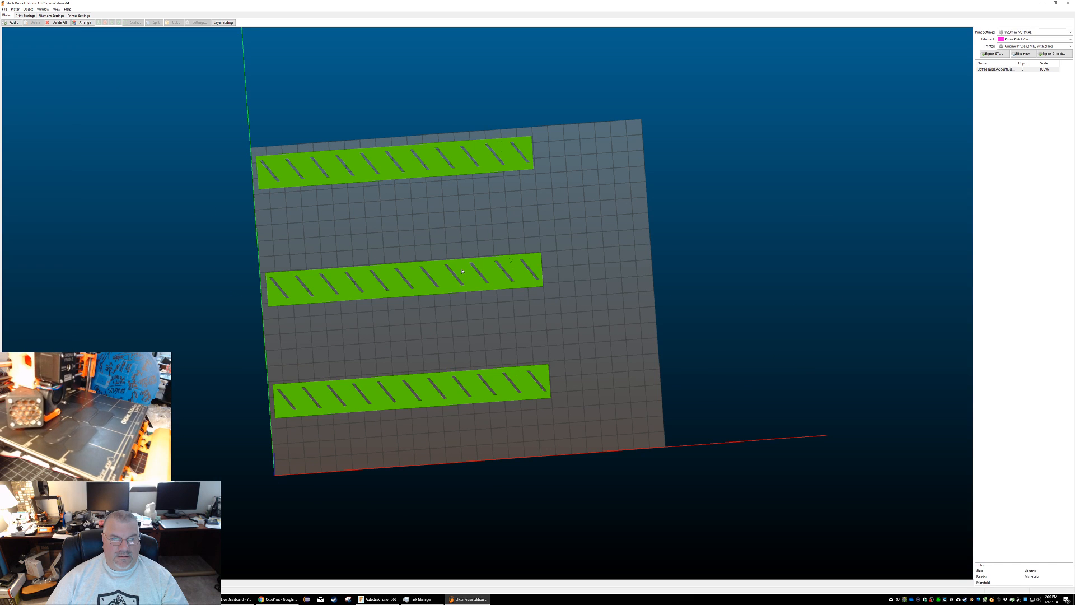
left_click_drag(463, 257, 454, 192)
left_click_drag(470, 374, 457, 228)
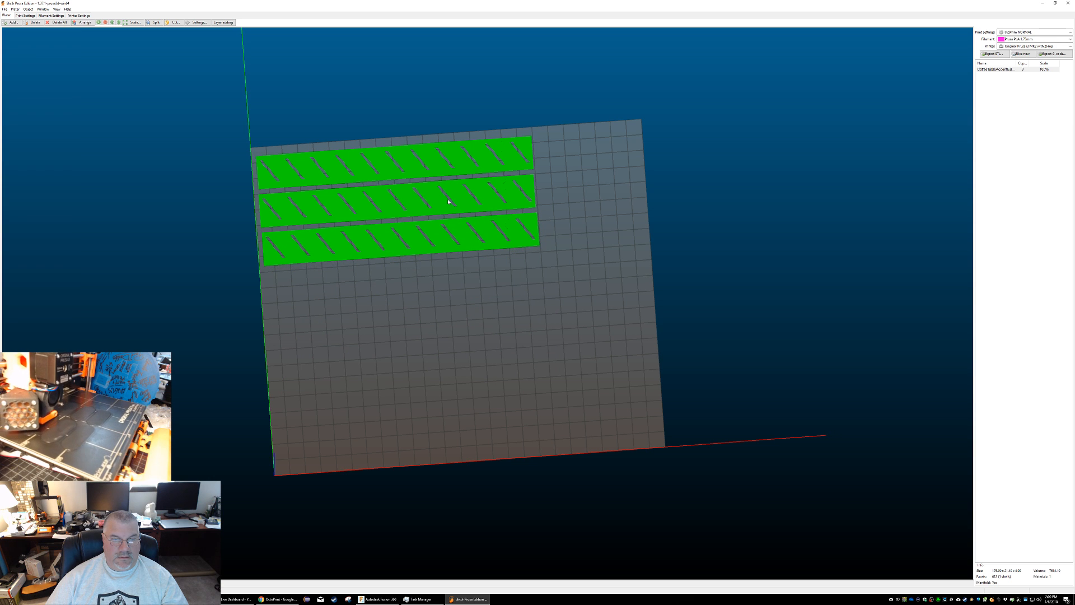
Step: Add a fourth copy of the longest strip and place it directly in front of the other three
right_click(437, 232)
left_click(460, 243)
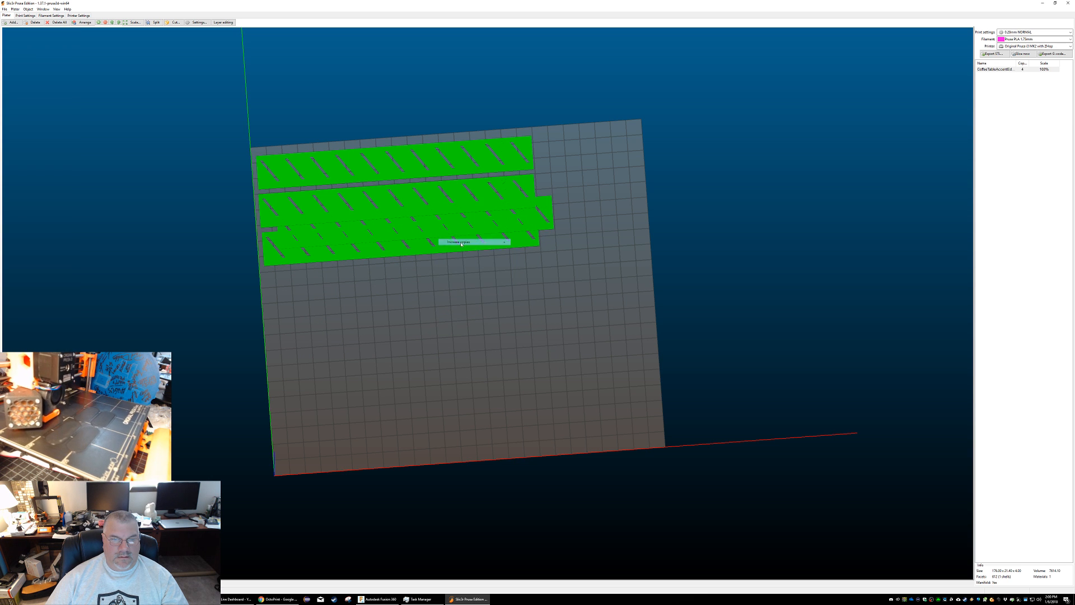
left_click_drag(547, 244, 537, 265)
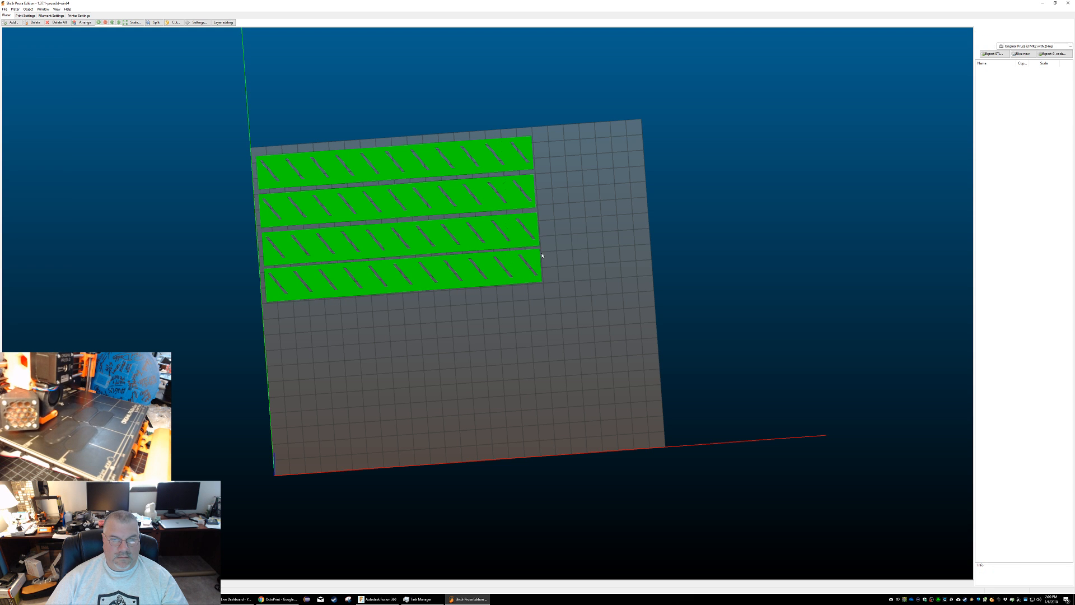
Step: Delete the longest strip object with all its copies, clearing the plate
right_click(524, 234)
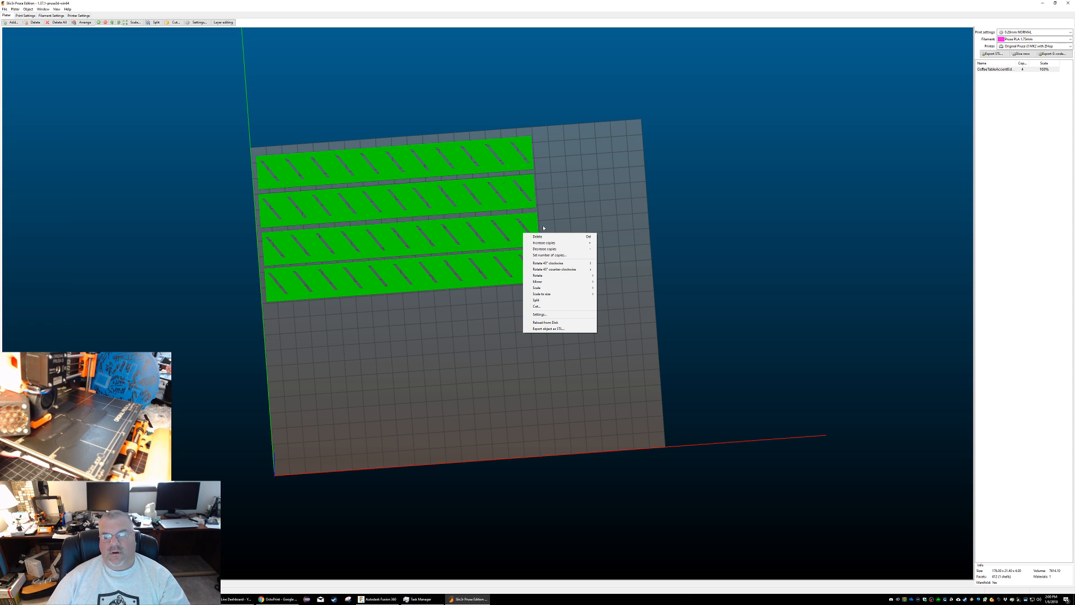
left_click(505, 260)
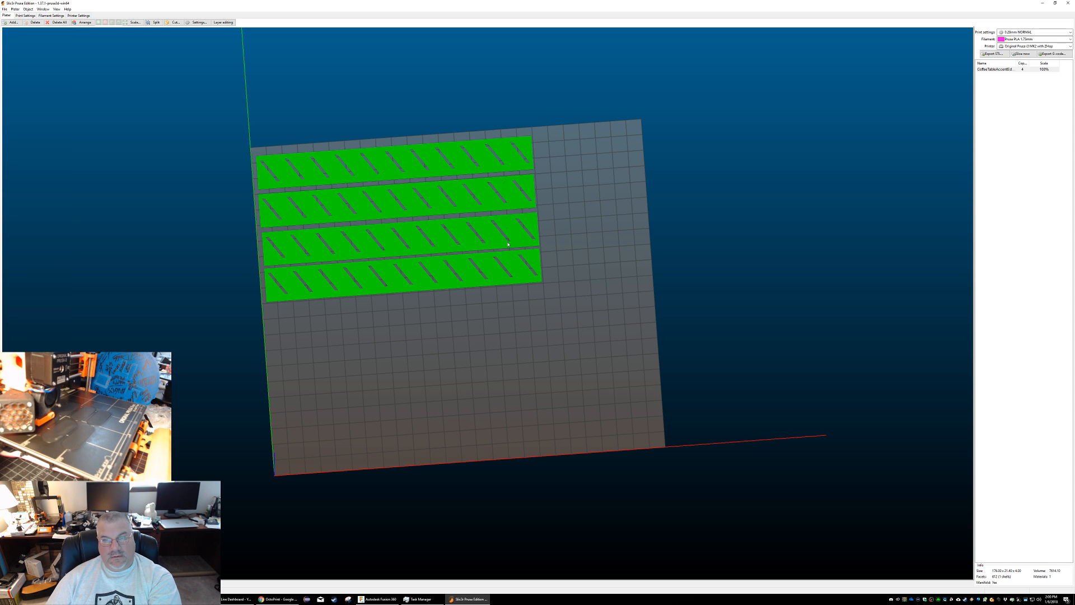
key("Delete")
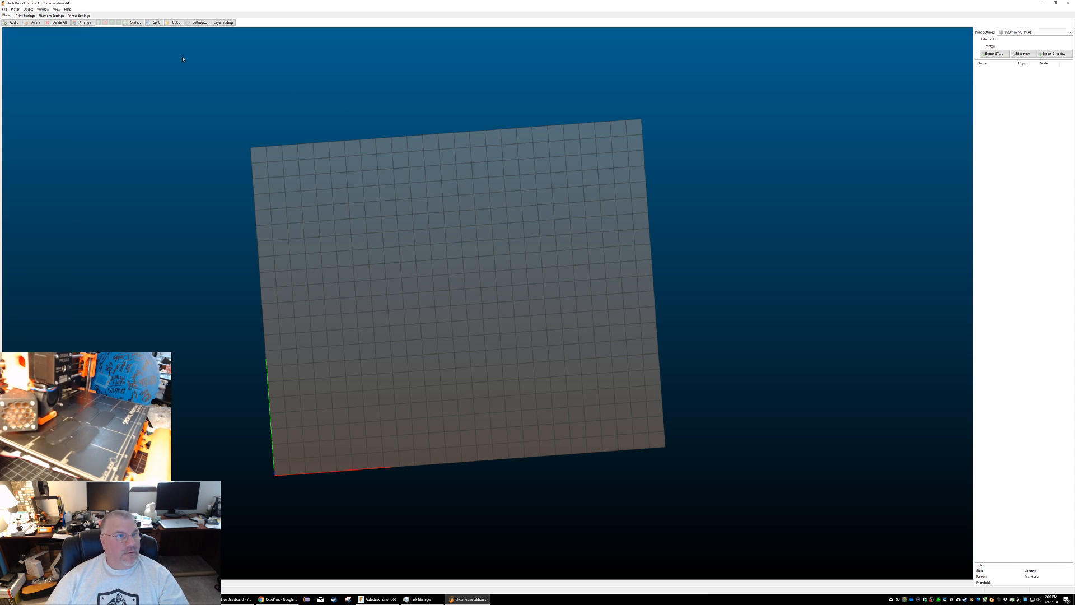
Step: Import CoffeeTableAccentEdgeBanding_1v2.stl, CoffeeTableAccentEdgeBanding_2v2.stl and CoffeeTableAccentEdgeBanding_3v2.stl together onto the plate
left_click(14, 21)
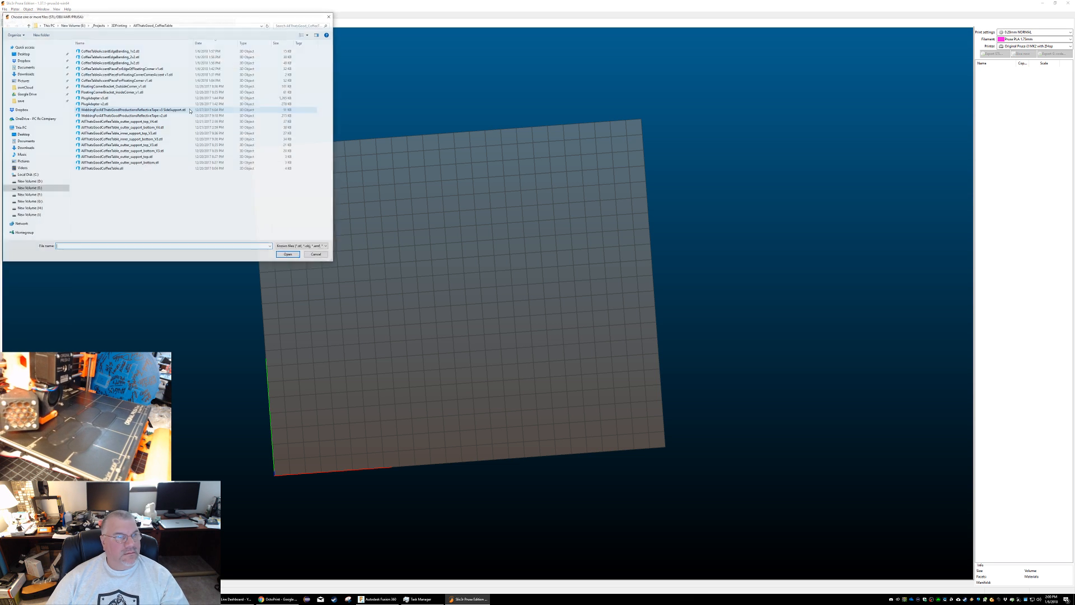
left_click(110, 51)
left_click(168, 62, "shift")
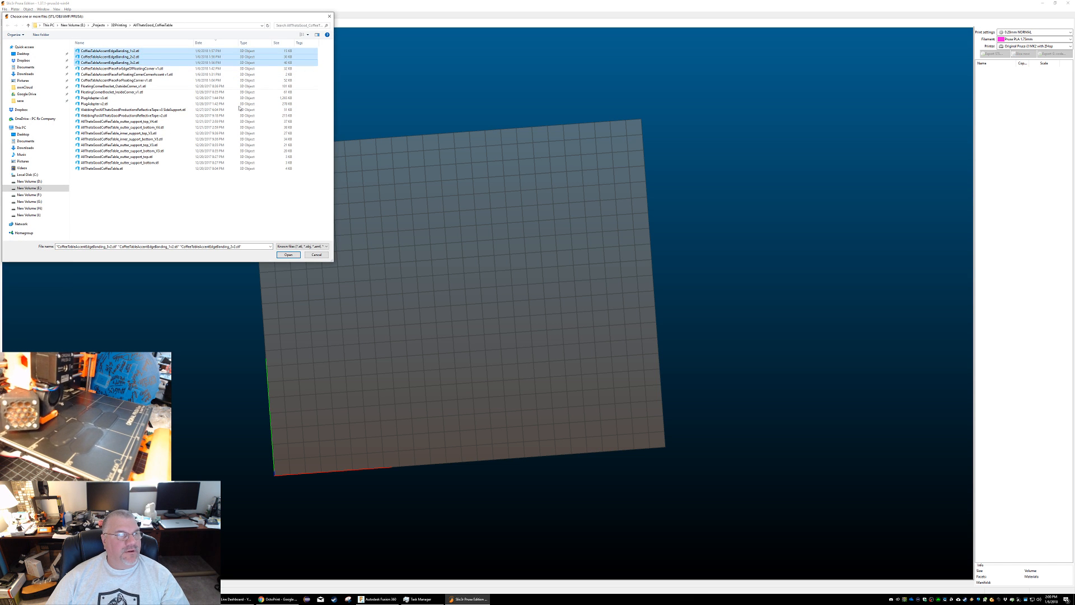
left_click(287, 254)
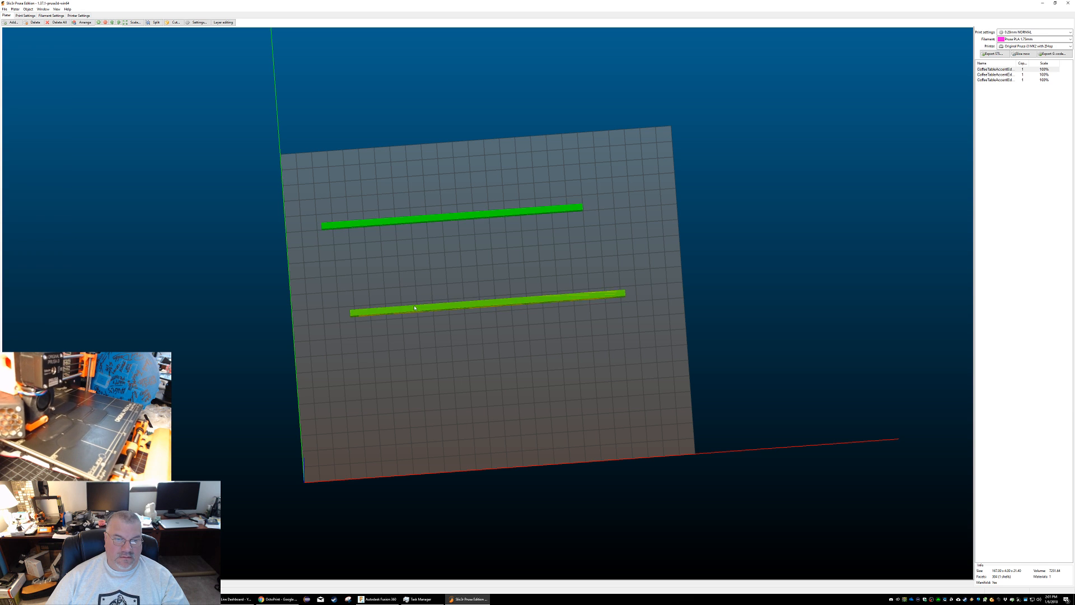
Step: Lay the middle and rear strips flat by rotating each 90 degrees around the X axis
right_click(388, 246)
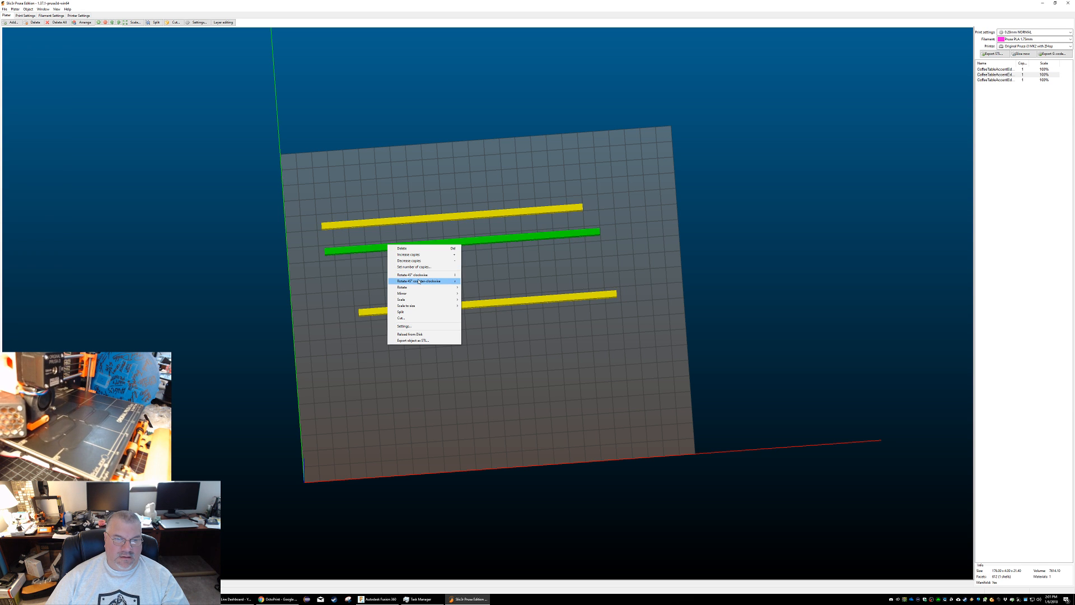
mouse_move(426, 287)
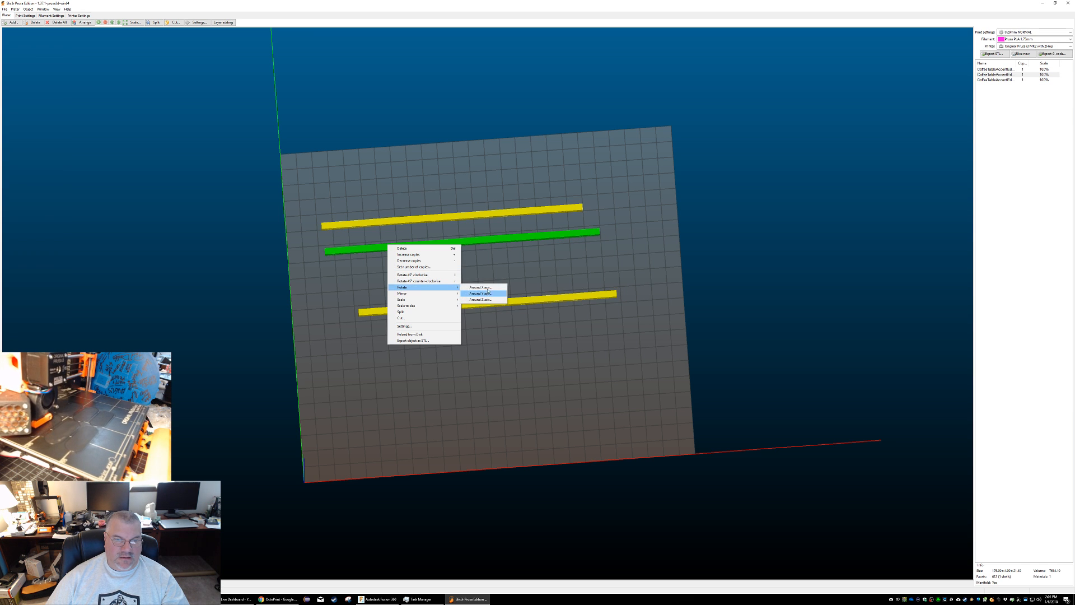
left_click(486, 288)
type("90")
key("Return")
right_click(448, 215)
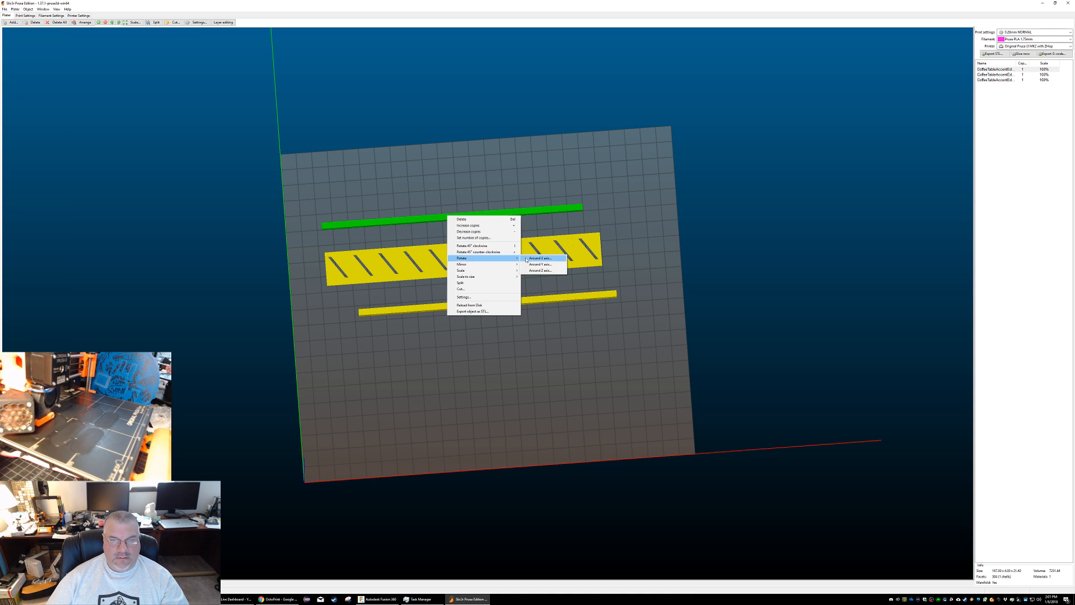
left_click(539, 258)
type("90")
key("Return")
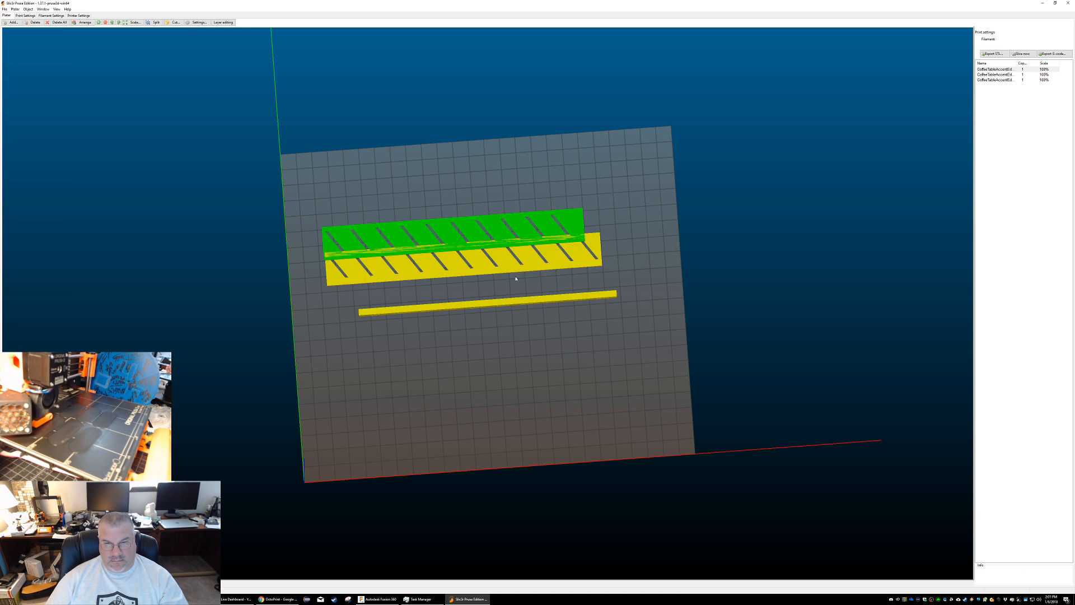
Step: Rotate the front strip 90 degrees around the X axis so it lies flat
left_click(501, 303)
right_click(501, 303)
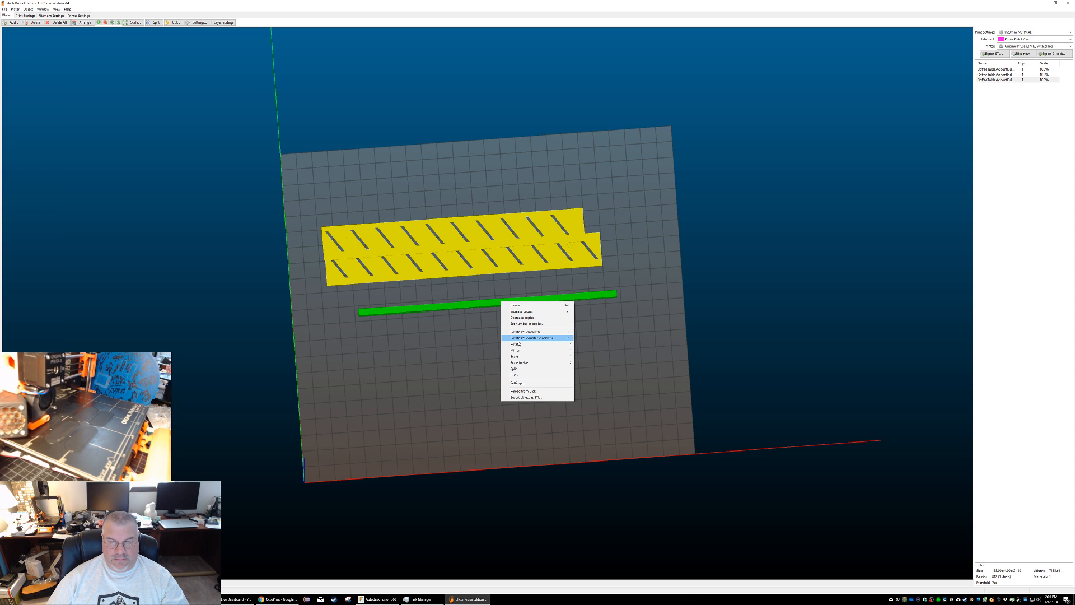
mouse_move(560, 344)
left_click(608, 347)
type("9")
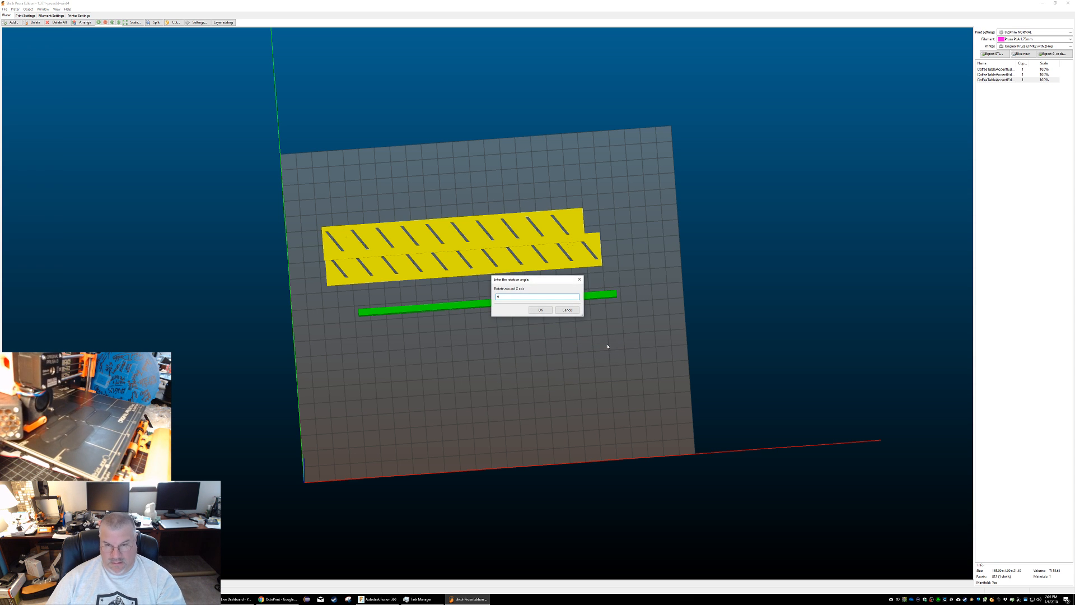
type("0")
key("Return")
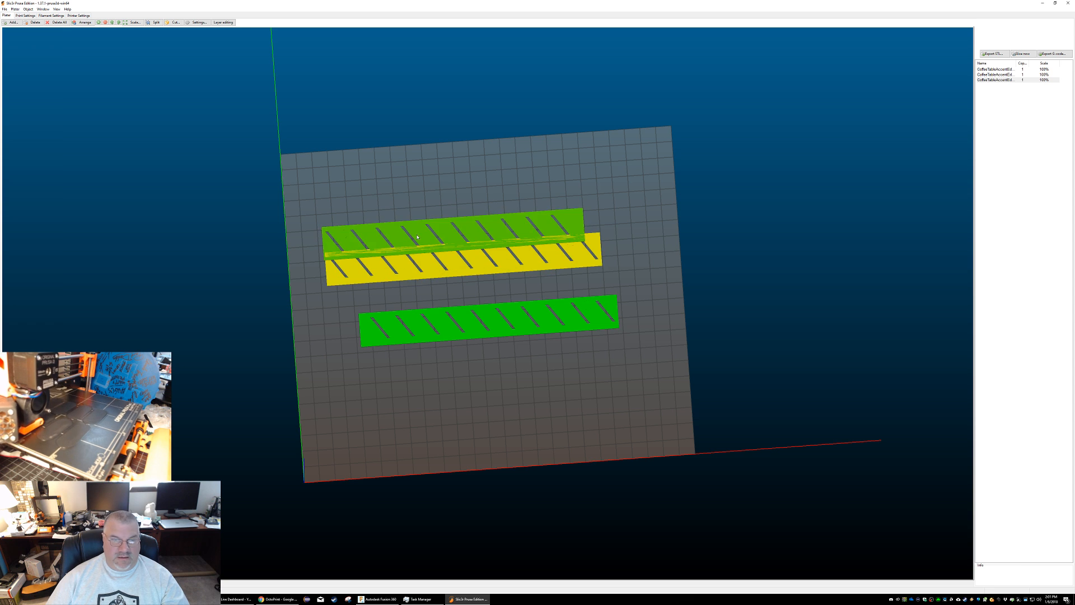
Step: Arrange the three flat strips close together in parallel rows without overlap, starting ends aligned, then check the layout
left_click(405, 212)
mouse_move(405, 212)
left_mouse_down()
mouse_move(384, 173)
mouse_move(416, 203)
left_mouse_up()
left_click_drag(419, 258, 422, 246)
left_click_drag(441, 308, 436, 278)
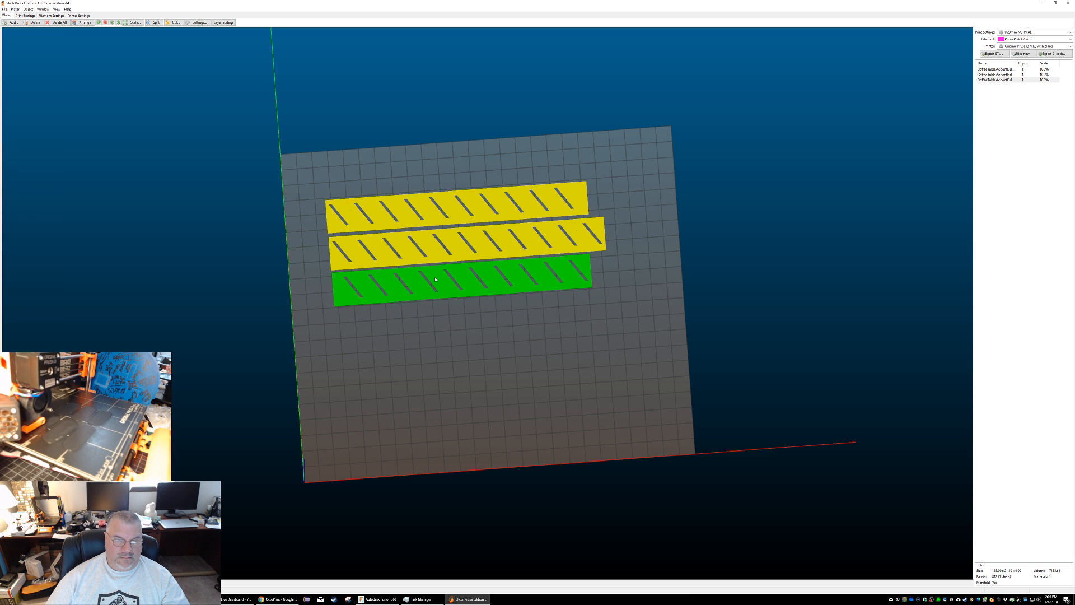
left_click(514, 342)
left_click_drag(537, 321, 576, 298)
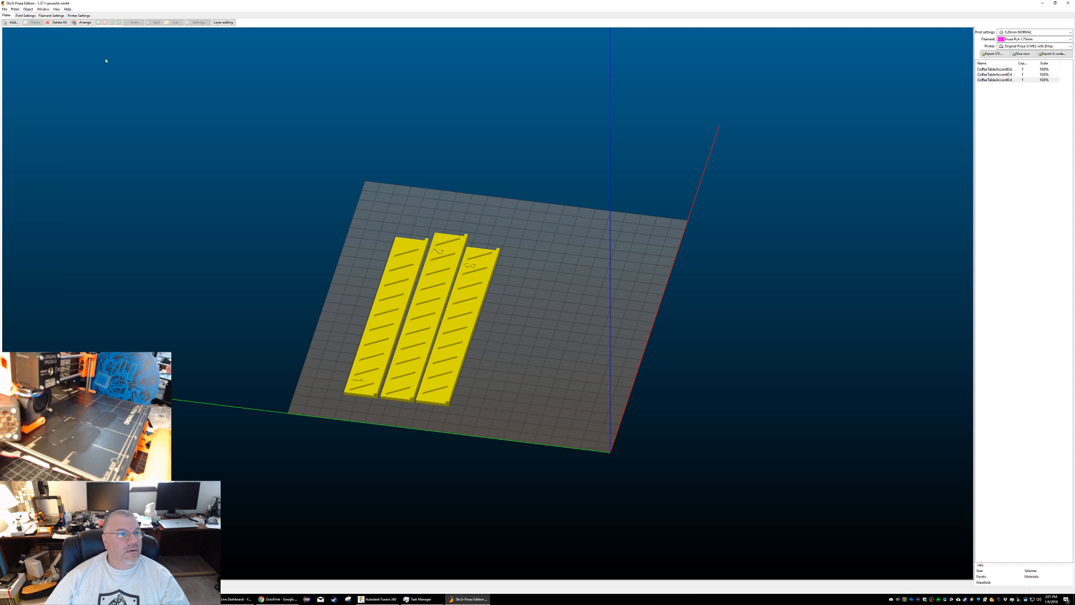
Step: Import CoffeeTableAccentPieceForFloatingCornerCornerAccent v1.stl and place it in front of the three strips, aligned with their starting ends
left_click(20, 23)
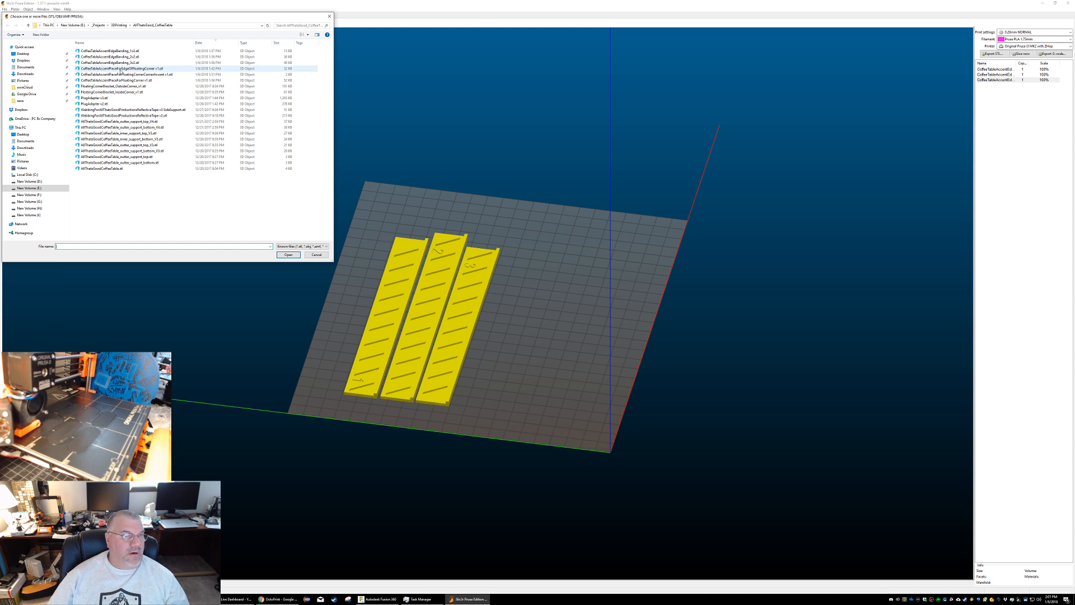
left_click(122, 75)
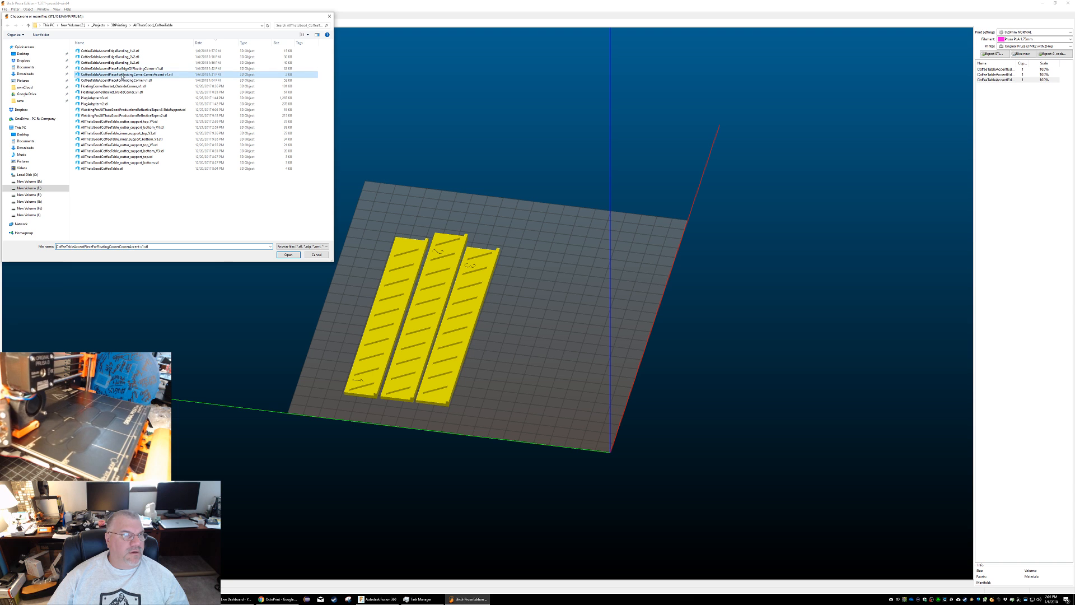
double_click(78, 75)
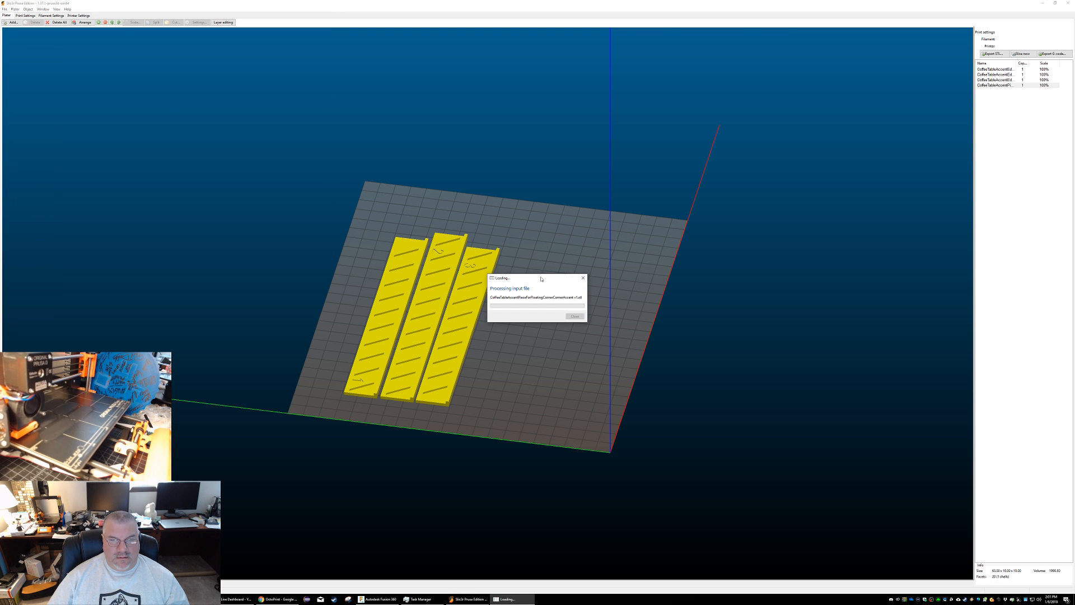
left_click_drag(584, 315, 357, 343)
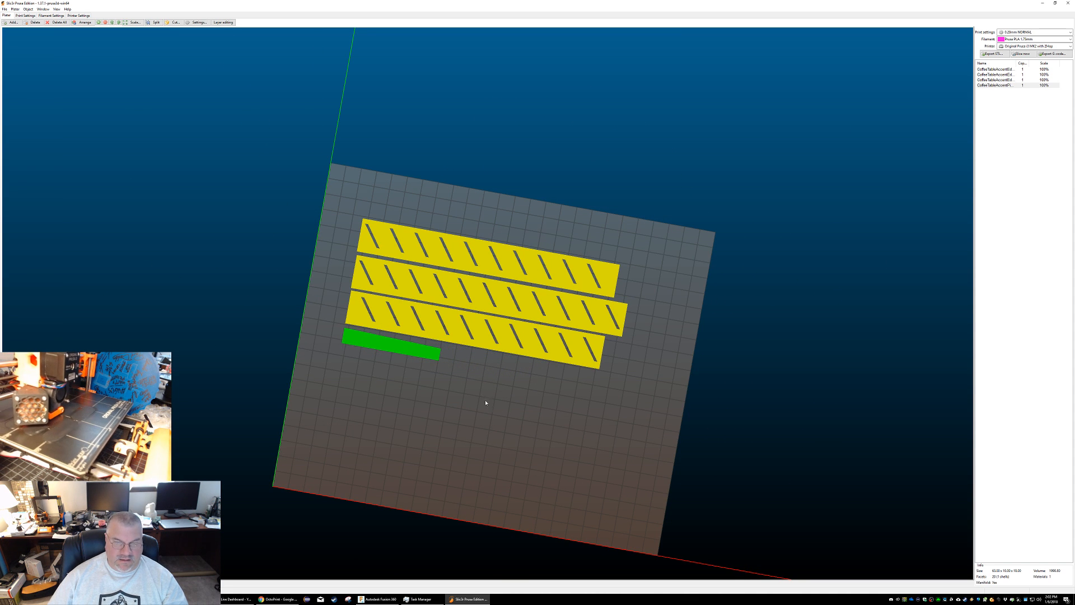
Step: Add two copies of the corner accent piece, placing one end-to-end beside the original and one in front of it
left_click_drag(497, 376, 526, 365)
left_click(382, 356)
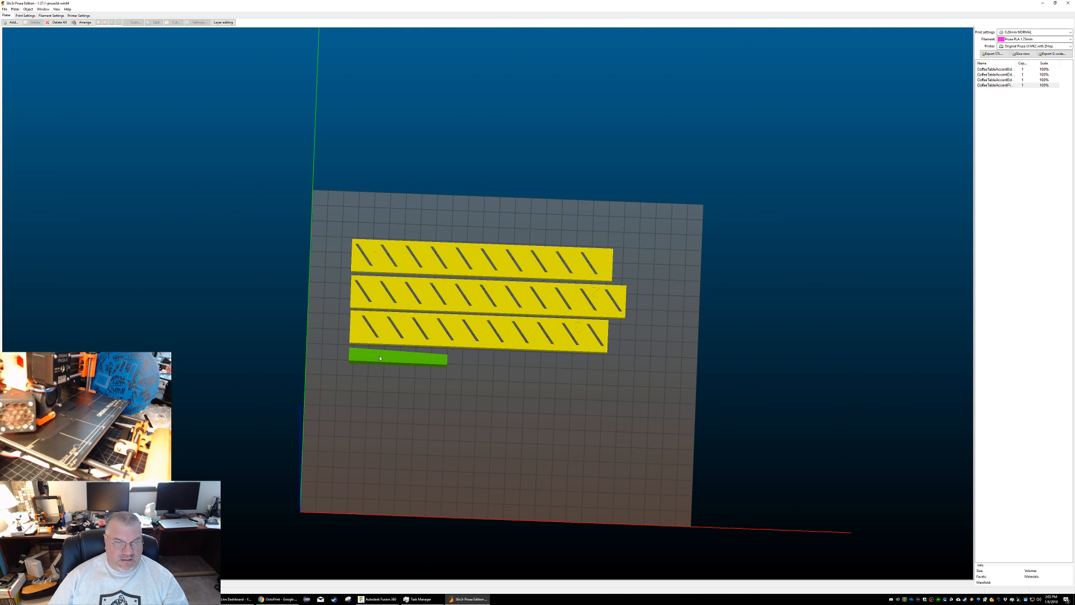
right_click(381, 358)
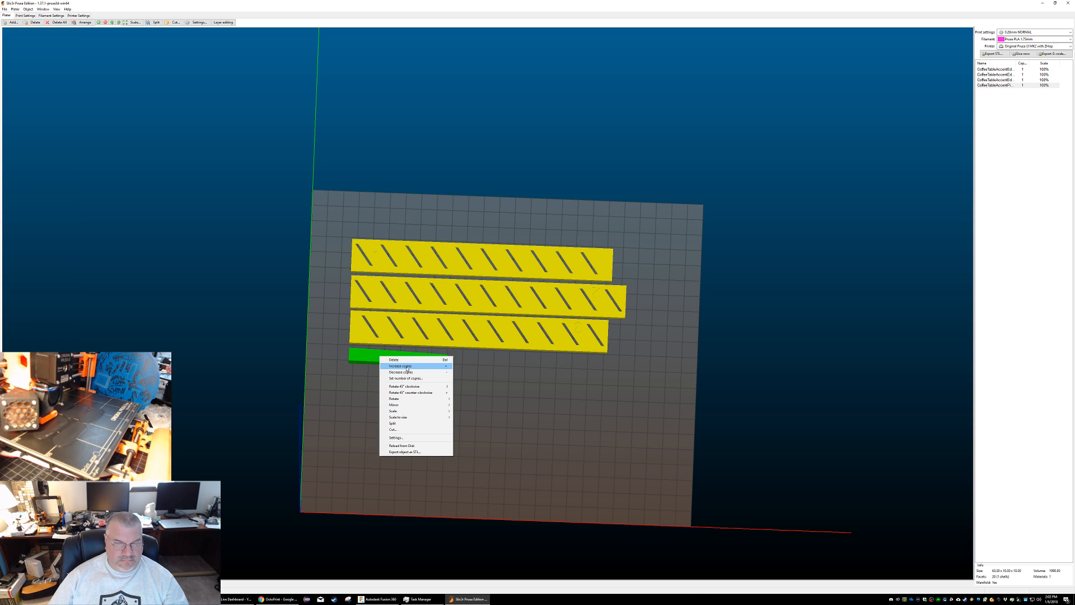
left_click(398, 367)
left_click_drag(411, 350, 497, 367)
right_click(432, 358)
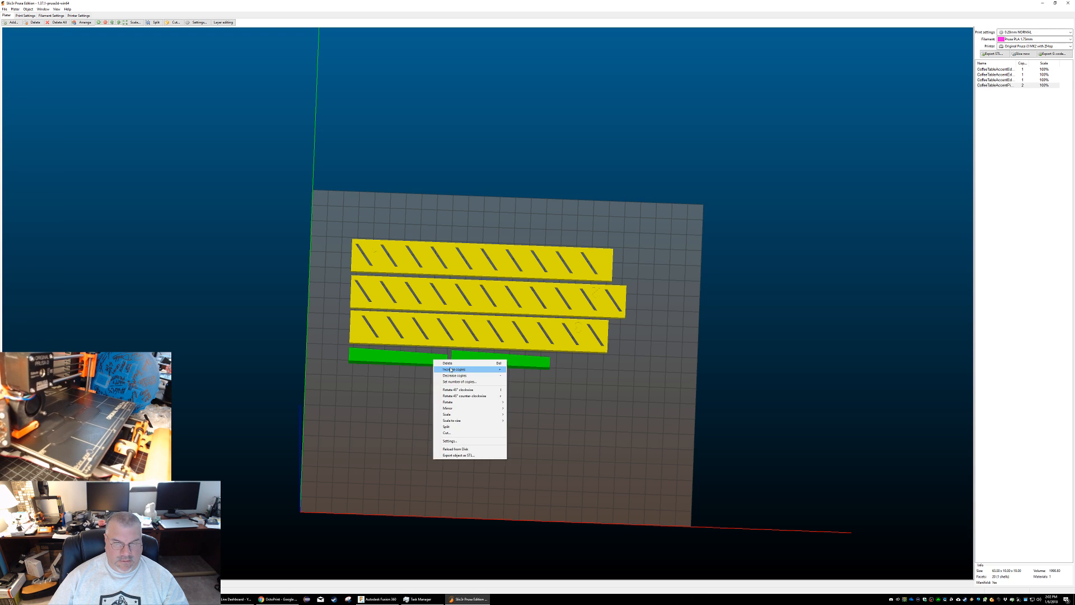
left_click(450, 367)
left_click_drag(500, 348, 377, 375)
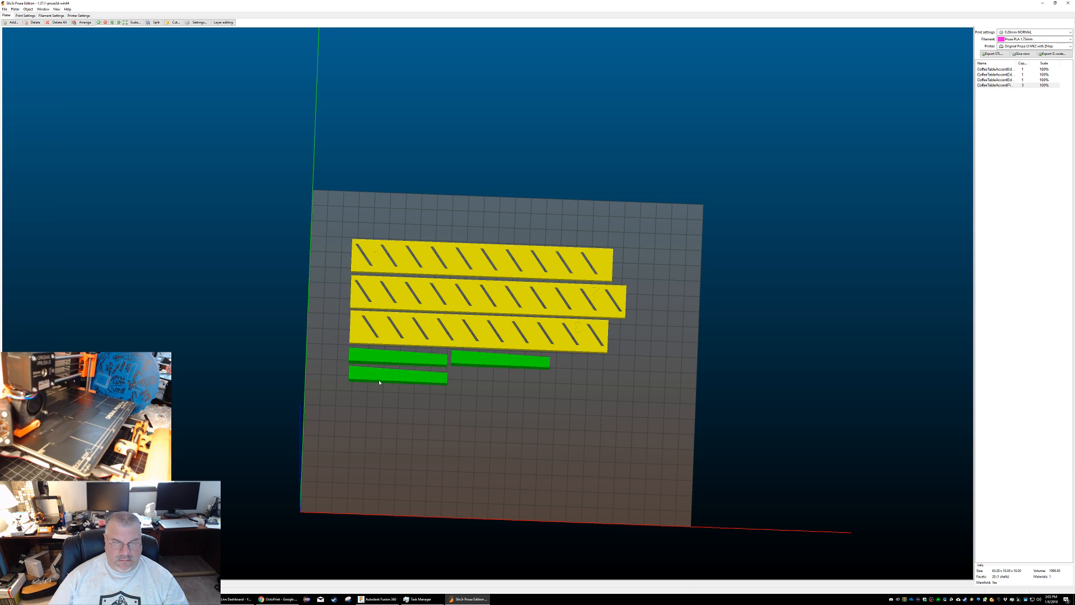
Step: Add a fourth and fifth corner accent copy, completing the second row of two and starting a third row in front
left_click(455, 429)
left_click_drag(455, 429, 458, 451)
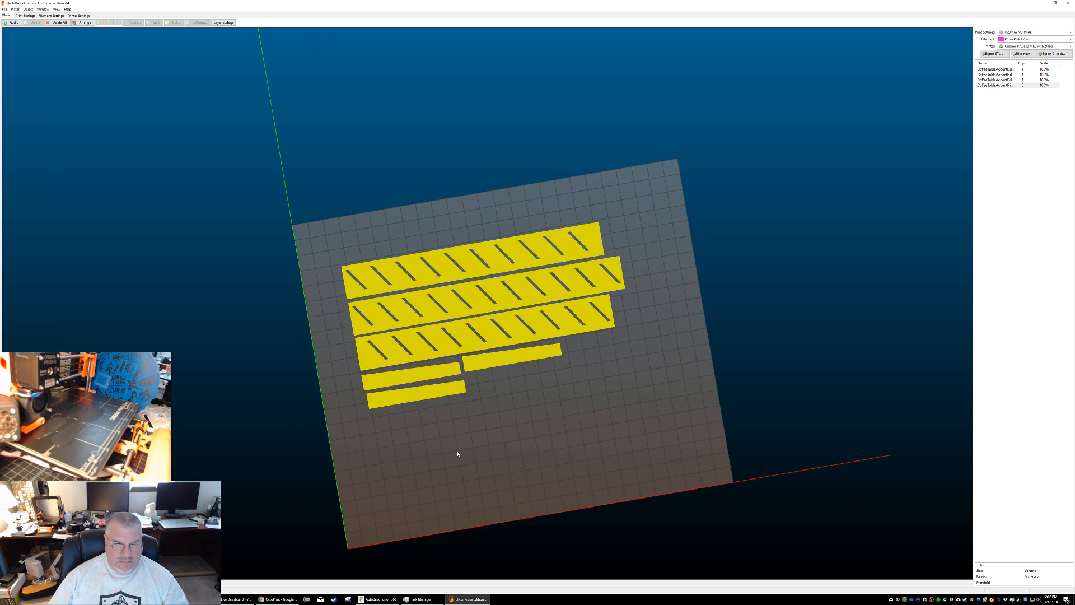
left_click(404, 402)
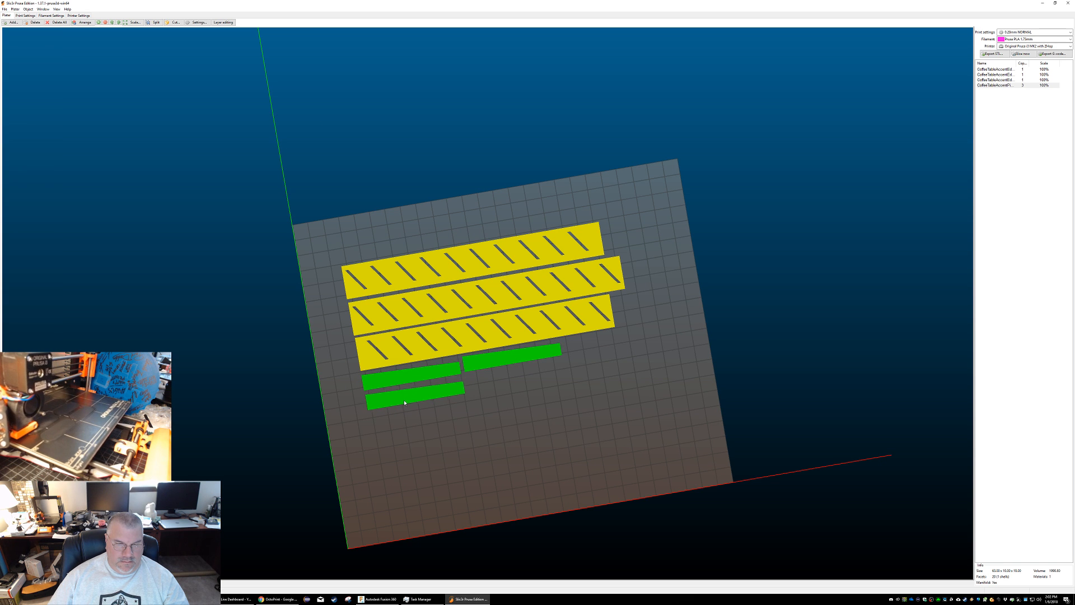
right_click(445, 393)
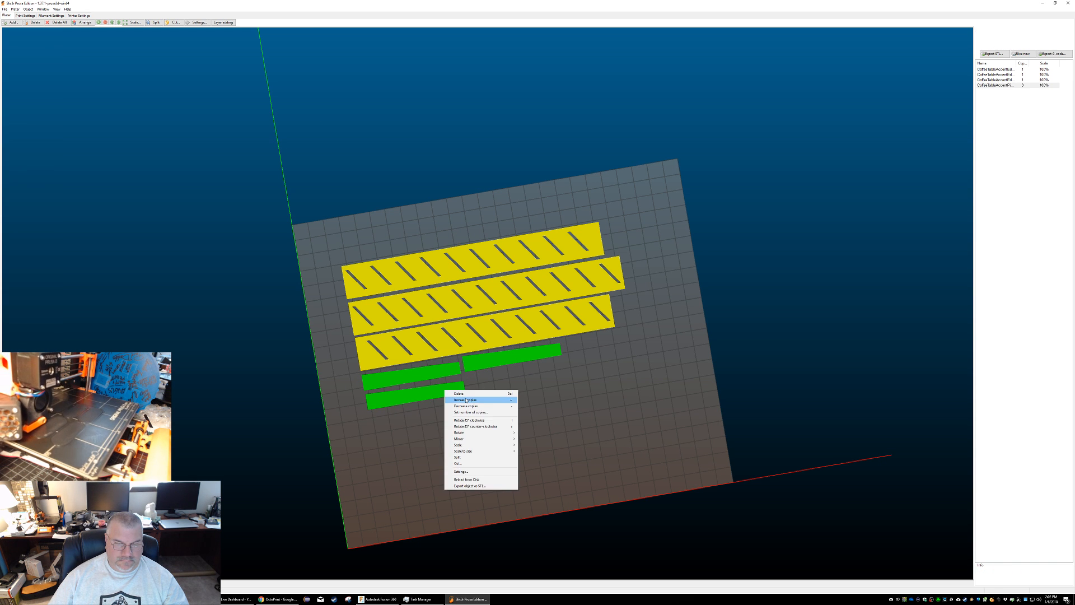
left_click(457, 400)
left_click_drag(467, 377, 554, 377)
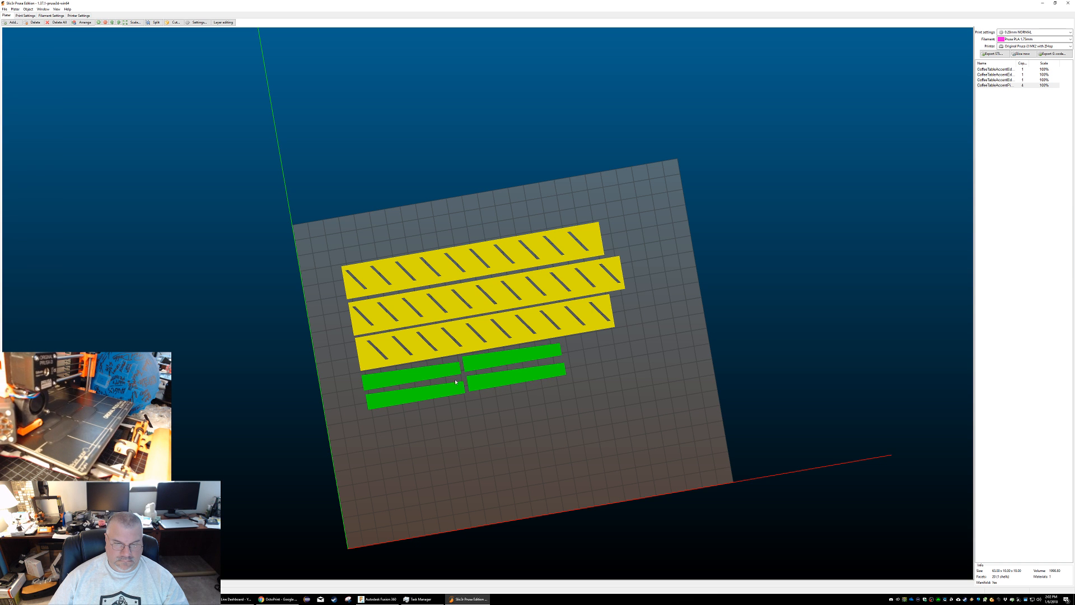
right_click(431, 389)
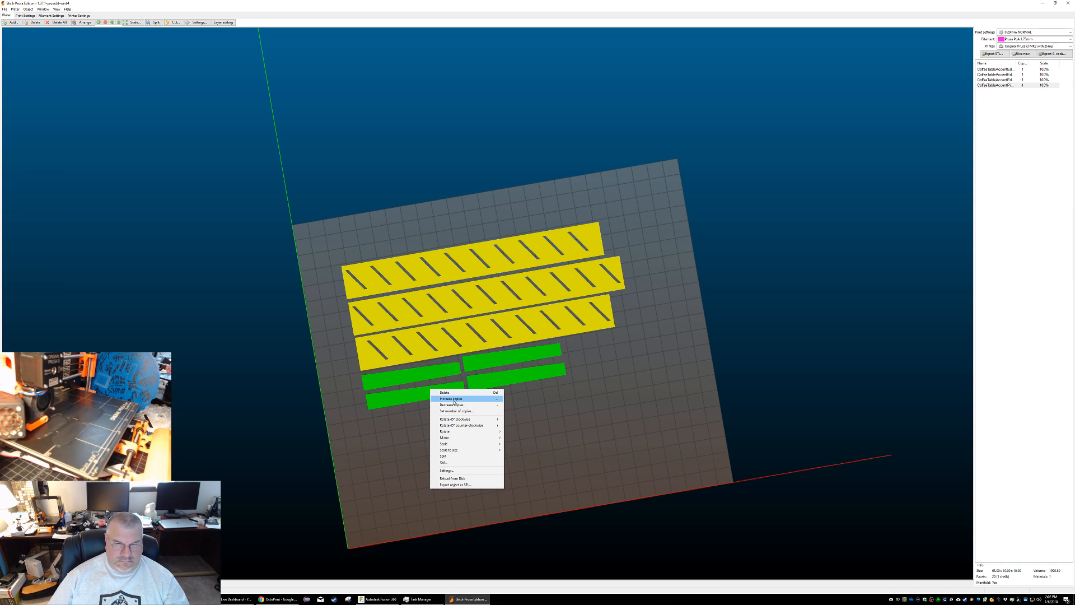
left_click(454, 399)
left_click_drag(578, 354, 464, 411)
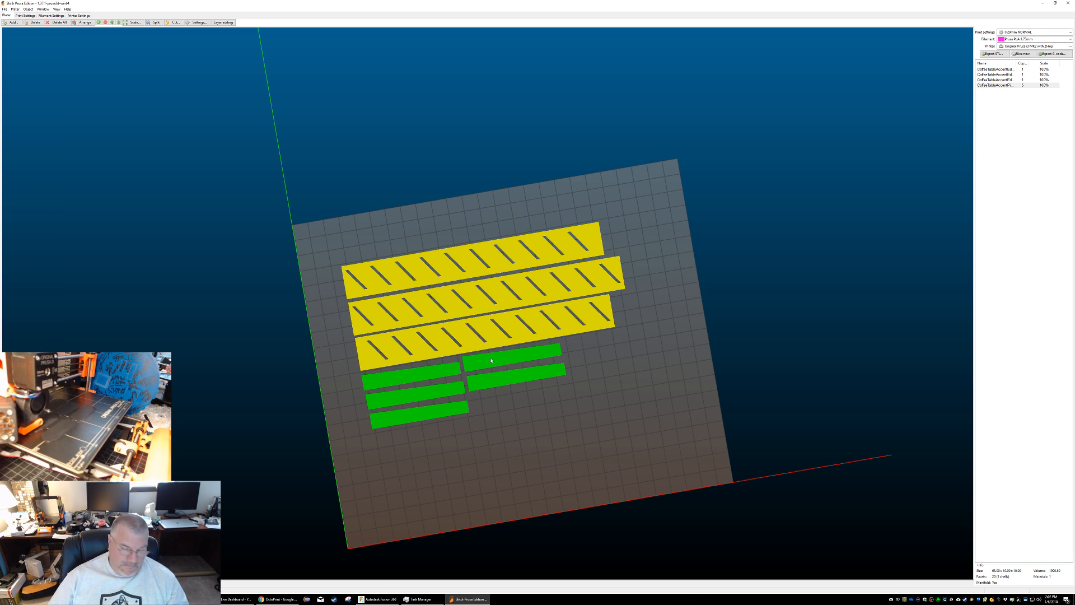
Step: Add a sixth corner accent copy and place it beside the third-row piece to complete that row of two
right_click(535, 354)
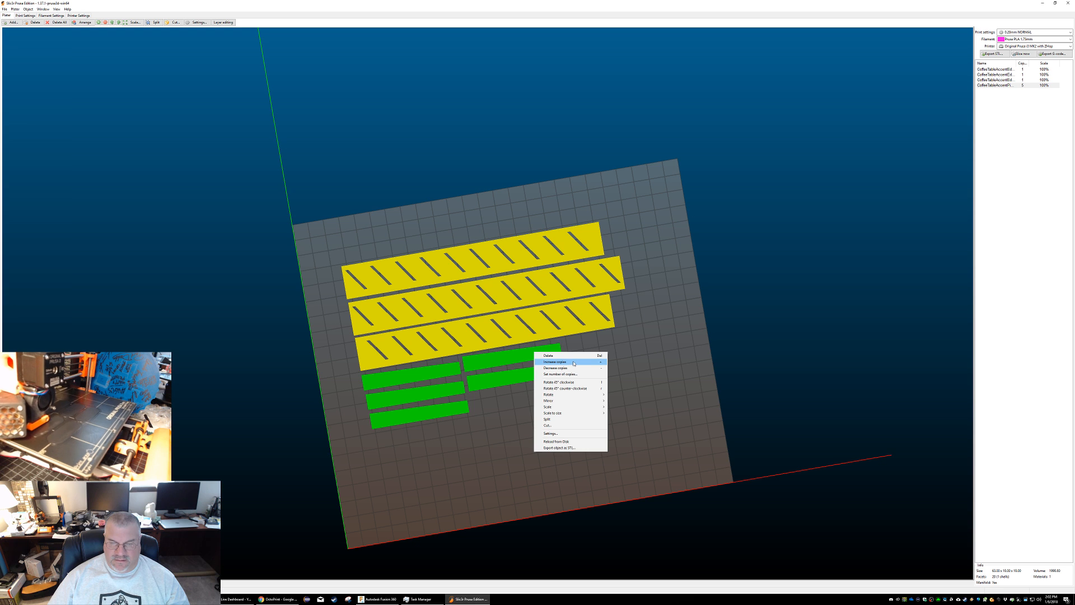
left_click(574, 362)
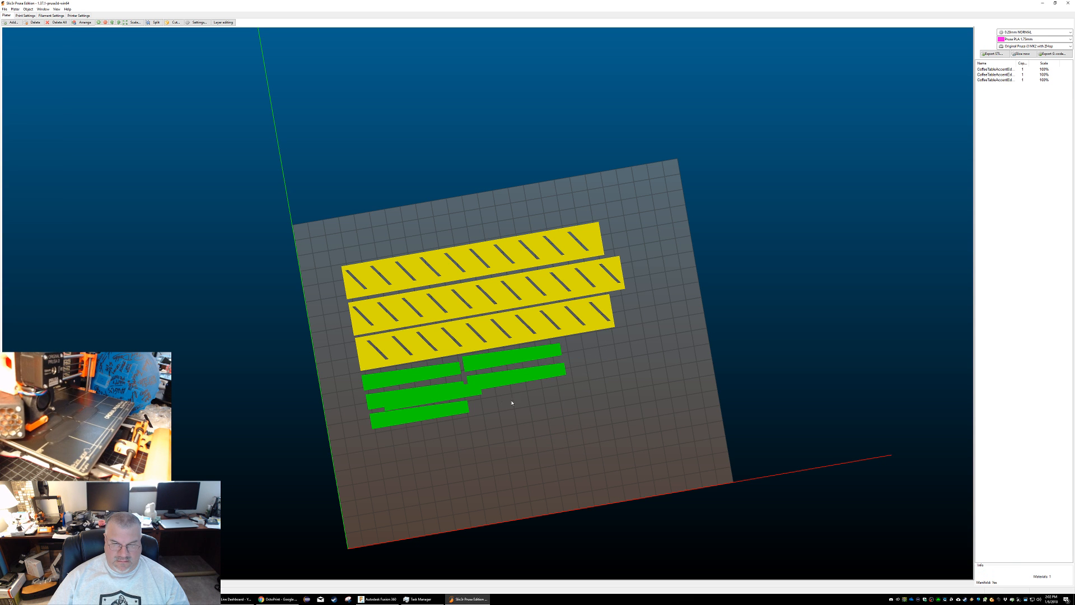
left_click_drag(553, 398, 557, 395)
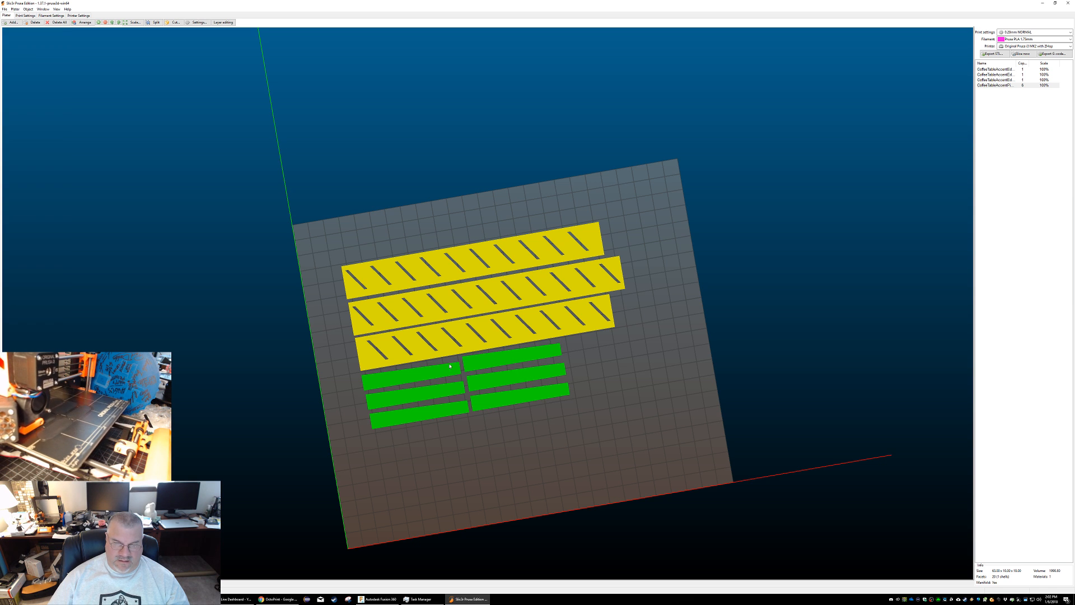
Step: Add a seventh and eighth corner accent copy, placing them end-to-end as a fourth row in front of the others
right_click(420, 375)
left_click(449, 384)
left_click_drag(578, 380, 467, 430)
right_click(435, 371)
left_click(465, 381)
left_click_drag(468, 415, 553, 415)
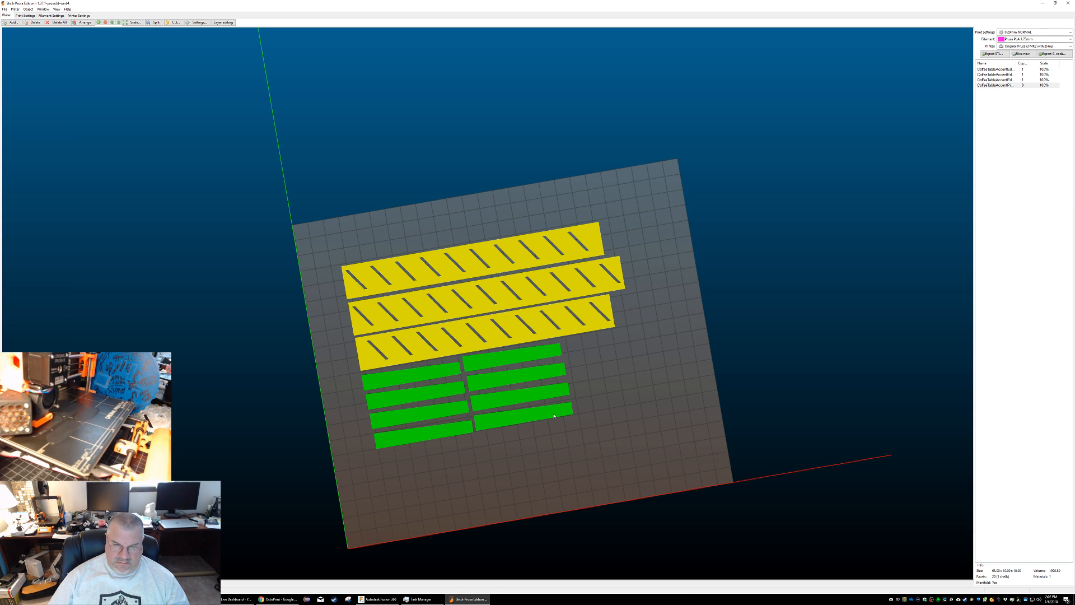
Step: Check the full plate layout and export its G-code, overwriting CoffeeTableAccentPieceForFloatingCornerCornerAccent v1.gcode in the AllThatsGood_CoffeeTable folder
left_click(618, 372)
left_click_drag(610, 354, 575, 381)
key("1")
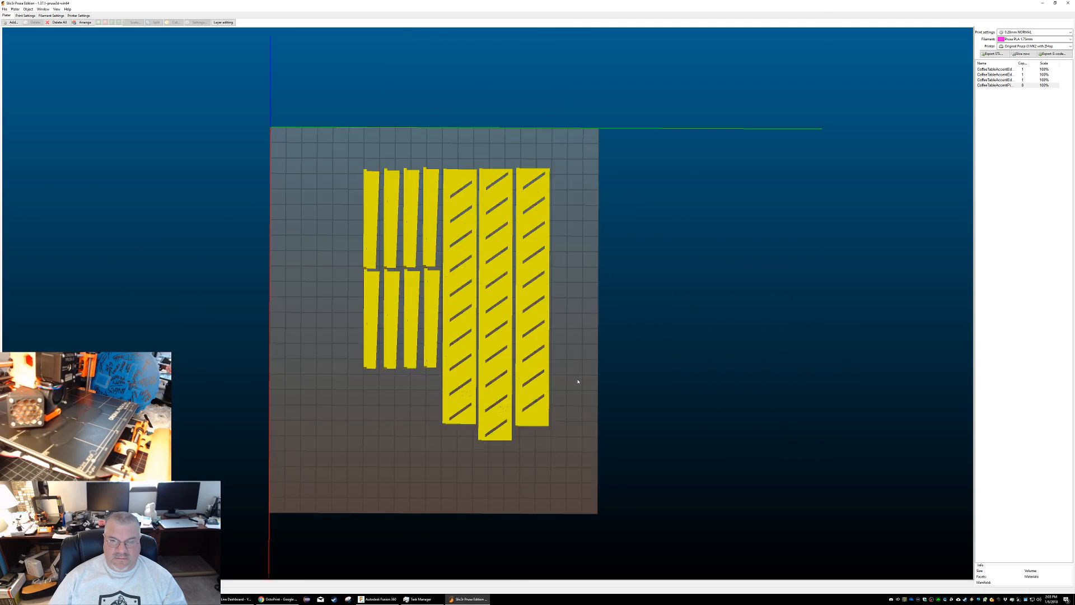
key("0")
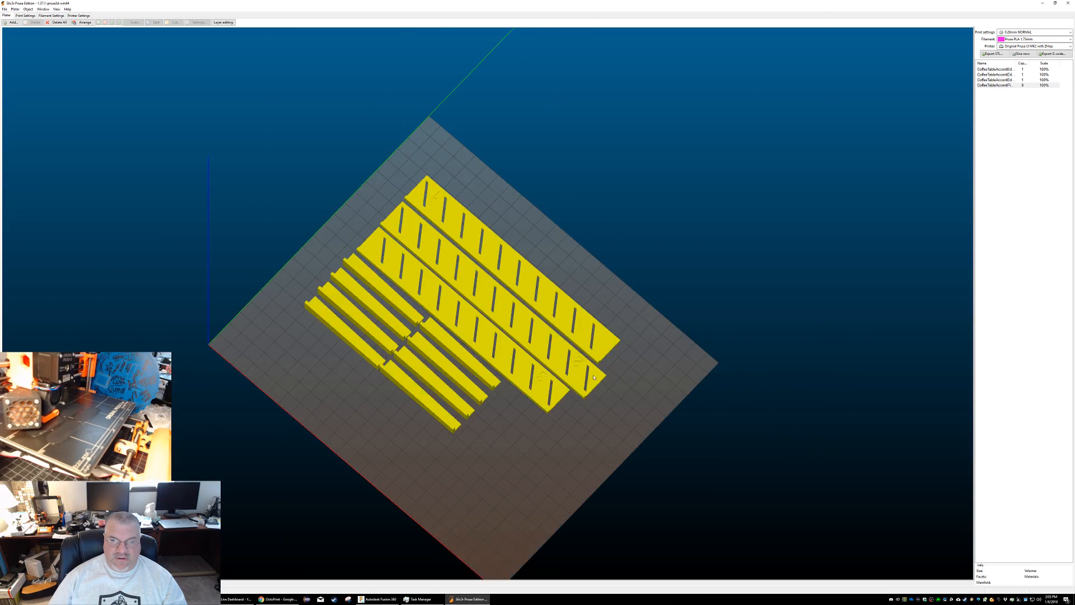
left_click_drag(593, 377, 617, 379)
left_click(1027, 55)
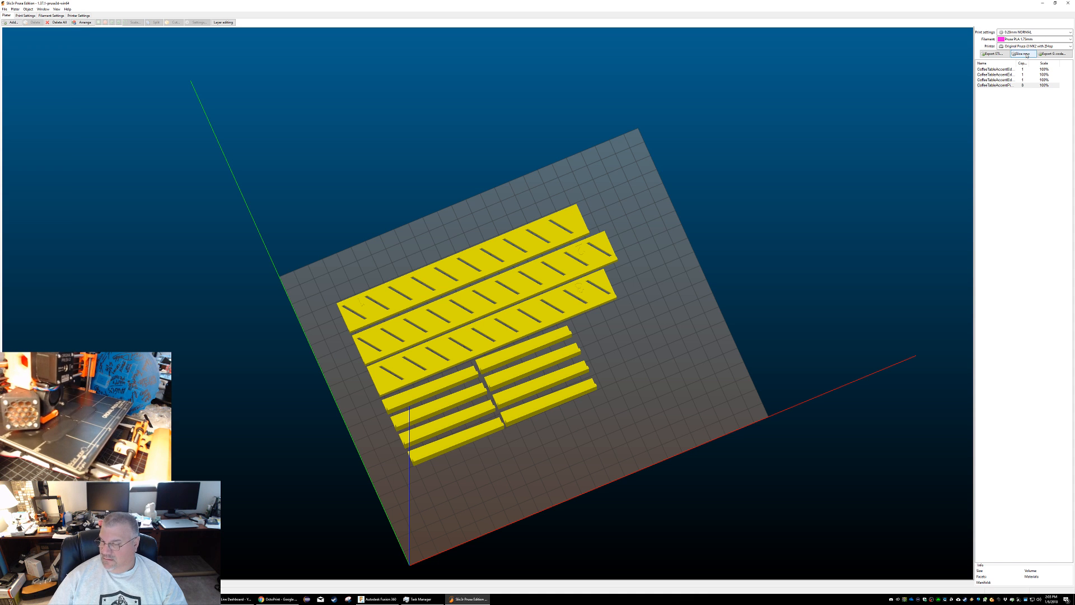
left_click(1054, 54)
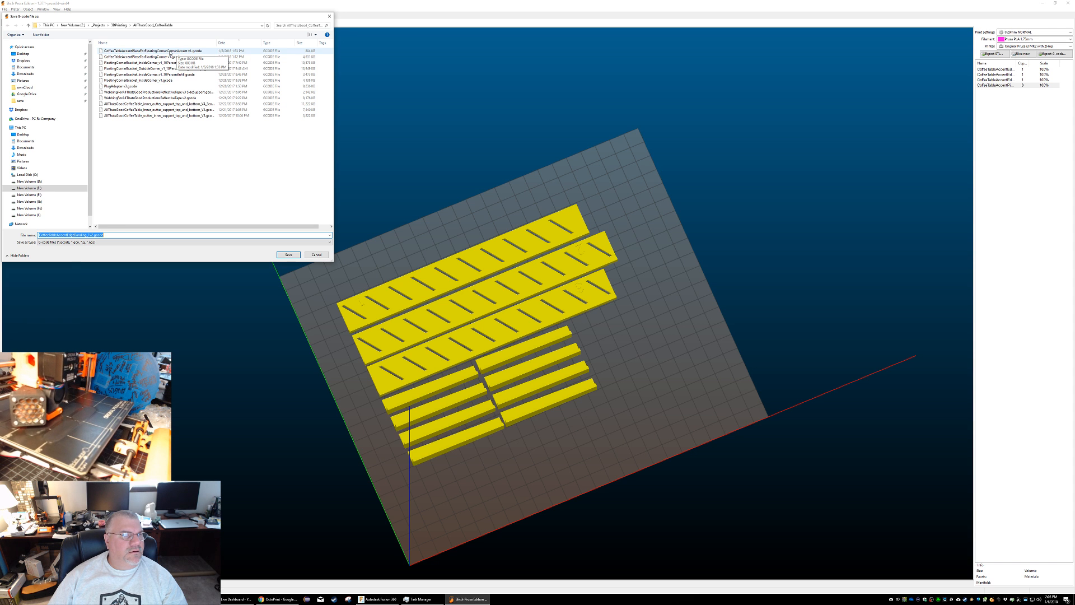
left_click(102, 52)
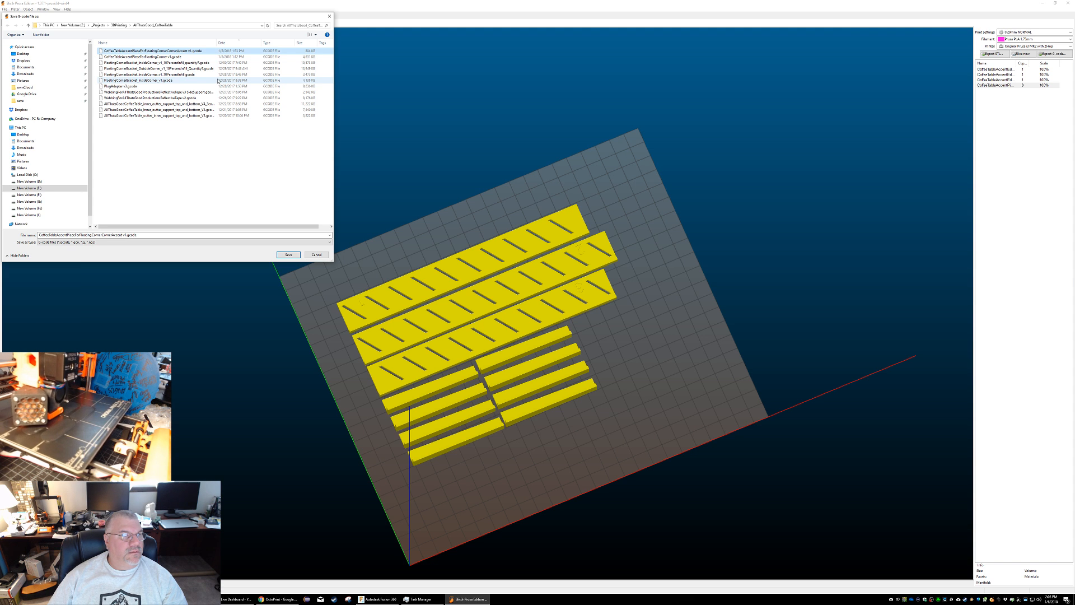
left_click(125, 234)
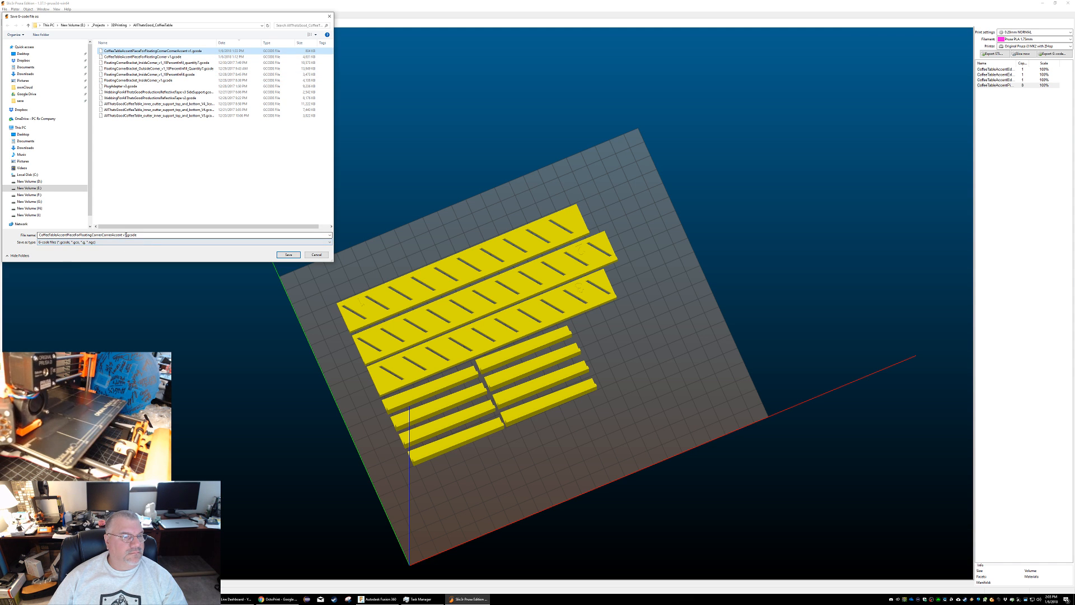
left_click(288, 255)
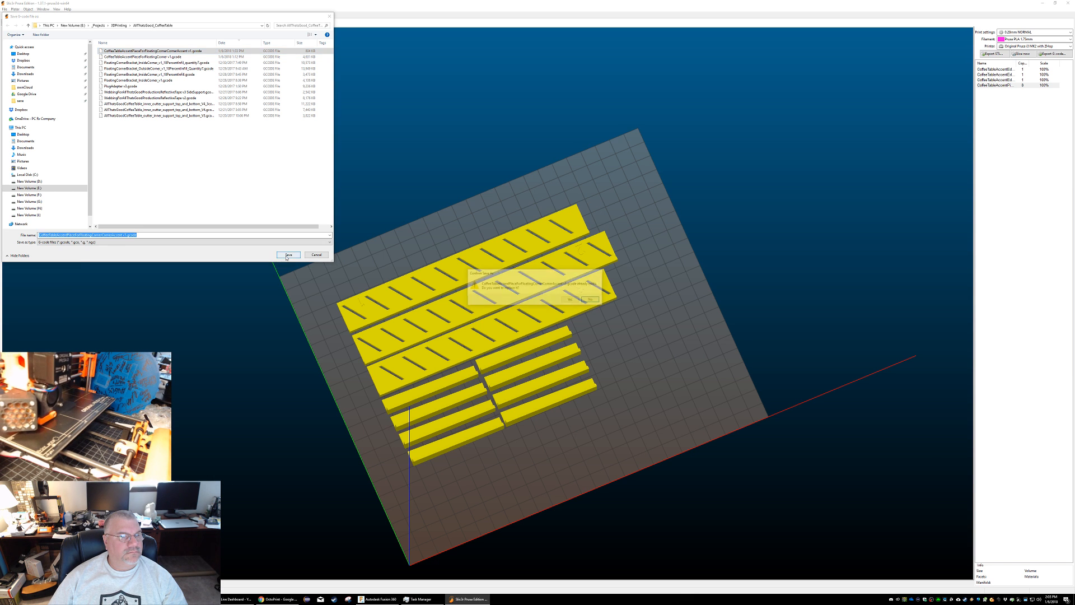
left_click(572, 300)
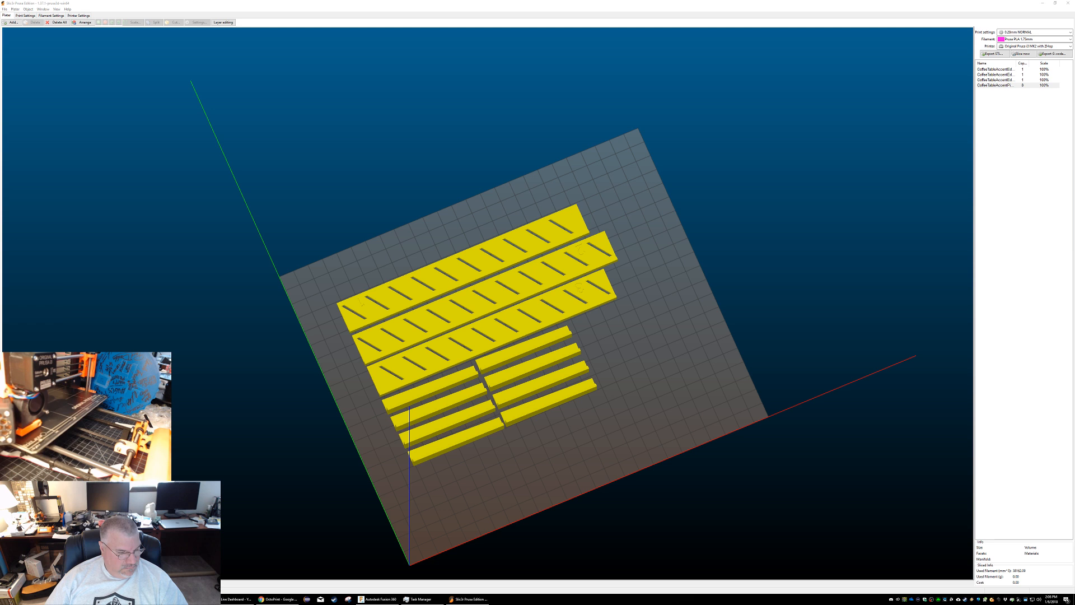
Step: Open the AllThatsGood_CoffeeTable folder in File Explorer and select CoffeeTableAccentPieceForFloatingCornerCornerAccent v1.gcode
key("super+r")
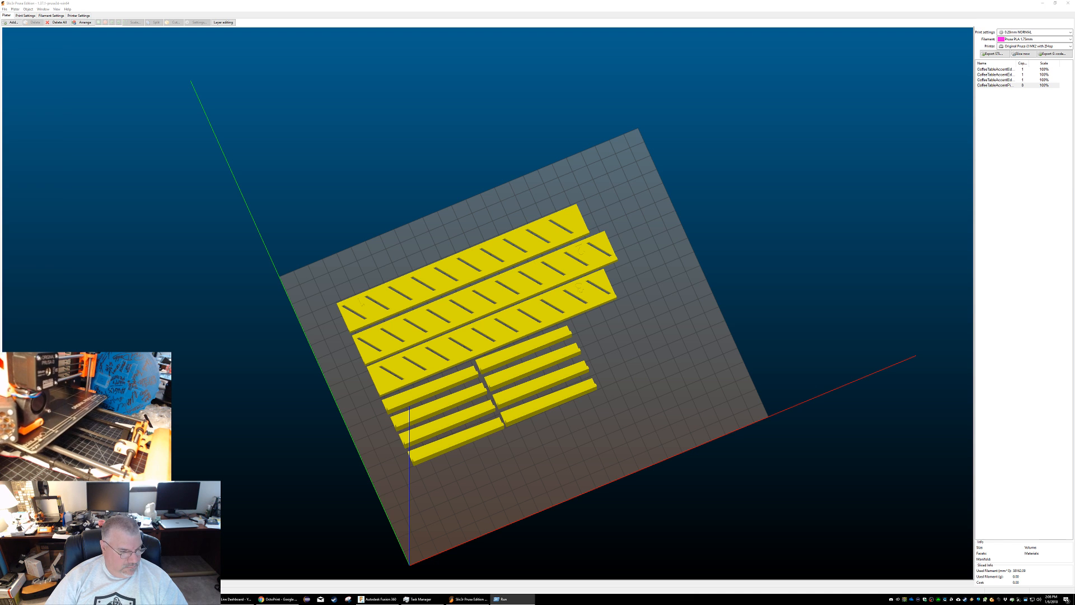
key("Return")
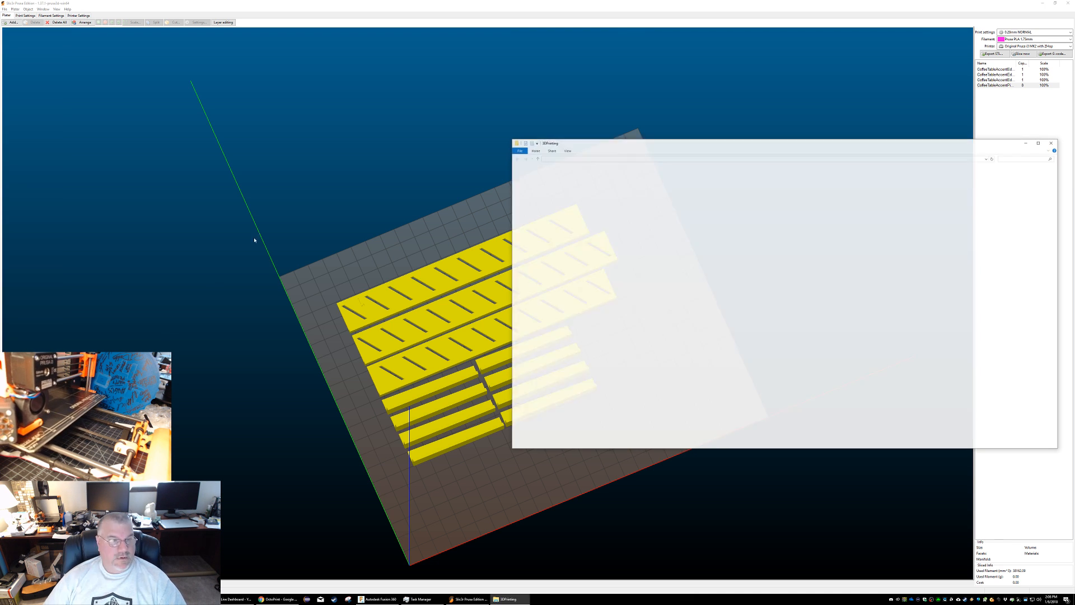
double_click(637, 175)
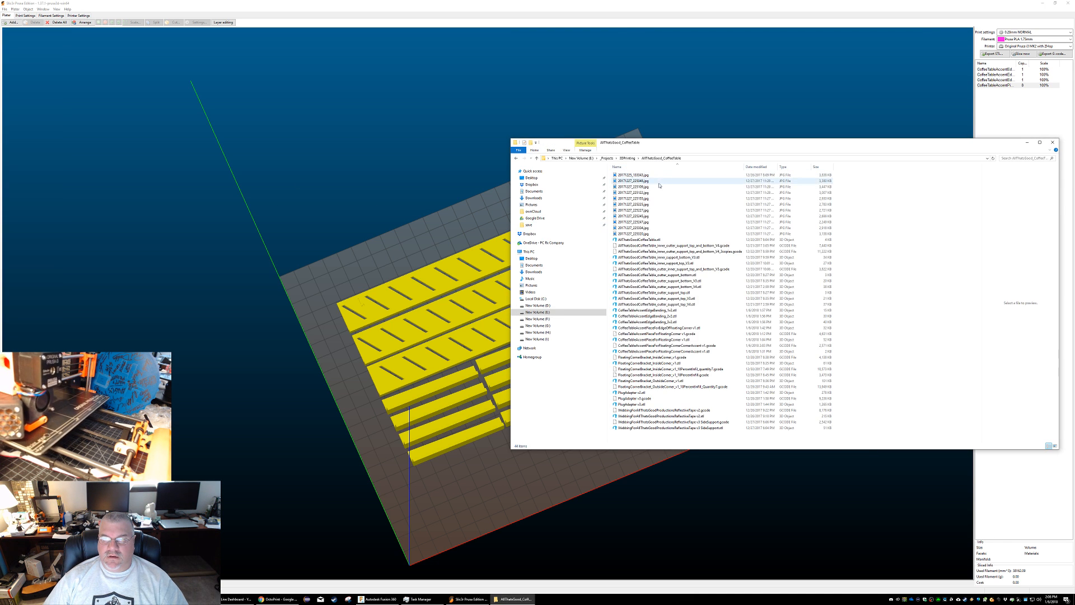
left_click(727, 251)
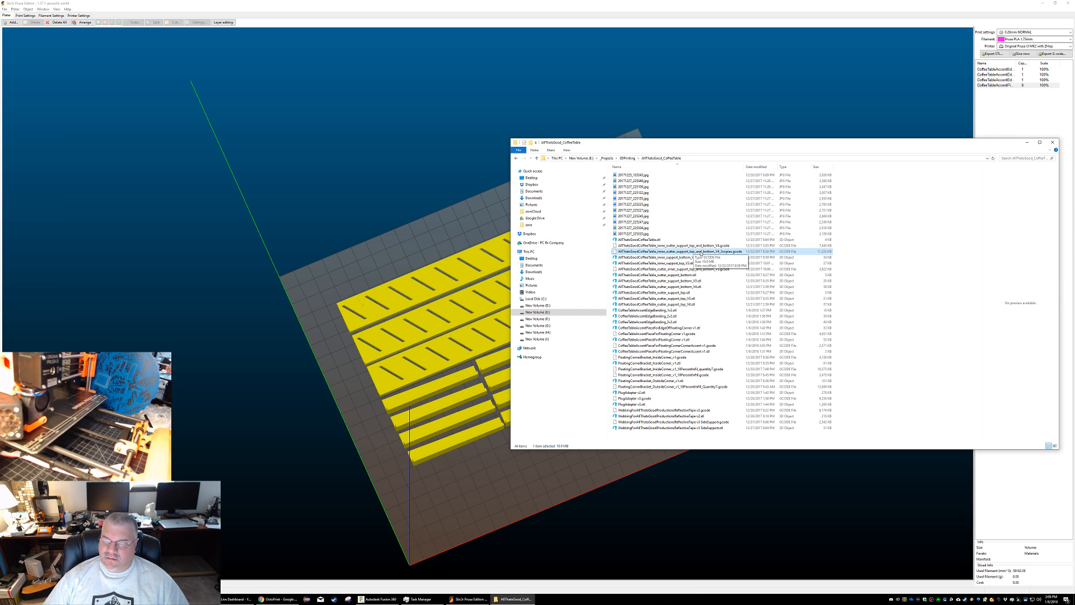
left_click(693, 345)
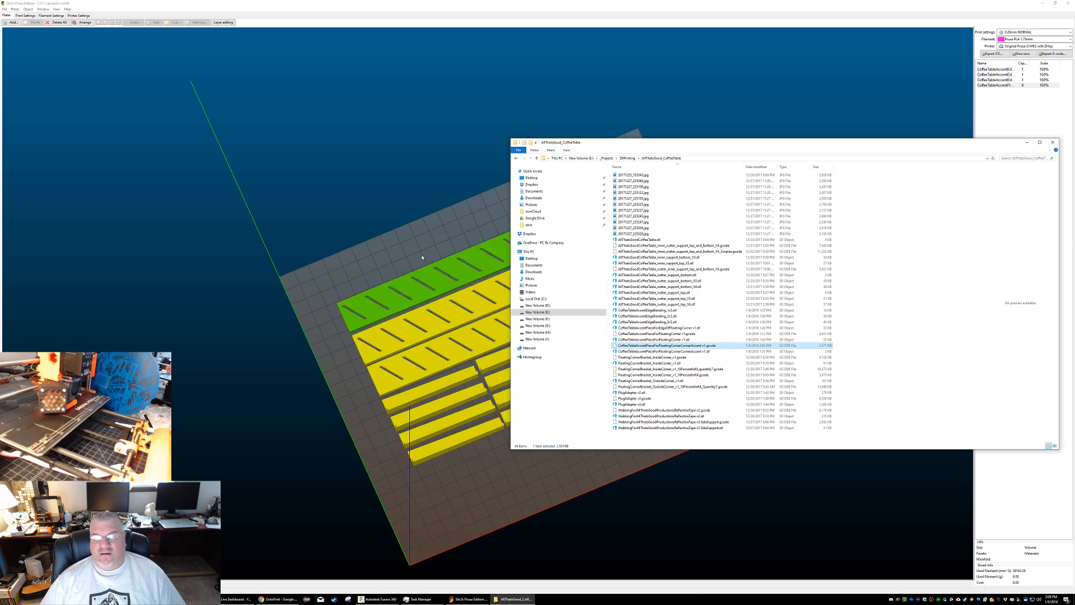
Step: Switch to OBS
left_click(190, 599)
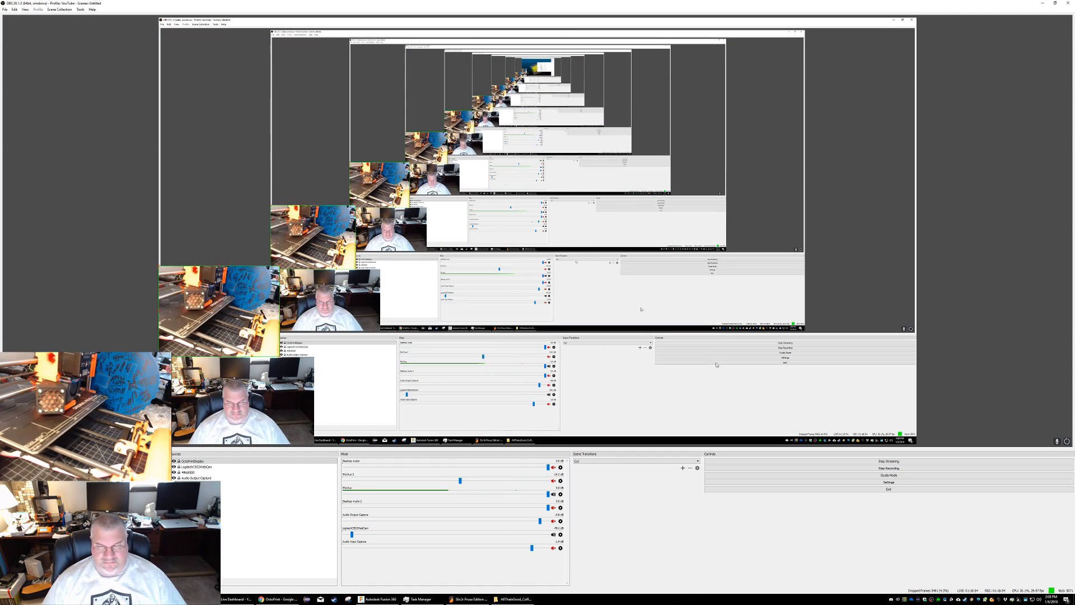